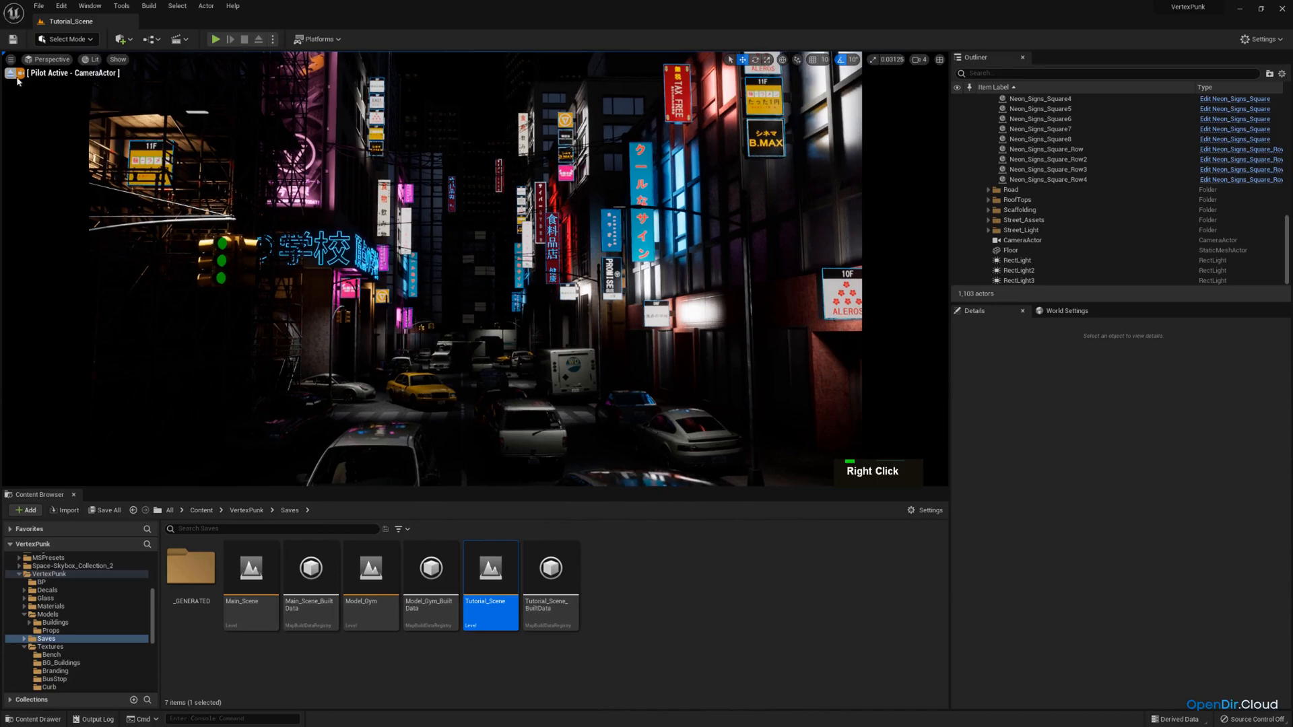
Stop piloting CameraActor and add a sphere reflection capture to the scene above the street.
click(12, 74)
key(s)
right_drag(474, 269, 522, 309)
key(a)
key(w)
scroll(474, 269, up, 1)
key(s)
scroll(559, 283, up, 1)
key(d)
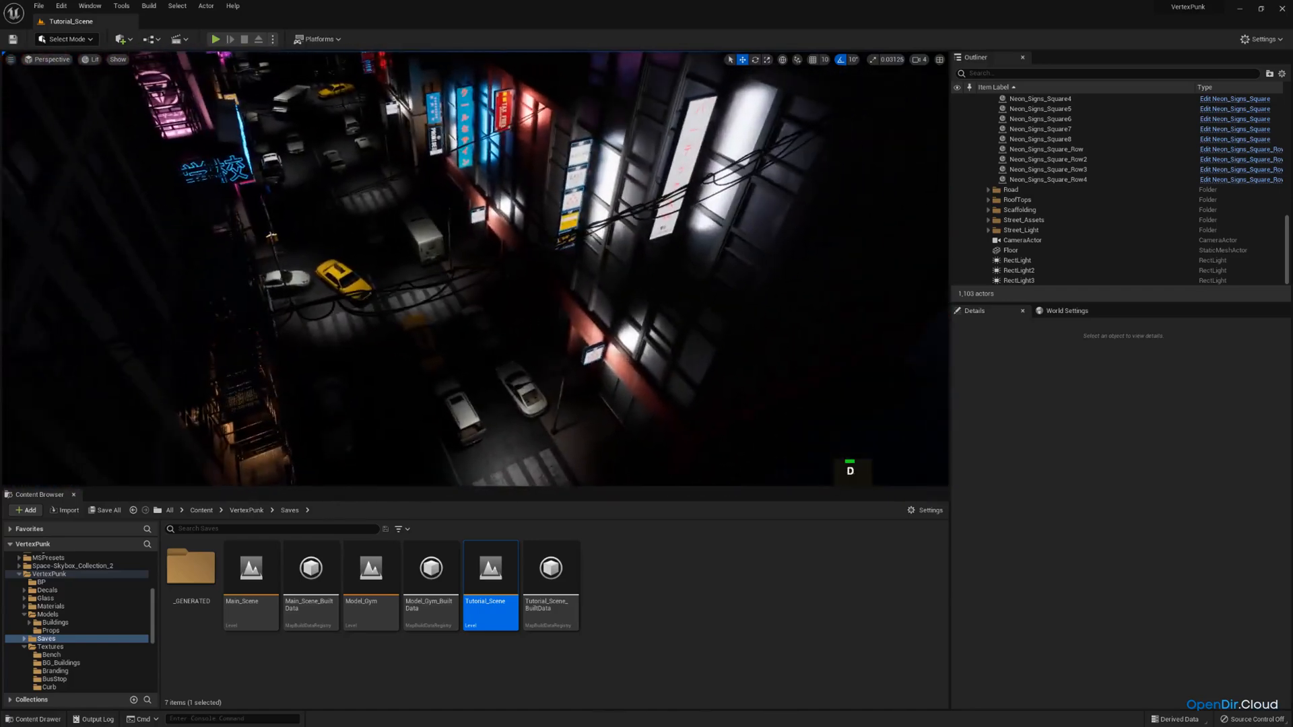
click(131, 41)
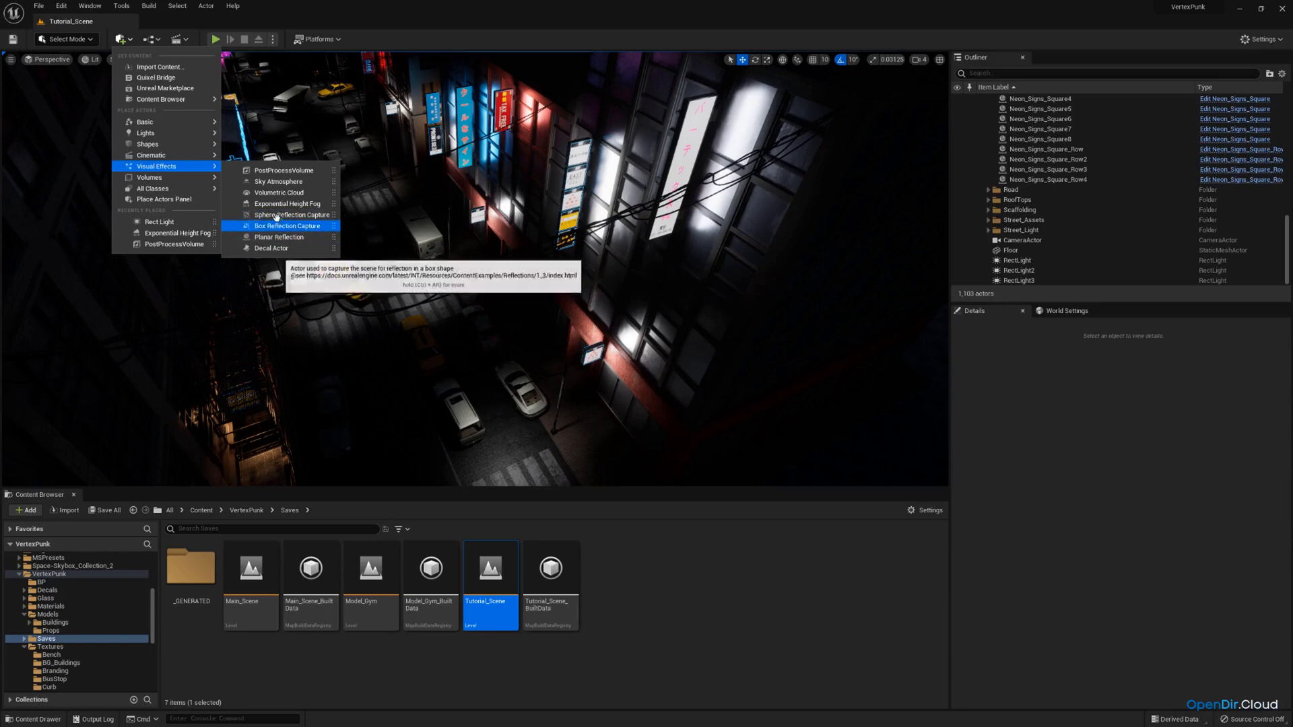
click(292, 214)
Move the sphere reflection capture to the middle of the street and lower it toward the road near the near crossing.
key(q)
mouse_move(474, 269)
right_down()
mouse_move(453, 256)
mouse_move(474, 260)
mouse_move(492, 225)
mouse_move(470, 279)
right_up()
key(s)
key(q)
key(w)
key(e)
key(d)
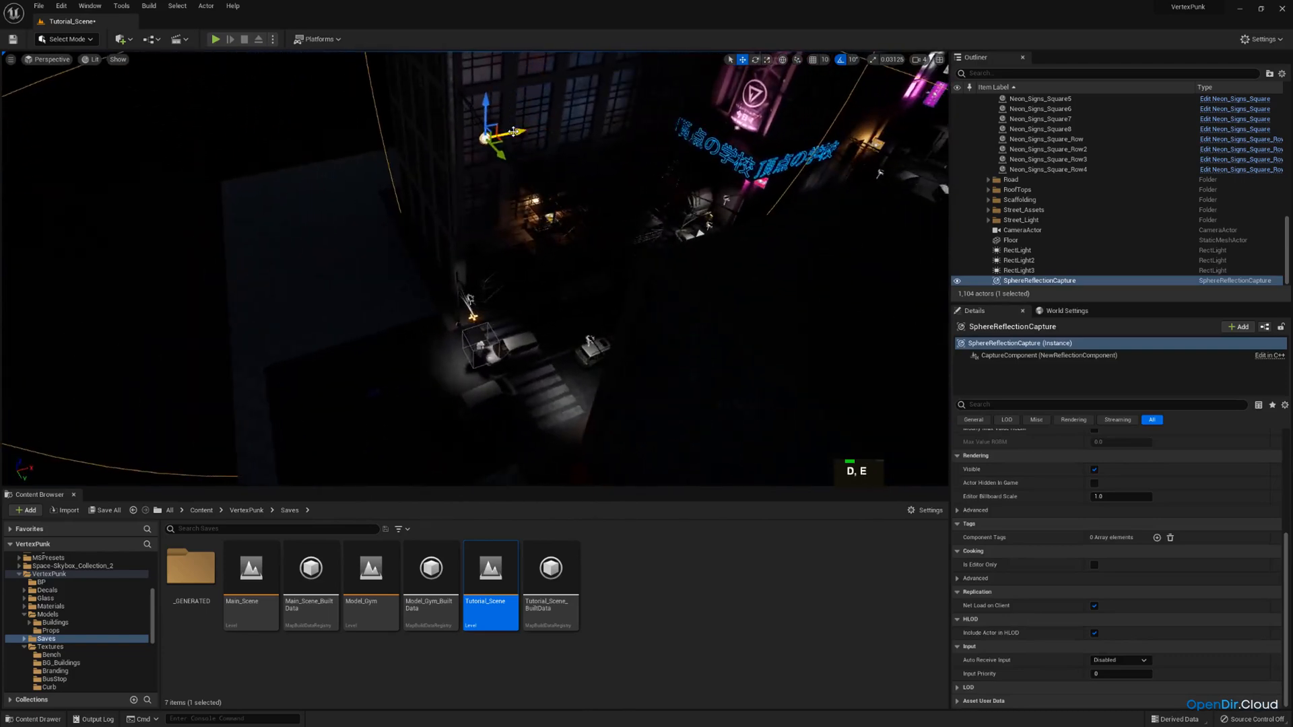
drag(513, 133, 630, 131)
right_drag(631, 132, 764, 101)
key(w)
key(s)
key(q)
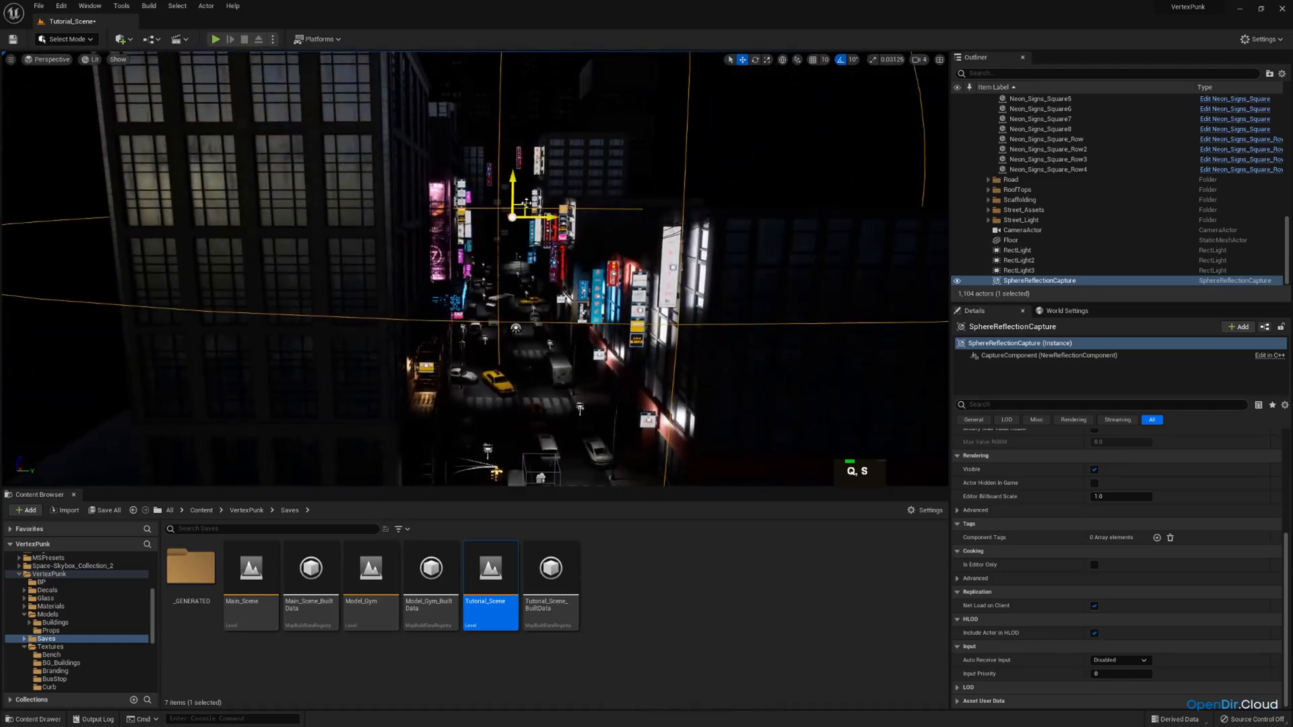
drag(526, 203, 542, 333)
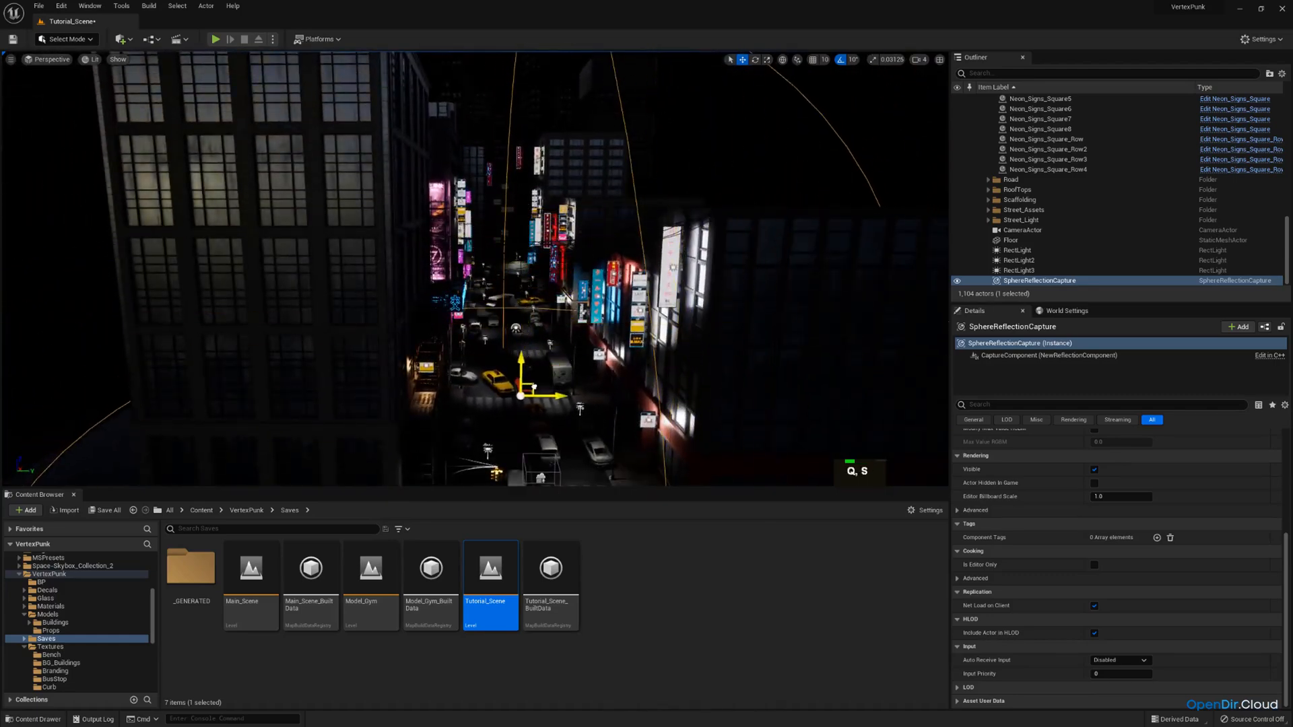
Examine the reflections on the yellow taxi and the road surface up close.
right_drag(535, 387, 488, 465)
key(e)
key(a)
key(w)
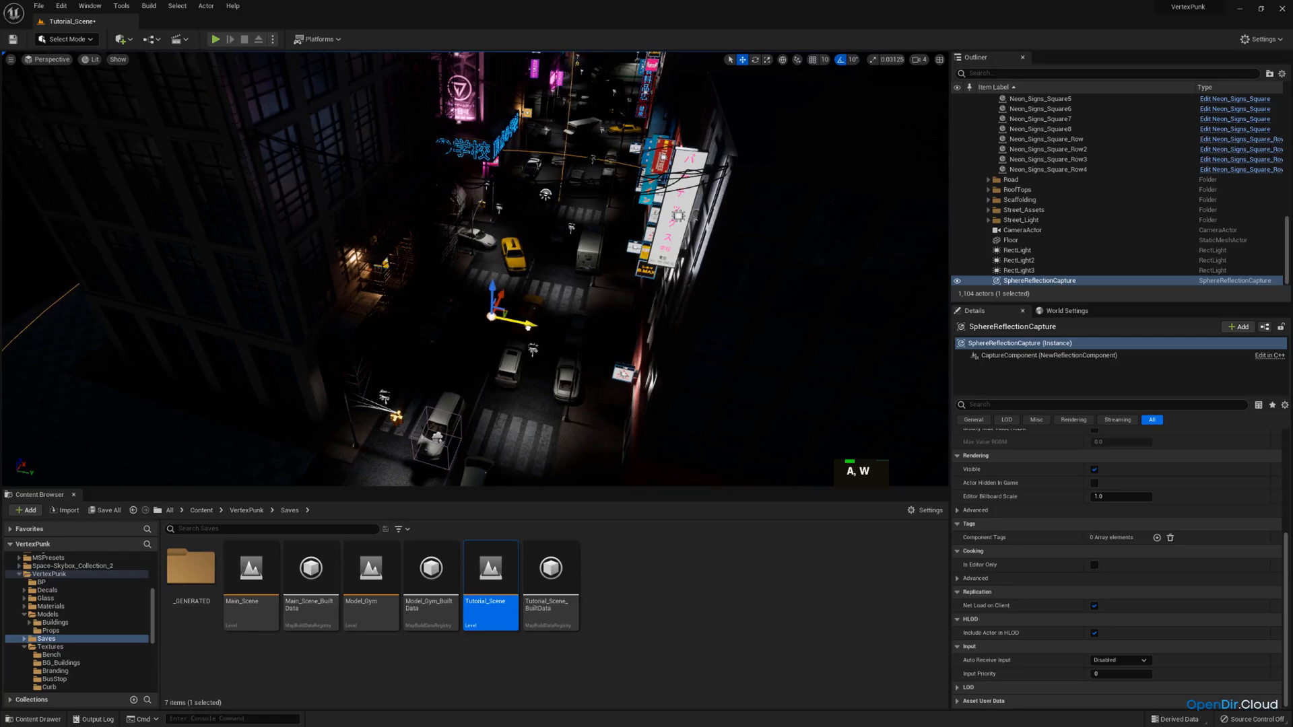
key(w)
key(d)
right_drag(488, 317, 602, 276)
key(d)
key(a)
key(w)
scroll(586, 289, down, 1)
key(w)
key(q)
key(a)
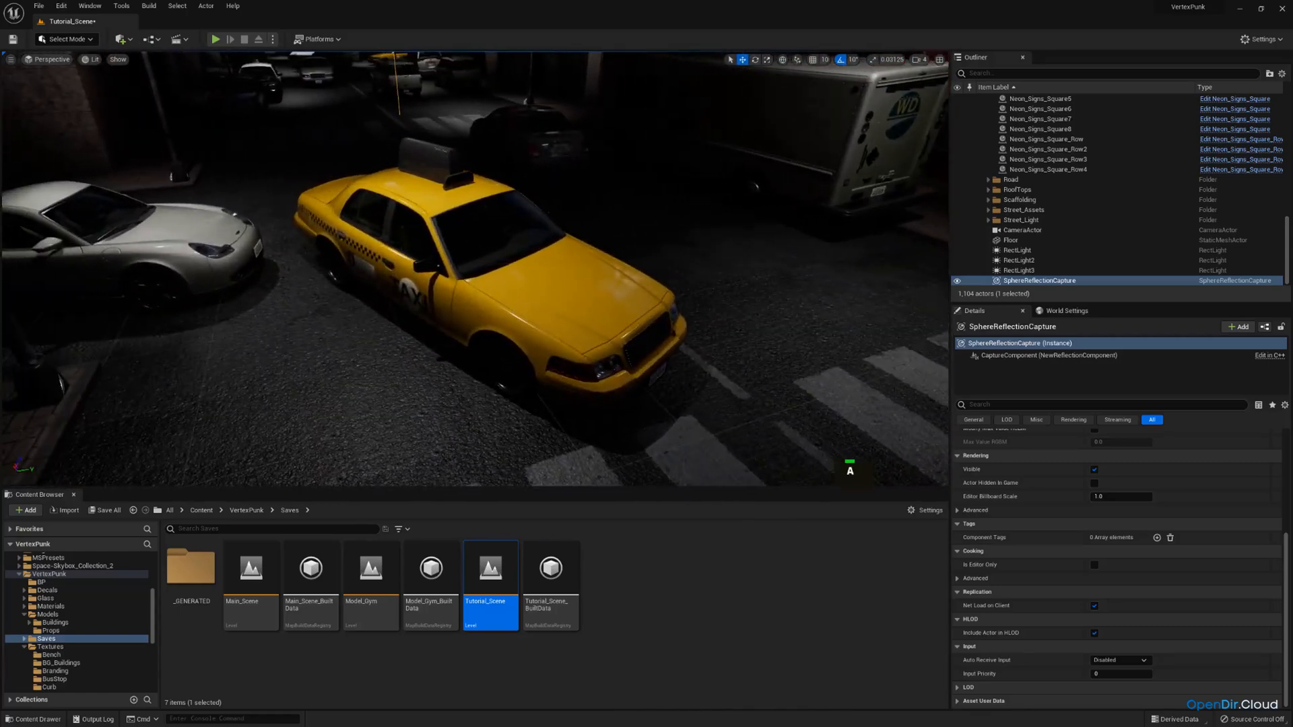
Duplicate the sphere reflection capture and place the copy further along the street beside the yellow taxi.
scroll(599, 303, up, 3)
right_drag(603, 276, 515, 353)
key(d)
key(w)
key(d)
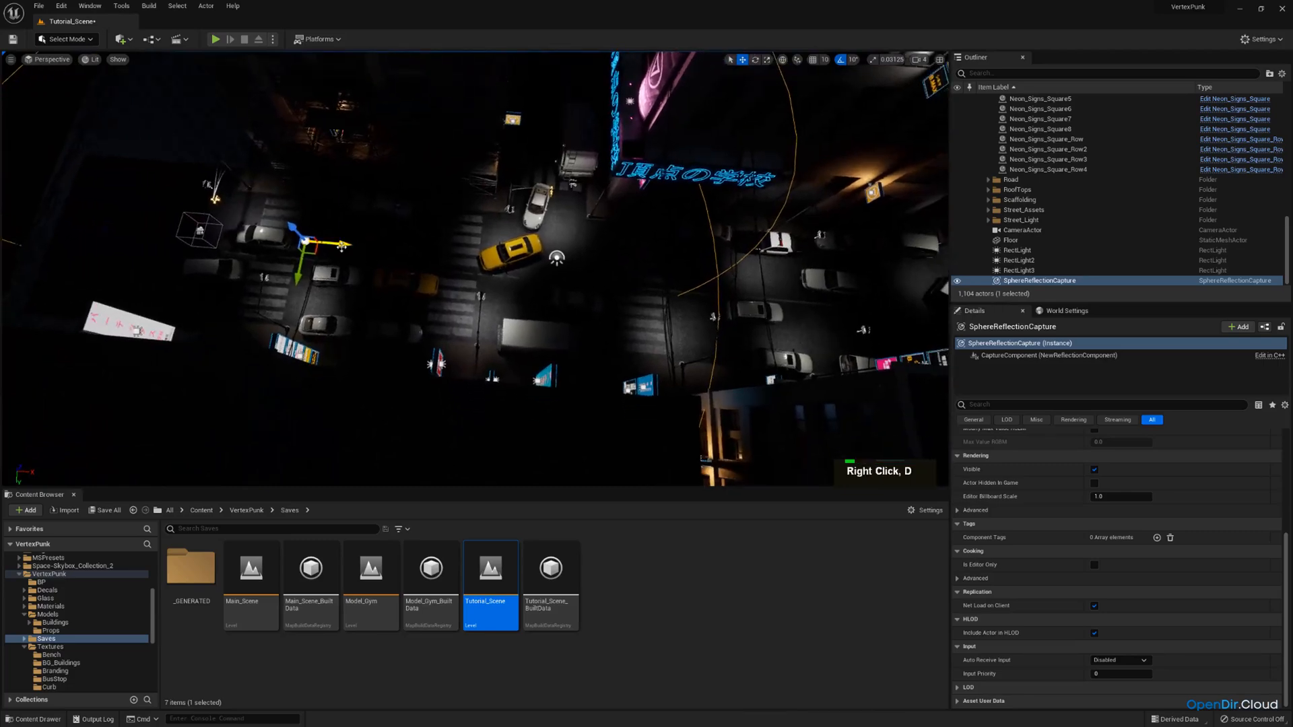
key(a)
mouse_move(342, 246)
right_down()
mouse_move(316, 235)
mouse_move(343, 245)
right_up()
key(d)
key(ctrl+c)
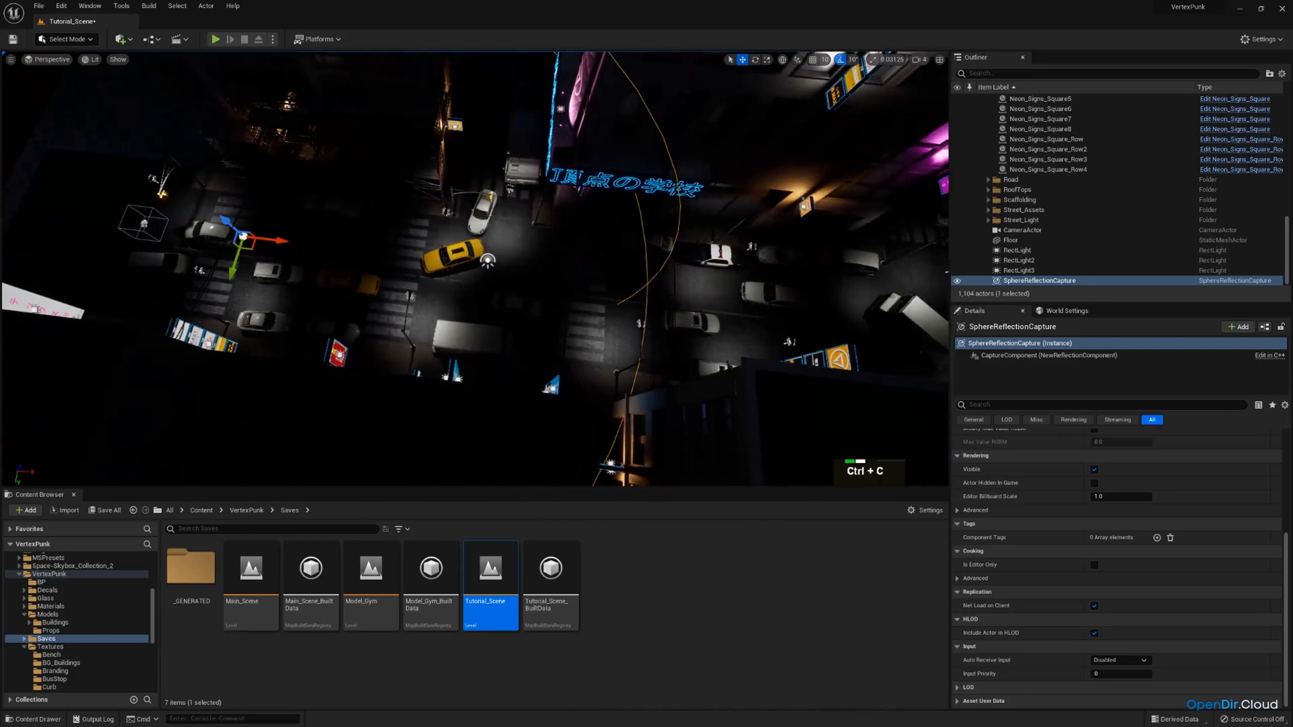
key(ctrl+v)
drag(273, 239, 478, 262)
Copy the reflection capture beside the taxi again and space the new copy further down the street.
right_drag(478, 261, 532, 262)
key(ctrl+c)
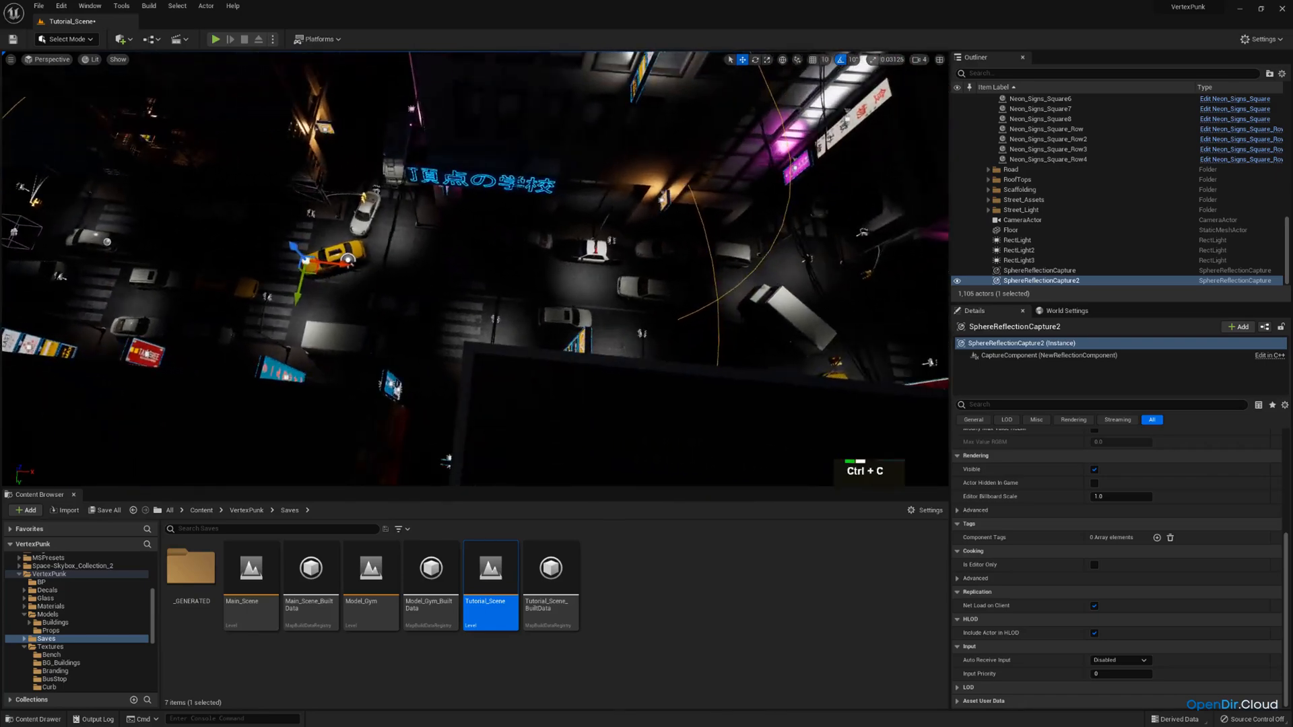
drag(347, 264, 537, 279)
right_drag(537, 279, 599, 279)
key(ctrl+v)
drag(355, 289, 545, 303)
Continue the row of reflection captures with further copies toward the white truck at the far part of the street.
right_drag(495, 272, 494, 272)
key(d)
key(ctrl+c)
drag(427, 289, 539, 298)
key(e)
right_drag(538, 299, 538, 298)
key(w)
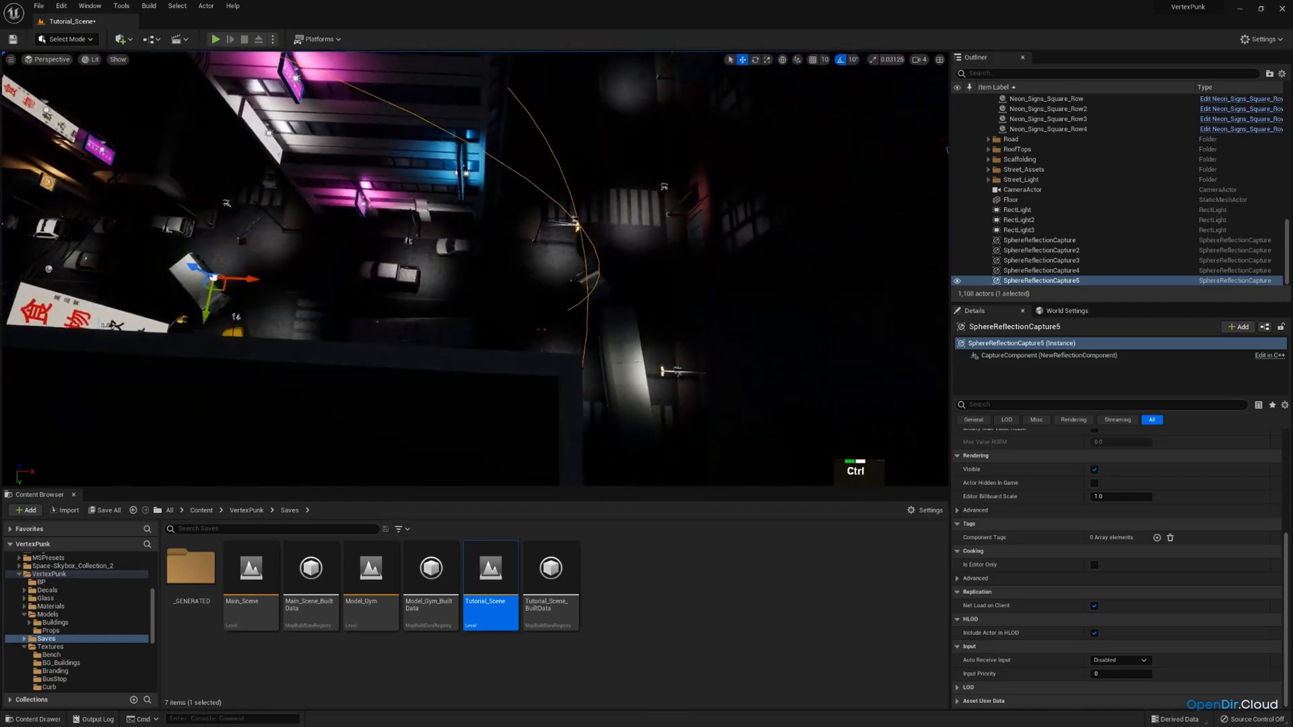
Add reflection capture copies at the far intersection at the end of the street.
drag(244, 278, 652, 283)
key(ctrl+v)
key(a)
right_drag(652, 284, 848, 283)
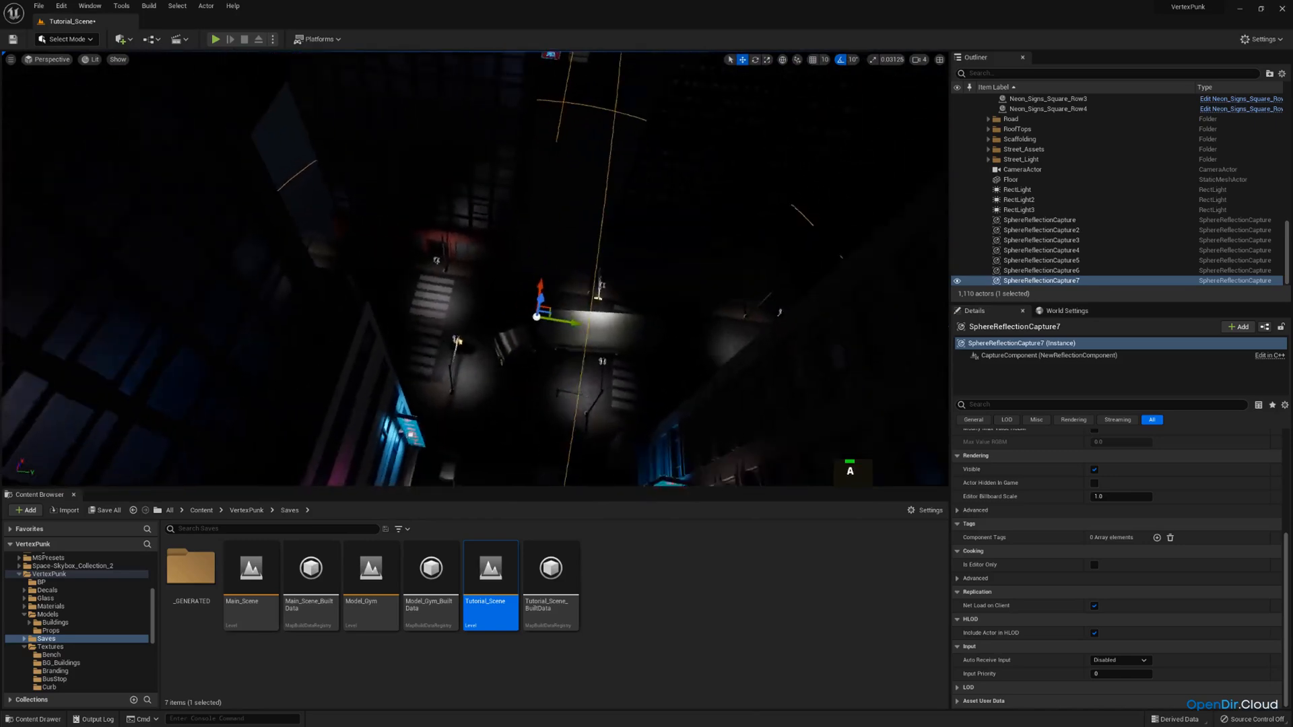
right_drag(518, 312, 540, 312)
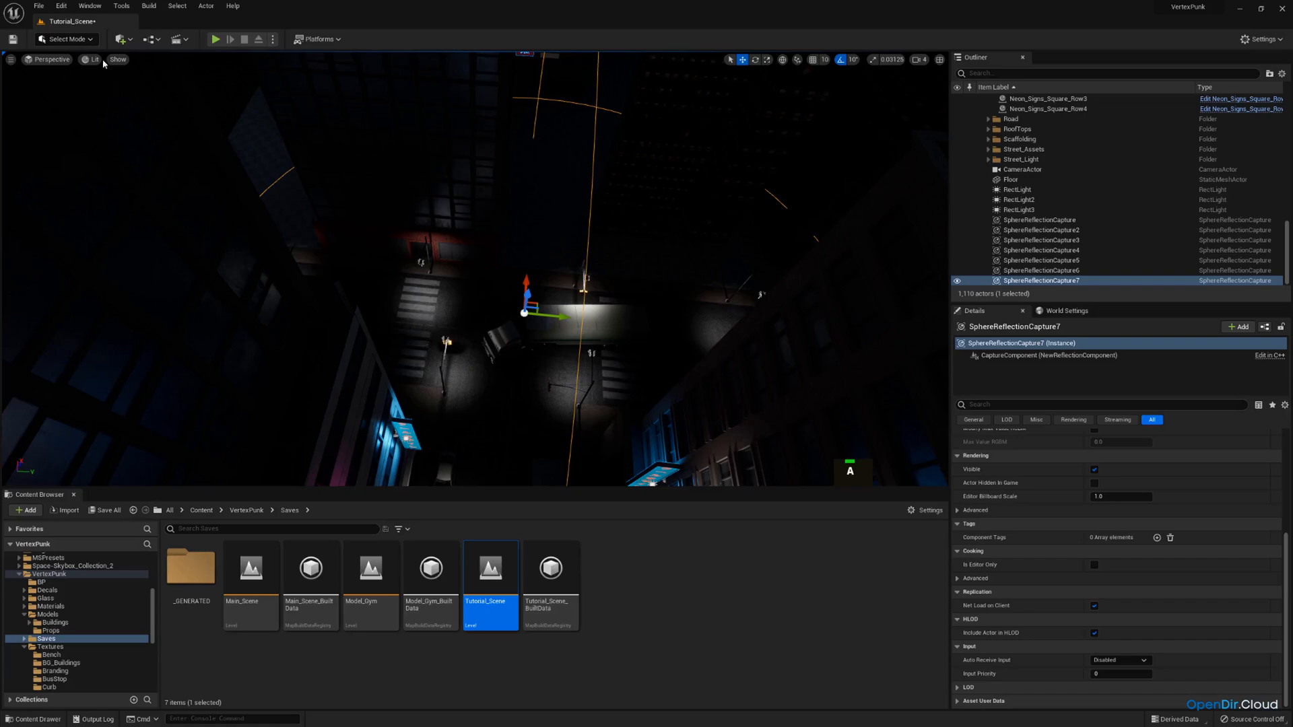
Place an eighth reflection capture over the buildings beyond the intersection, with its influence radius set to about 4565.
right_drag(53, 62, 108, 76)
key(s)
key(ctrl+c)
drag(434, 320, 620, 268)
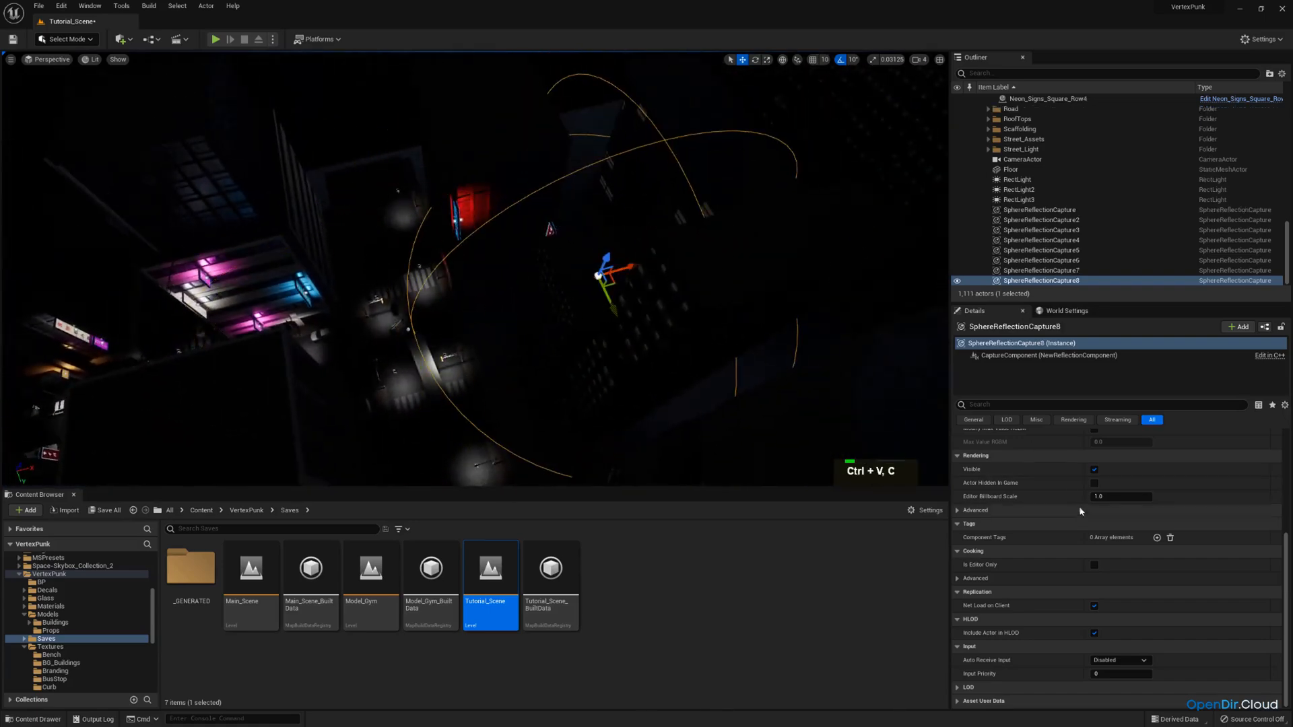
scroll(1080, 512, up, 5)
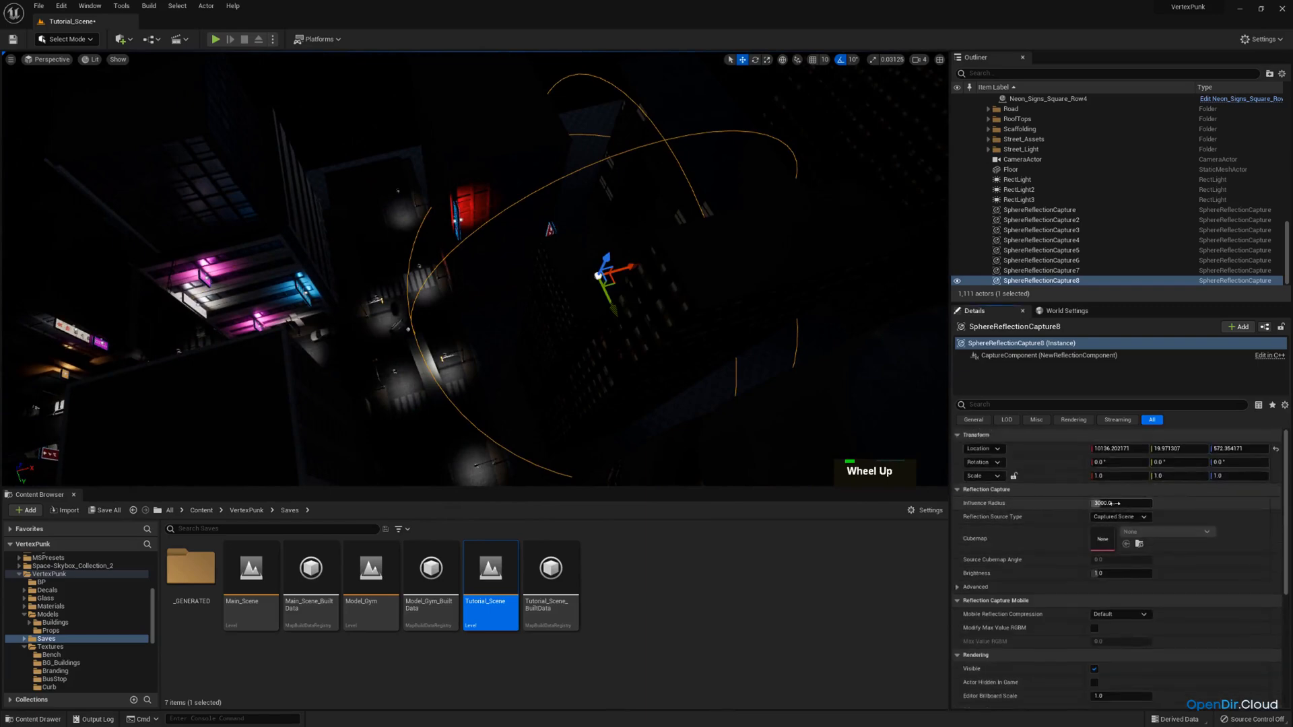
drag(1115, 503, 1144, 503)
key(s)
right_drag(842, 350, 925, 345)
key(s)
drag(498, 266, 526, 253)
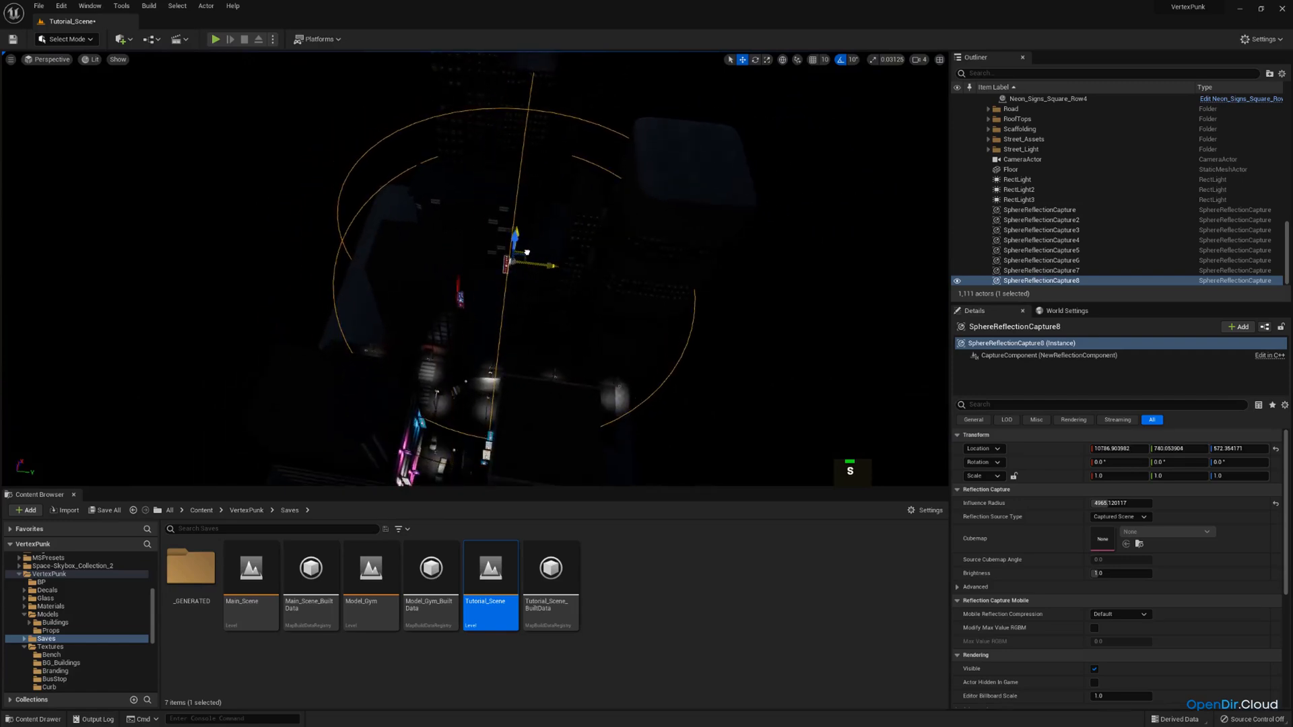
Look through CameraActor and build the reflection captures.
click(43, 62)
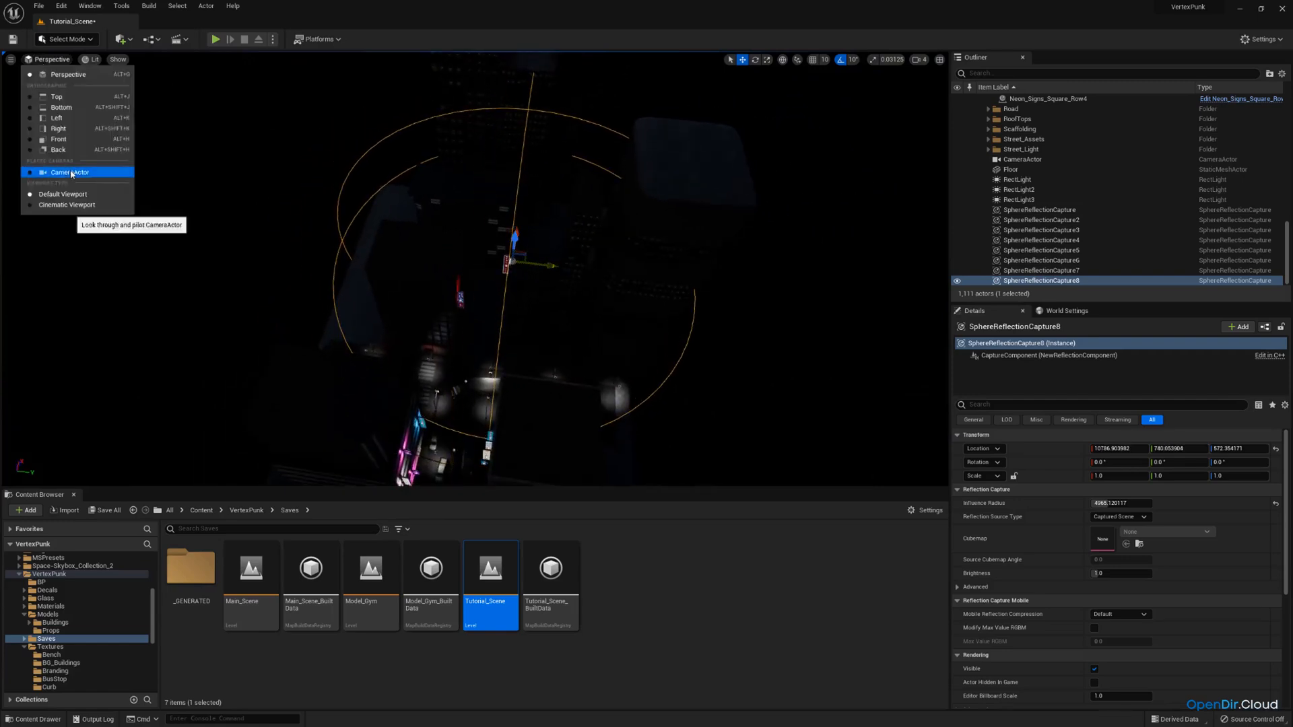
click(60, 170)
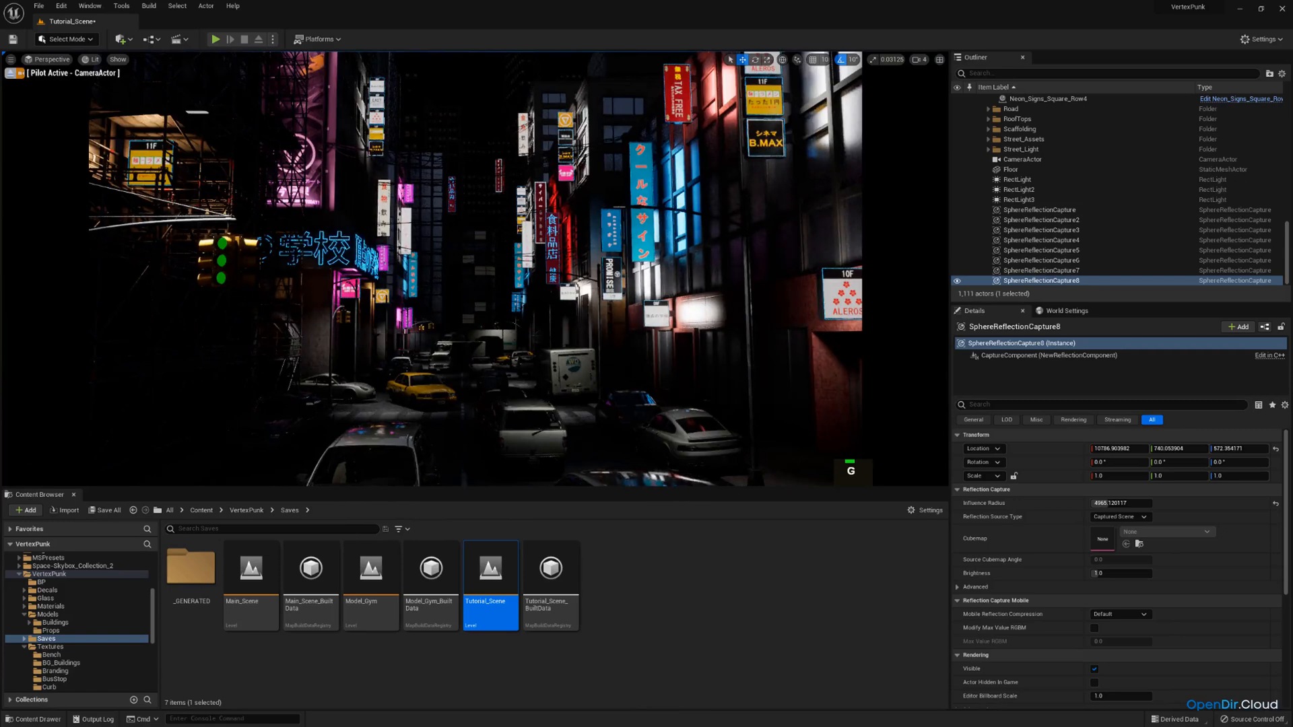
click(147, 7)
click(197, 131)
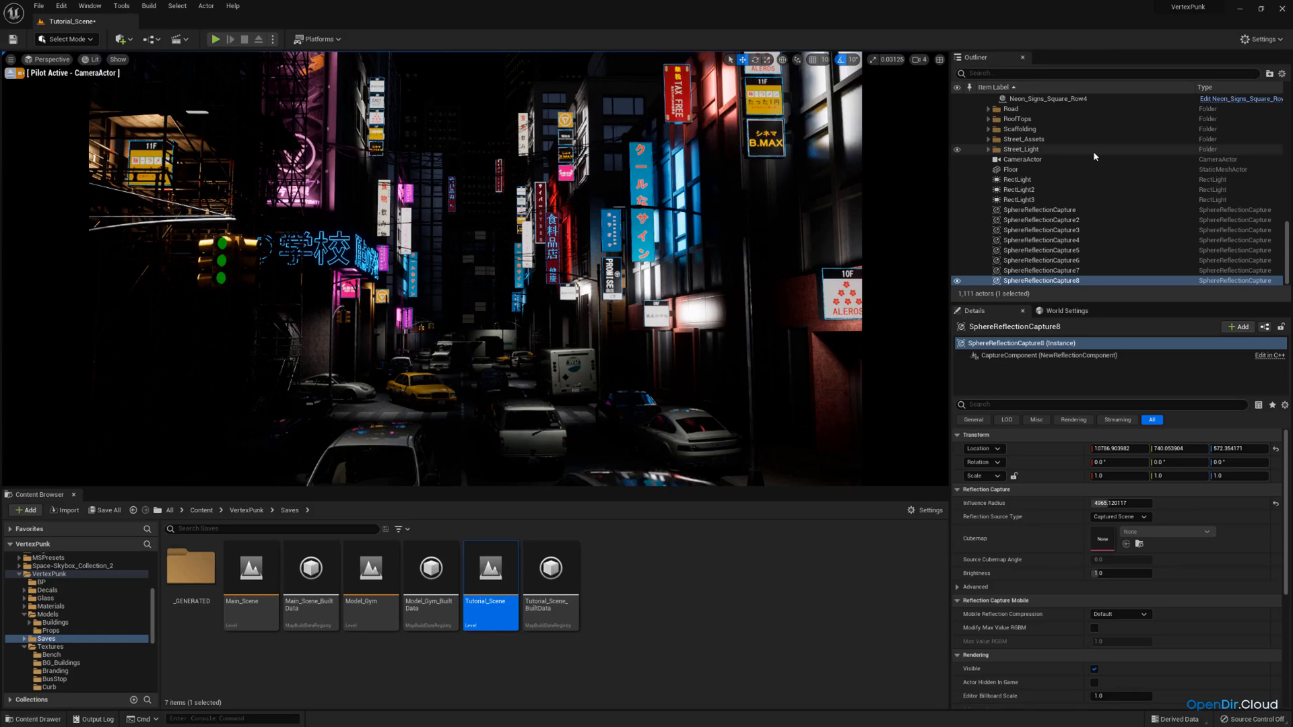
Collapse the Neon_Signs folder in the Outliner and stop piloting CameraActor to fly above the city.
scroll(1093, 151, up, 10)
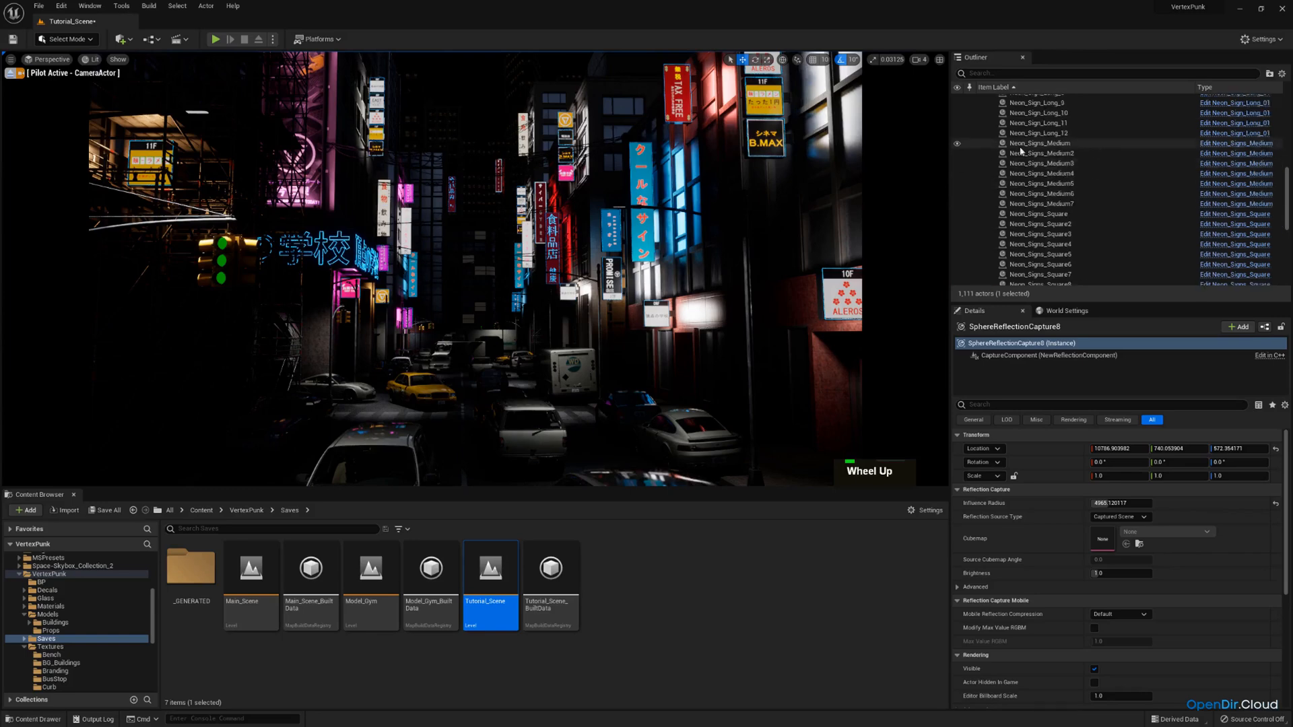
click(989, 156)
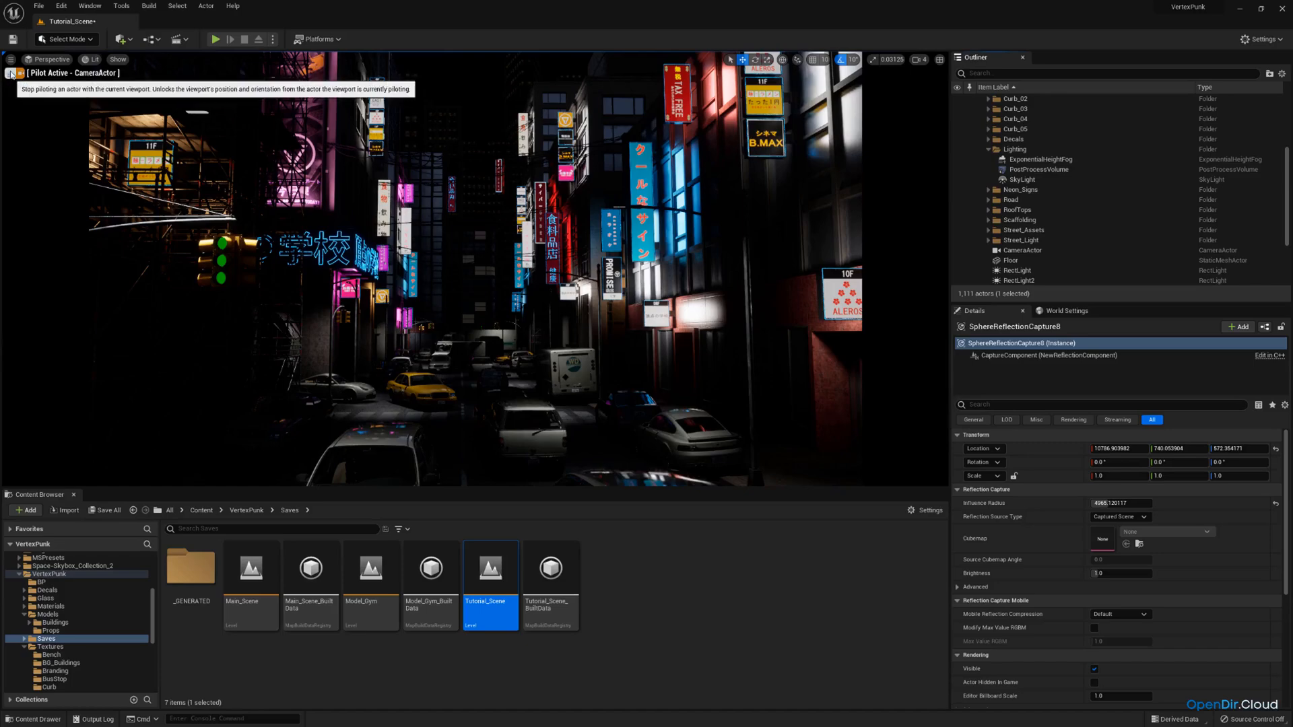
click(11, 72)
right_drag(352, 209, 367, 273)
key(e)
key(w)
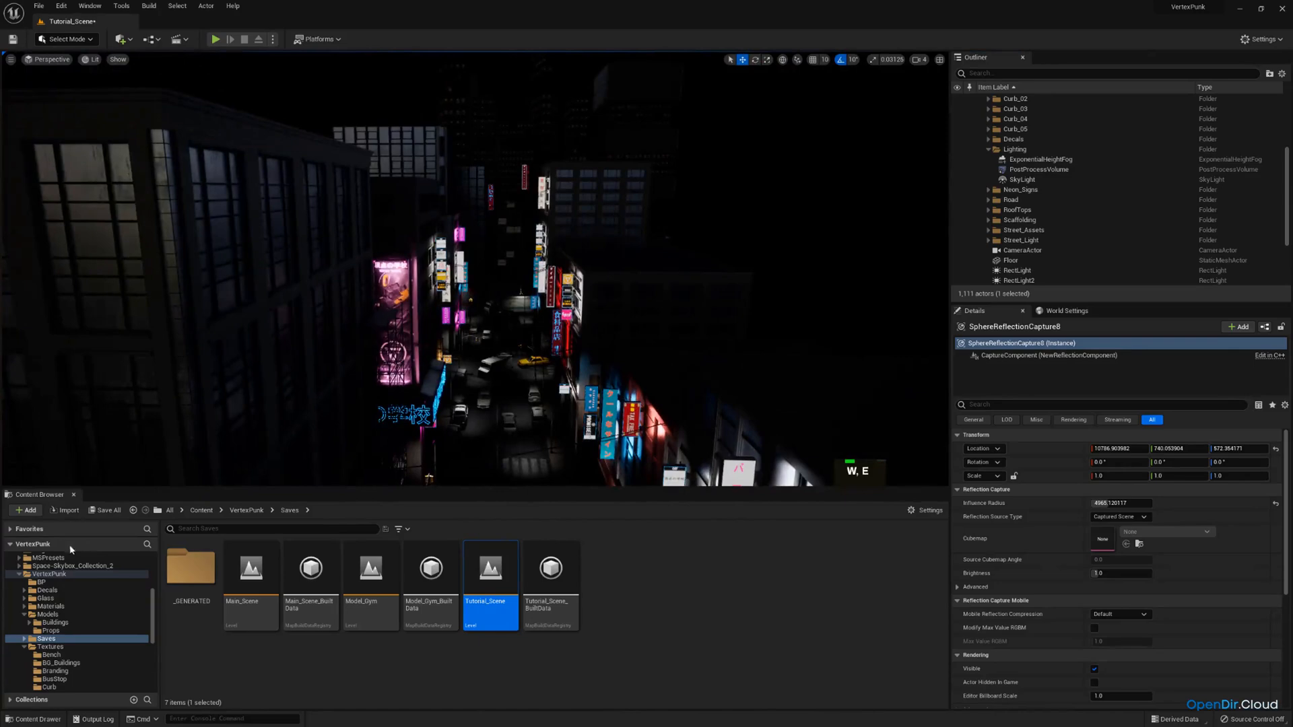
Collapse the VertexPunk content folder and open the Meshes folder of Space-Skybox_Collection_2.
click(20, 574)
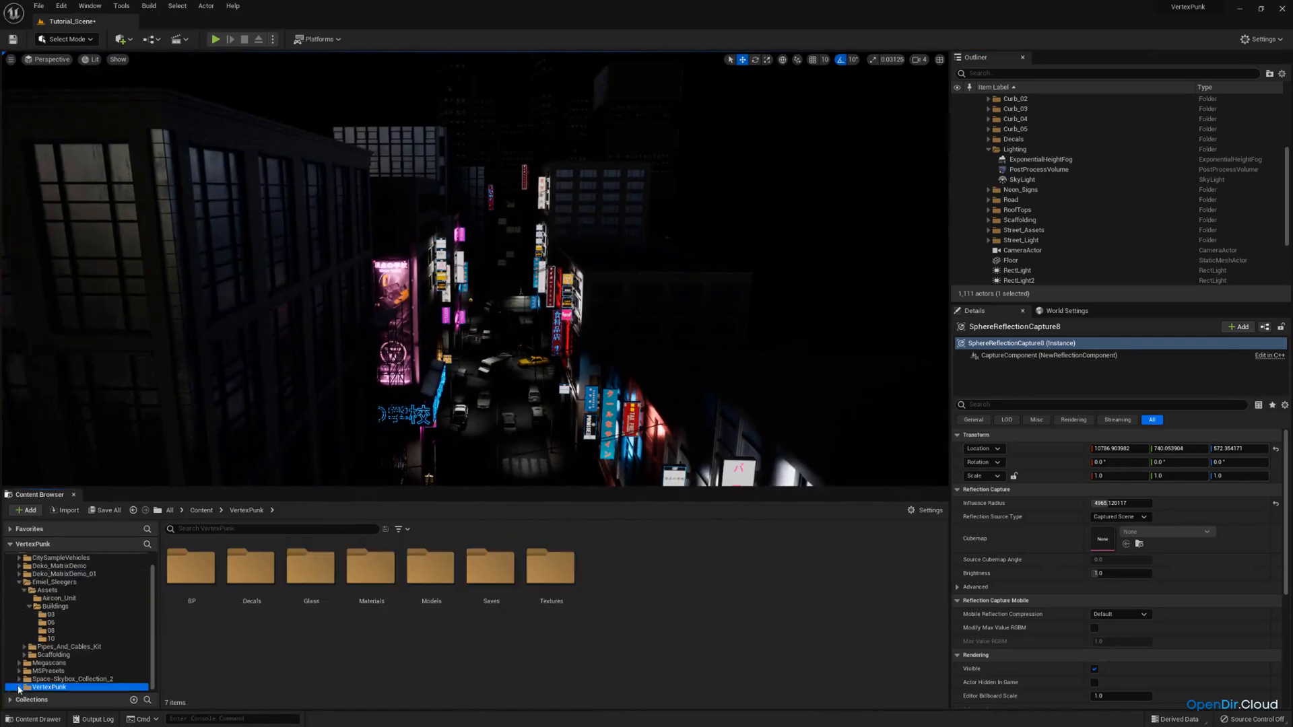
scroll(57, 669, down, 2)
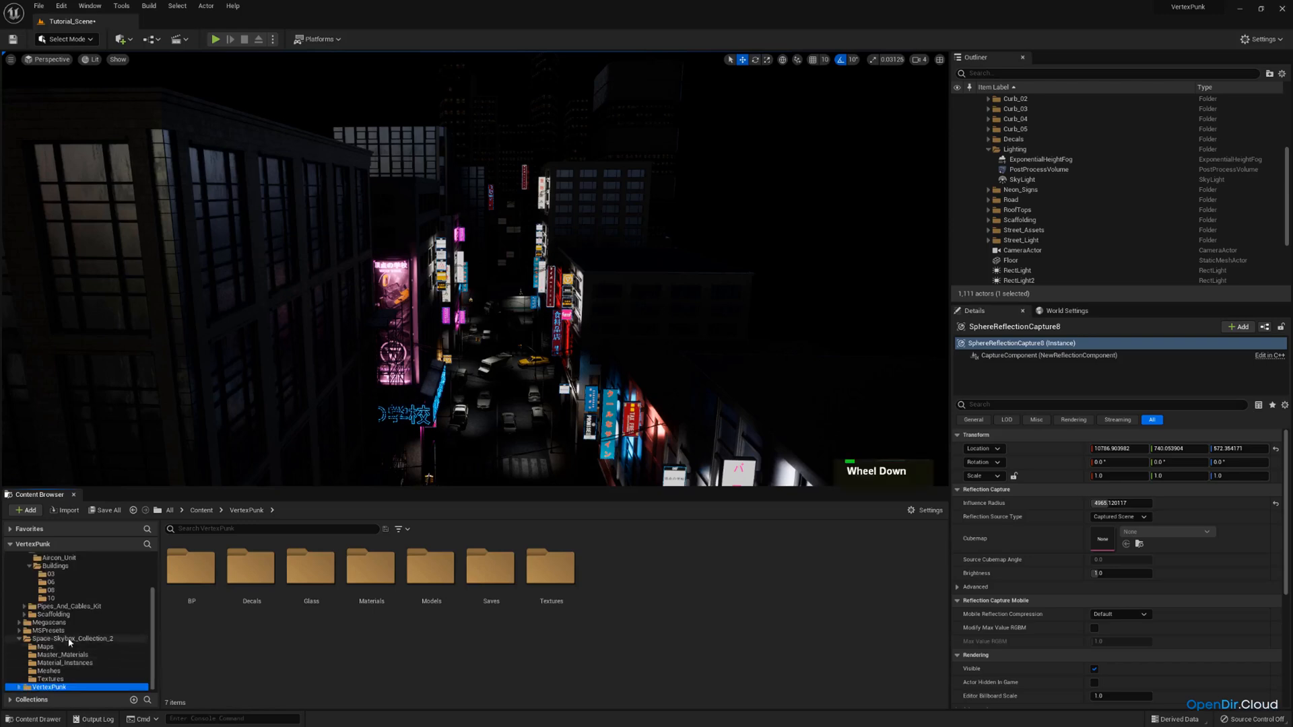
click(70, 639)
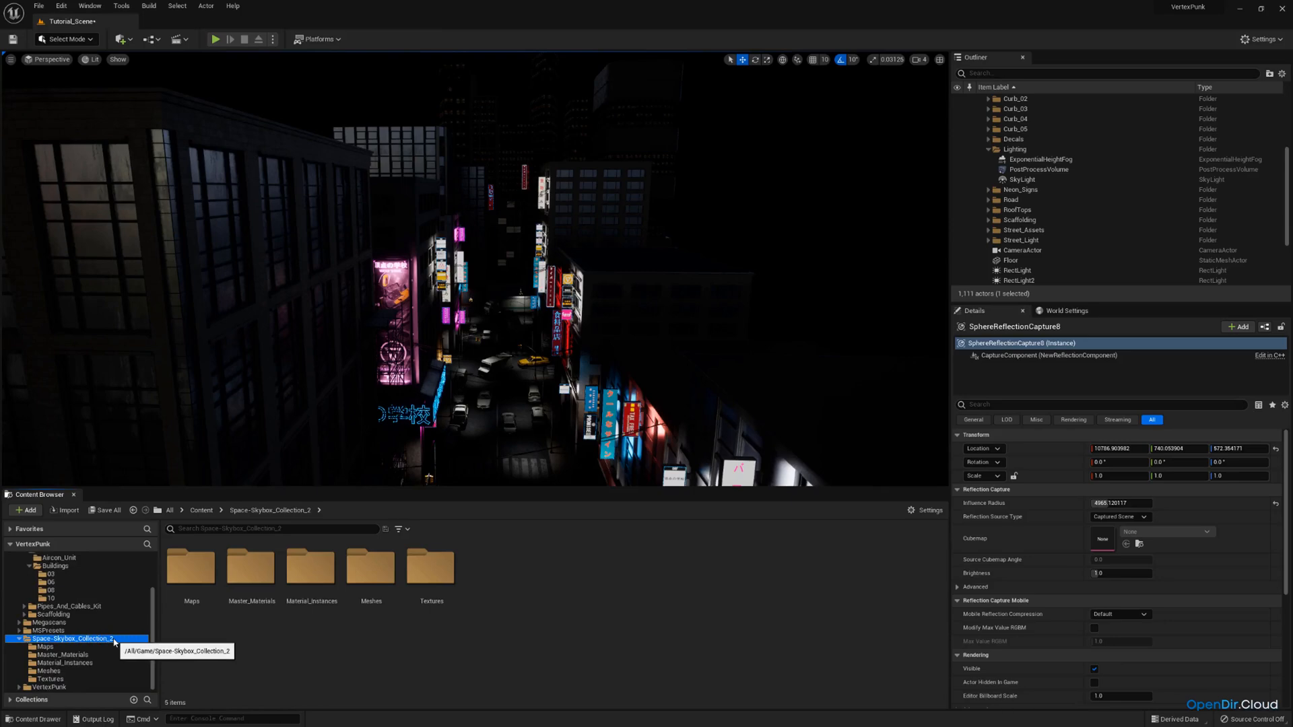
right_drag(474, 269, 465, 296)
key(w)
key(d)
key(e)
click(48, 670)
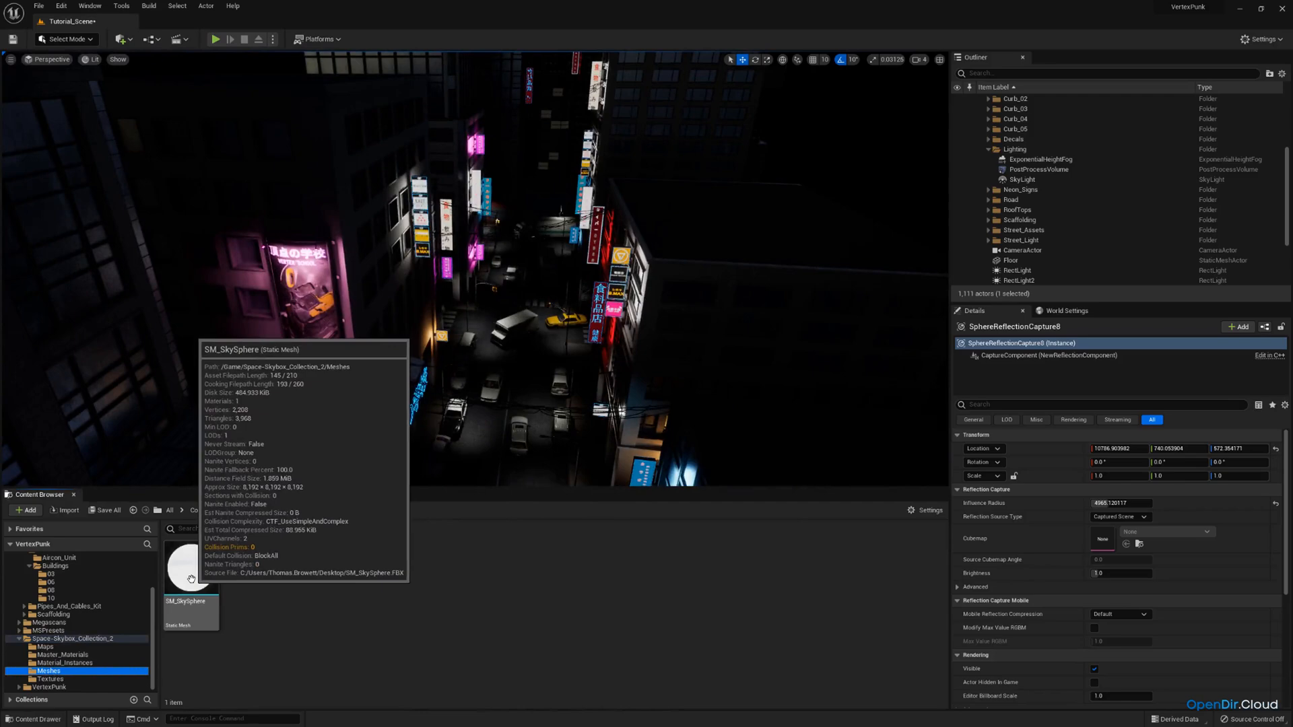
Place the SM_SkySphere mesh in the scene on the street.
click(192, 578)
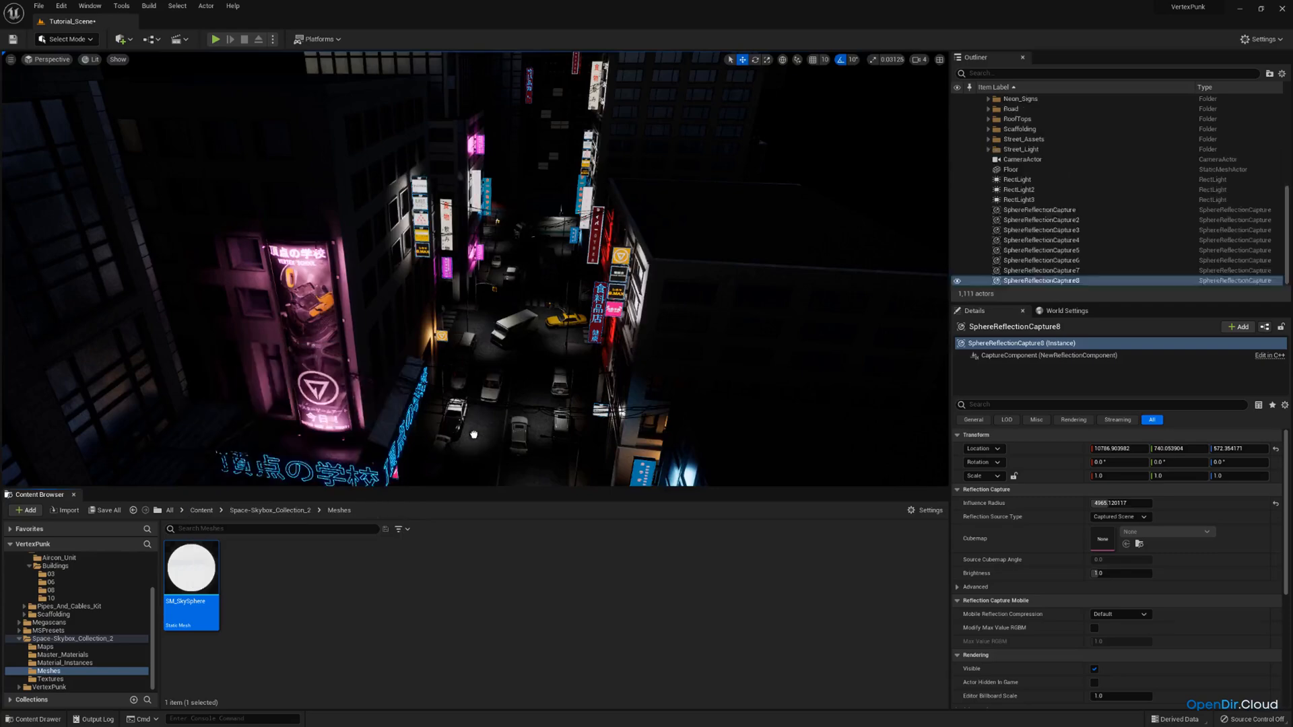
drag(473, 434, 473, 431)
key(s)
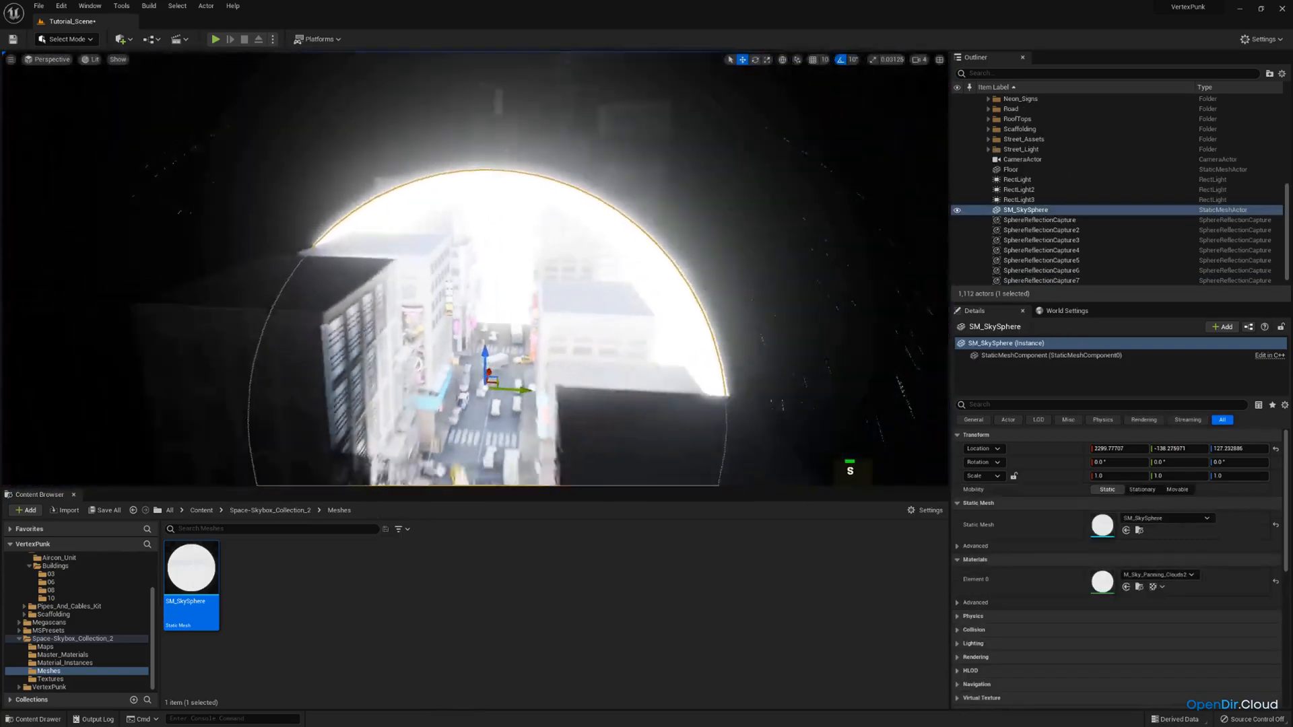
key(e)
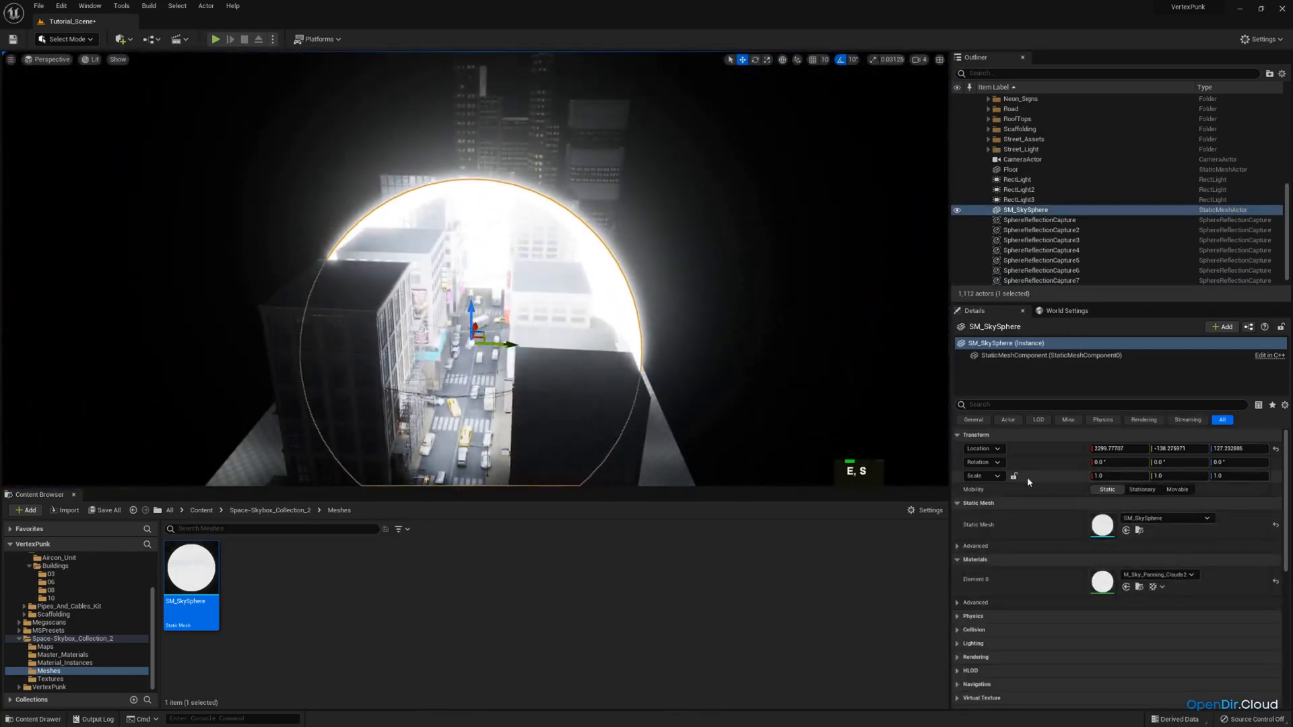
Lock the sky sphere's scale proportions and set its scale to 20 on all axes.
click(1013, 476)
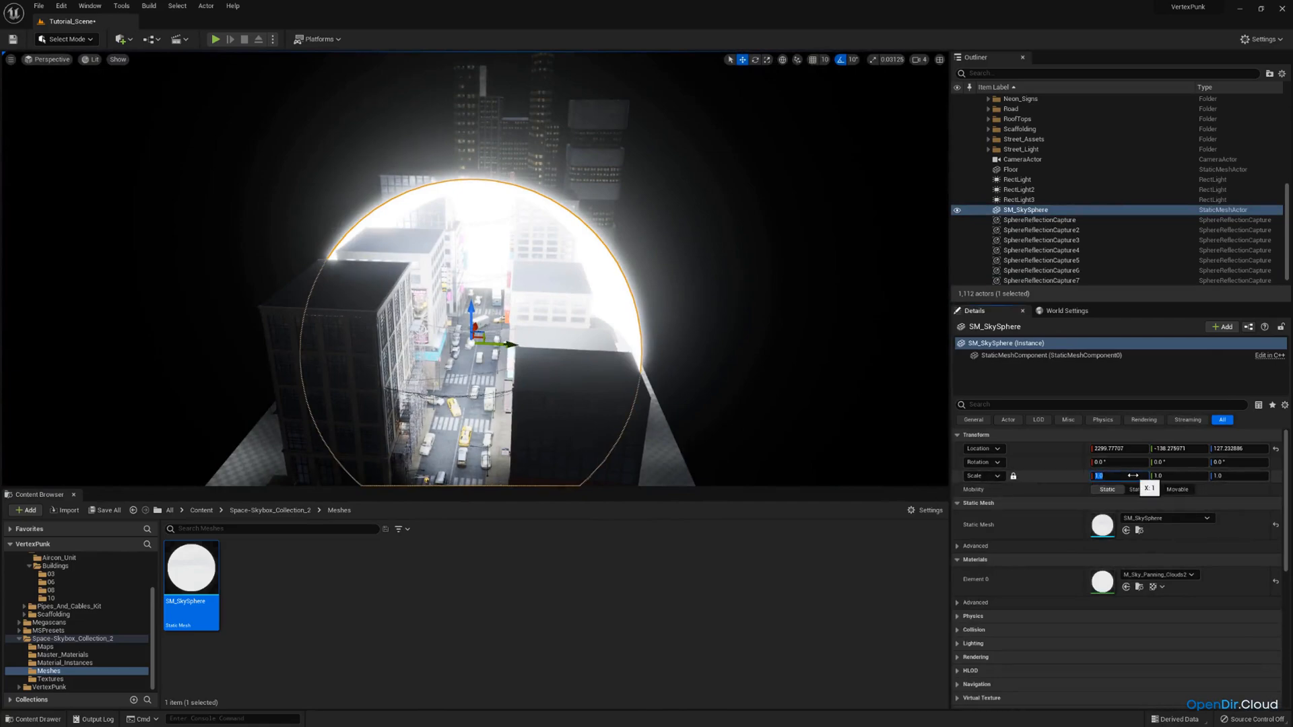
key(Return)
key(d)
right_drag(606, 303, 378, 296)
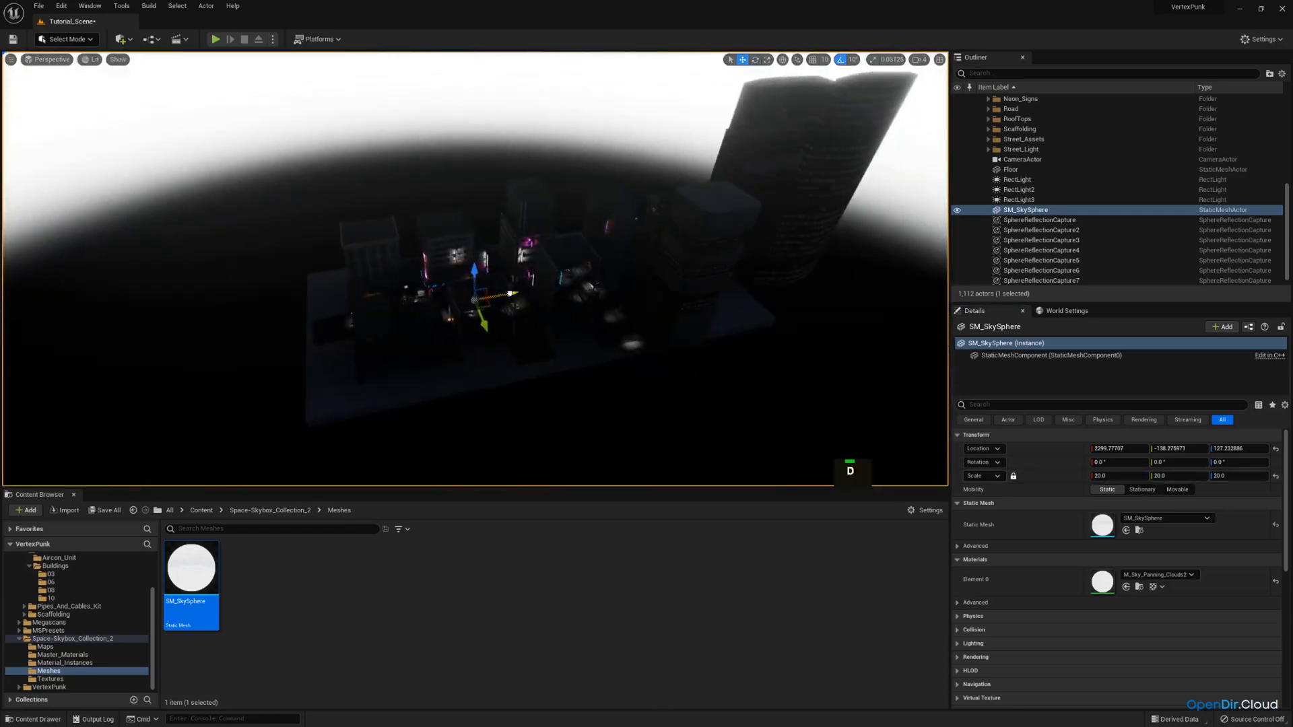
Move the sky sphere along the X axis to about 5368 to center it around the city.
drag(510, 294, 586, 281)
scroll(498, 289, up, 1)
right_drag(586, 282, 525, 296)
key(w)
key(a)
key(a)
key(s)
key(d)
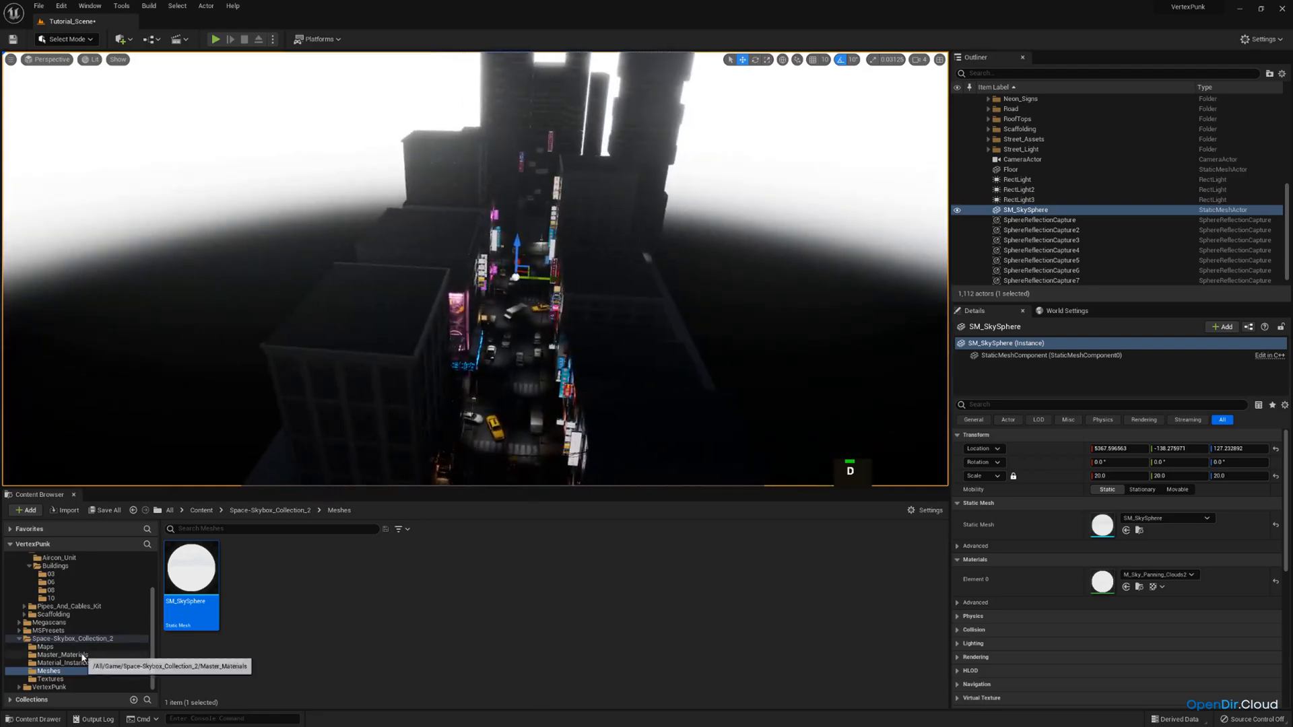
Apply the MI_Space_Skybox_10 material instance to the sky sphere and view the scene through CameraActor.
click(84, 663)
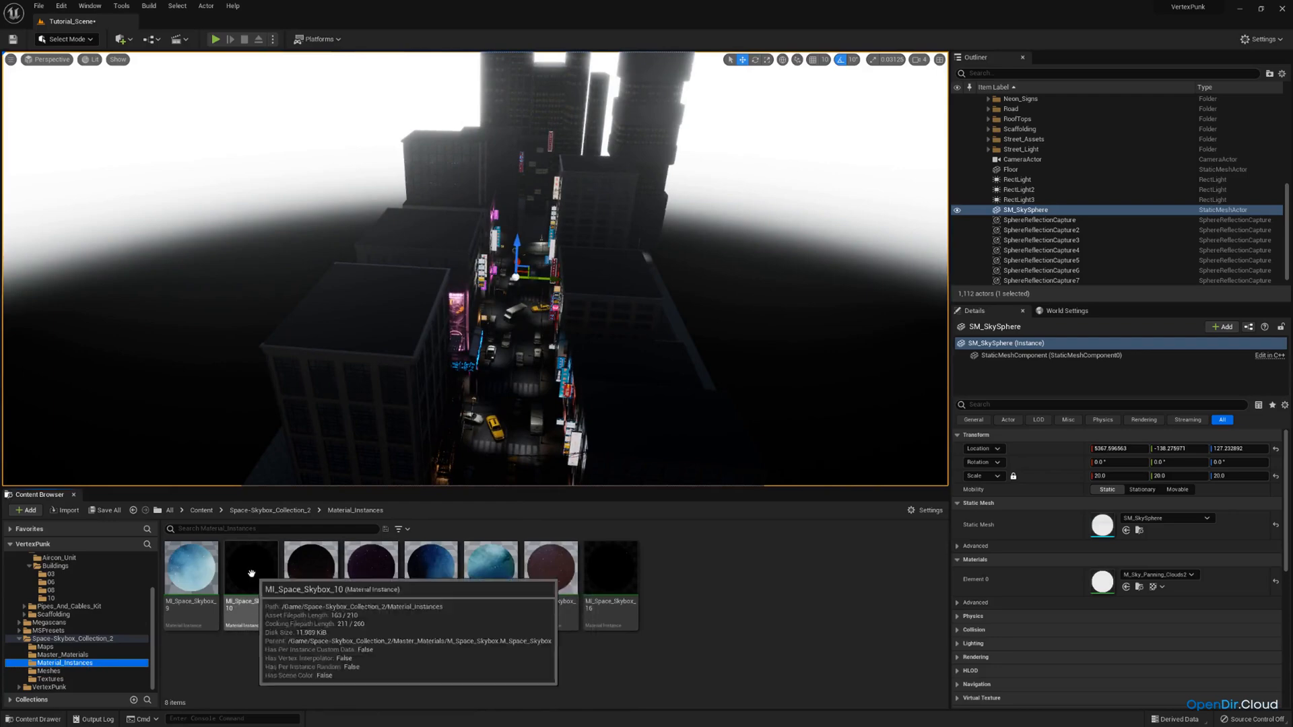
drag(251, 572, 1106, 581)
right_drag(646, 257, 606, 152)
click(48, 59)
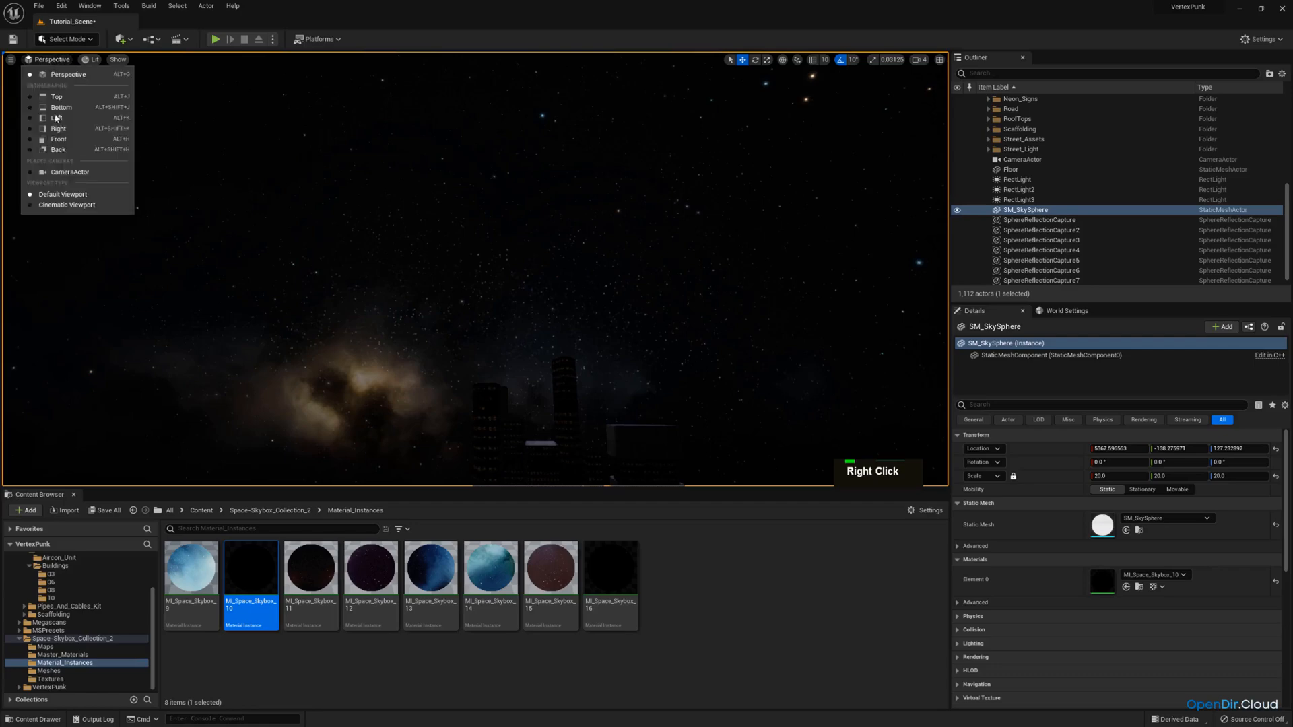
click(70, 173)
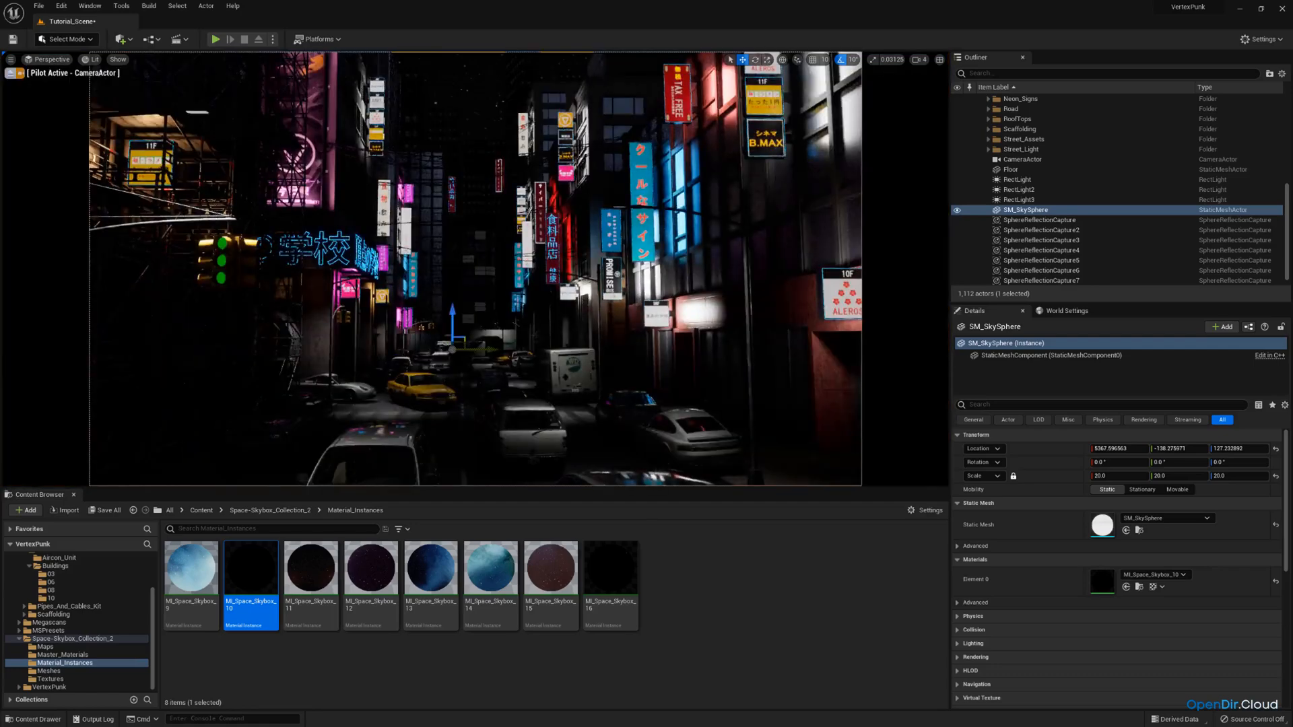
Try MI_Space_Skybox_16, 11 and 12 on the sky sphere and return to MI_Space_Skybox_10 as its material.
right_drag(476, 269, 474, 242)
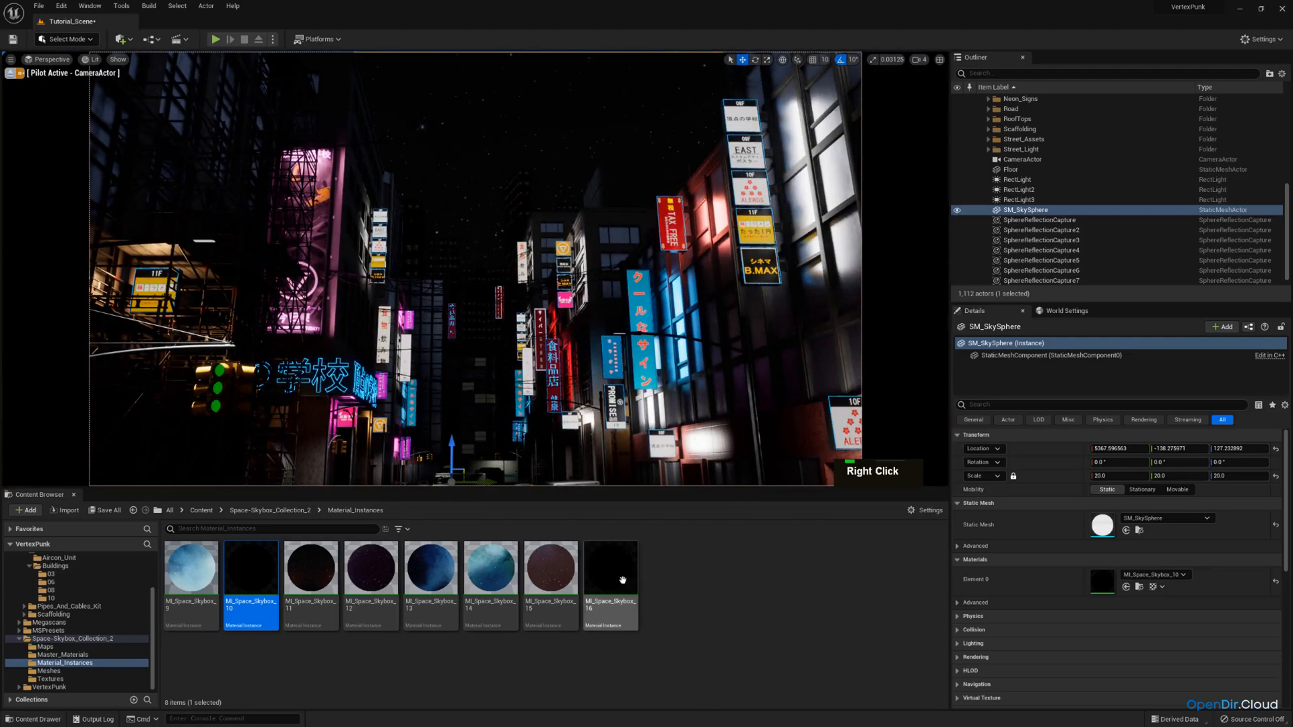
drag(622, 580, 1103, 580)
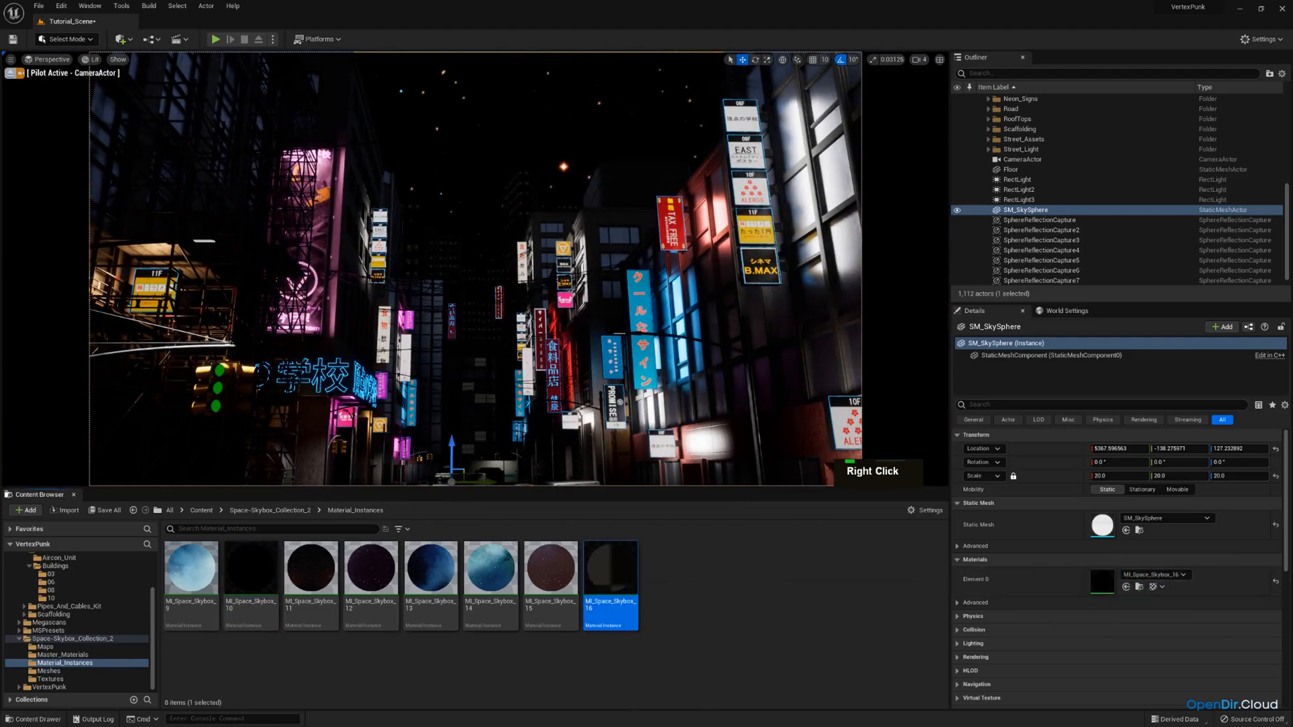
drag(328, 571, 1102, 579)
drag(371, 569, 1102, 579)
drag(253, 564, 1102, 580)
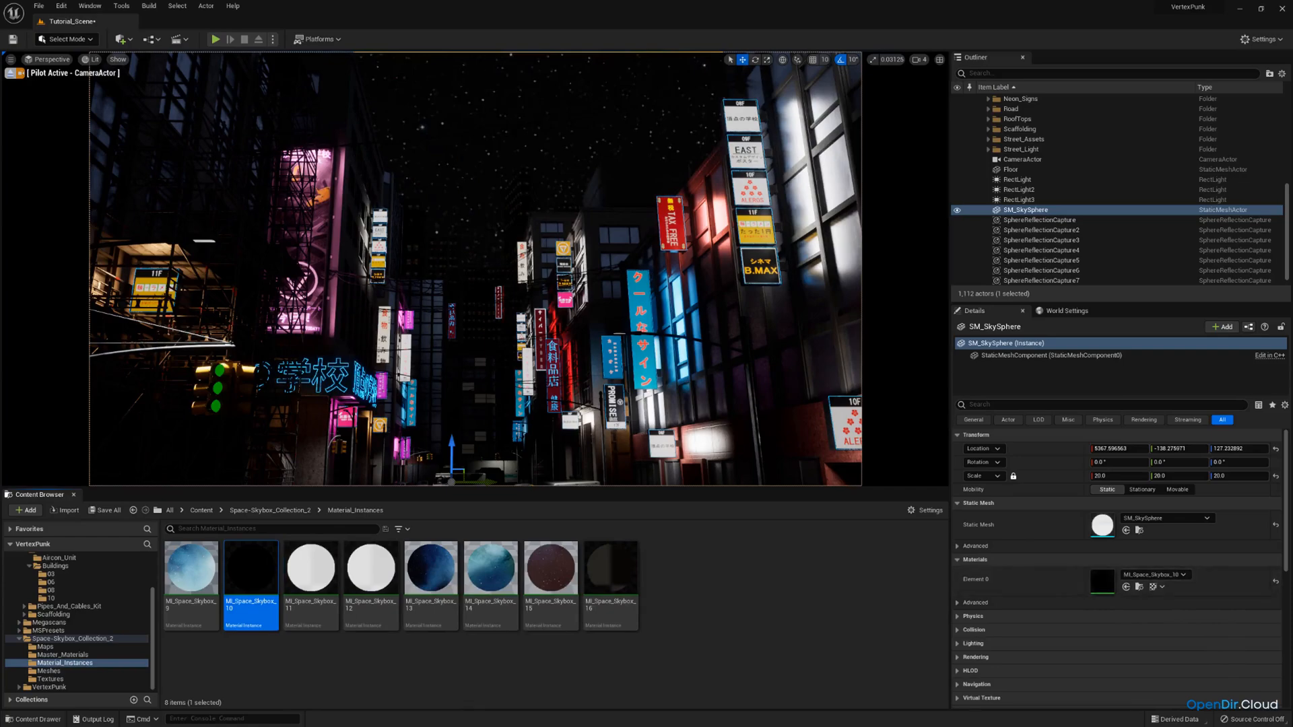
Try rotating the sky sphere about its Z axis by -10 degrees and bring it back to zero rotation.
right_drag(471, 270, 454, 278)
key(e)
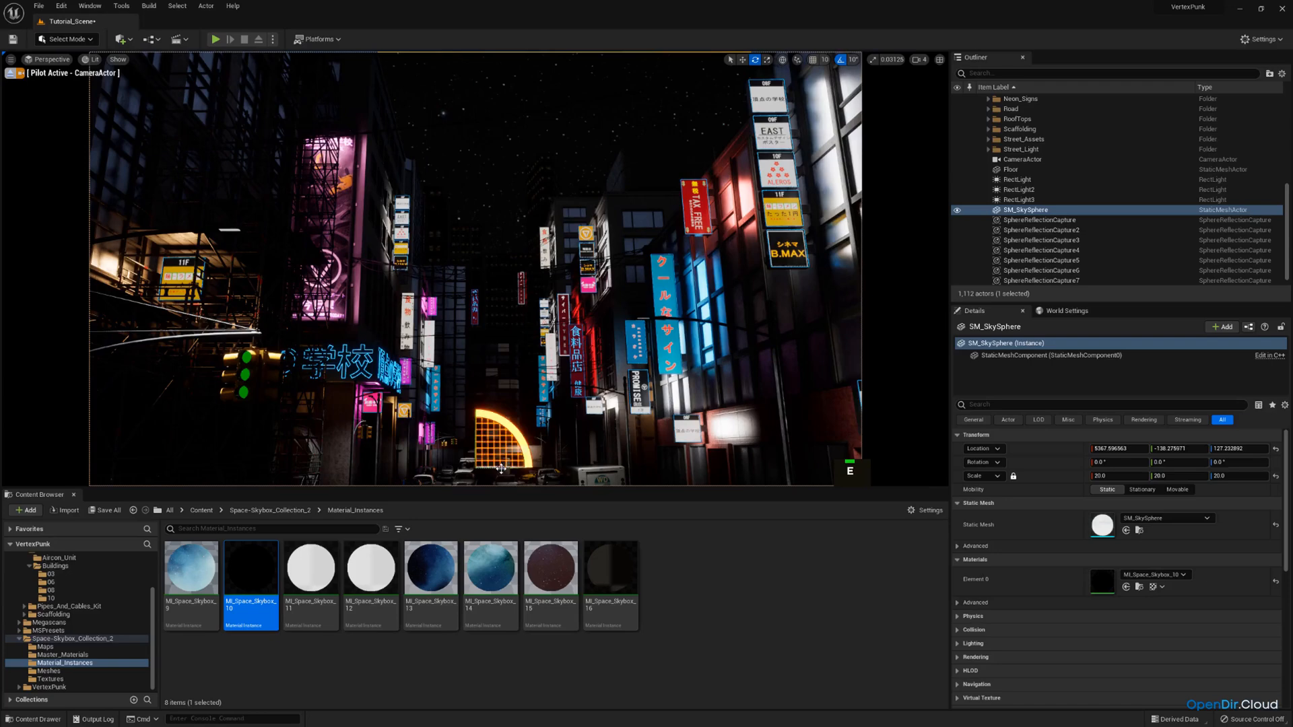
drag(501, 468, 466, 469)
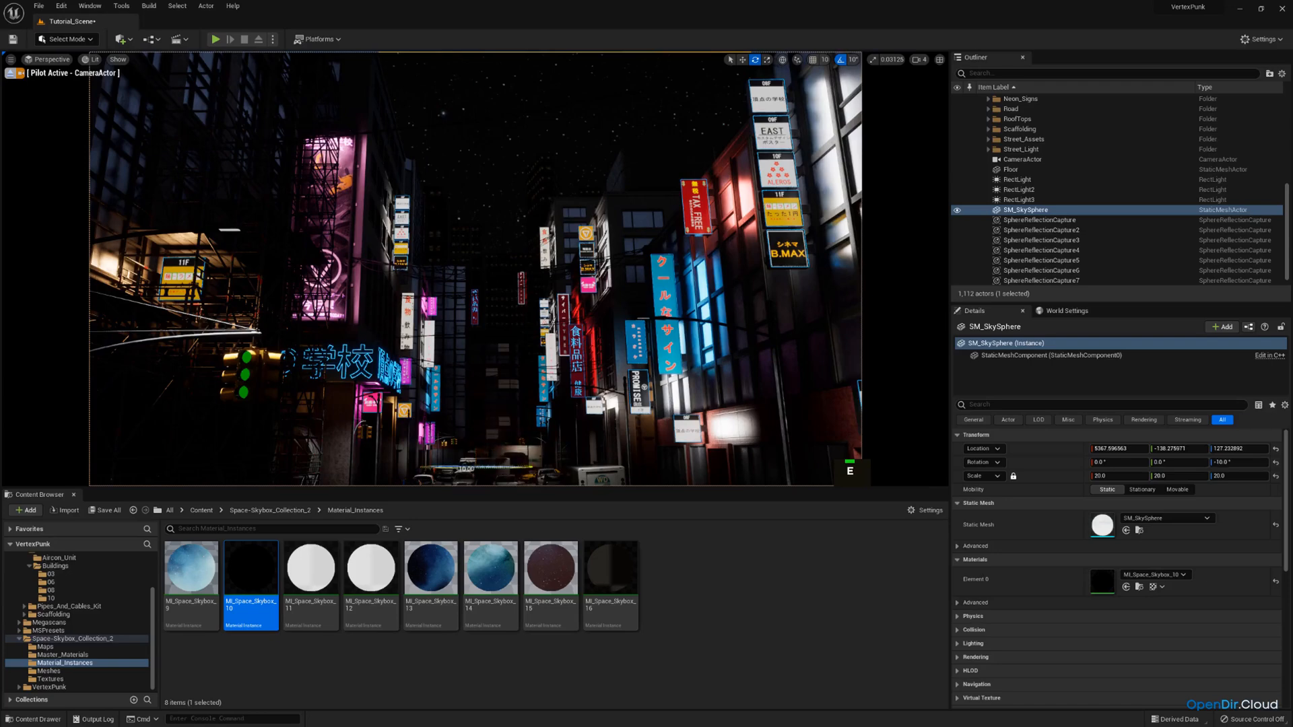
Try different Rotation_Z values in the MI_Space_Skybox_10 material instance, undo the edit and close its editor.
double_click(250, 572)
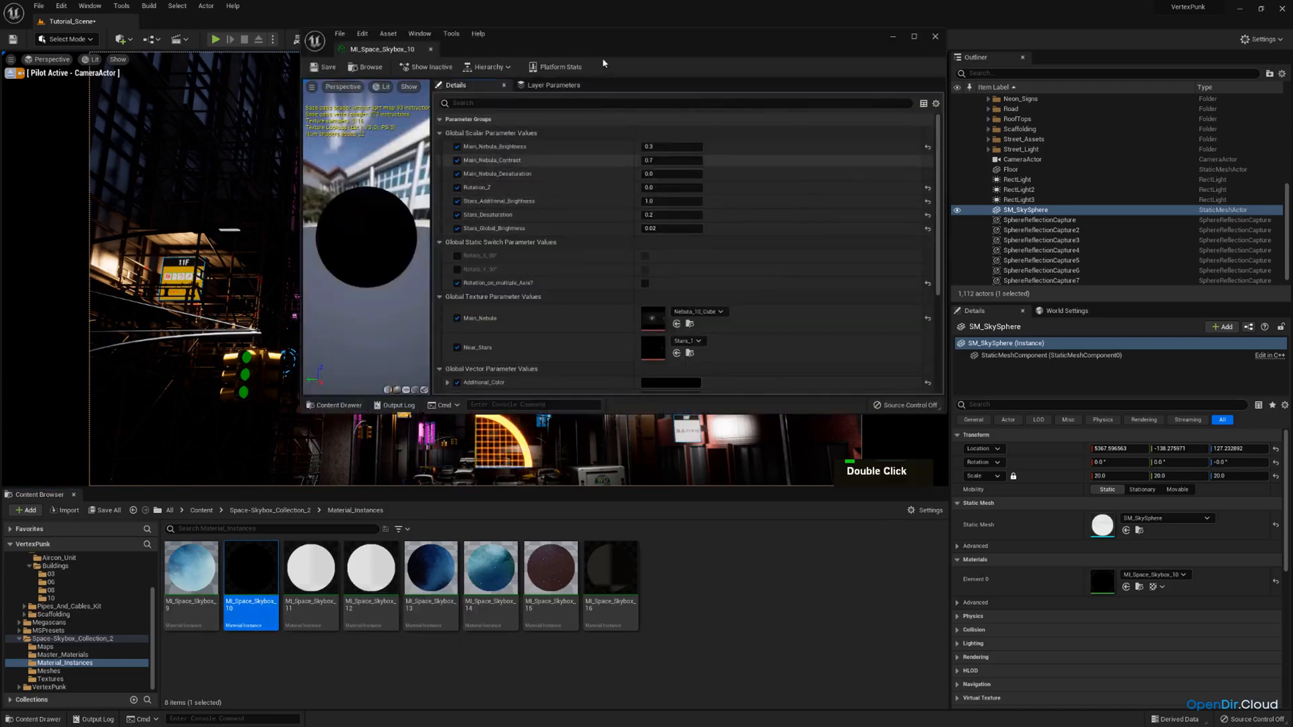
drag(631, 42, 963, 87)
scroll(889, 324, down, 3)
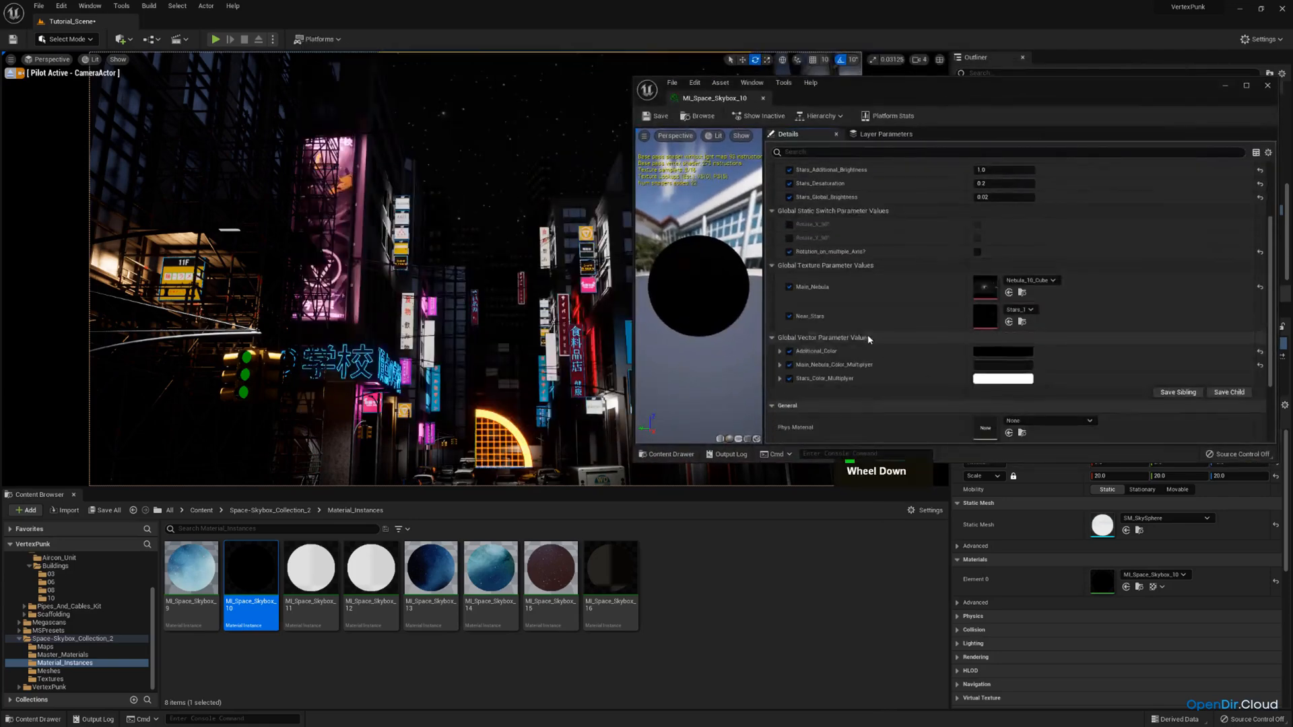
scroll(892, 269, up, 1)
scroll(876, 246, up, 2)
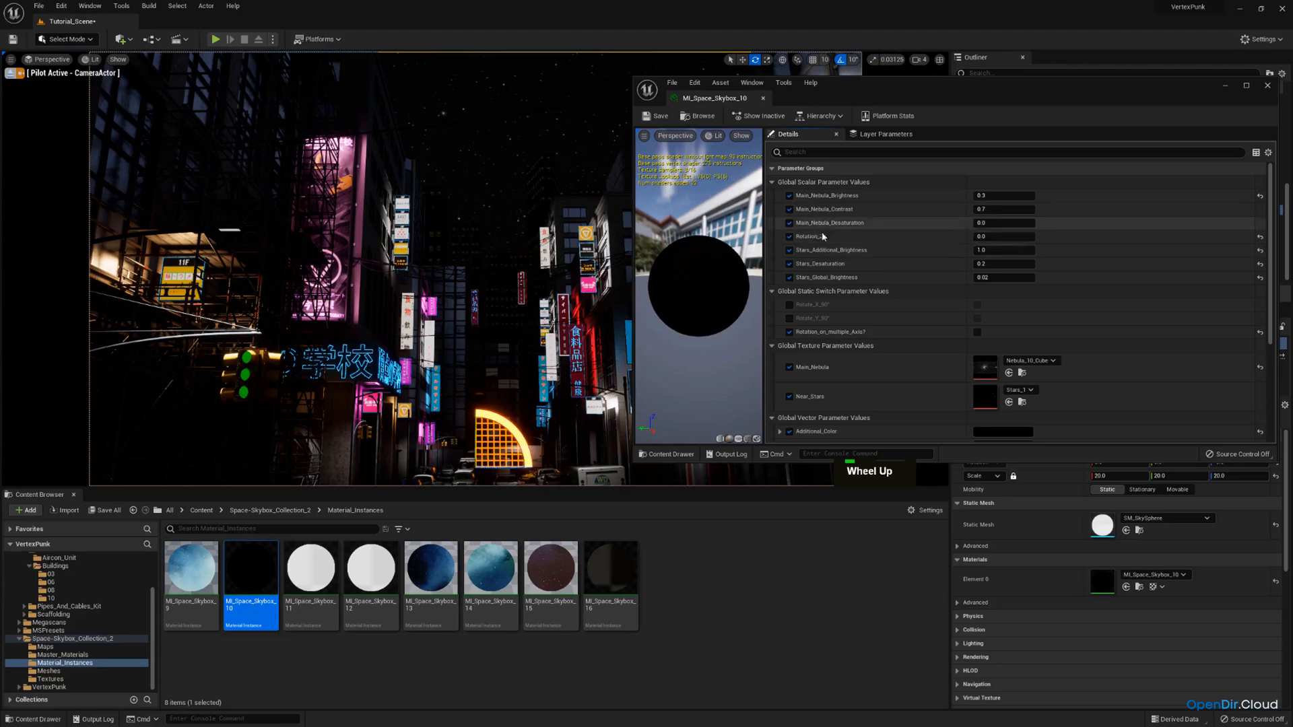
drag(1001, 236, 970, 236)
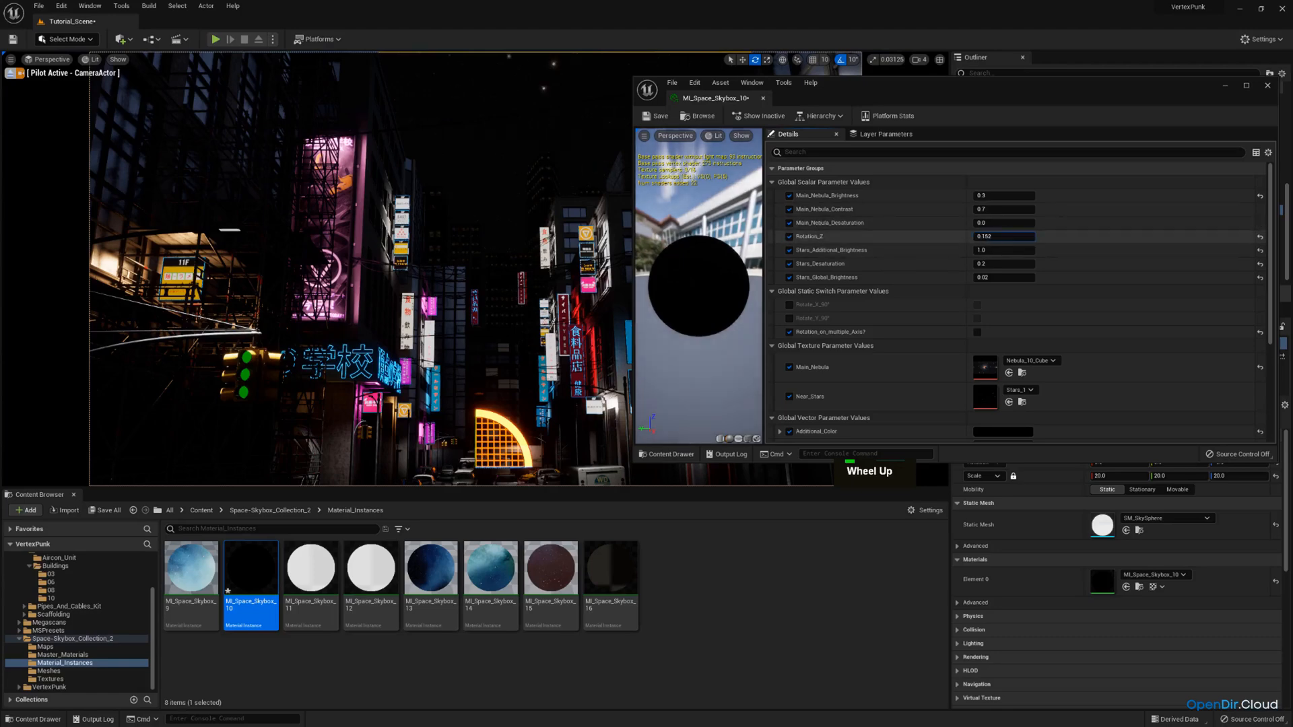
key(ctrl+z)
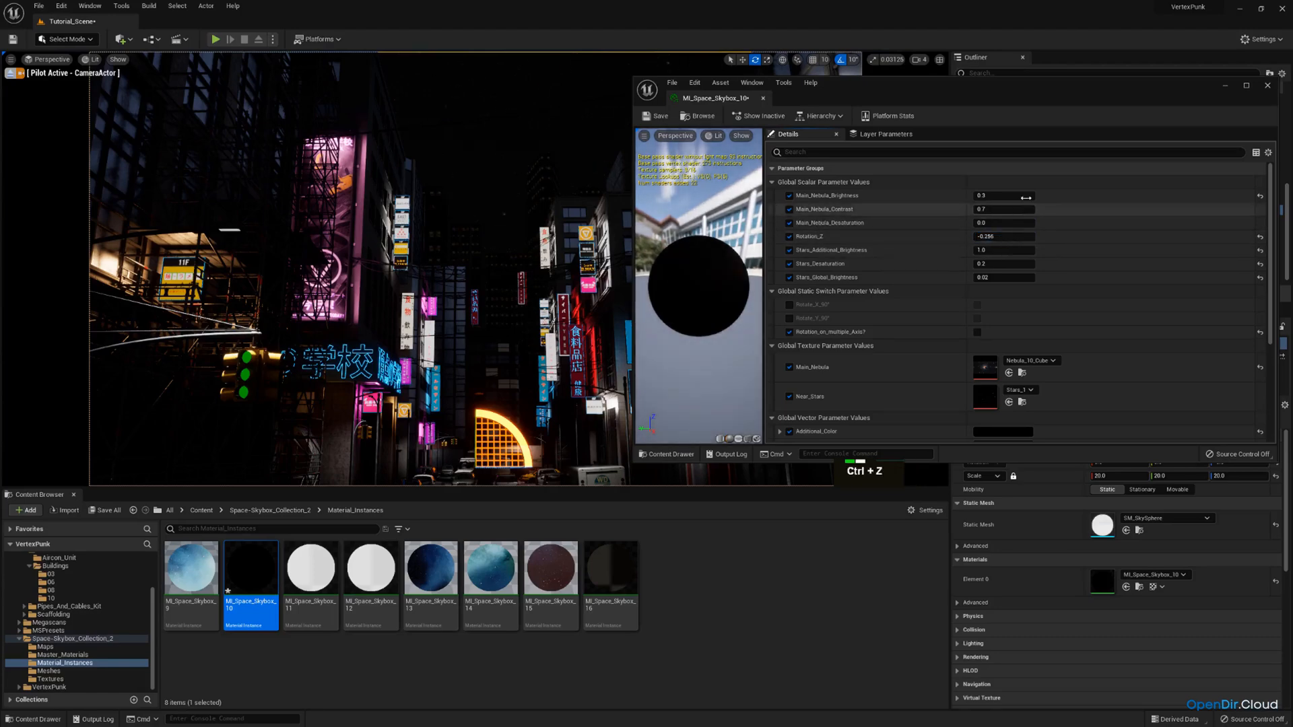
click(765, 98)
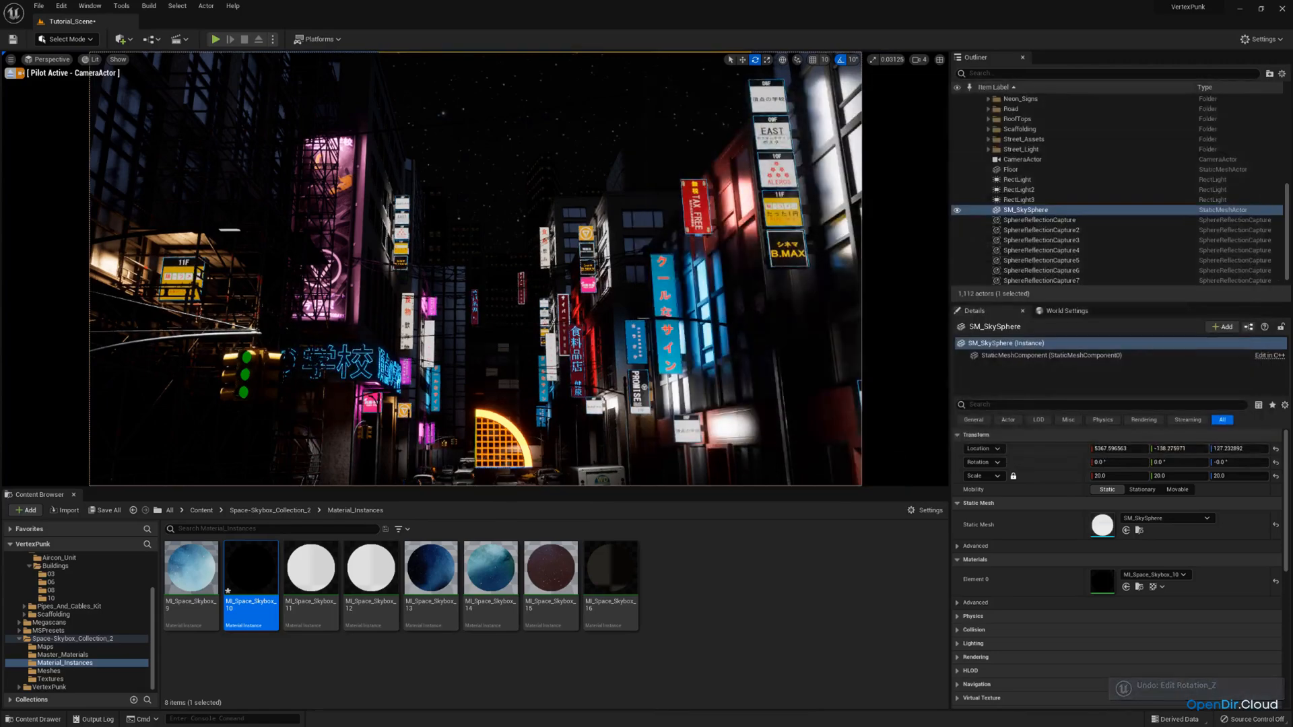
Turn on game view and reframe the piloted CameraActor down the car-filled street, keeping a strip of night sky between the buildings.
right_drag(17, 80, 17, 158)
right_drag(527, 289, 527, 323)
key(g)
key(g)
key(s)
scroll(527, 326, down, 3)
key(w)
key(e)
key(d)
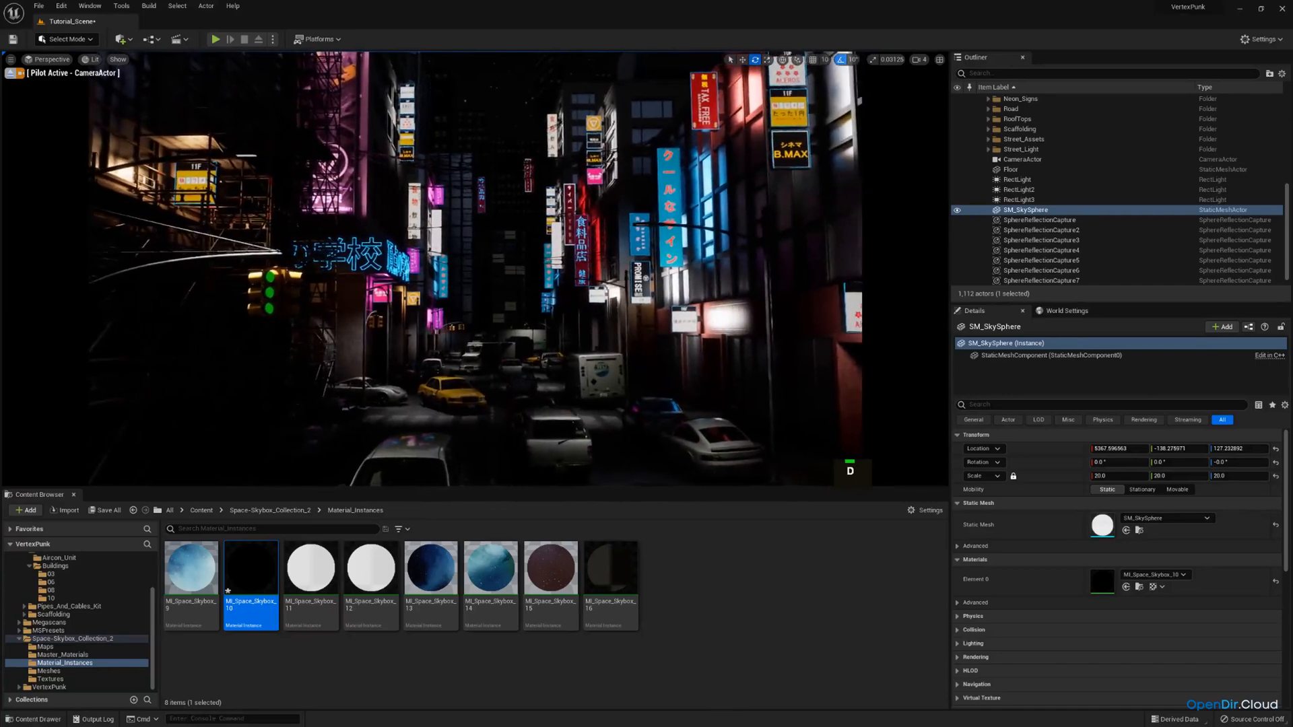
key(a)
key(q)
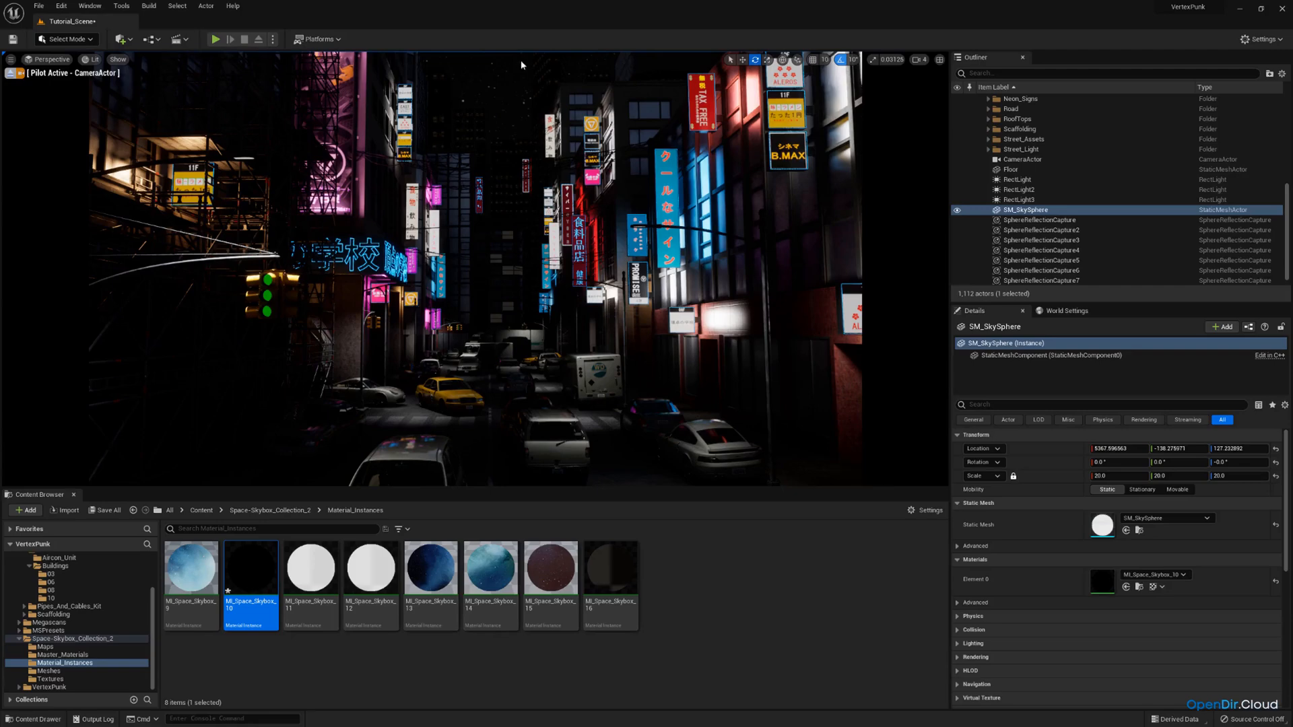
Select the PostProcessVolume in the Lighting folder and enlarge the area showing its exposure settings.
scroll(1012, 200, up, 4)
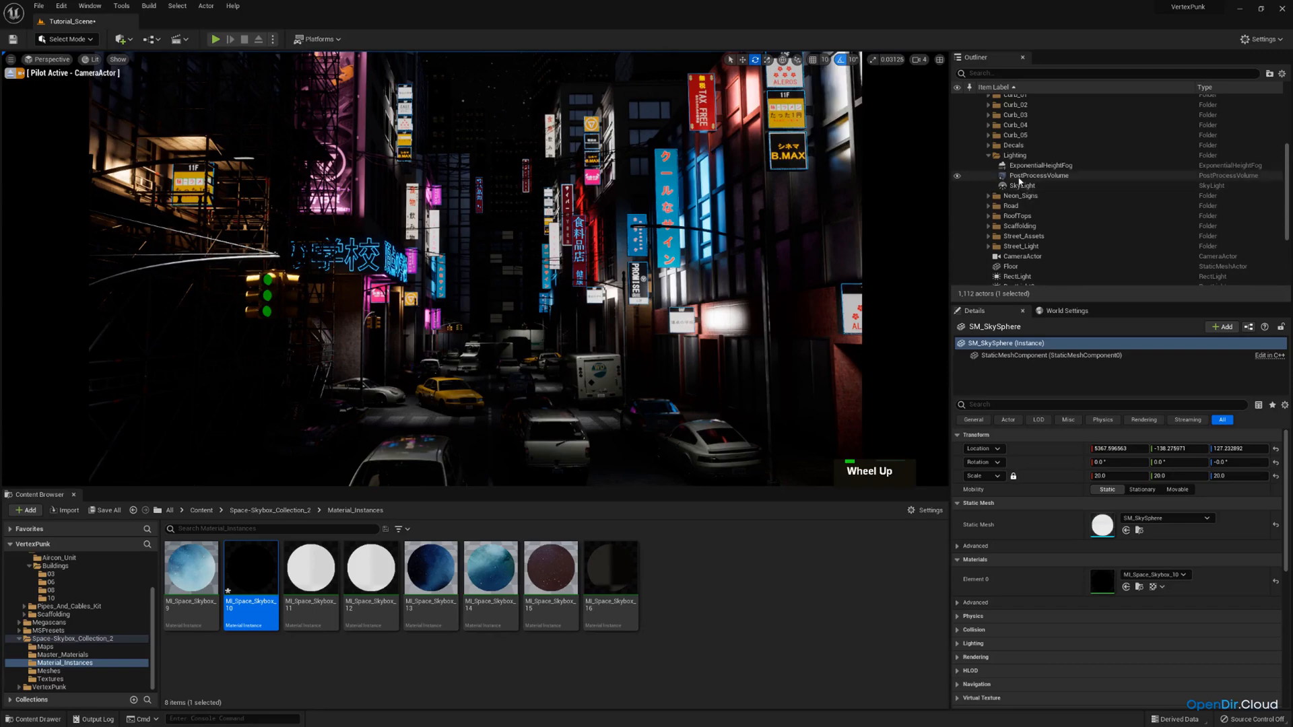
click(1018, 177)
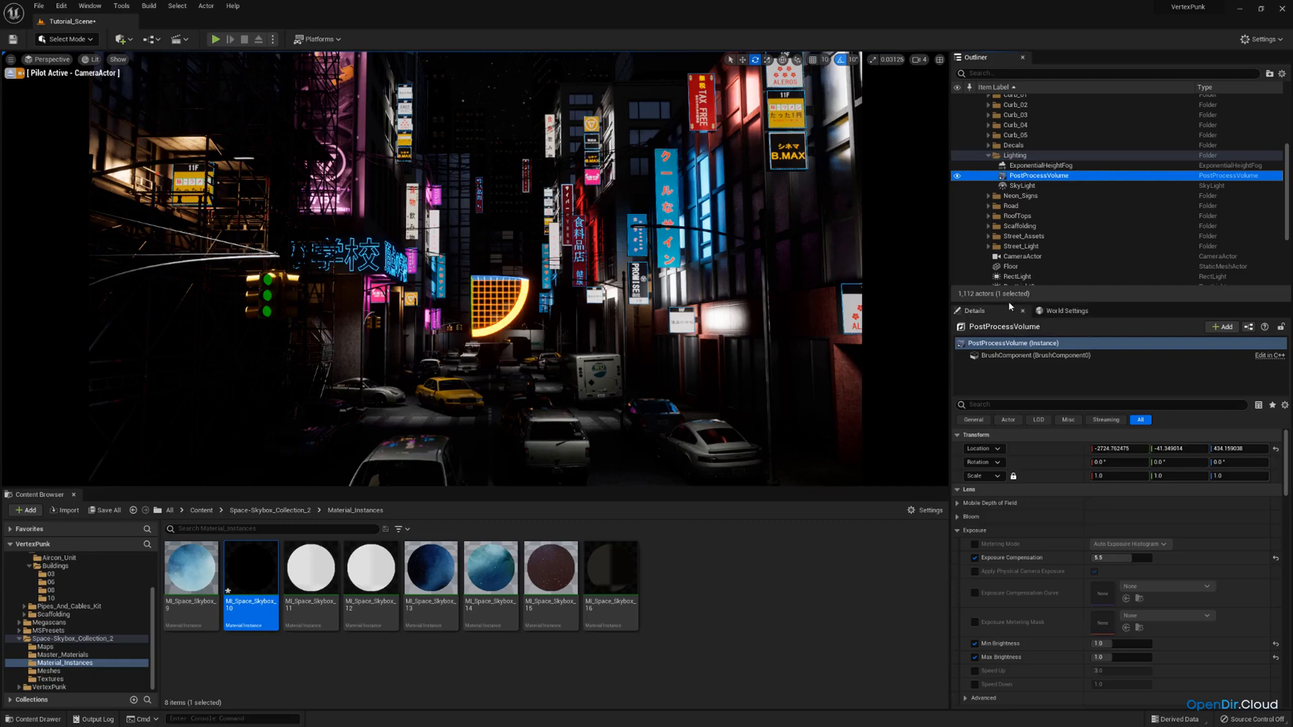
drag(1008, 301, 1007, 216)
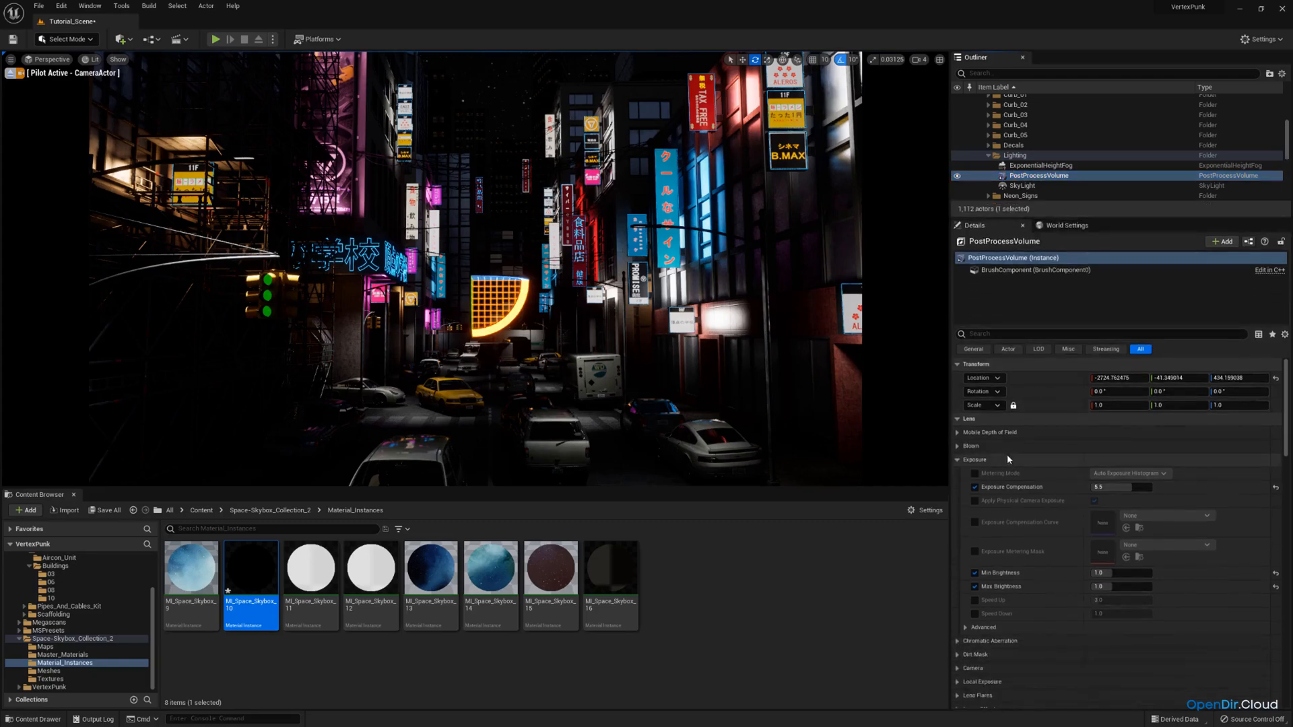
scroll(1001, 443, down, 1)
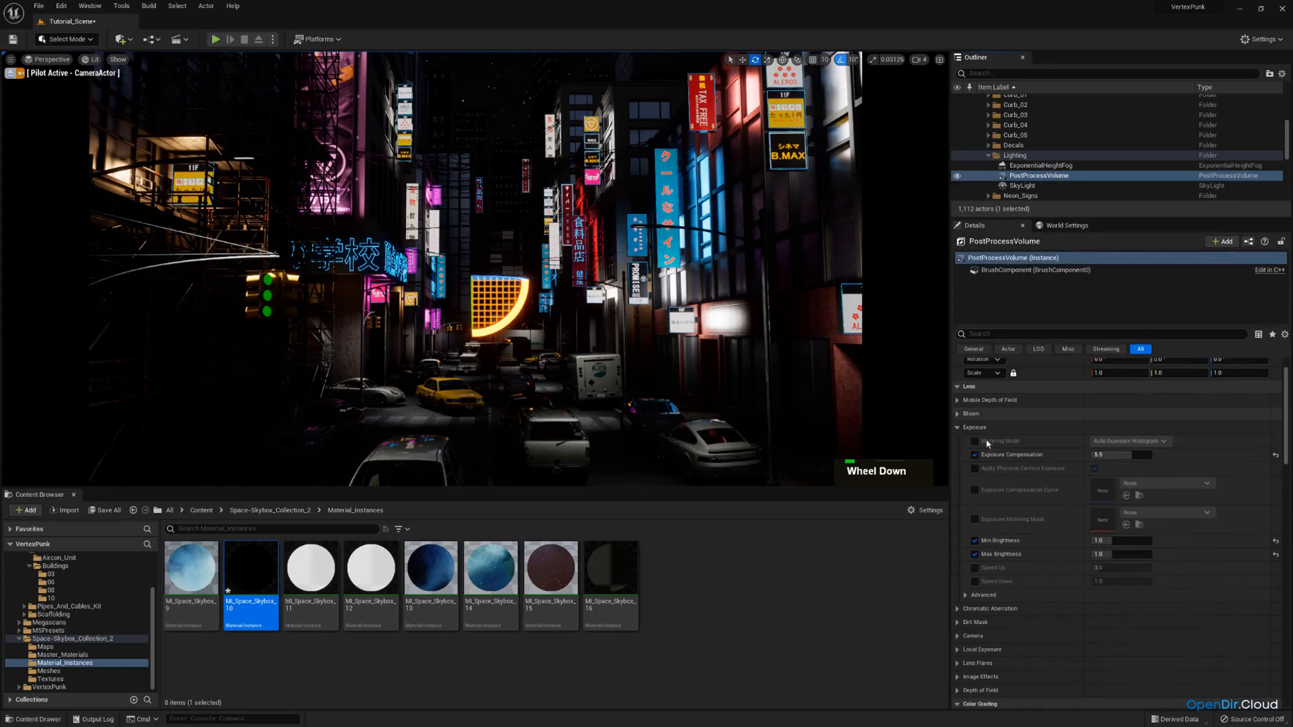
Try an exposure compensation of 5 on the PostProcessVolume and set it back to 5.5.
click(1137, 455)
text(5)
key(Return)
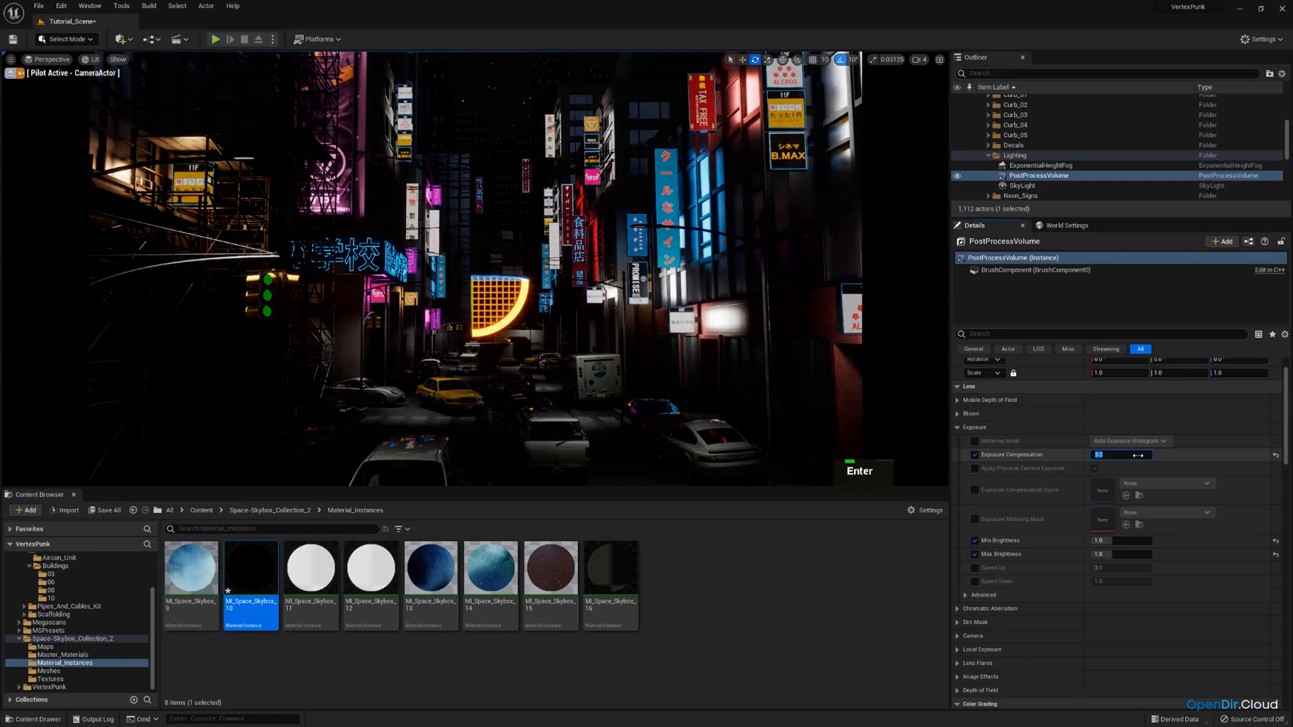
text(5.5)
key(Return)
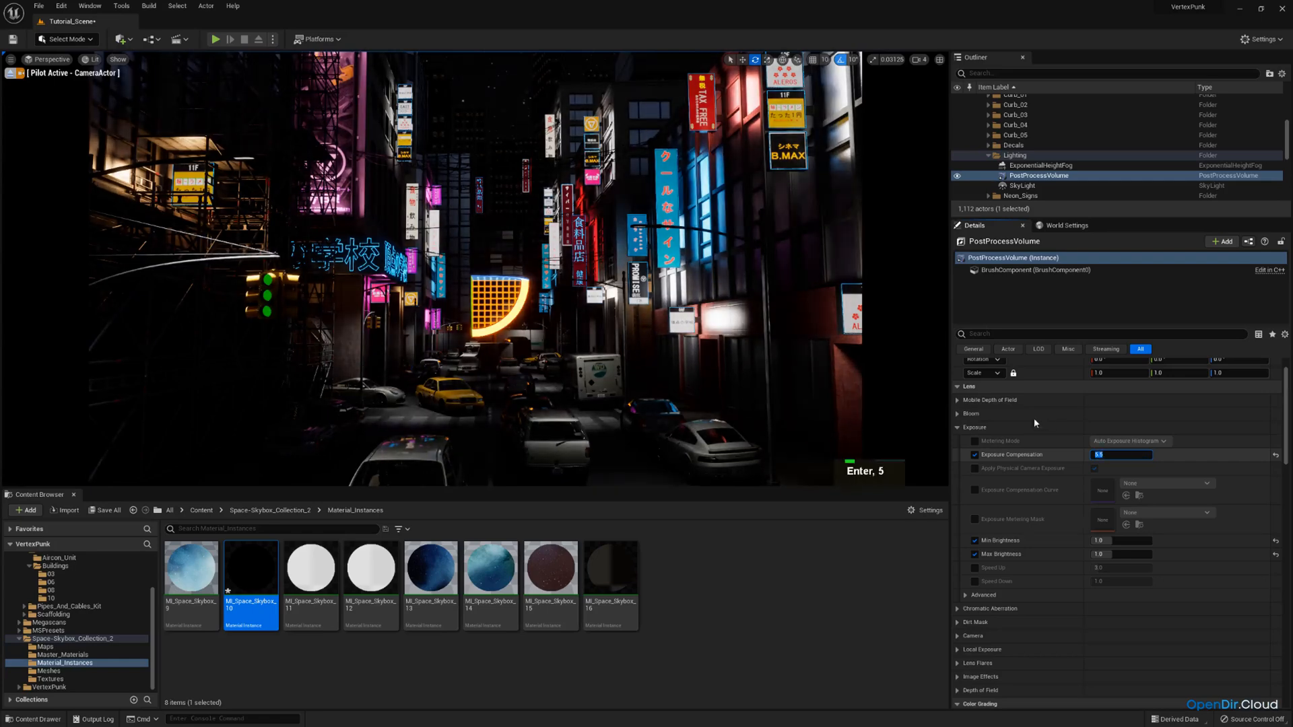
Enable the bloom Intensity override on the PostProcessVolume, raise it to about 1.76 and view the street without editor overlays.
click(957, 428)
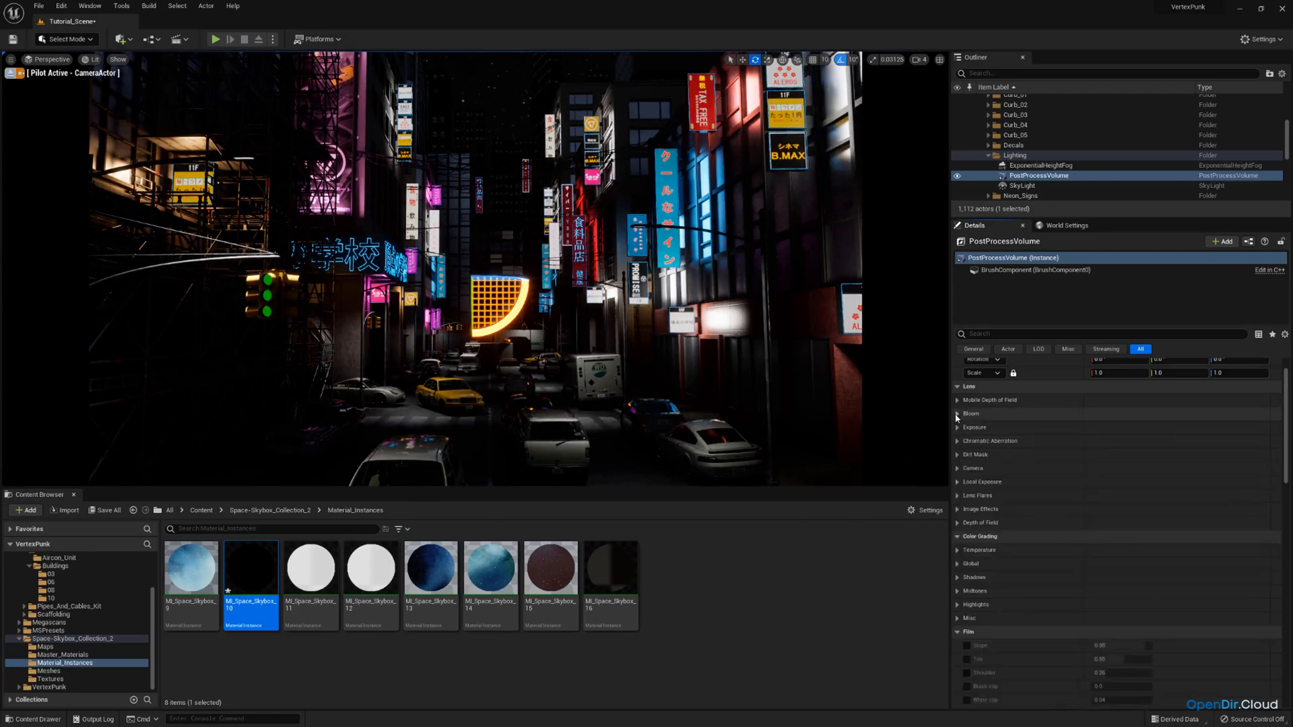
click(956, 413)
click(974, 441)
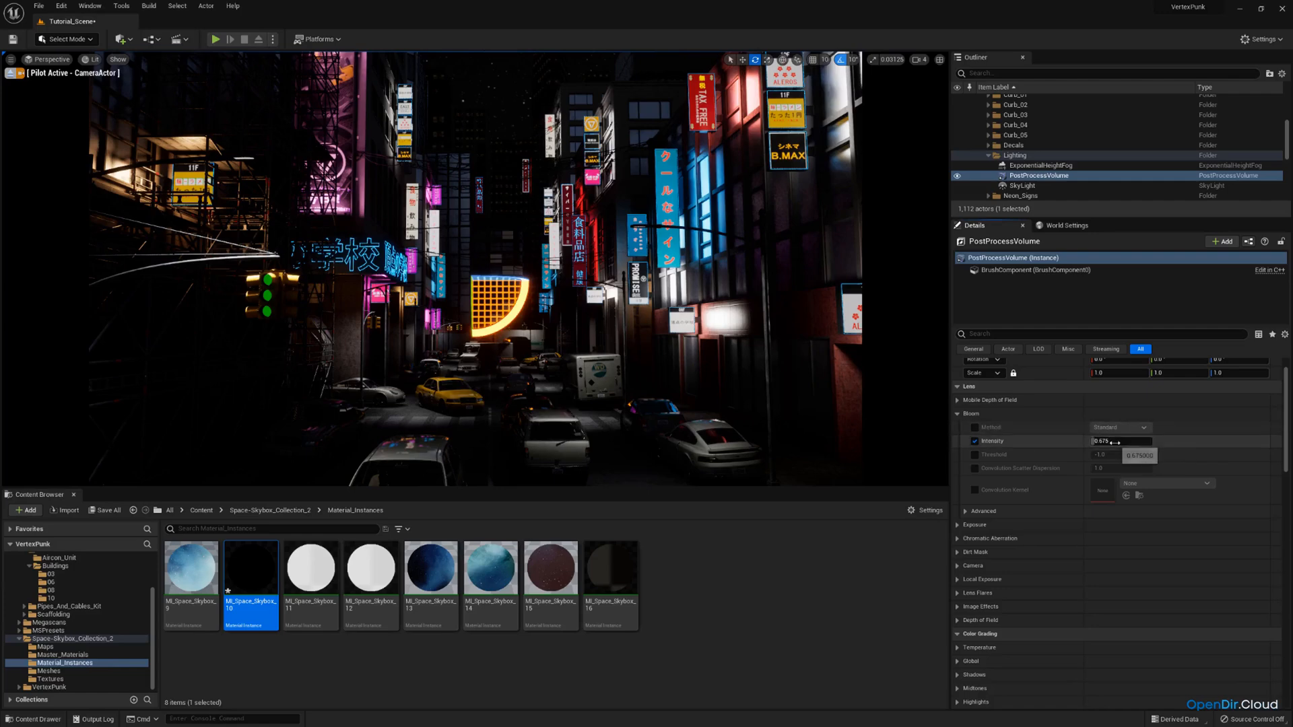
drag(1104, 441, 1138, 441)
click(640, 363)
key(g)
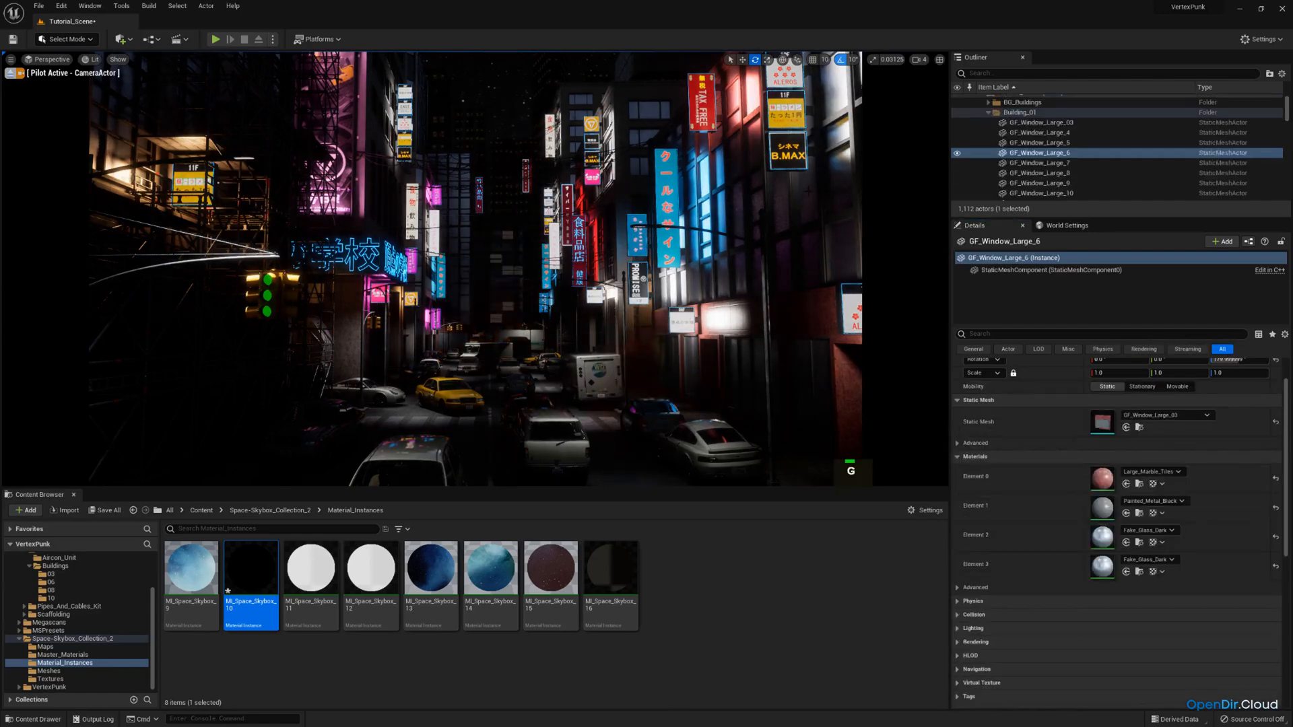
Reselect the PostProcessVolume in the Lighting folder and set its bloom intensity to 2.5.
click(988, 112)
scroll(1026, 143, up, 2)
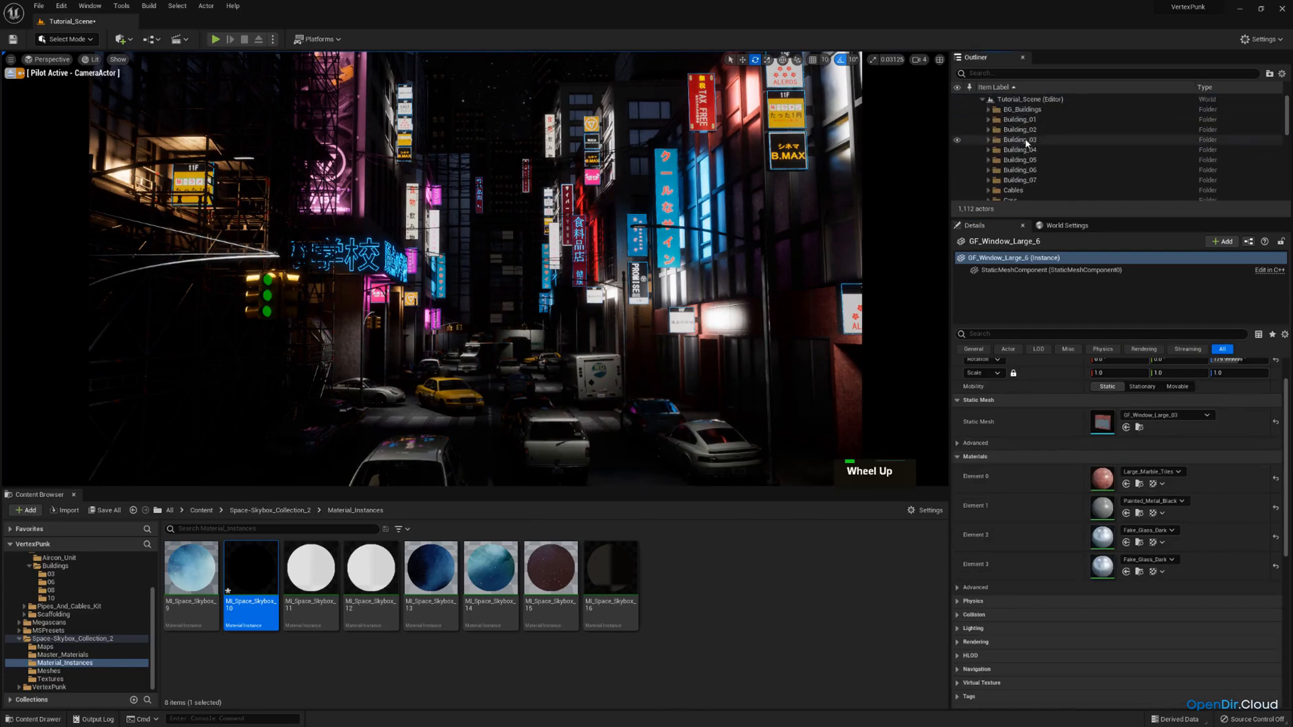
scroll(1026, 143, down, 5)
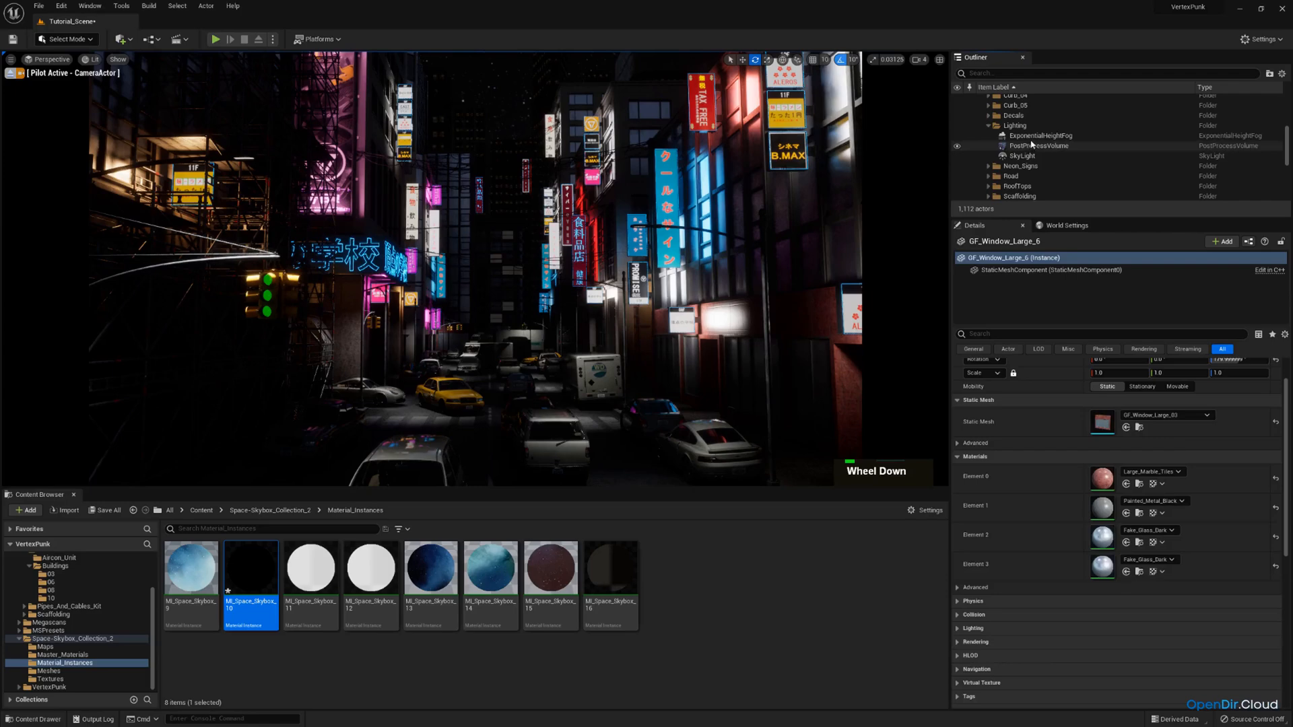
click(1034, 146)
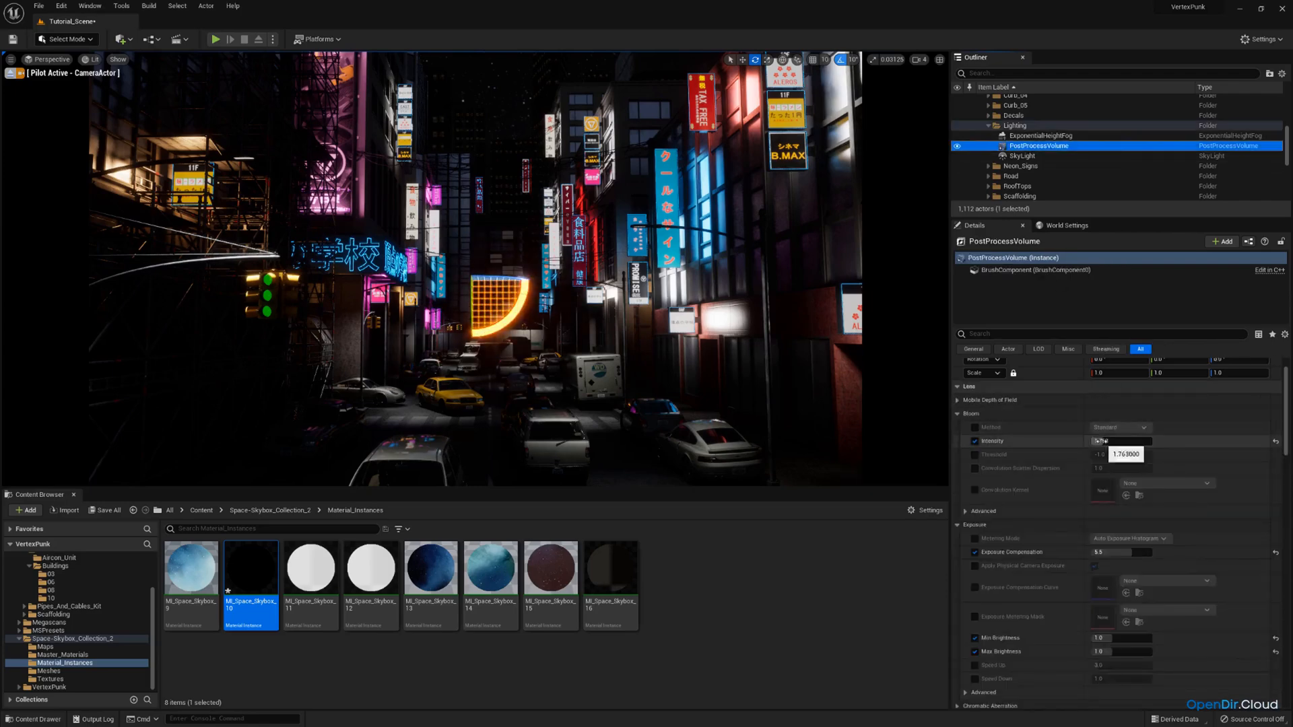
click(1104, 441)
text(2.225)
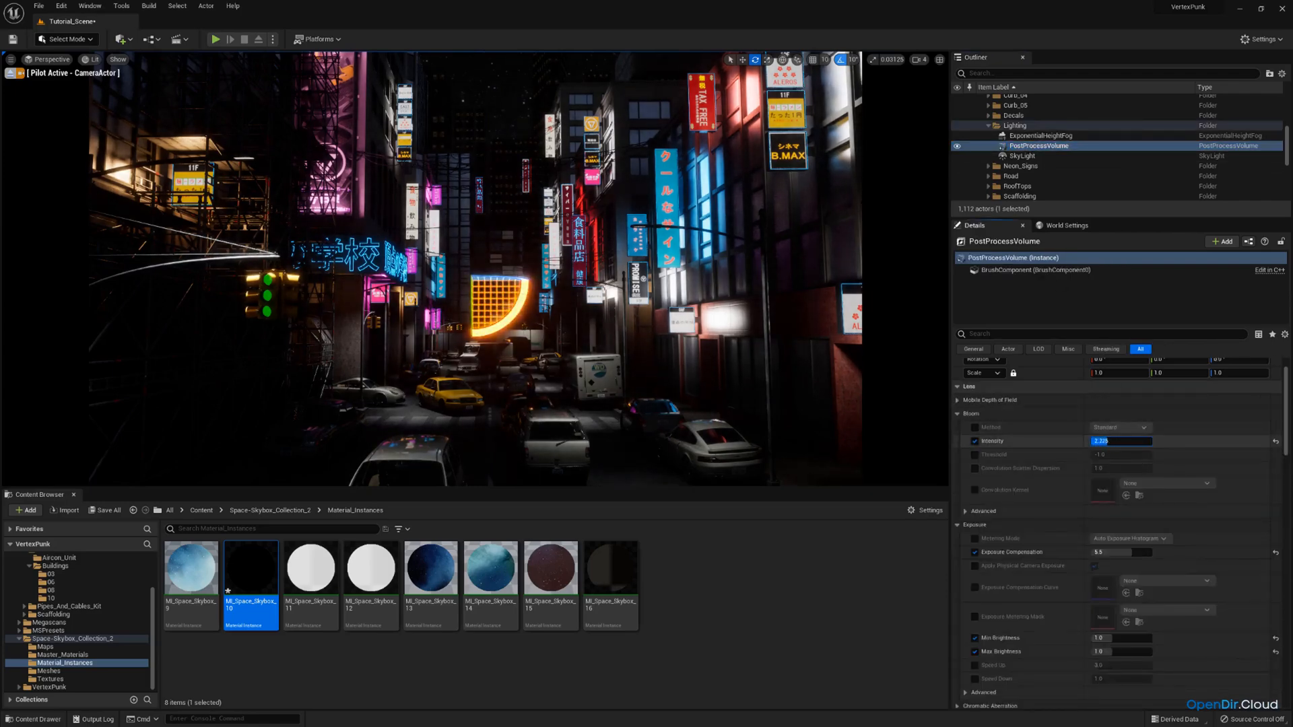
drag(1104, 441, 1108, 441)
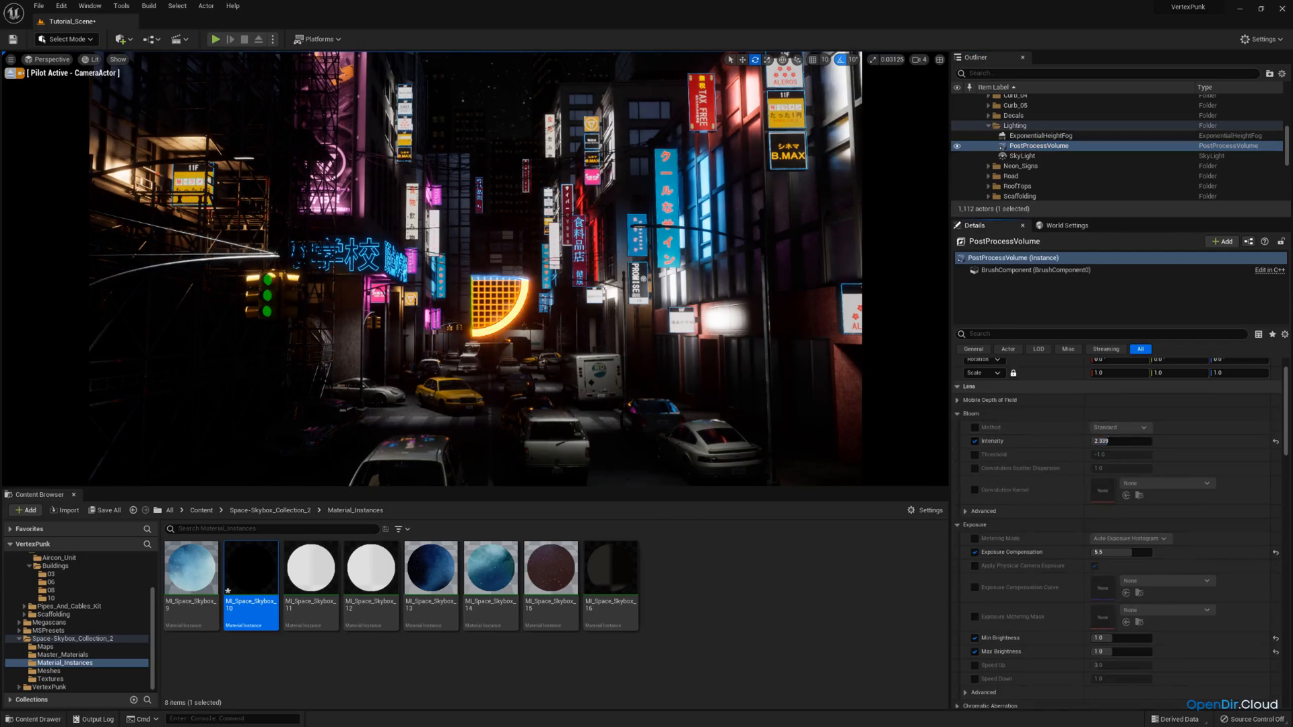
click(1111, 441)
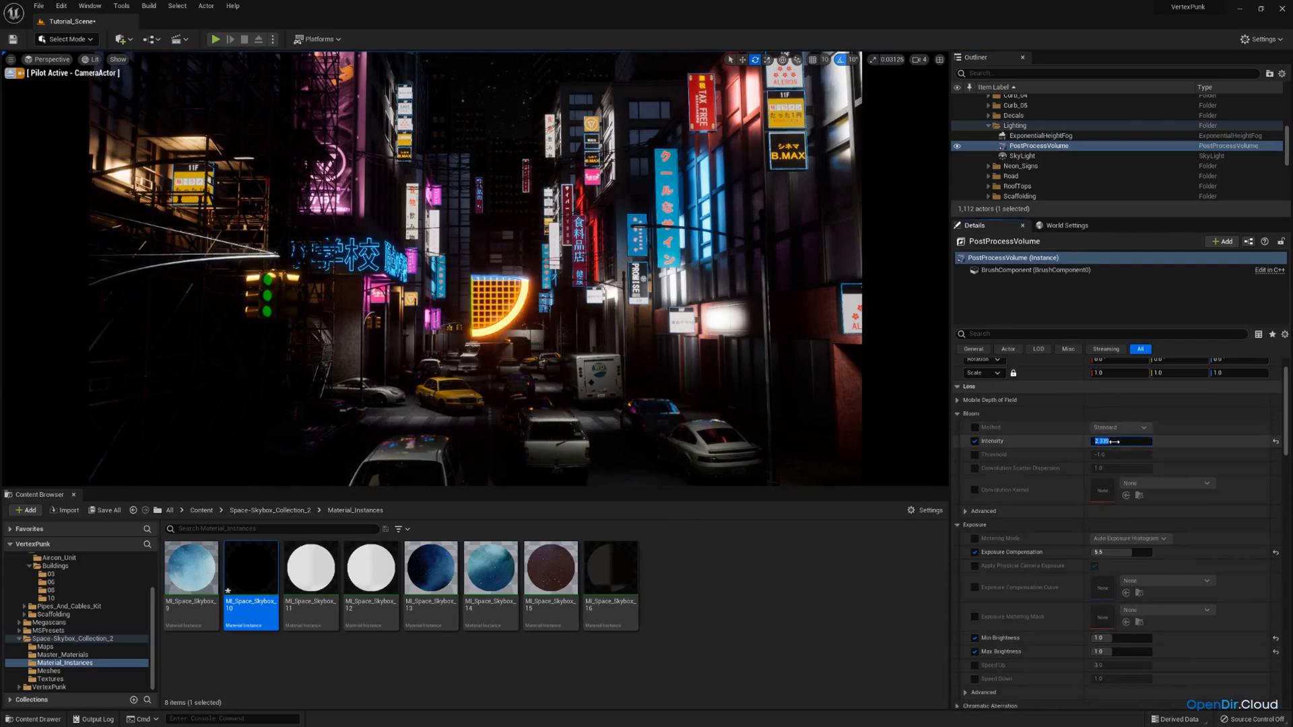
text(2.5)
key(Return)
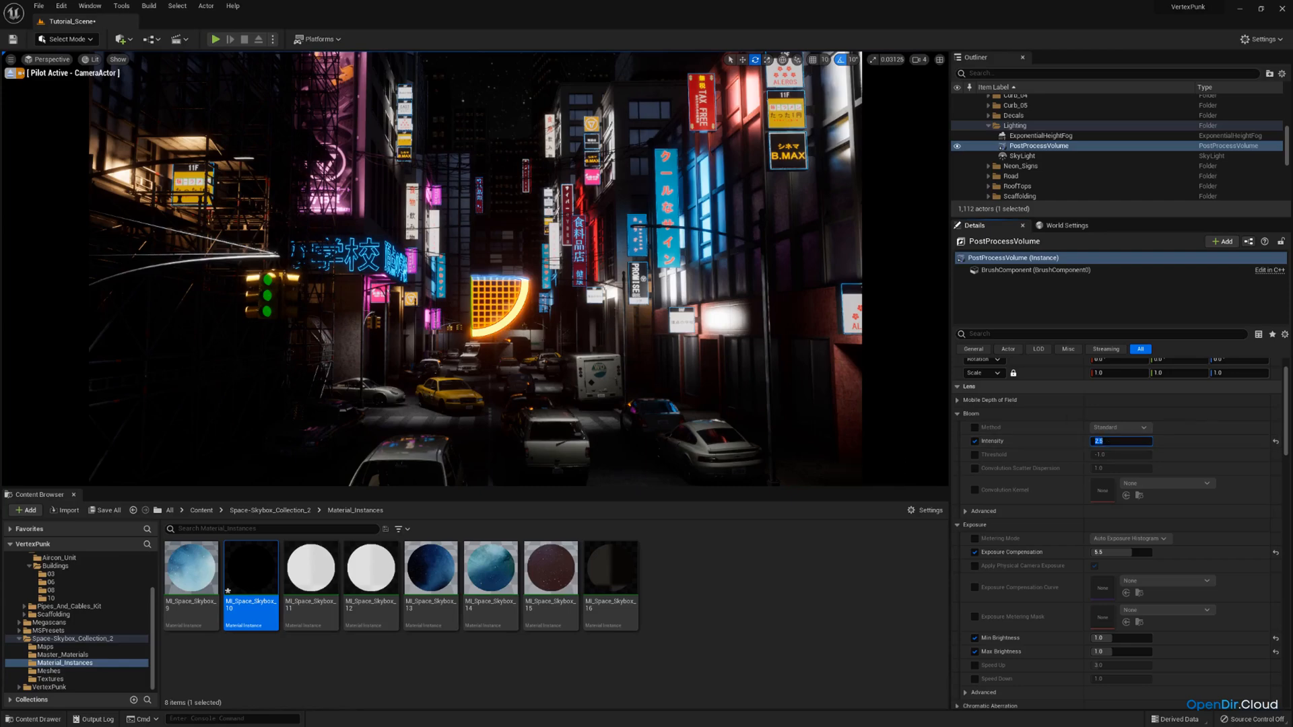
Enable the Gamma override in the PostProcessVolume's global color grading and raise its overall value to about 1.16.
scroll(1051, 431, down, 6)
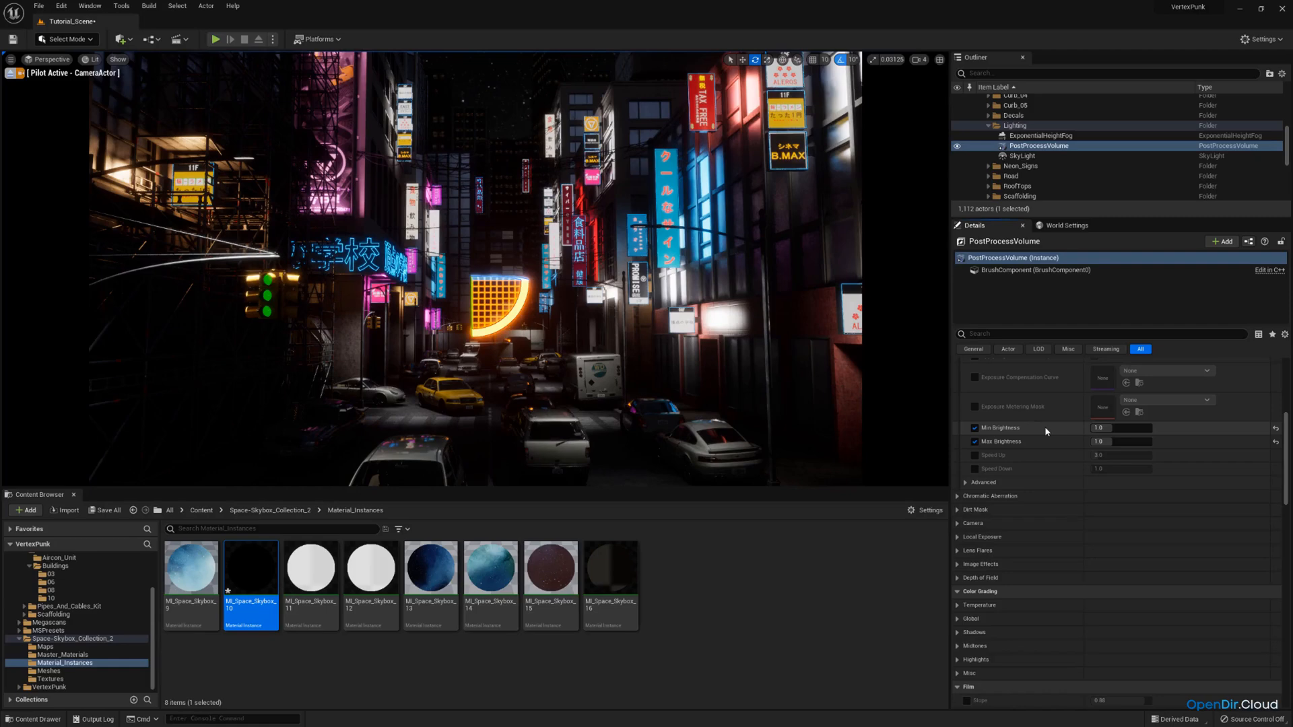
scroll(1010, 512, down, 3)
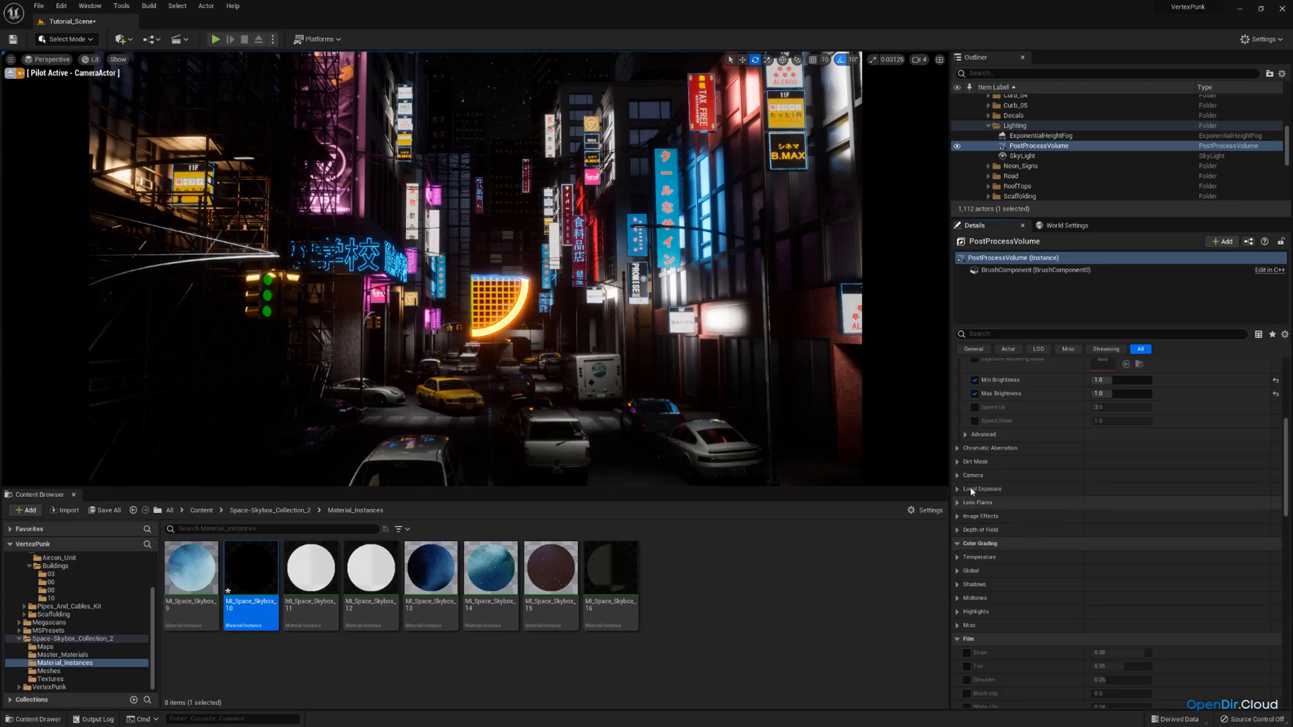
scroll(970, 515, down, 3)
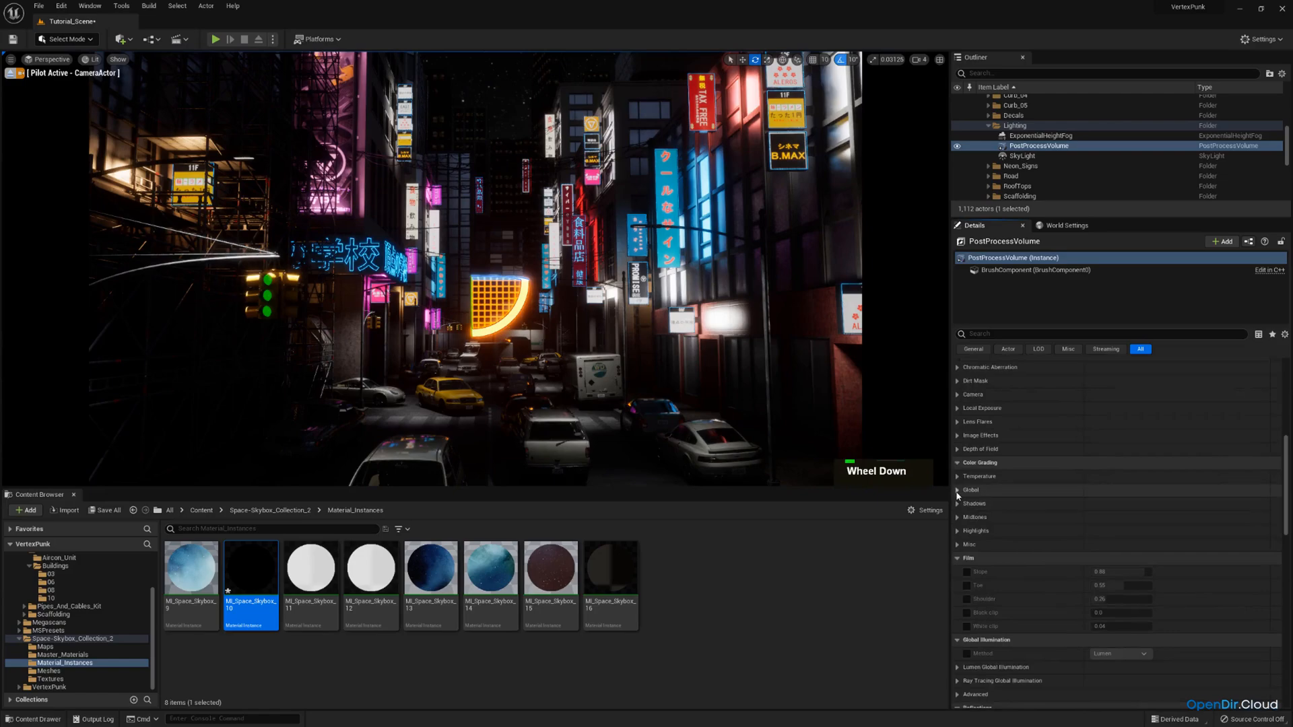
click(959, 490)
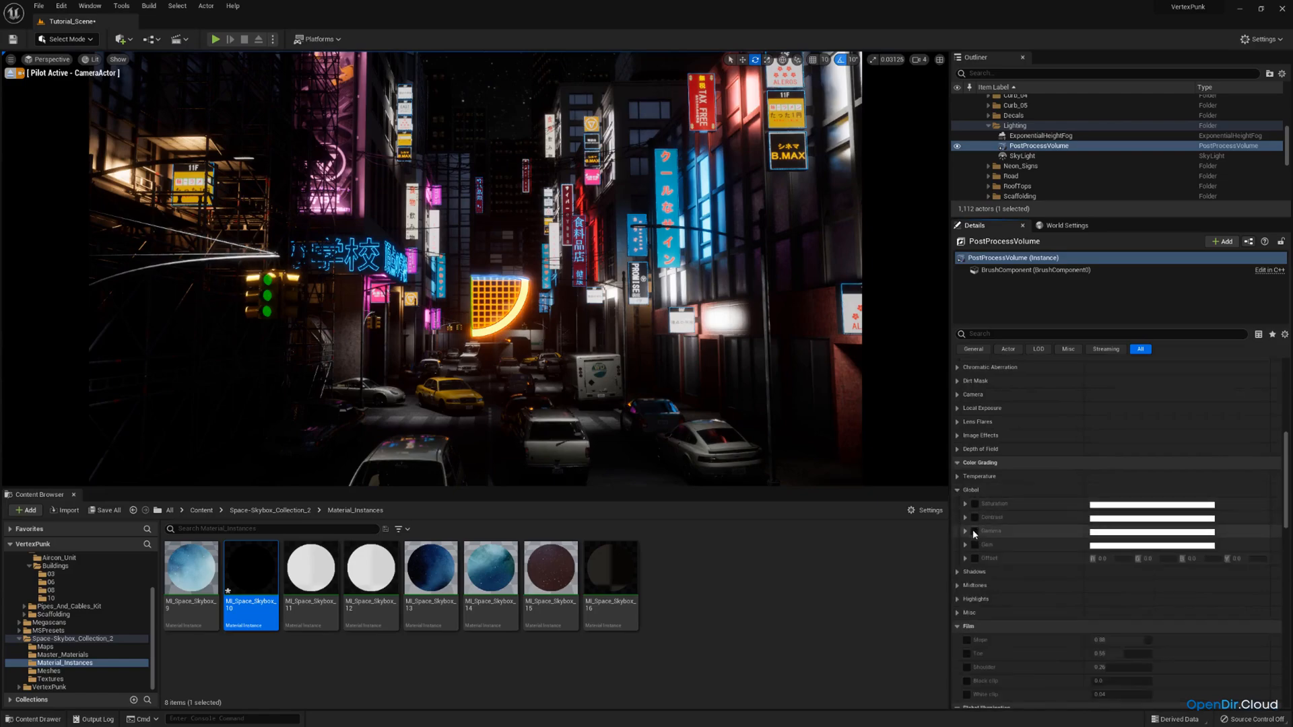
click(975, 531)
click(965, 531)
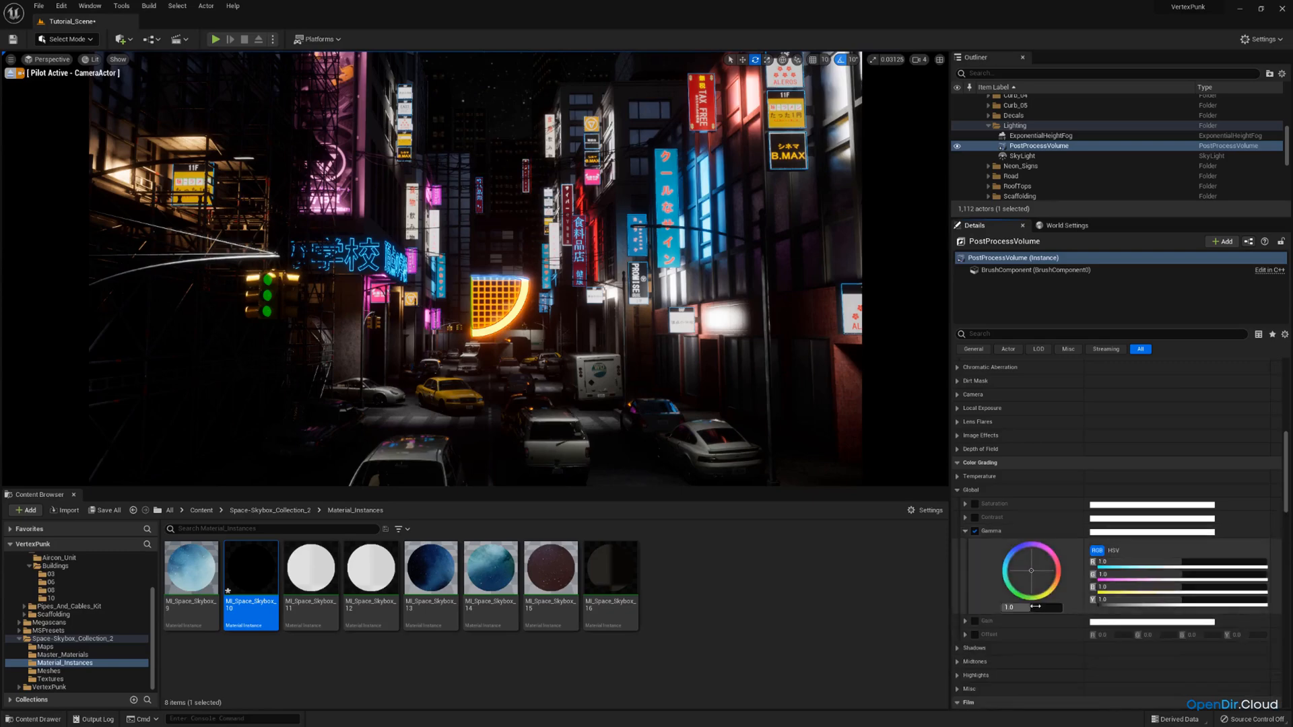
drag(1029, 607, 1034, 608)
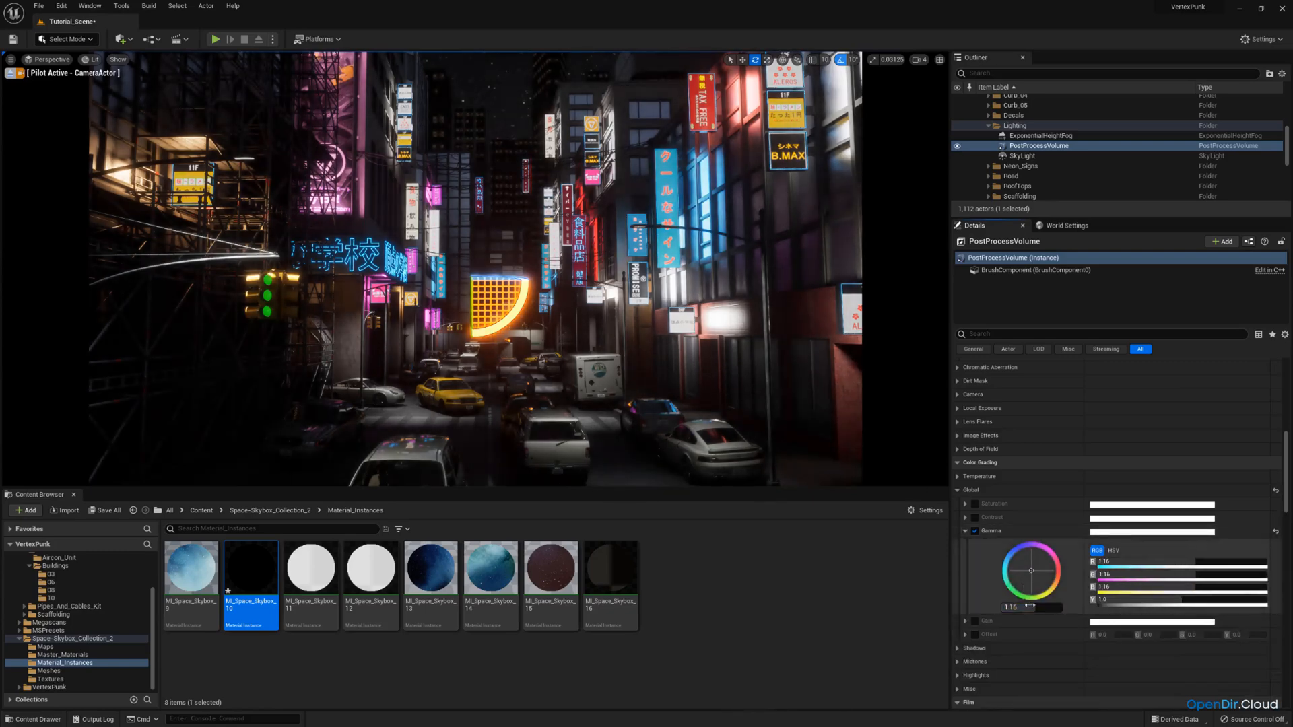
Set the overall gamma in the PostProcessVolume's global color grading to 1.05 and collapse the global settings.
click(1042, 608)
text(1.05)
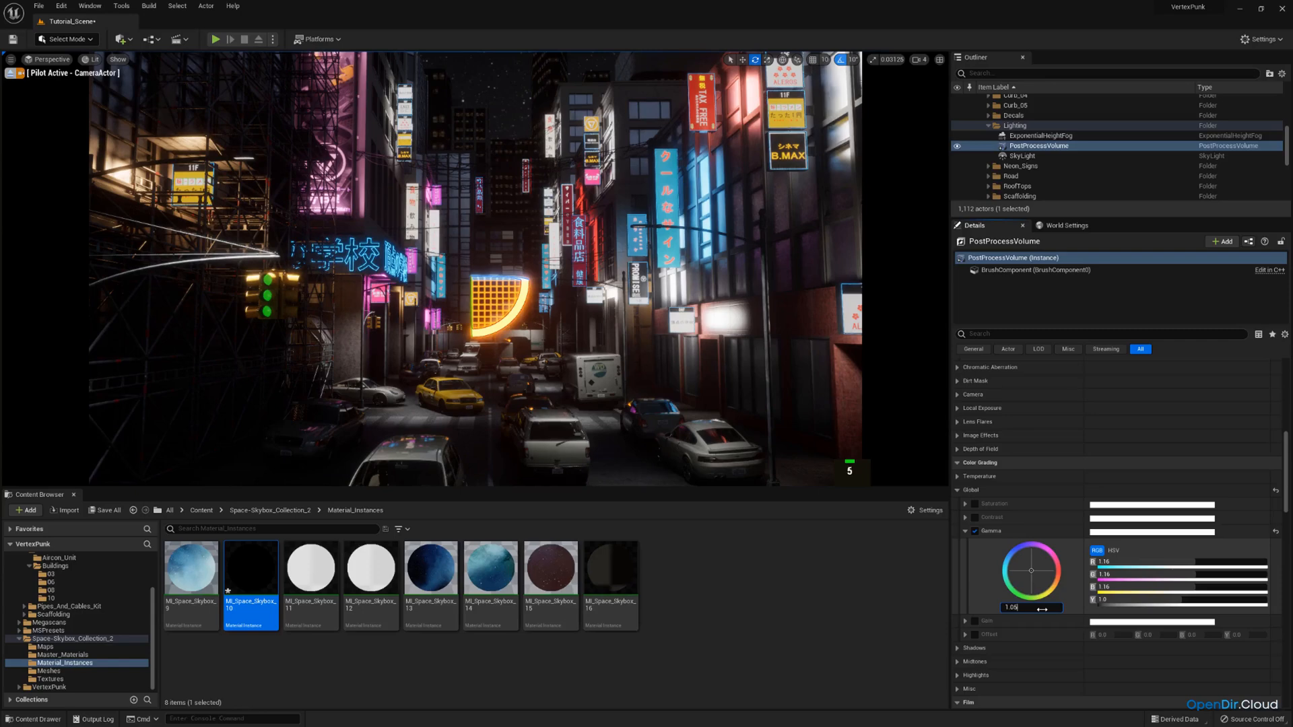
key(Return)
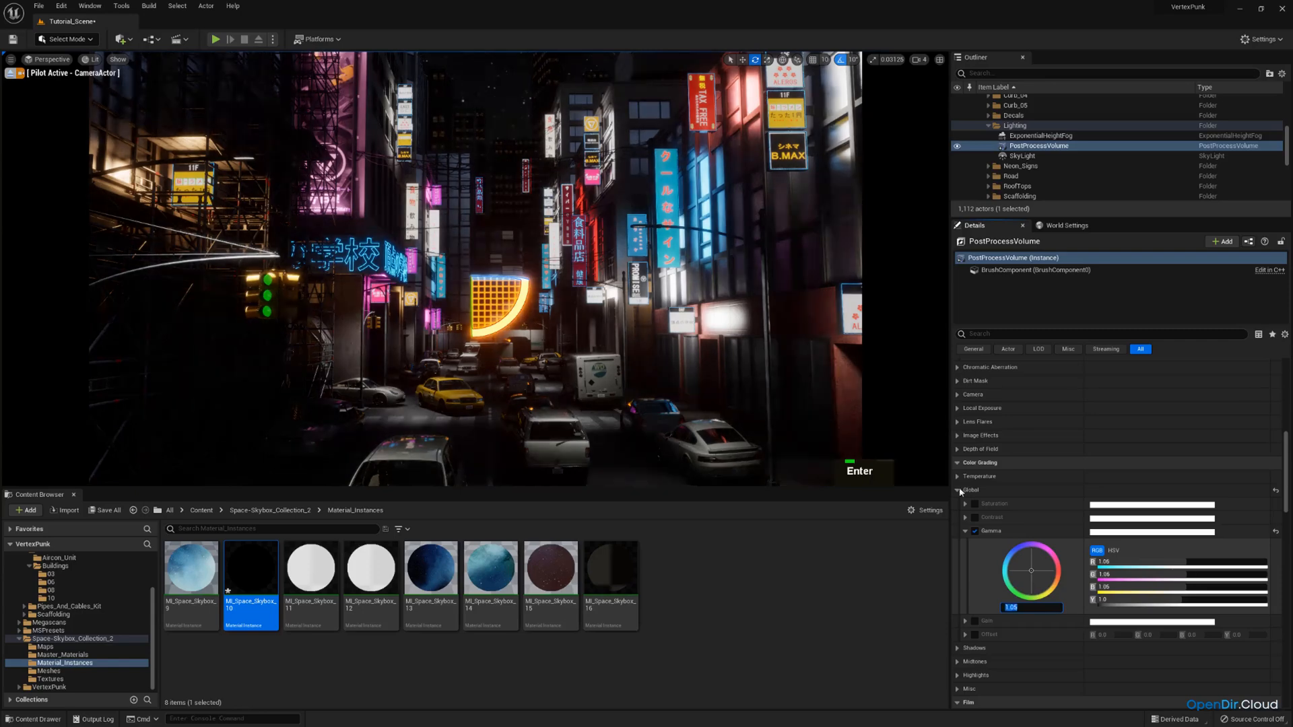
click(965, 531)
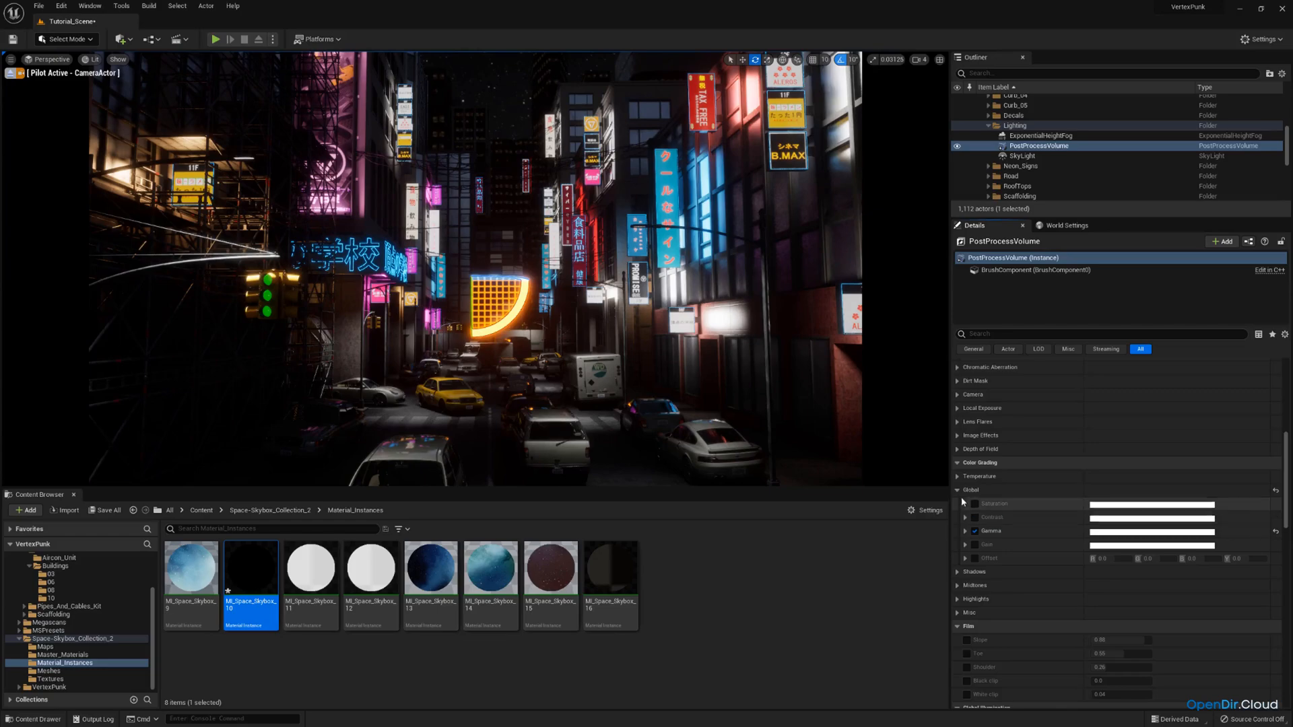
click(957, 490)
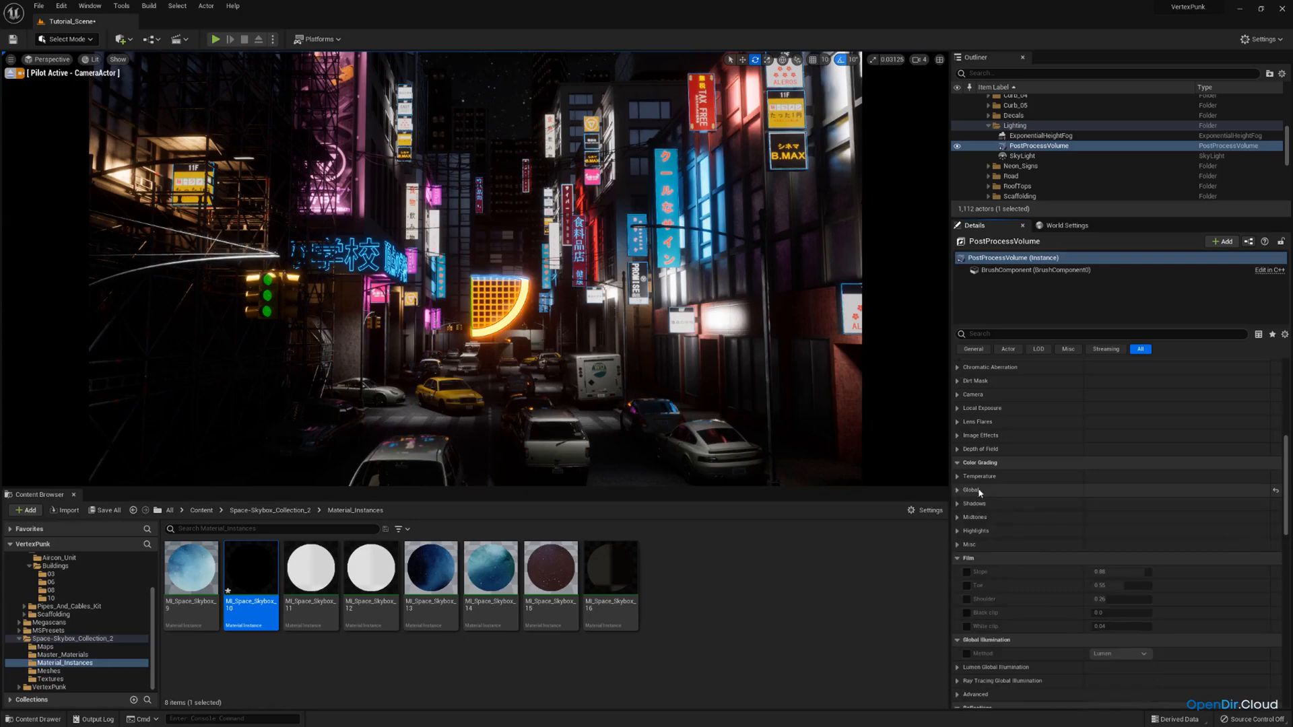
Override the global illumination method as Lumen, enable Final Gather Quality, try a value of 2 and set it back to 1.
scroll(983, 497, down, 3)
scroll(985, 498, down, 2)
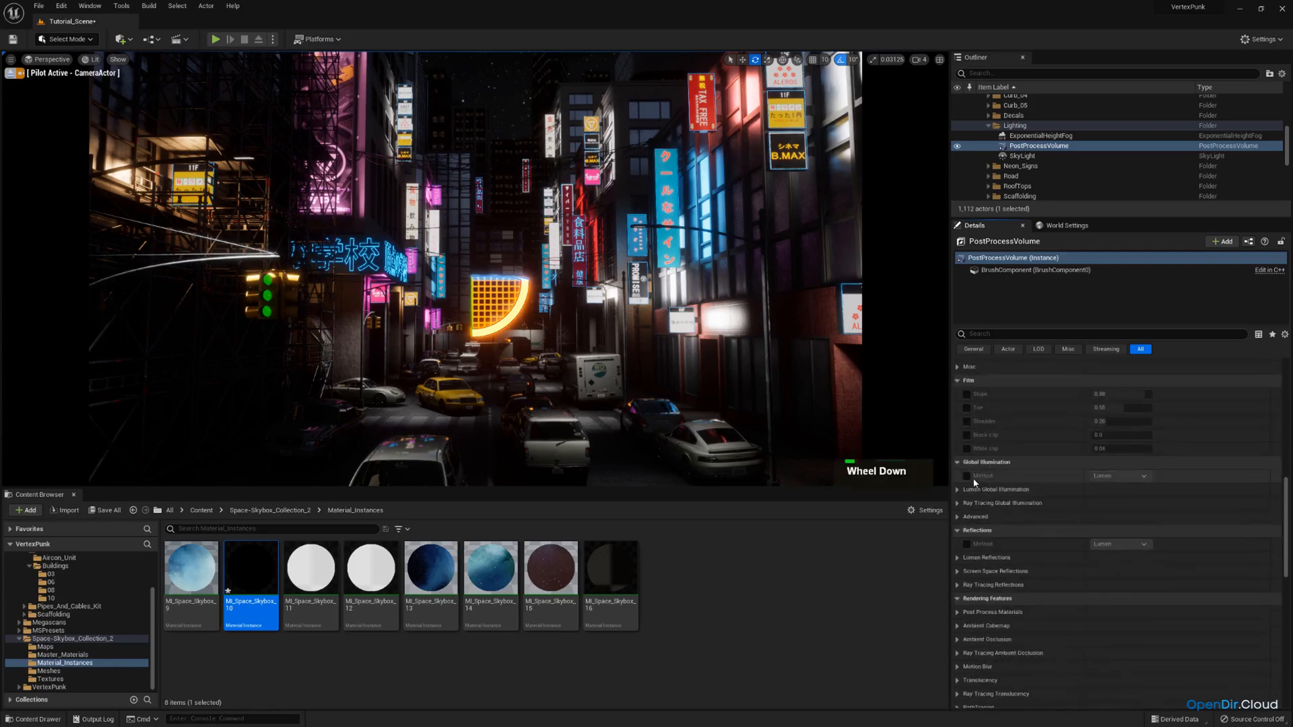
click(968, 476)
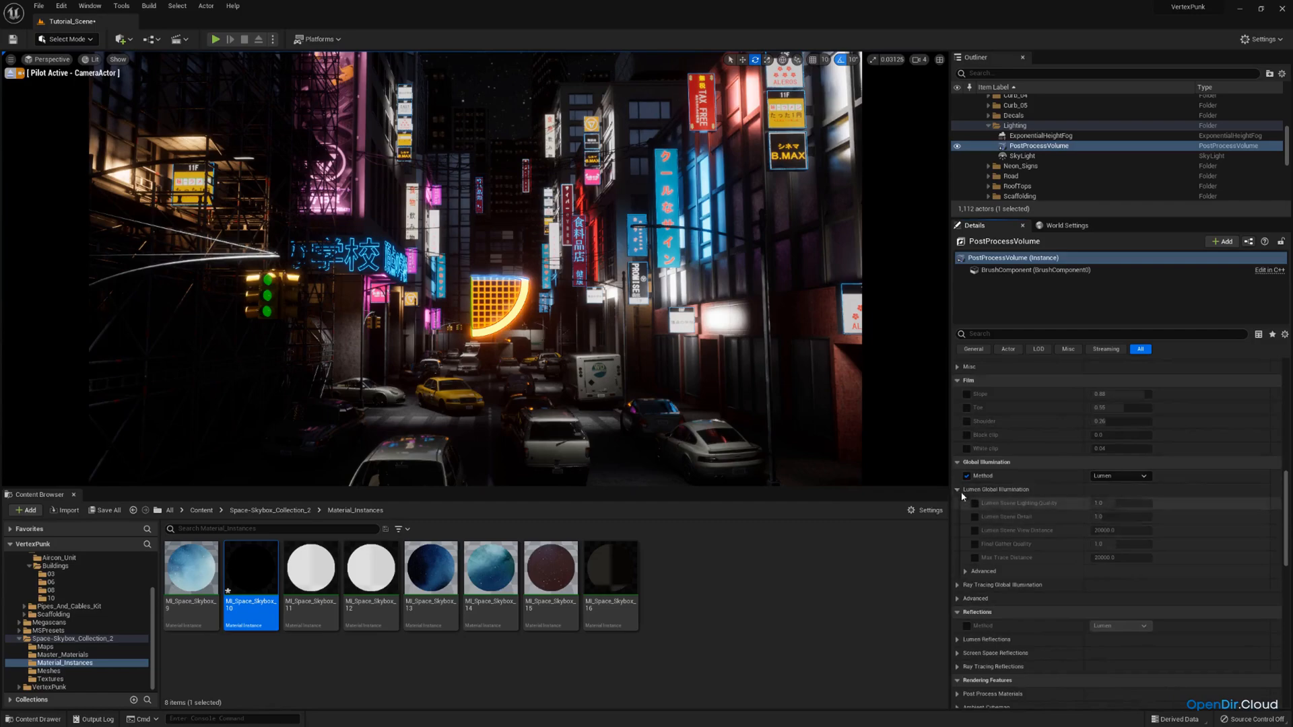
double_click(959, 491)
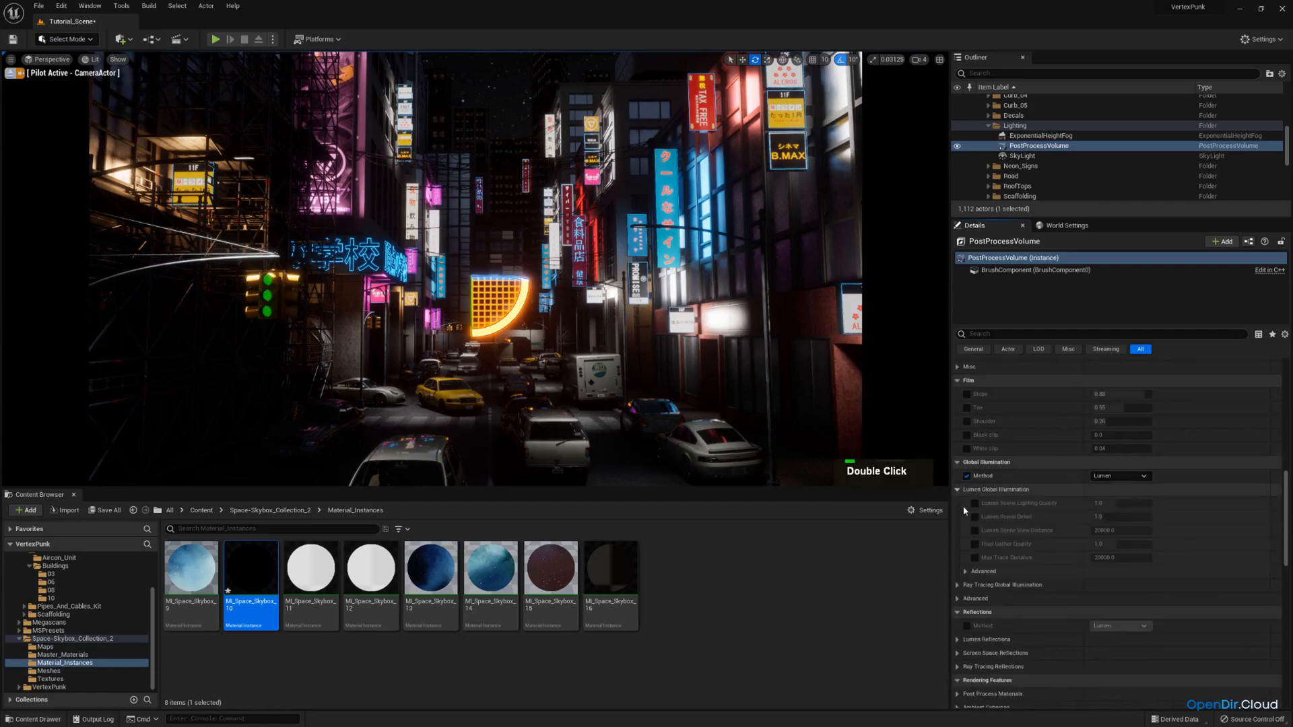
click(974, 544)
click(1138, 544)
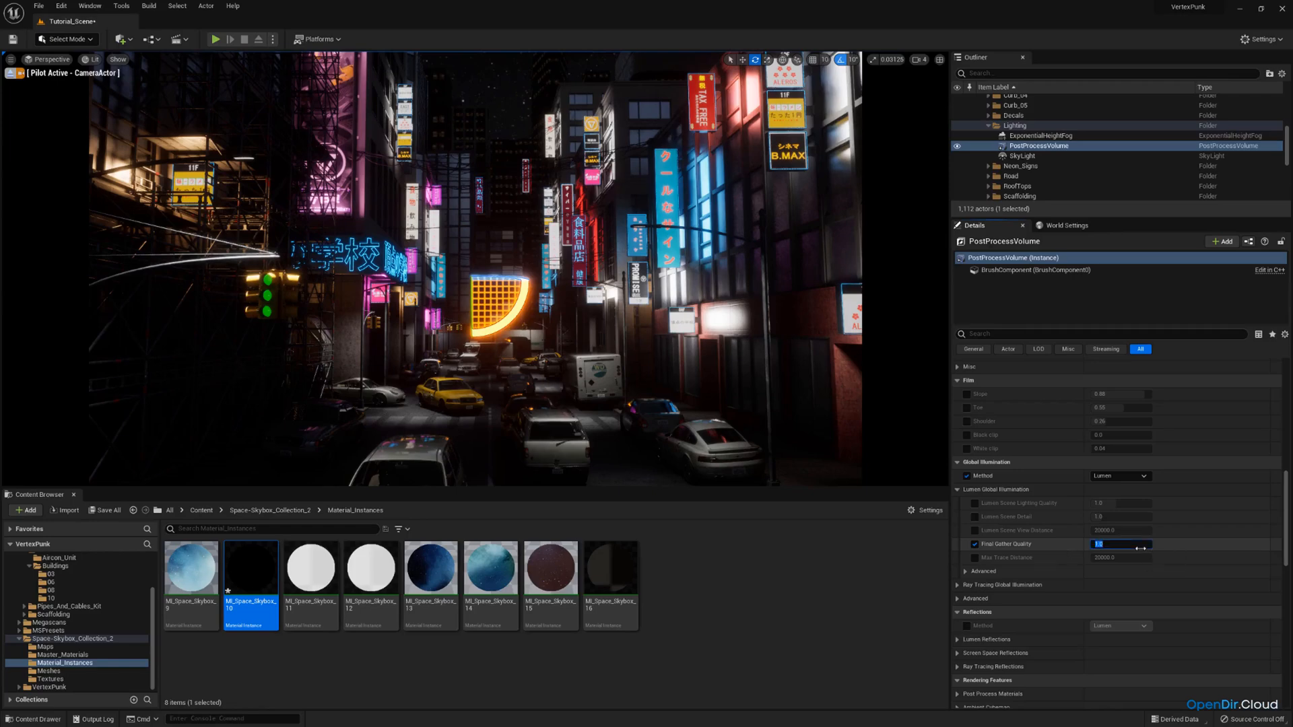
text(2)
key(Return)
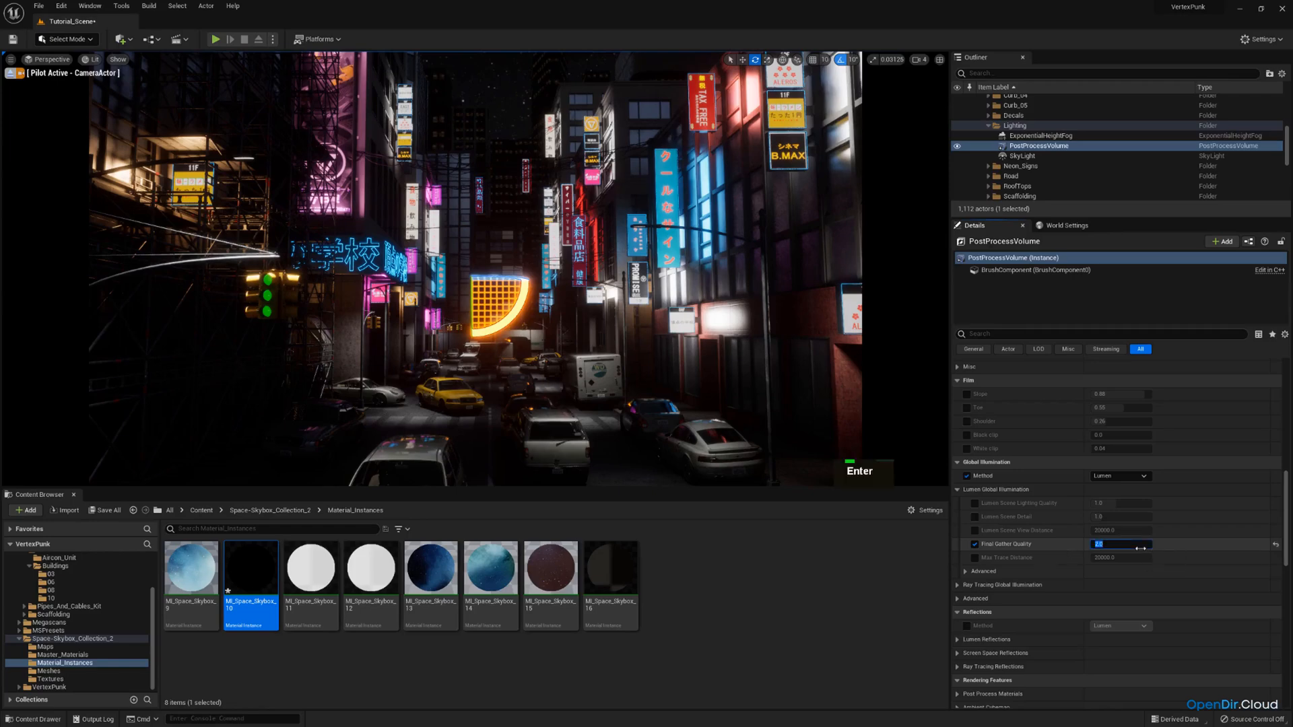
text(1)
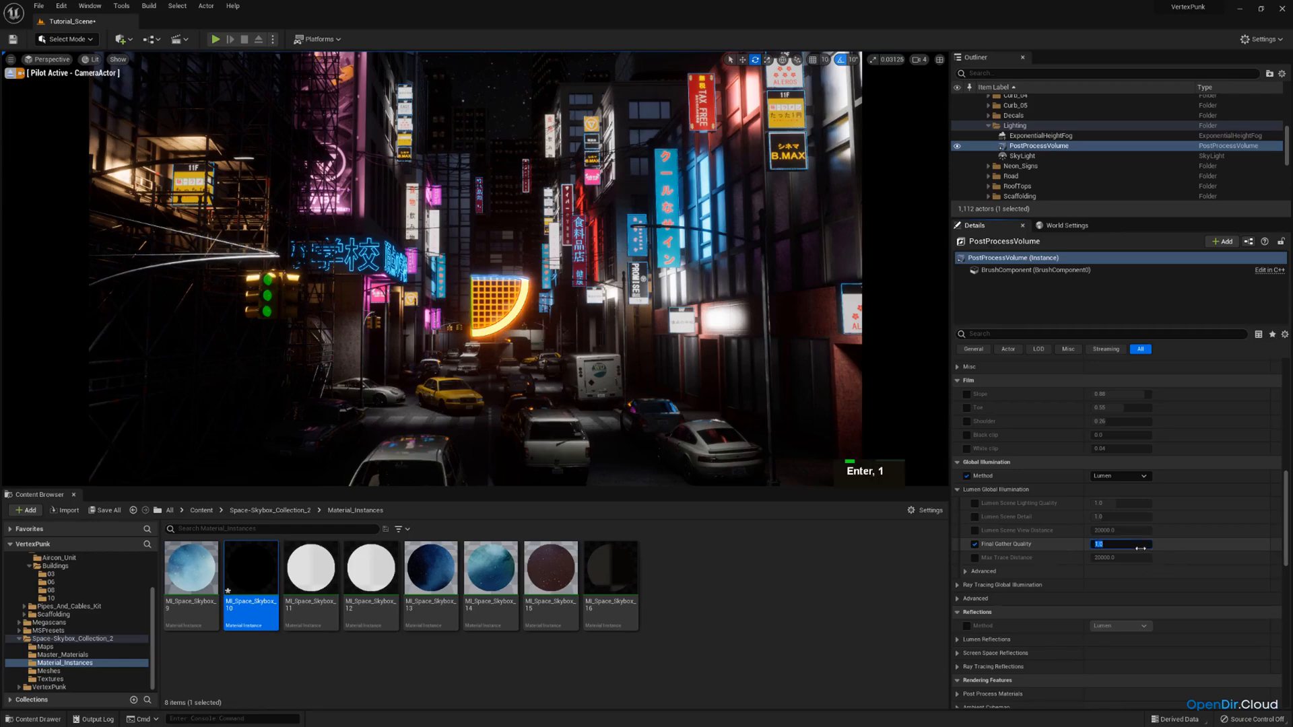
click(973, 491)
Override the reflections method as Lumen and set the Lumen Reflections quality to 1.5.
scroll(1010, 522, down, 2)
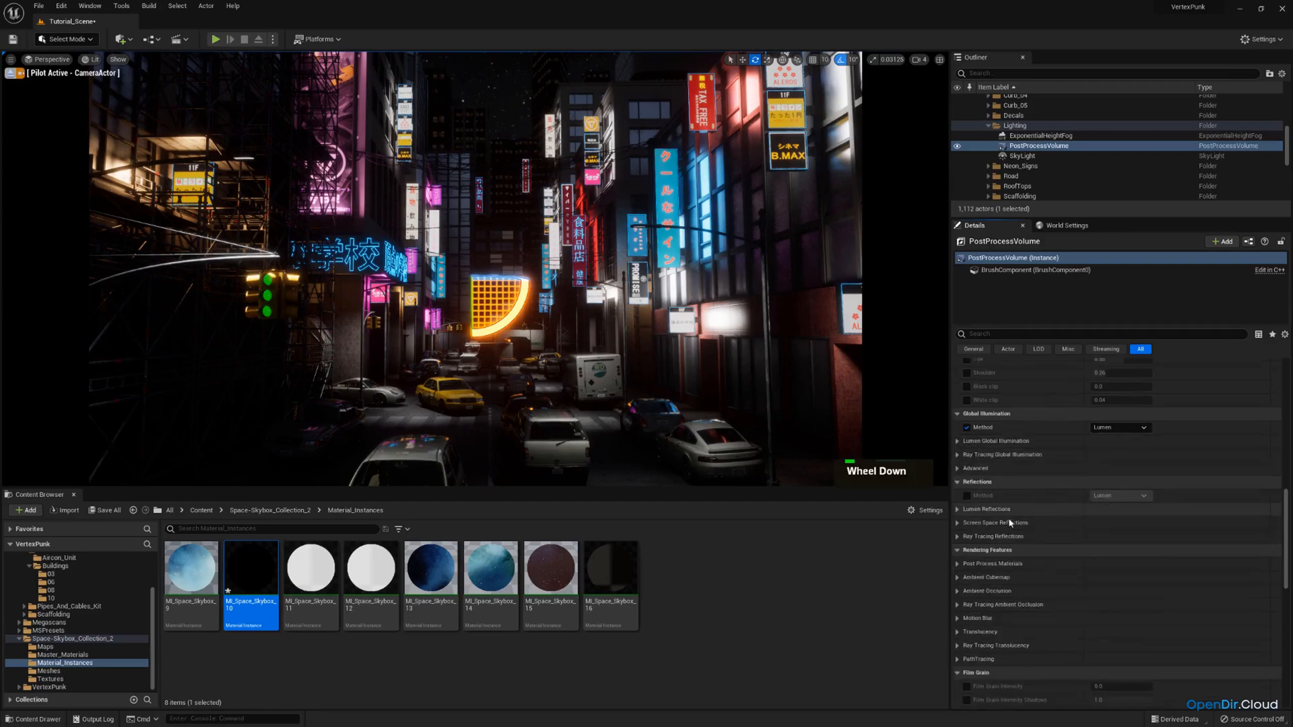
click(967, 495)
click(956, 509)
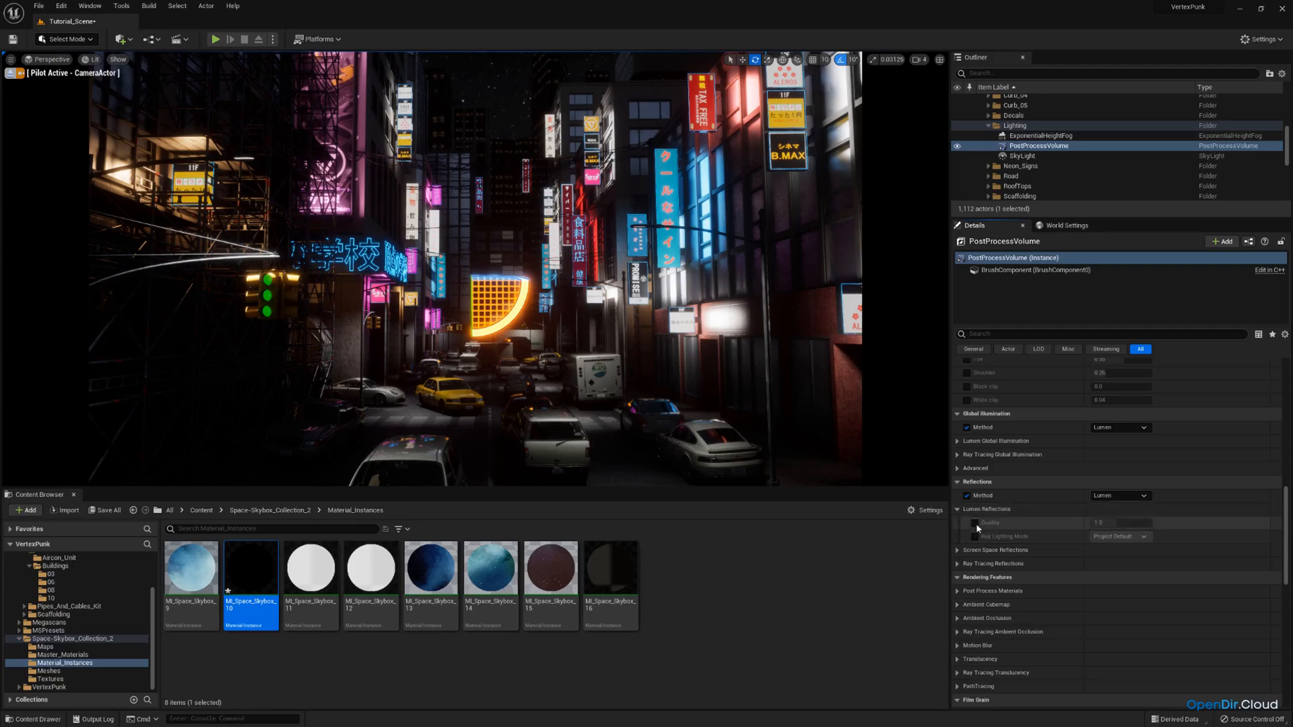
click(974, 523)
click(1111, 523)
text(1.5)
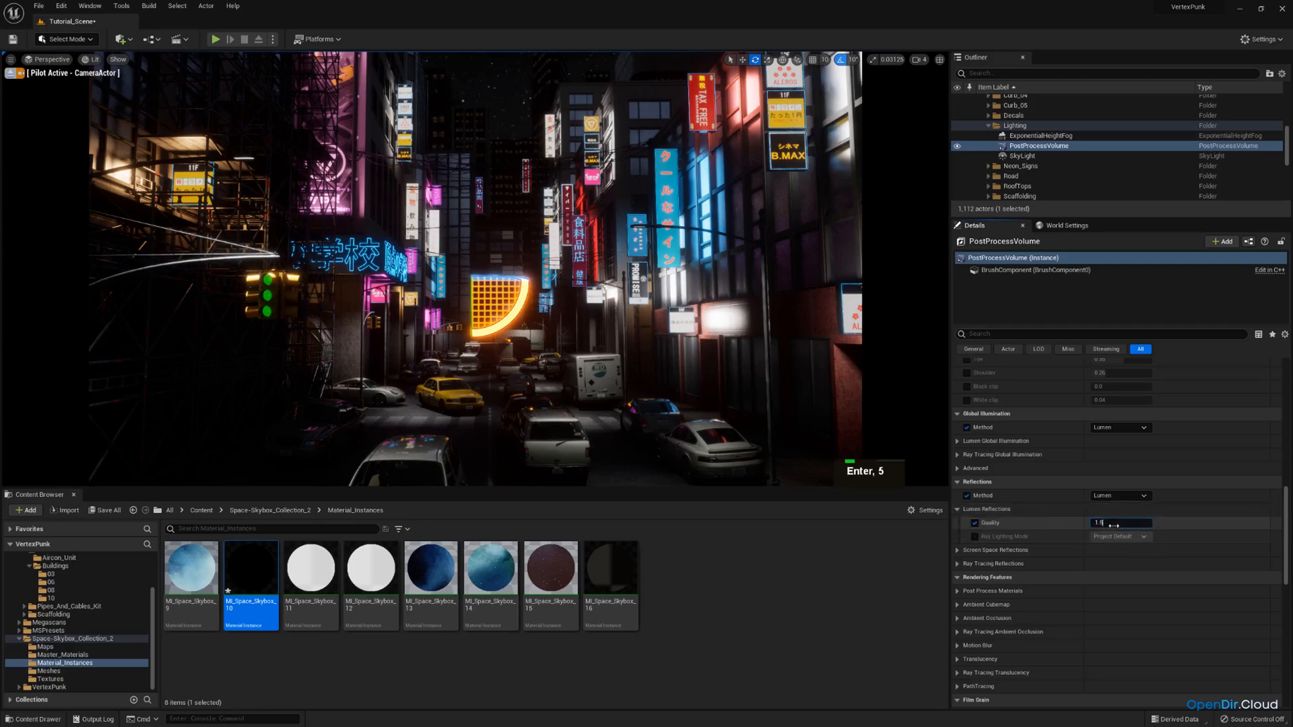
key(Return)
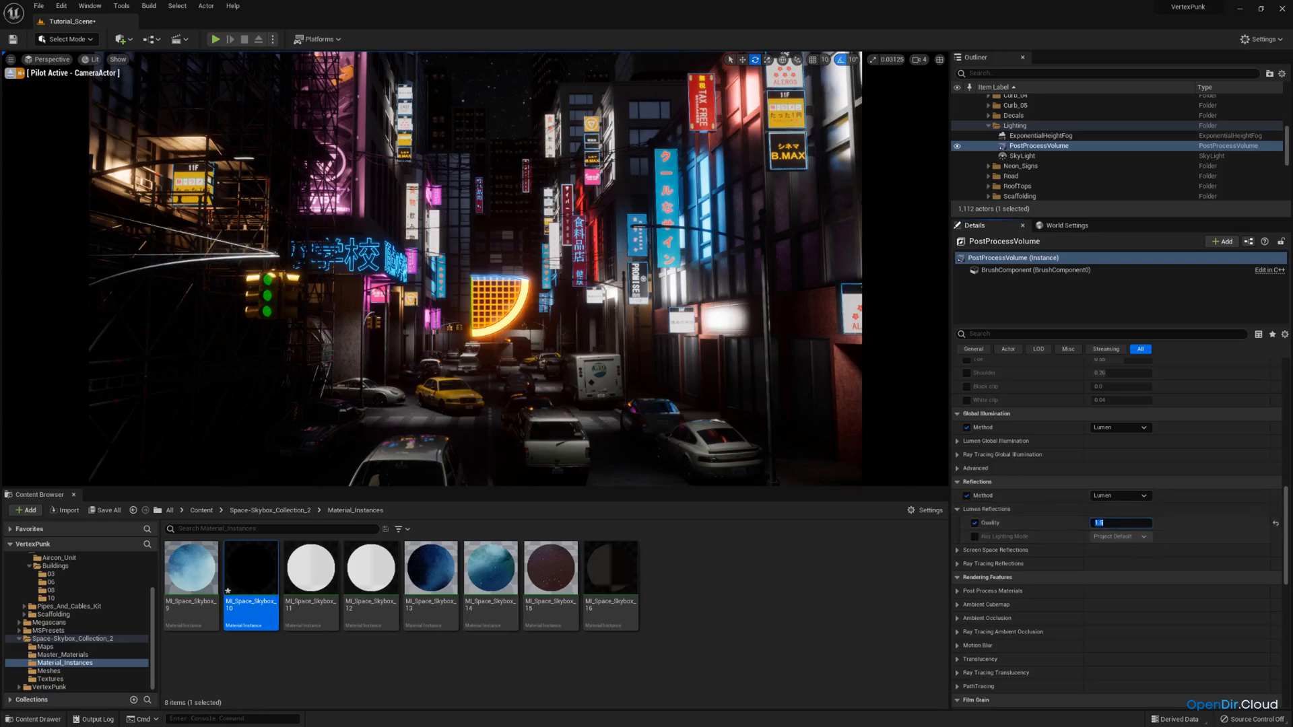
click(957, 509)
scroll(1027, 512, down, 3)
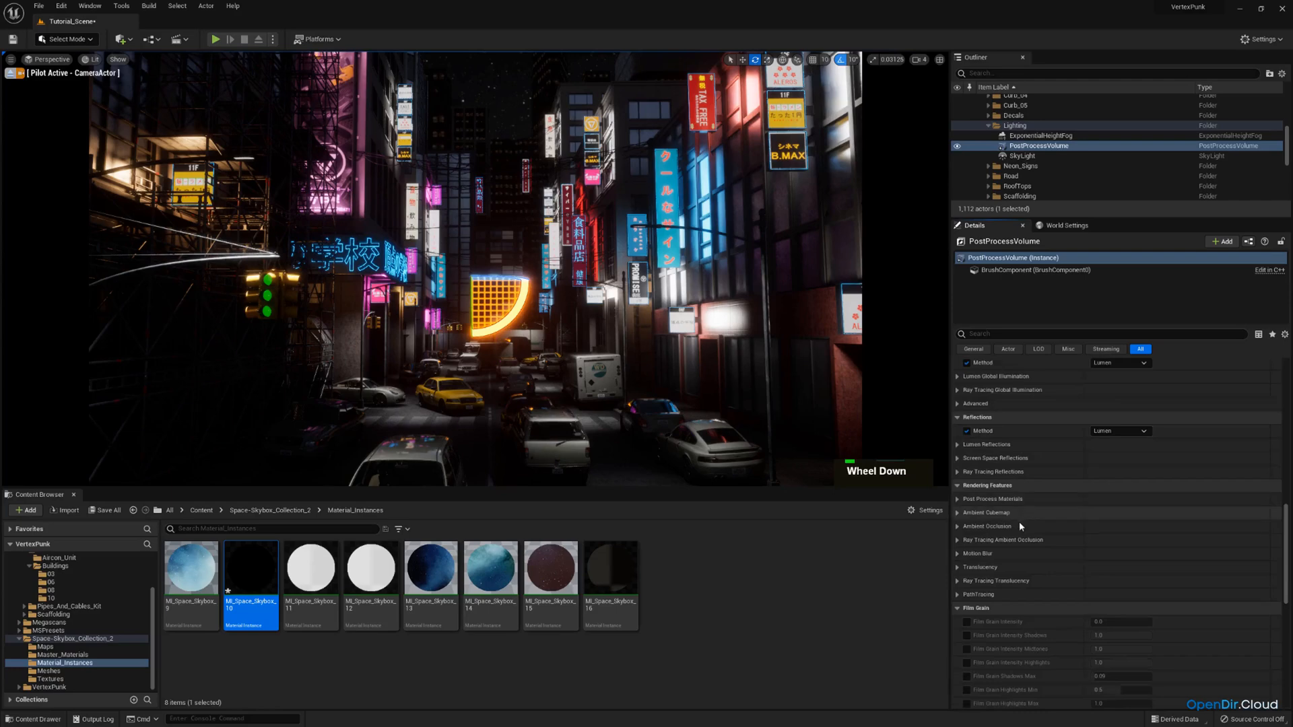
click(958, 528)
click(958, 526)
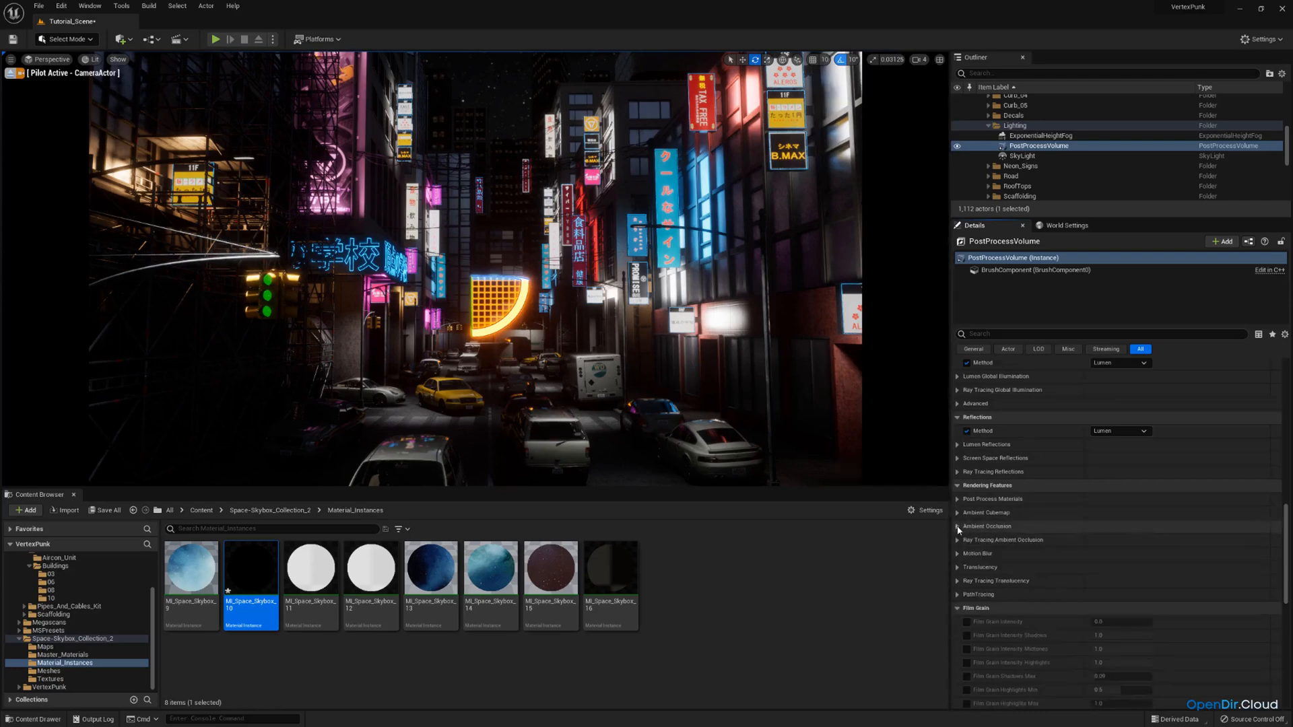
click(956, 514)
click(956, 514)
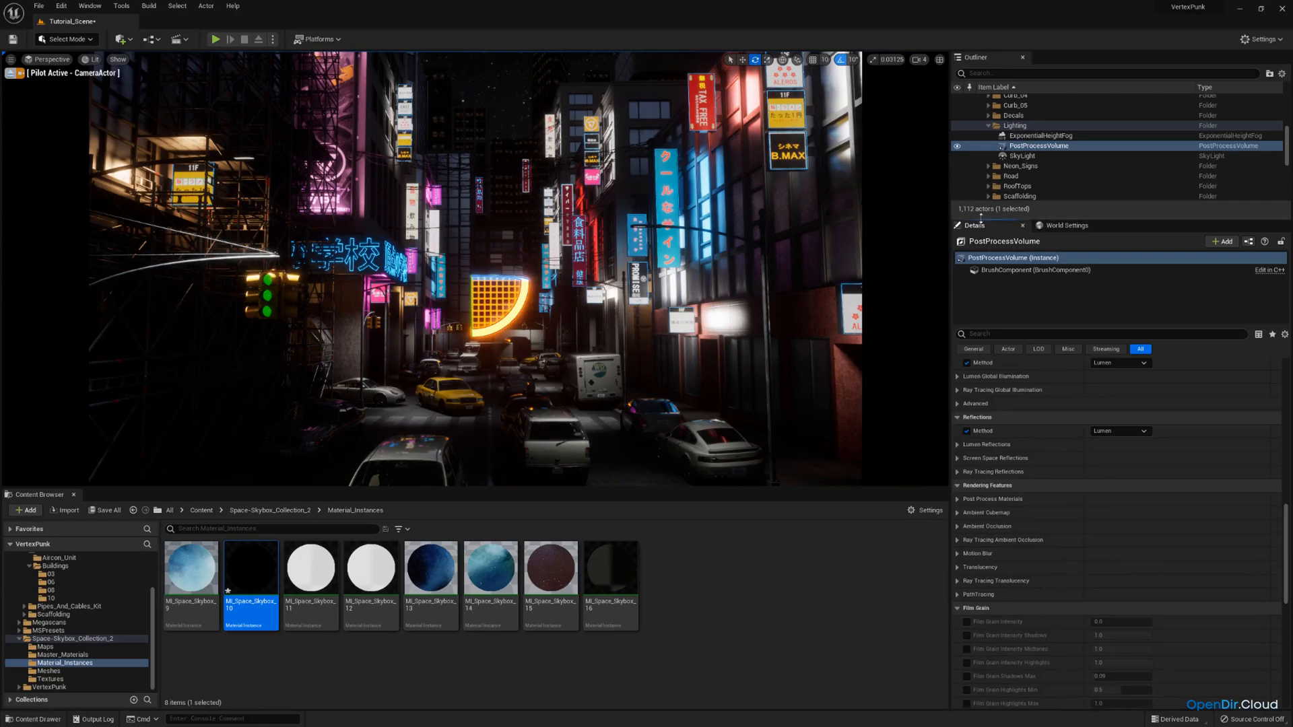
Delete the existing ExponentialHeightFog actor from the Lighting folder.
drag(974, 217, 975, 323)
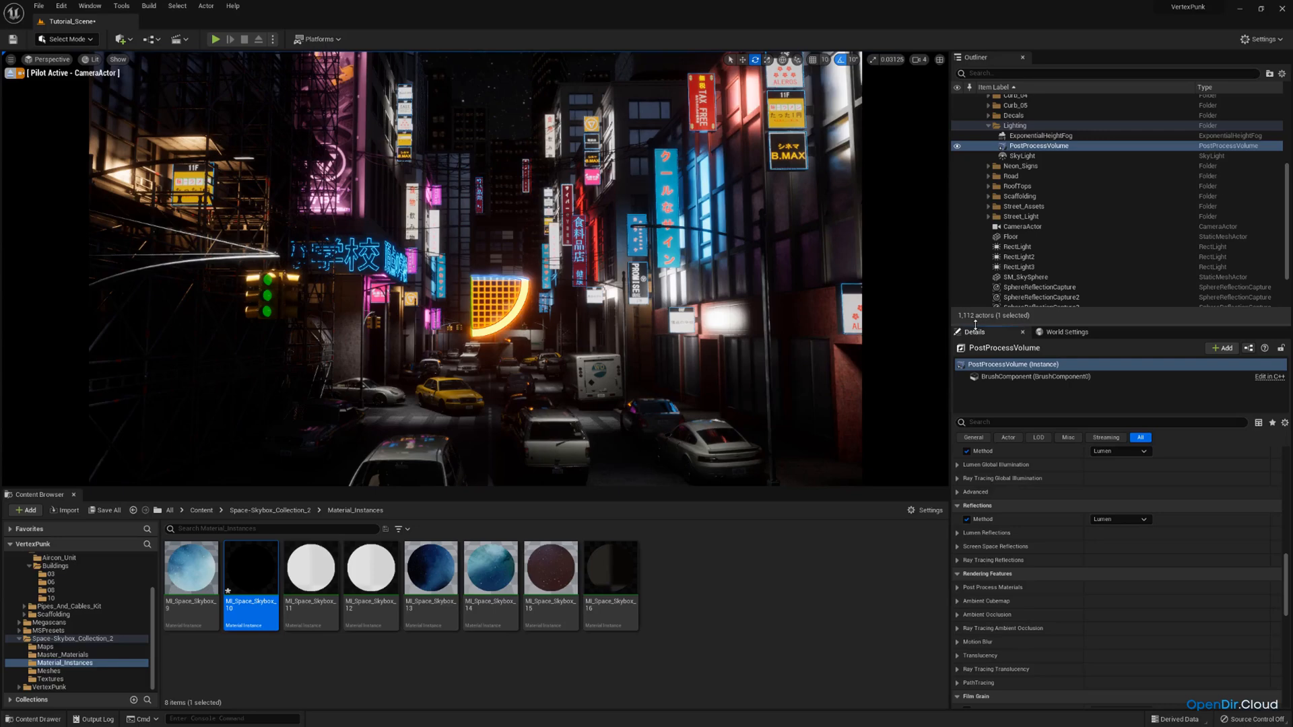
click(704, 300)
key(g)
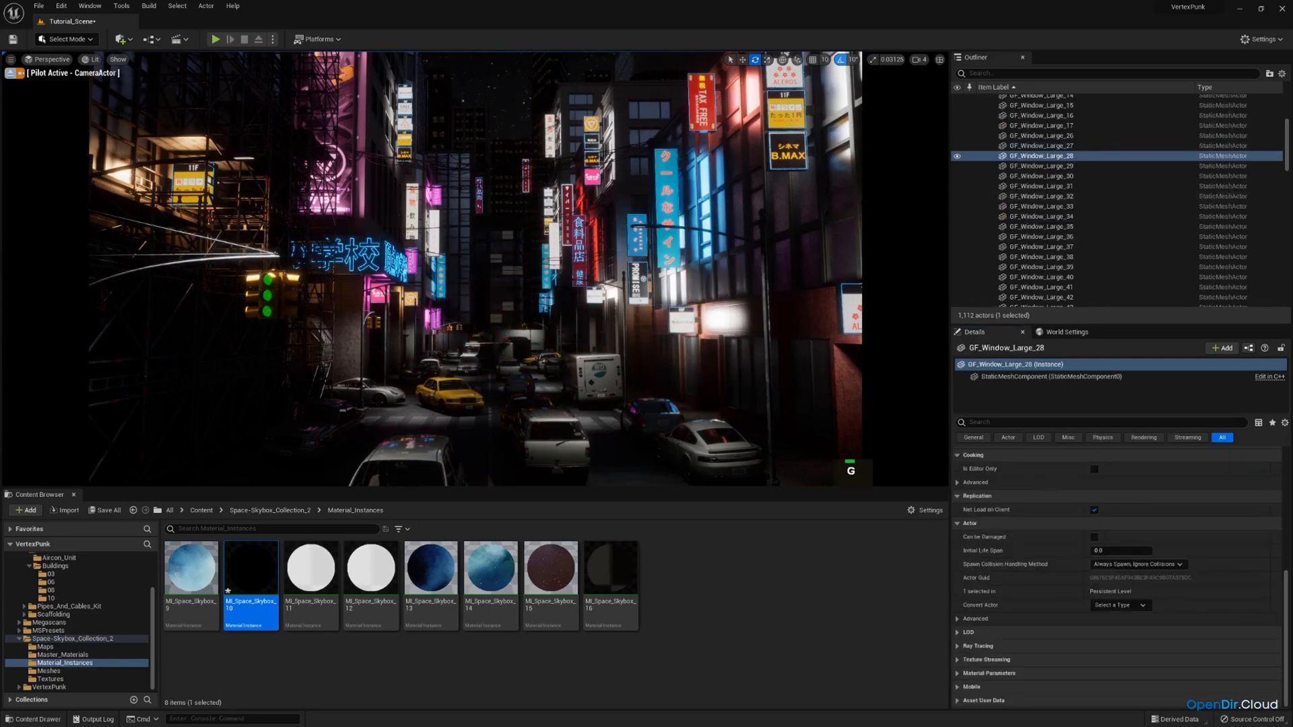
drag(1288, 140, 1286, 105)
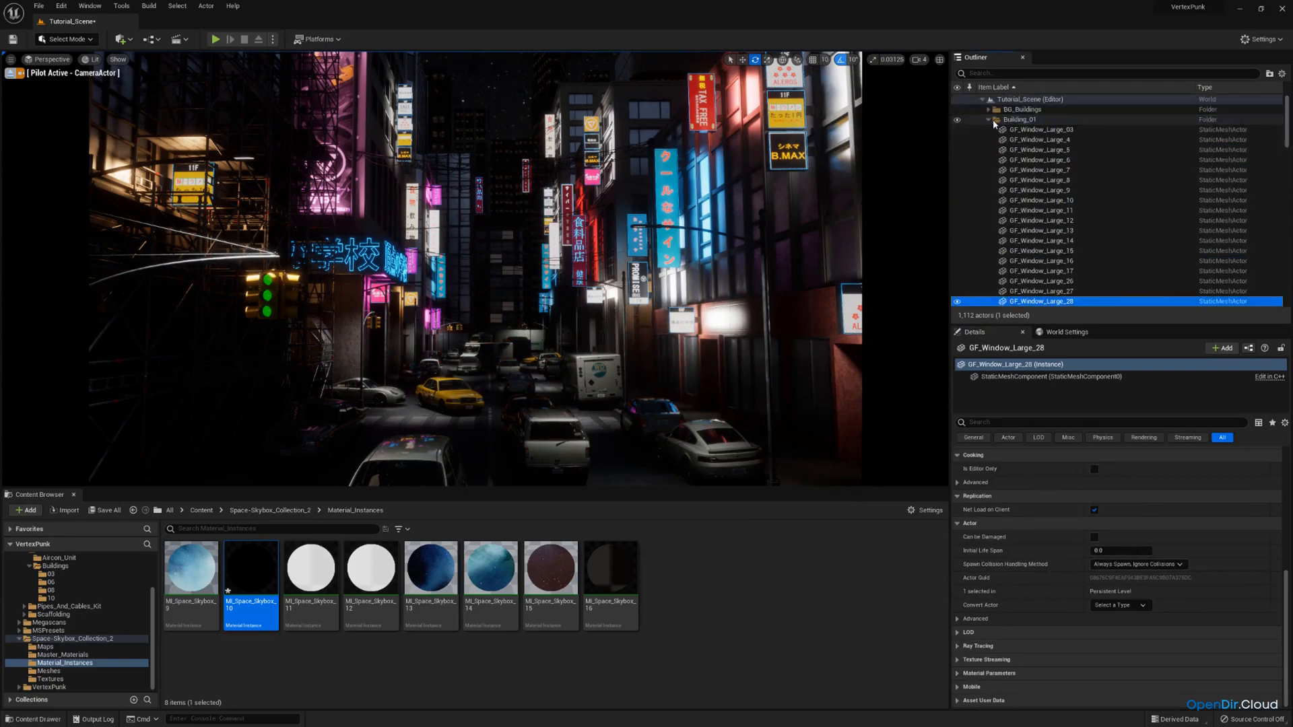
click(990, 119)
scroll(1035, 195, down, 2)
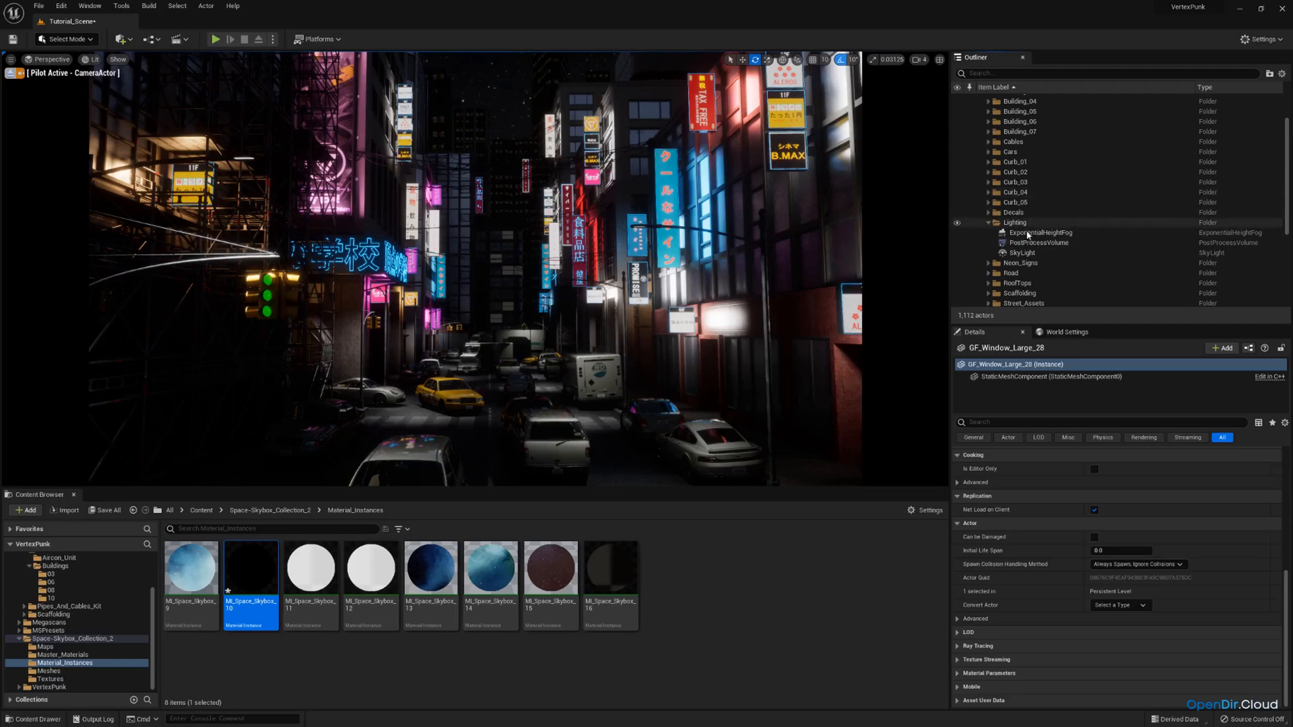
click(1066, 234)
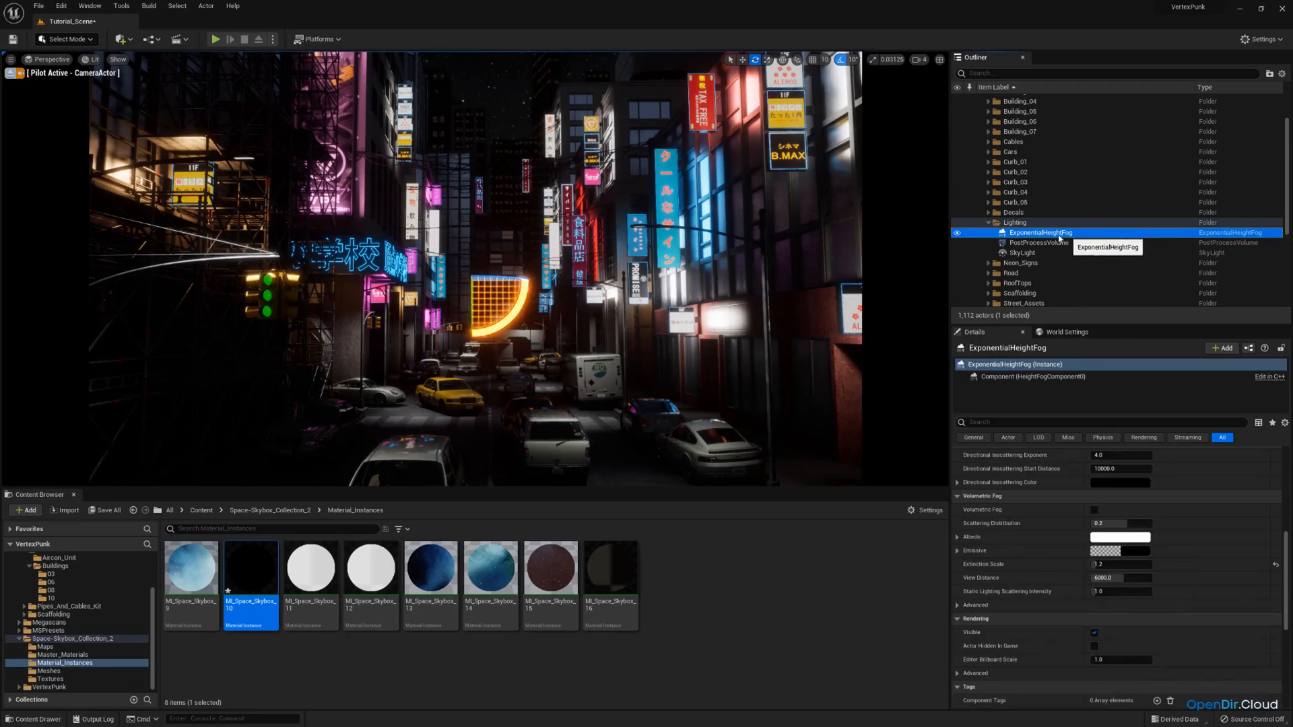
key(Delete)
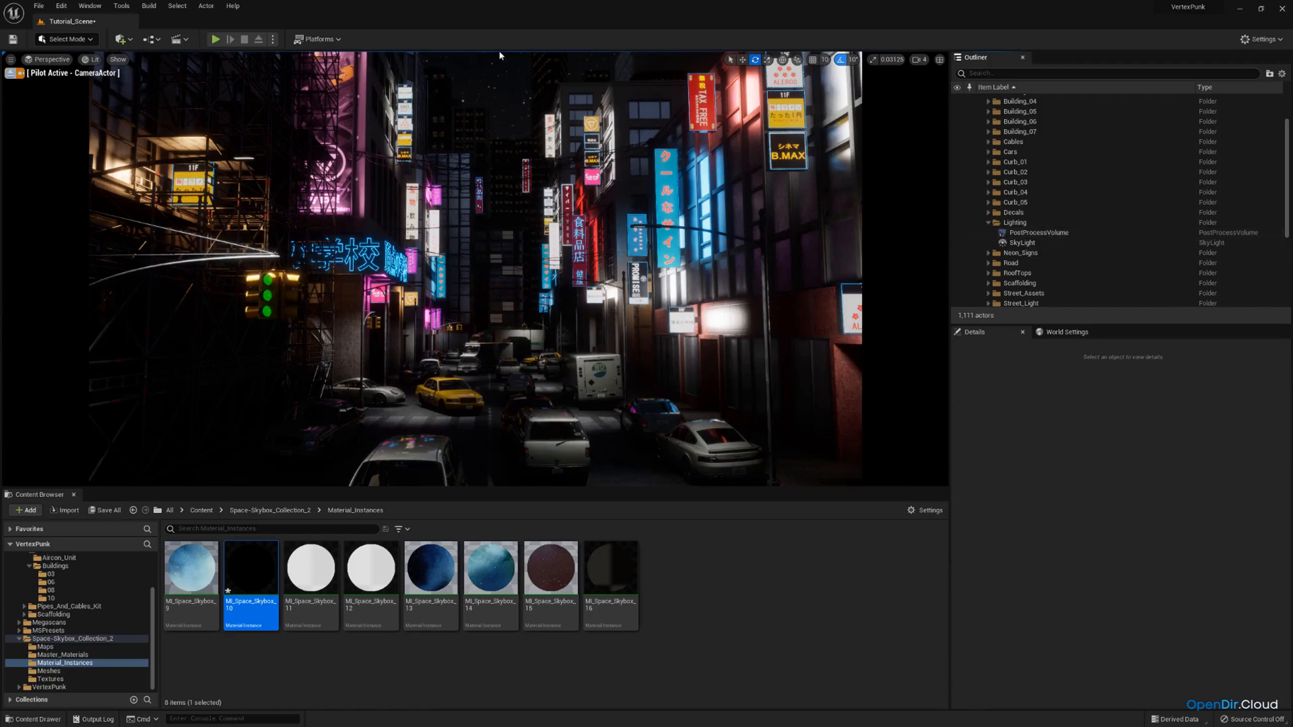
Place a new Exponential Height Fog actor in the scene and enable its Volumetric Fog.
click(131, 44)
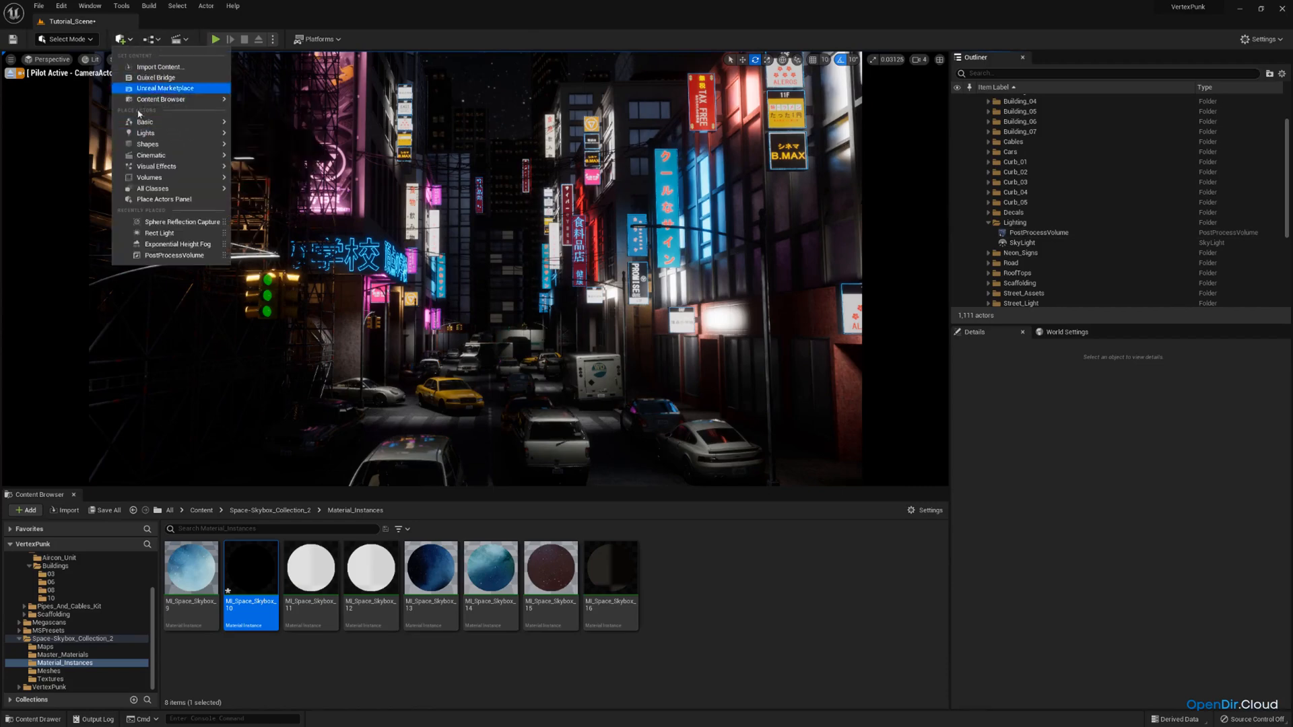
mouse_move(172, 167)
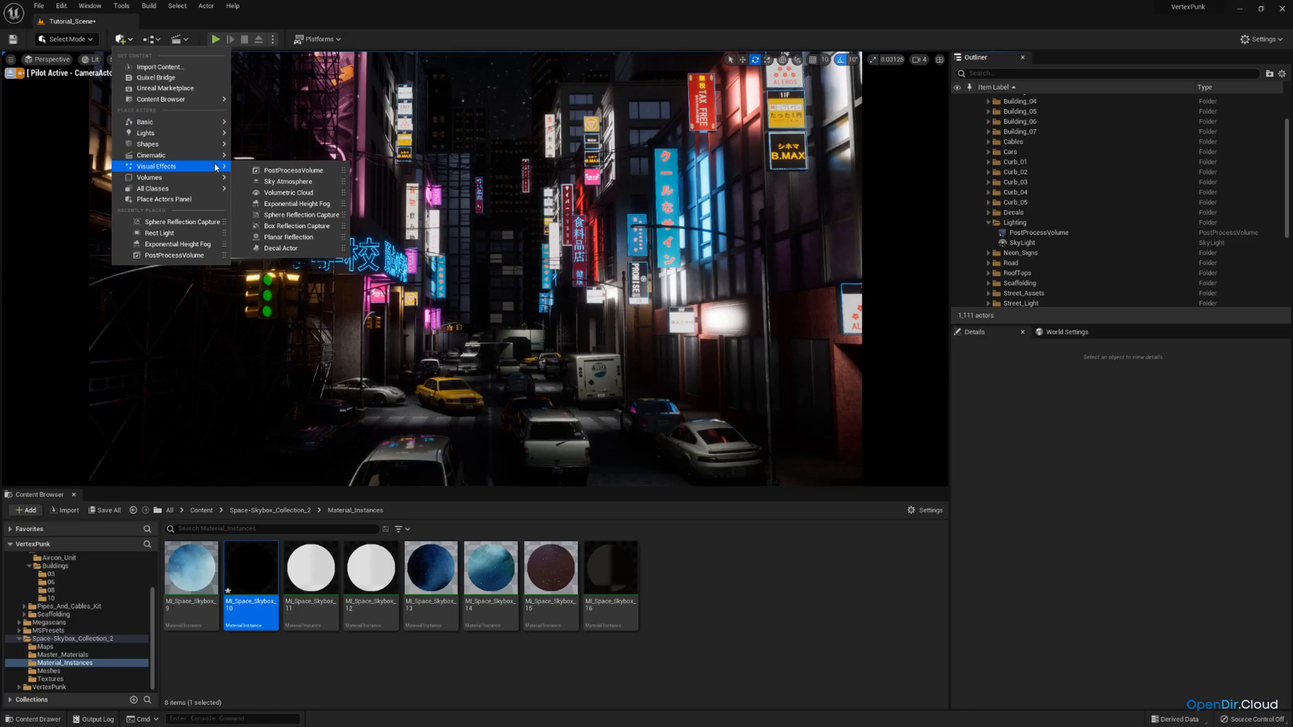
click(302, 204)
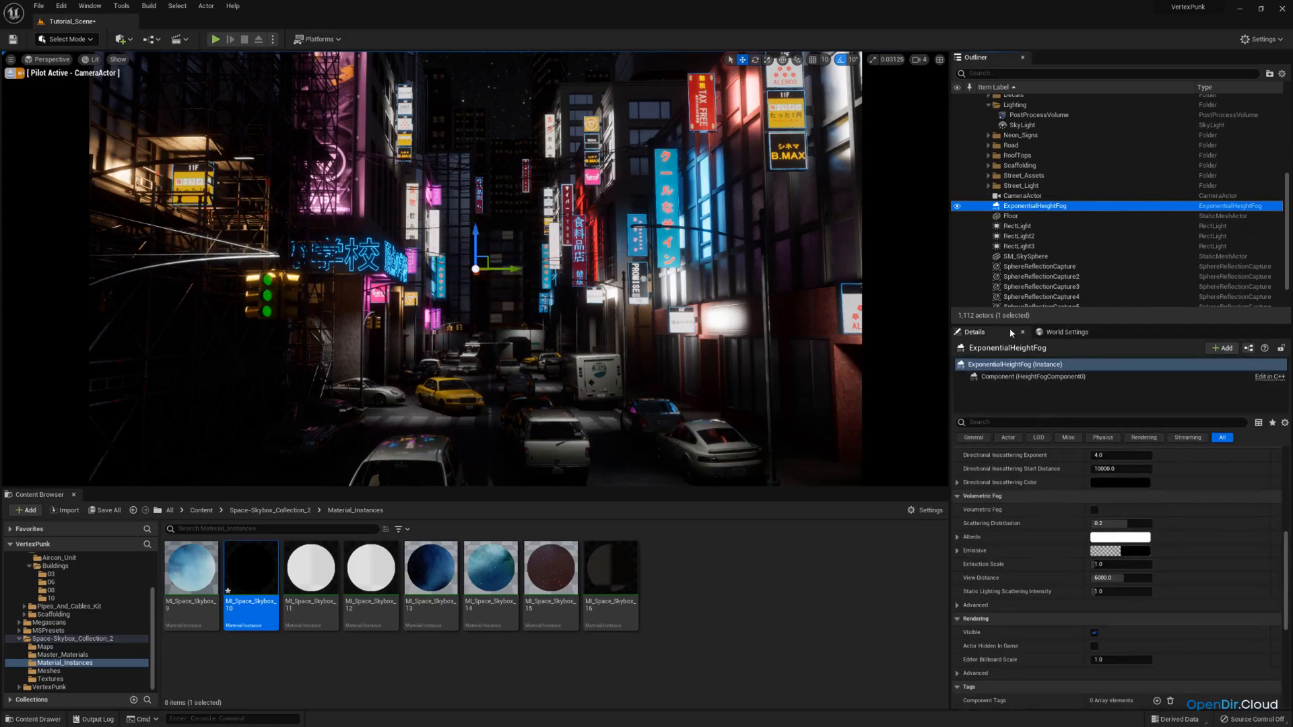
drag(1009, 326, 1010, 272)
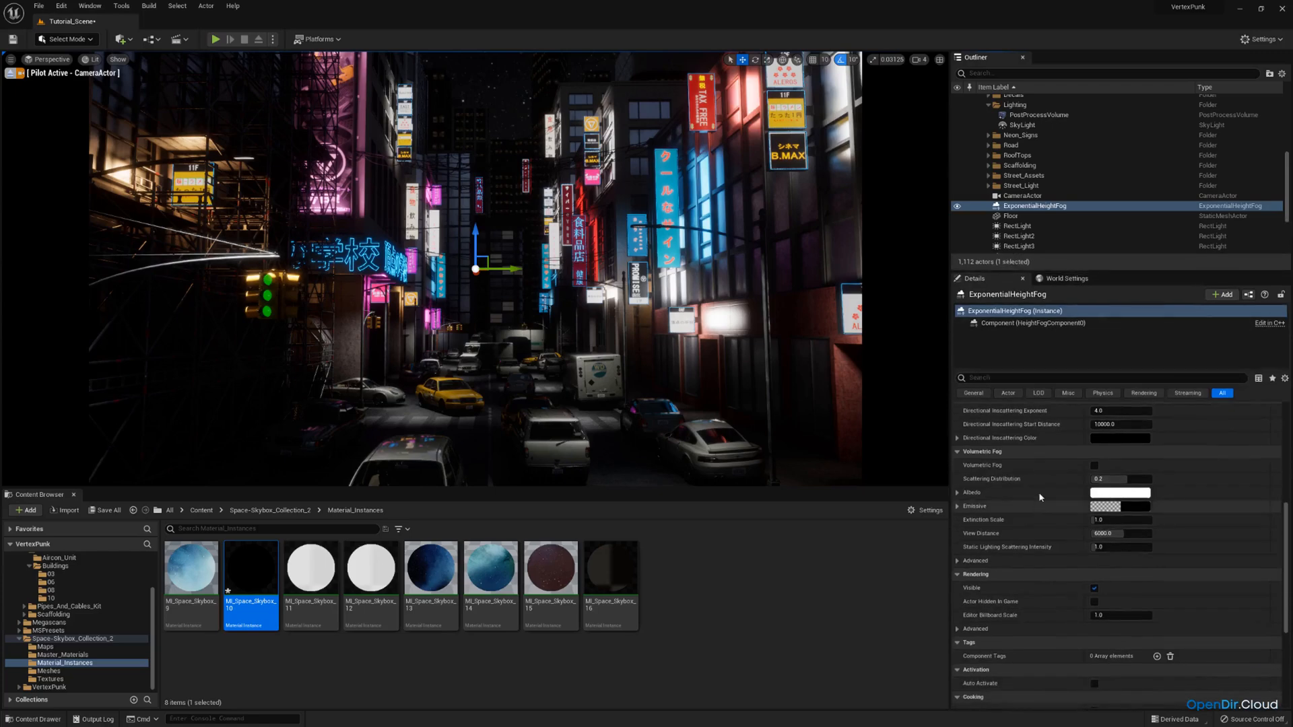
click(1094, 465)
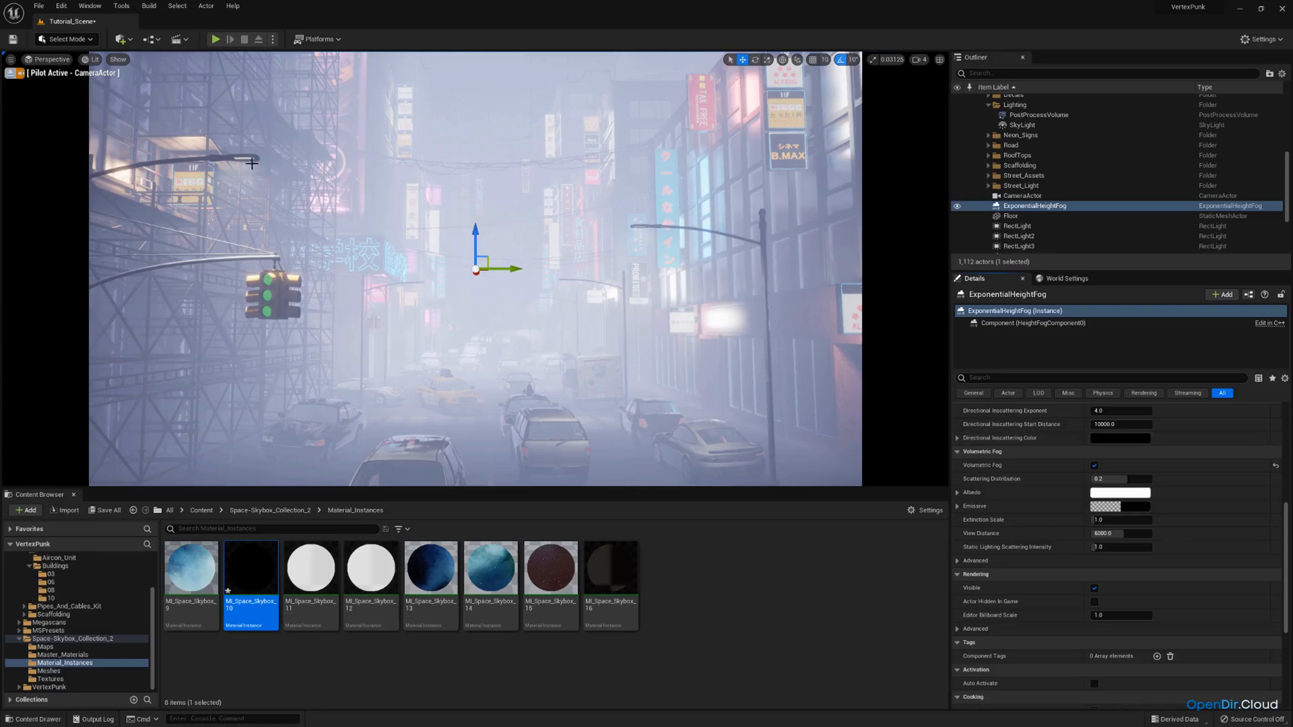
Raise the Fog Height Falloff of the new ExponentialHeightFog to about 1.04.
scroll(1053, 510, up, 2)
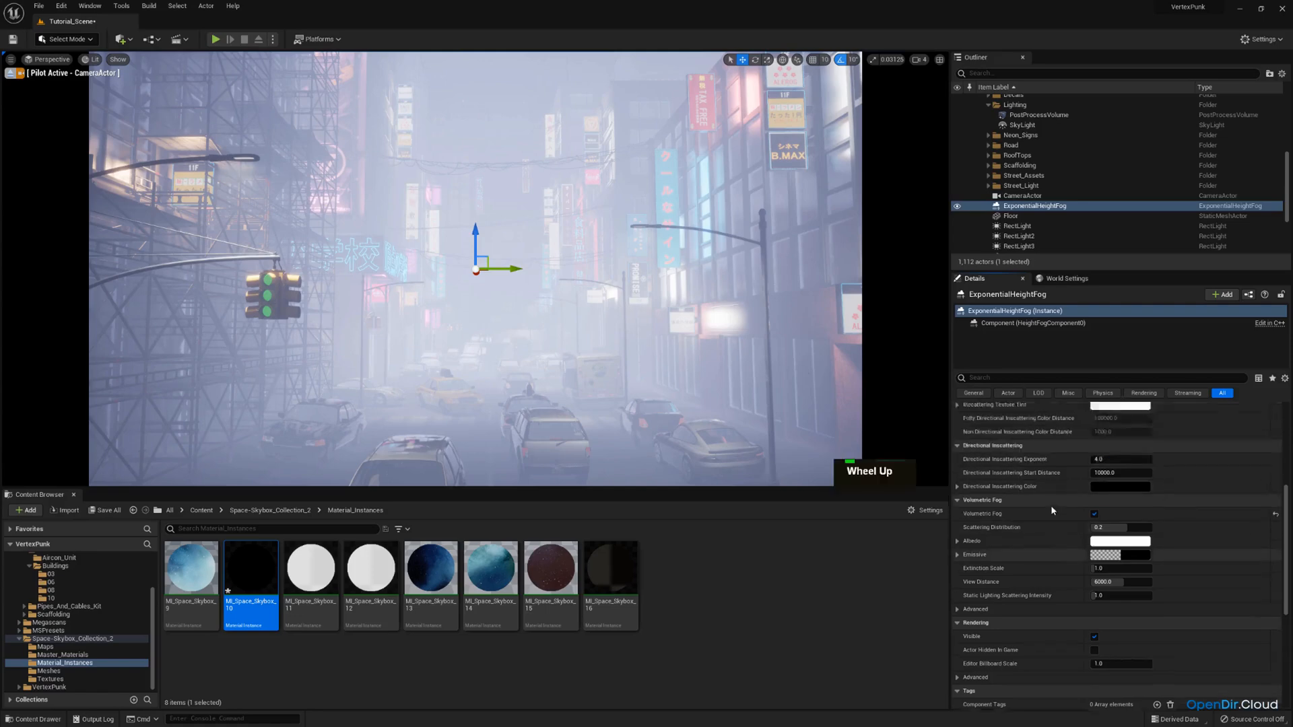
scroll(1050, 505, up, 2)
scroll(1077, 614, up, 3)
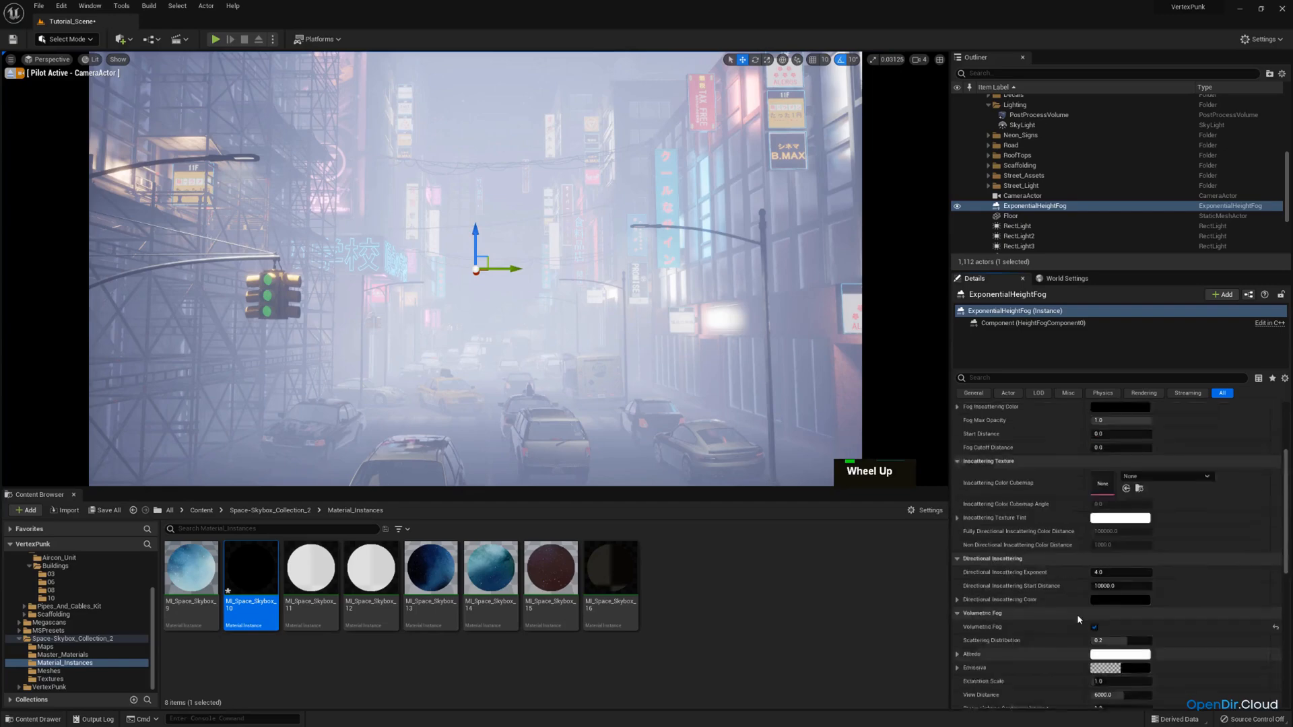
scroll(1071, 606, up, 5)
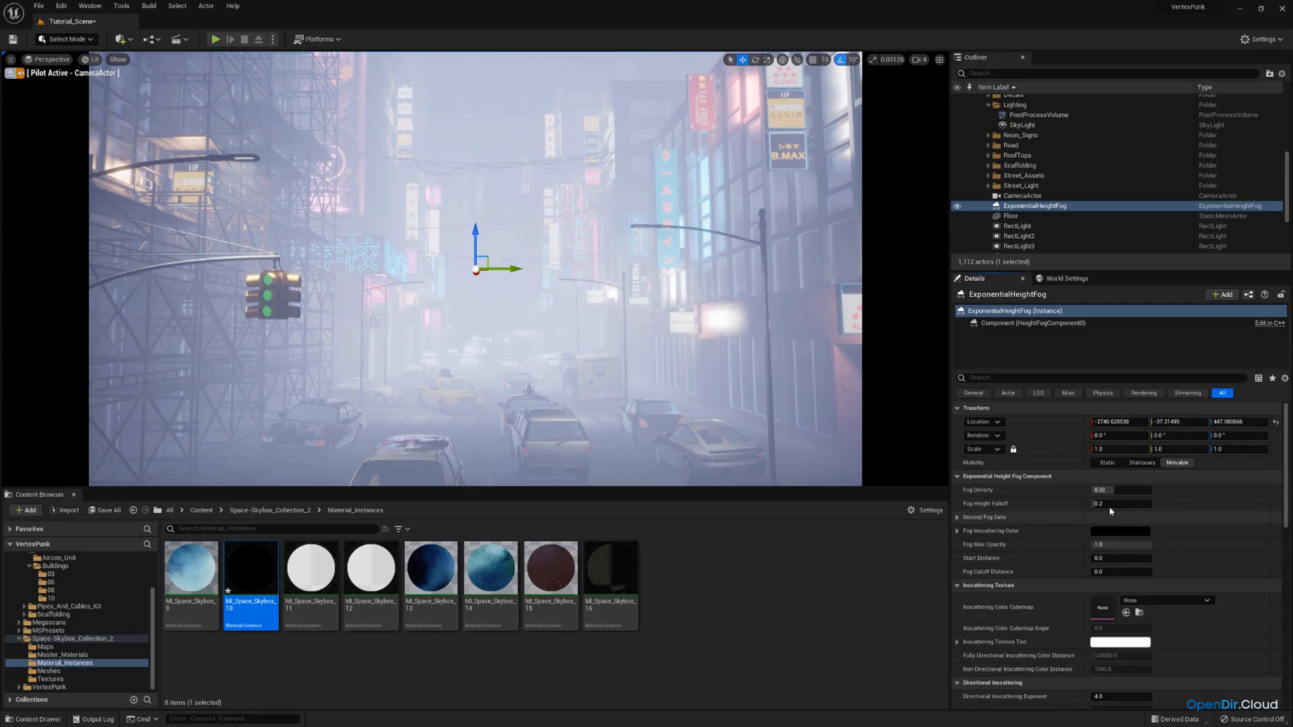
drag(1110, 504, 1136, 505)
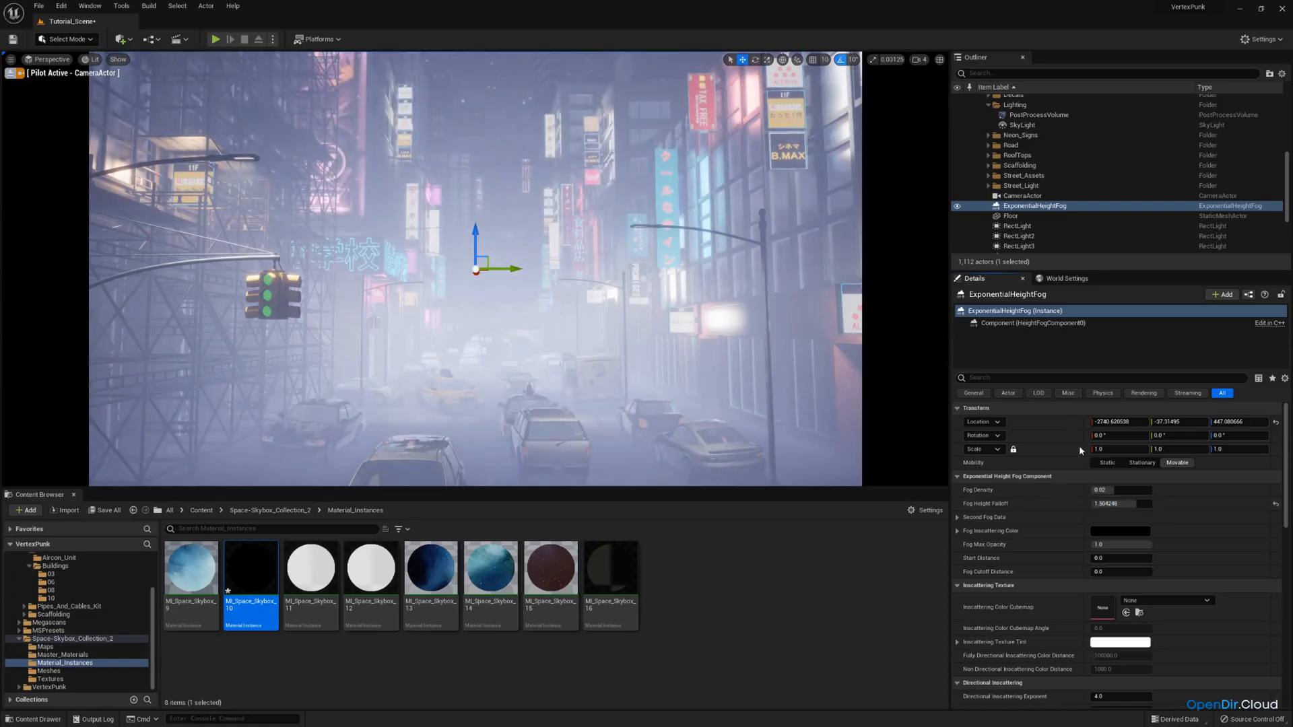
drag(1123, 503, 1109, 503)
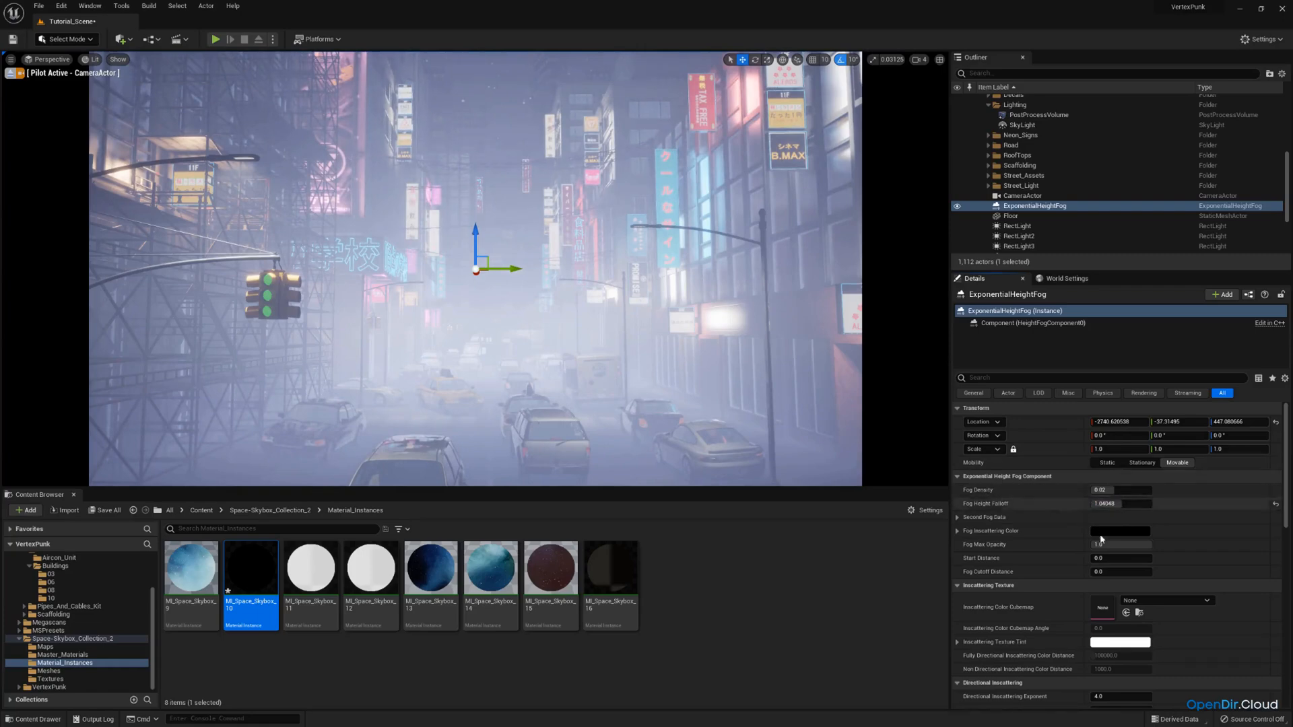
Try a Fog Cutoff Distance of 100000 on the ExponentialHeightFog and set it back to 0.
mouse_move(1111, 558)
mouse_down()
mouse_move(1155, 558)
mouse_move(1092, 571)
mouse_up()
click(1104, 571)
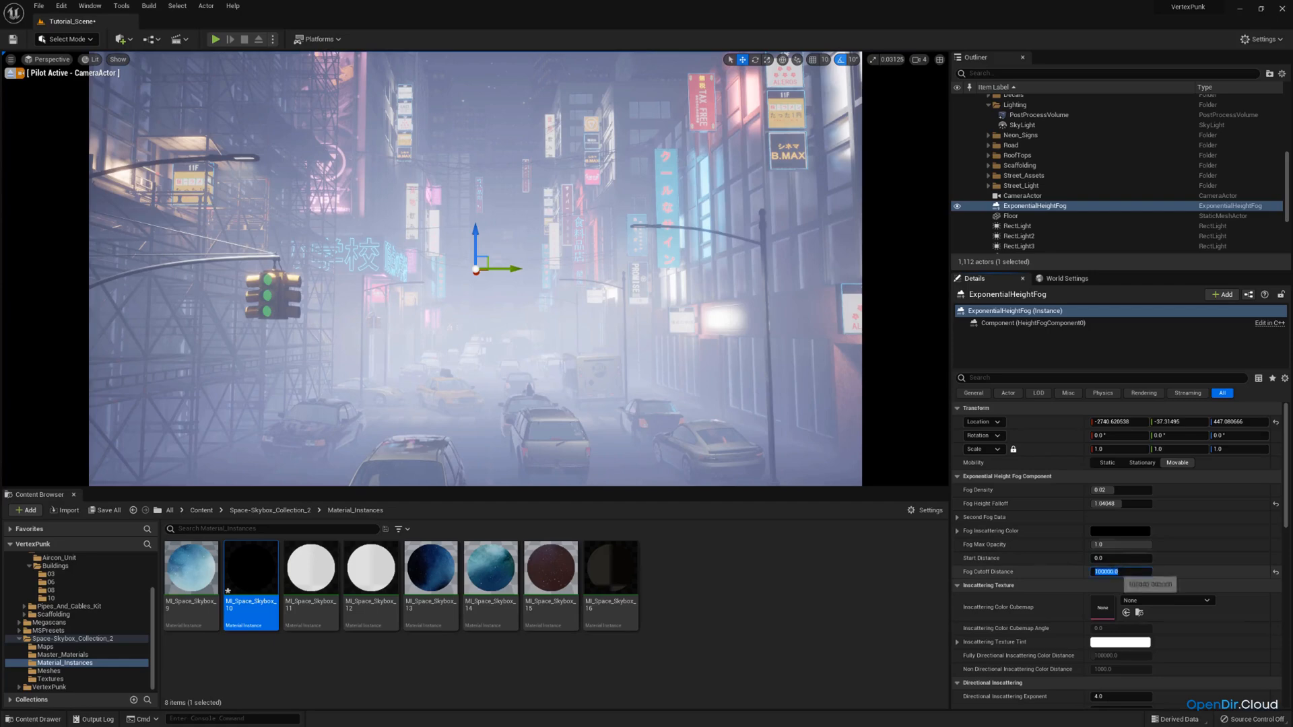
text(0)
key(Return)
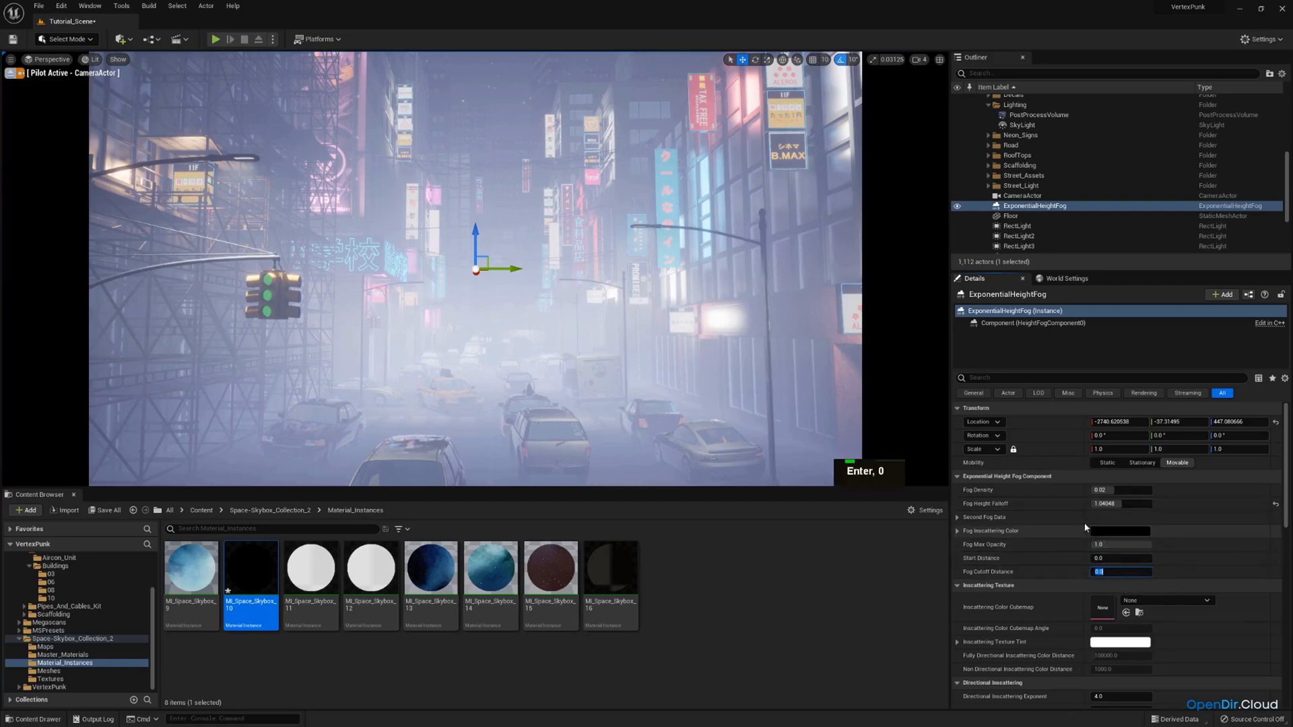
Lower the Fog Density of the ExponentialHeightFog to about 0.0048.
click(1112, 533)
click(1082, 706)
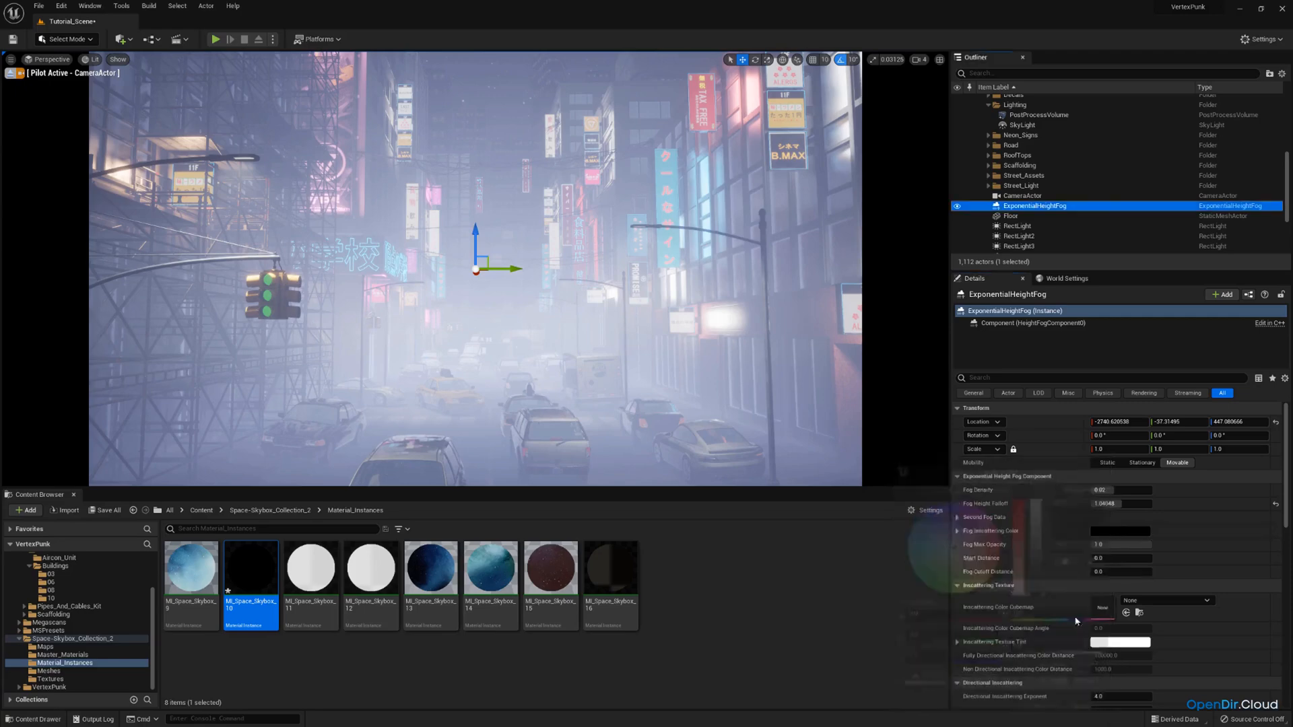
click(1125, 491)
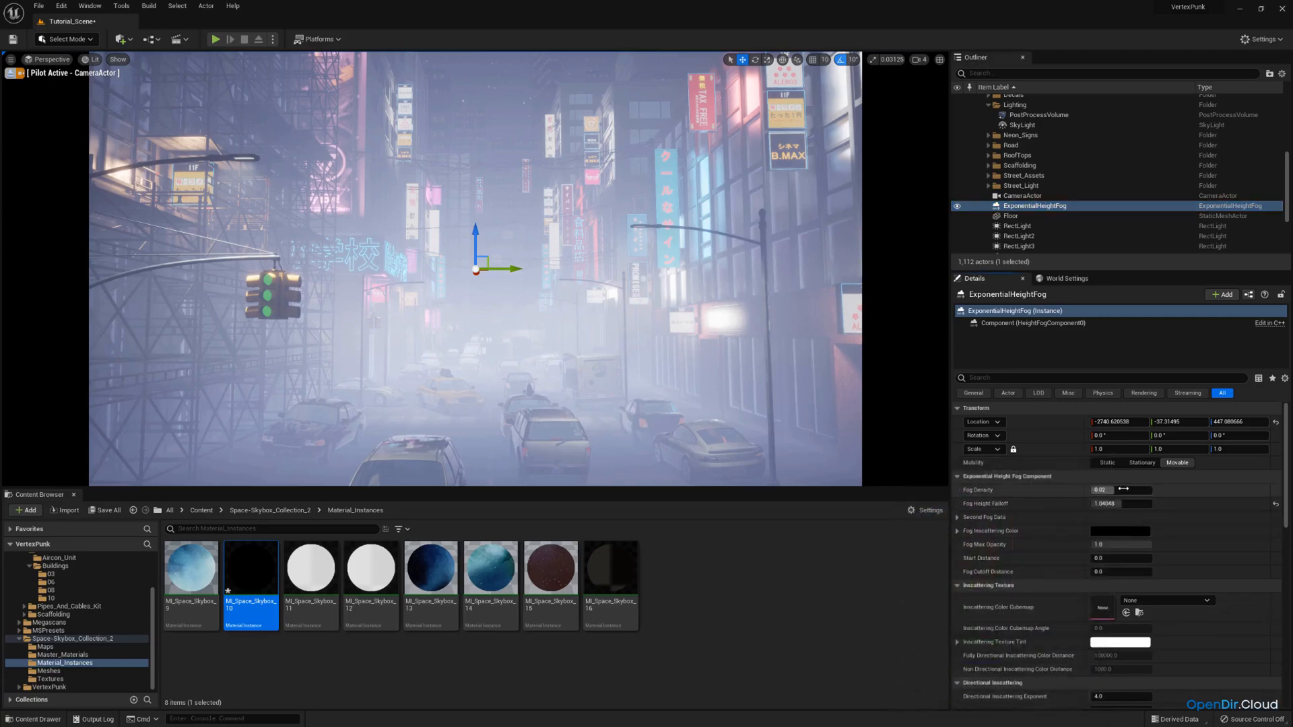
drag(1123, 489, 1095, 490)
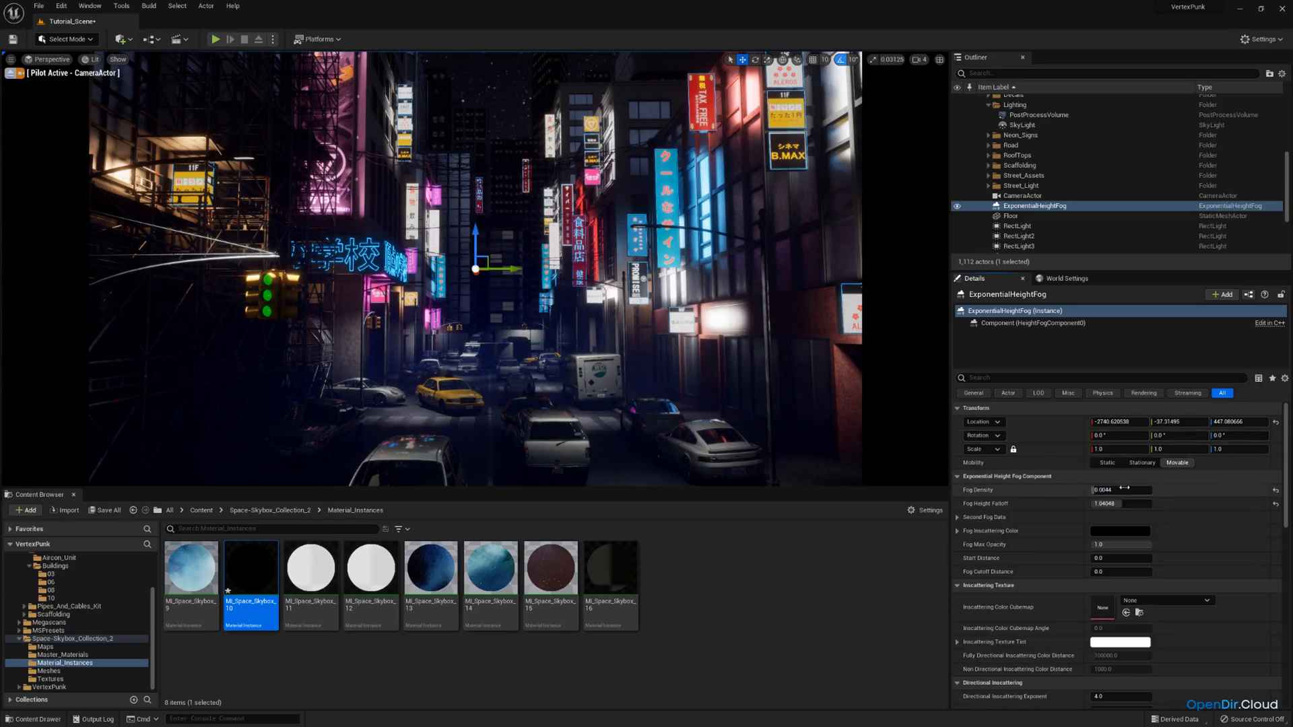
drag(1124, 487, 1121, 487)
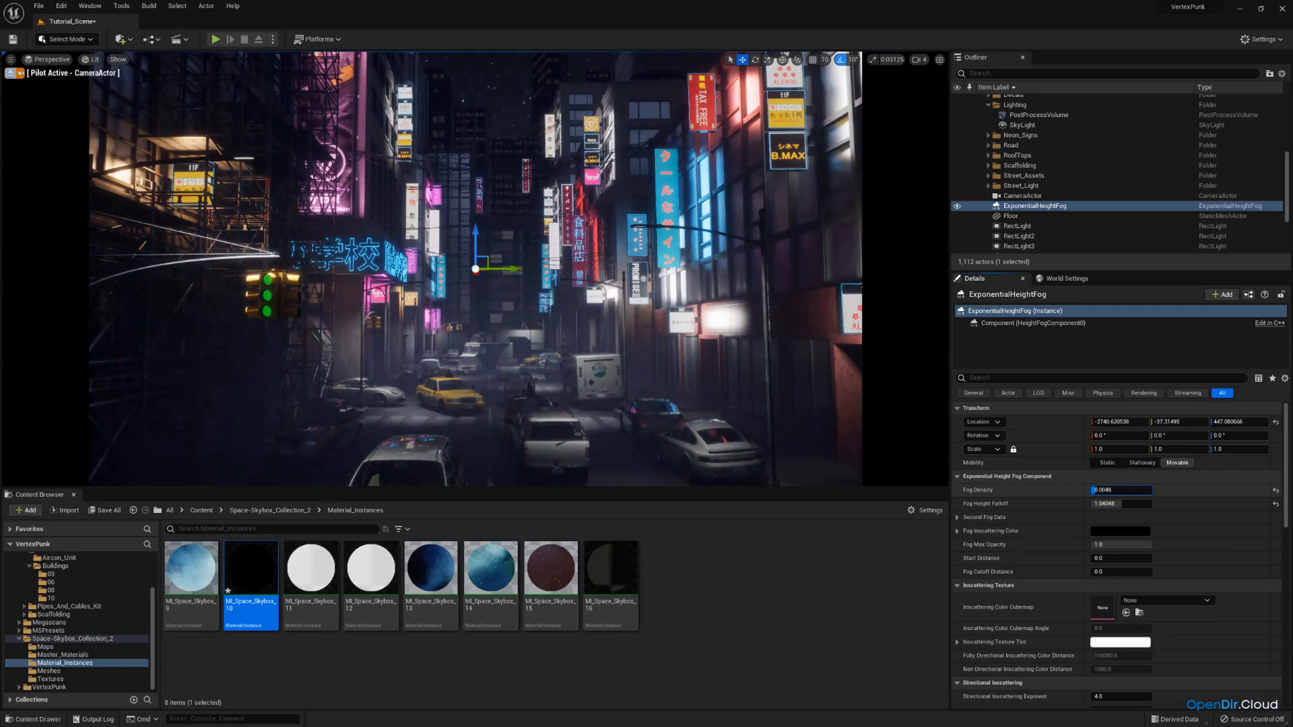
double_click(1123, 489)
Try negative Scattering Distribution values such as -0.9 on the volumetric fog and set it back to 0.2.
scroll(1026, 497, down, 10)
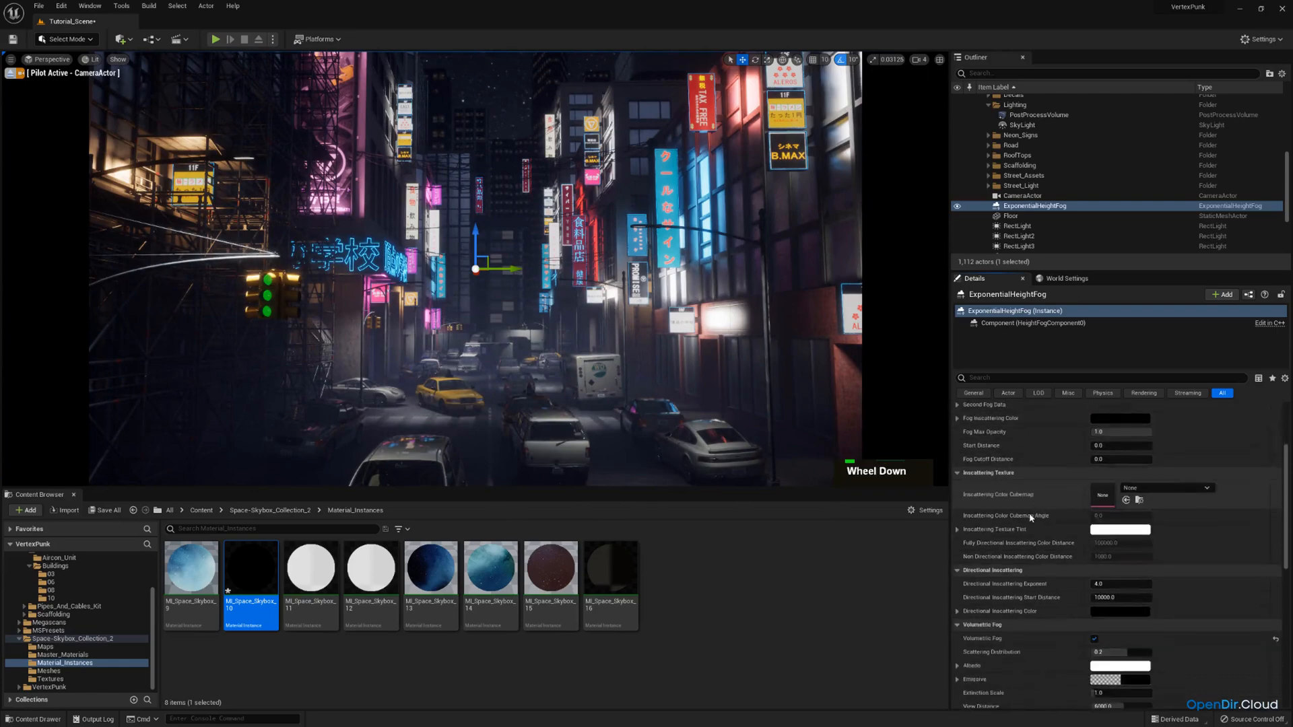
scroll(1041, 509, up, 2)
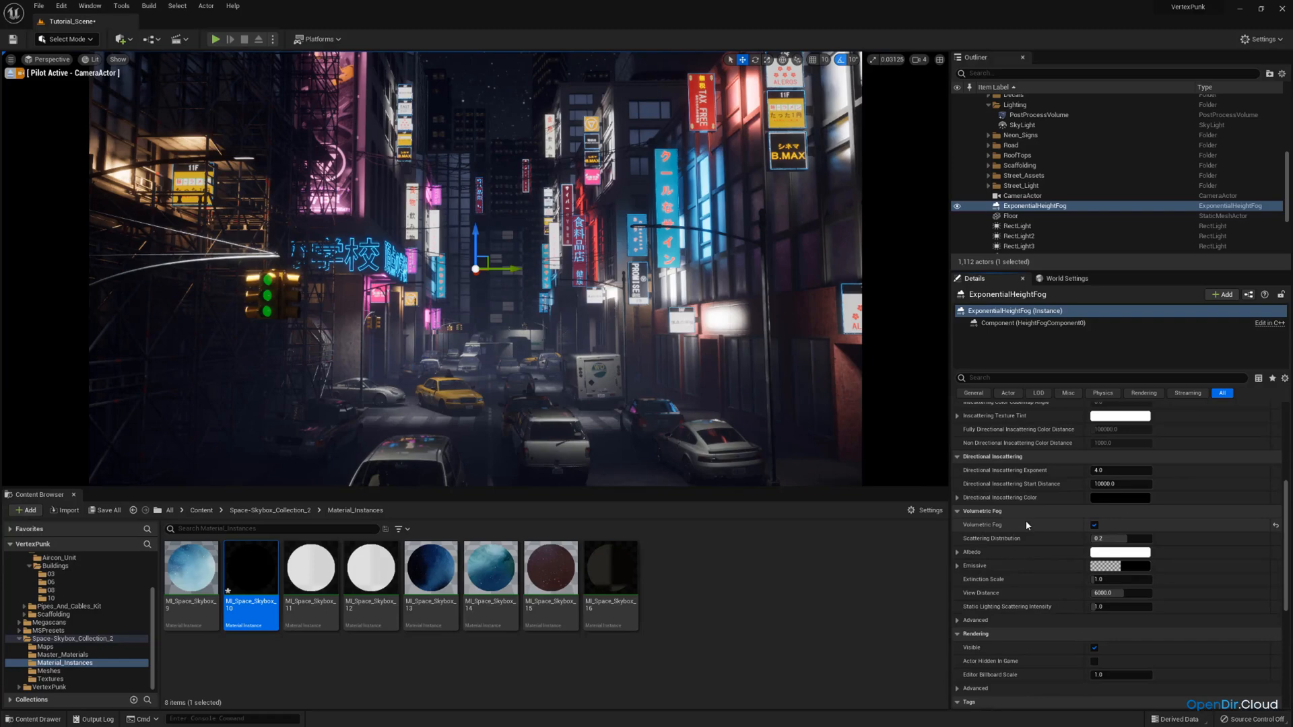
scroll(1026, 526, up, 3)
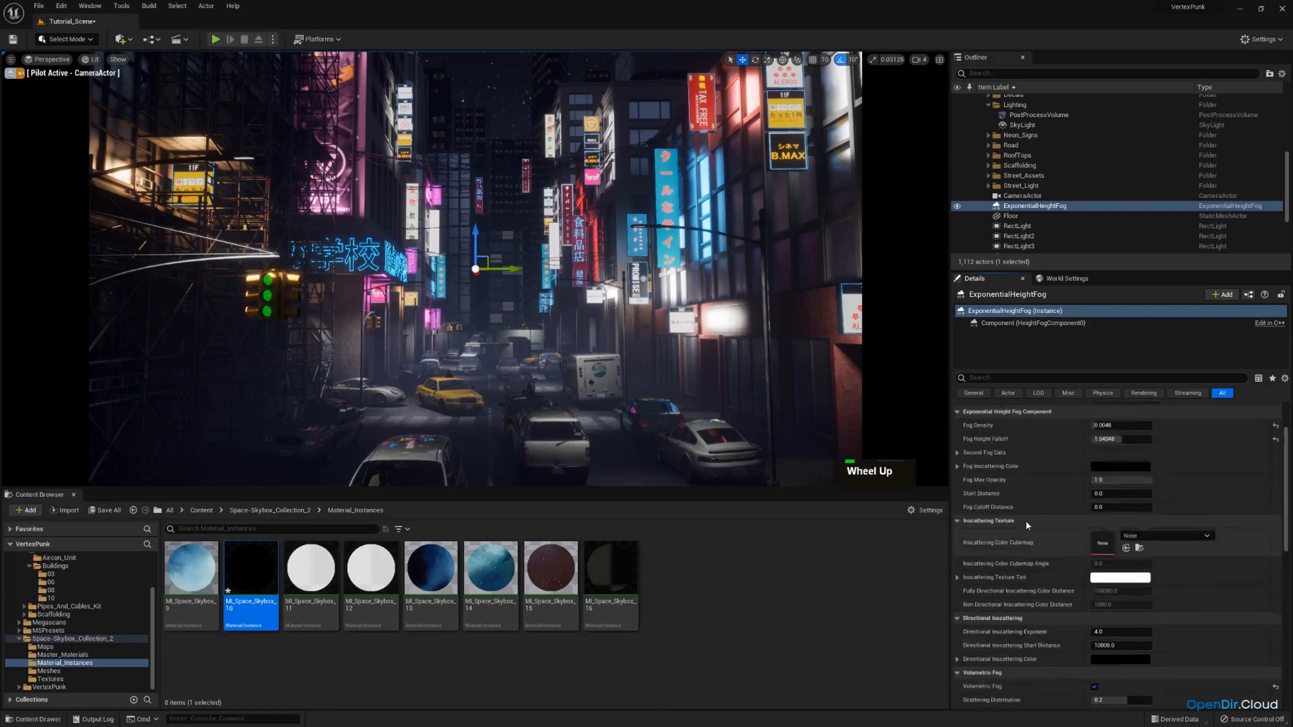
scroll(1032, 530, down, 2)
scroll(1036, 533, down, 1)
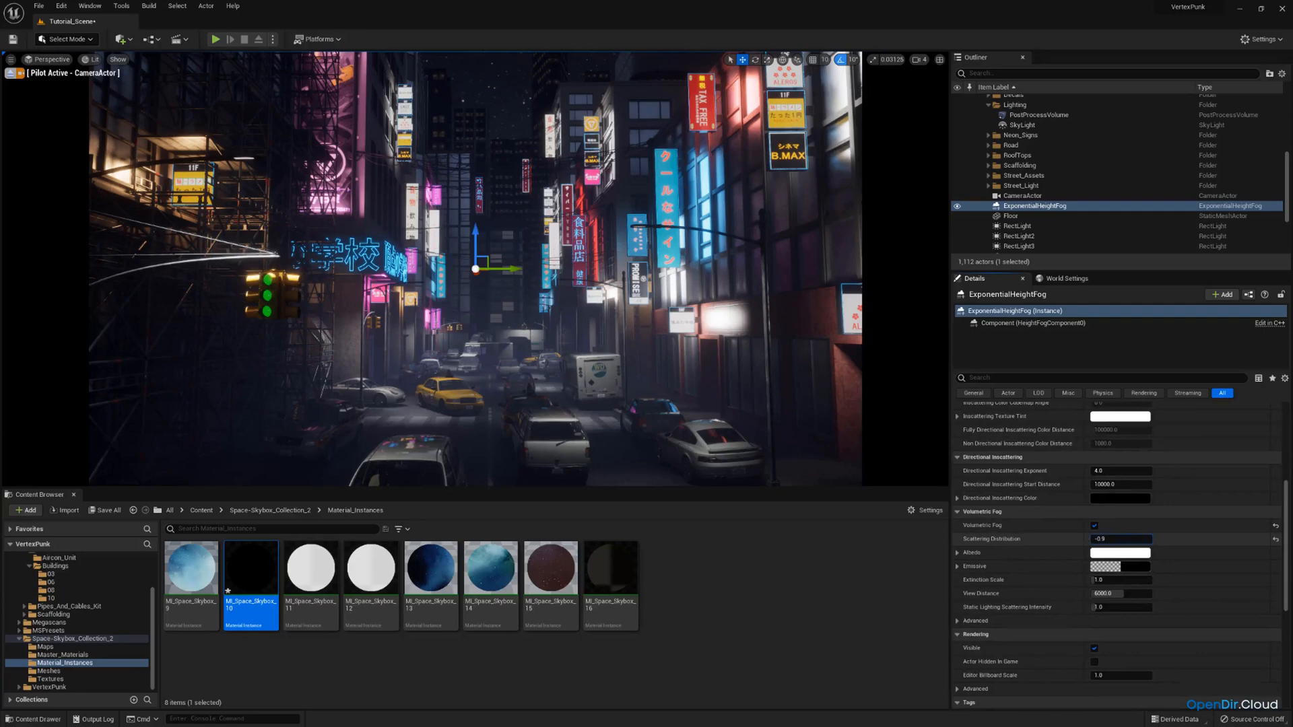
drag(1149, 539, 1111, 539)
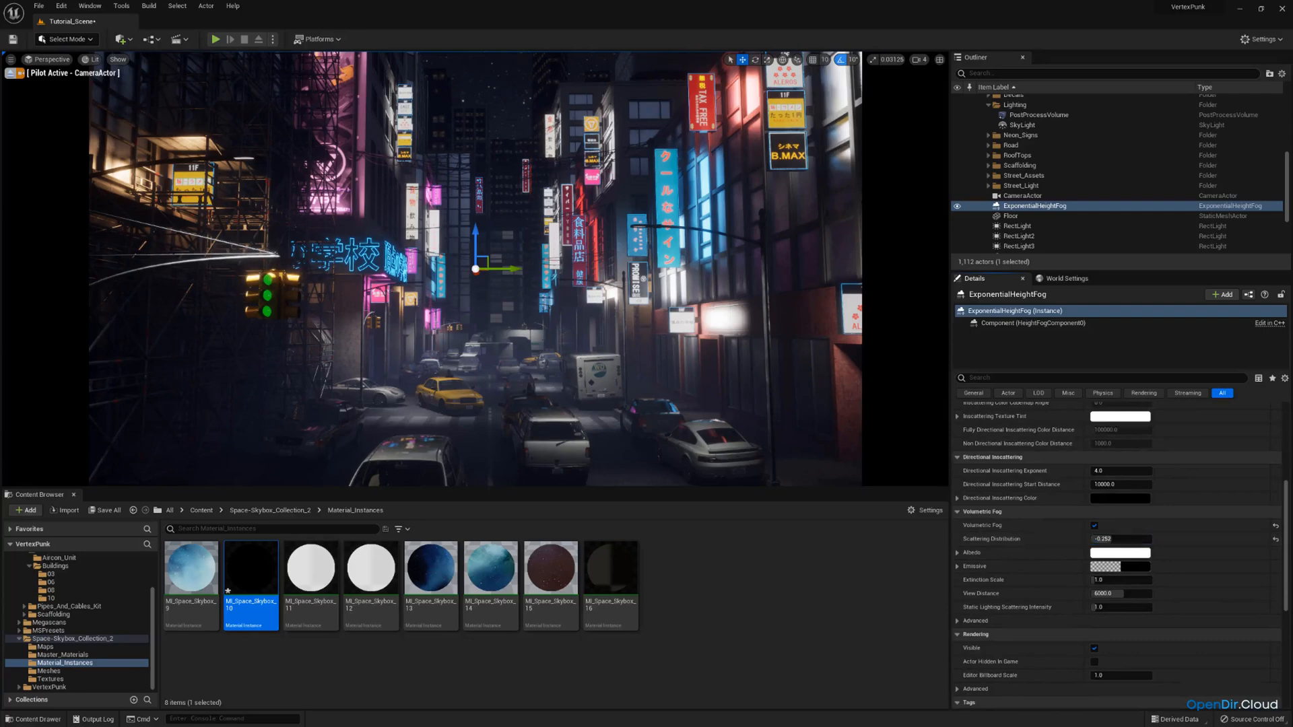
text(0.2)
key(Return)
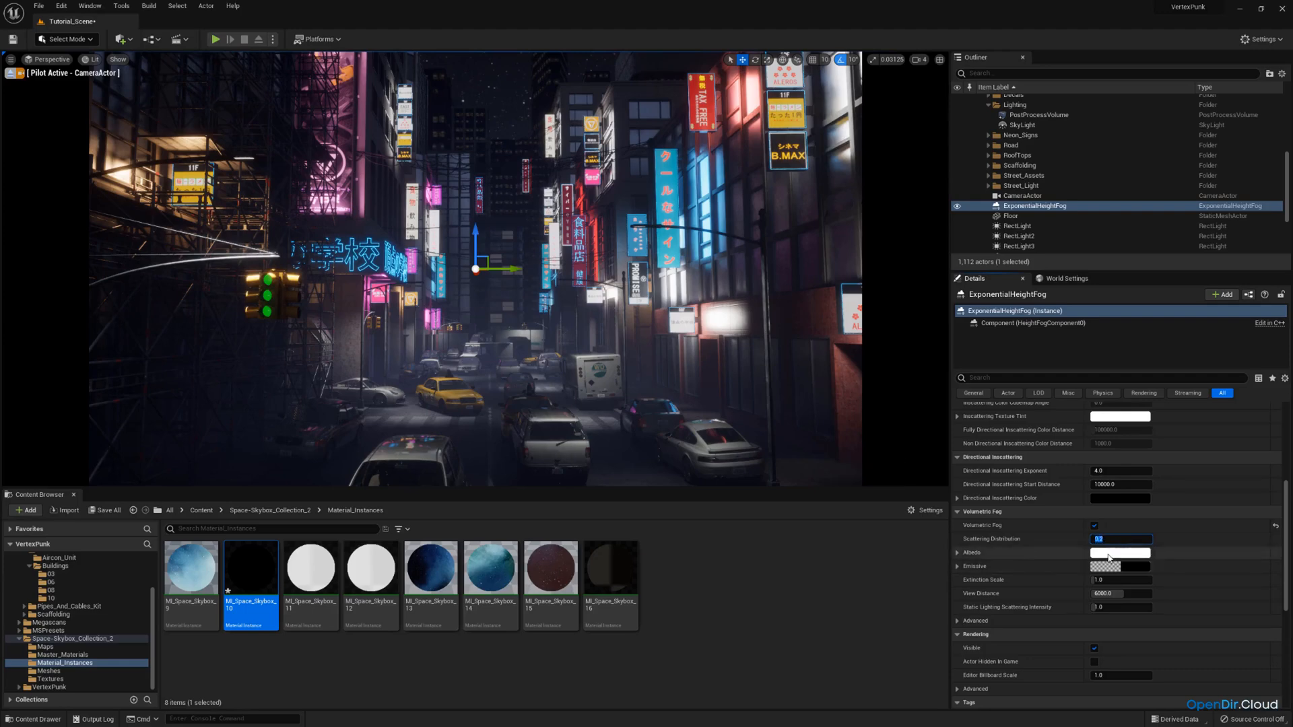
Try grey and warm beige tints for the volumetric fog's Albedo and return the color to white.
click(1109, 554)
drag(1034, 514, 1030, 548)
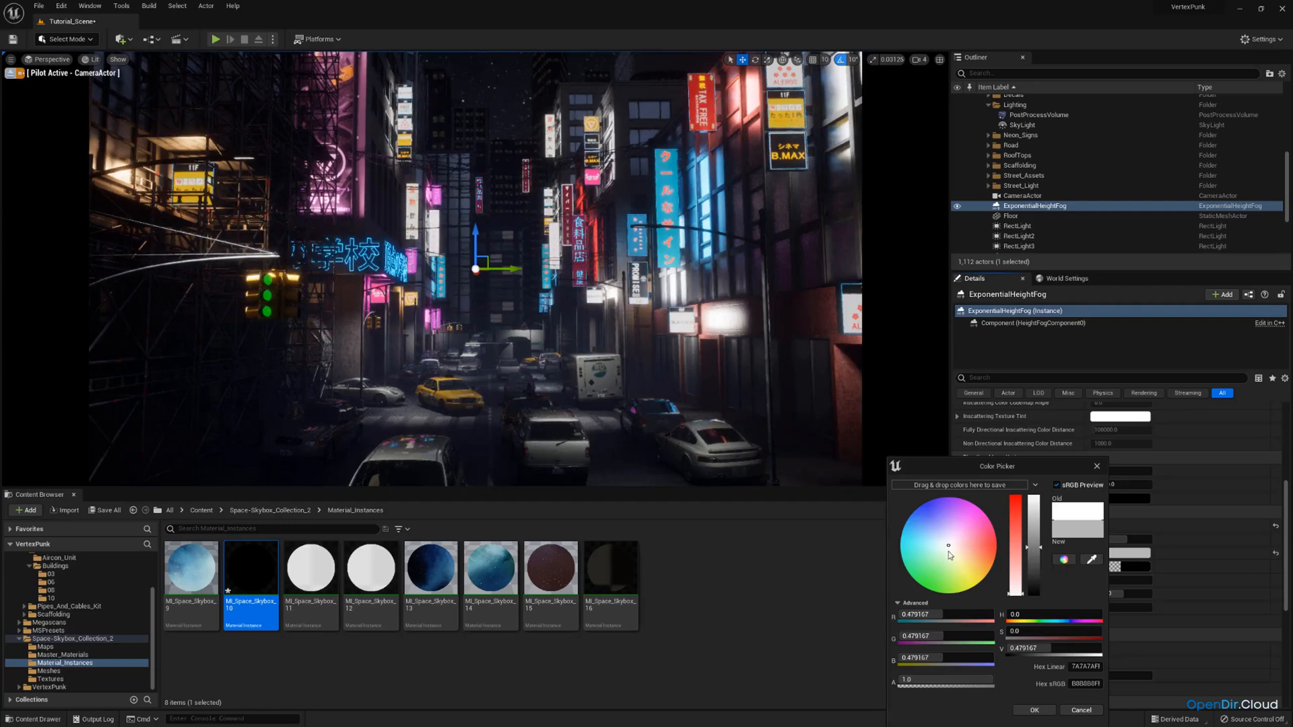
drag(949, 550, 961, 554)
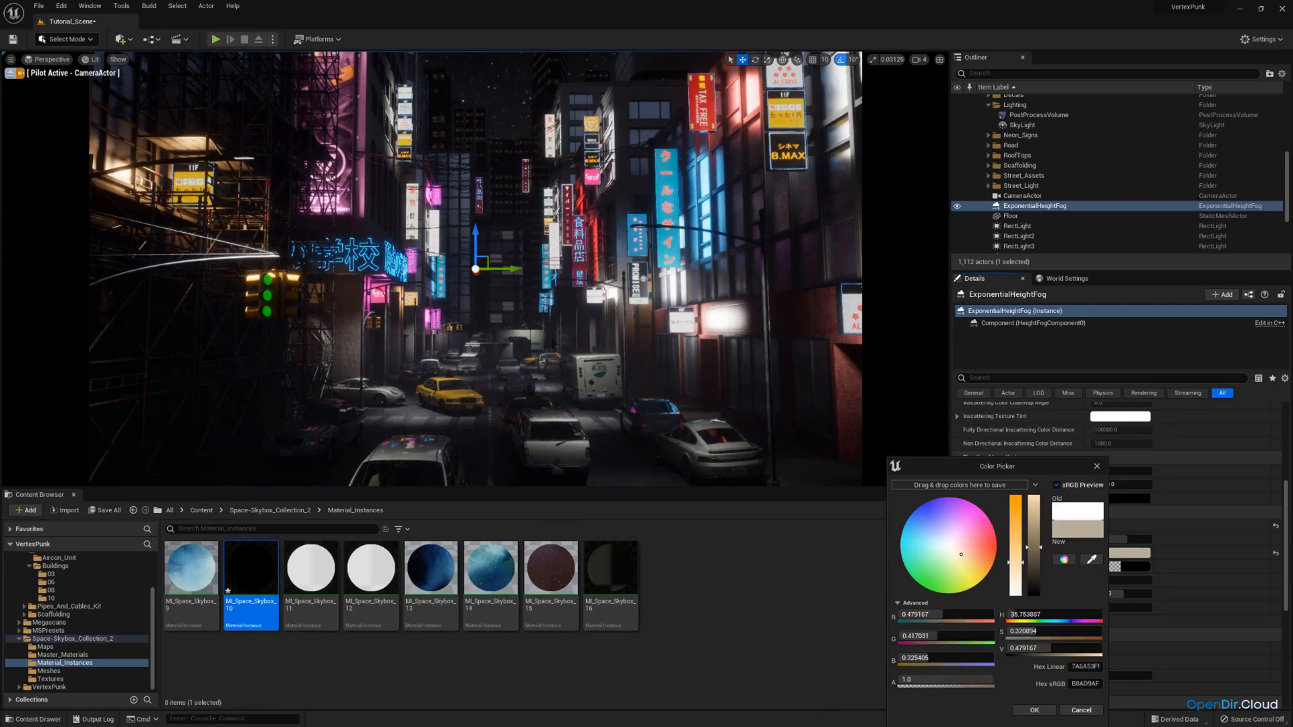
click(1030, 518)
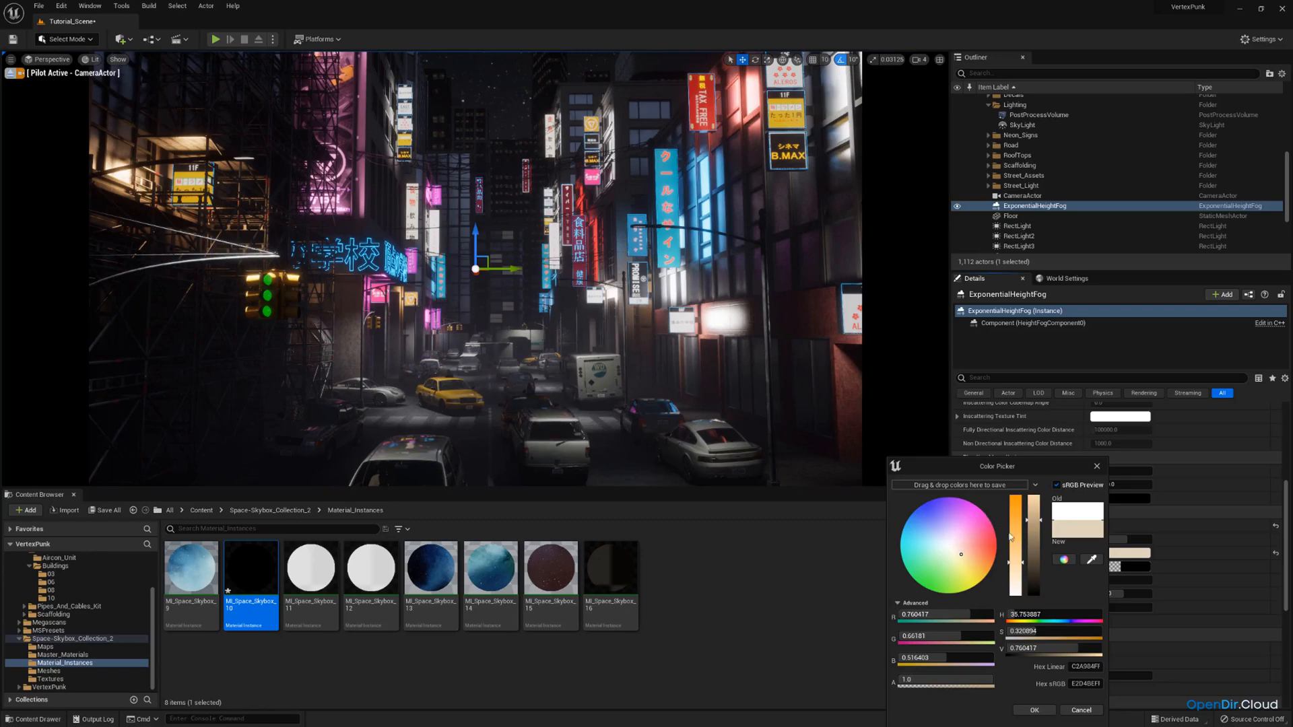
click(1032, 533)
drag(952, 551, 1017, 596)
click(1030, 496)
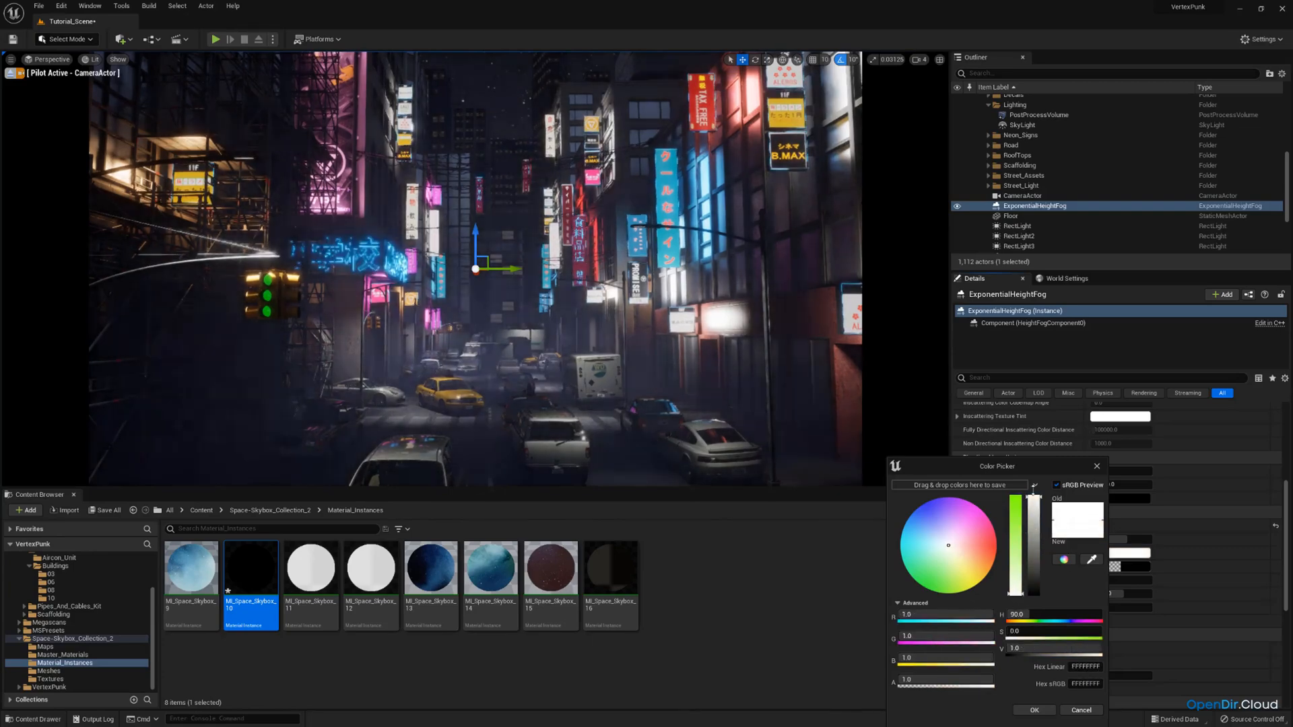
Set the volumetric fog's Albedo to a faintly bluish light grey with a value of about 0.63.
click(945, 543)
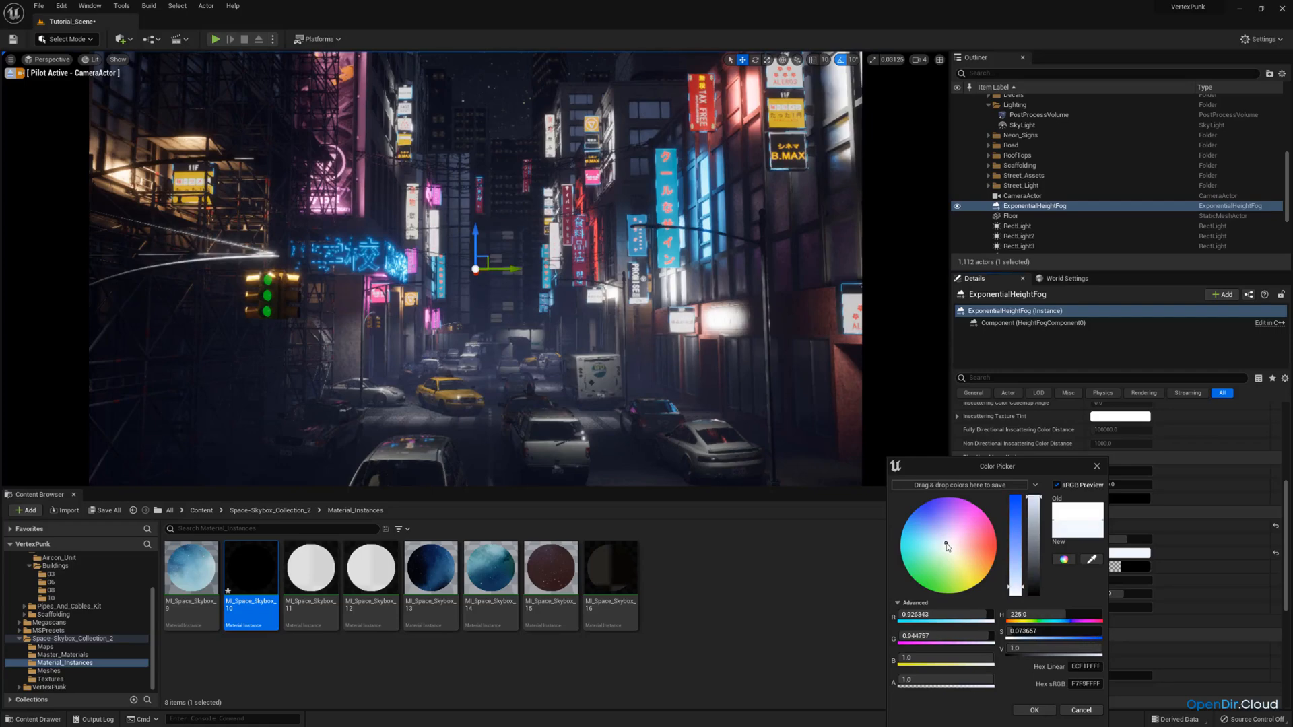
drag(1010, 591, 1012, 595)
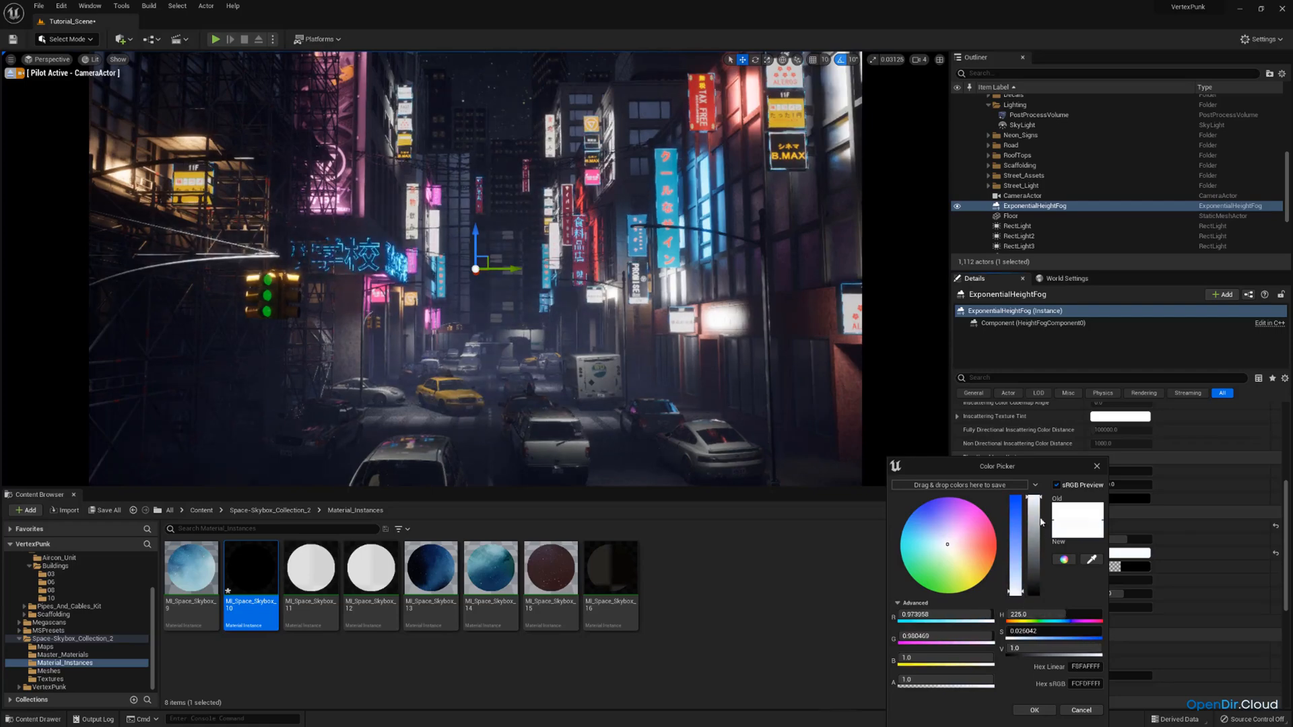
drag(1035, 506, 1035, 534)
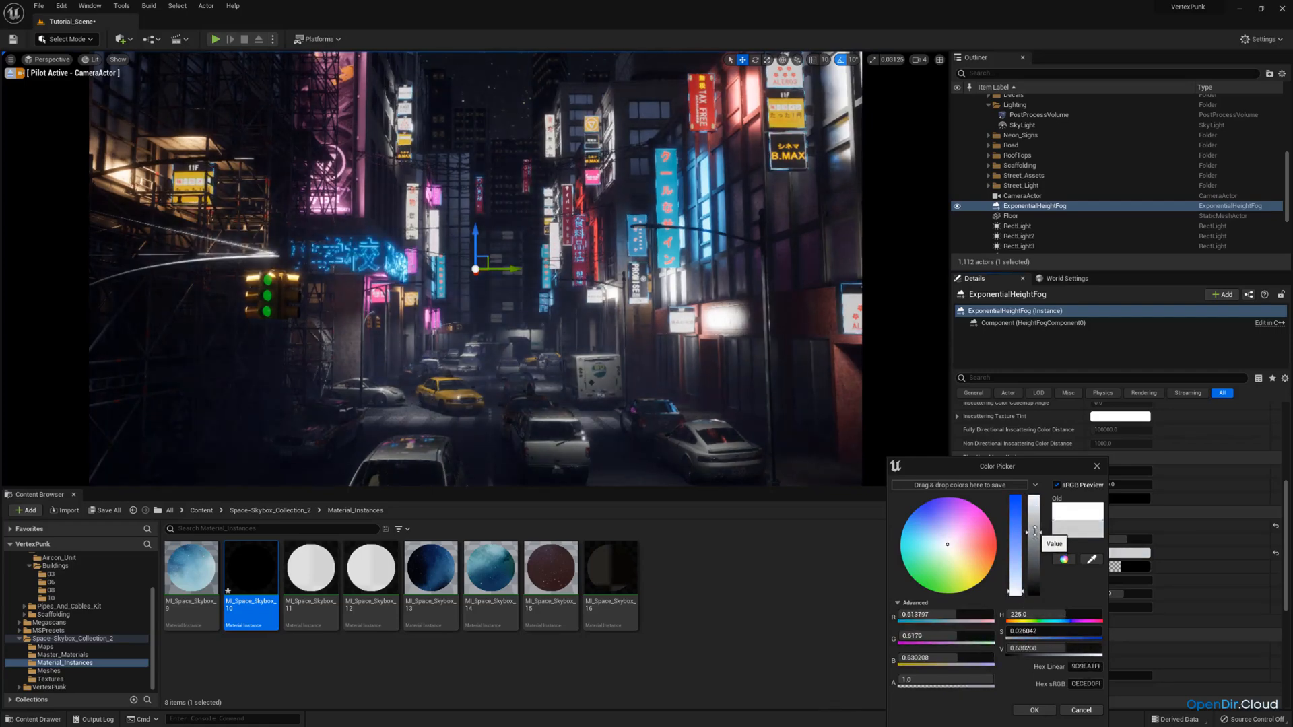
click(1049, 711)
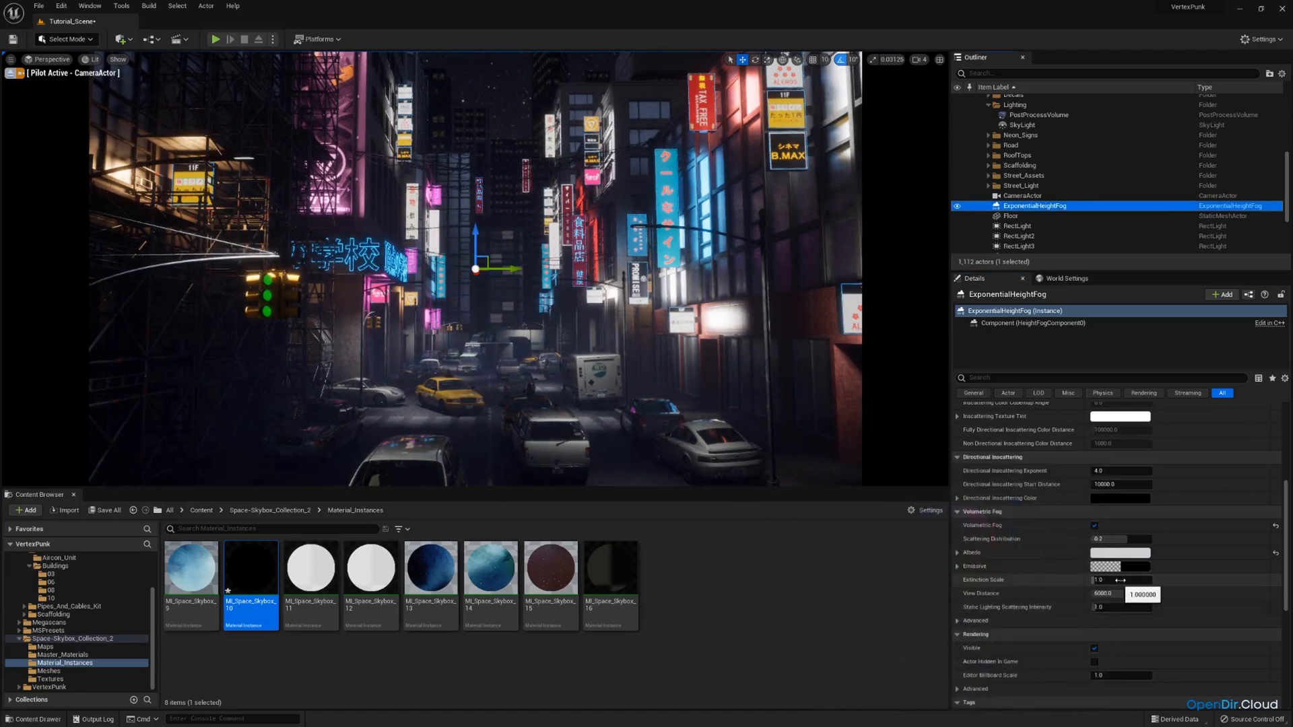
Try lowering the volumetric fog's Extinction Scale to about 0.45 and undo the change.
mouse_move(1115, 580)
mouse_down()
mouse_move(1148, 579)
mouse_move(1101, 580)
mouse_up()
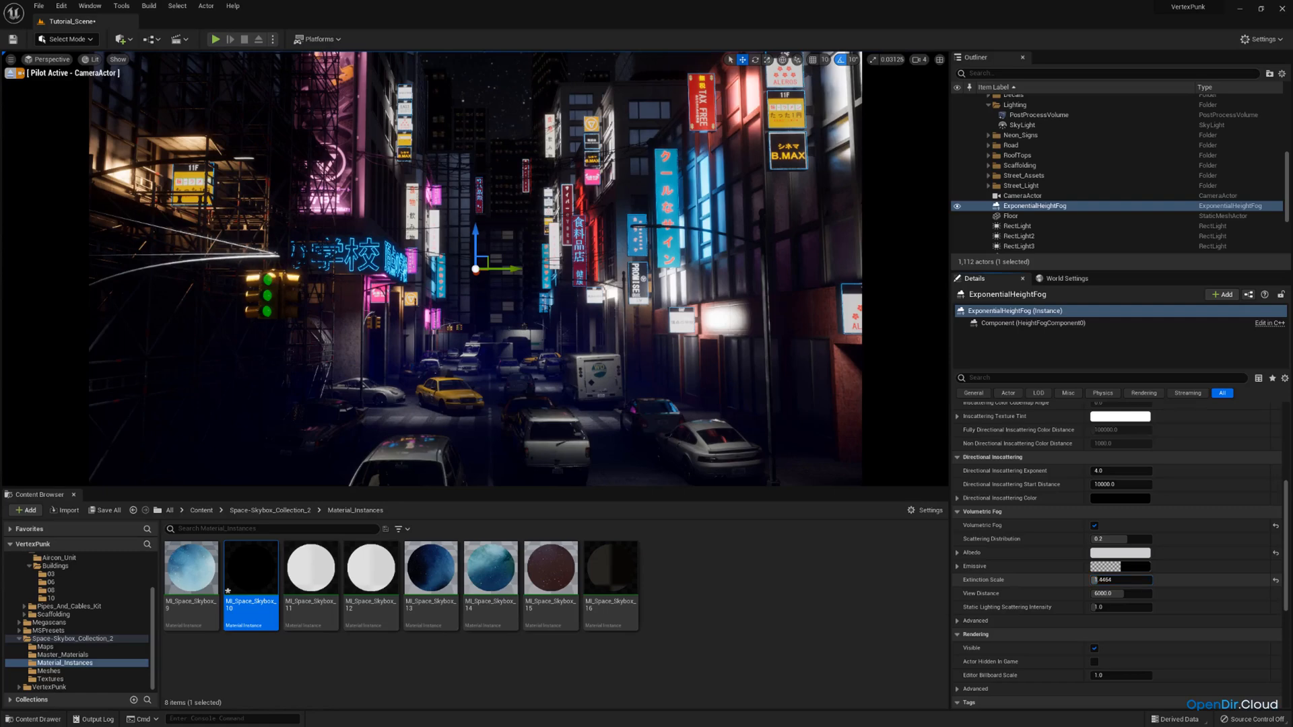
key(ctrl+z)
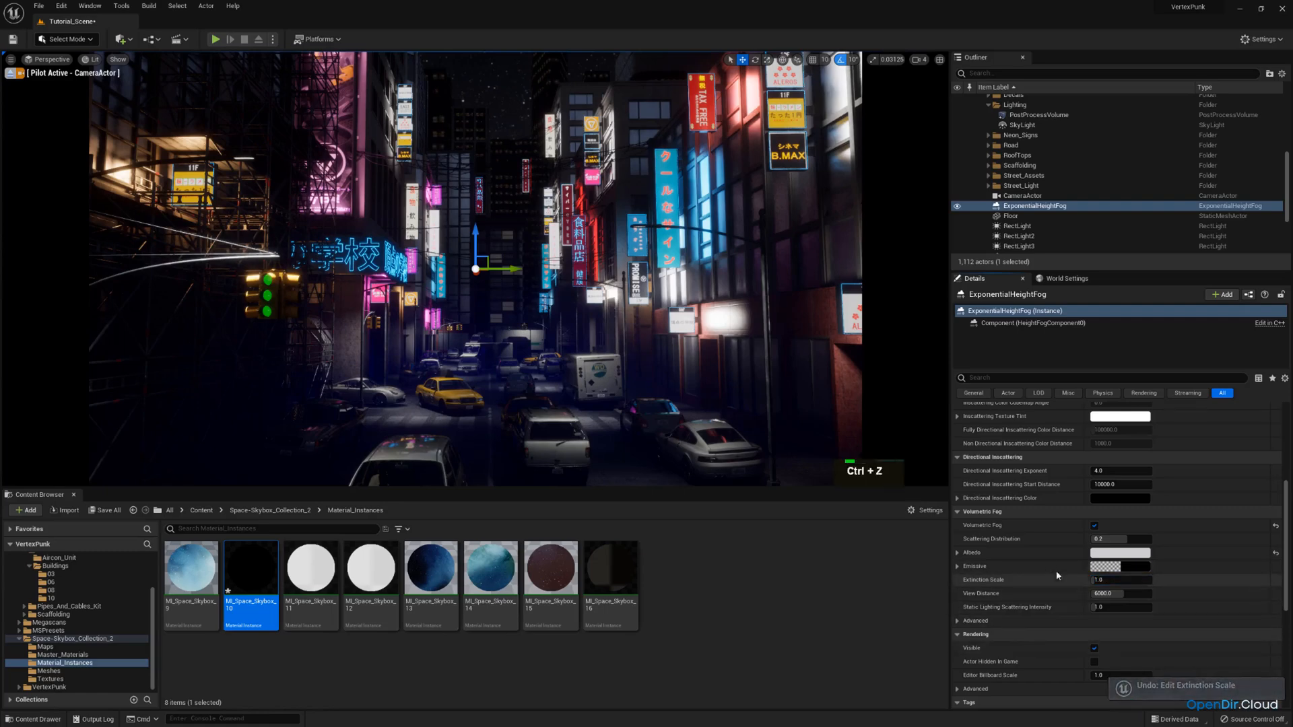
Change the volumetric fog's Albedo to a cool grey with hue about 194, saturation about 0.026 and value about 0.53.
click(1119, 552)
click(1044, 536)
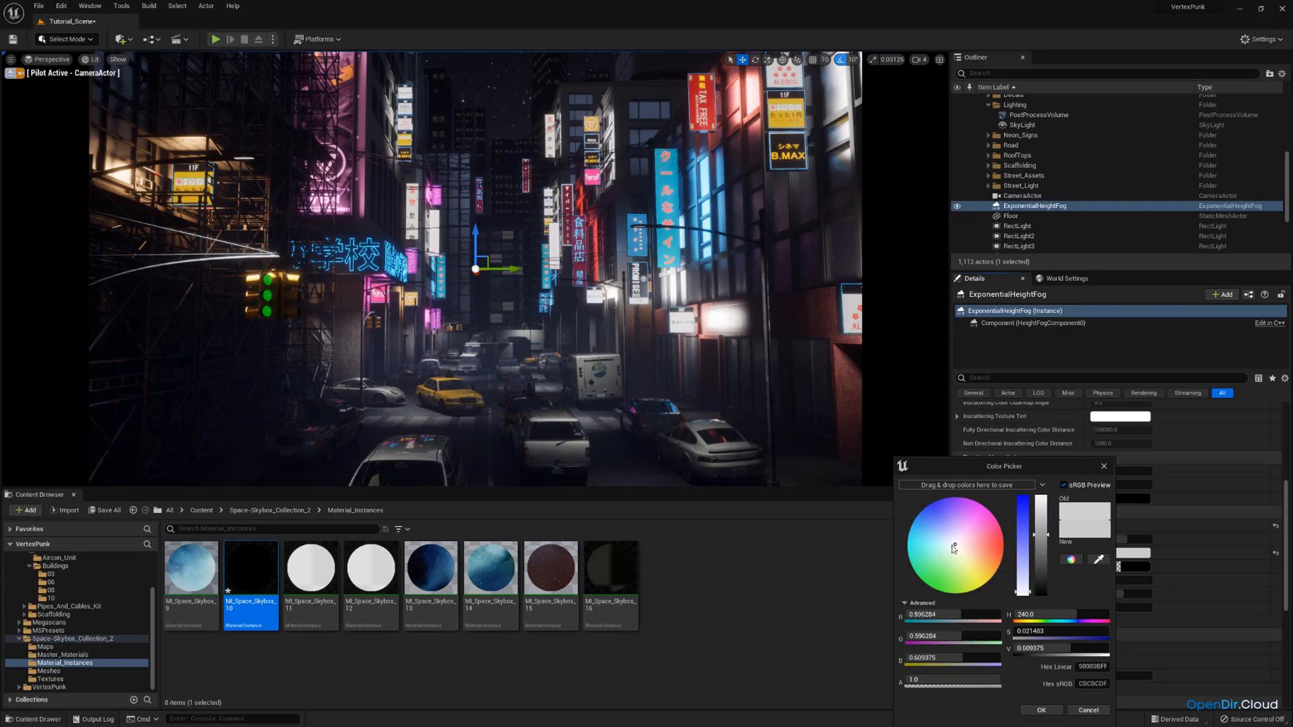
click(952, 546)
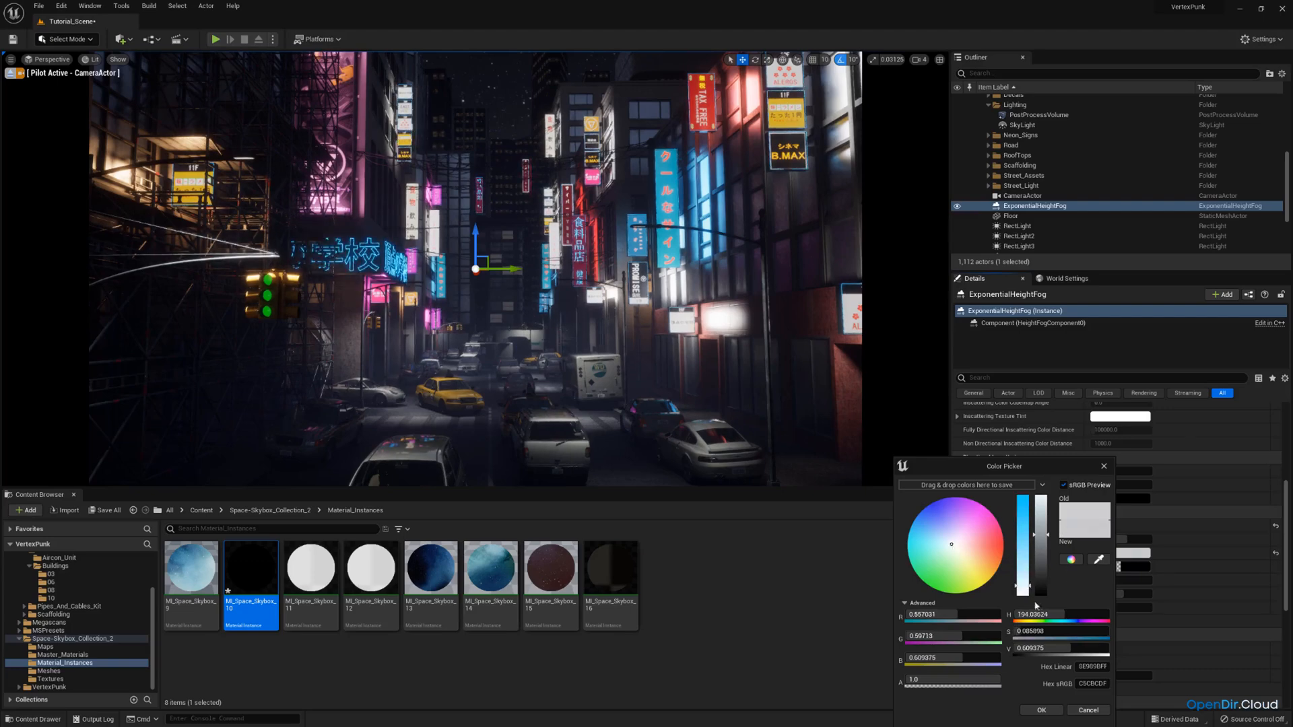
click(1026, 590)
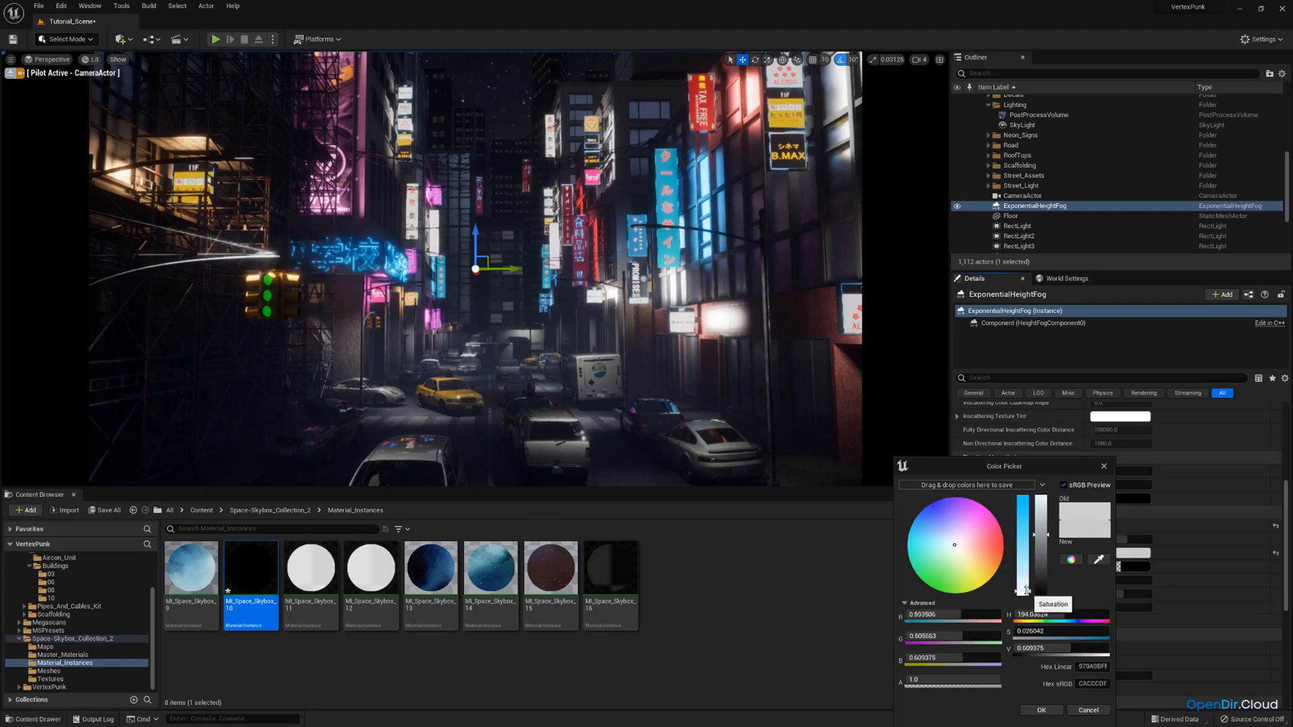
click(1045, 554)
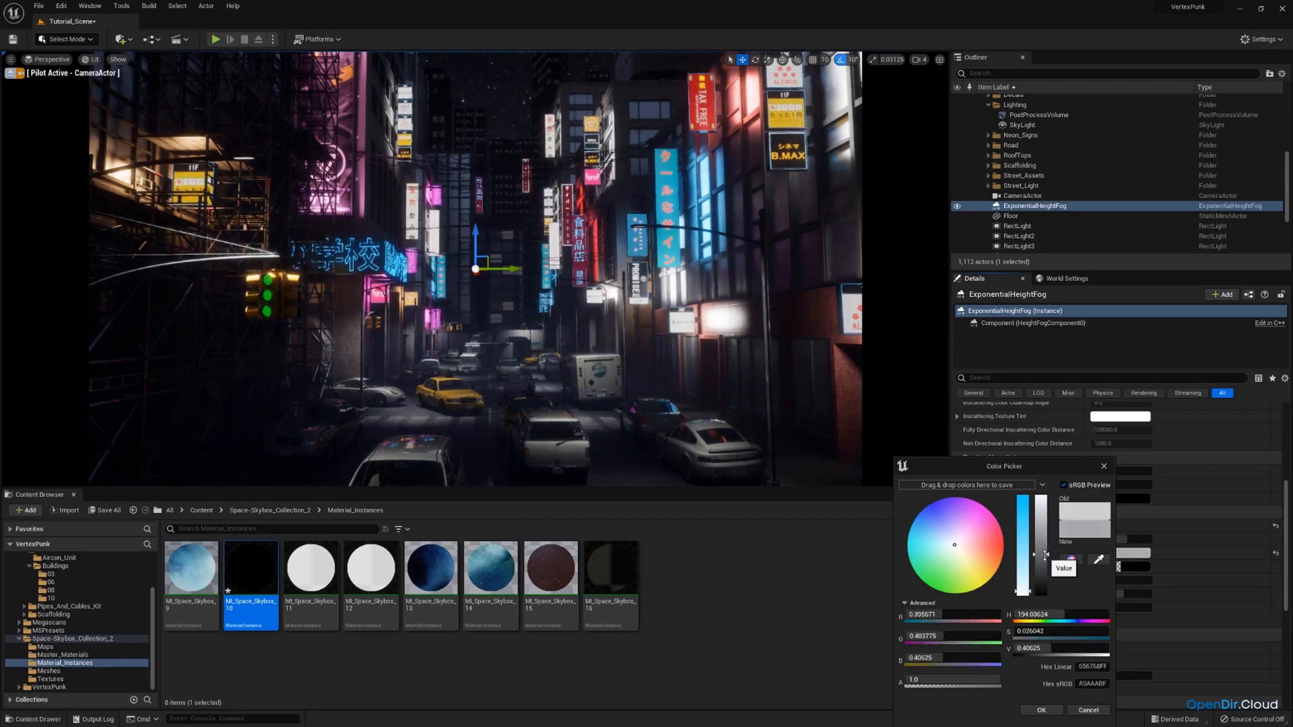
click(1046, 552)
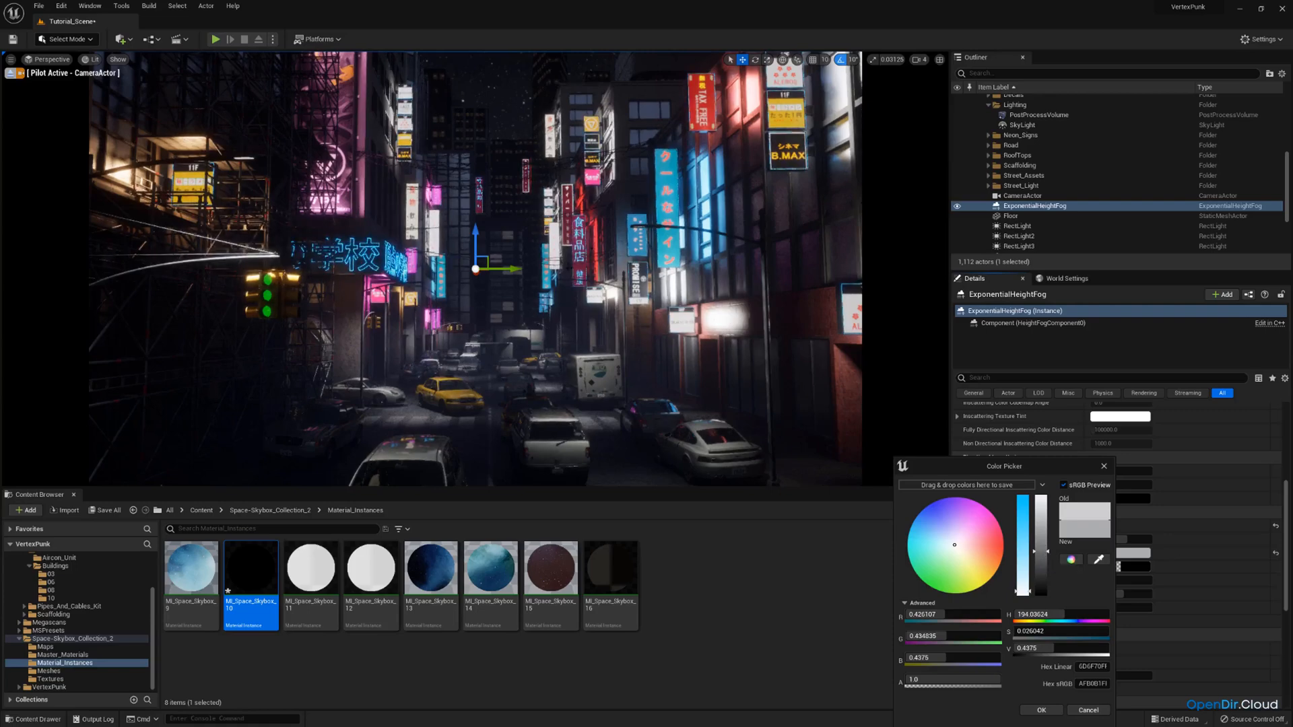
click(1041, 542)
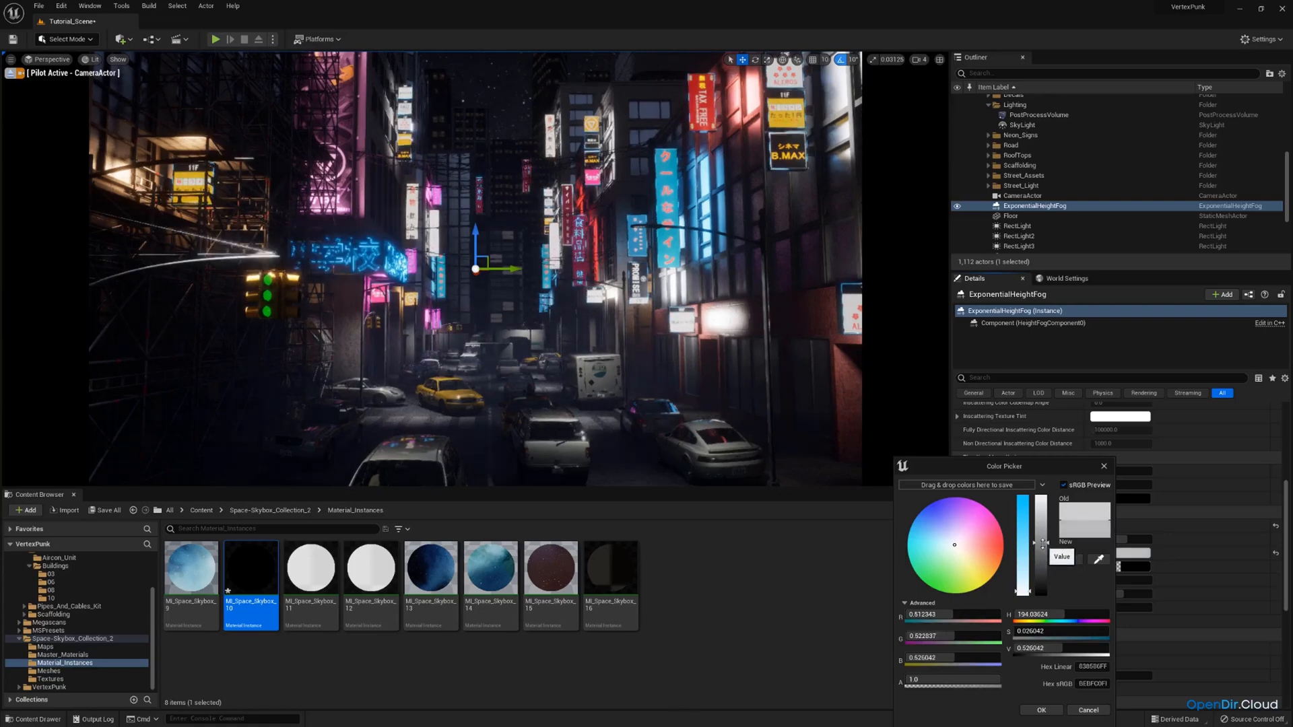
click(1041, 710)
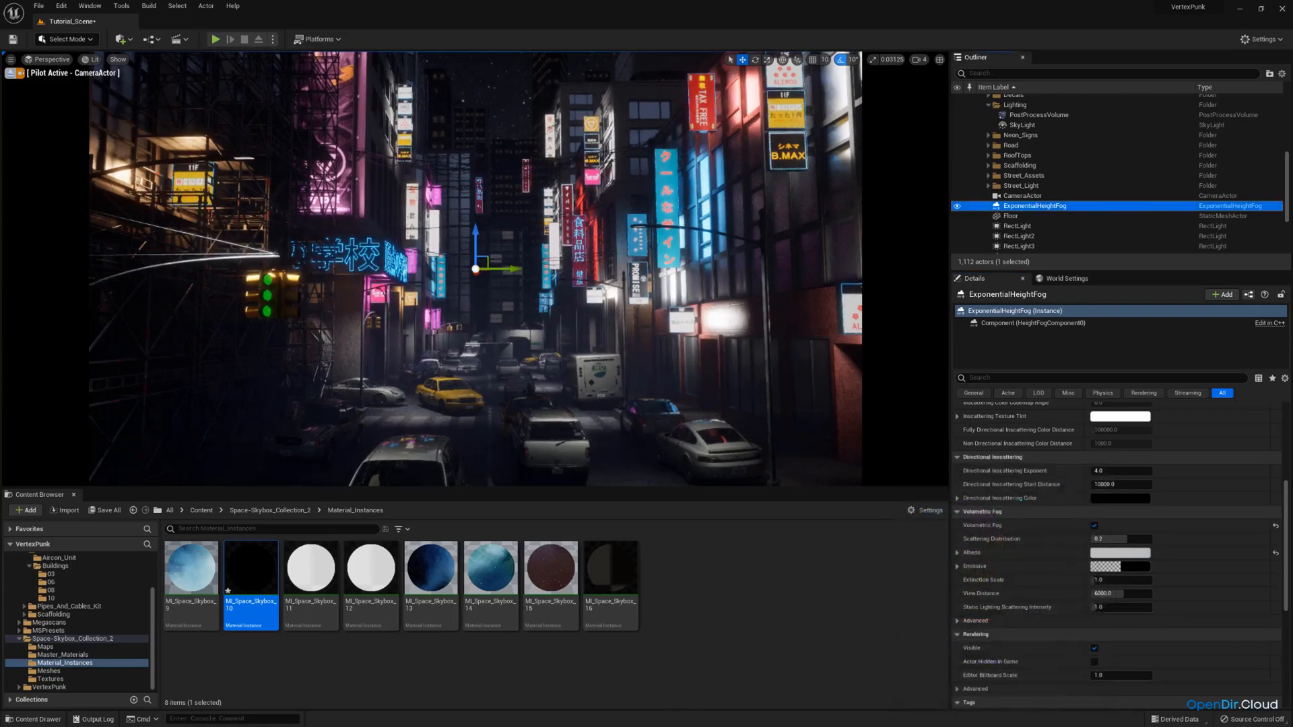
click(1017, 540)
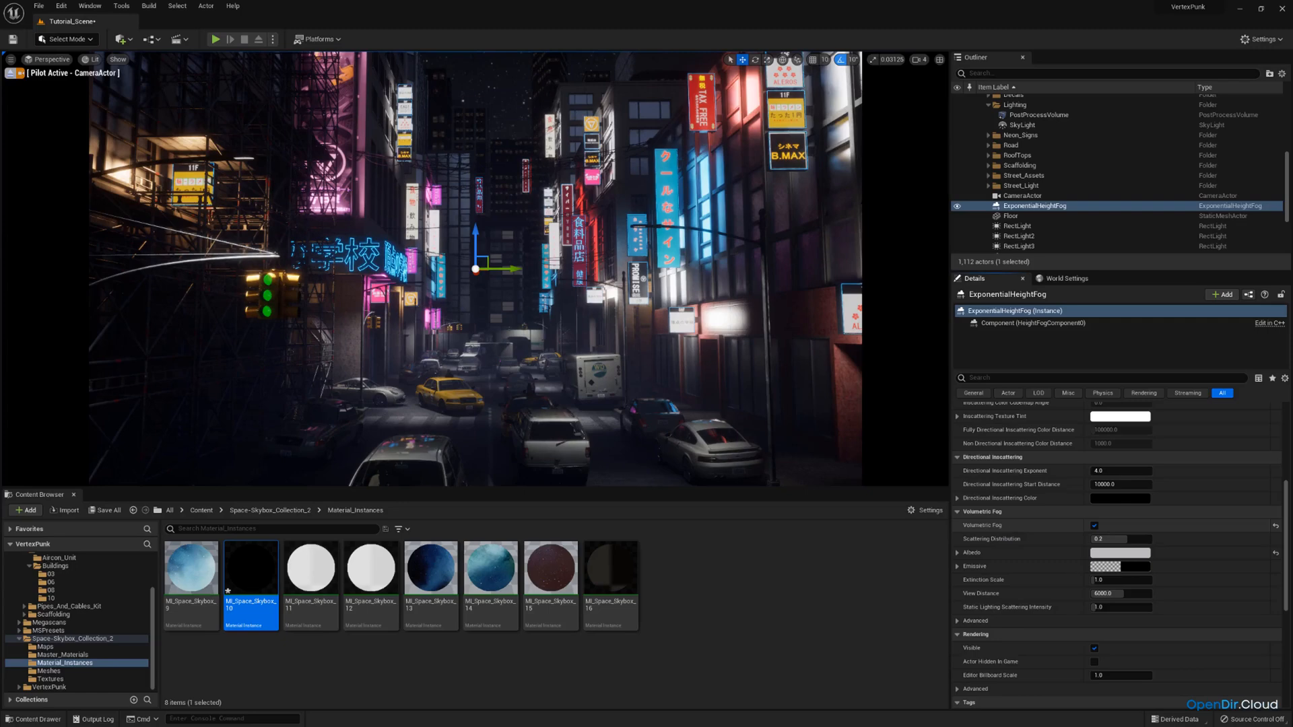
Stop piloting the CameraActor and place a Rect Light over the dark stretch of street near the parked cars.
click(10, 72)
right_drag(474, 270, 447, 321)
key(w)
scroll(477, 266, up, 2)
key(a)
key(w)
click(121, 40)
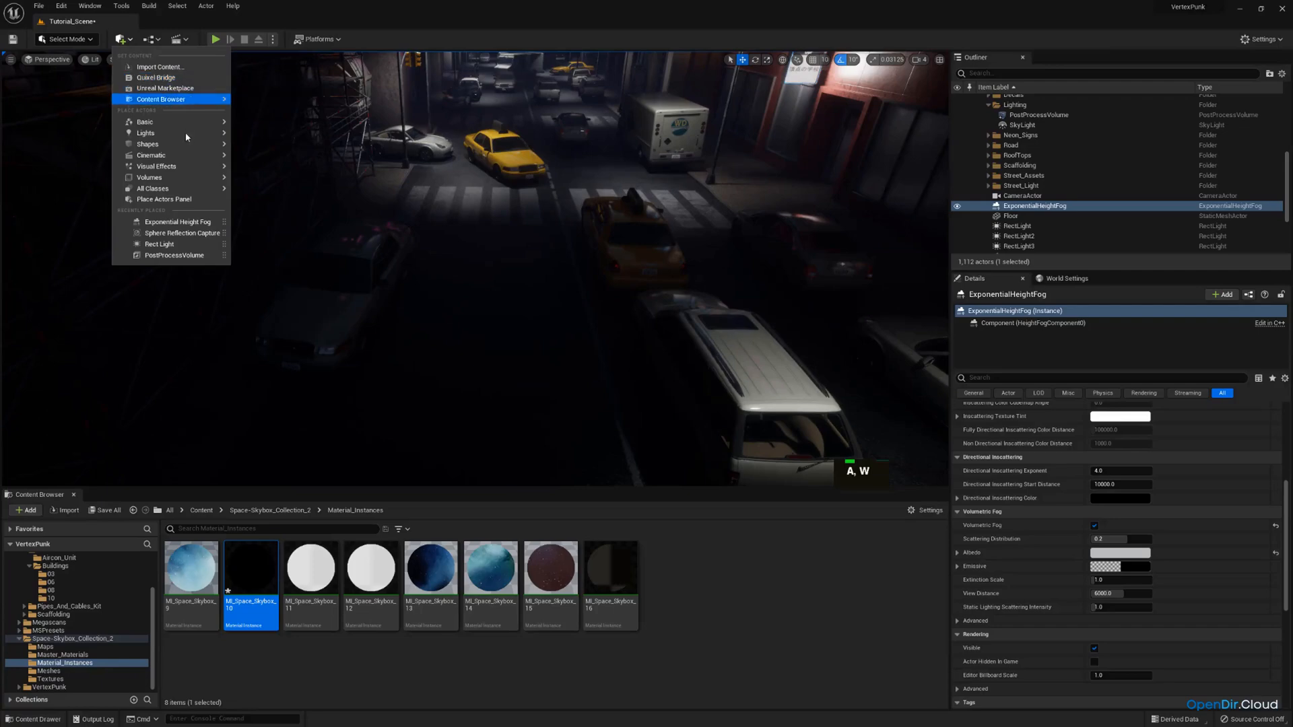
mouse_move(192, 132)
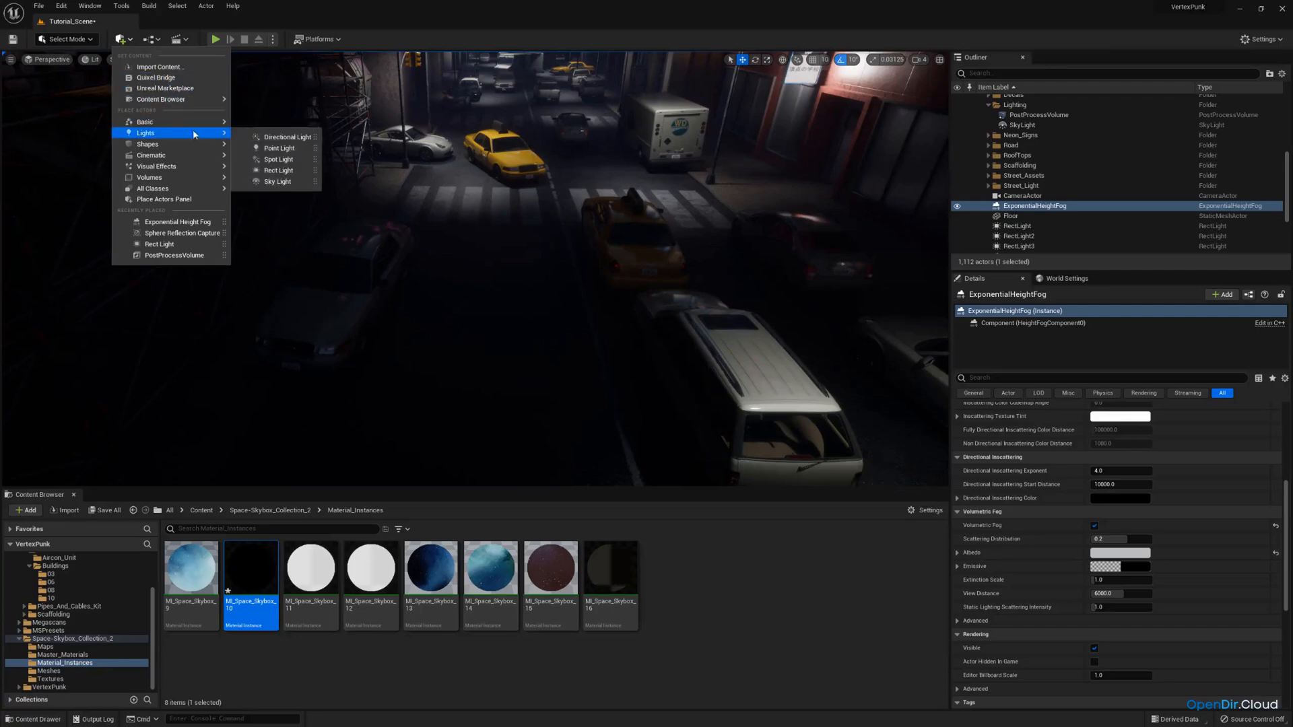
click(279, 170)
Raise the new Rect Light above the road beside the white car and rotate it to shine down on the asphalt.
key(d)
right_drag(471, 282, 411, 291)
key(g)
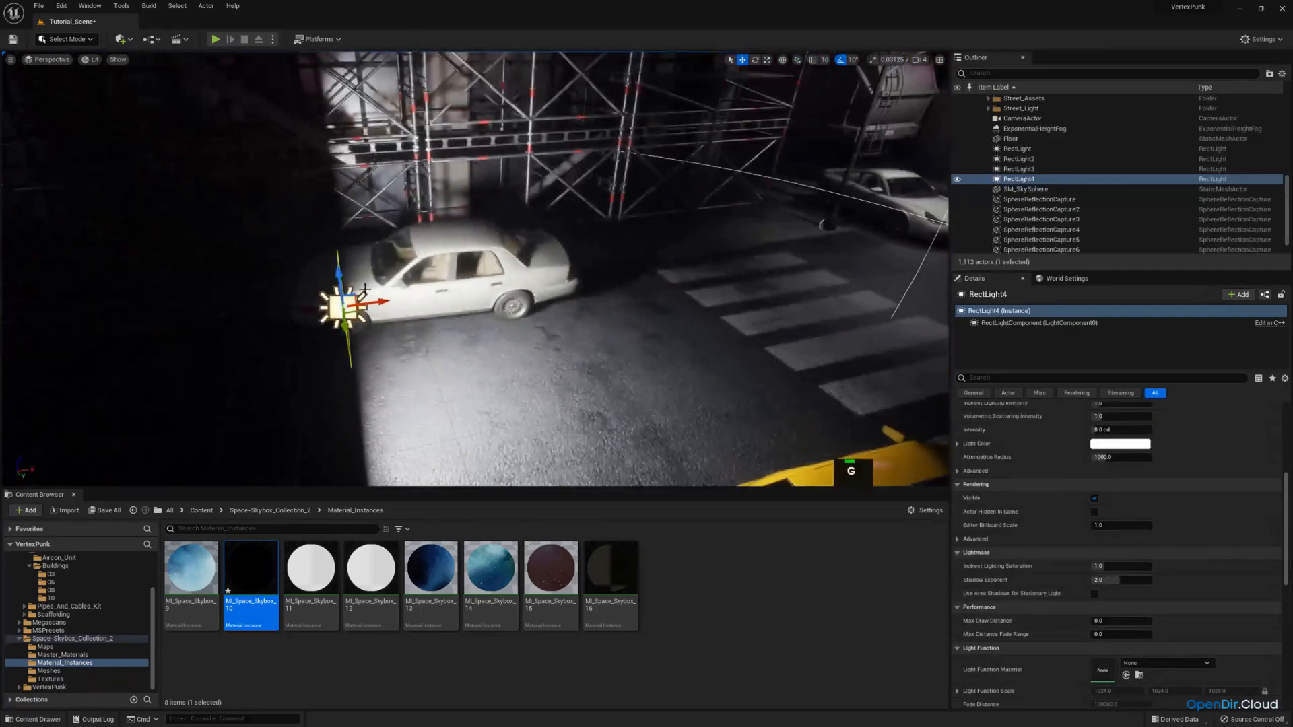
drag(342, 273, 333, 189)
key(s)
mouse_move(429, 208)
right_down()
mouse_move(458, 219)
mouse_move(429, 207)
right_up()
key(e)
drag(429, 208, 458, 262)
Set the new Rect Light's Intensity to 2 cd and check it from farther back along the street.
scroll(1113, 487, up, 3)
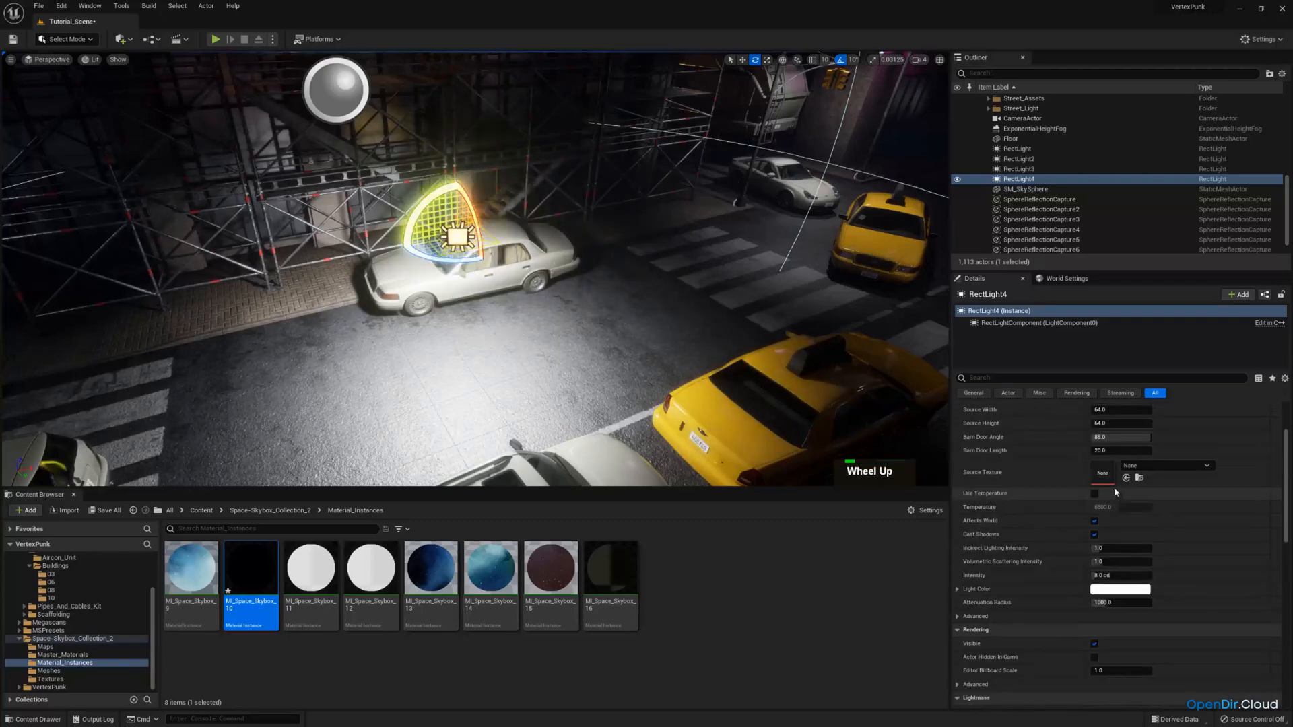
click(1117, 576)
text(2)
key(Return)
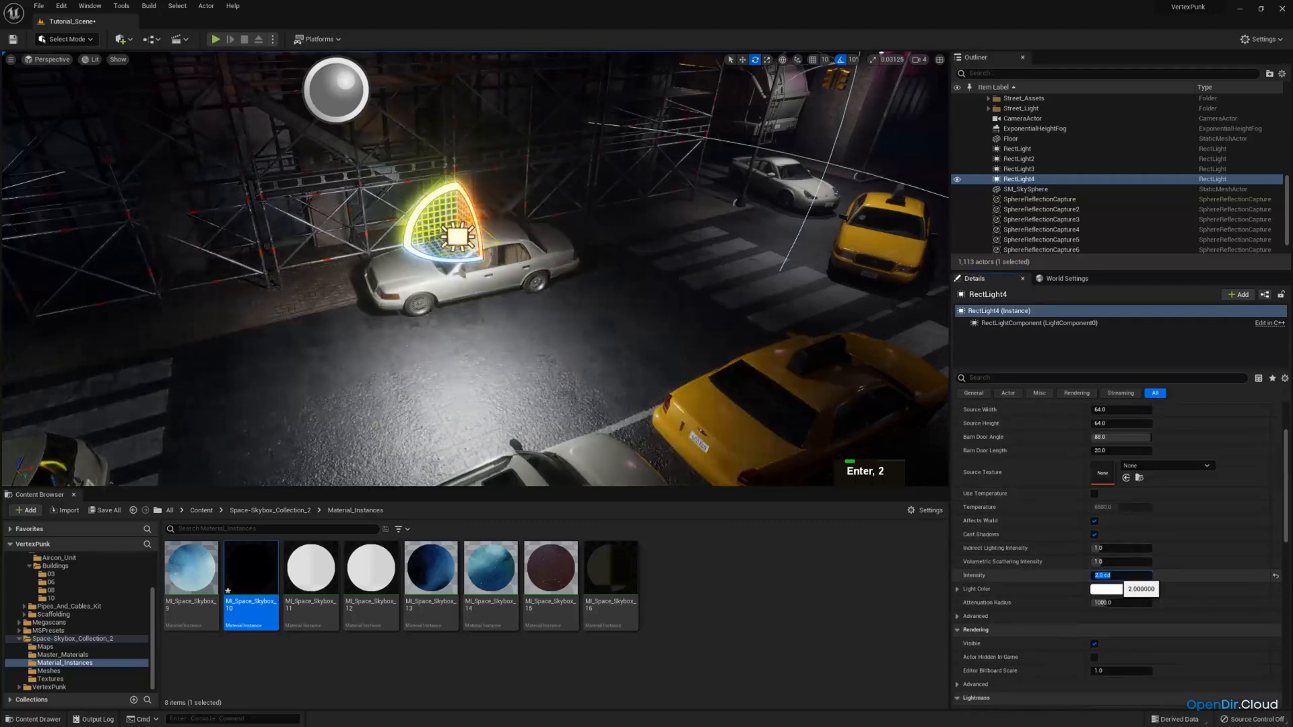
scroll(1037, 530, up, 2)
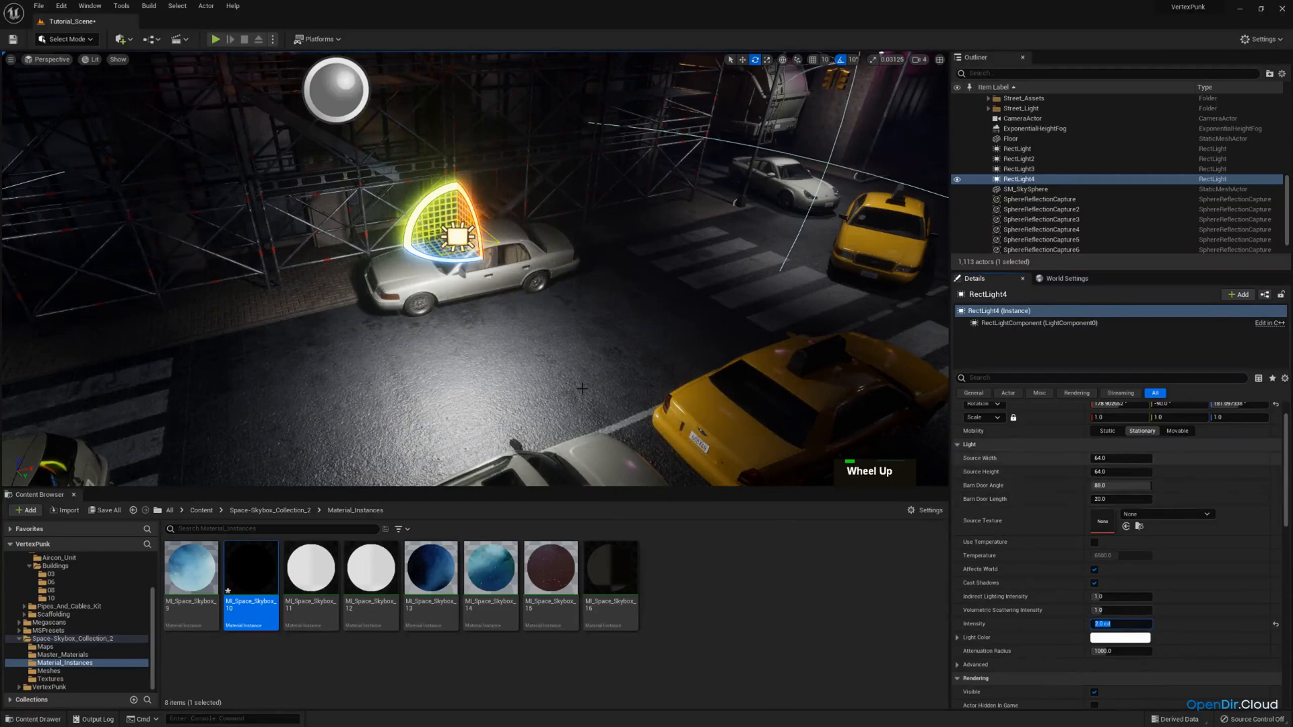
key(s)
right_drag(581, 388, 526, 316)
key(w)
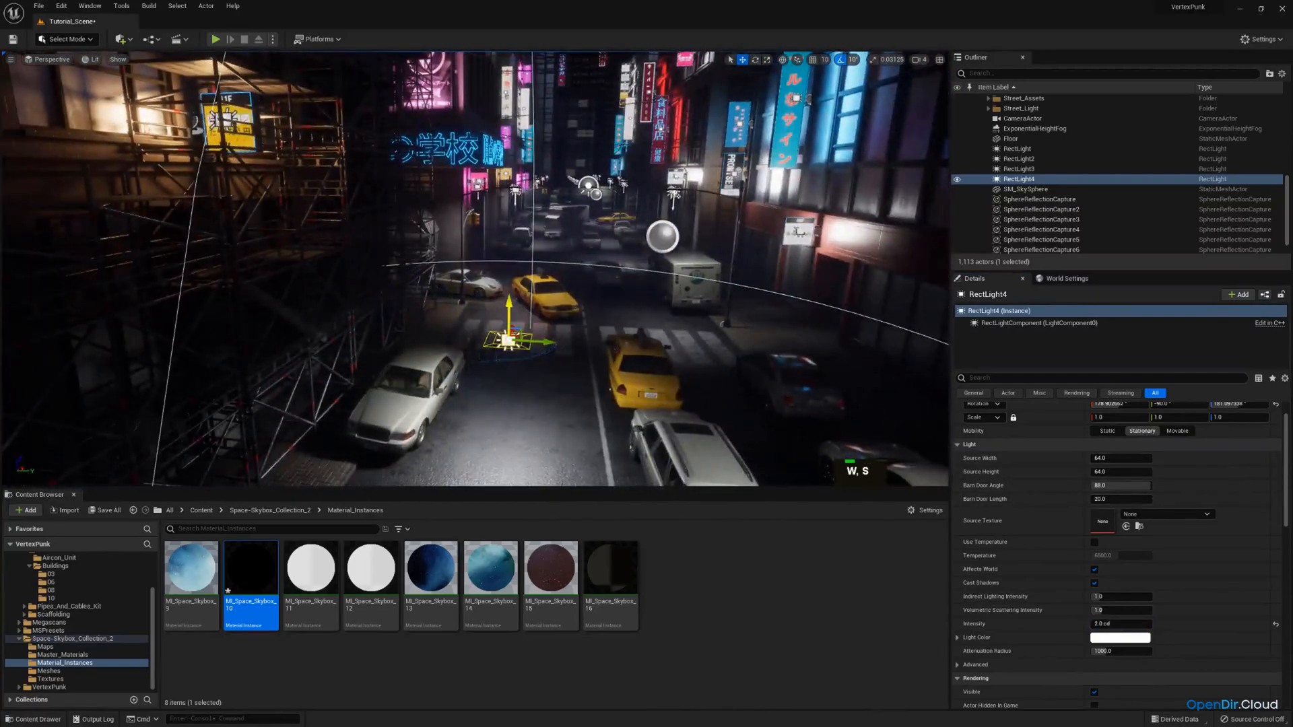
Raise the new Rect Light higher above the street and set its Volumetric Scattering Intensity to 4.
drag(508, 304, 509, 236)
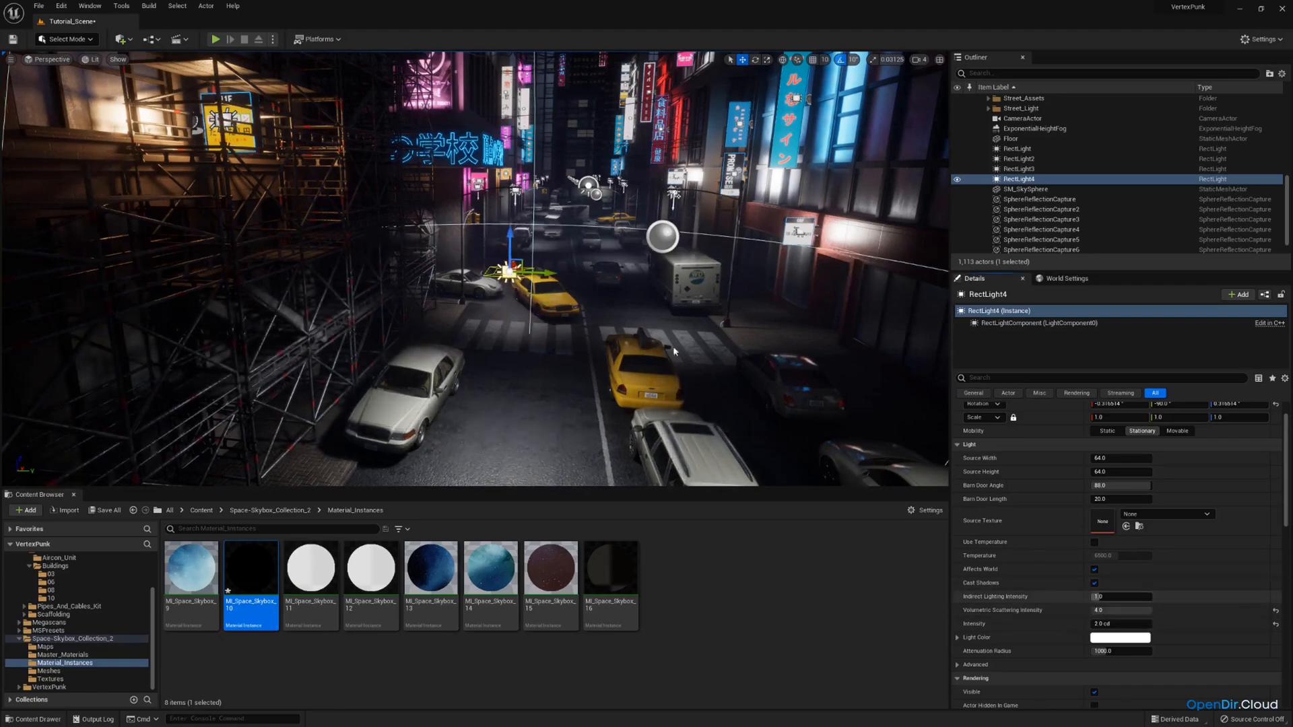
key(q)
right_drag(582, 336, 677, 370)
key(a)
key(e)
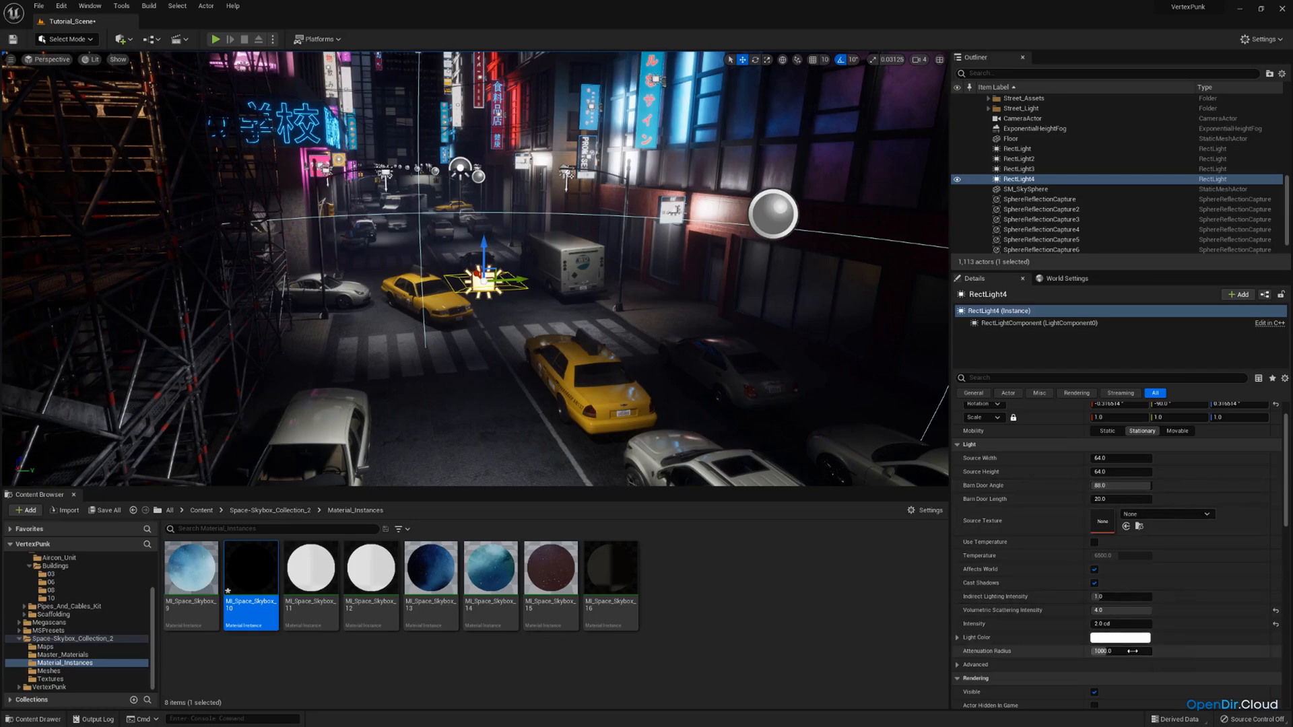
Reduce the Rect Light's Attenuation Radius to about 566 and check its reach from street level.
drag(1131, 651, 1098, 650)
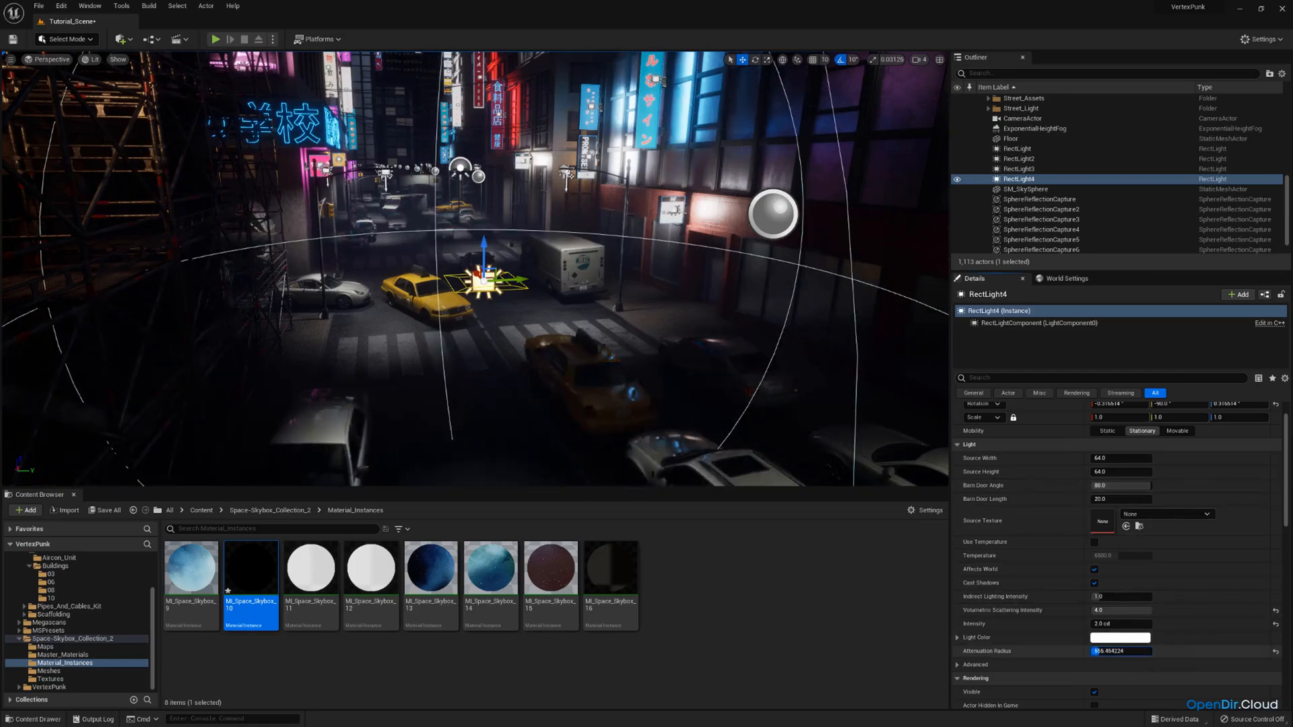
right_drag(671, 362, 664, 320)
key(w)
key(q)
right_drag(517, 159, 517, 159)
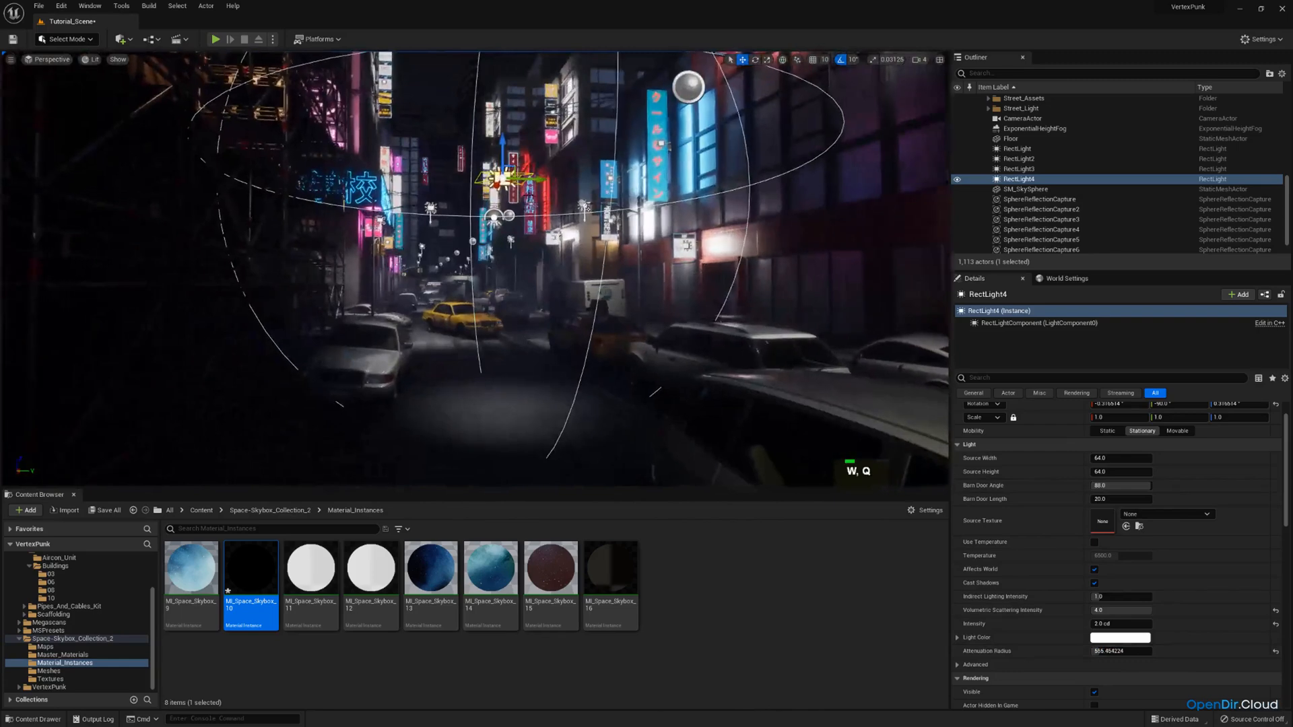
Set the Rect Light's Volumetric Scattering Intensity to 8 and inspect the haze around the intersection.
click(1117, 610)
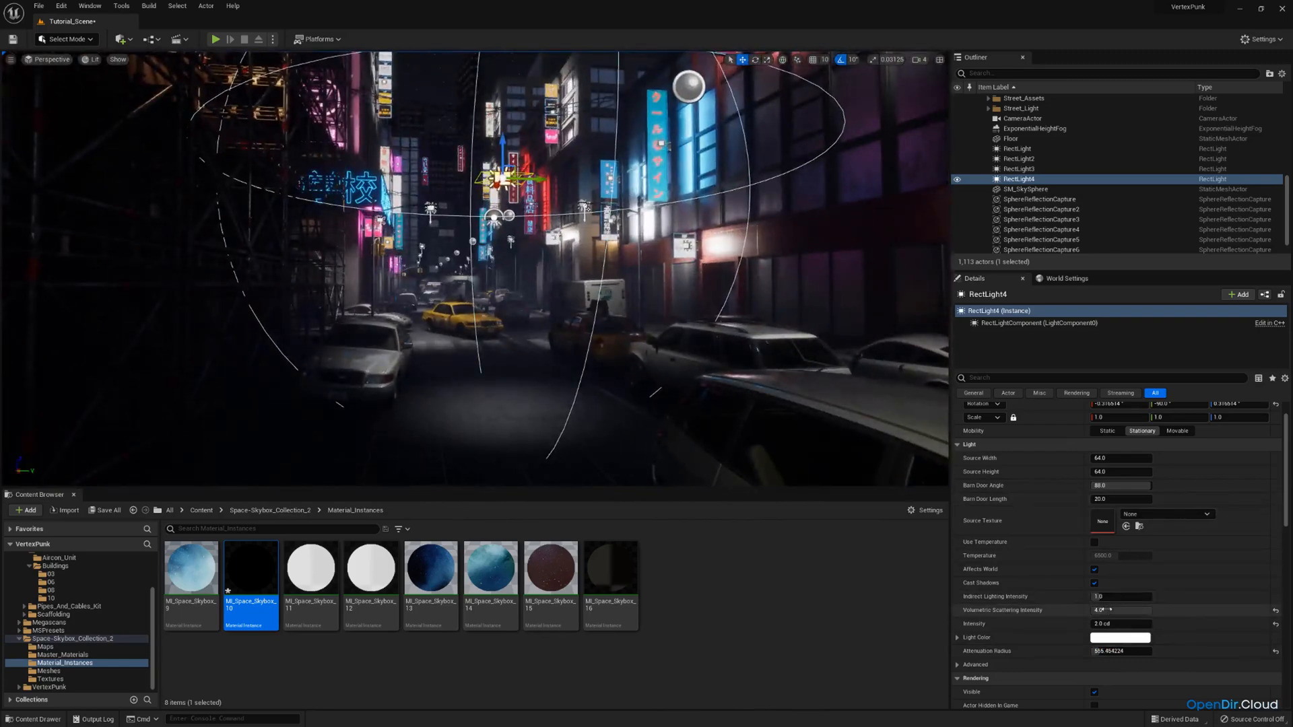
text(8)
key(Return)
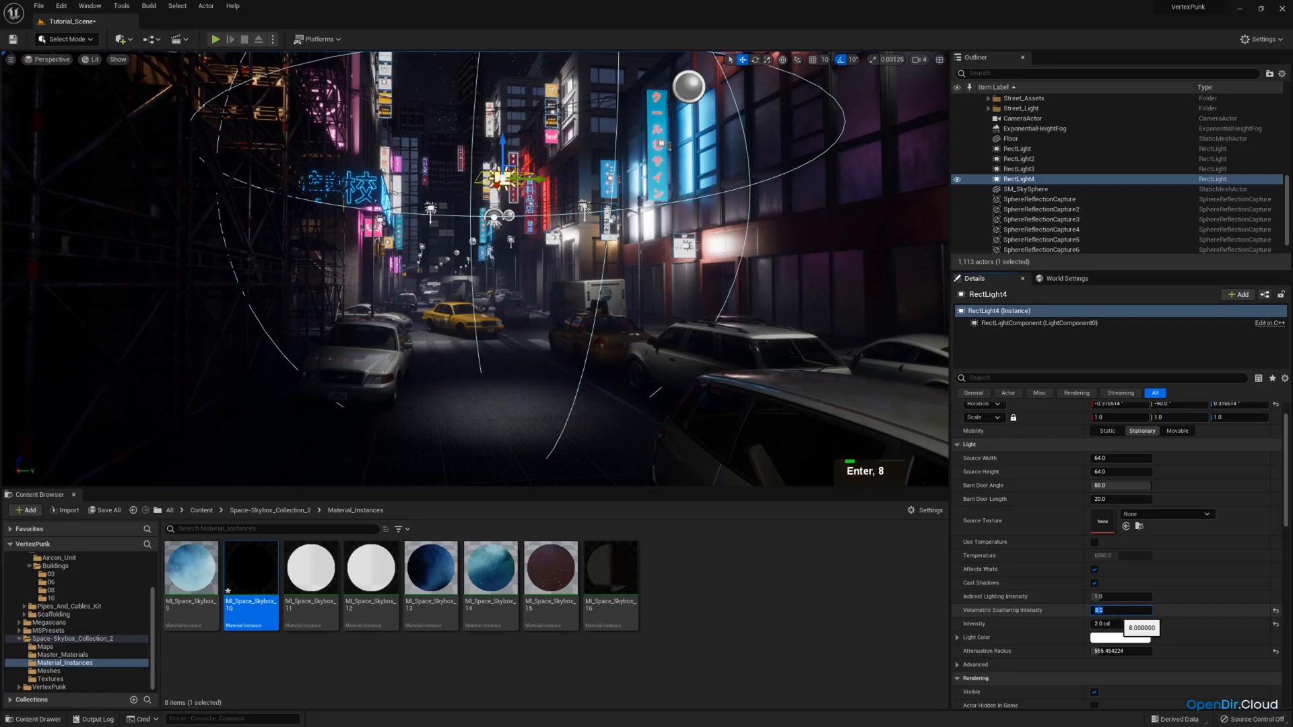
key(w)
right_drag(740, 337, 741, 336)
key(e)
key(a)
key(s)
key(d)
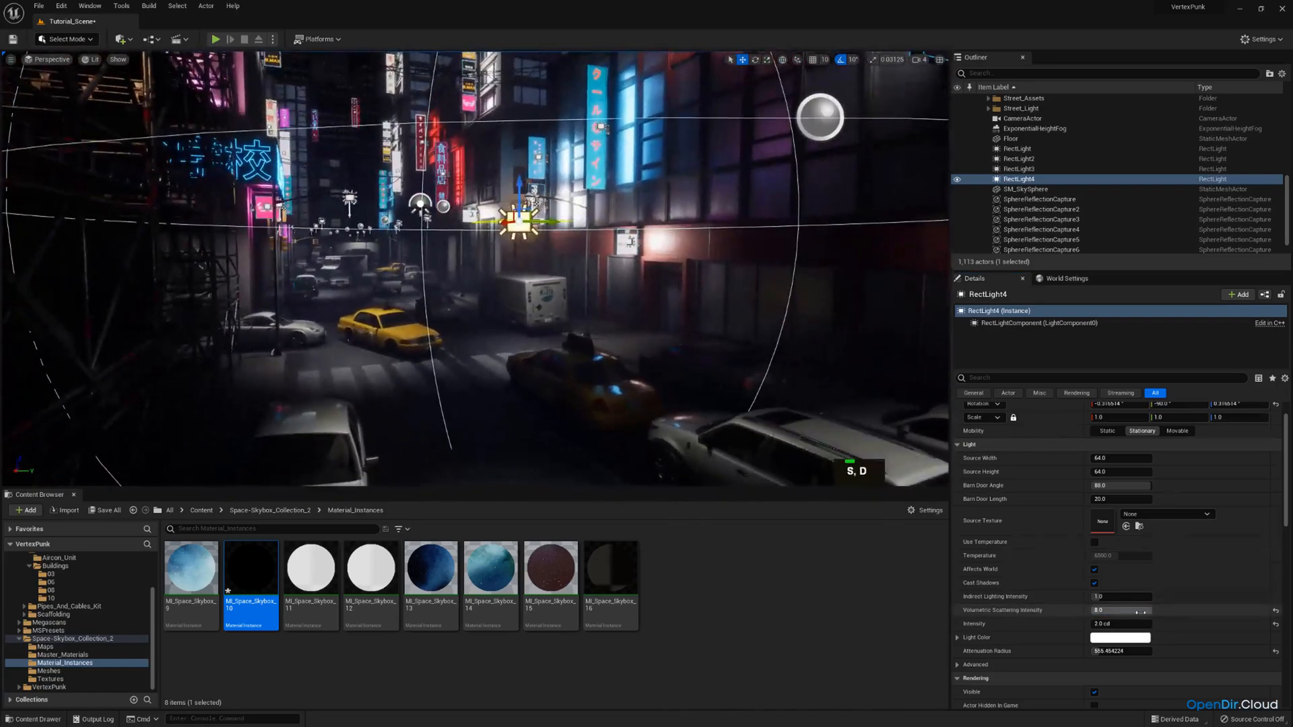
Set the Rect Light's Volumetric Scattering Intensity to 100.
click(1139, 611)
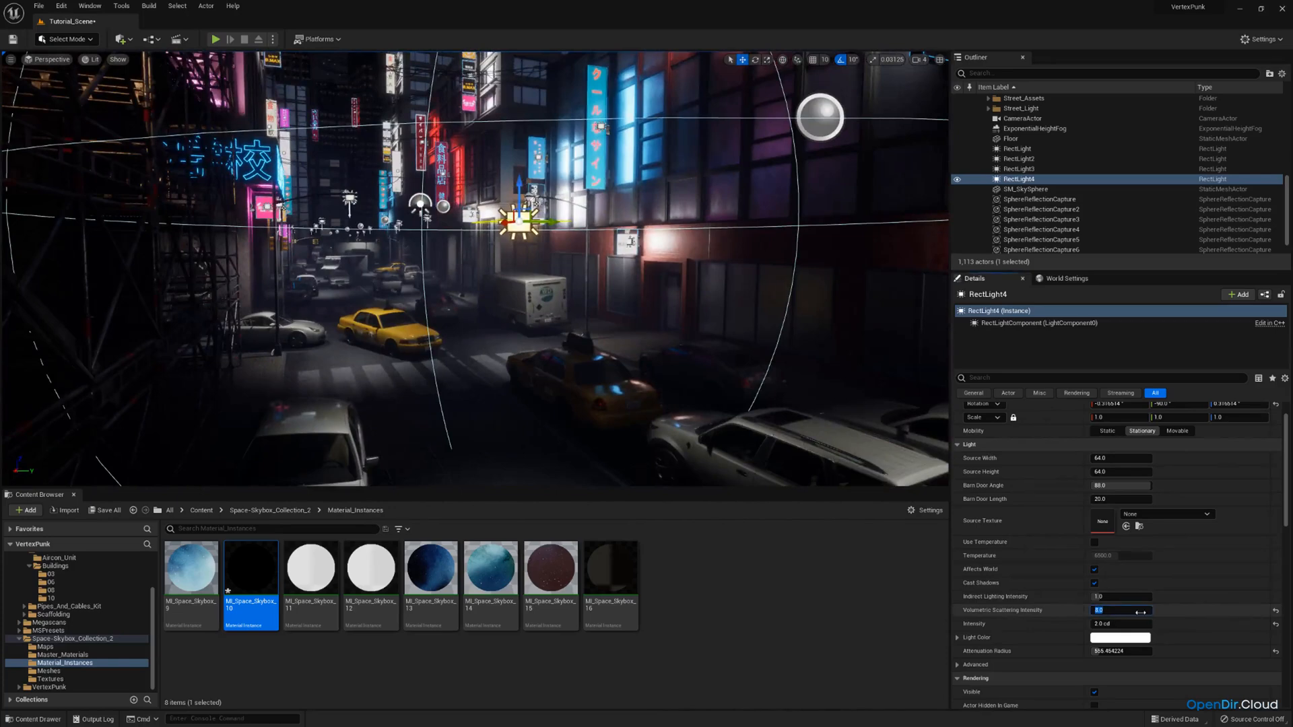
text(100)
key(Return)
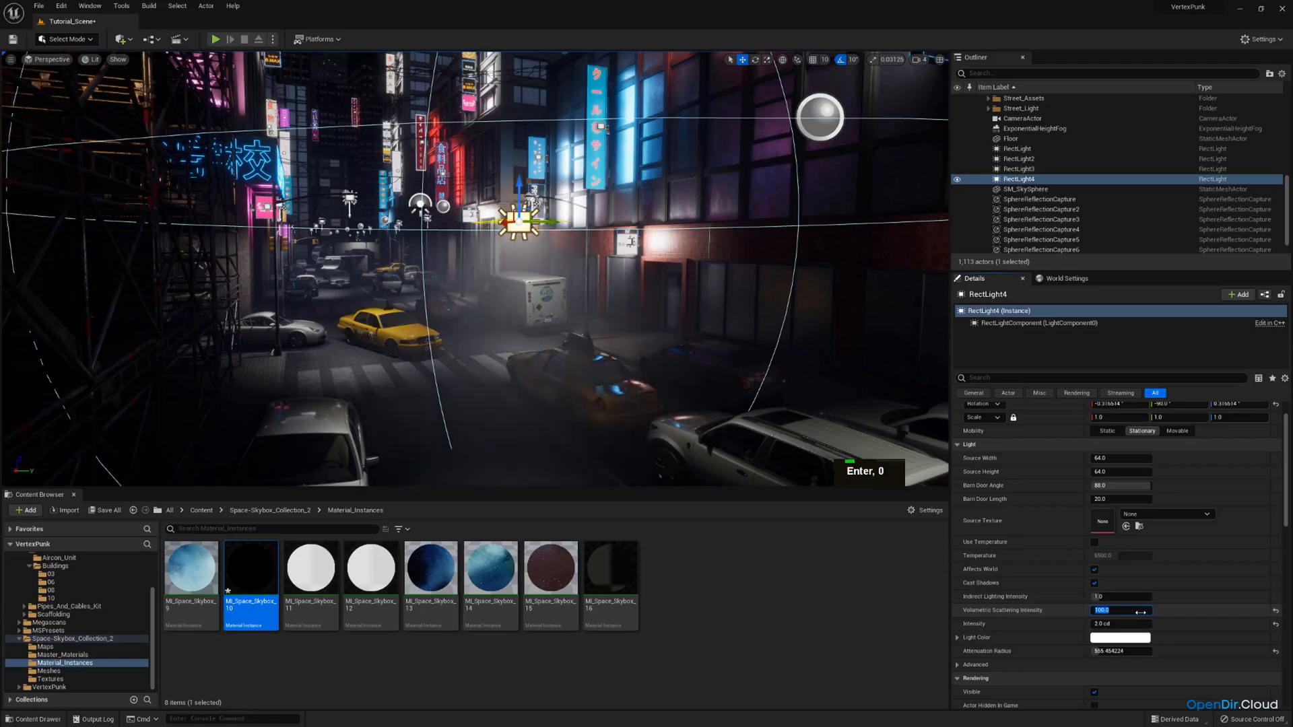
Raise the Rect Light farther above the intersection and examine its fog glow from different angles.
right_drag(560, 229, 384, 249)
key(w)
key(a)
mouse_move(522, 253)
right_down()
mouse_move(553, 253)
mouse_move(522, 253)
right_up()
key(e)
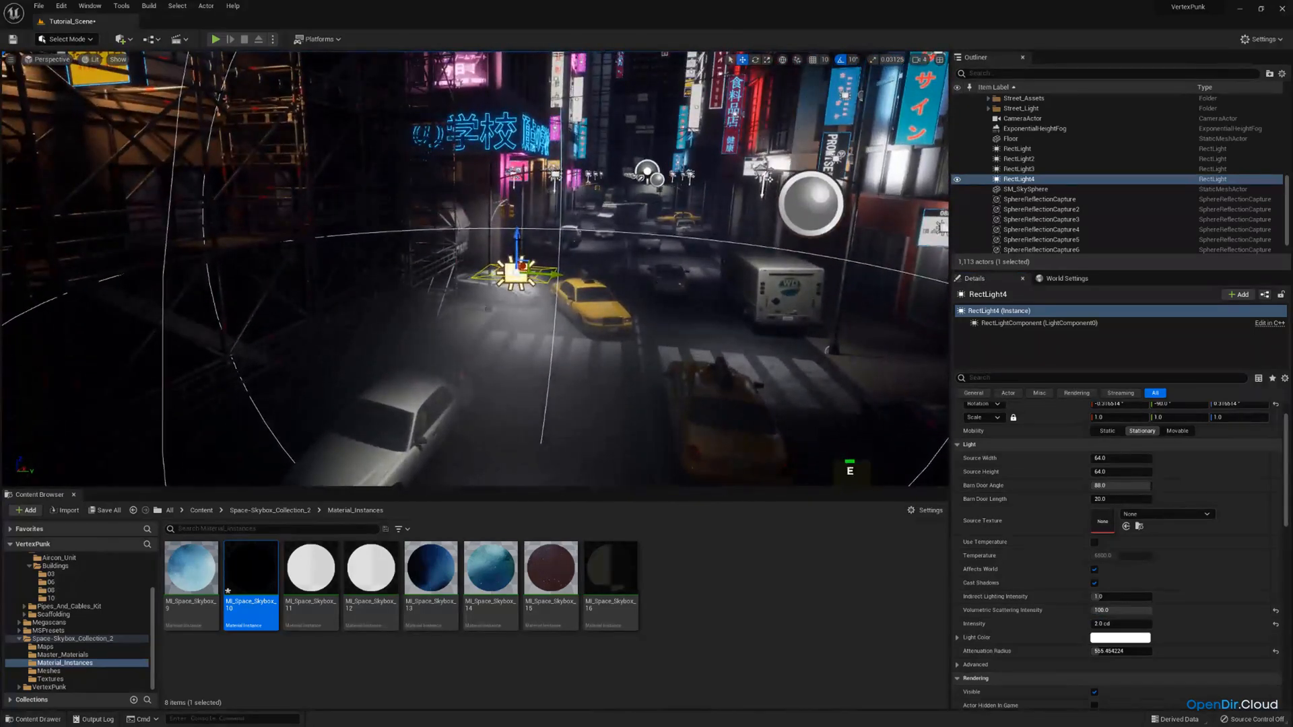
drag(520, 234, 524, 185)
key(w)
right_drag(528, 151, 748, 162)
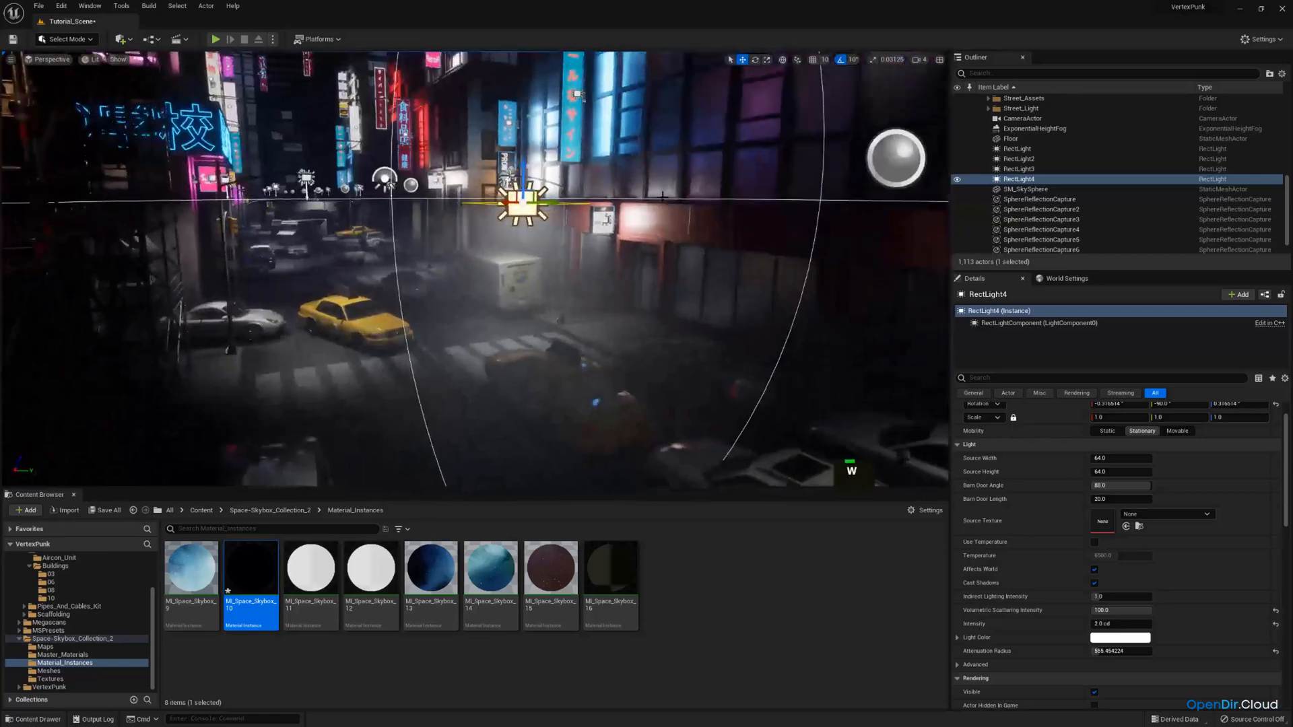
Delete the Rect Light over the intersection and return to piloting the CameraActor.
key(Delete)
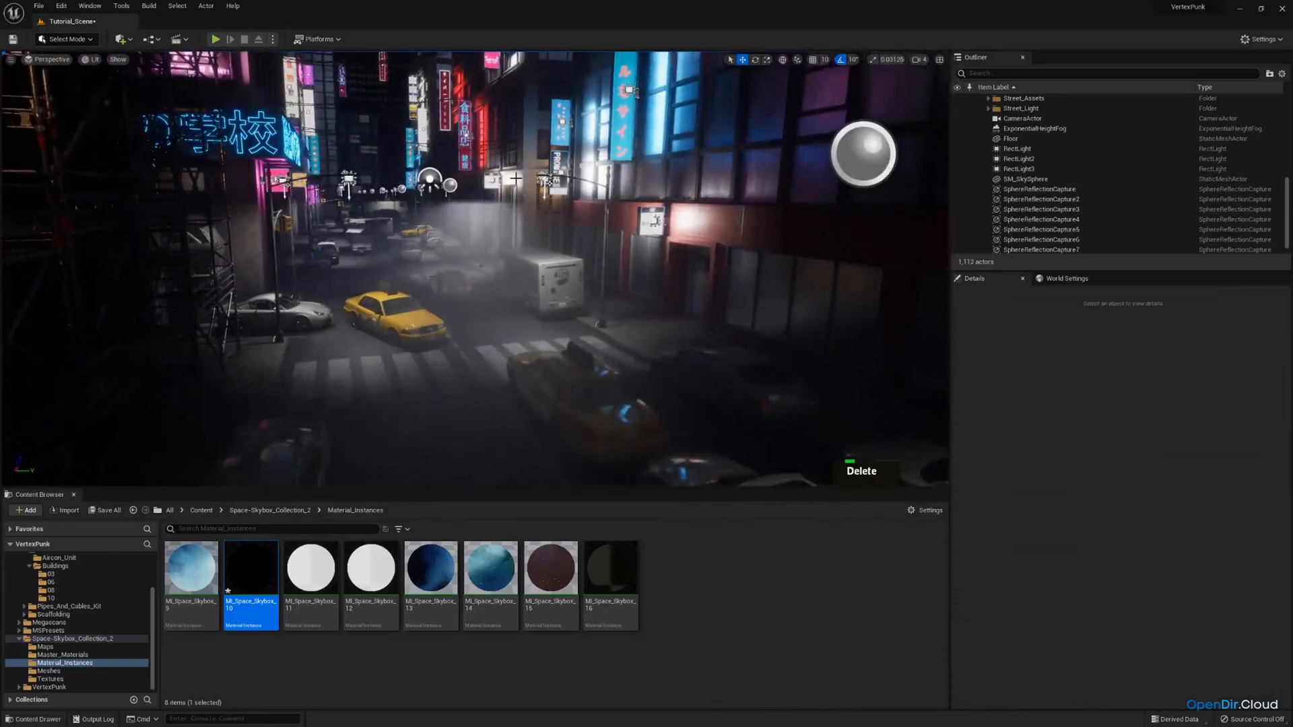
key(d)
click(51, 60)
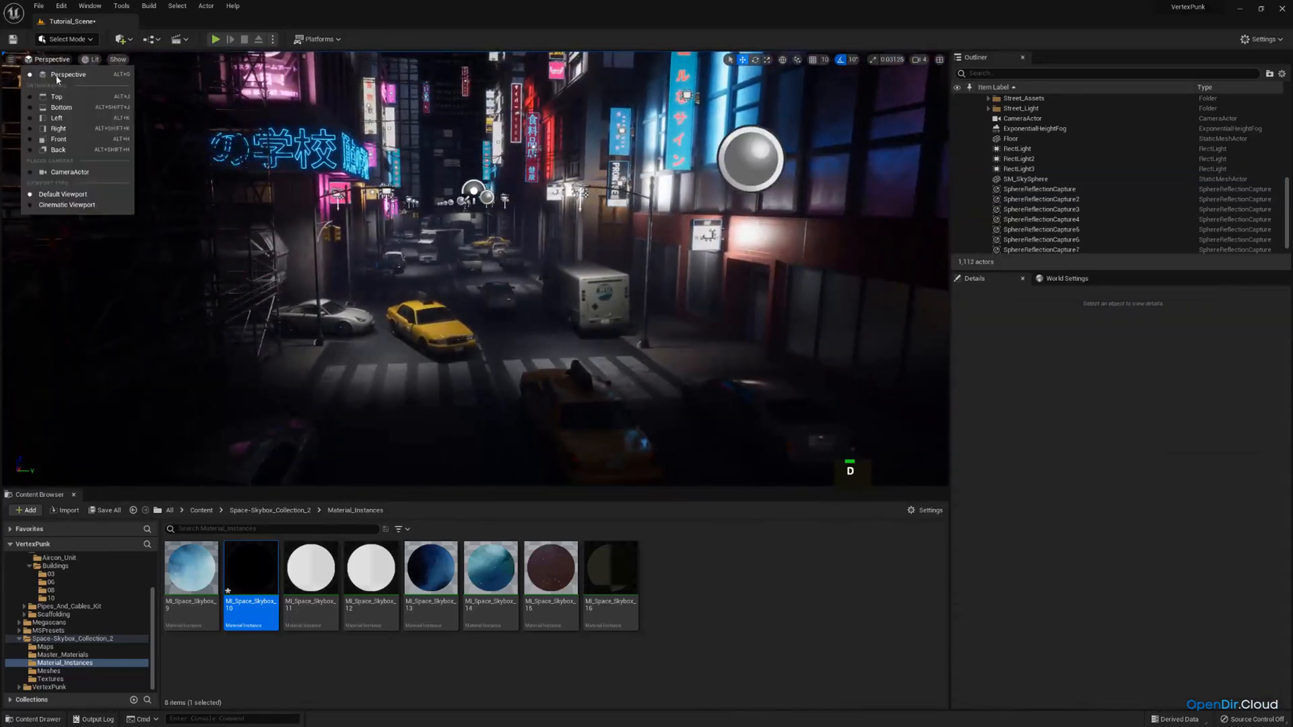
click(73, 172)
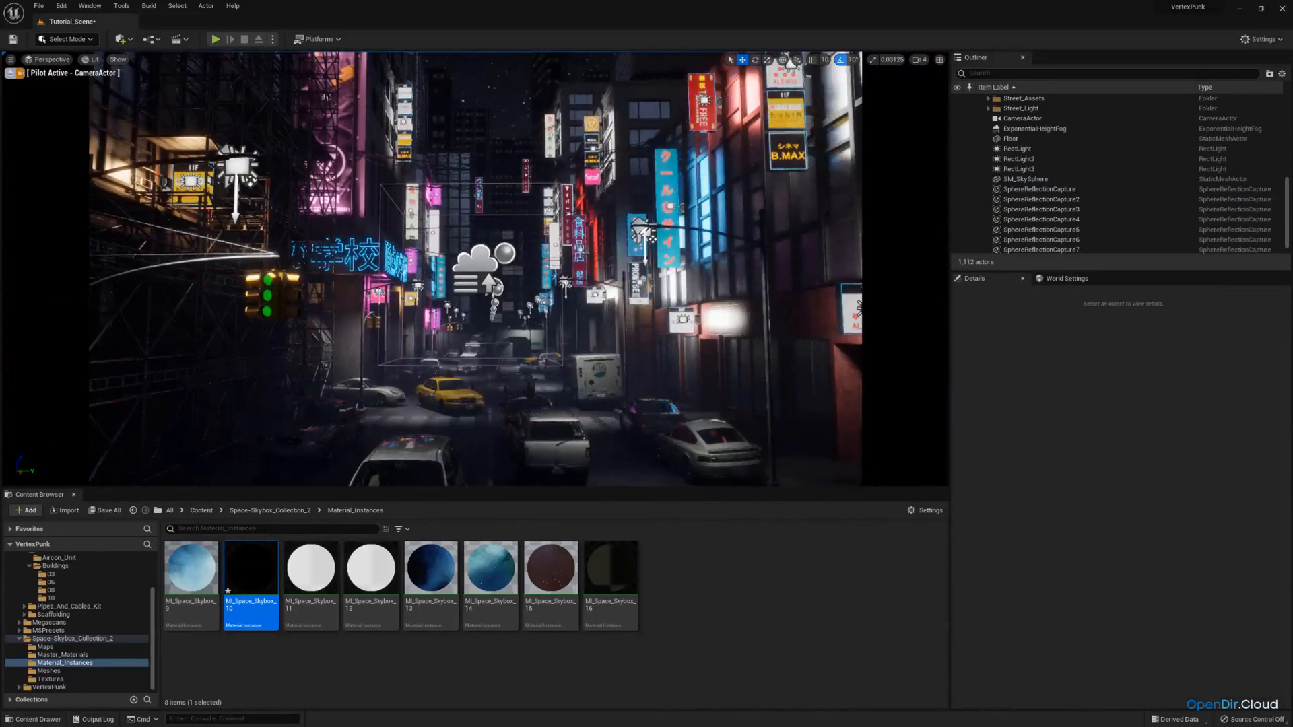
Select the street light nearest the camera, open its Street_Light blueprint and select the SpotLight component.
click(643, 230)
key(g)
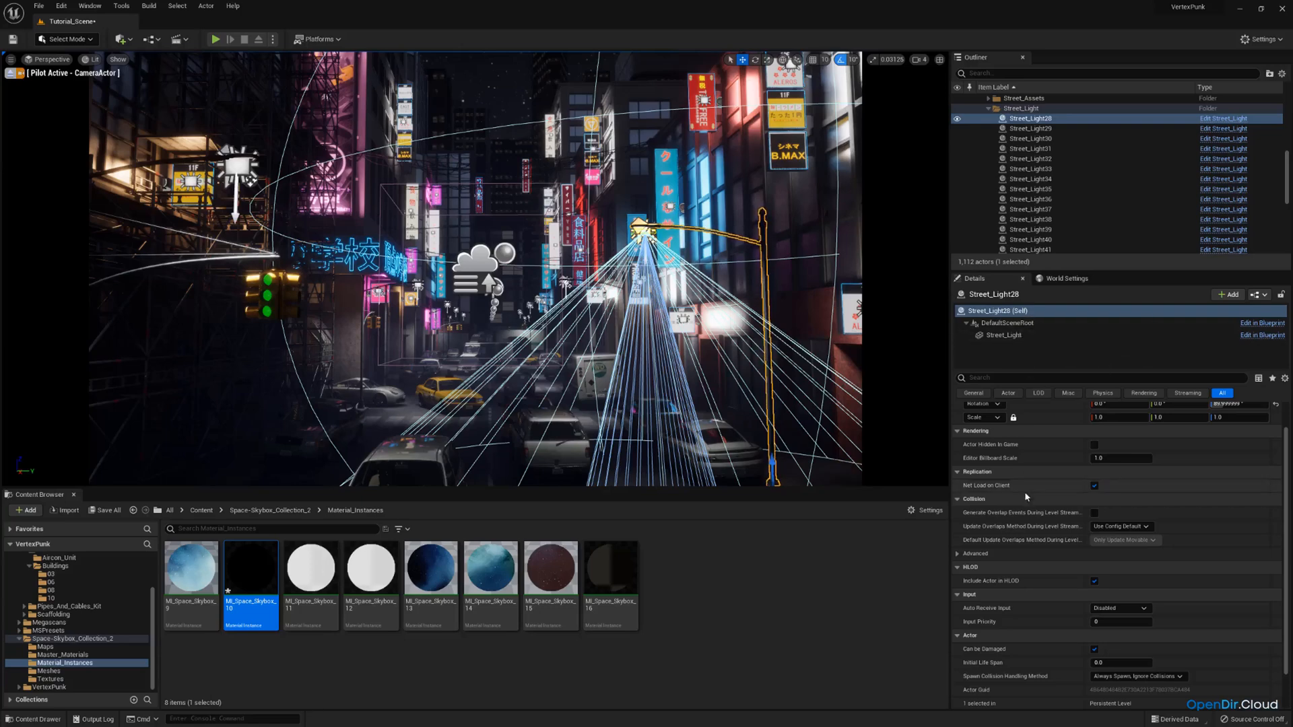
scroll(1025, 497, down, 2)
scroll(1025, 496, up, 3)
key(g)
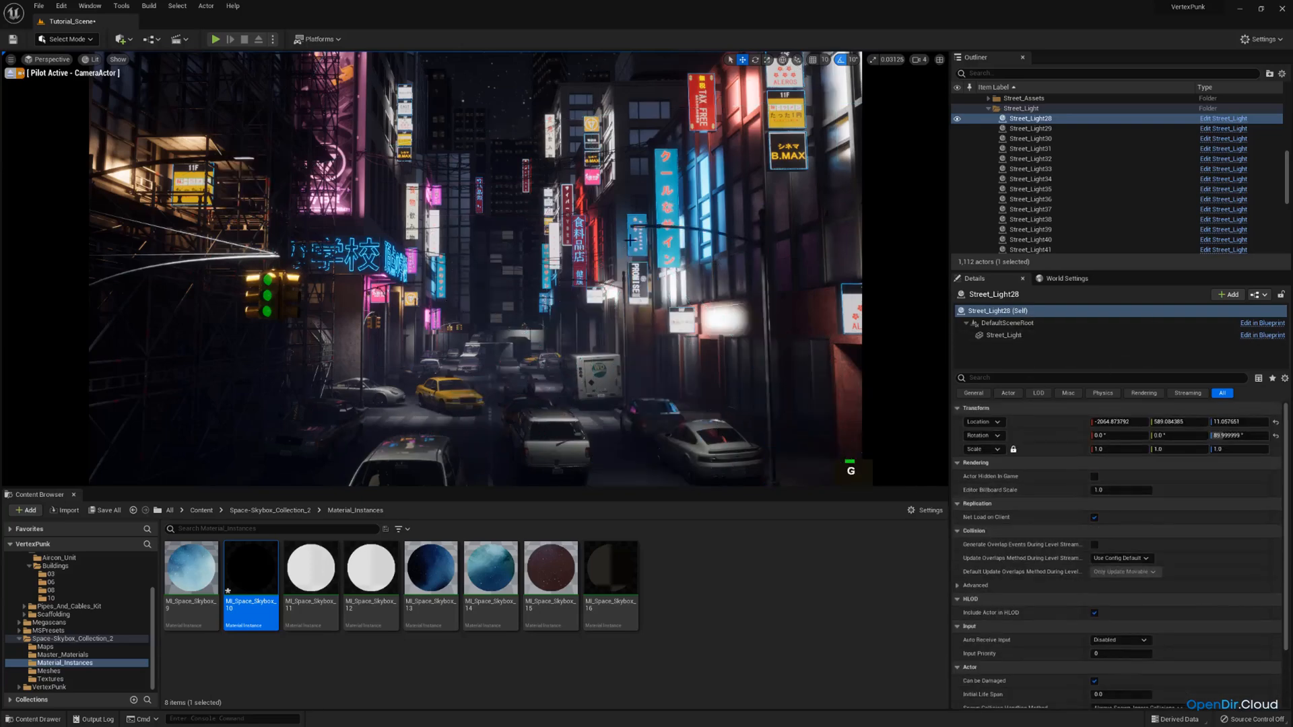
key(g)
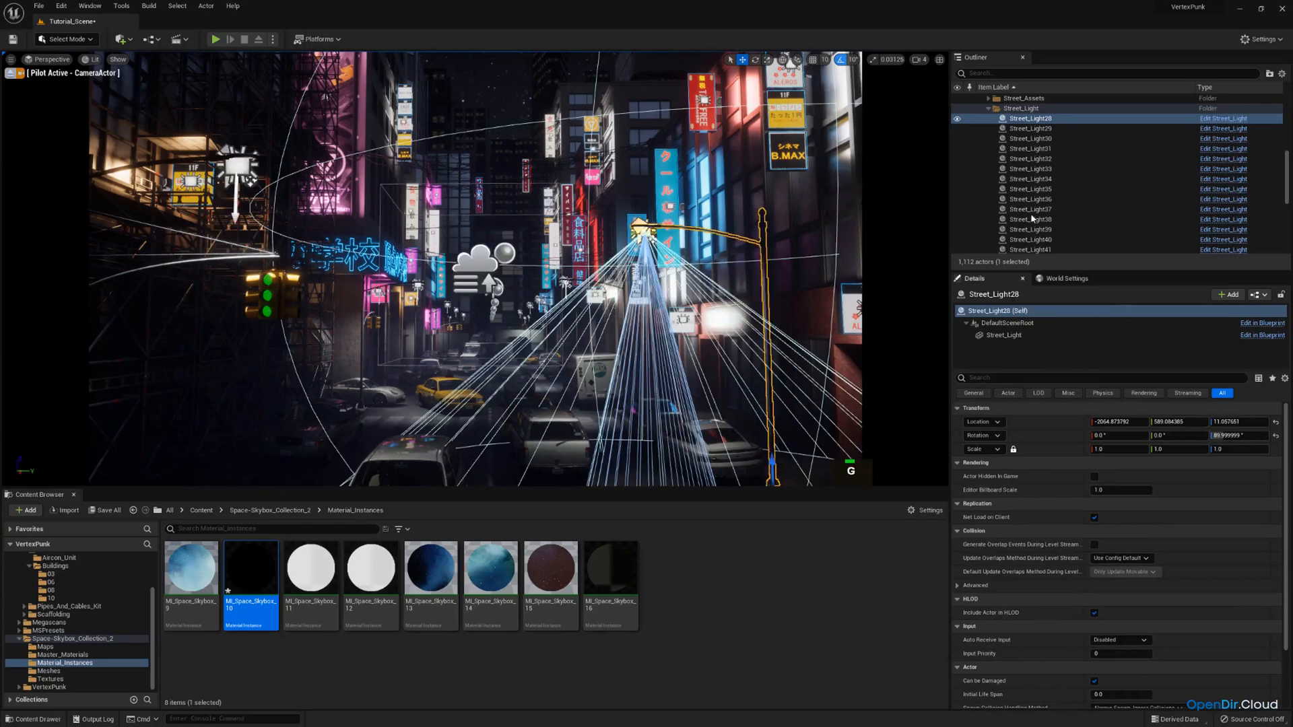
click(1225, 124)
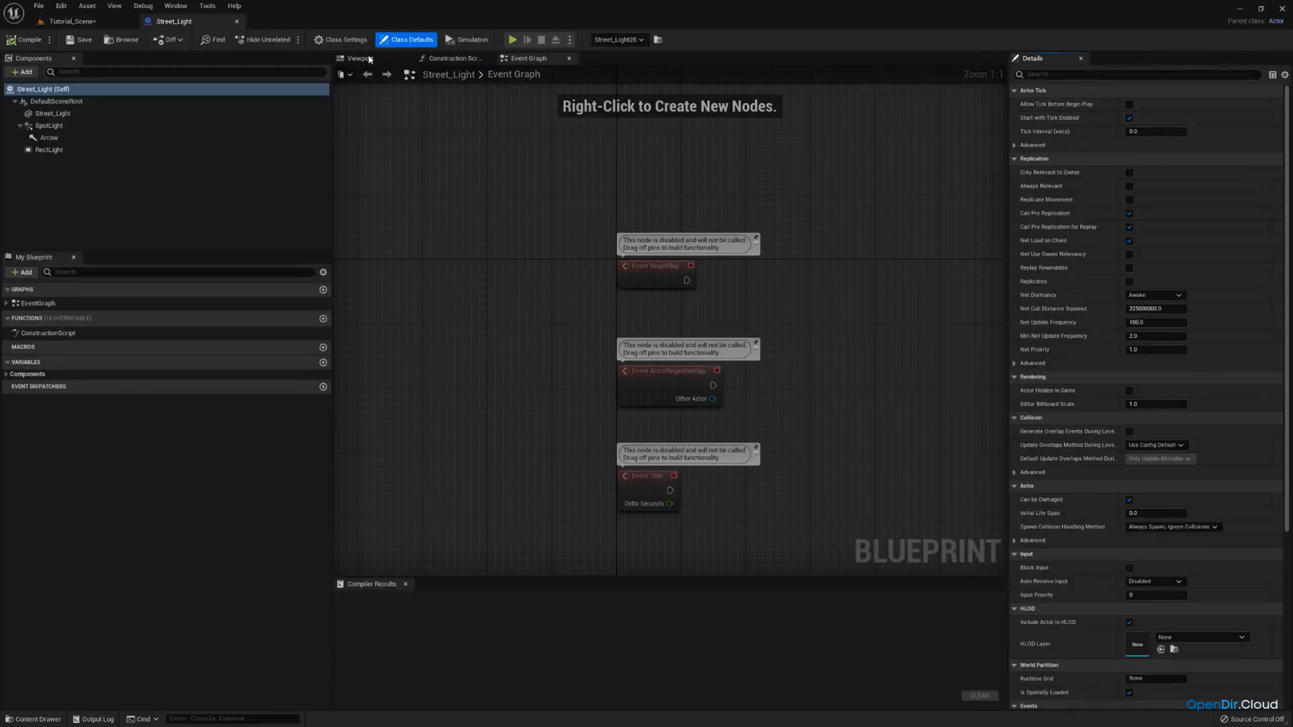
click(50, 126)
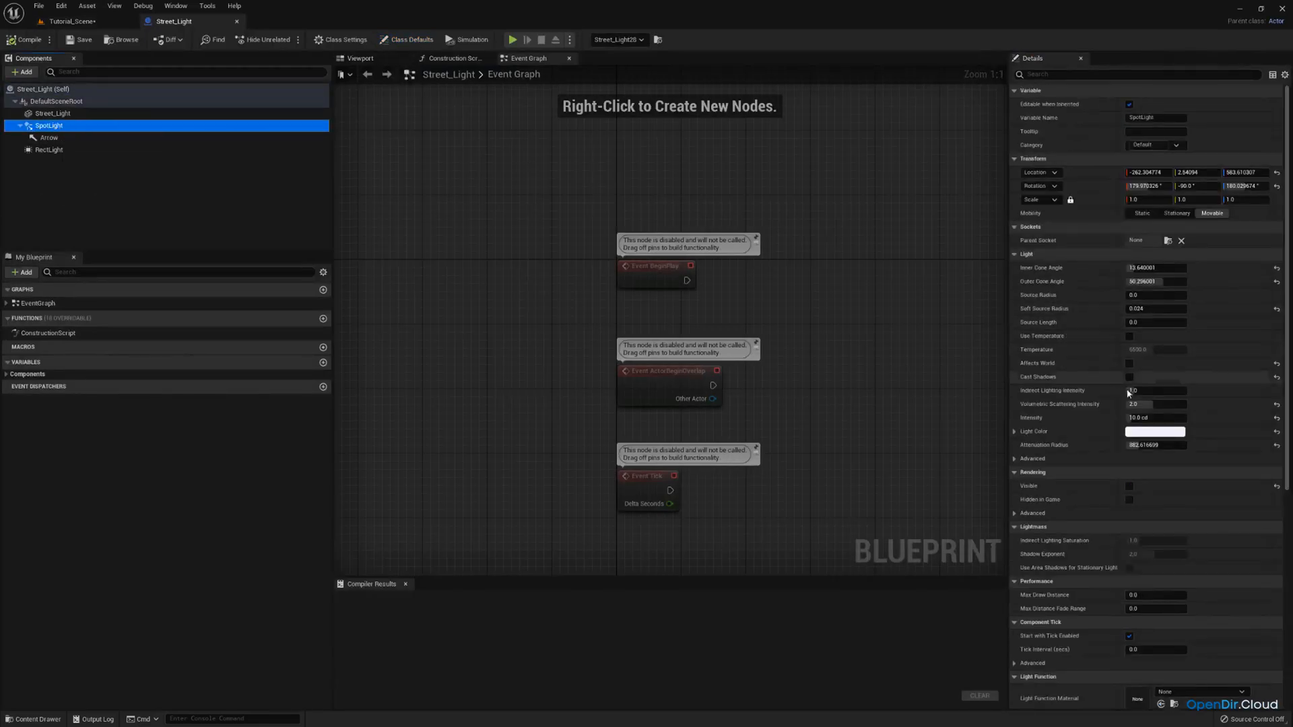
Set the SpotLight's Volumetric Scattering Intensity to 5, compile and save the blueprint, and check the level.
click(1152, 403)
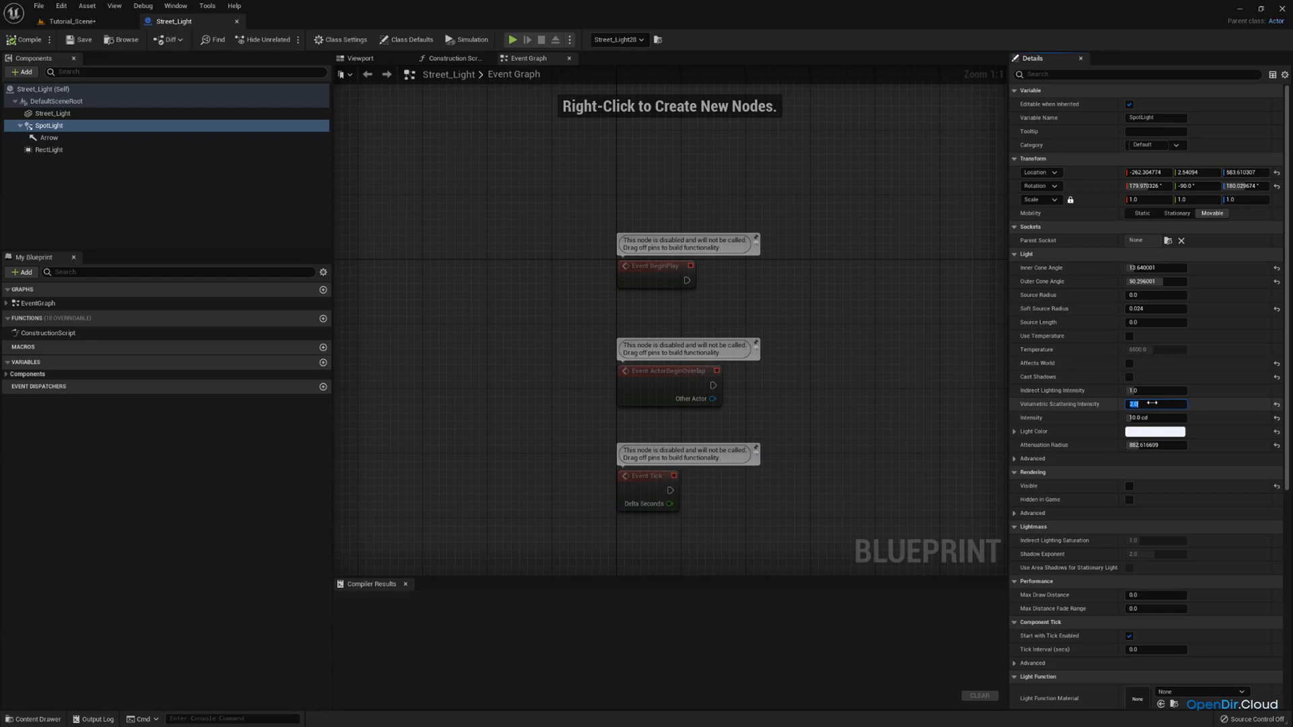
key(Return)
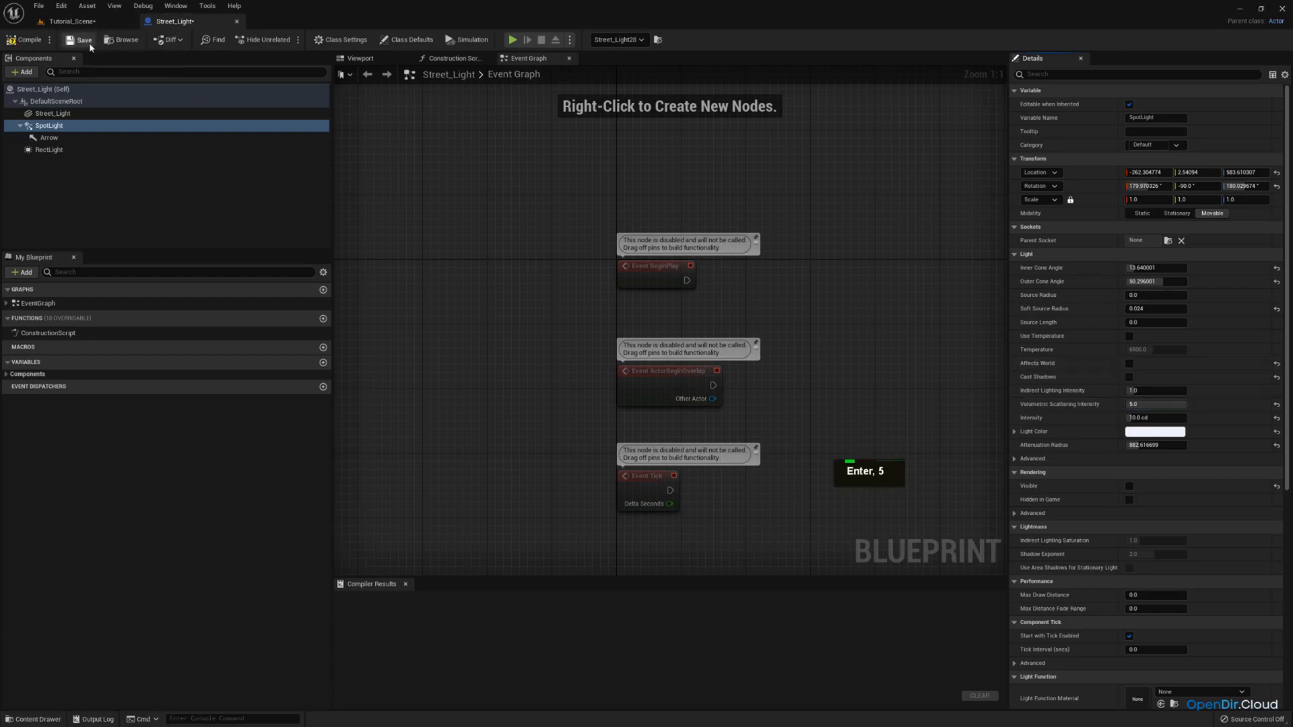
click(90, 45)
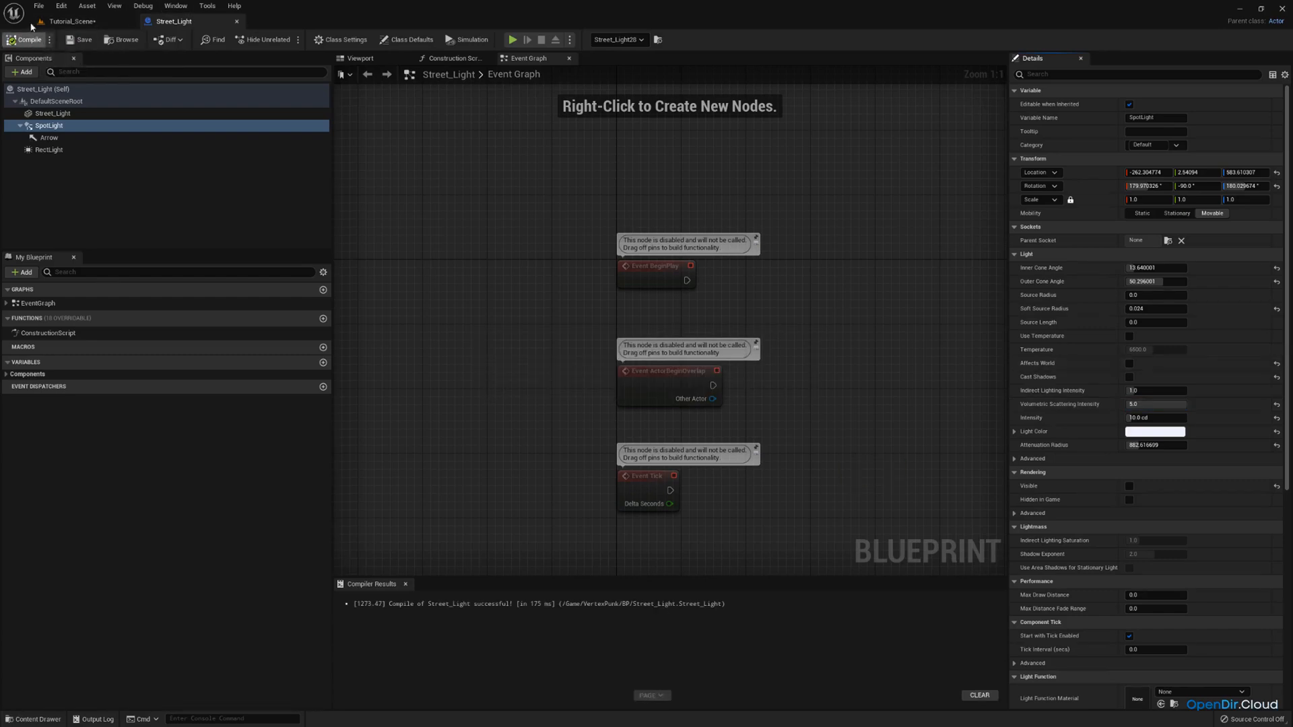
click(93, 25)
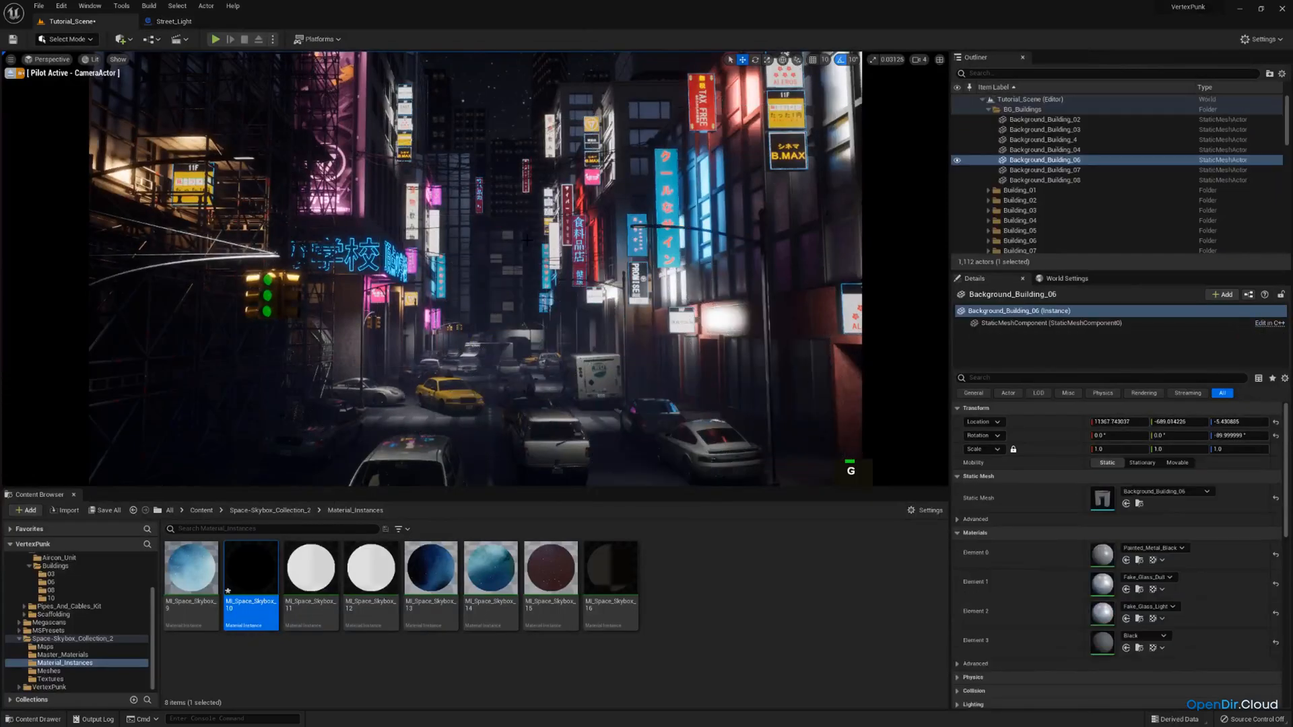
Set the Street_Light blueprint's SpotLight Volumetric Scattering Intensity to 15, save the blueprint and return to the level.
click(174, 20)
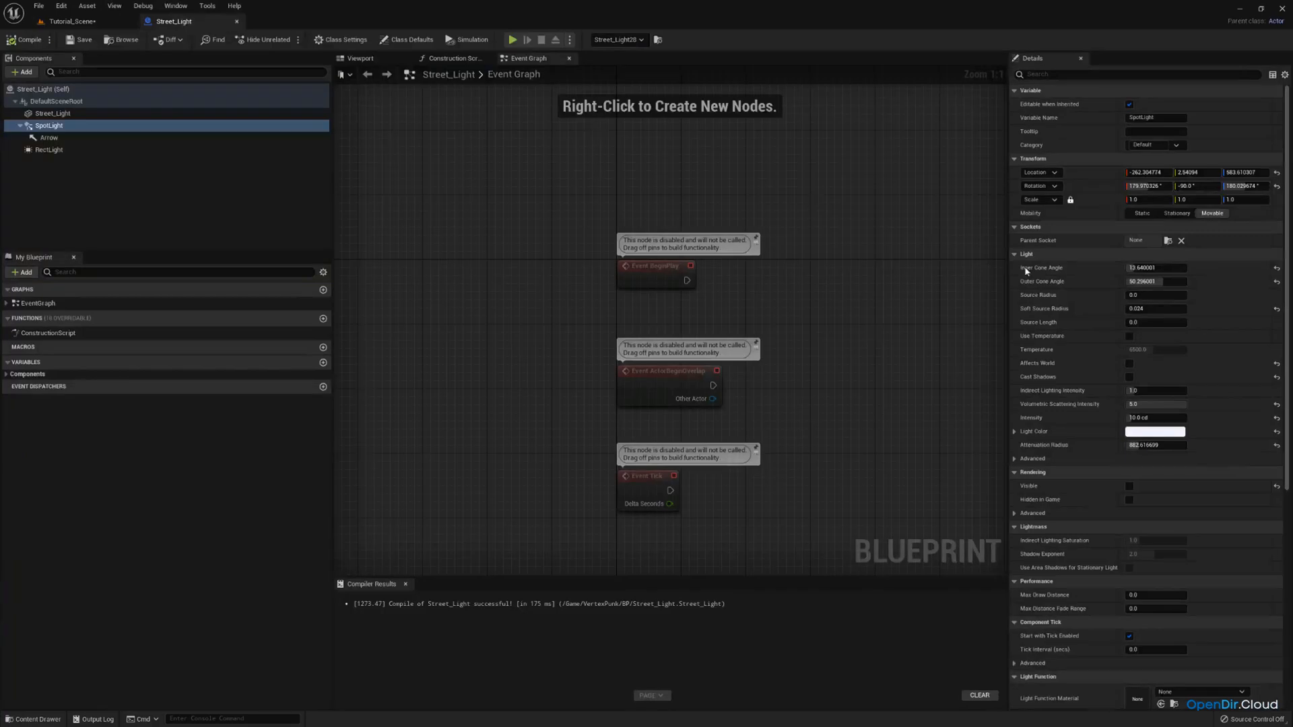
click(1158, 405)
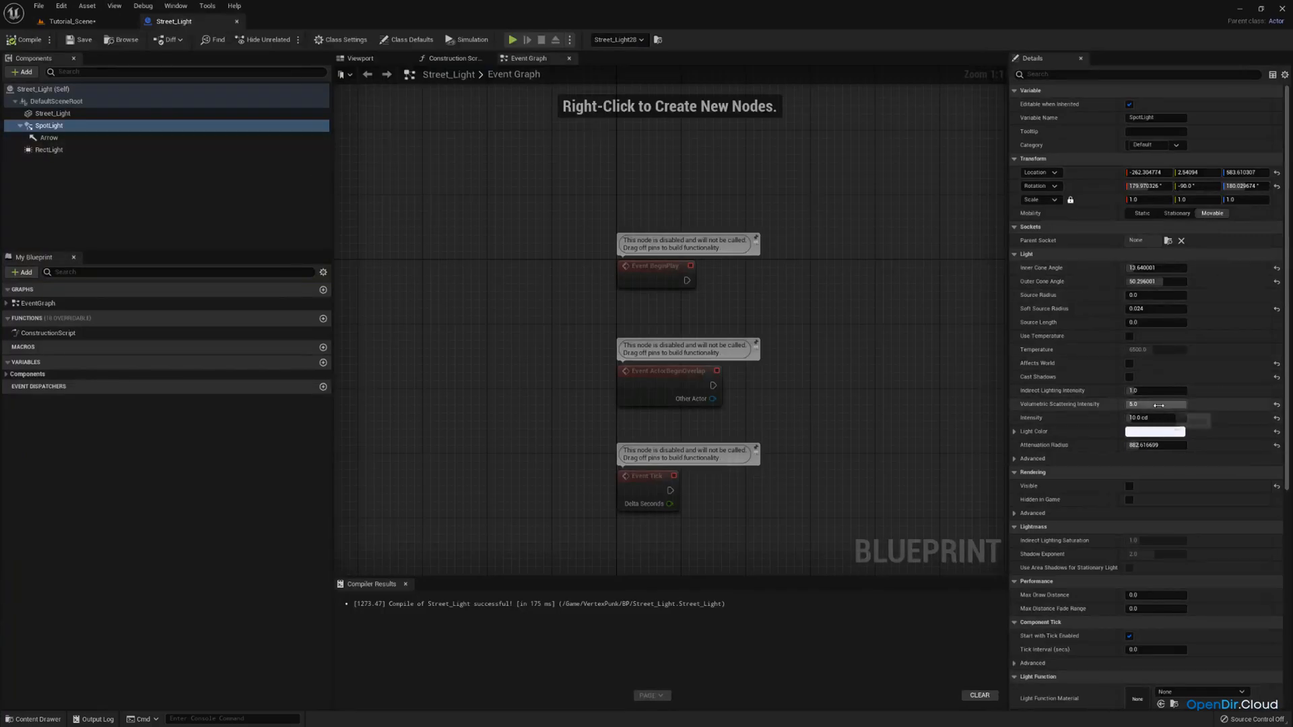
text(15)
key(Return)
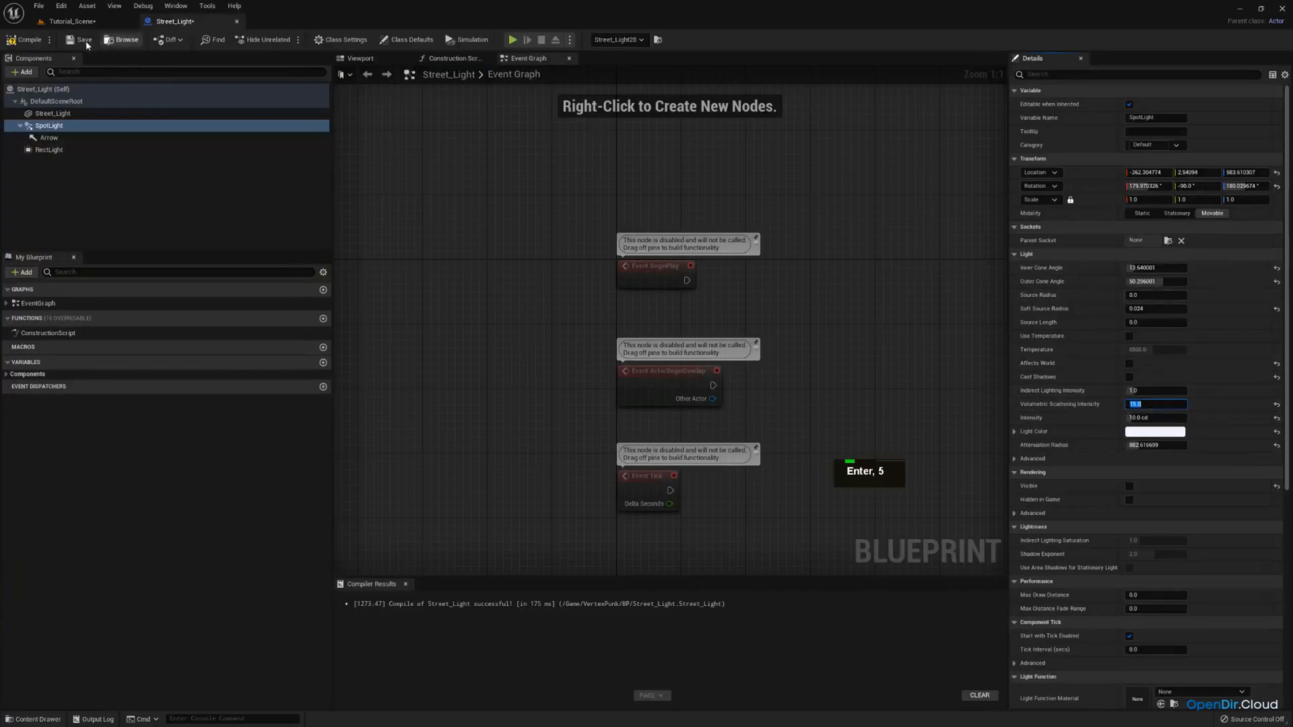
click(94, 21)
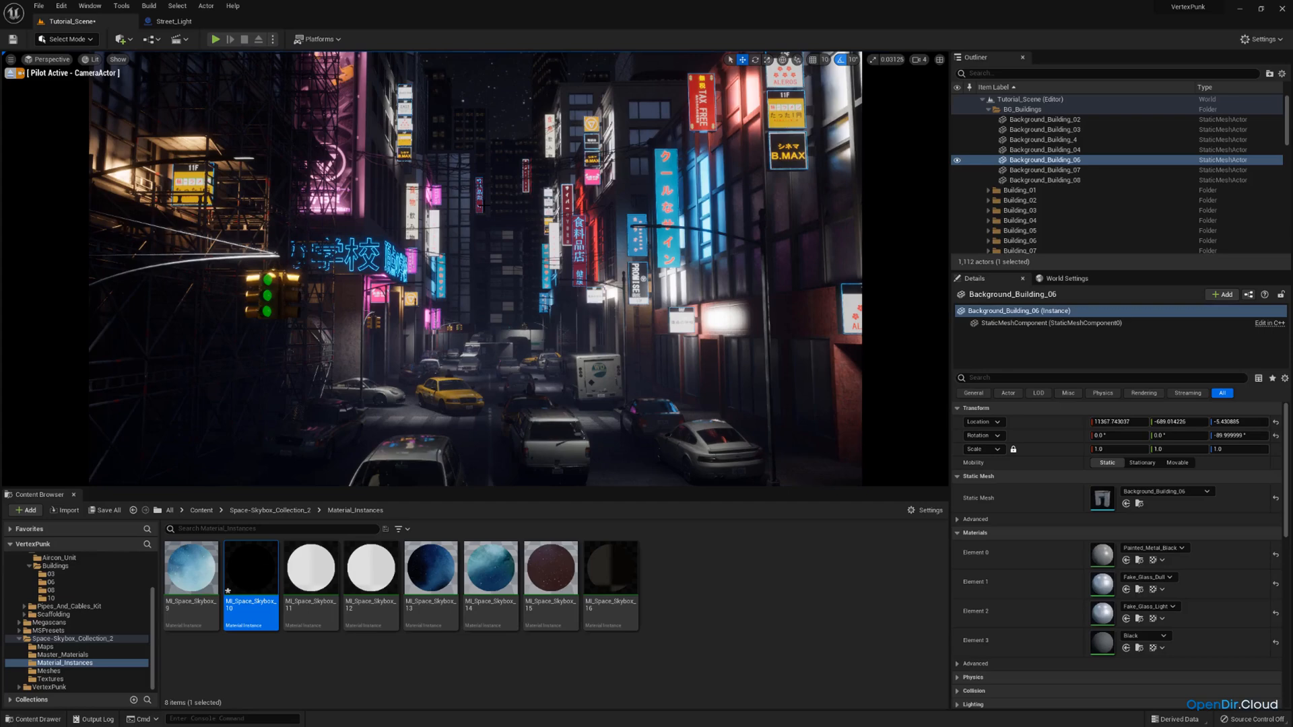
Select the ExponentialHeightFog actor and darken its volumetric fog Albedo color to a Value of about 0.36.
click(988, 109)
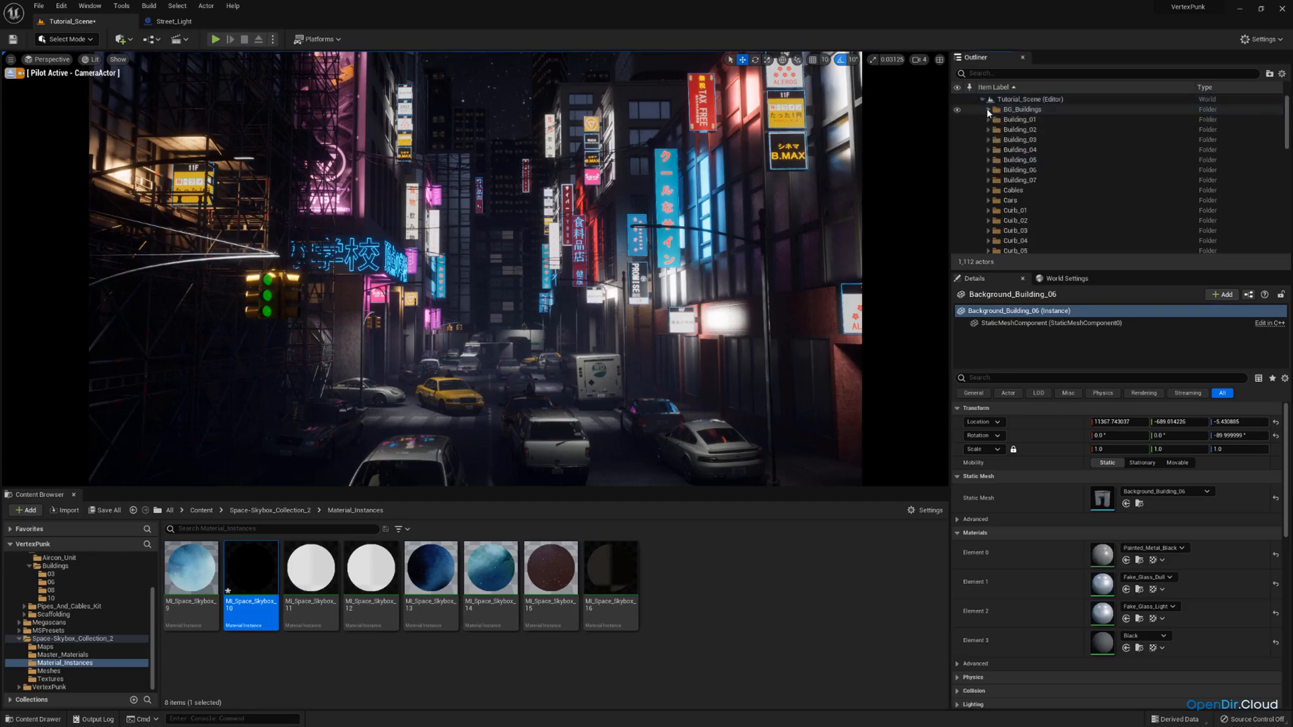
scroll(1012, 170, down, 6)
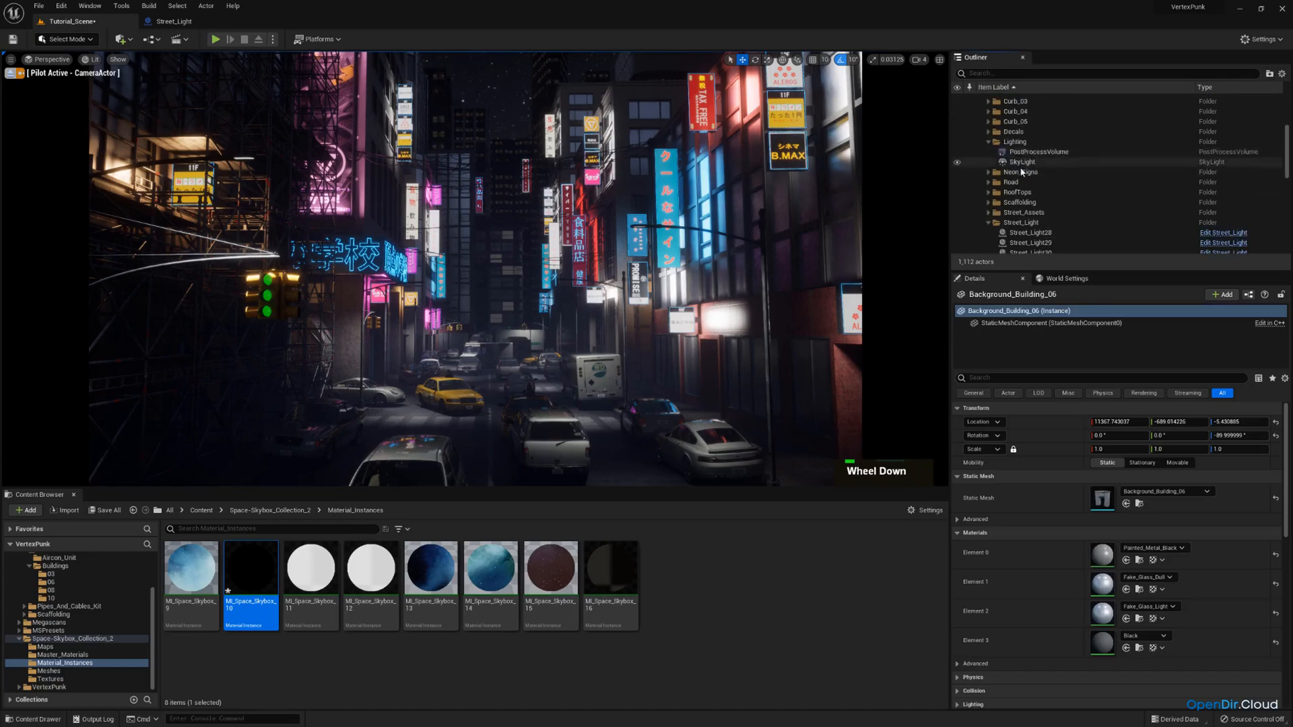
click(988, 158)
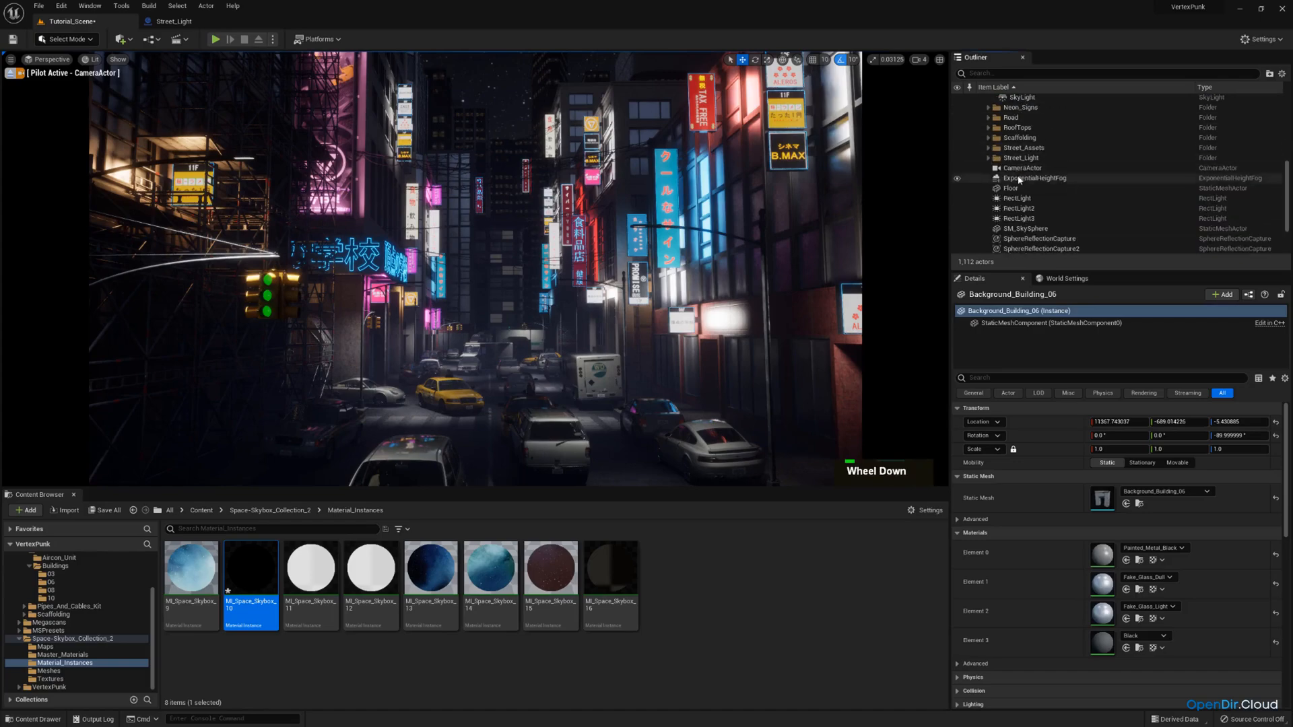
click(1034, 178)
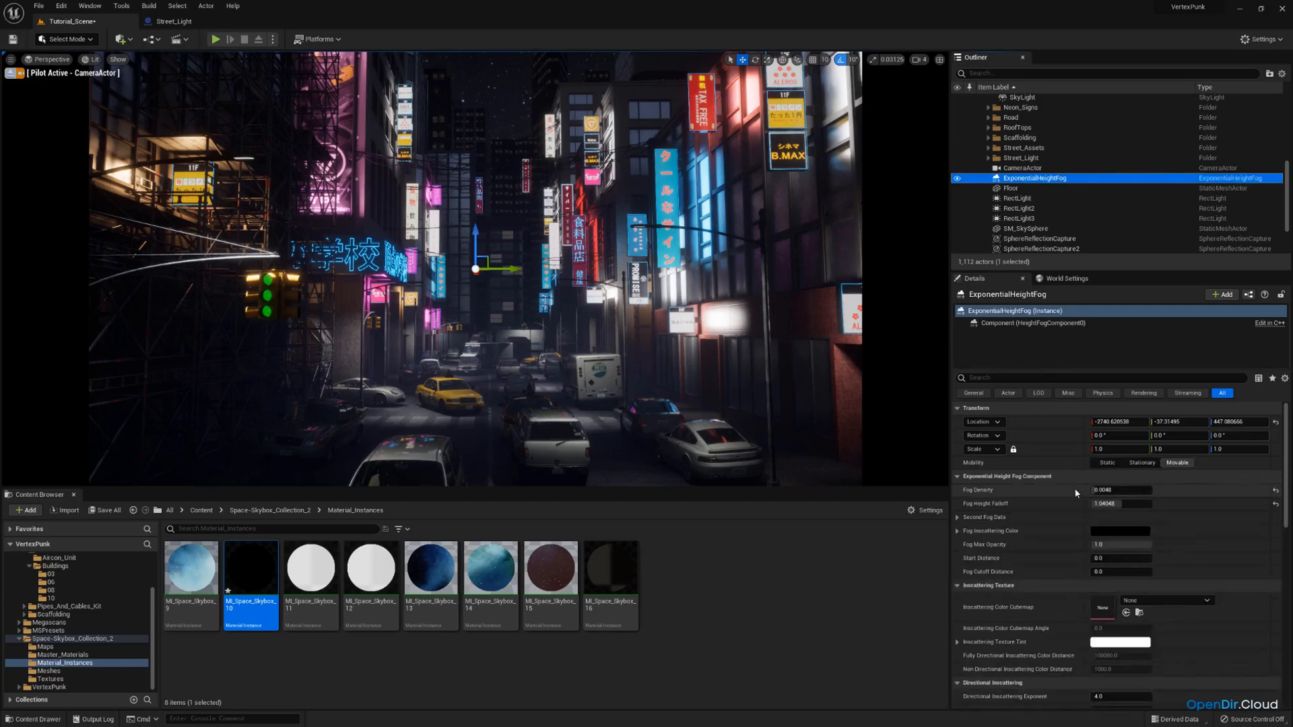
scroll(1062, 499, down, 3)
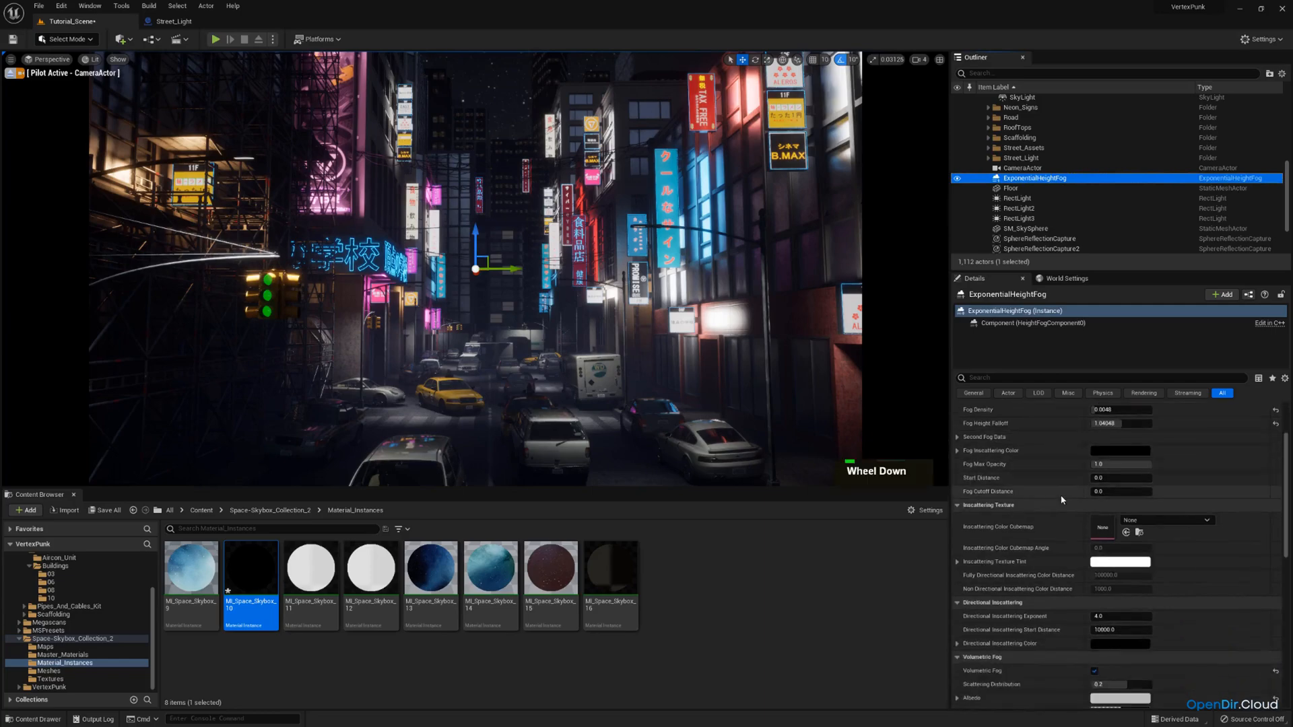
scroll(1057, 501, down, 1)
scroll(1057, 500, up, 1)
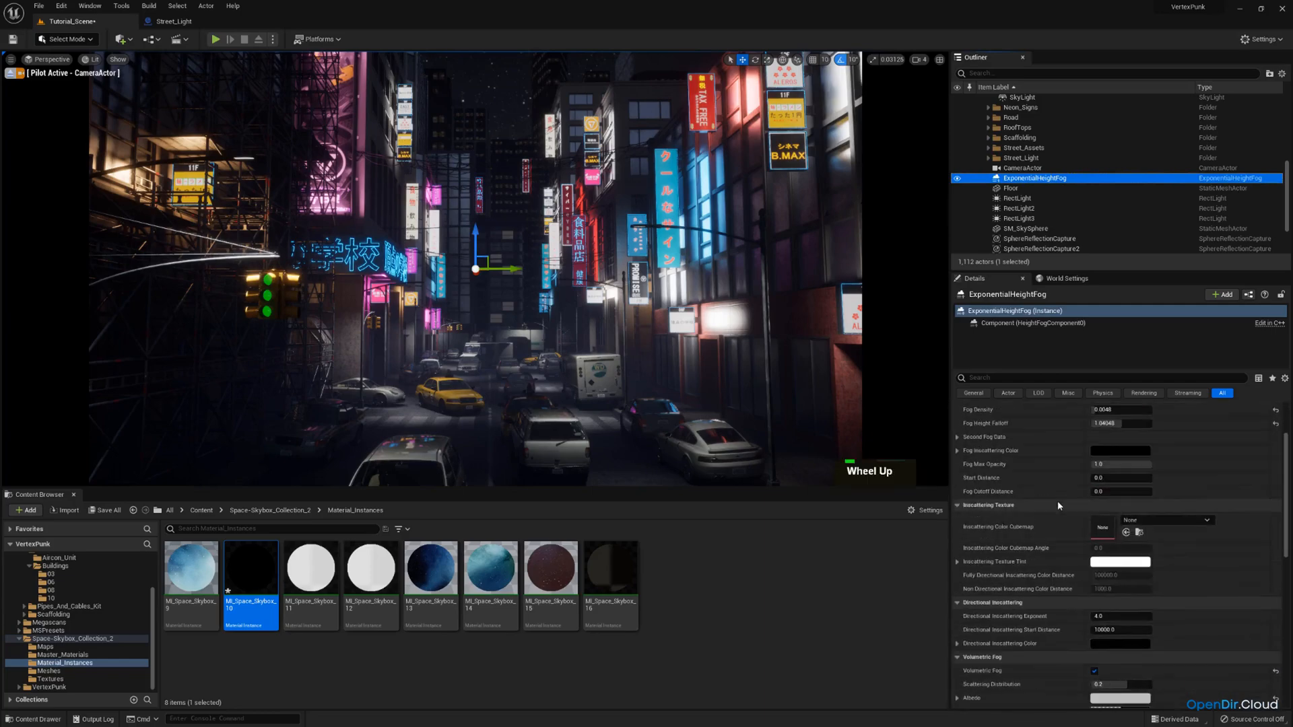
scroll(1044, 549, down, 5)
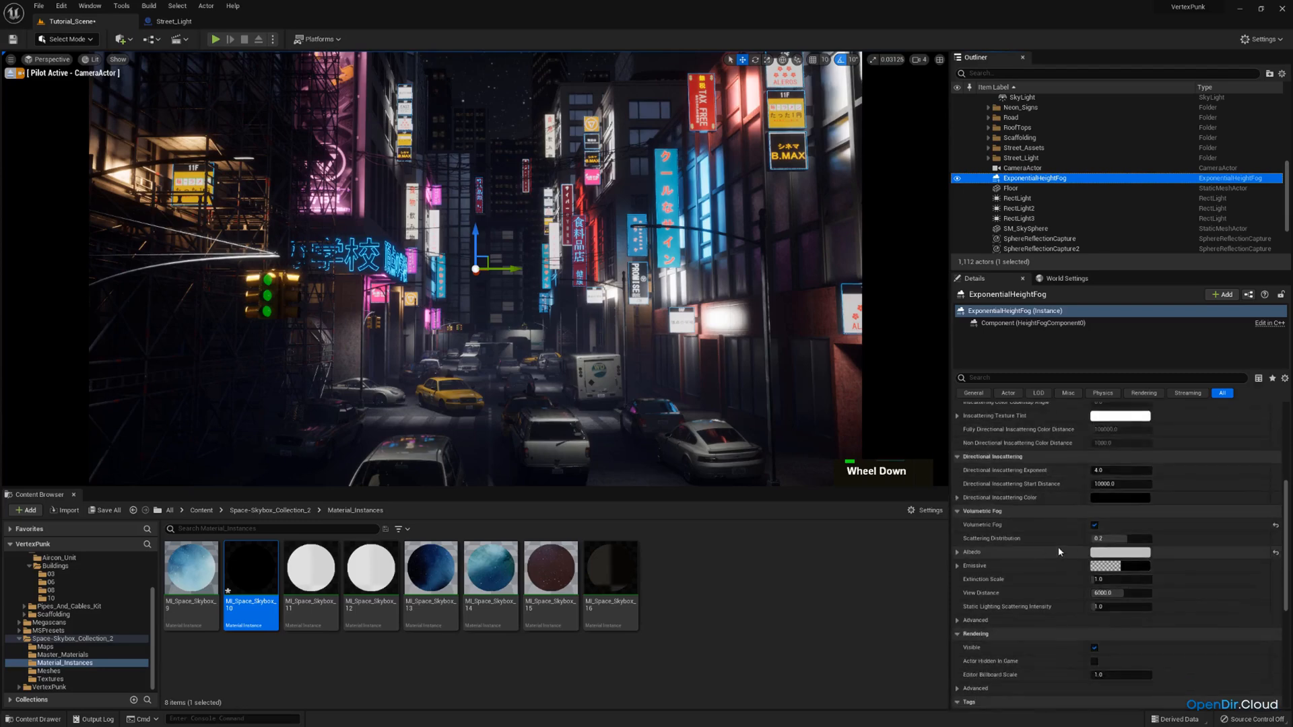
click(1109, 553)
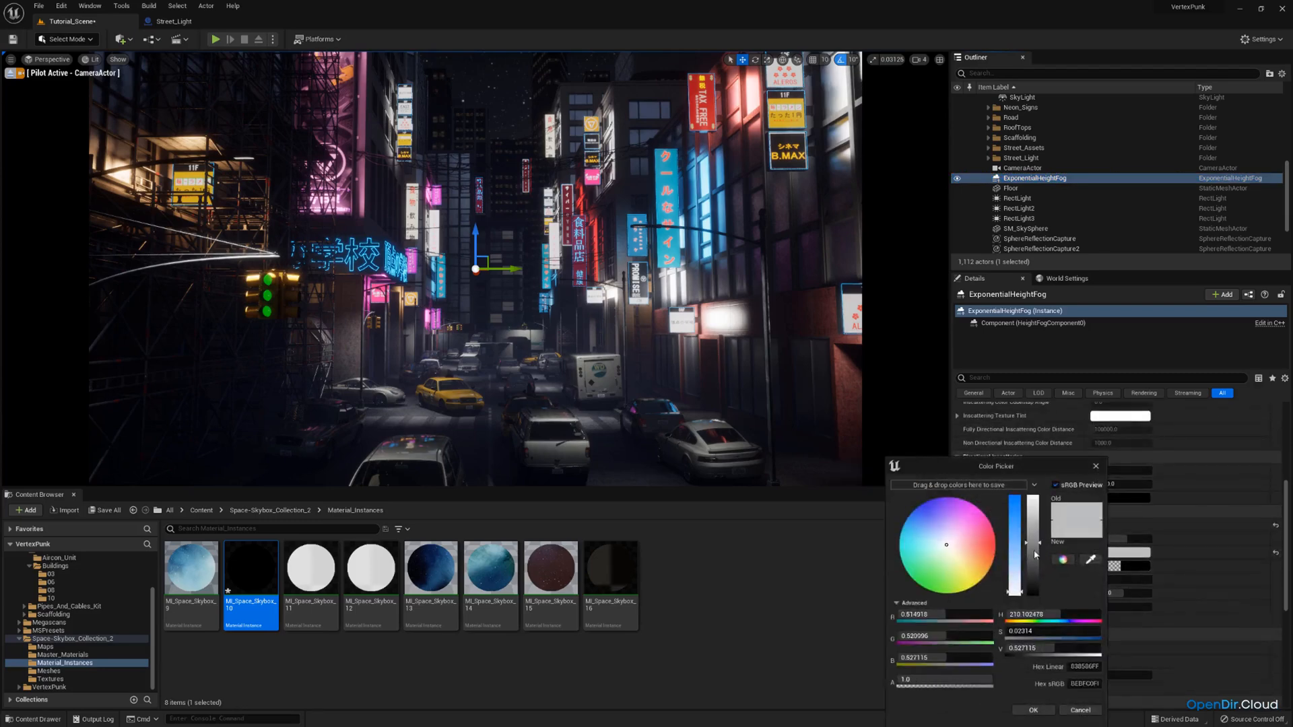
drag(1032, 554, 1033, 563)
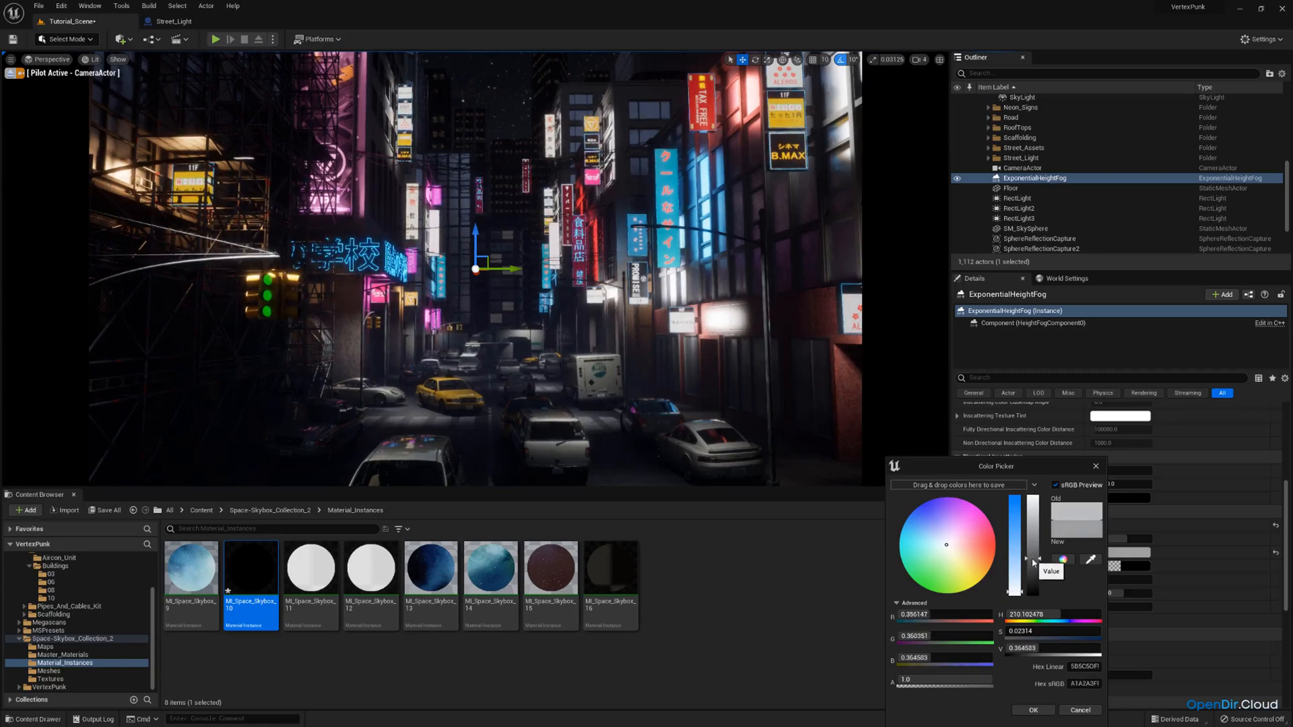
click(1048, 713)
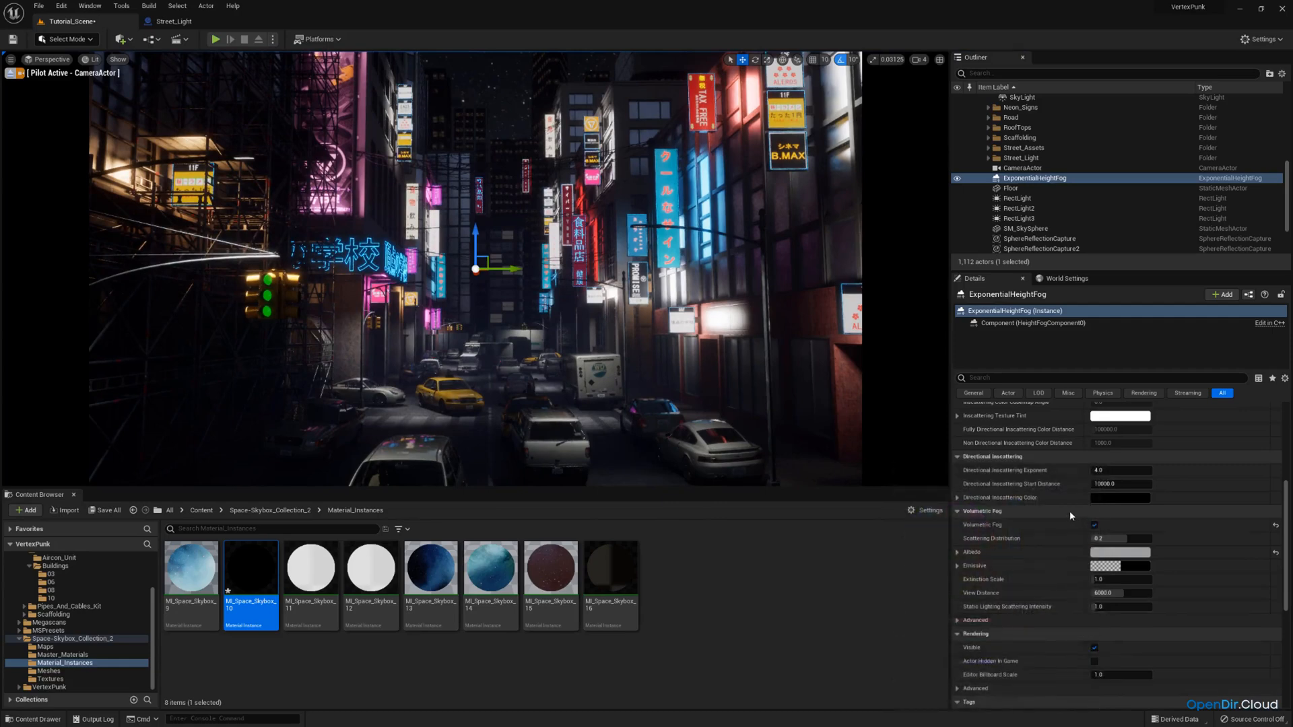
Set the Street_Light blueprint's SpotLight Volumetric Scattering Intensity to 50, compile it and check the level.
click(172, 21)
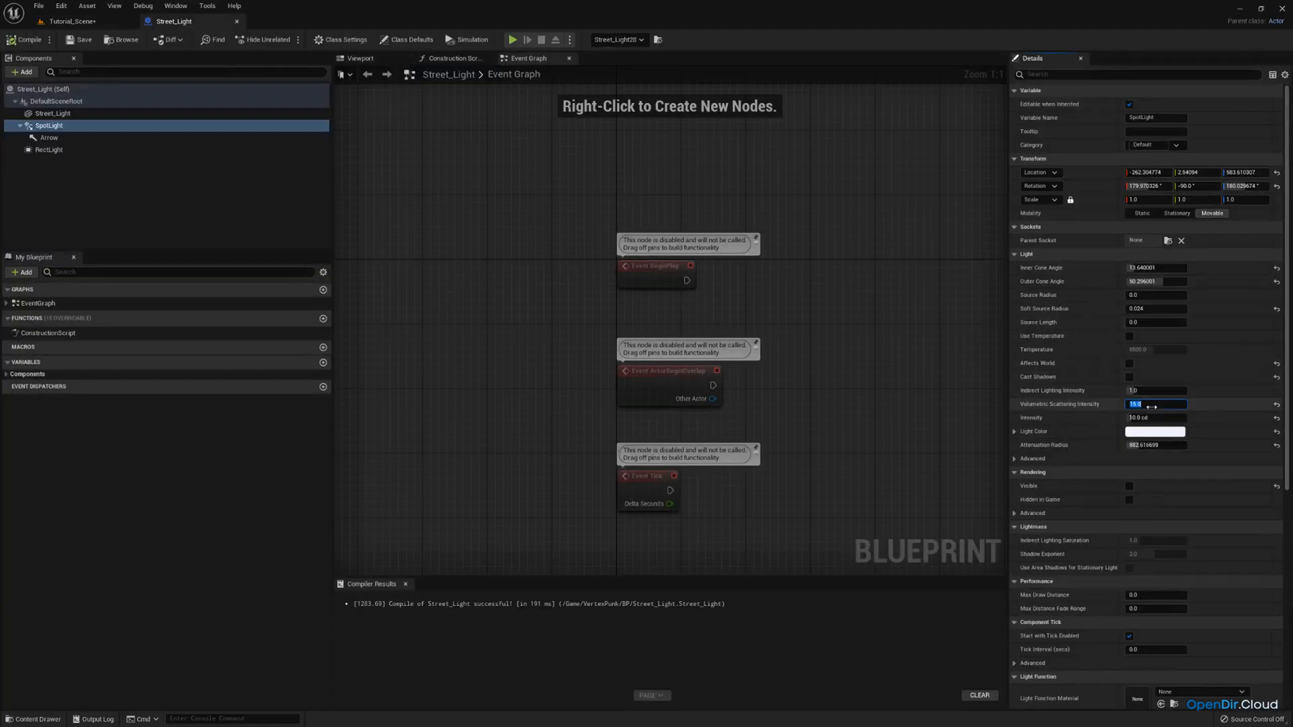
text(50)
key(Return)
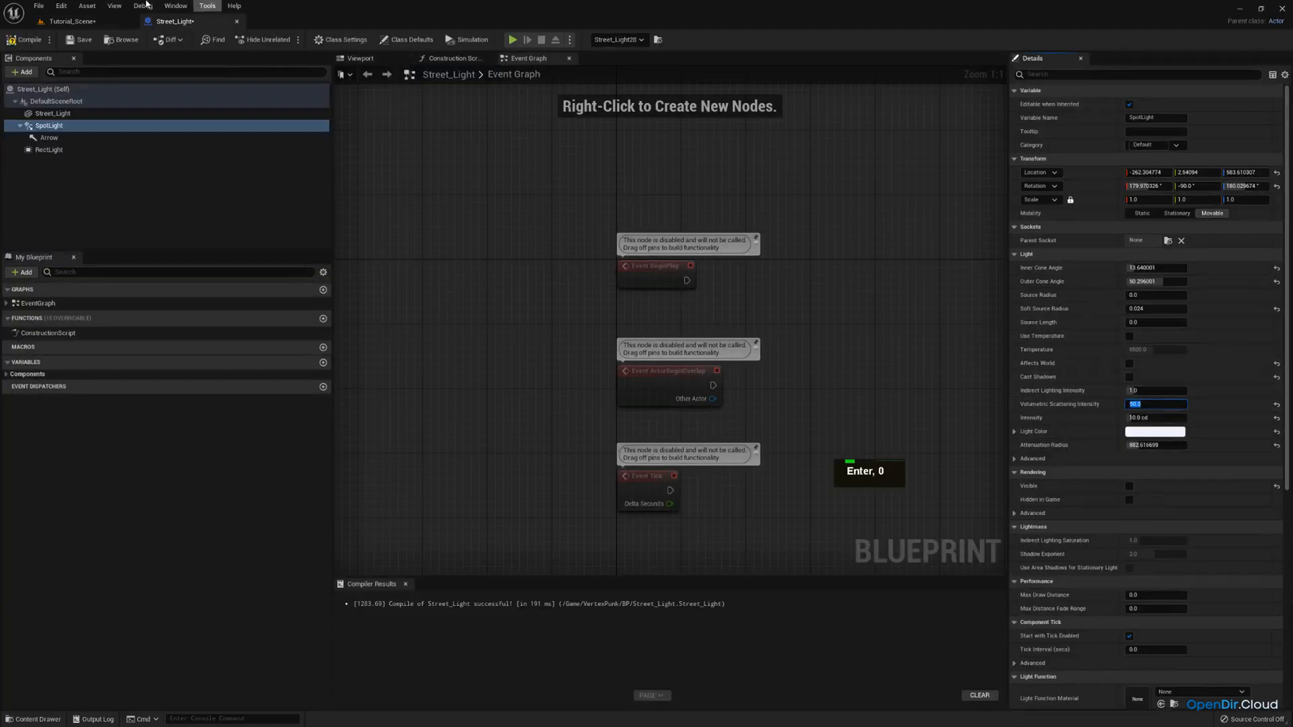
click(70, 20)
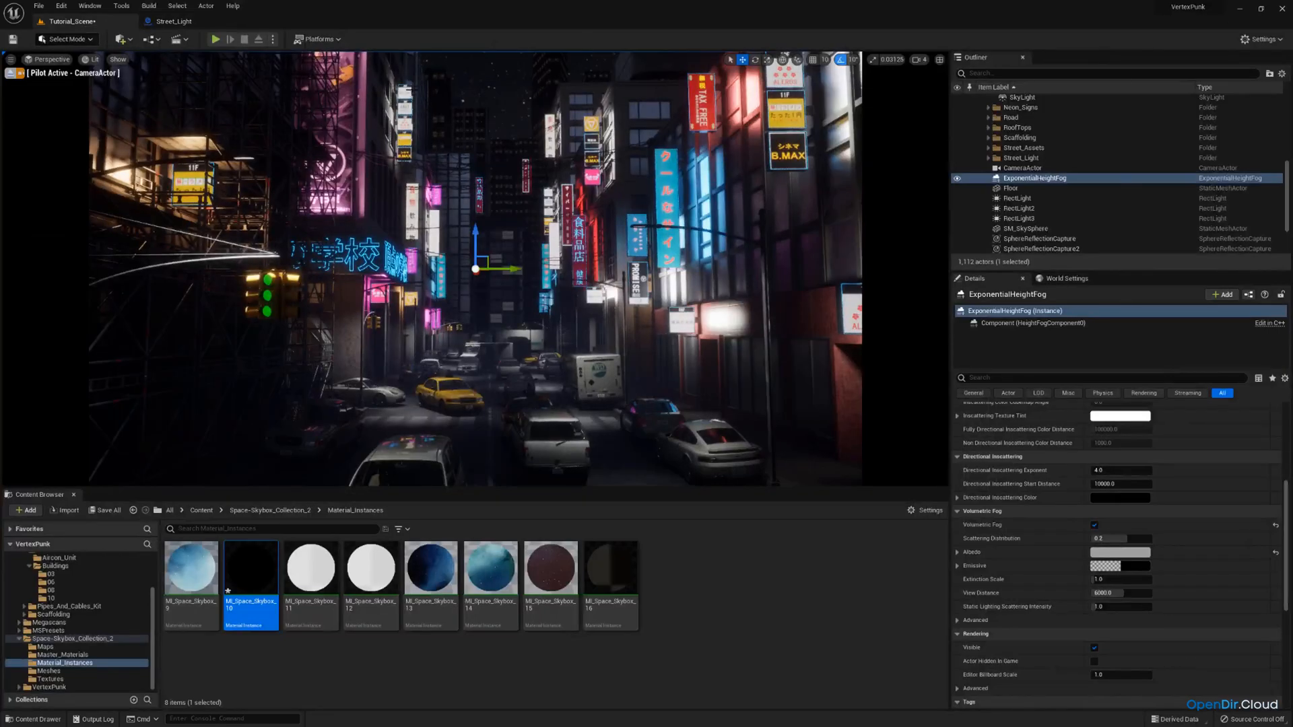
Raise the Street_Light blueprint's SpotLight Volumetric Scattering Intensity to 100, compile the blueprint and return to the level.
click(171, 22)
click(1131, 404)
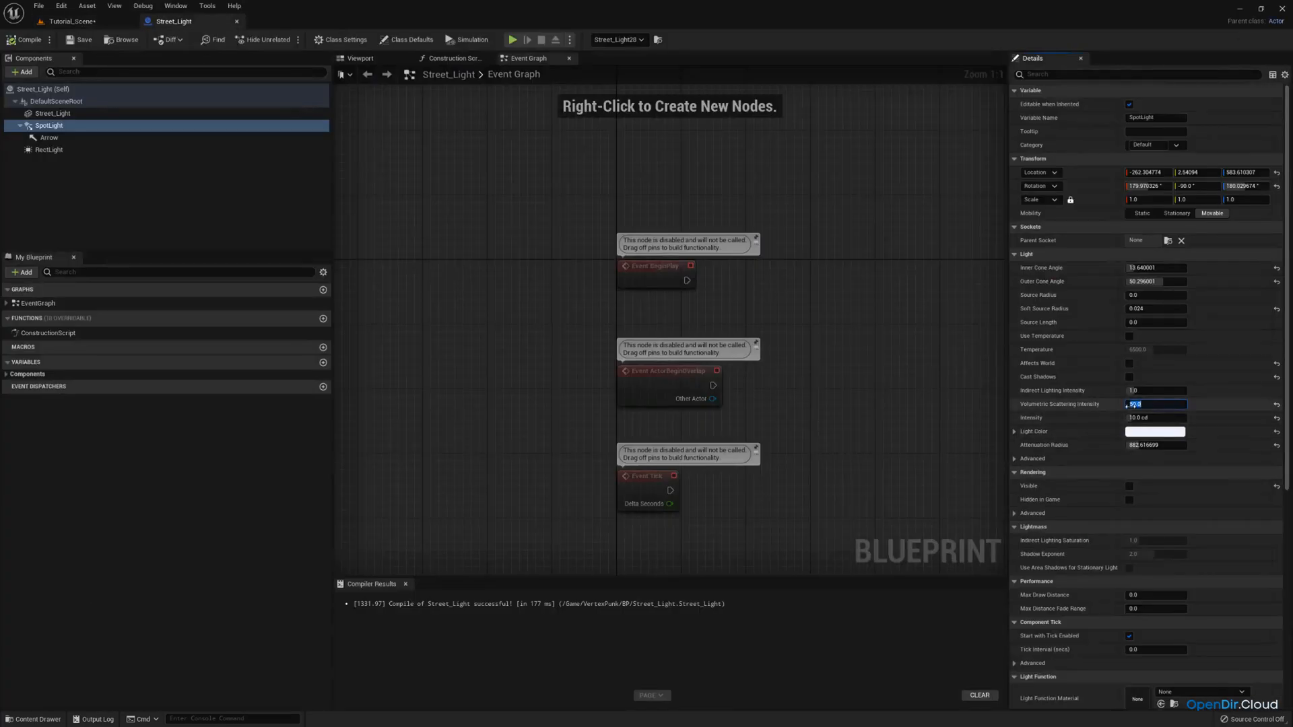
text(100)
key(Return)
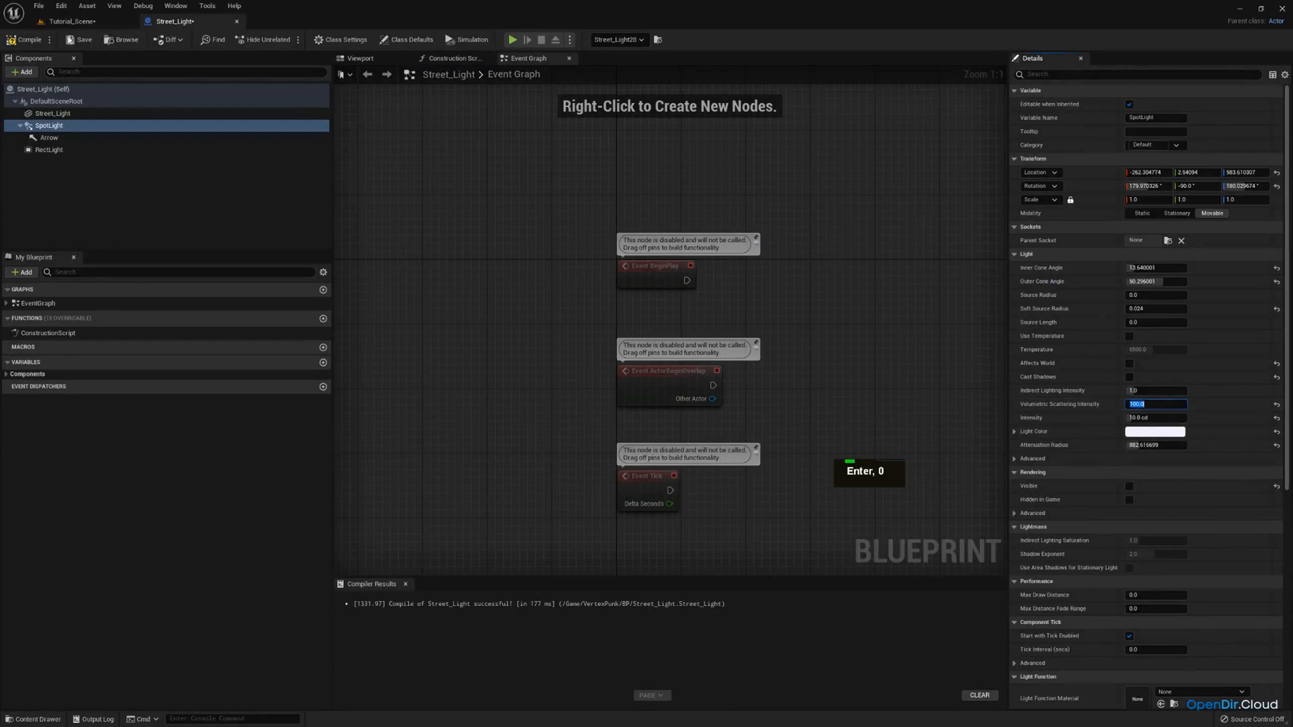
click(27, 39)
click(70, 21)
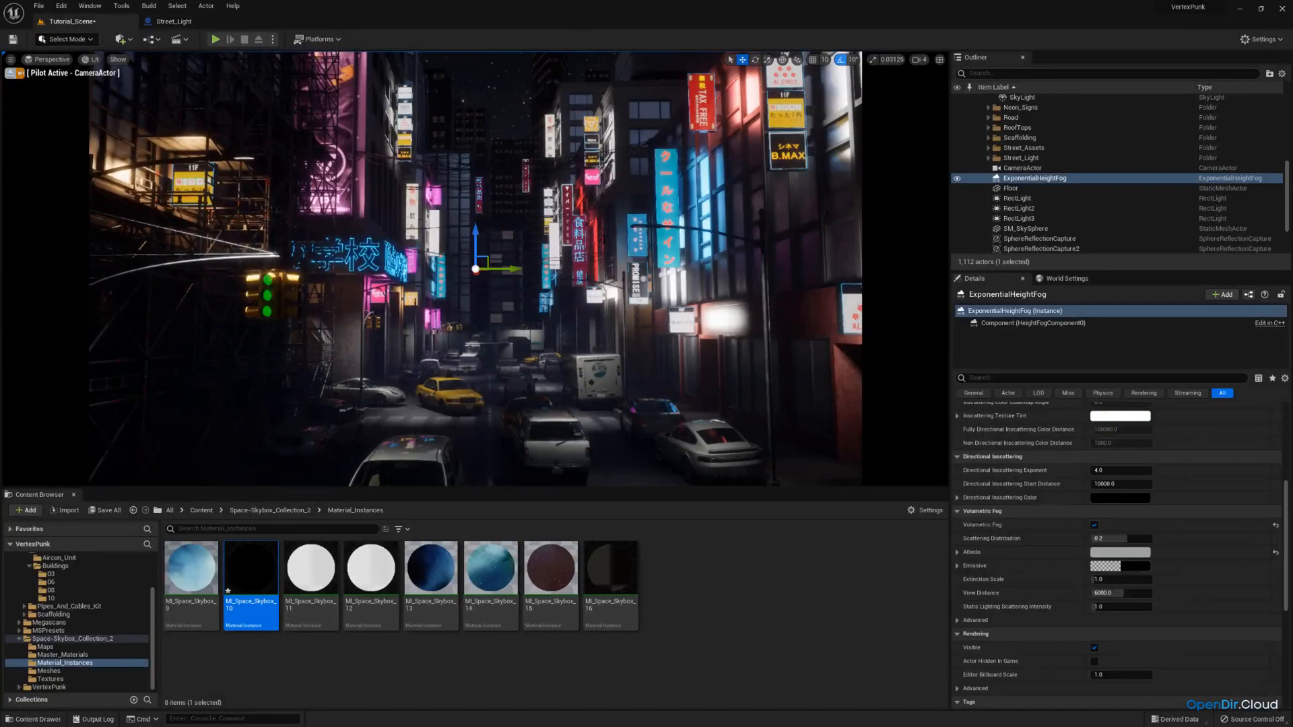
Select the street light nearest the camera, undo the last move and briefly display the light gizmos.
click(705, 314)
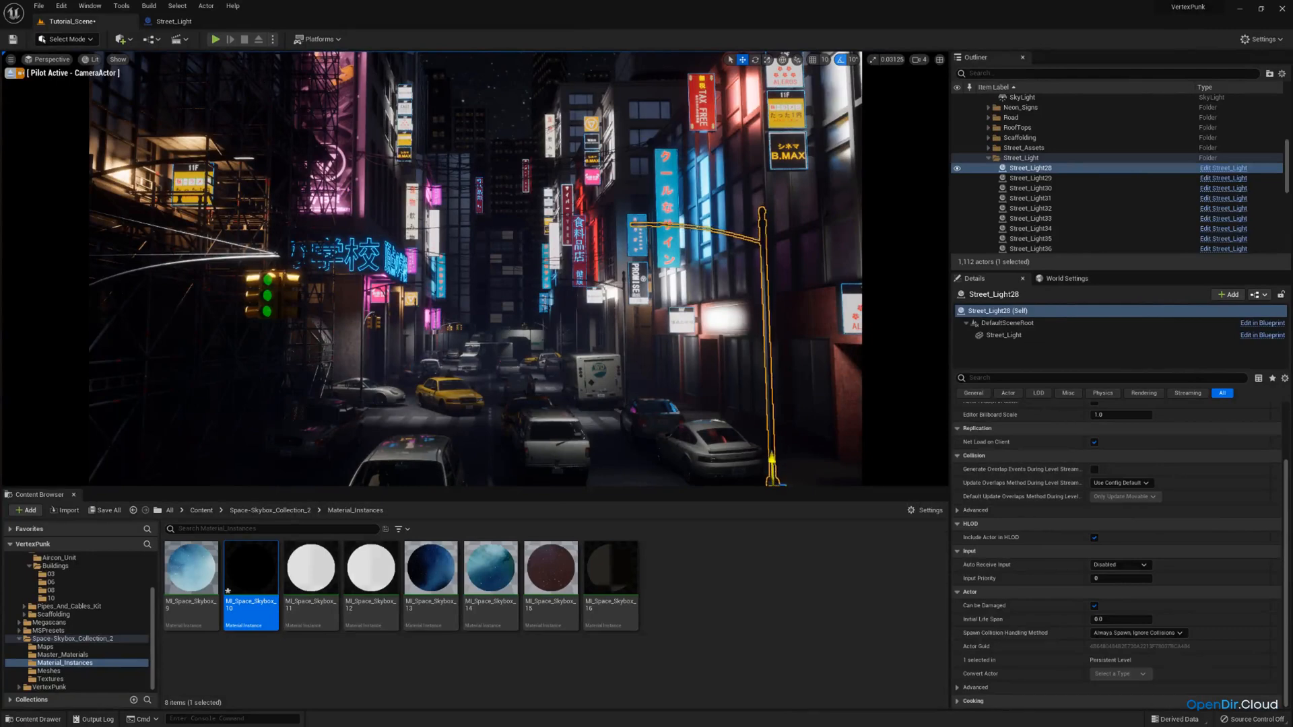
key(ctrl+z)
key(g)
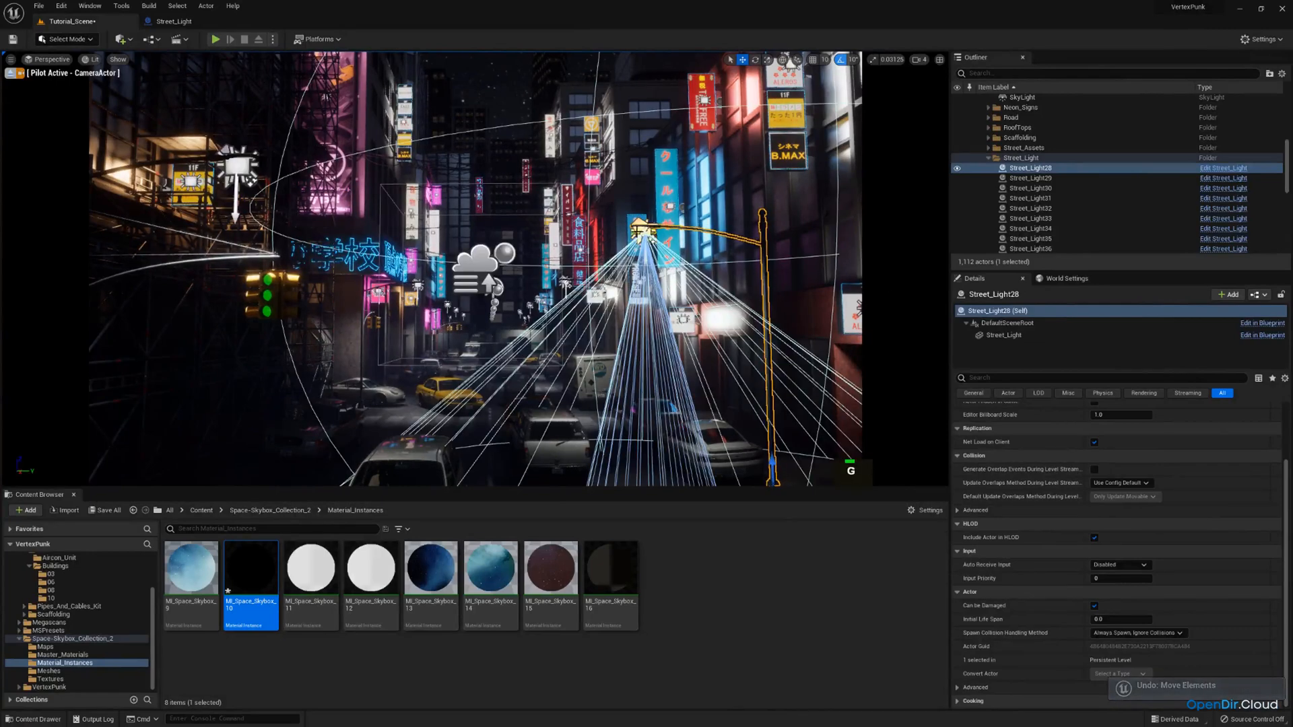
key(g)
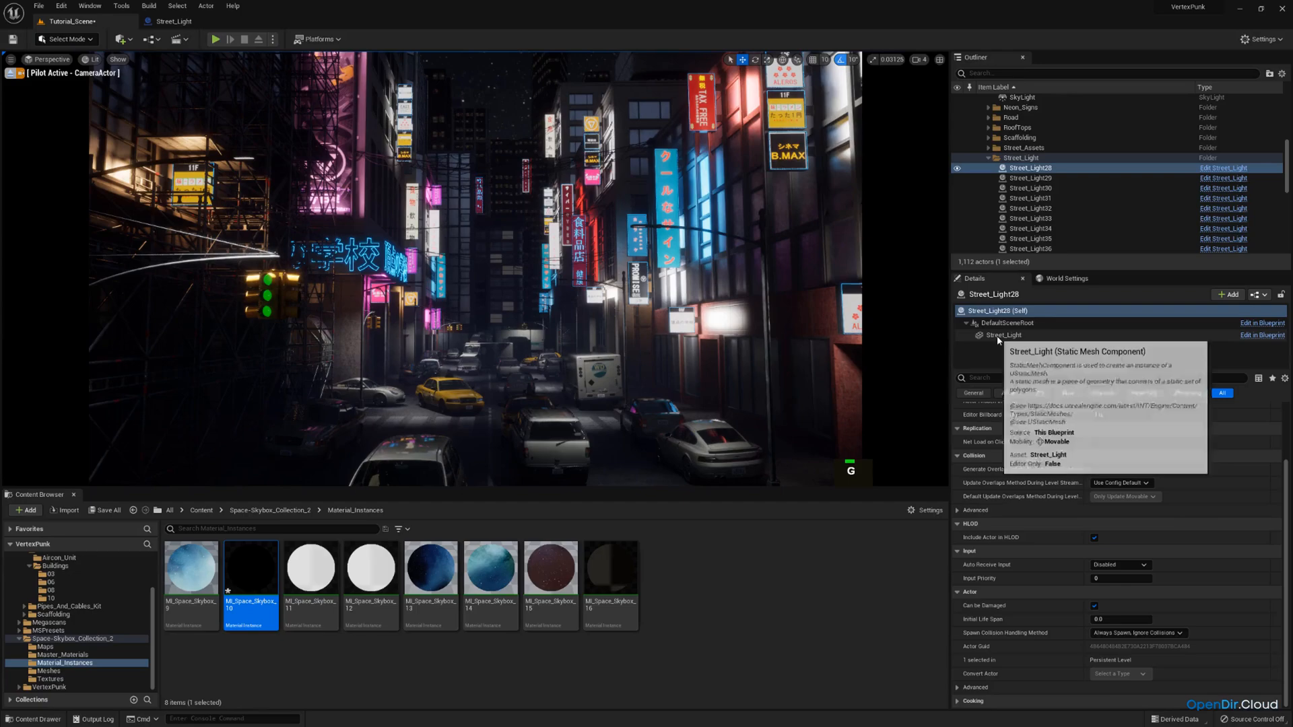
Stop piloting the CameraActor and fly in to examine the nearest street light and its illumination on the road.
click(10, 73)
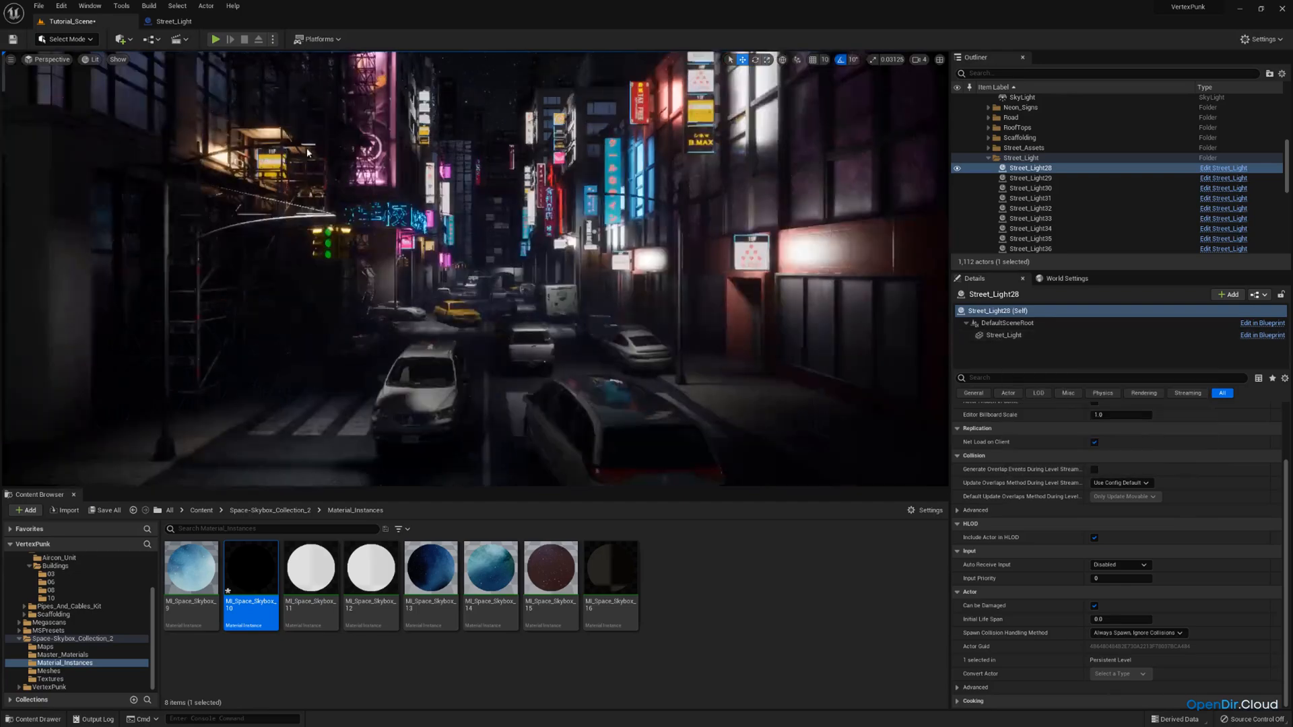
right_drag(474, 269, 374, 347)
key(d)
key(w)
key(e)
key(s)
key(w)
key(a)
key(q)
key(d)
key(a)
key(s)
scroll(464, 283, up, 1)
key(d)
Collapse the Street_Light folder, select the ExponentialHeightFog actor and bring up its Volumetric Fog settings.
click(988, 157)
scroll(1021, 144, up, 1)
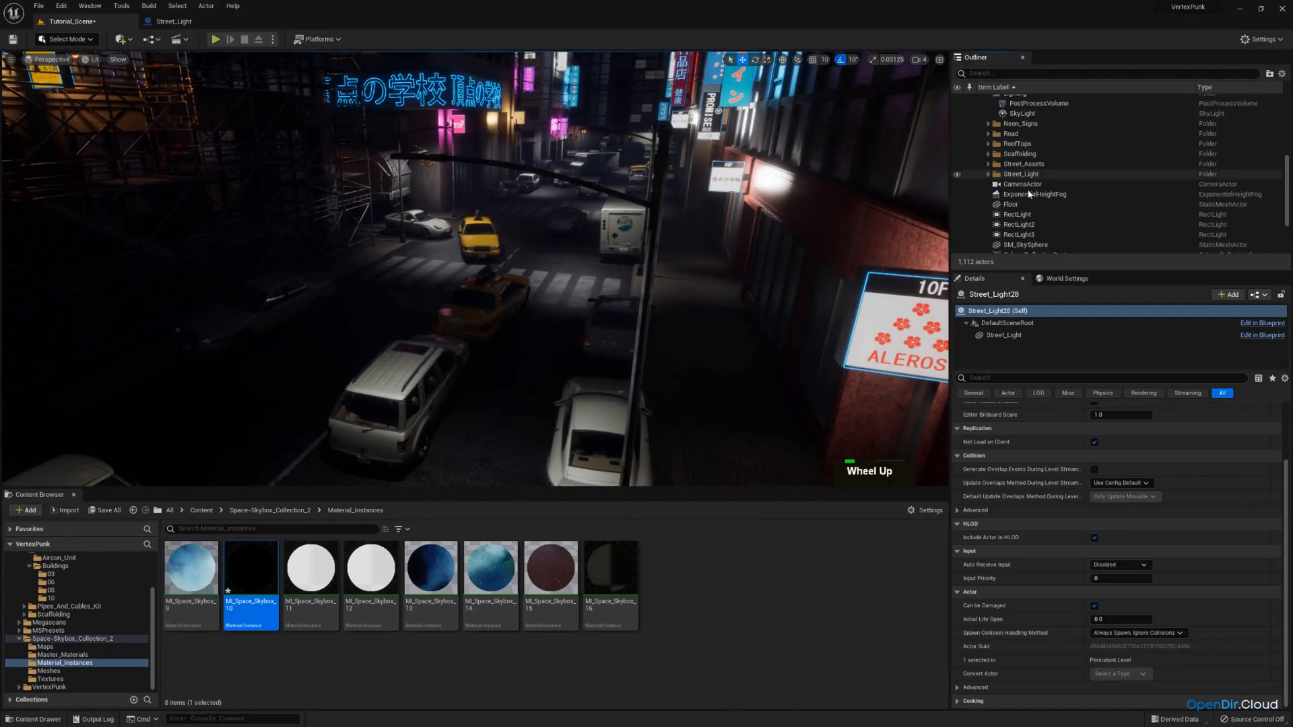
click(1035, 194)
scroll(1091, 599, down, 5)
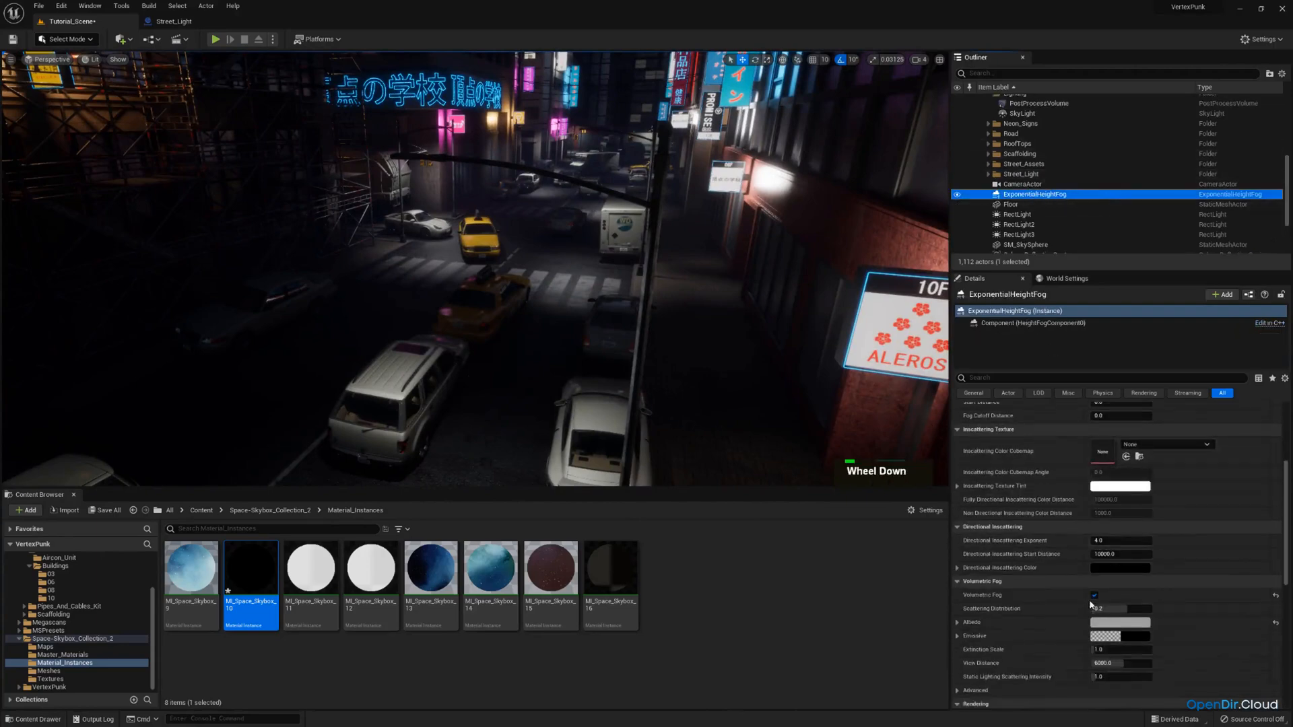
click(1119, 622)
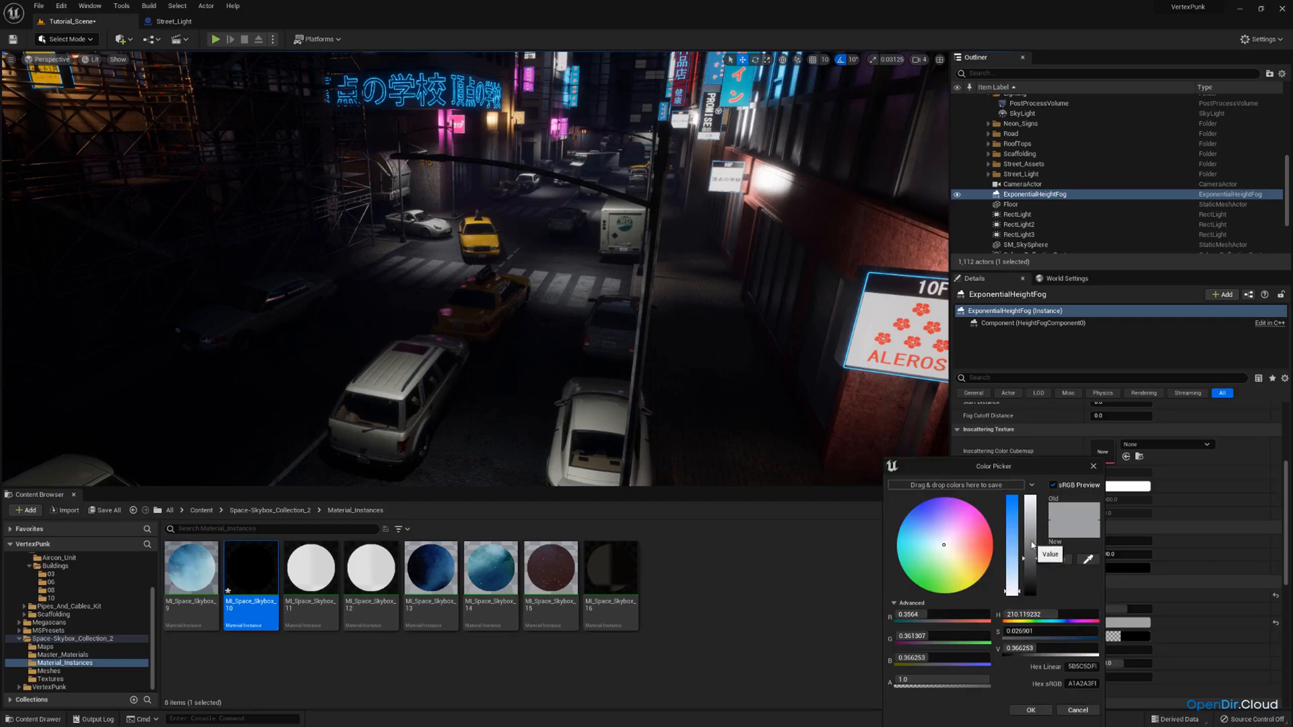
drag(1030, 544, 1030, 505)
right_drag(808, 377, 848, 391)
key(s)
key(w)
key(a)
key(e)
key(s)
key(d)
key(w)
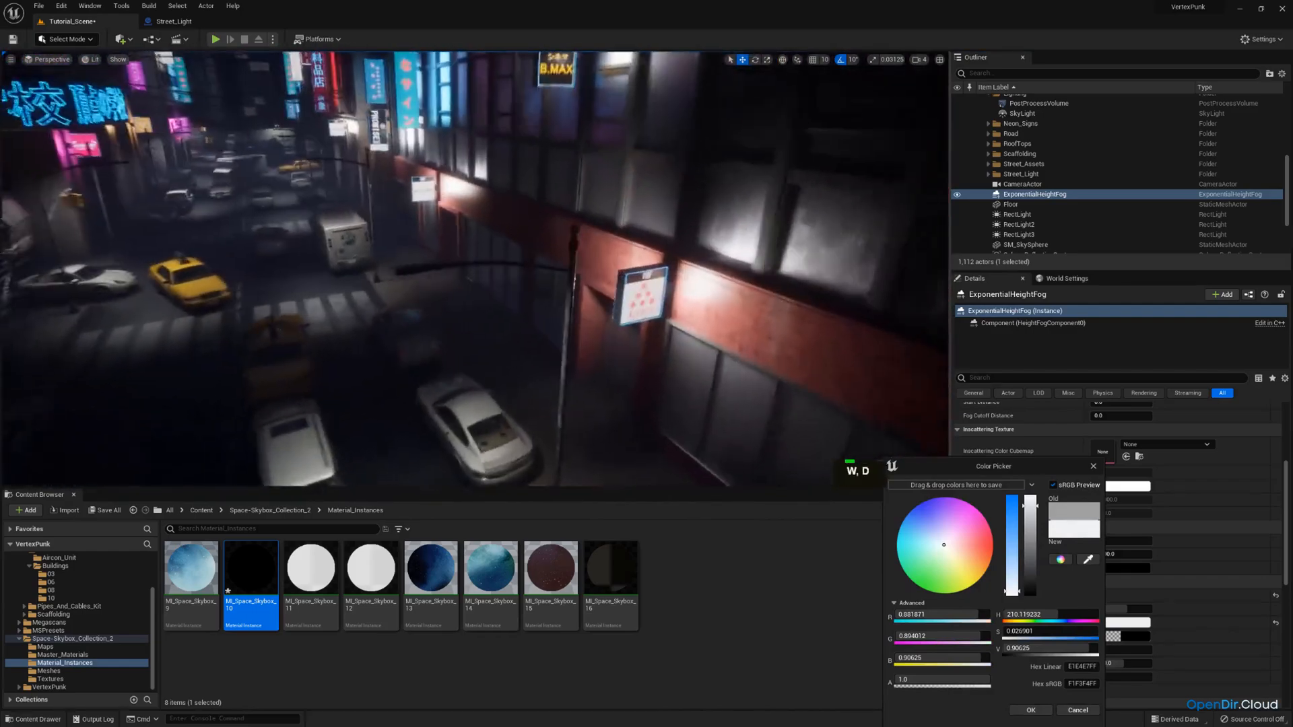
right_drag(566, 251, 535, 280)
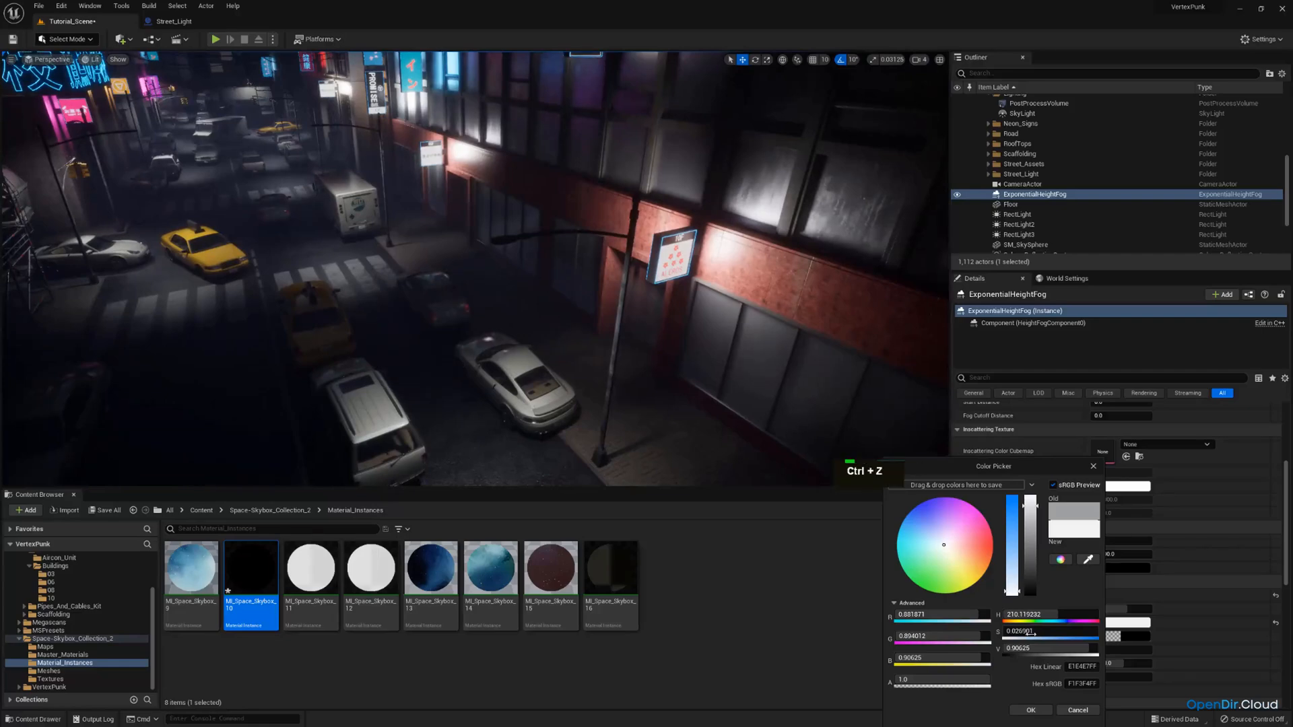
click(1078, 710)
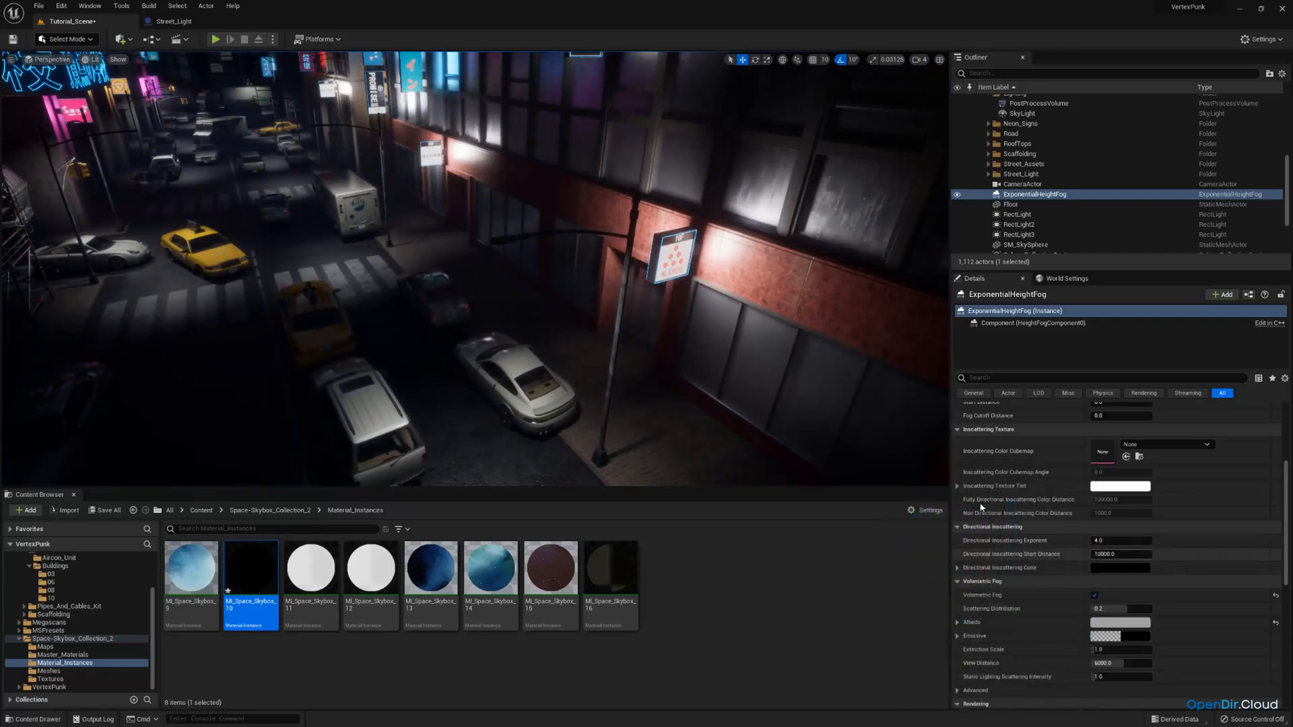
Set the volumetric fog's View Distance to 8000 and inspect the area around the street light.
scroll(983, 512, down, 3)
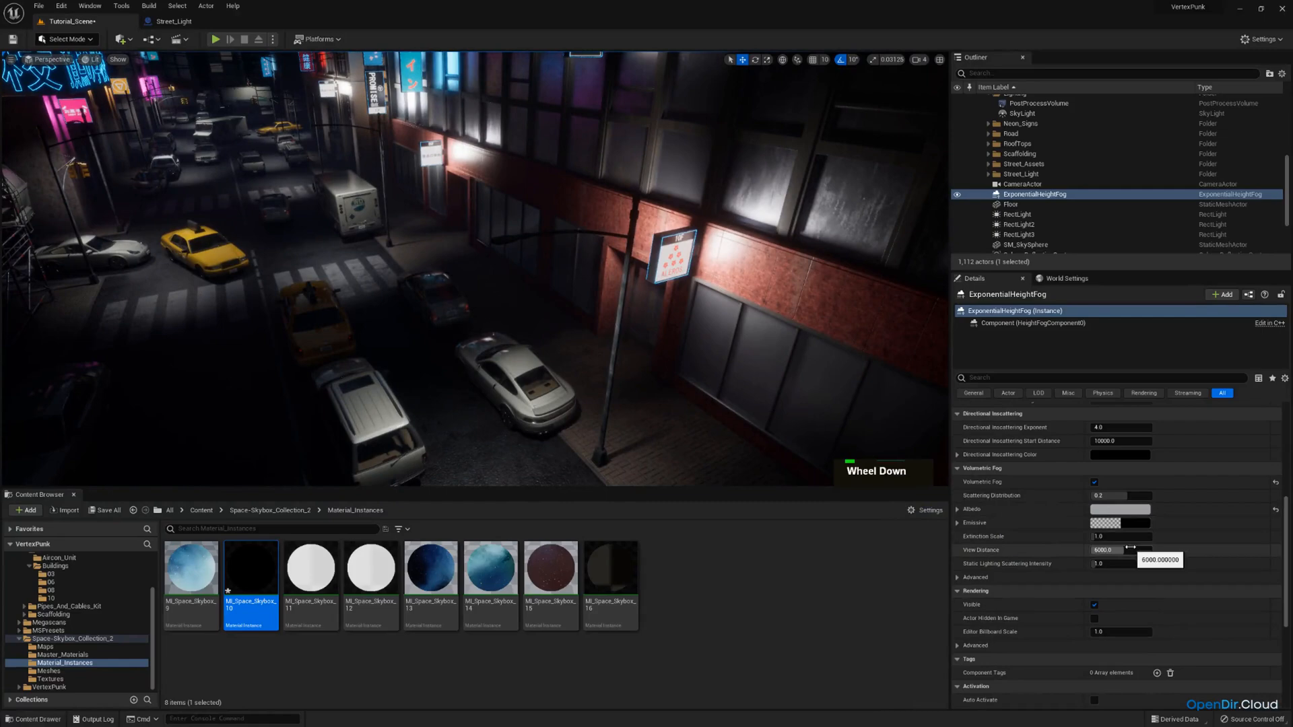
text(800)
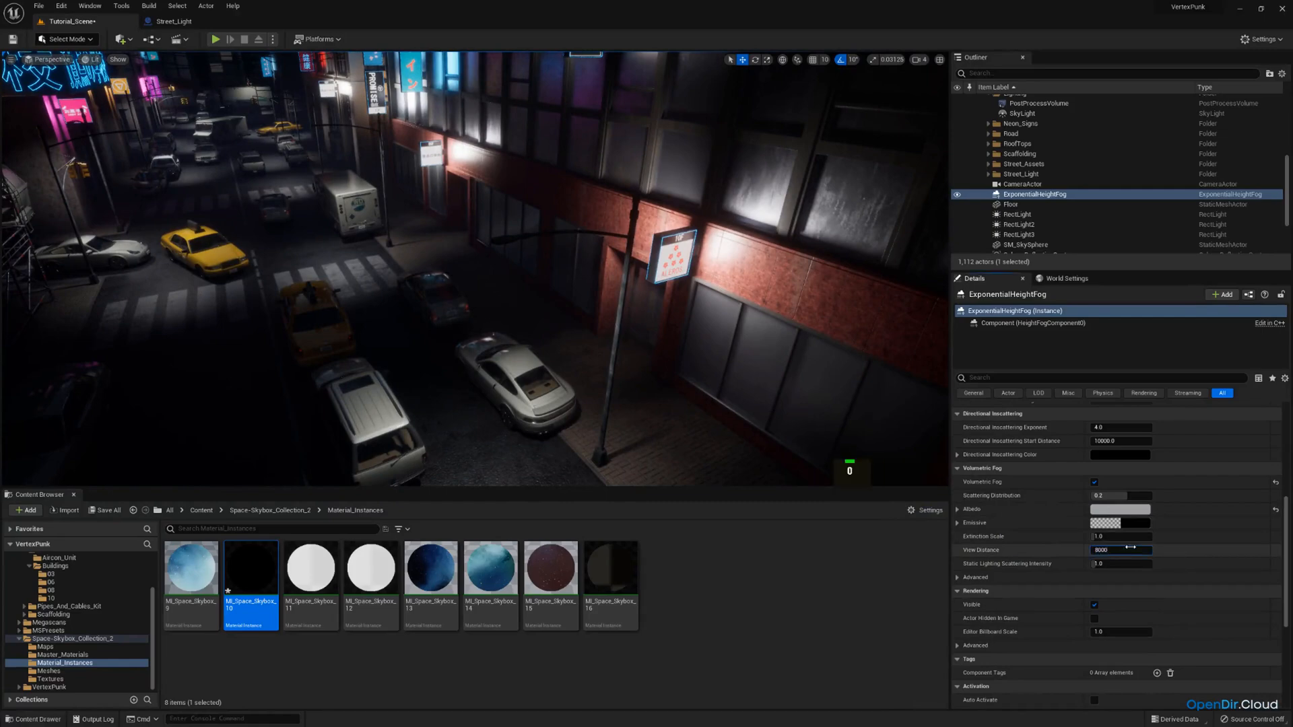
key(w)
right_drag(606, 290, 418, 189)
key(q)
key(w)
key(s)
right_drag(494, 278, 495, 374)
key(a)
key(a)
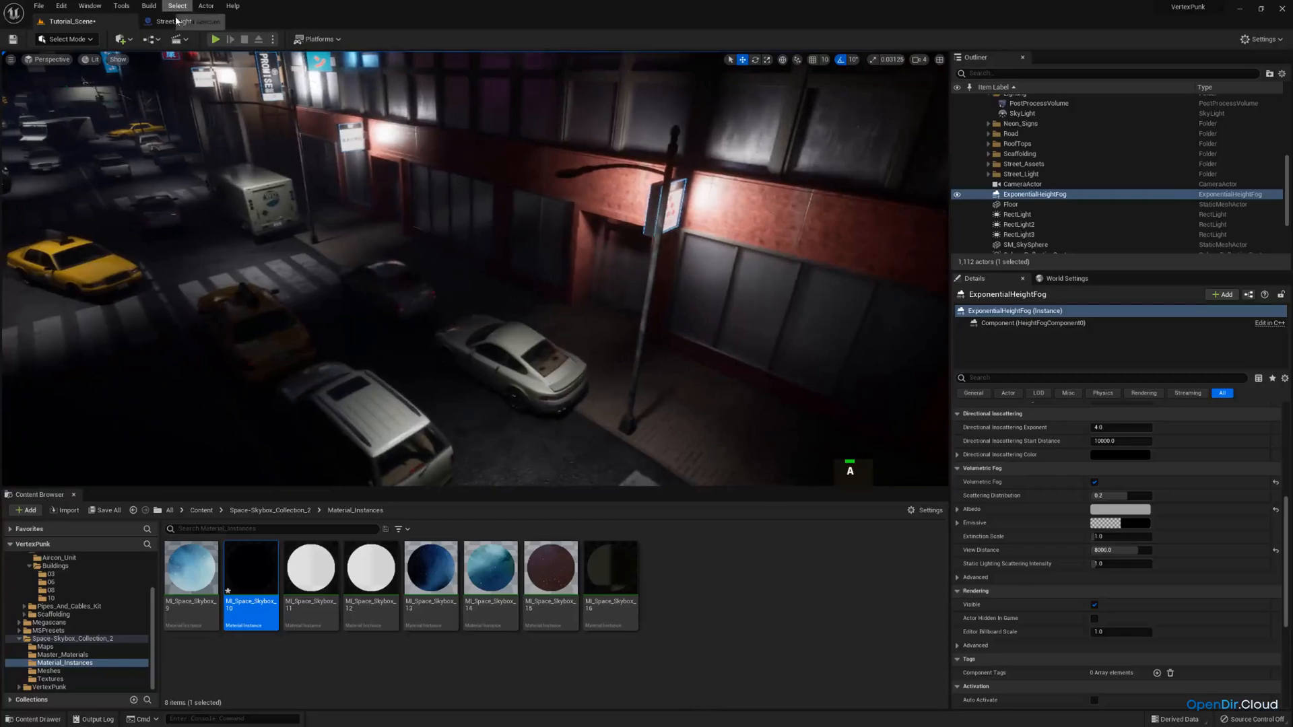
Check the SpotLight component's settings in the Street_Light blueprint and return to the level.
click(174, 21)
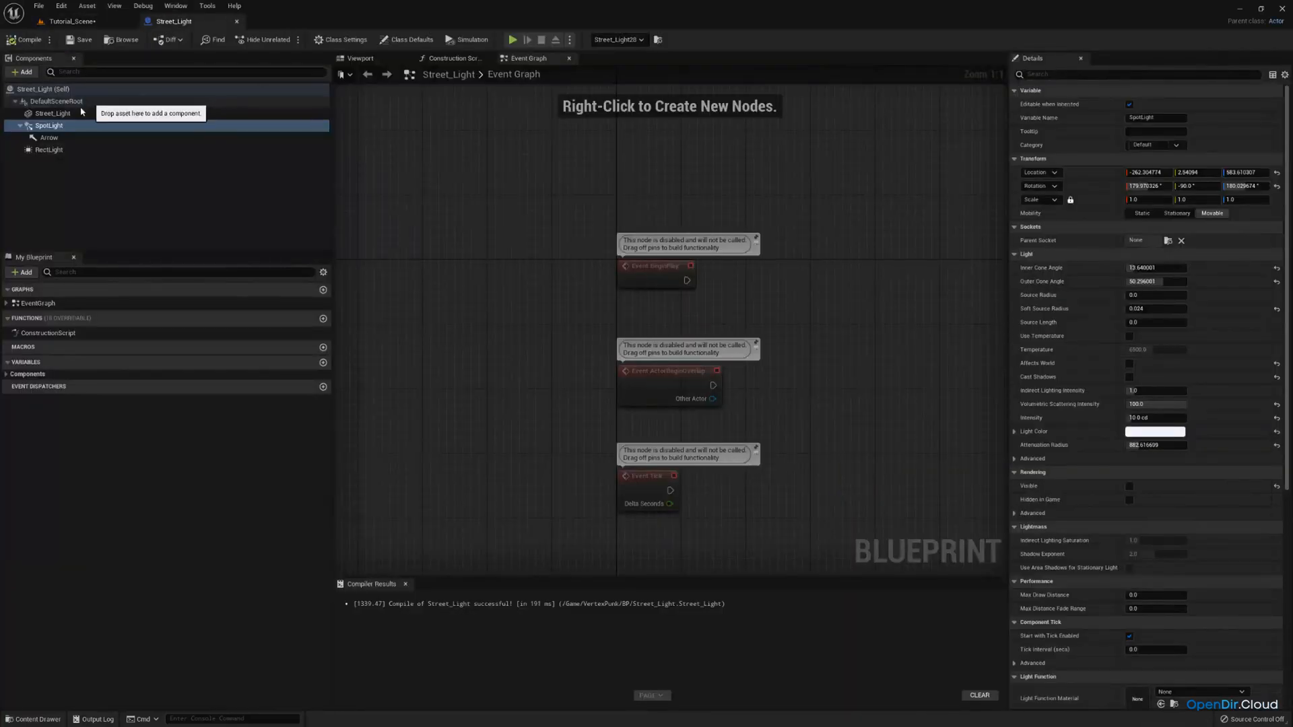
click(54, 113)
click(48, 125)
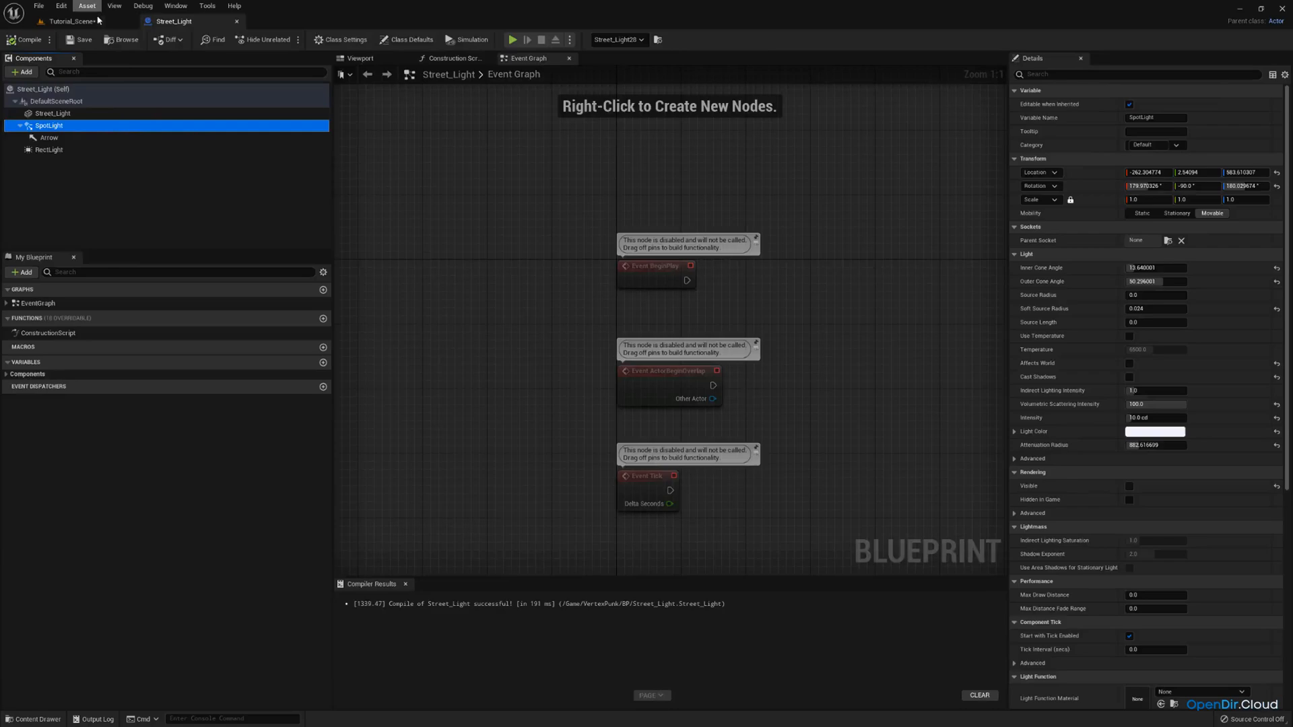
click(70, 20)
Add a Spot Light to the level near the street light and display the light gizmos.
key(s)
key(w)
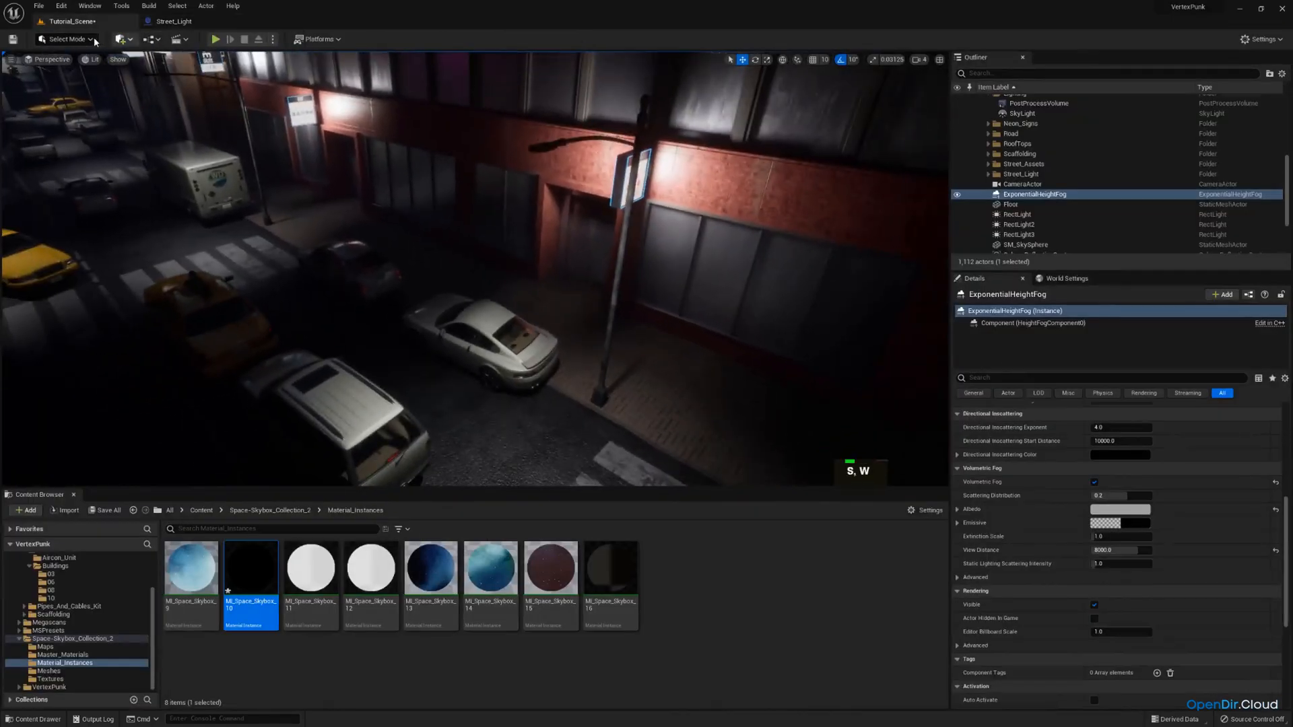
click(93, 41)
click(120, 41)
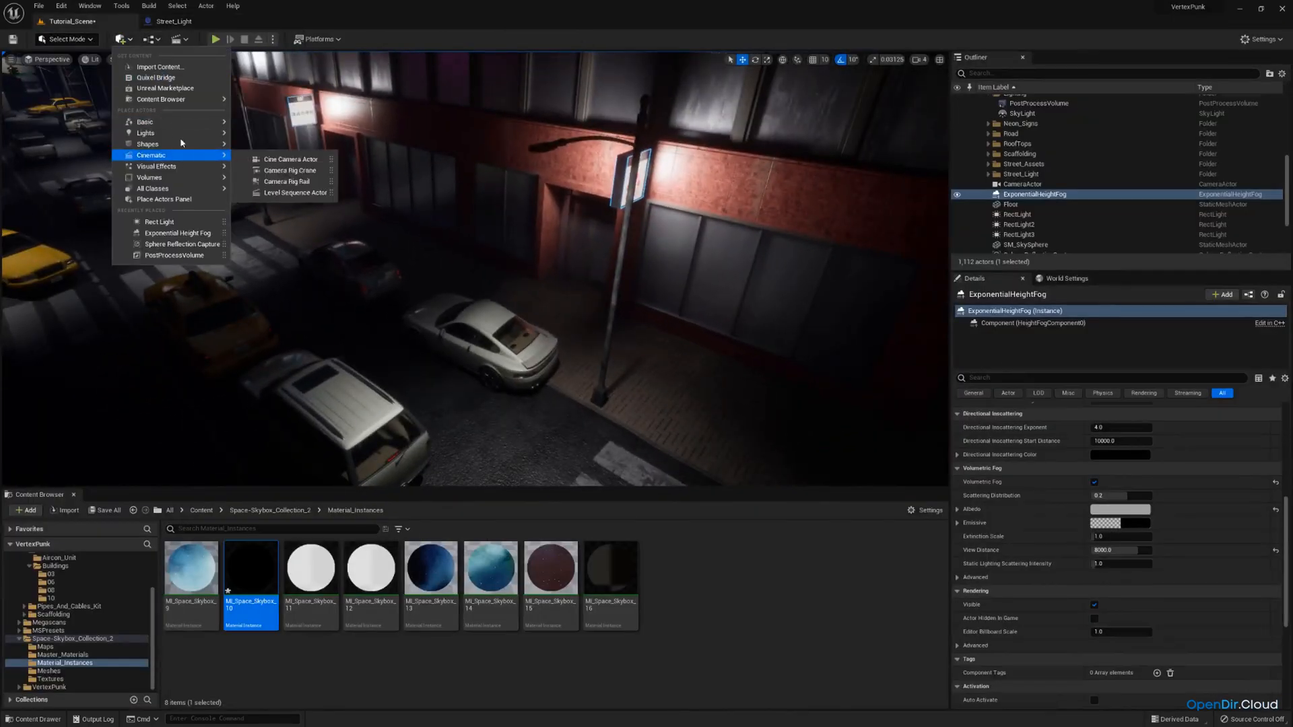
mouse_move(188, 135)
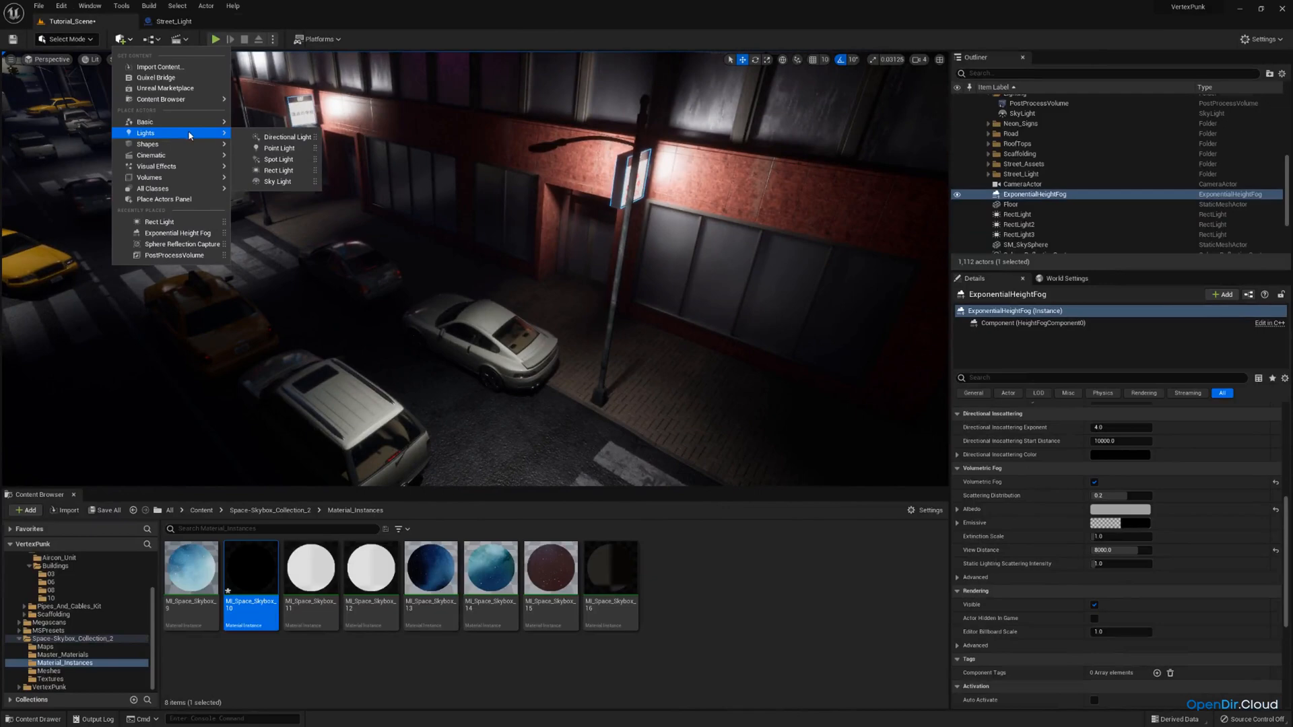
click(278, 159)
key(s)
key(g)
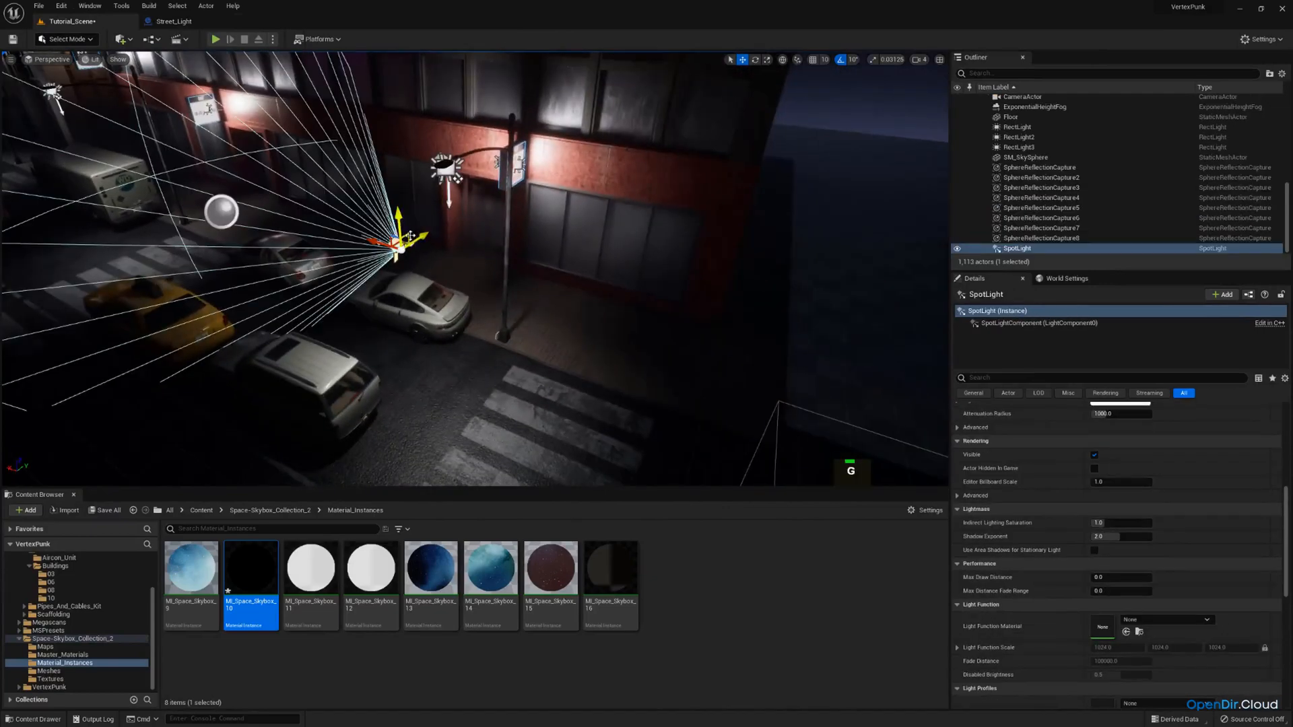
Rotate the new Spot Light so its cone points straight down at the street.
key(e)
drag(428, 218, 354, 236)
key(a)
right_drag(435, 283, 525, 243)
key(q)
scroll(475, 269, up, 2)
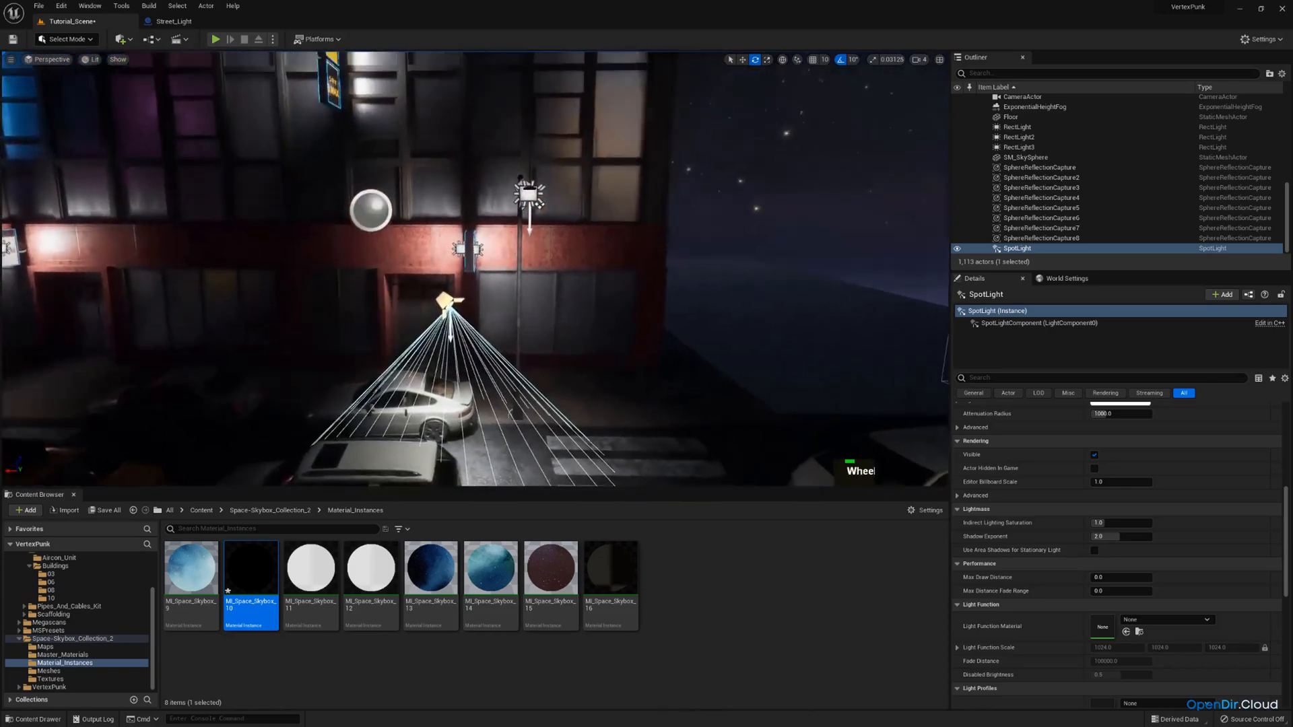
Move the Spot Light up to the lamp head of the nearest street light and bring up its Light settings.
key(w)
drag(441, 295, 522, 190)
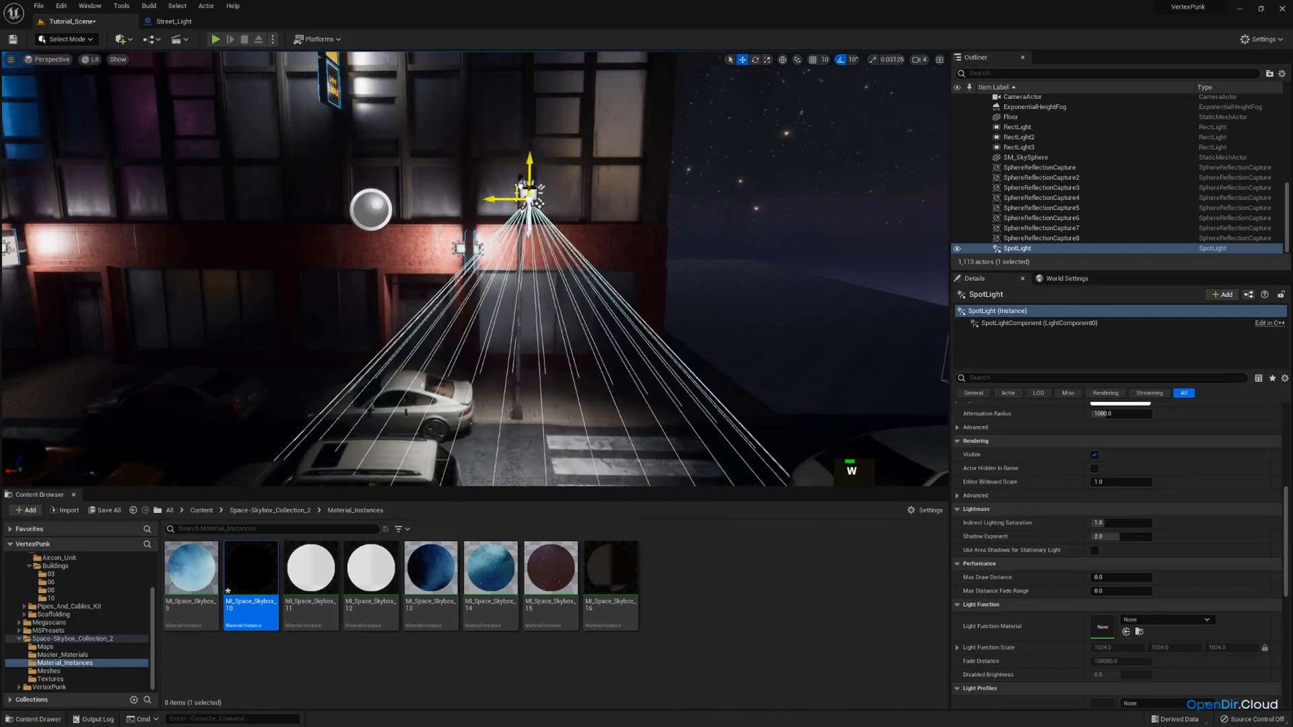
key(d)
right_drag(522, 190, 347, 195)
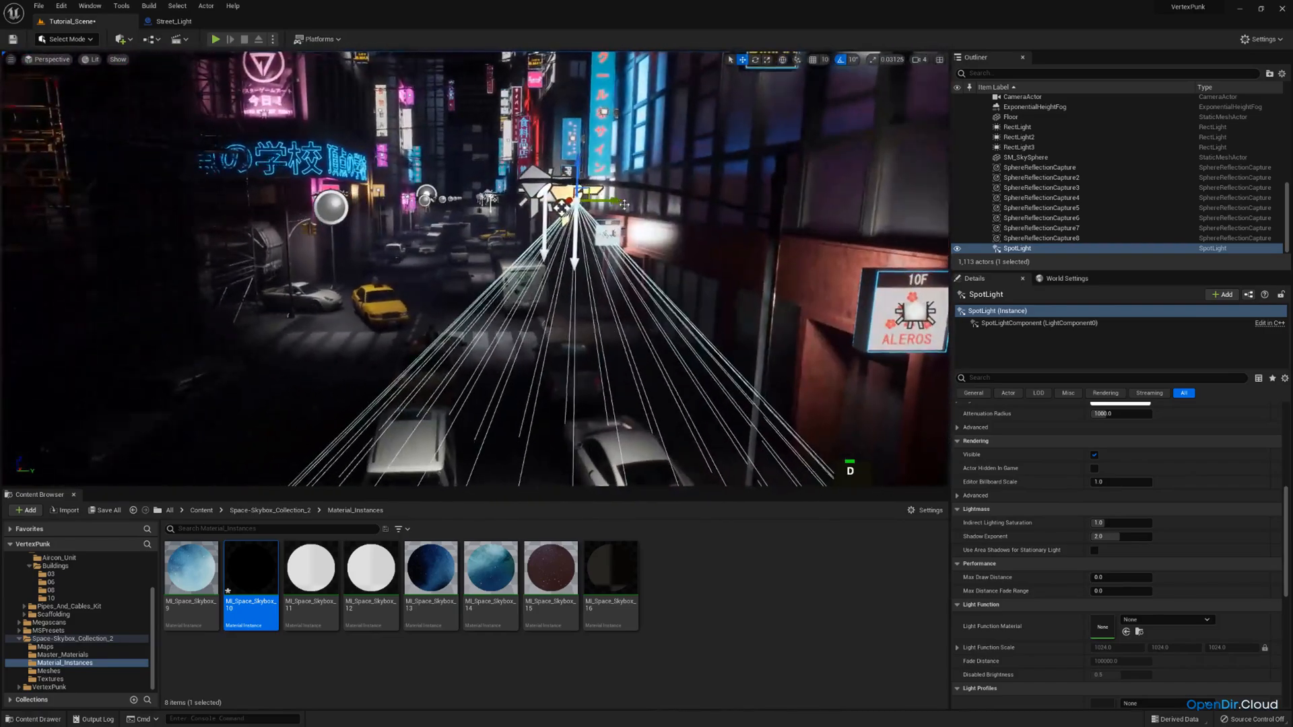
drag(587, 189, 558, 174)
key(s)
right_drag(558, 173, 606, 208)
scroll(1012, 448, up, 3)
scroll(1013, 448, up, 2)
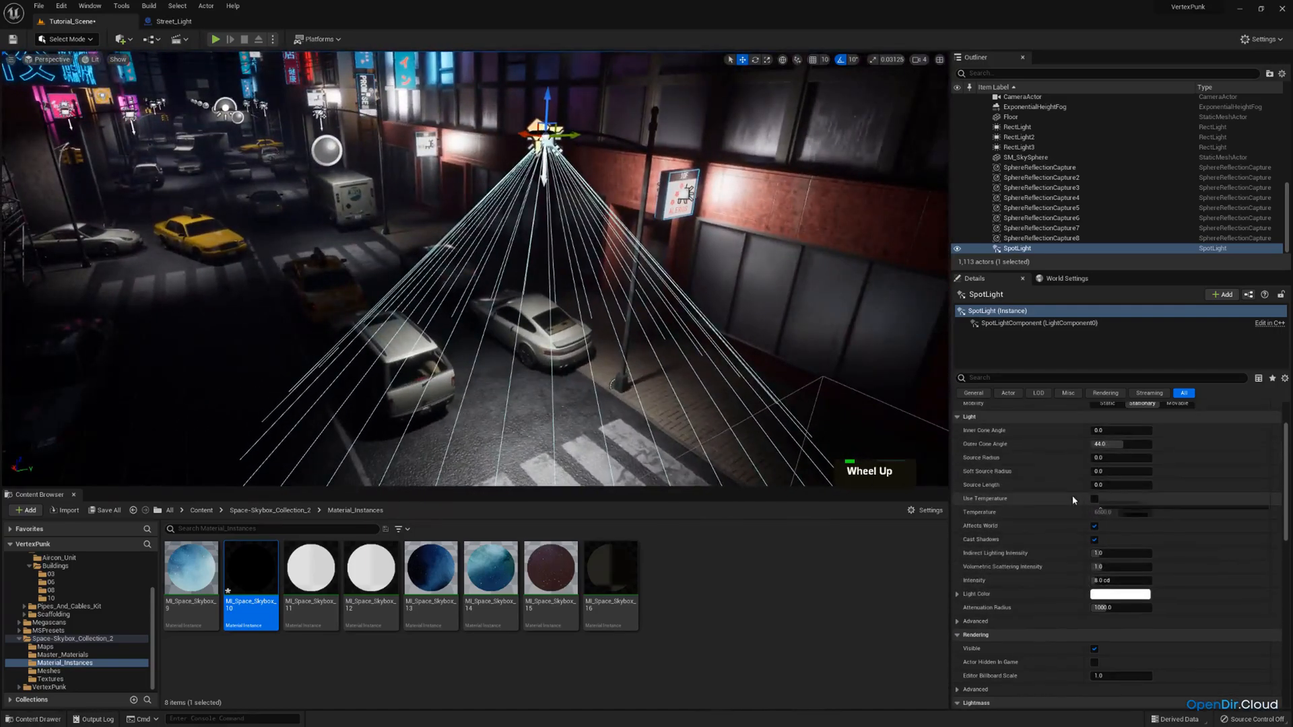
Narrow the spotlight's Outer Cone Angle to about 29.5 and set its Volumetric Scattering Intensity to 100.
drag(1122, 443, 1099, 444)
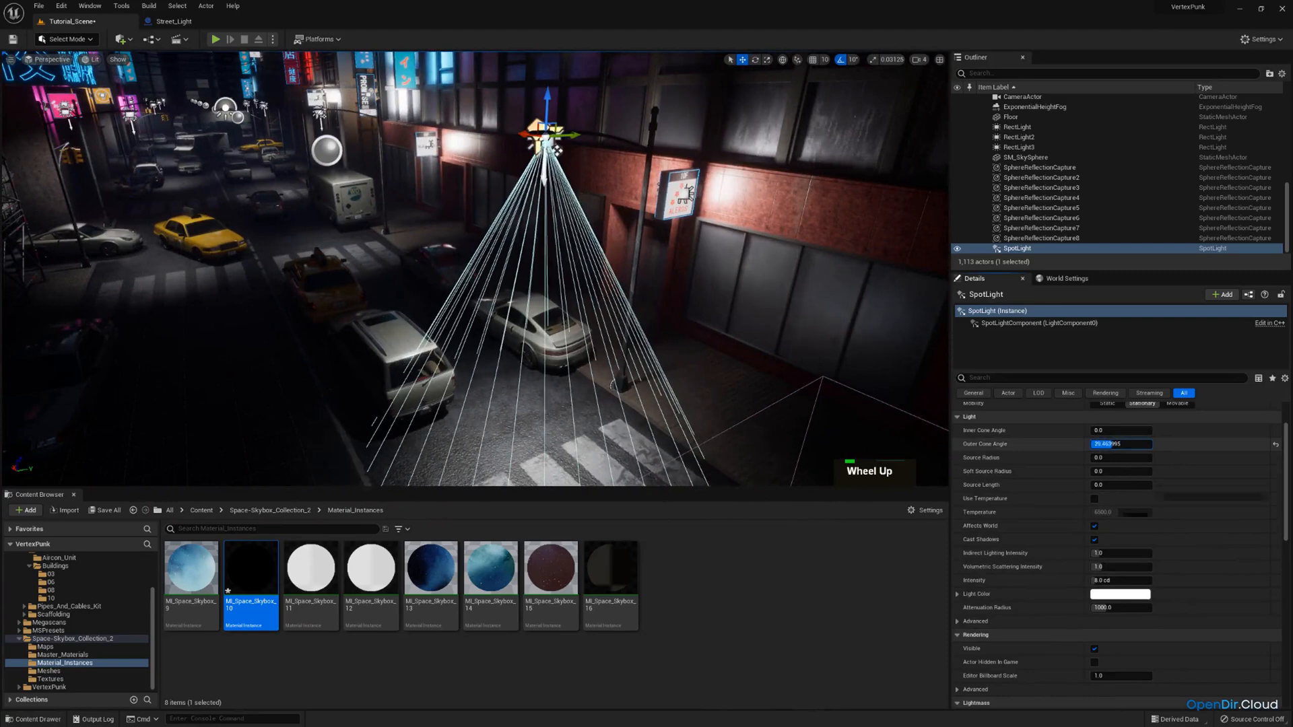
click(1115, 567)
text(100)
key(Return)
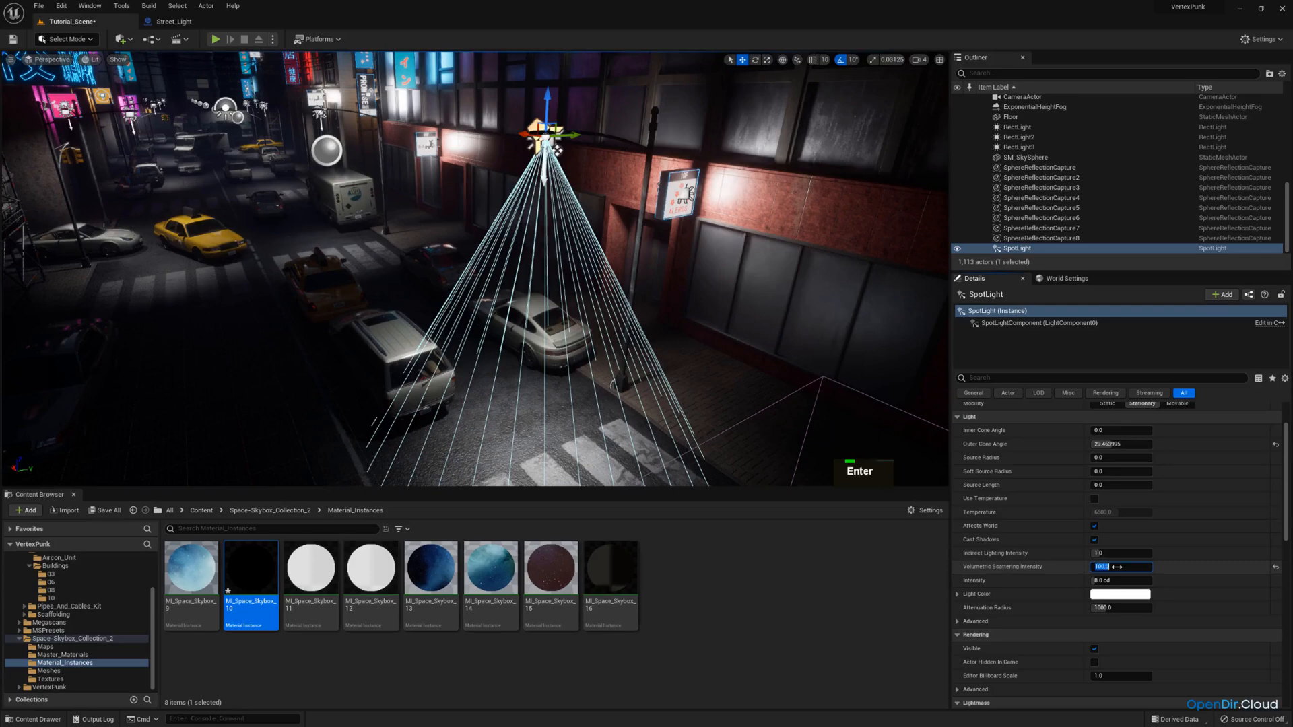
key(d)
right_drag(702, 187, 702, 188)
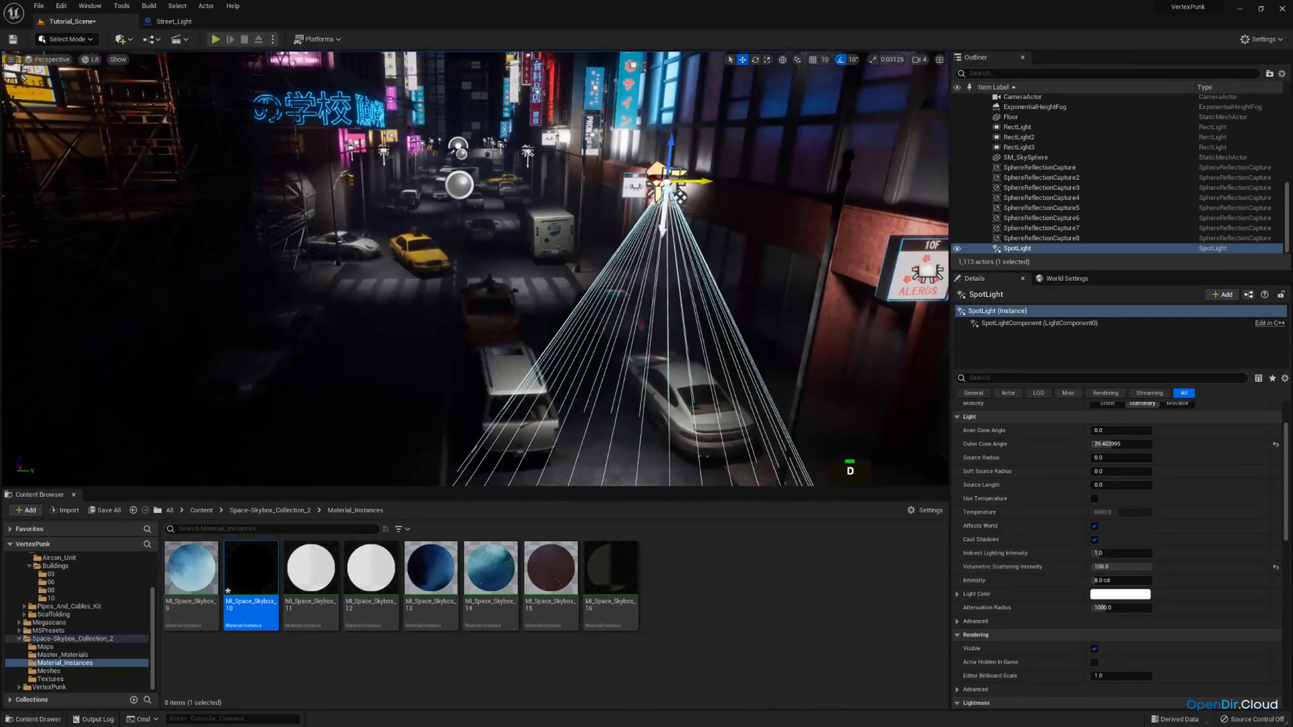
drag(673, 182, 702, 181)
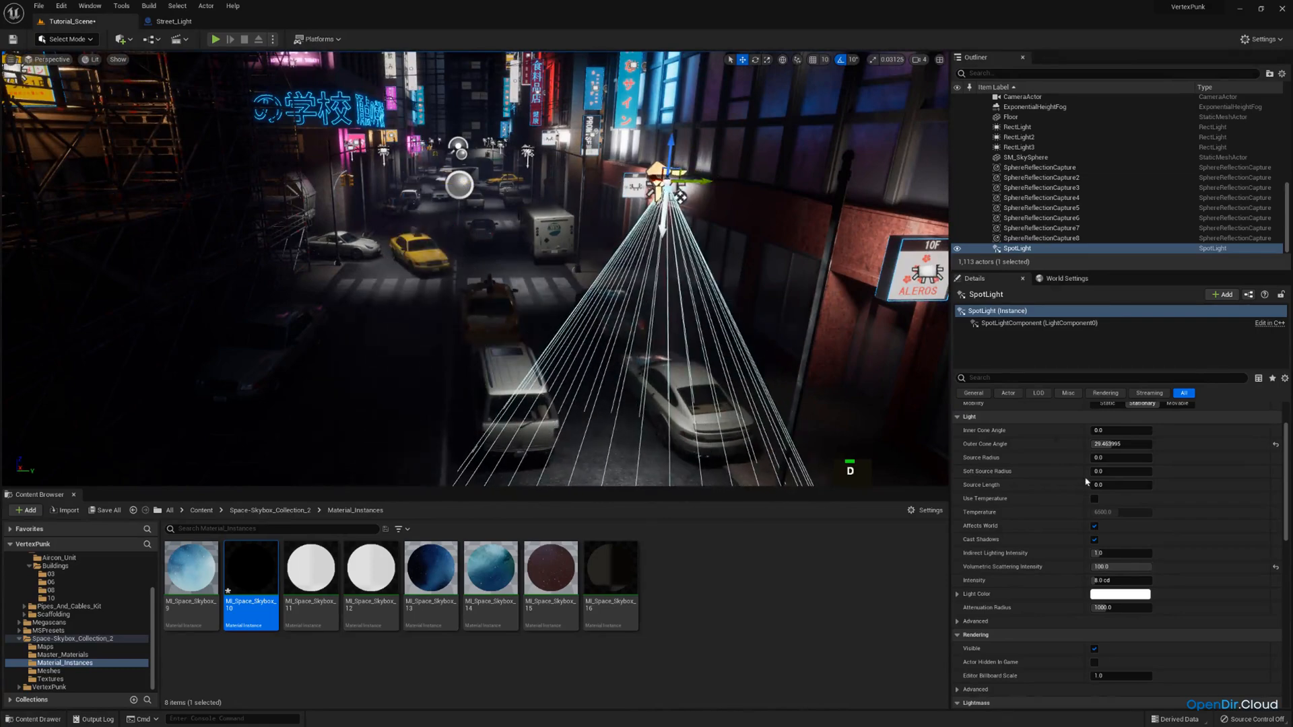
Raise the spotlight's Volumetric Scattering Intensity to 200 and check the beam from down the street without the editor overlays.
click(1131, 569)
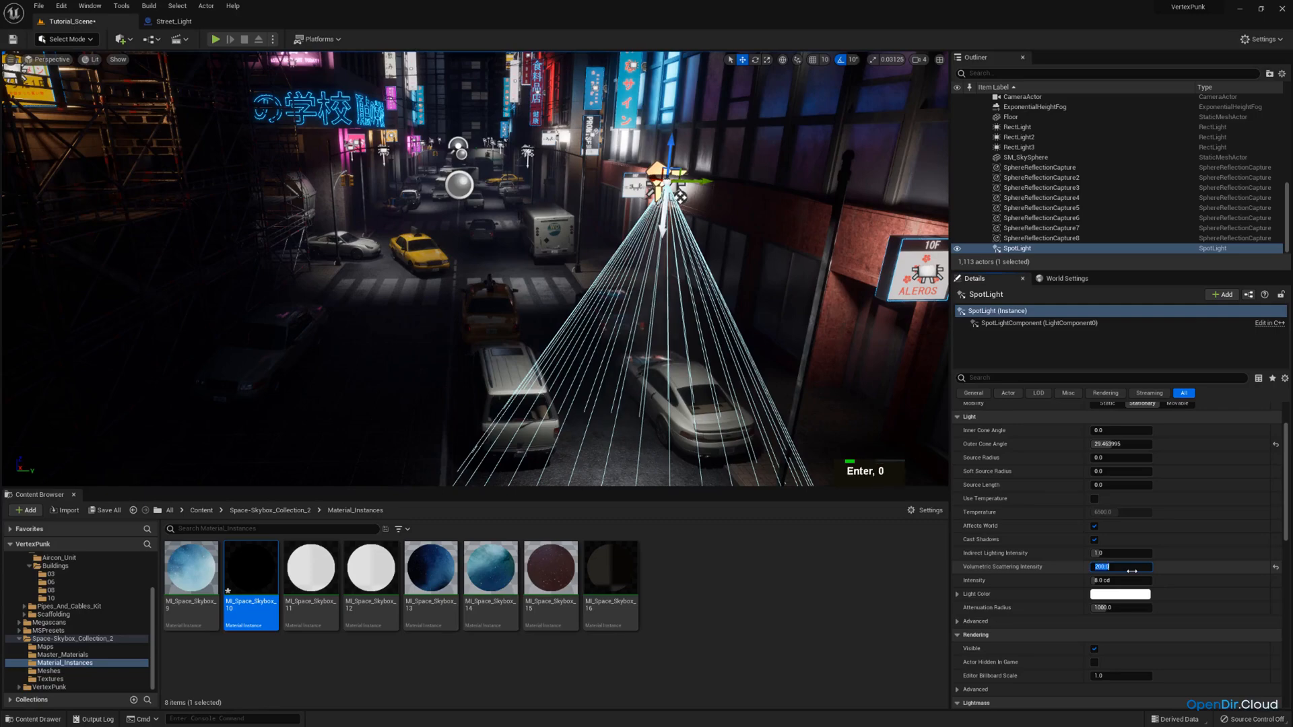
right_drag(638, 302, 538, 222)
key(g)
key(d)
key(q)
key(s)
key(g)
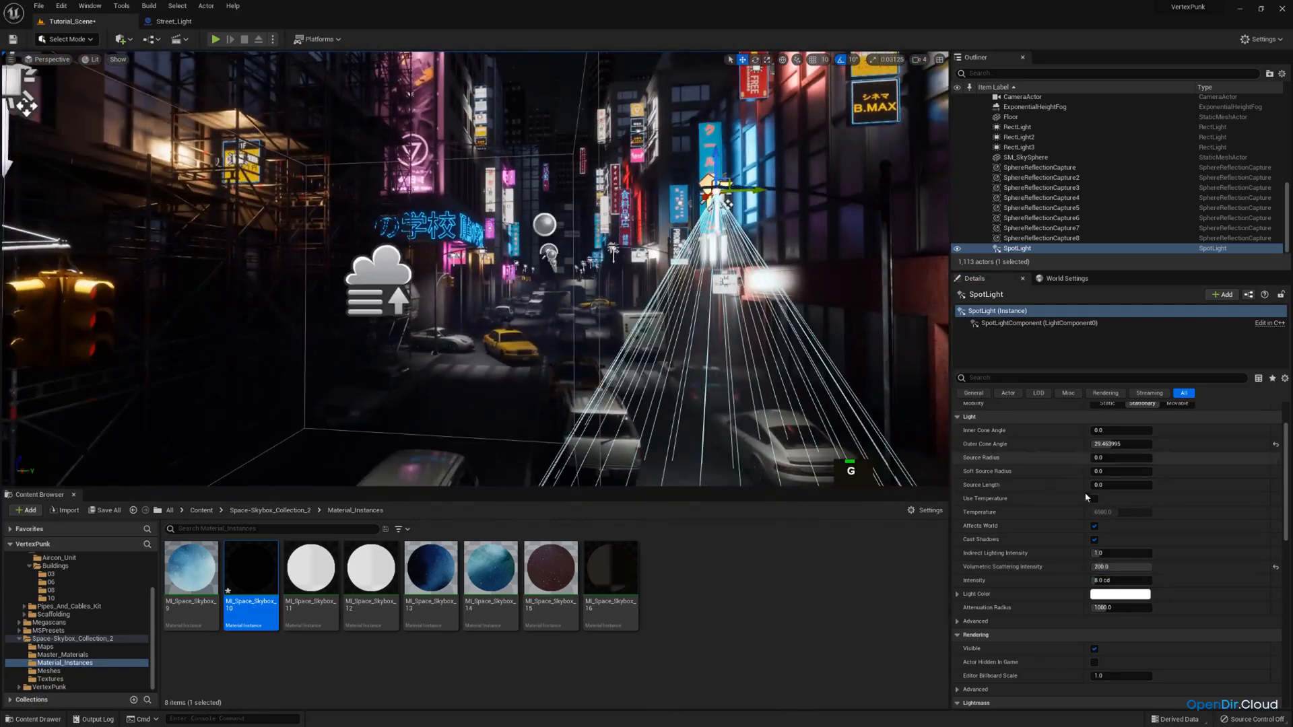
Try a Volumetric Scattering Intensity of 150 on the test spotlight and delete that spotlight from the scene.
click(1119, 568)
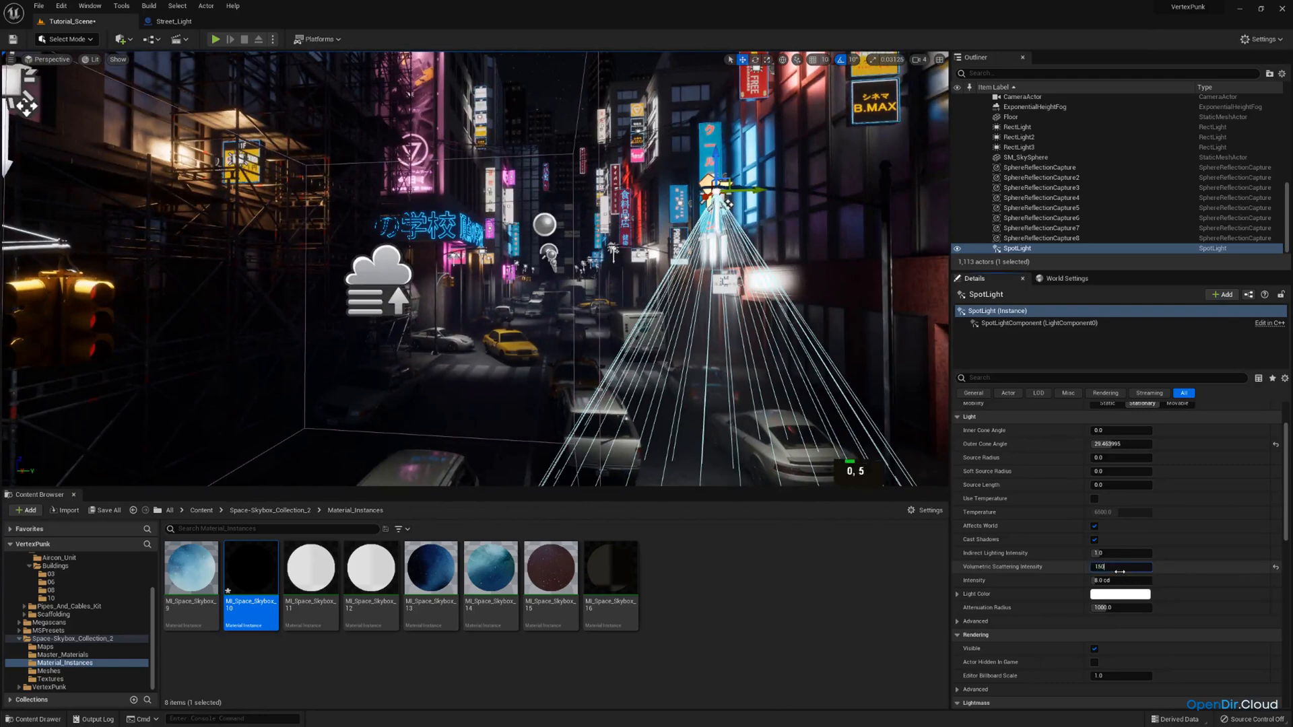
right_drag(740, 336, 775, 325)
key(g)
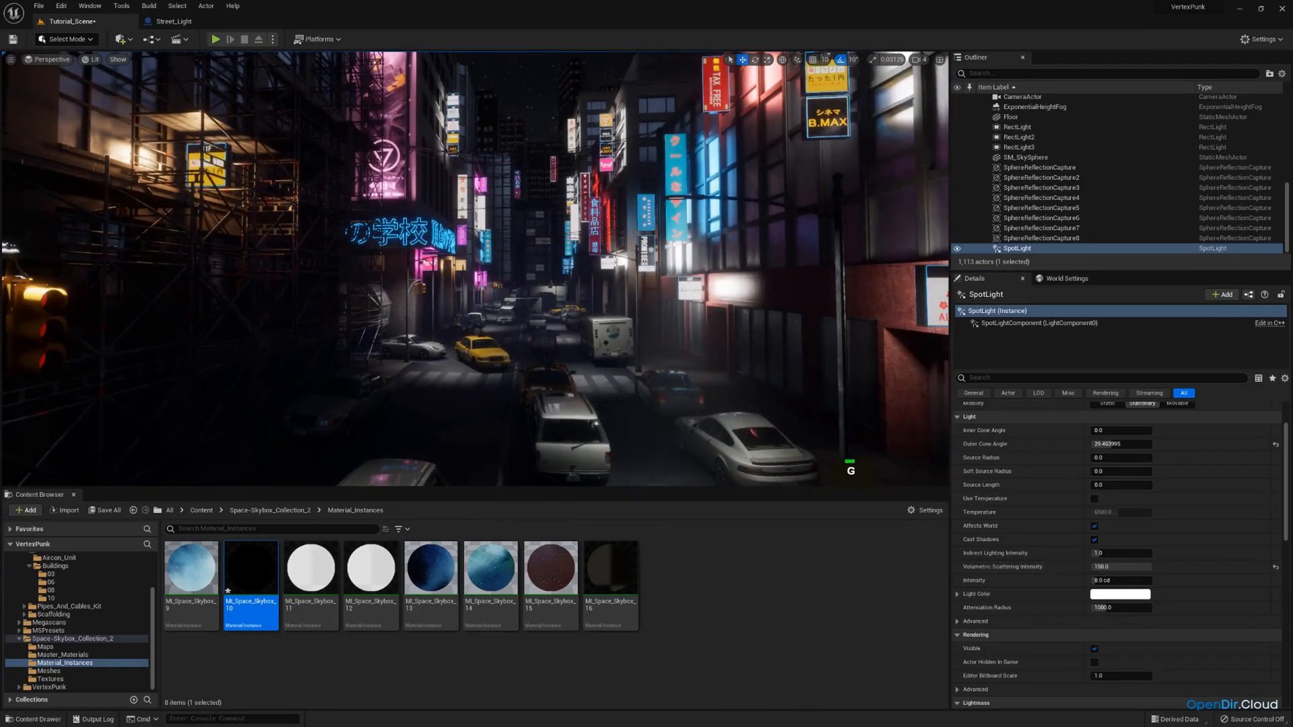
key(g)
key(Delete)
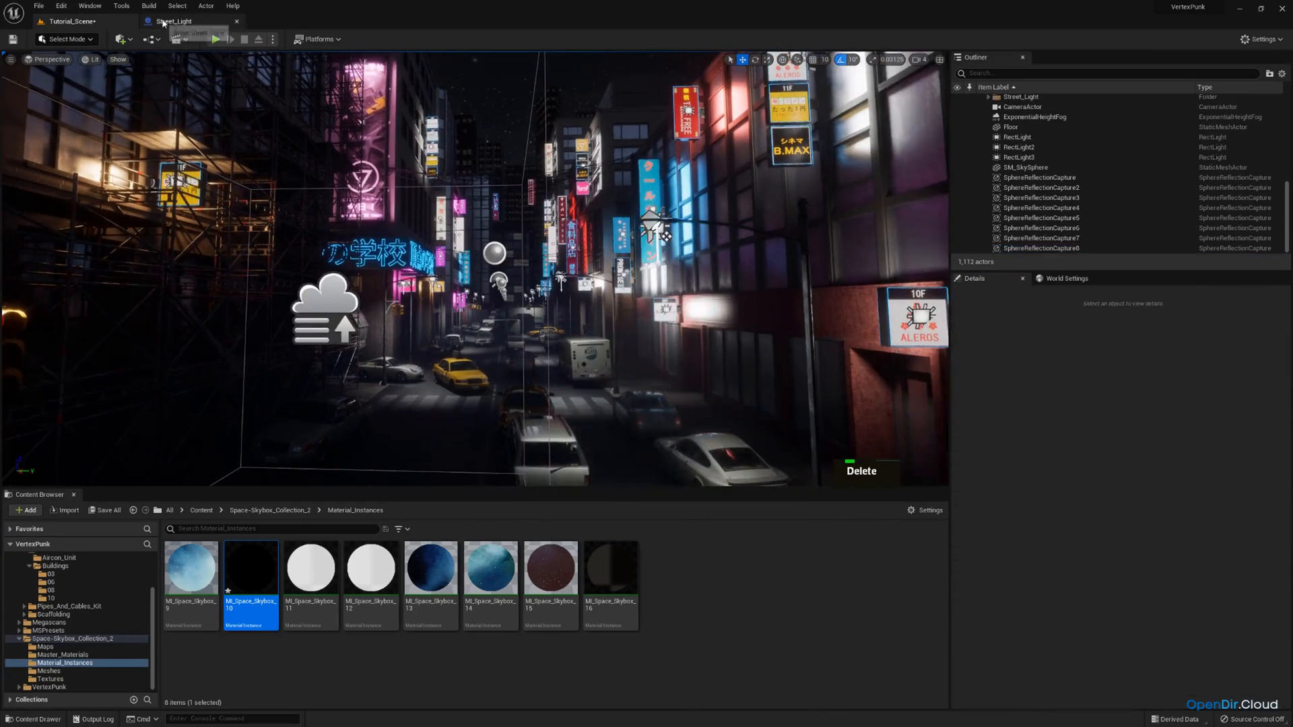
Set the Volumetric Scattering Intensity of the Street_Light blueprint's SpotLight to 100, save the blueprint and return to Tutorial_Scene.
click(173, 21)
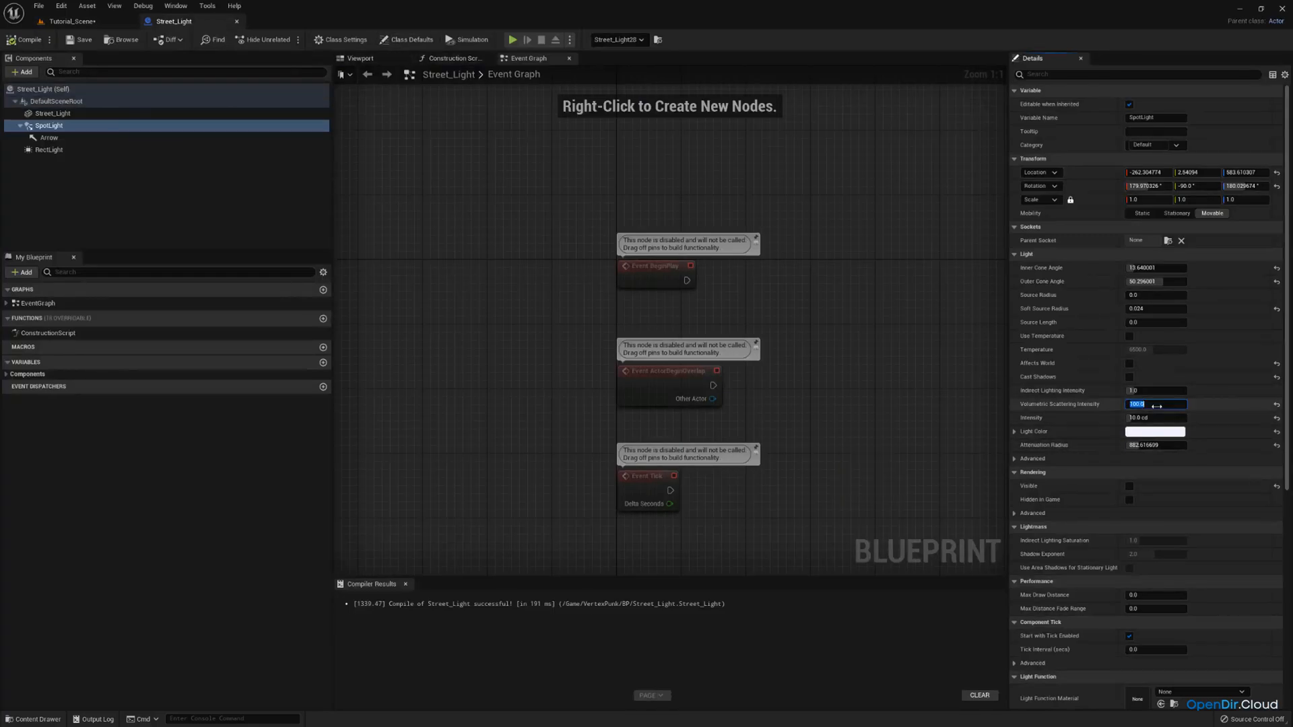
click(80, 39)
click(71, 21)
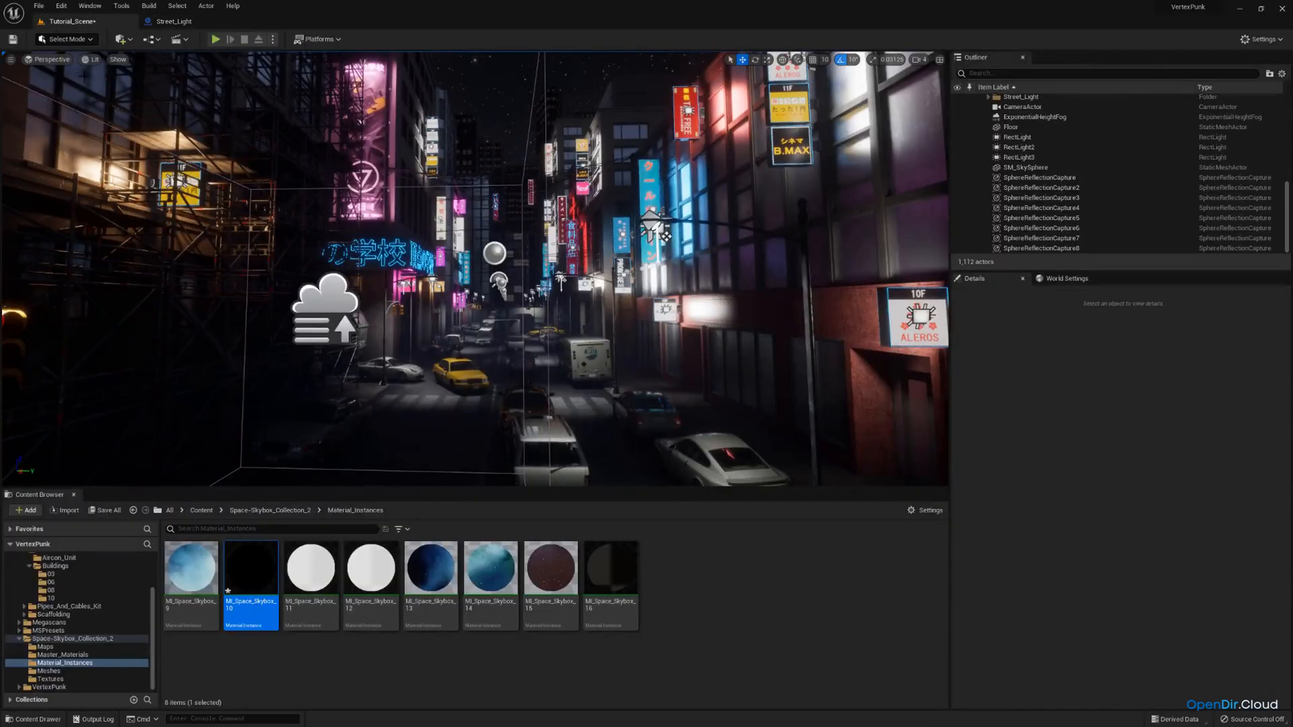
Look through CameraActor with the editor overlays hidden and save all modified content.
right_drag(559, 240, 559, 241)
key(g)
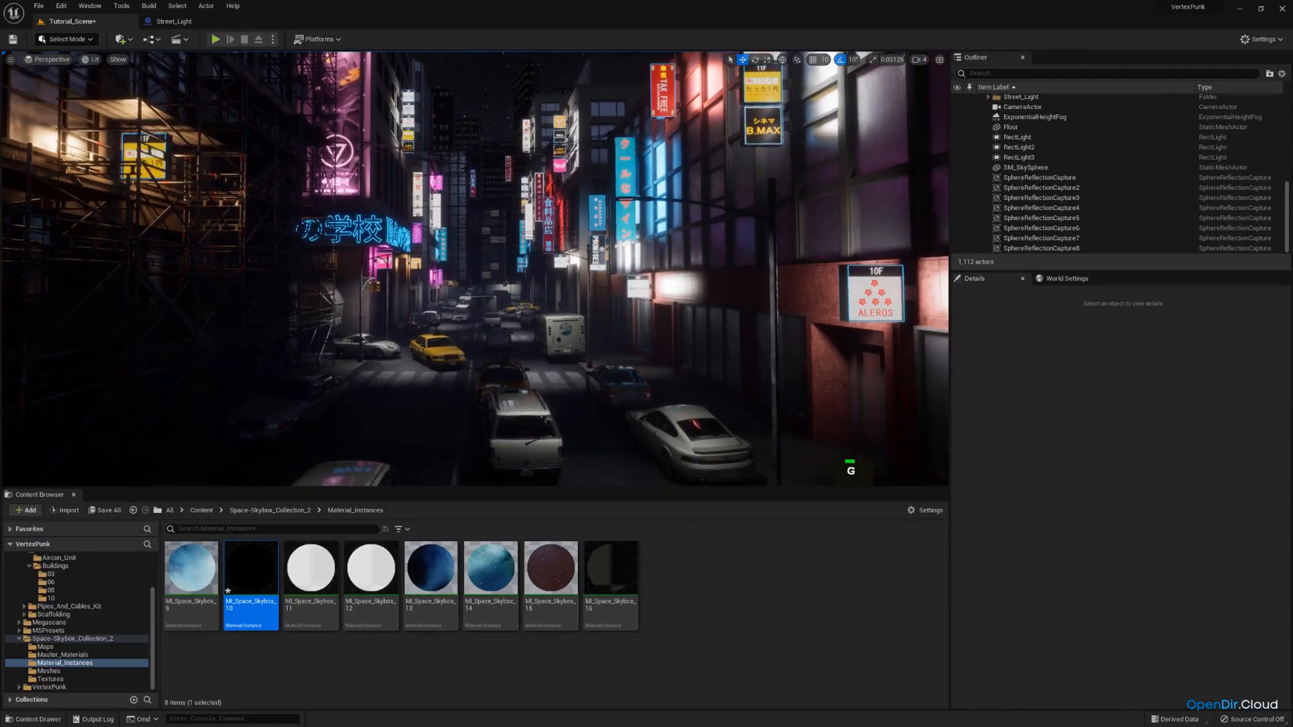
click(62, 60)
double_click(101, 173)
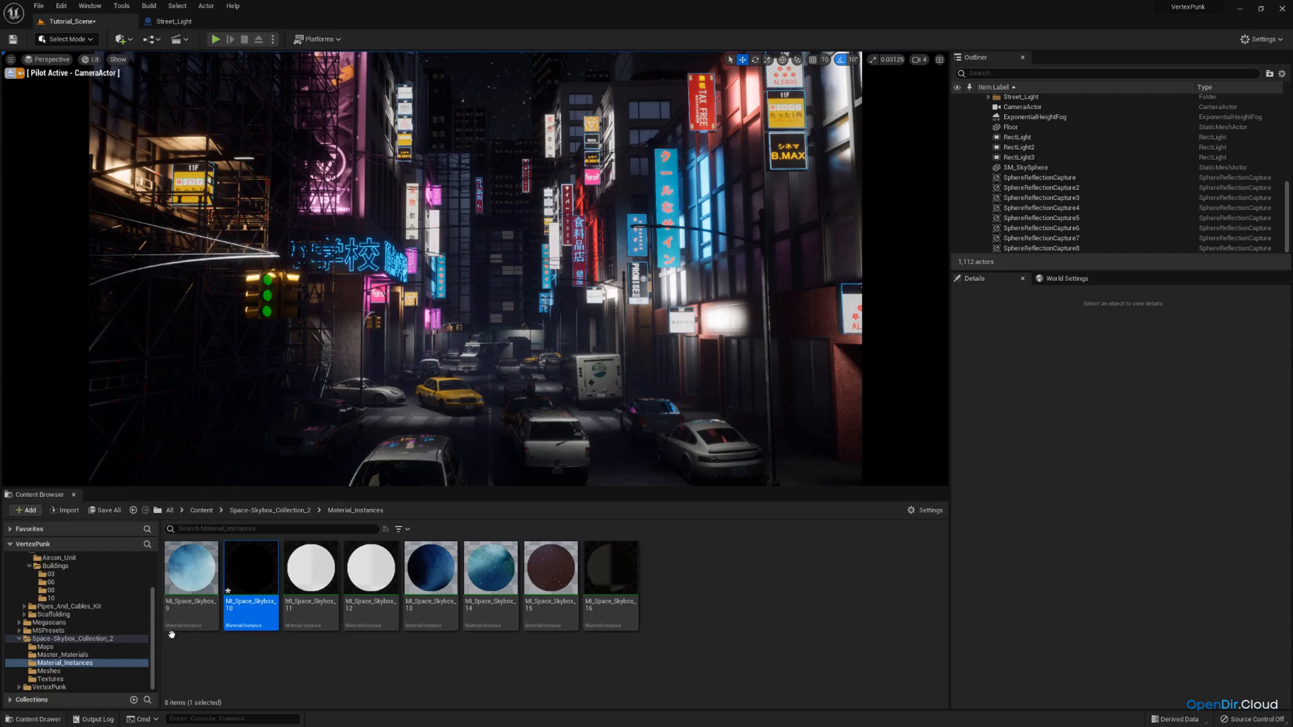
click(105, 513)
click(706, 482)
Open the Main_Scene level from the VertexPunk Saves folder.
scroll(59, 626, up, 3)
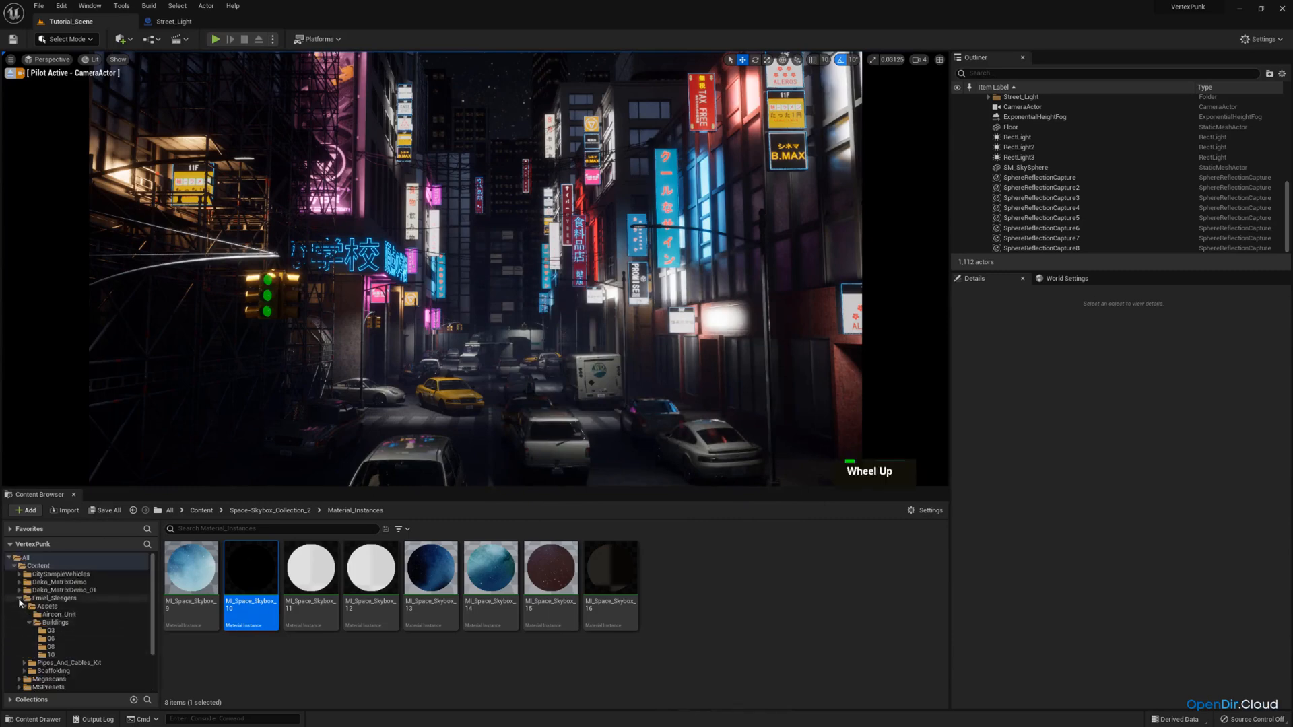
click(19, 598)
click(21, 622)
click(20, 631)
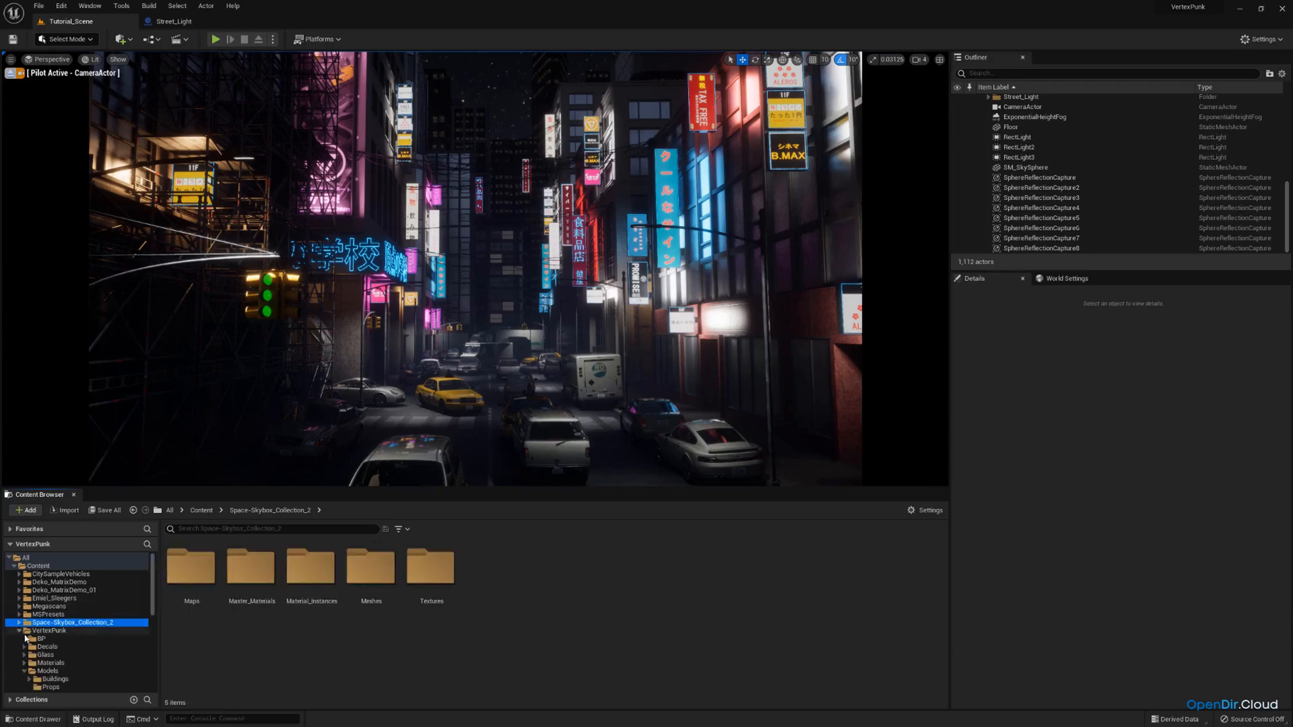
scroll(59, 650, down, 2)
click(54, 663)
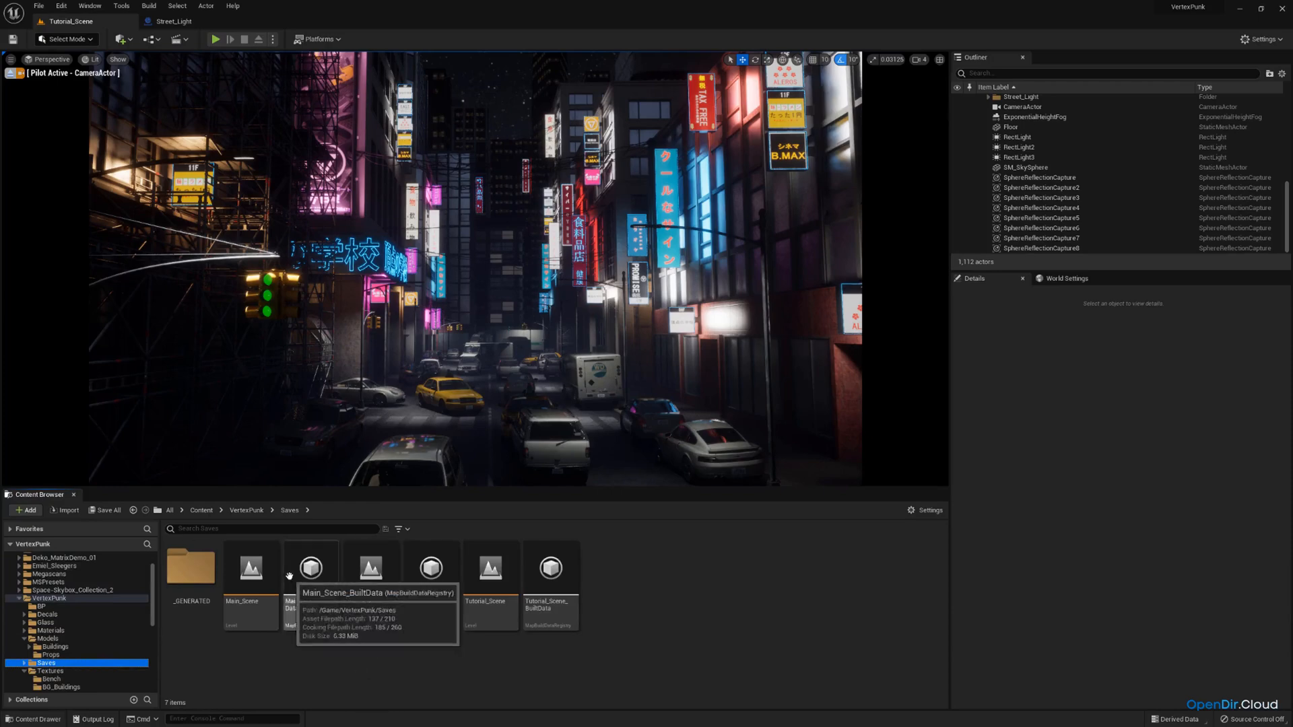
double_click(250, 579)
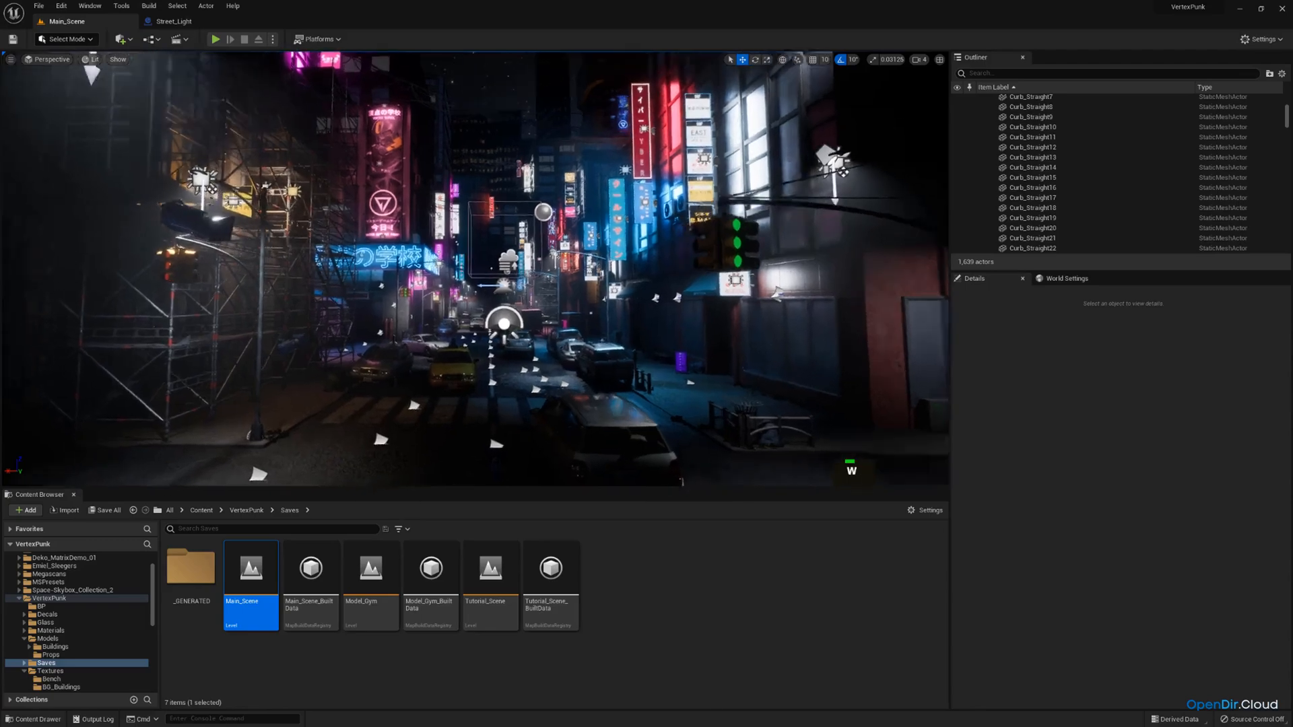
Examine the street lighting in Main_Scene and view it through its CameraActor for comparison.
key(w)
key(w)
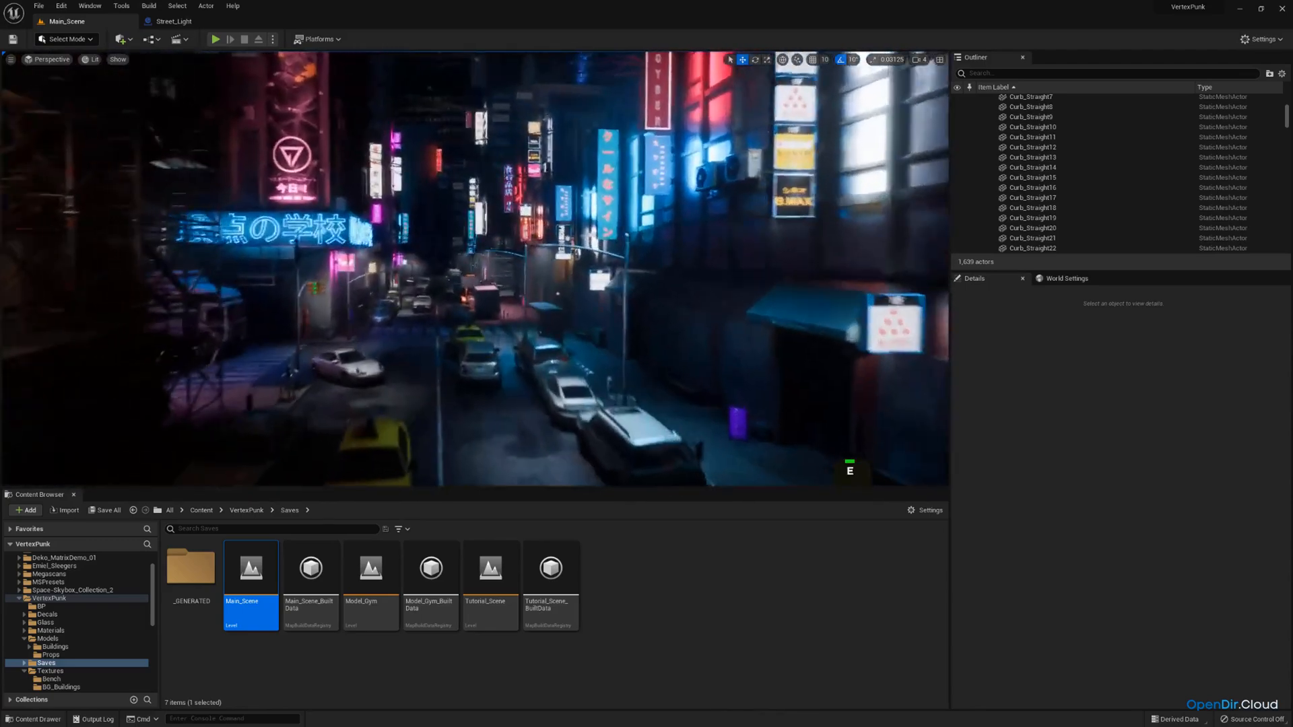
key(d)
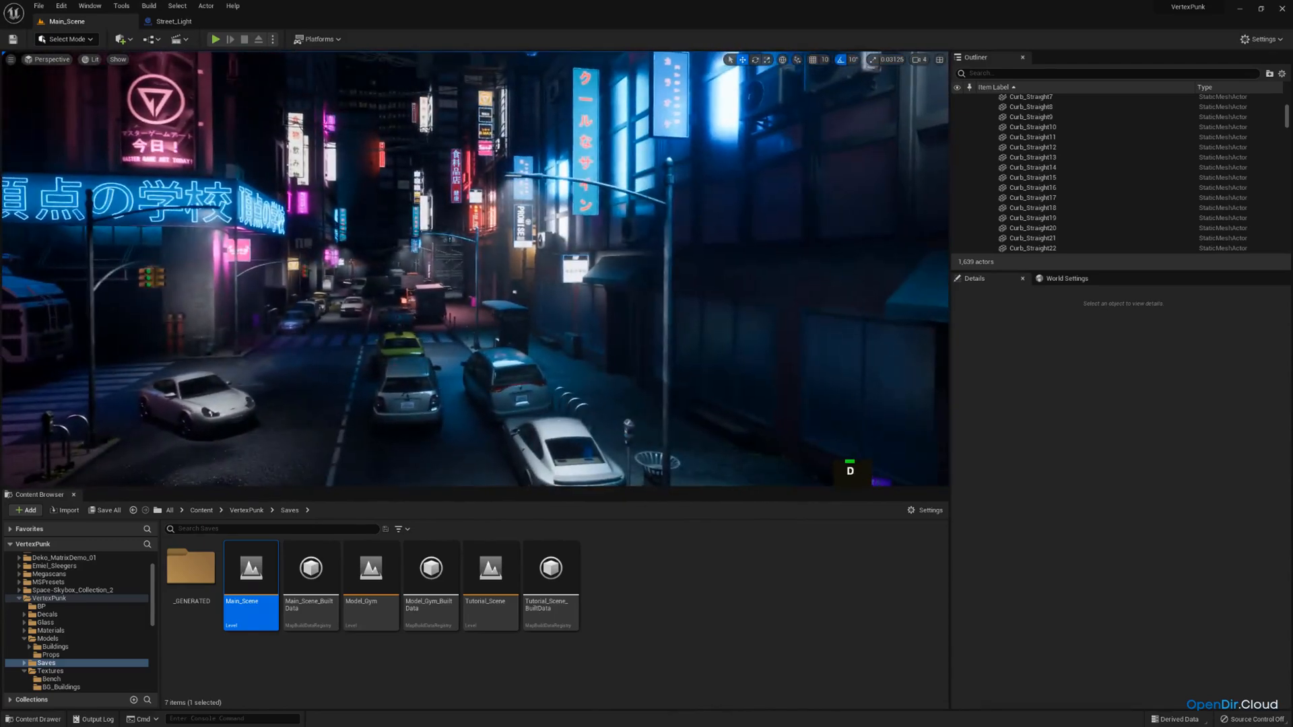
click(56, 64)
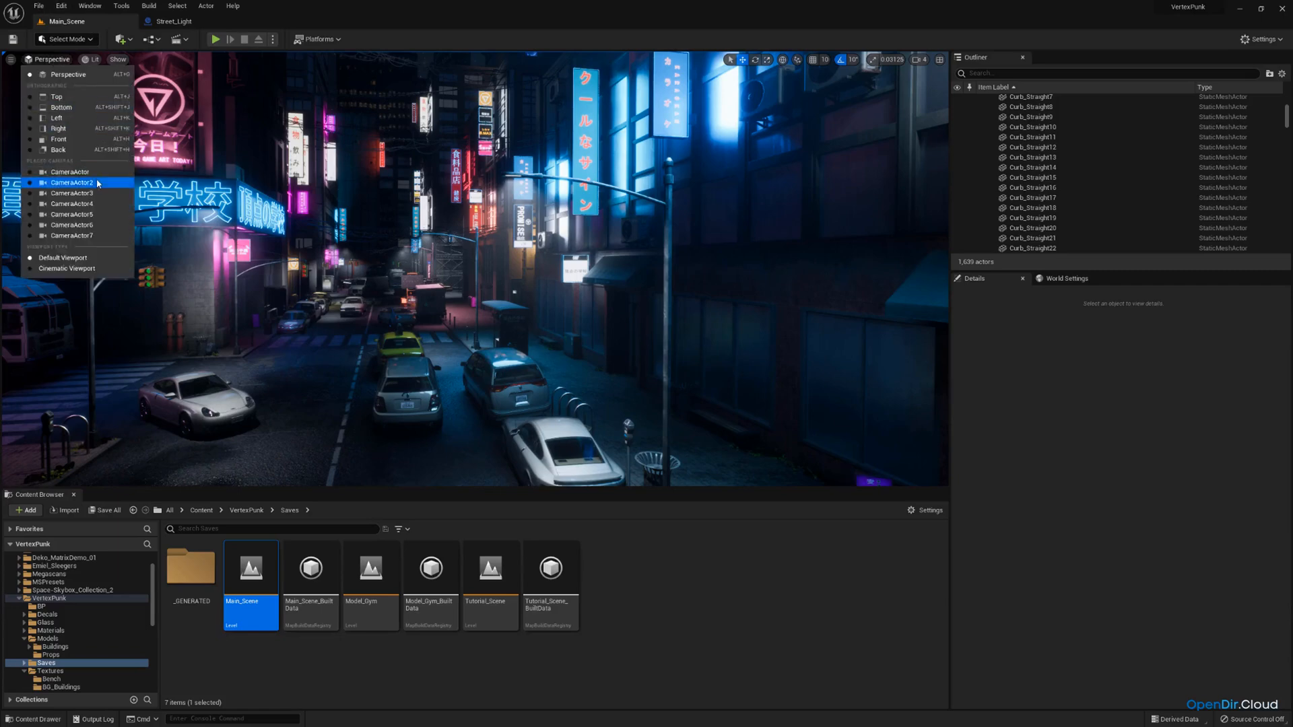
click(68, 180)
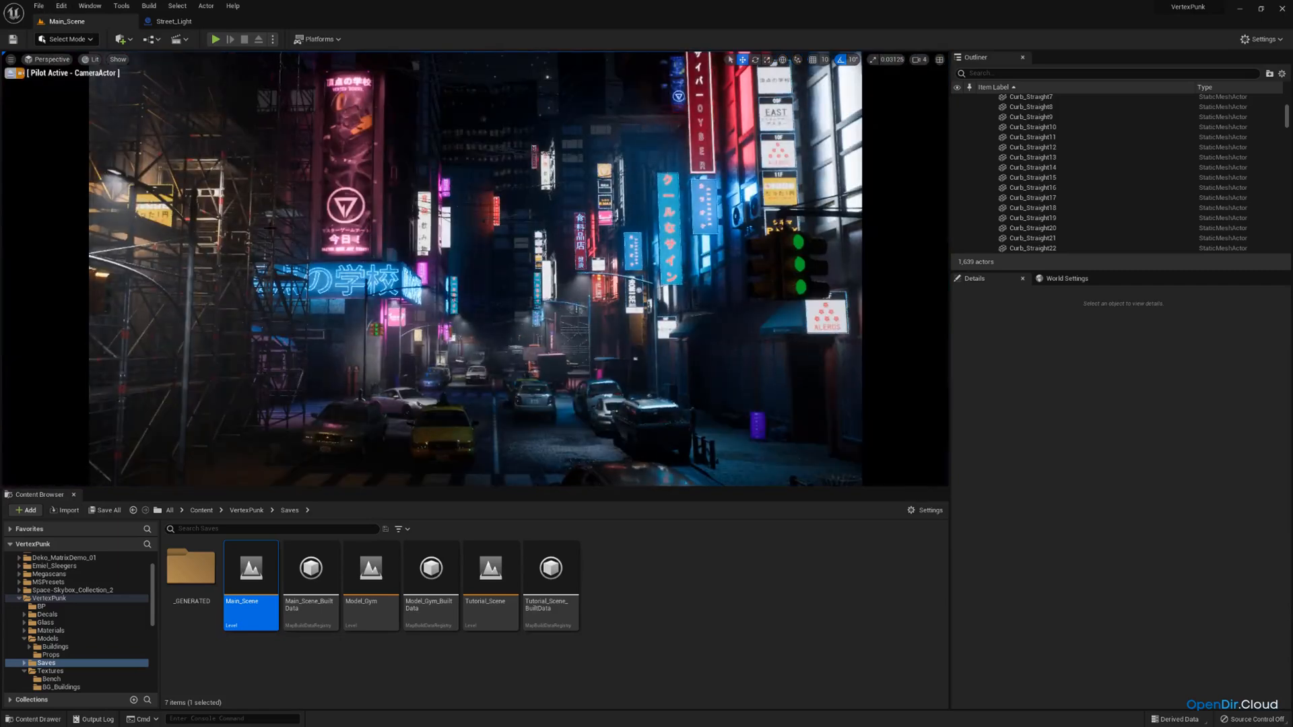
Reopen the Tutorial_Scene level and view it through CameraActor with the editor overlays hidden.
double_click(488, 569)
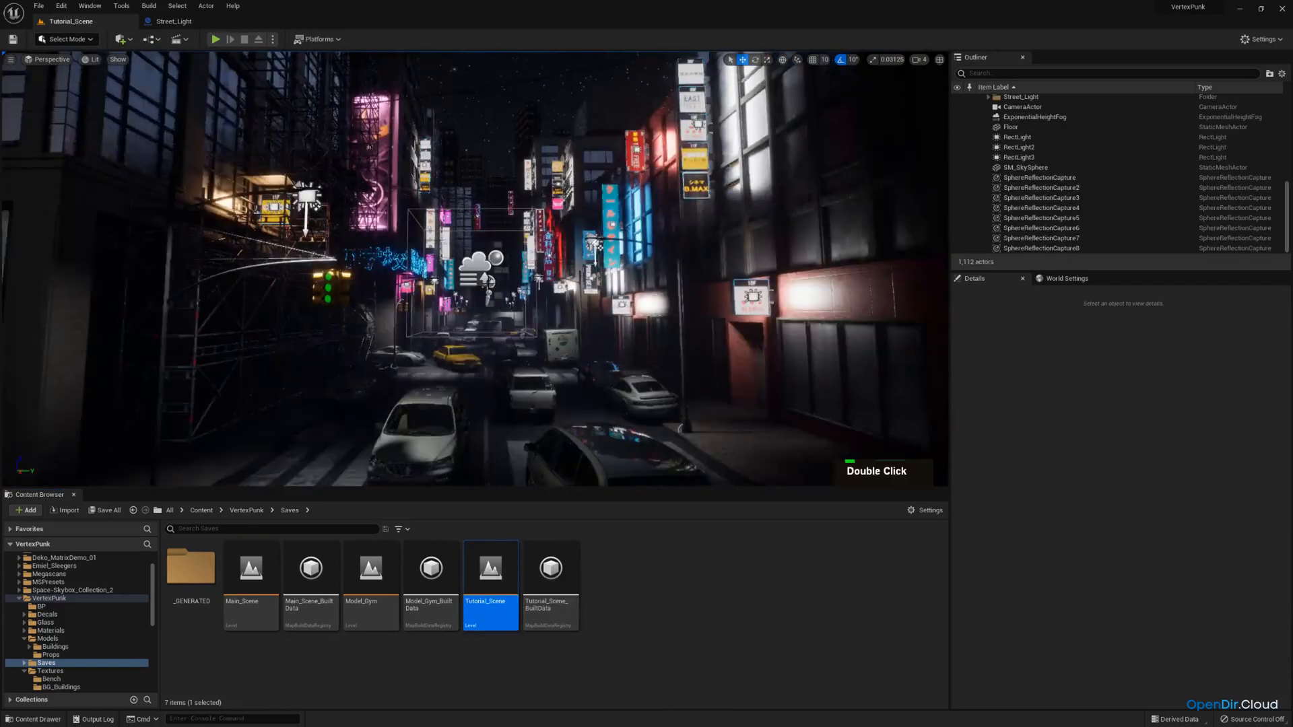
click(47, 61)
click(77, 173)
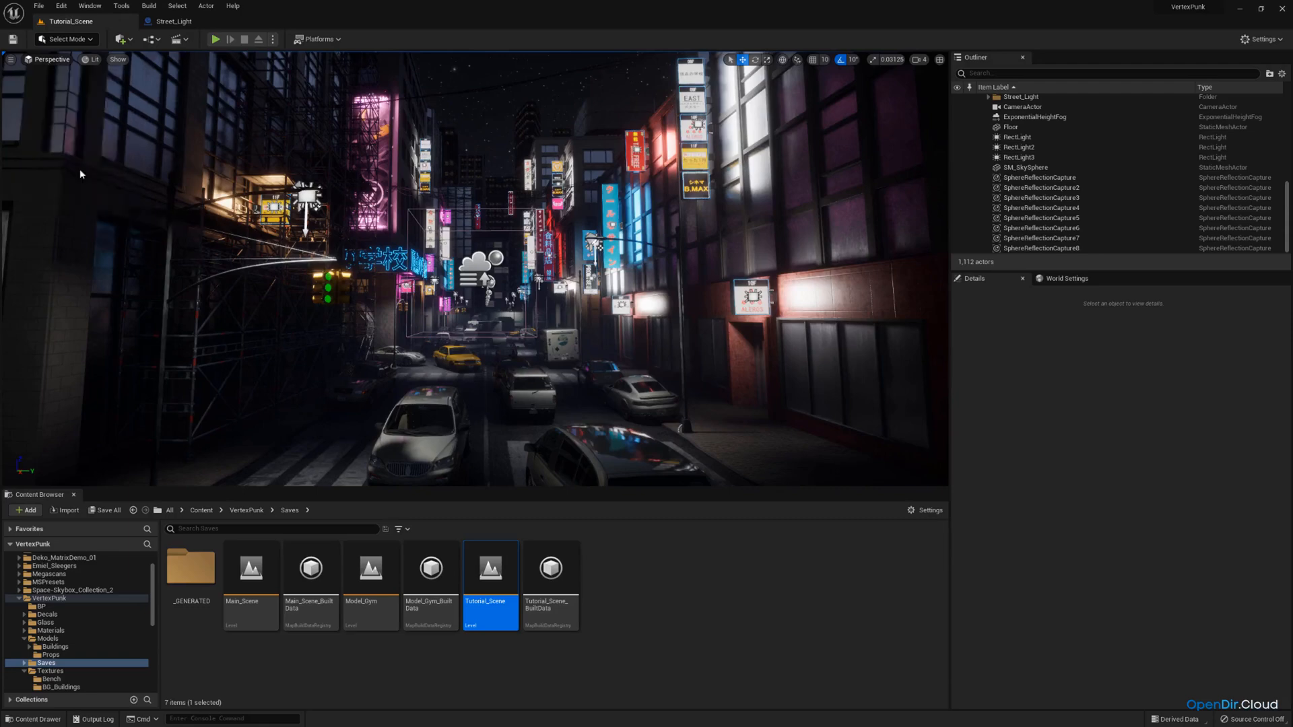
click(682, 320)
key(g)
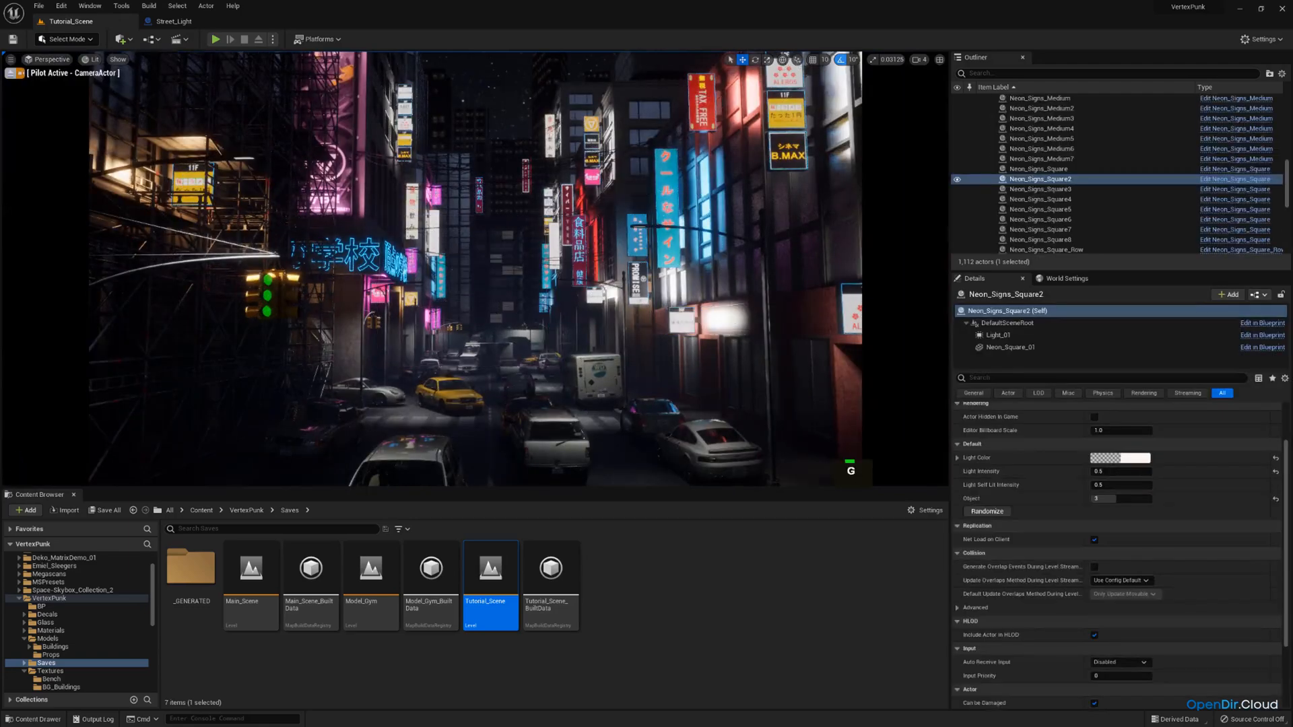
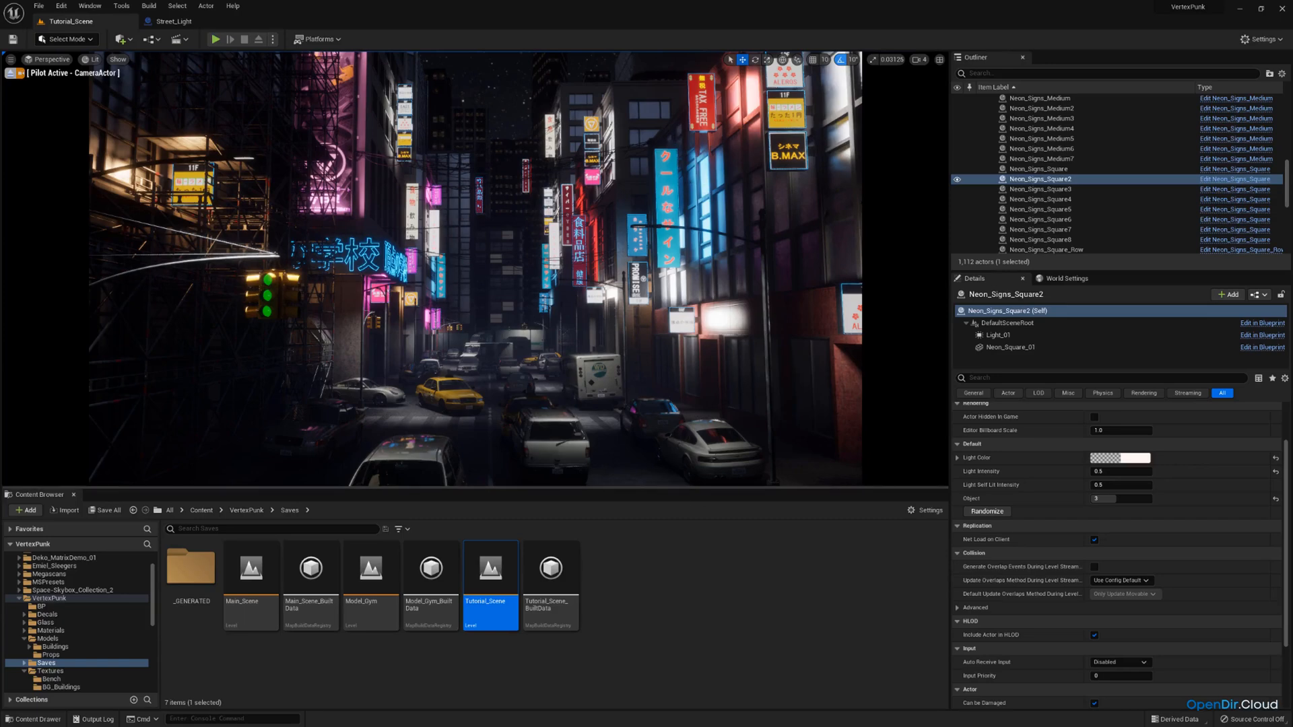
Stop piloting the camera and add a Rect Light near the parked cars beside the red-fronted building.
click(10, 73)
right_drag(472, 269, 606, 364)
key(s)
key(a)
key(e)
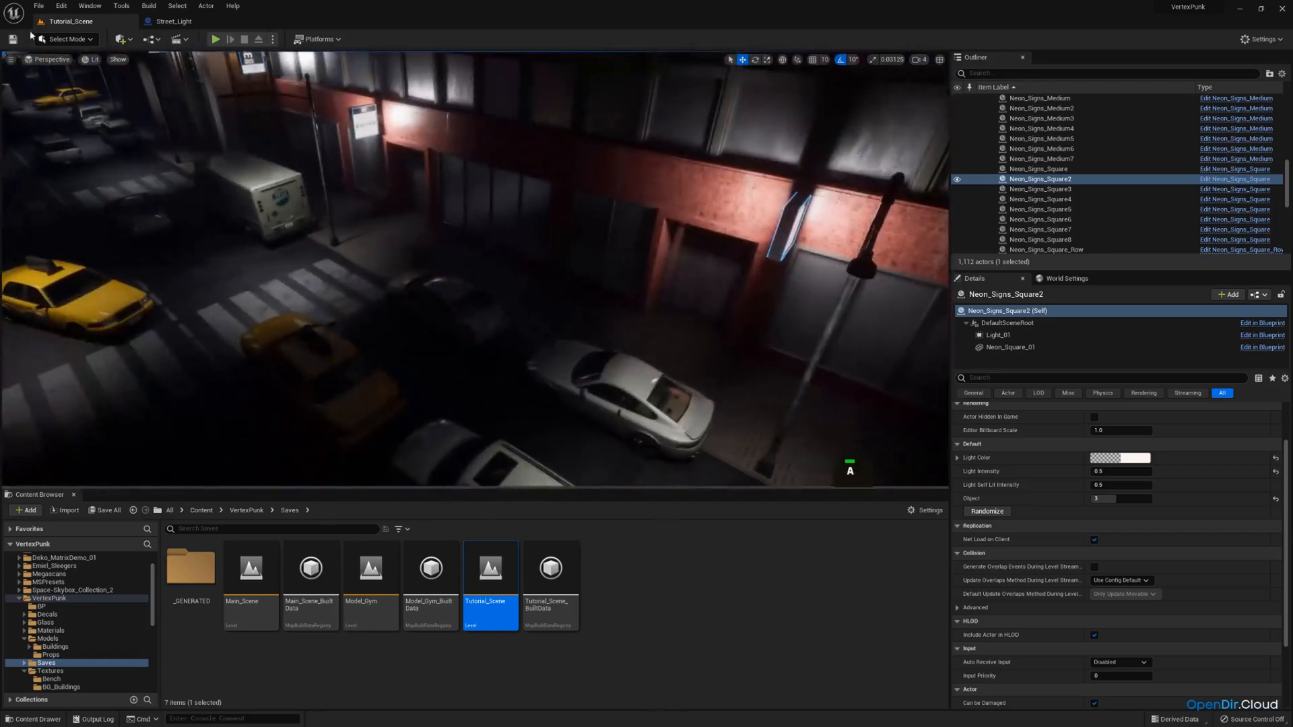
click(122, 39)
mouse_move(167, 138)
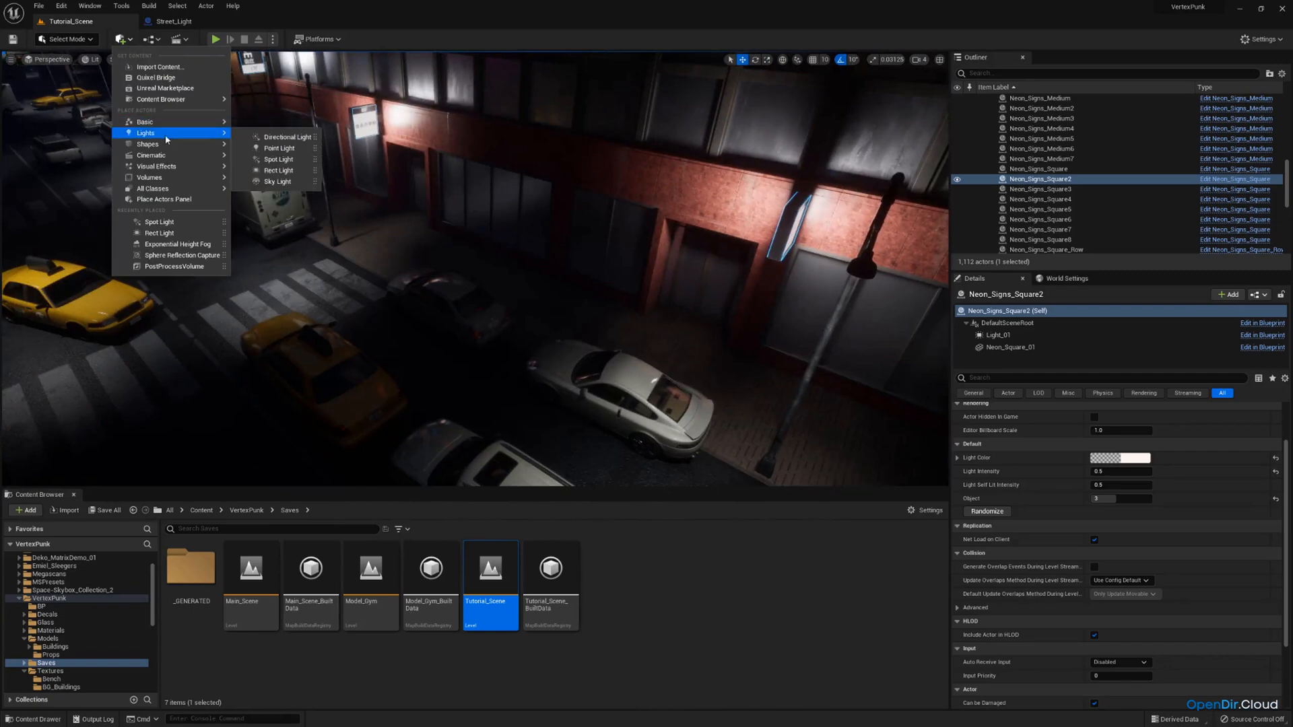
click(289, 171)
Move the new rect light out over the street in front of the red-fronted building.
key(a)
right_drag(472, 269, 465, 296)
key(e)
drag(453, 308, 503, 283)
key(d)
right_drag(503, 282, 478, 221)
key(q)
drag(468, 192, 441, 222)
Raise the rect light to the upper windows and shift it towards the building facade.
right_drag(441, 222, 380, 175)
key(d)
key(w)
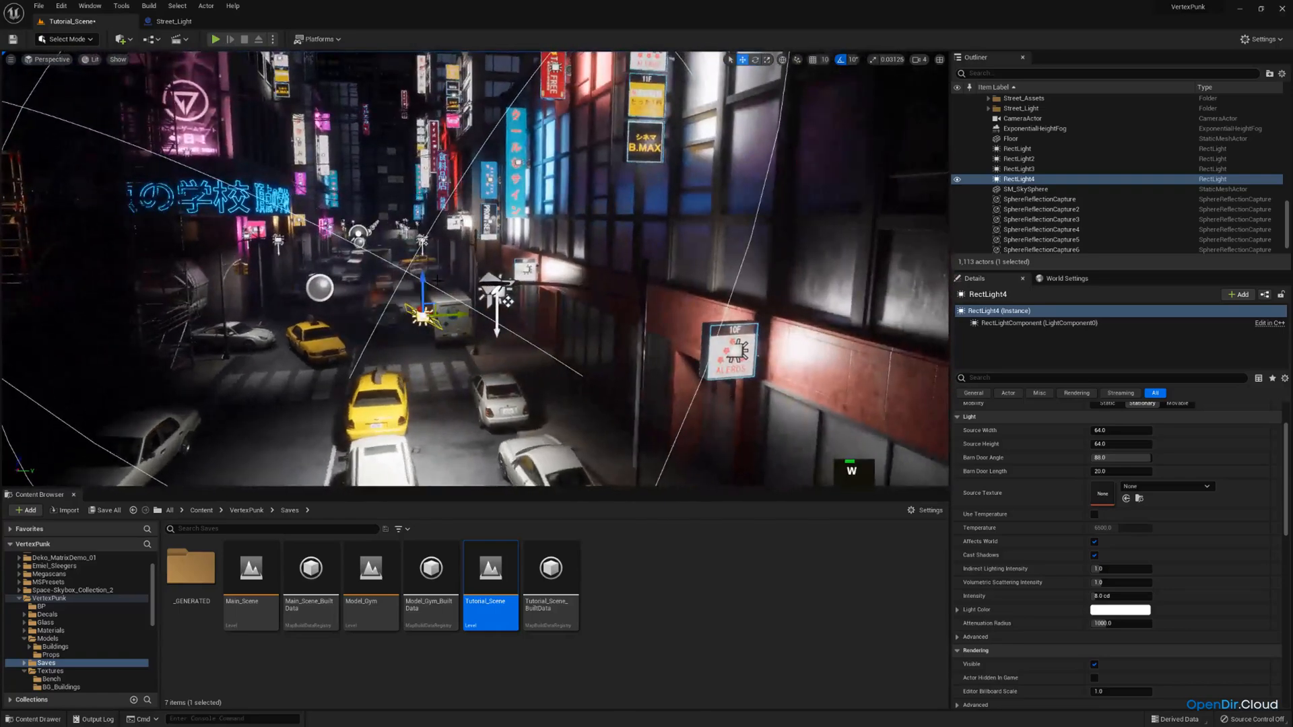
drag(423, 313, 544, 183)
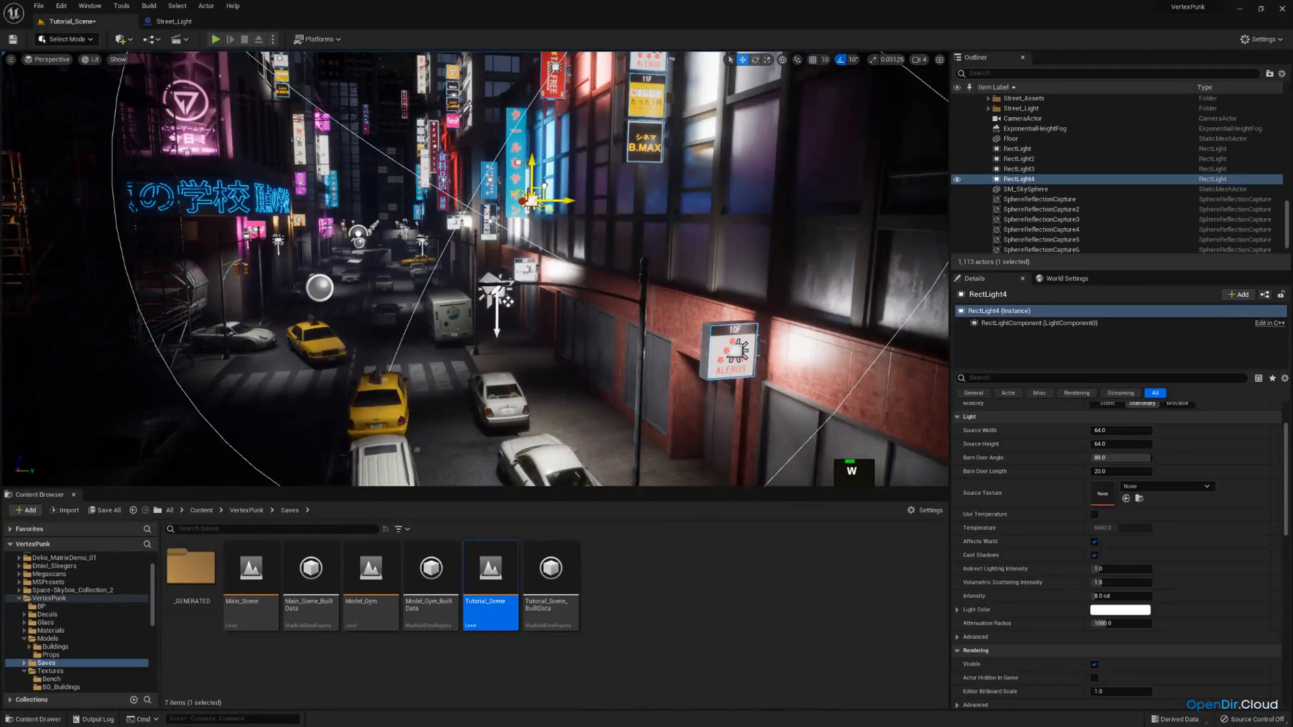
Enlarge the rect light to a Source Width of about 903 and a Source Height of about 351.
key(e)
right_drag(544, 183, 580, 228)
key(s)
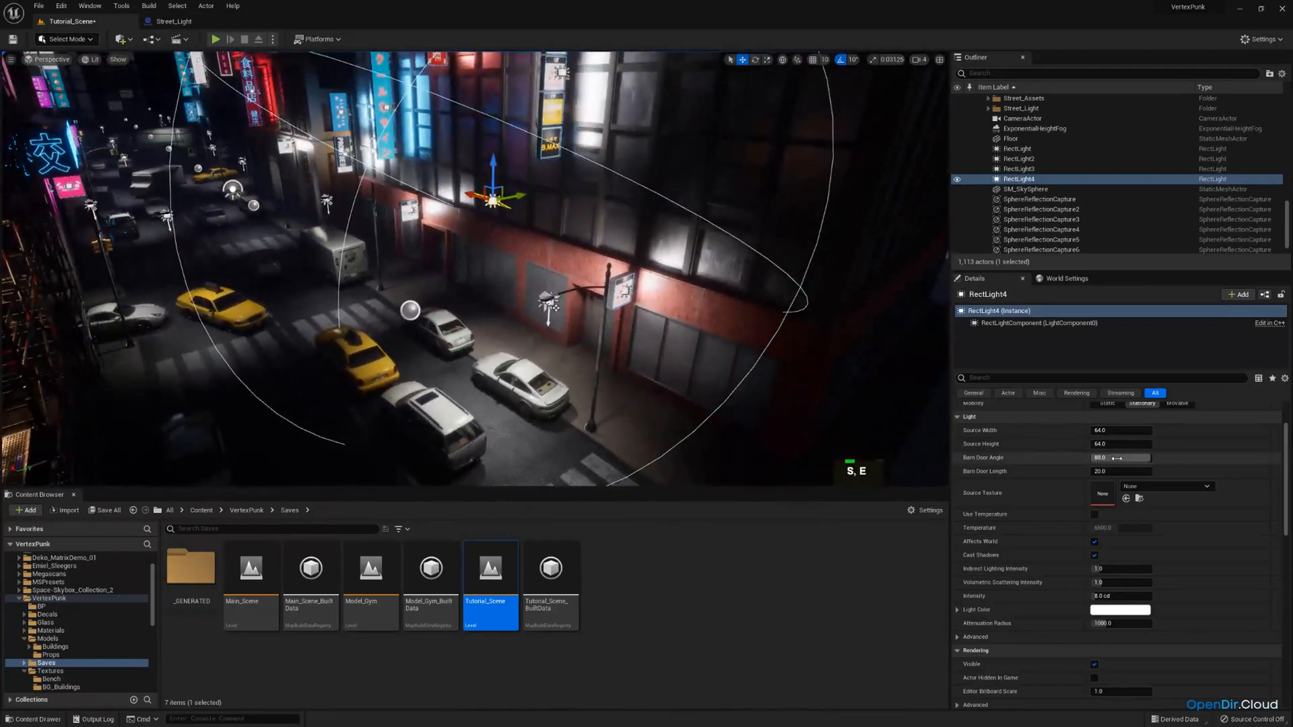
mouse_move(1105, 430)
mouse_down()
mouse_move(1125, 430)
mouse_move(1105, 441)
mouse_move(1121, 443)
mouse_up()
key(w)
right_drag(802, 329, 795, 252)
key(d)
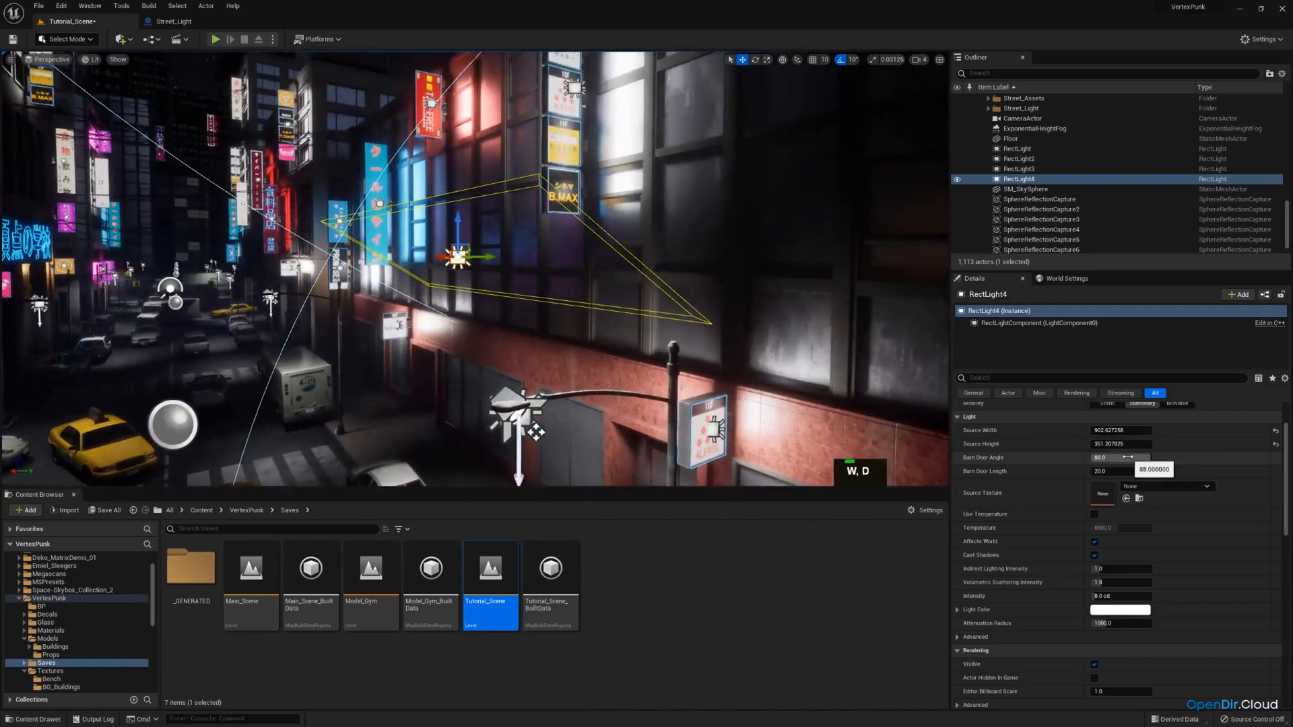
Reduce the rect light's Barn Door Angle to about 41 and view the scene through CameraActor.
drag(1137, 457, 1115, 458)
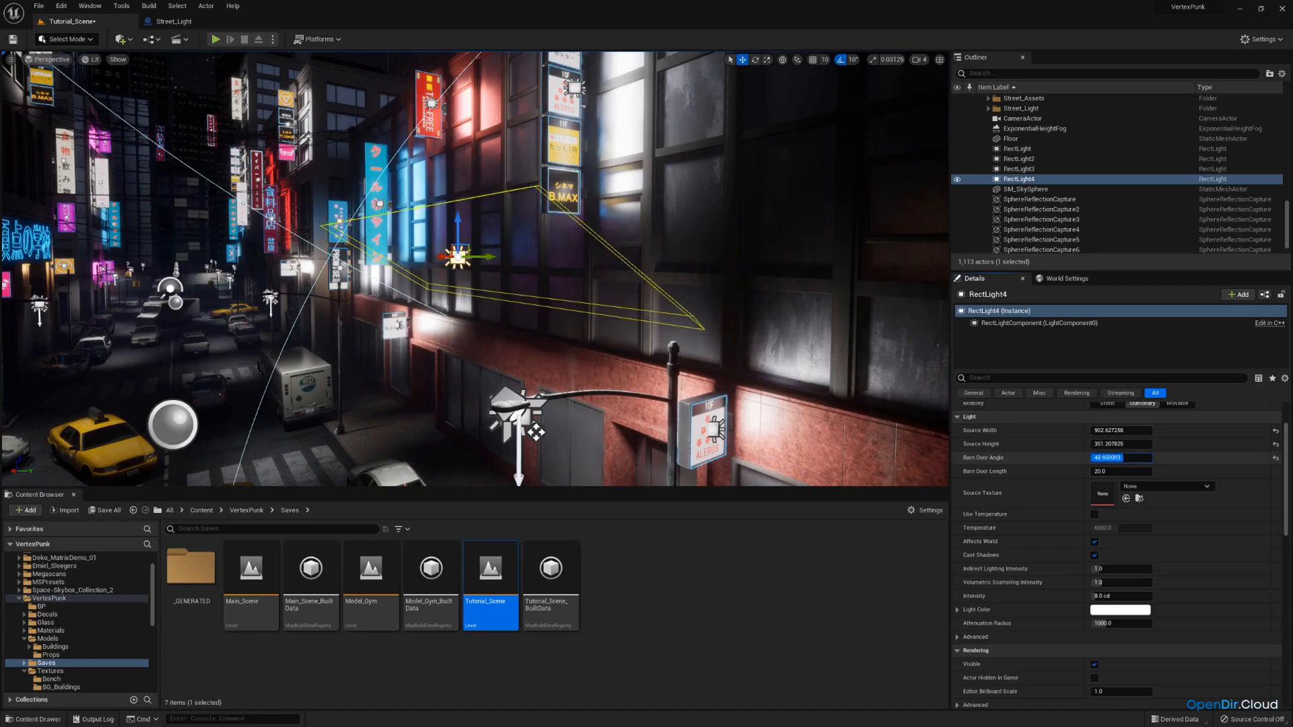
key(s)
right_drag(475, 269, 411, 309)
key(w)
click(47, 59)
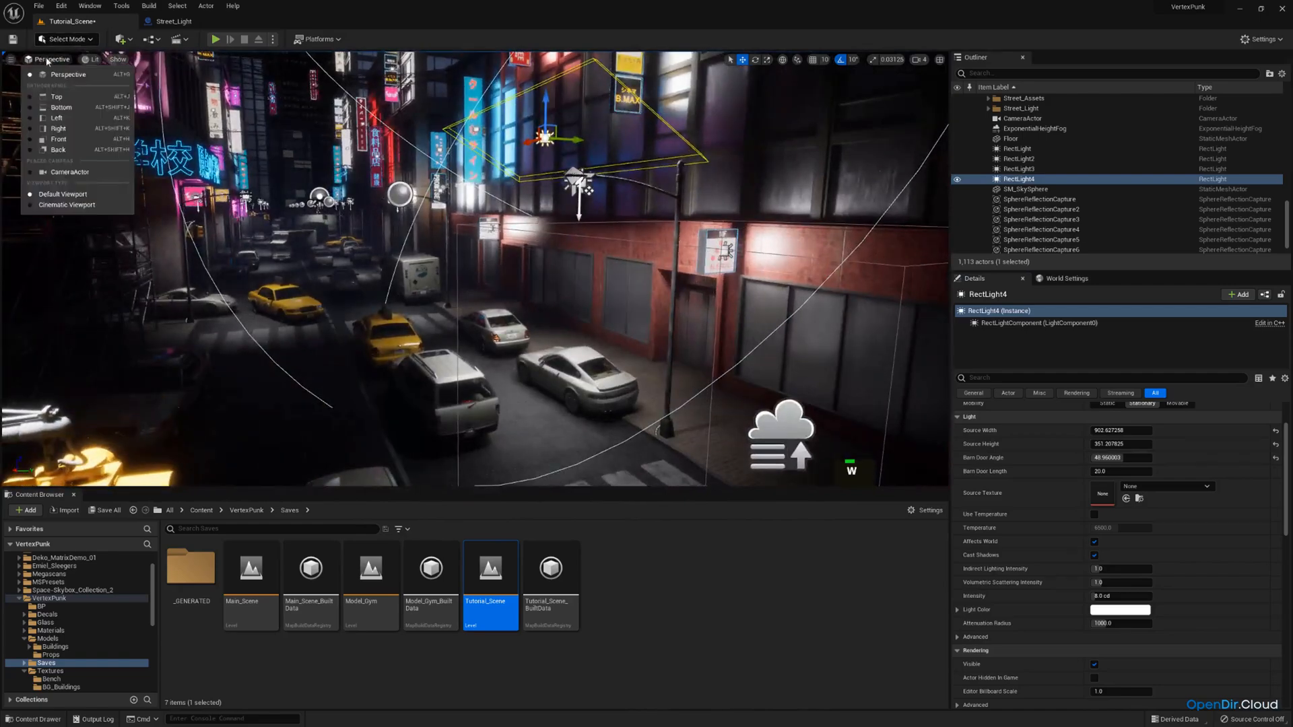
click(58, 175)
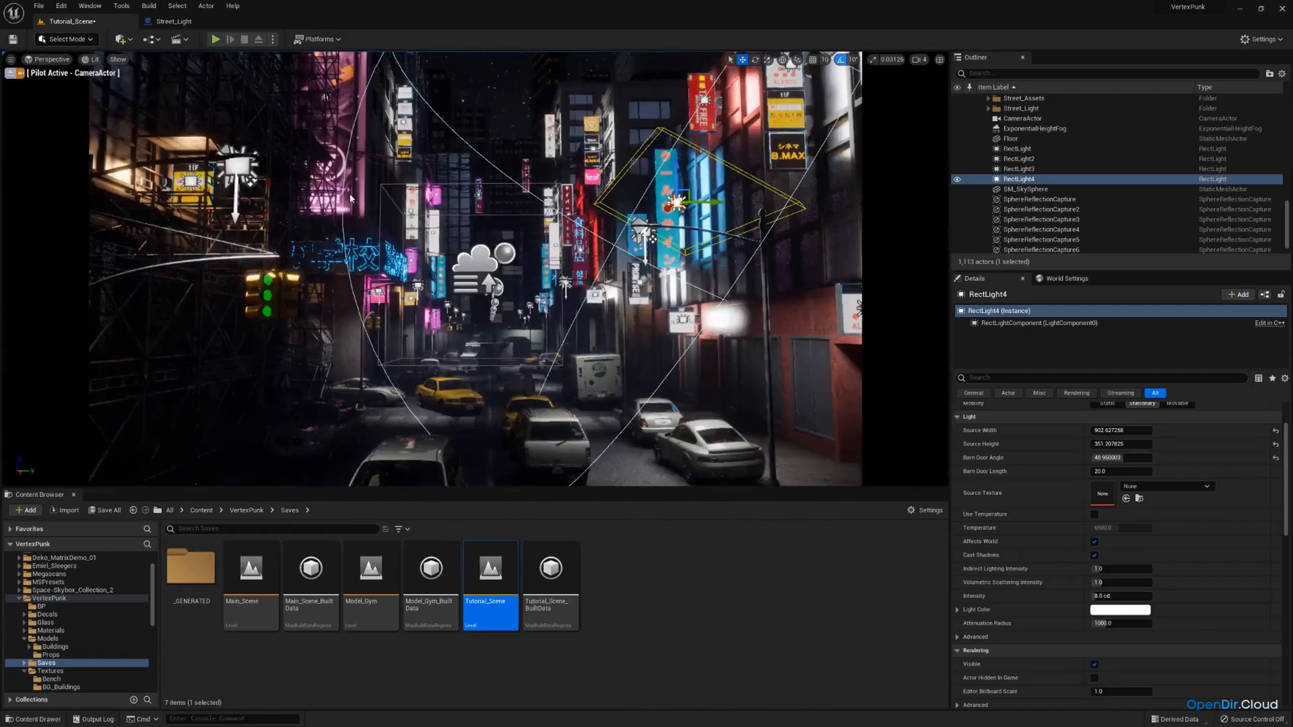
Tint RectLight4 light blue and reduce its Intensity to 3 cd.
click(1120, 609)
drag(925, 527, 911, 530)
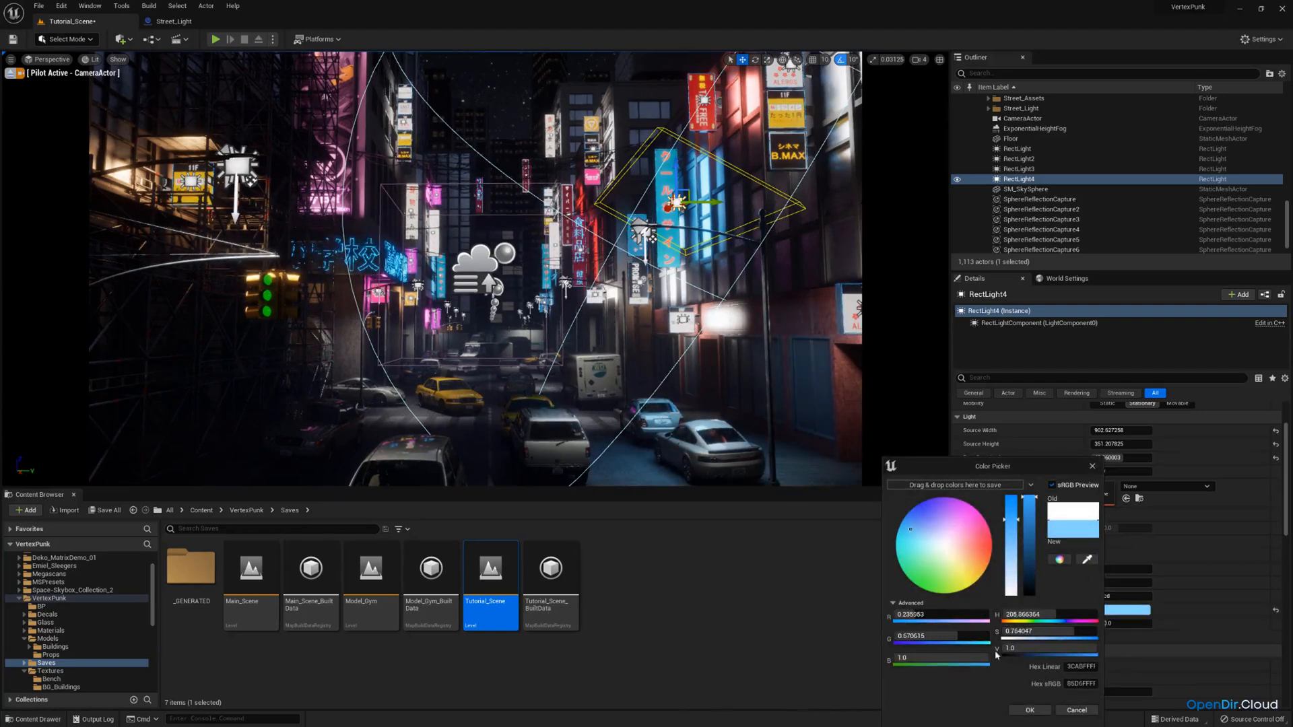
click(1033, 710)
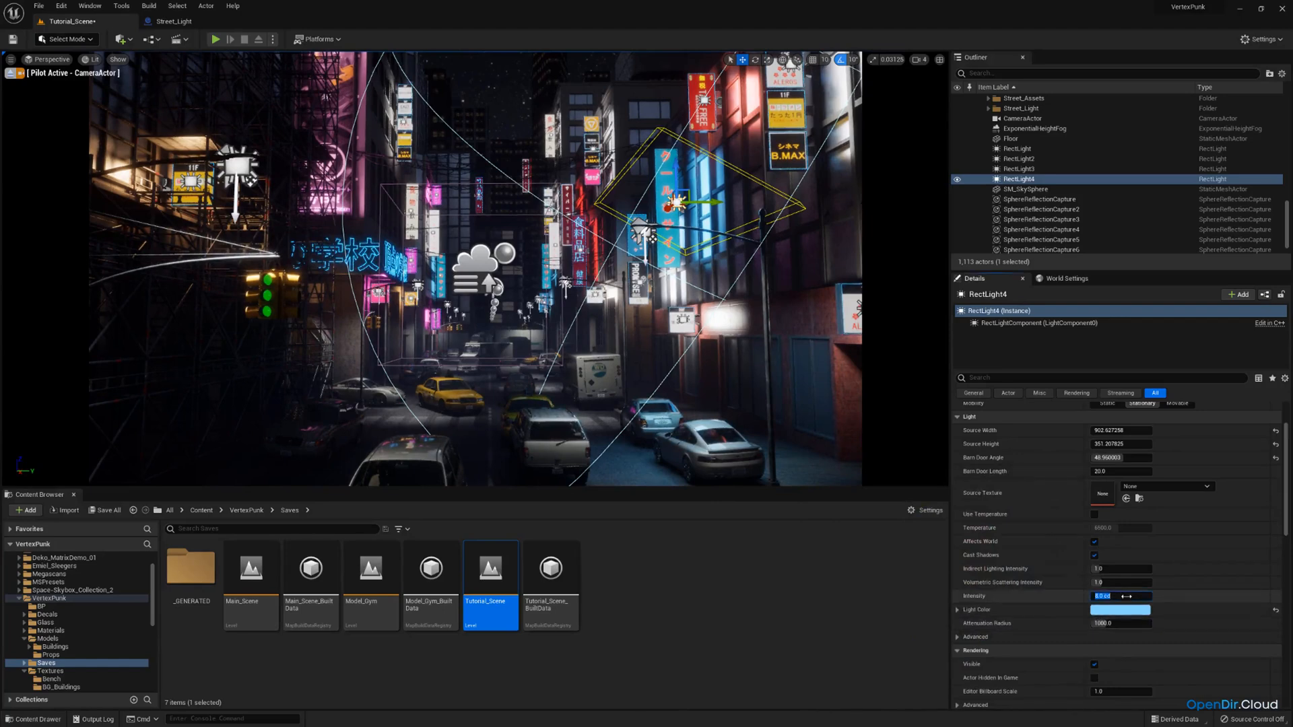
text(3)
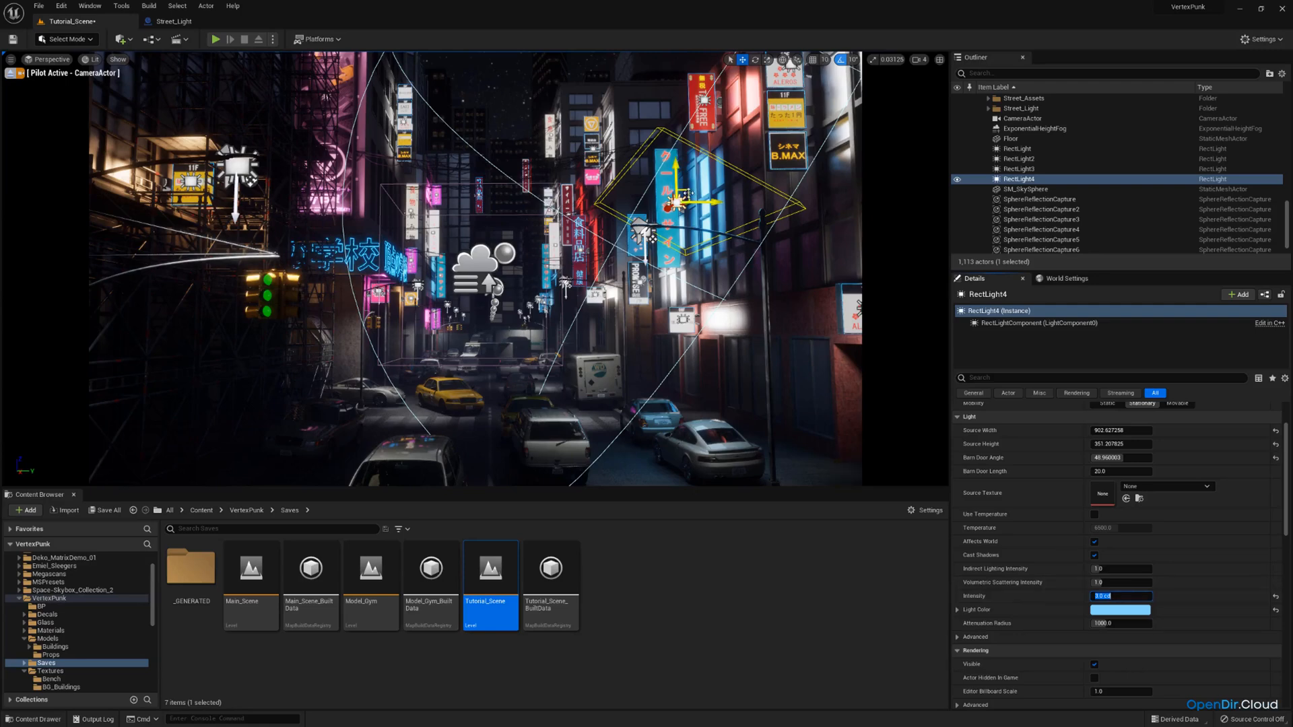
Lower RectLight4 along the facade and adjust its light color to a blue with a hue of about 217.
drag(688, 193, 672, 232)
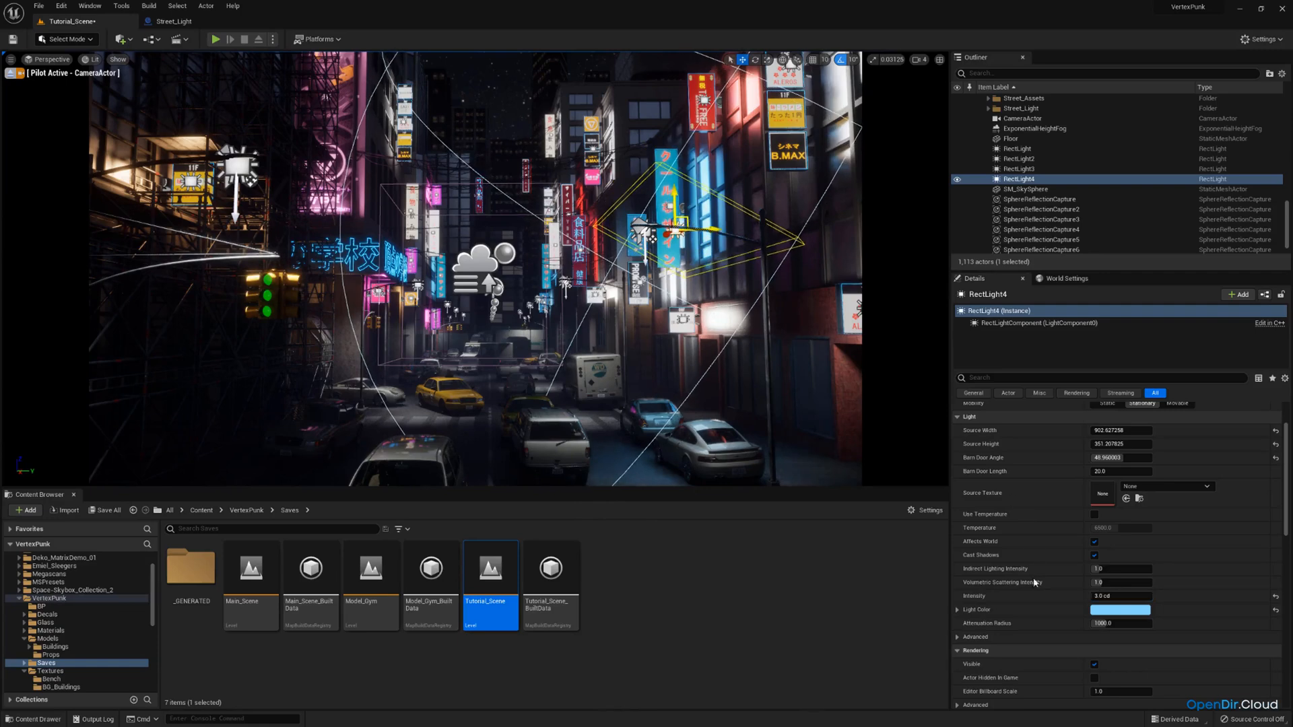
click(1115, 614)
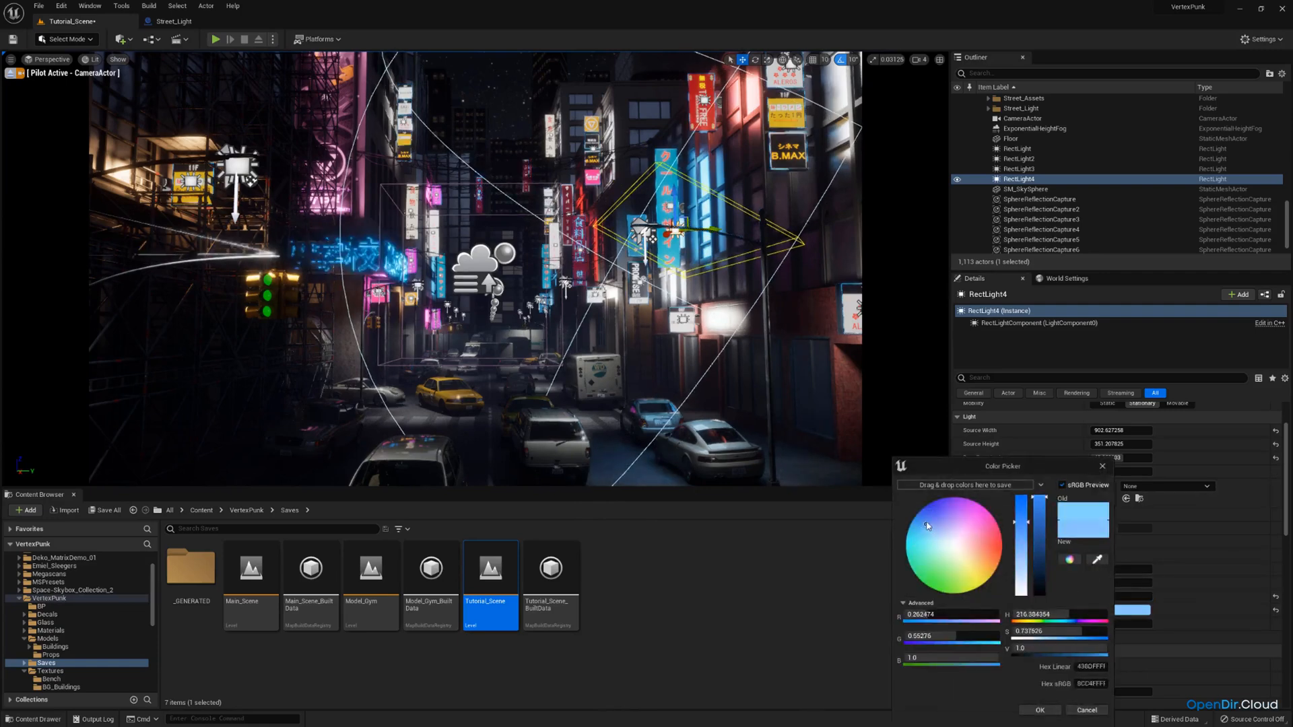
click(926, 525)
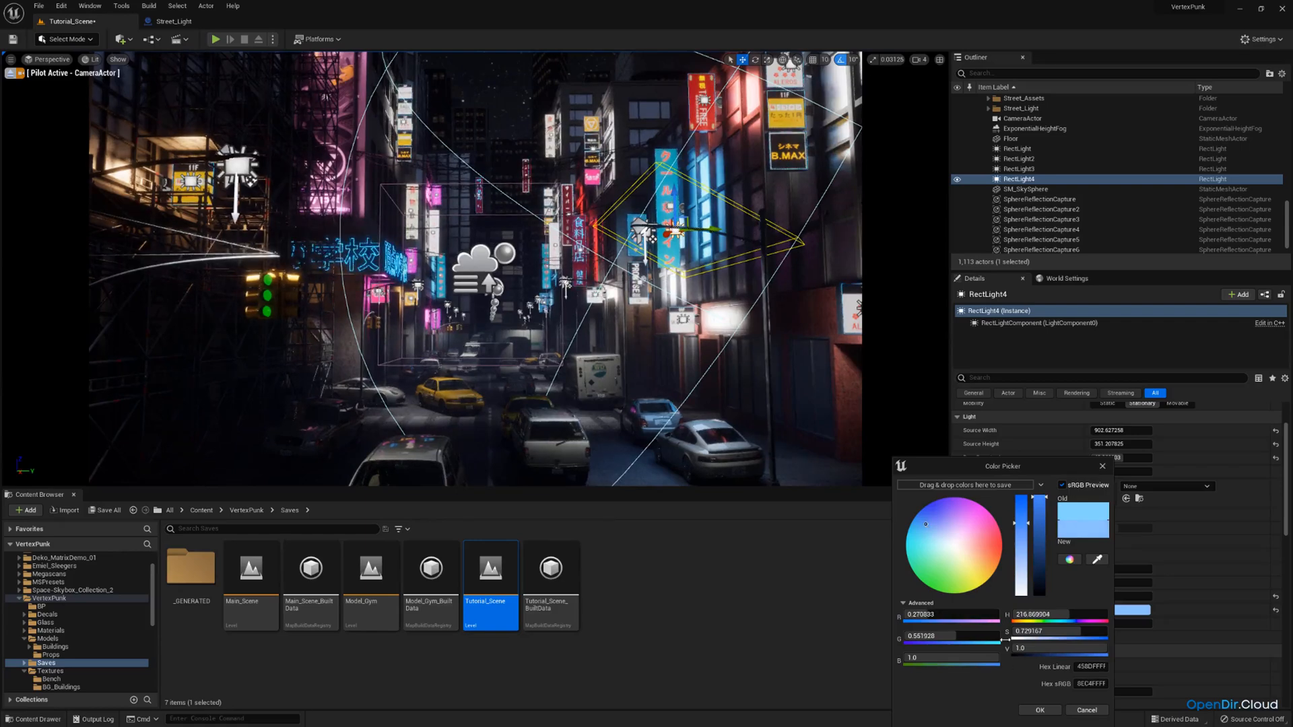
click(1041, 710)
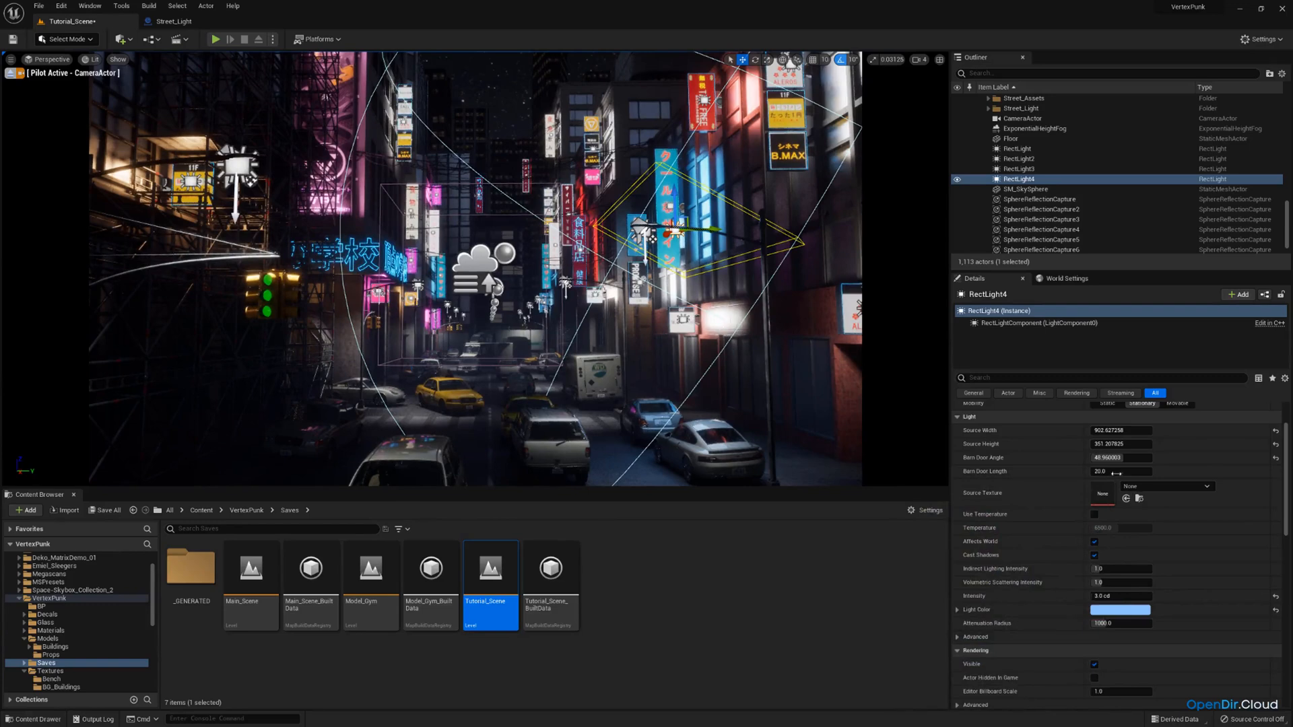
Reduce RectLight4's Source Height to about 261 and move the light farther down the facade.
drag(1120, 444, 1075, 444)
drag(684, 220, 701, 243)
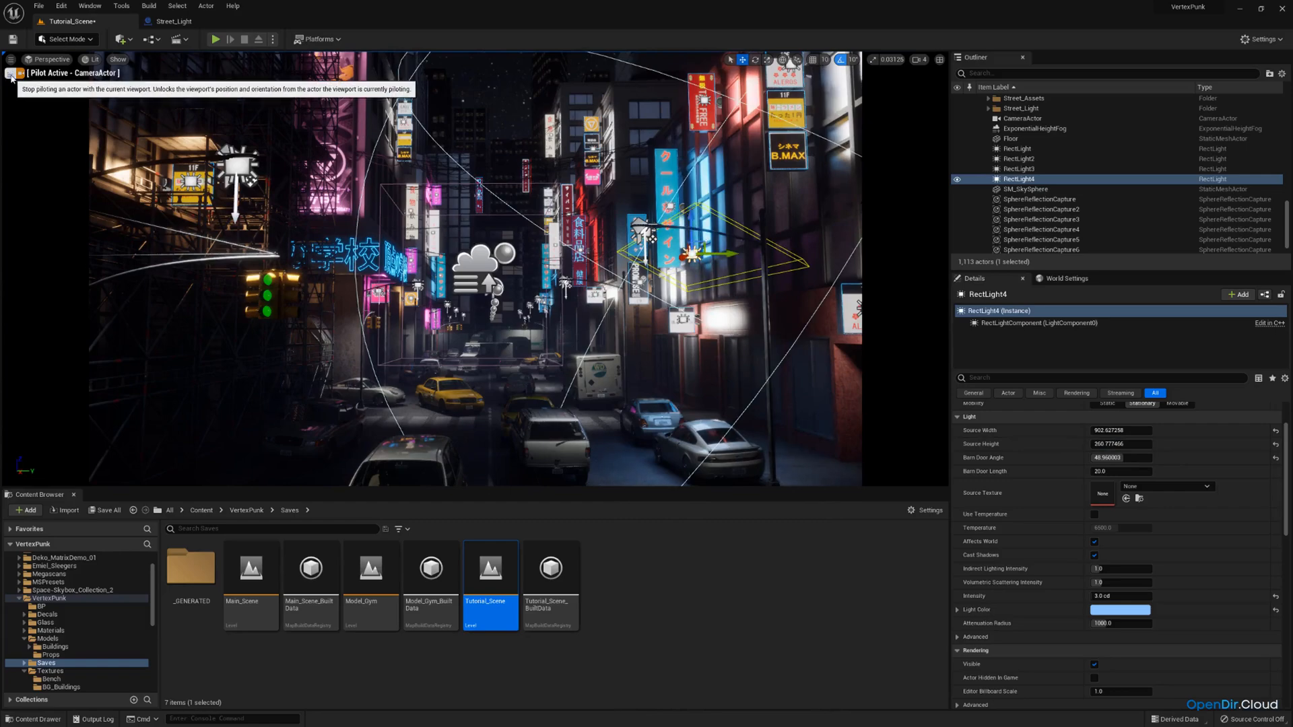
Move RectLight4 farther along the street beside the parked van and fine-tune its position from the CameraActor view.
click(10, 73)
right_drag(474, 269, 674, 316)
scroll(606, 317, up, 1)
key(w)
drag(647, 319, 396, 273)
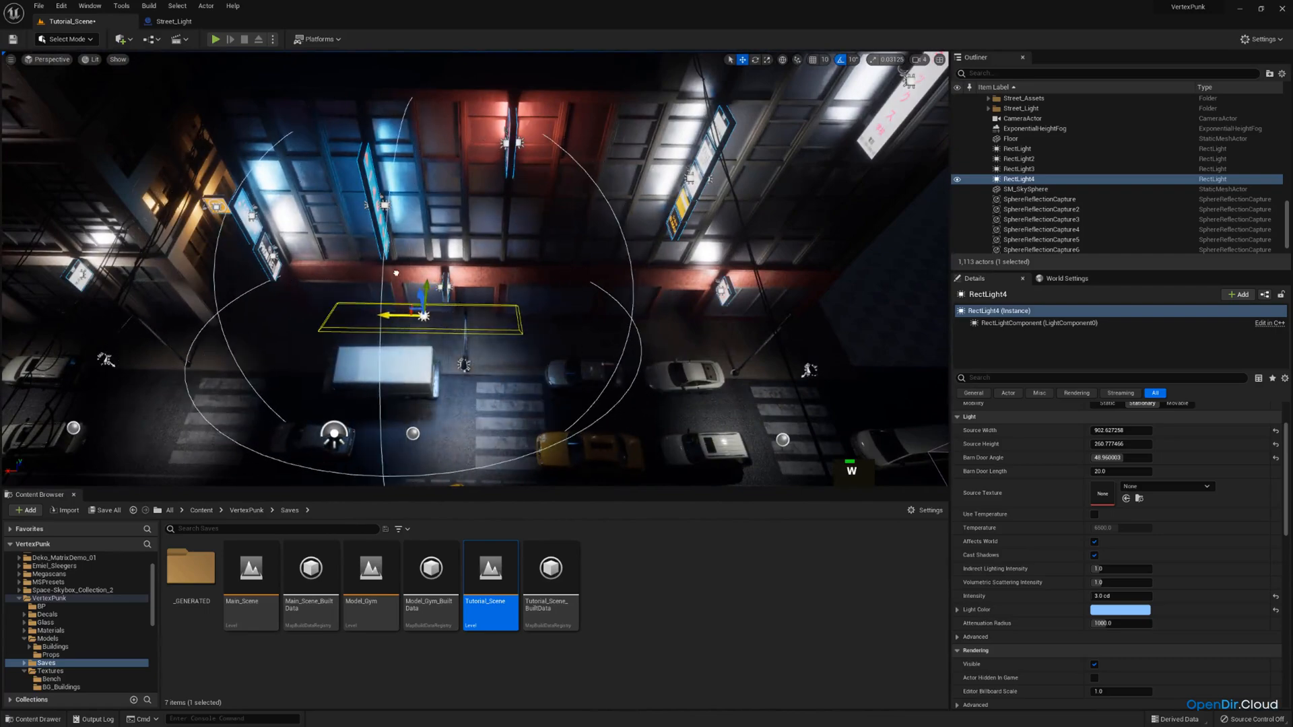
click(52, 59)
click(91, 172)
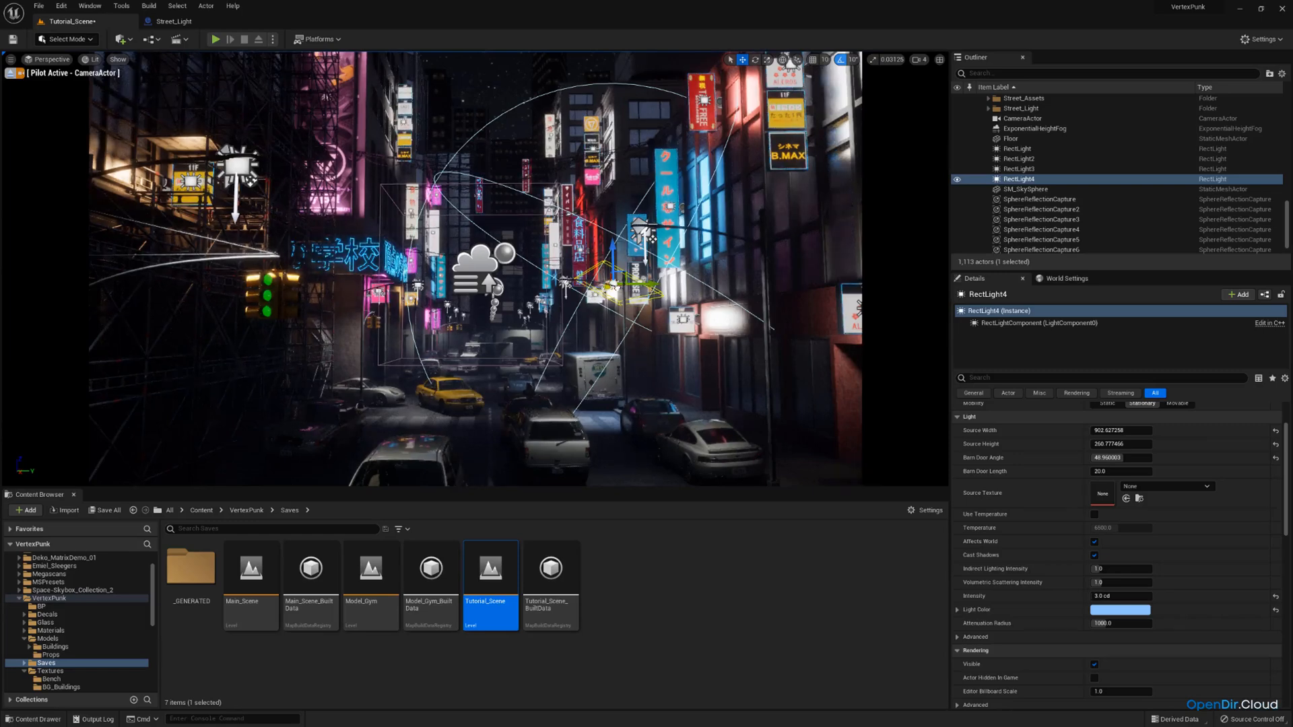
drag(614, 286, 638, 277)
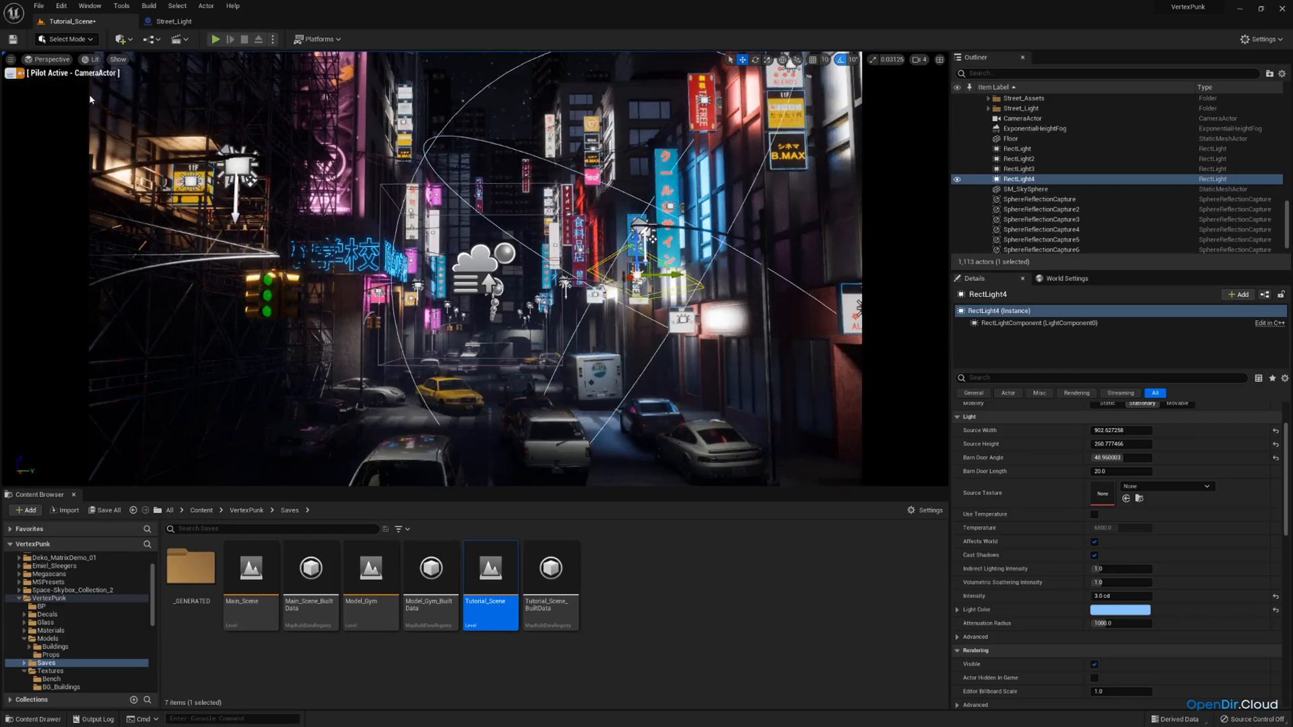
Reposition RectLight4 over the sidewalk beside the van and set its Intensity to 1 cd.
click(10, 73)
right_drag(474, 270, 610, 323)
scroll(472, 235, up, 2)
key(a)
key(e)
drag(617, 272, 436, 269)
key(d)
right_drag(436, 269, 343, 270)
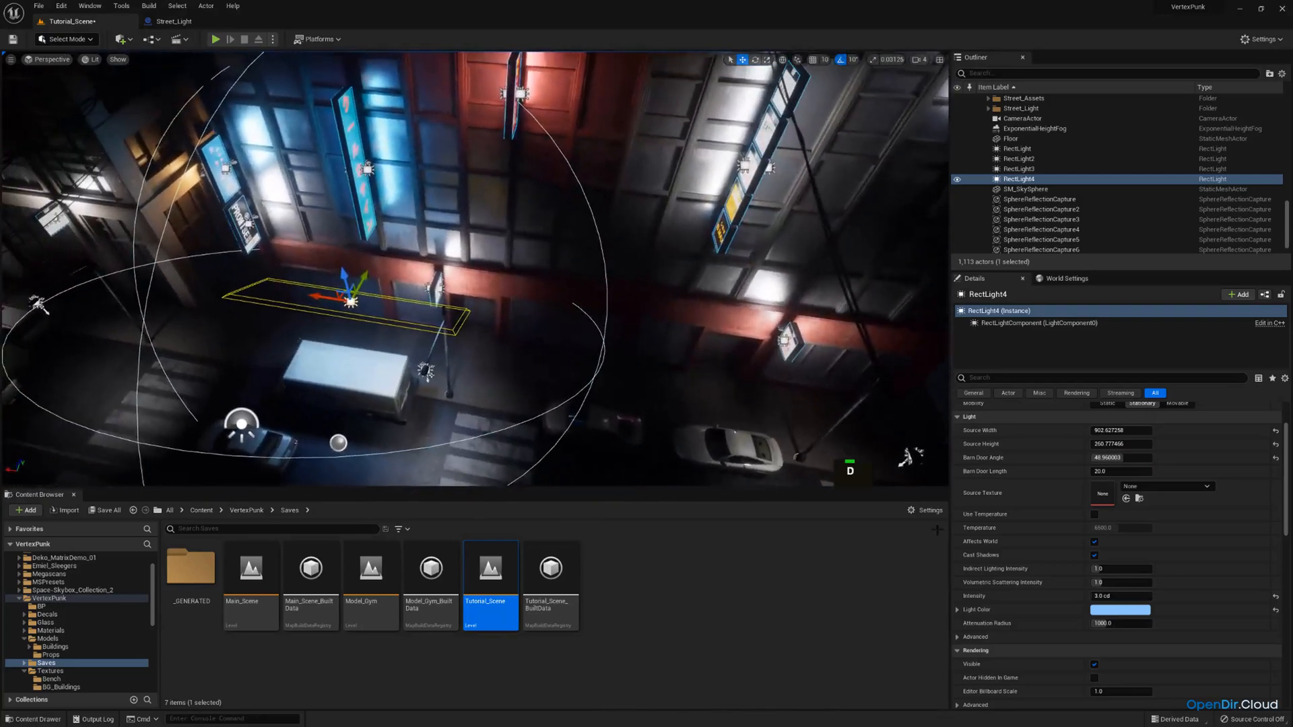
key(Return)
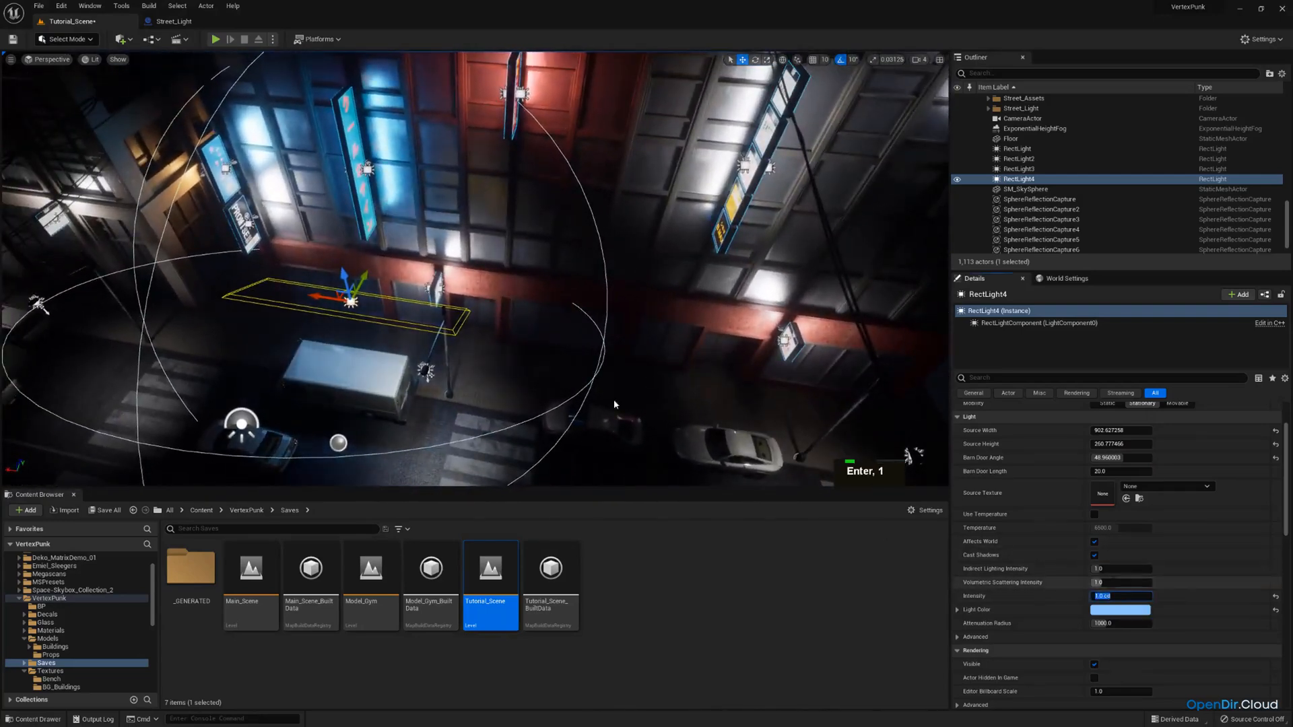
Duplicate RectLight4, place the copy farther along the red-fronted sidewalk, and set its Intensity to 2 cd.
right_drag(615, 404, 418, 270)
key(ctrl+c)
key(ctrl+v)
drag(394, 282, 646, 302)
click(1118, 595)
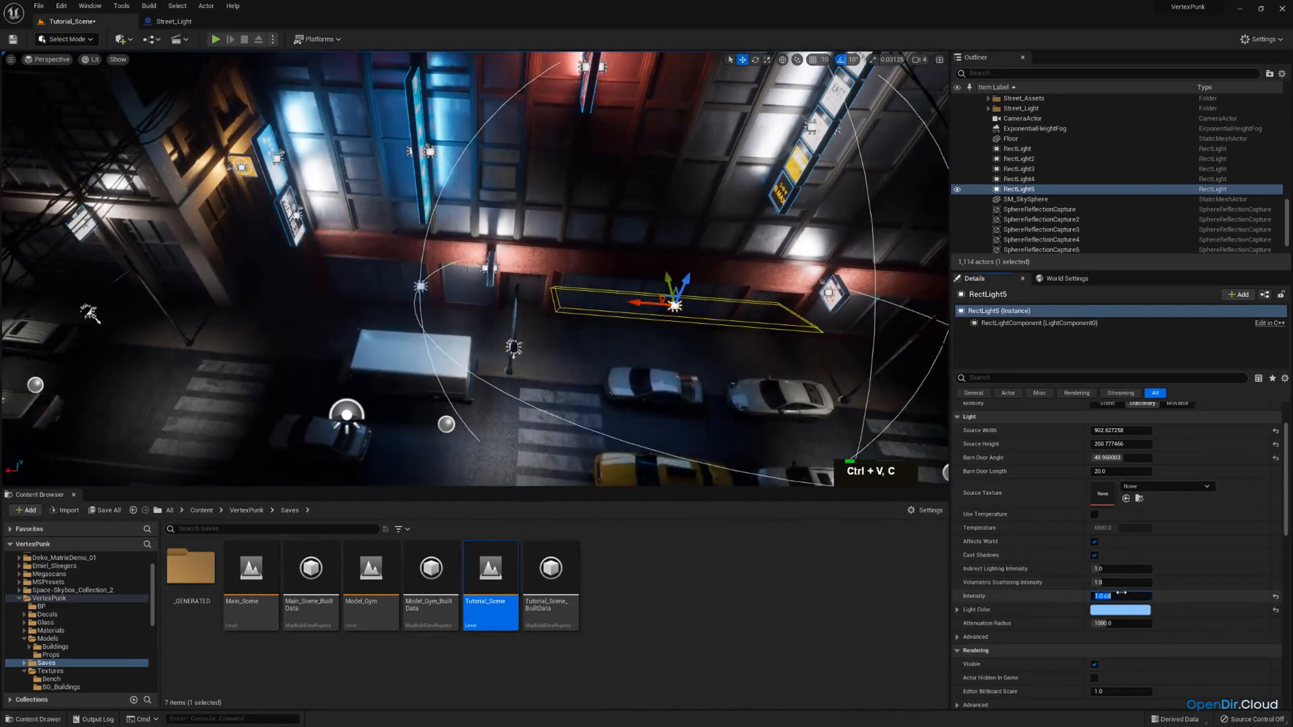
text(2)
key(Return)
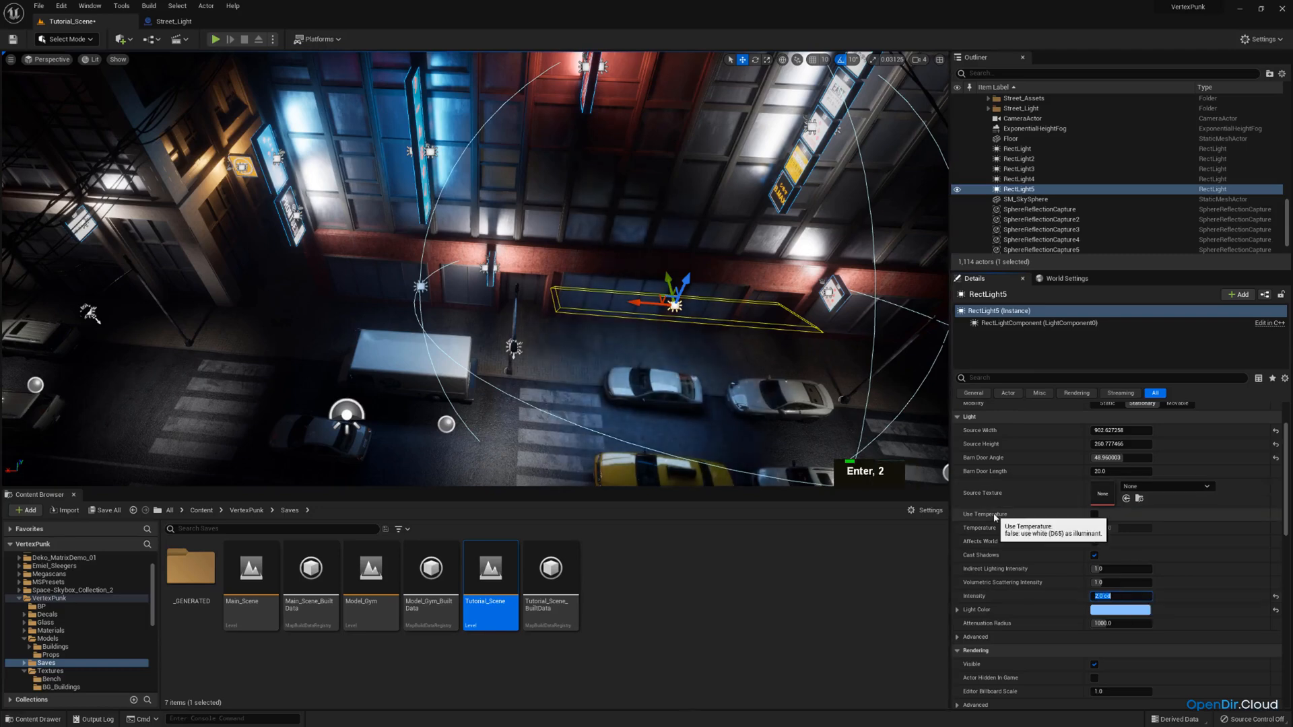
From the CameraActor view, give RectLight4 a saturated blue color with a hue of about 220 and an Intensity of 2 cd.
click(42, 59)
click(86, 174)
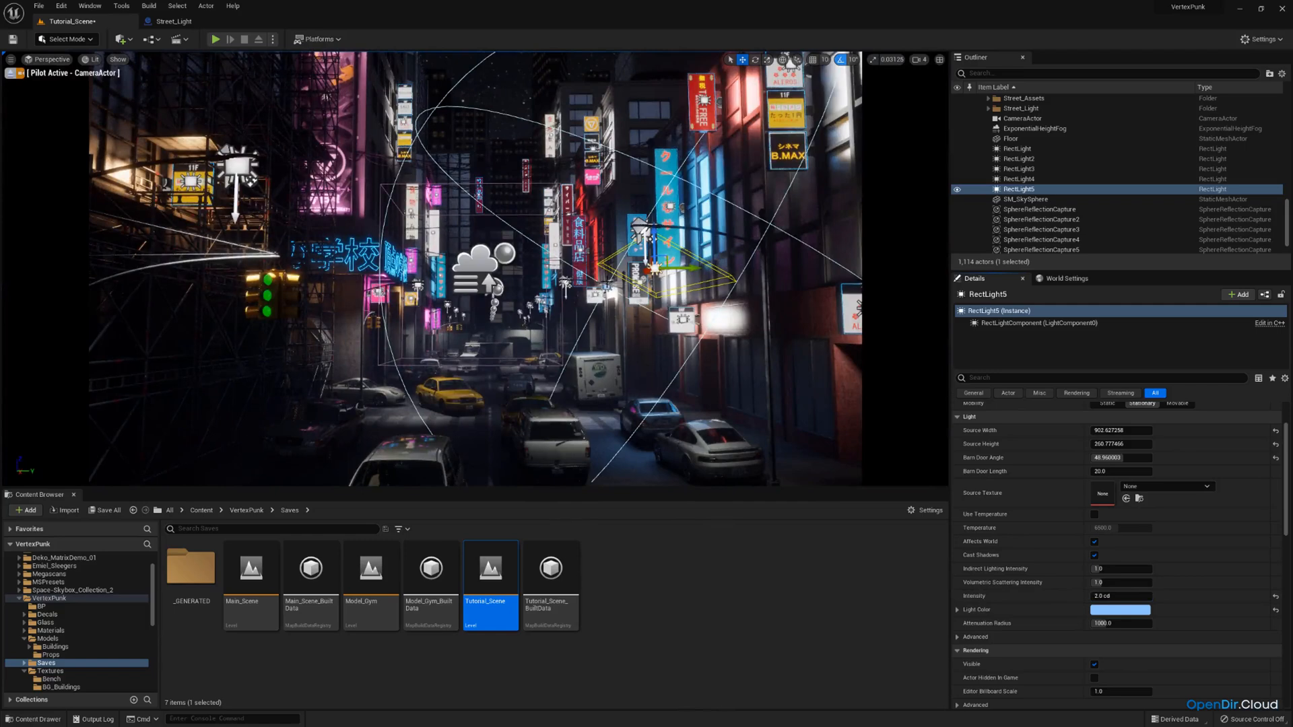
click(605, 289)
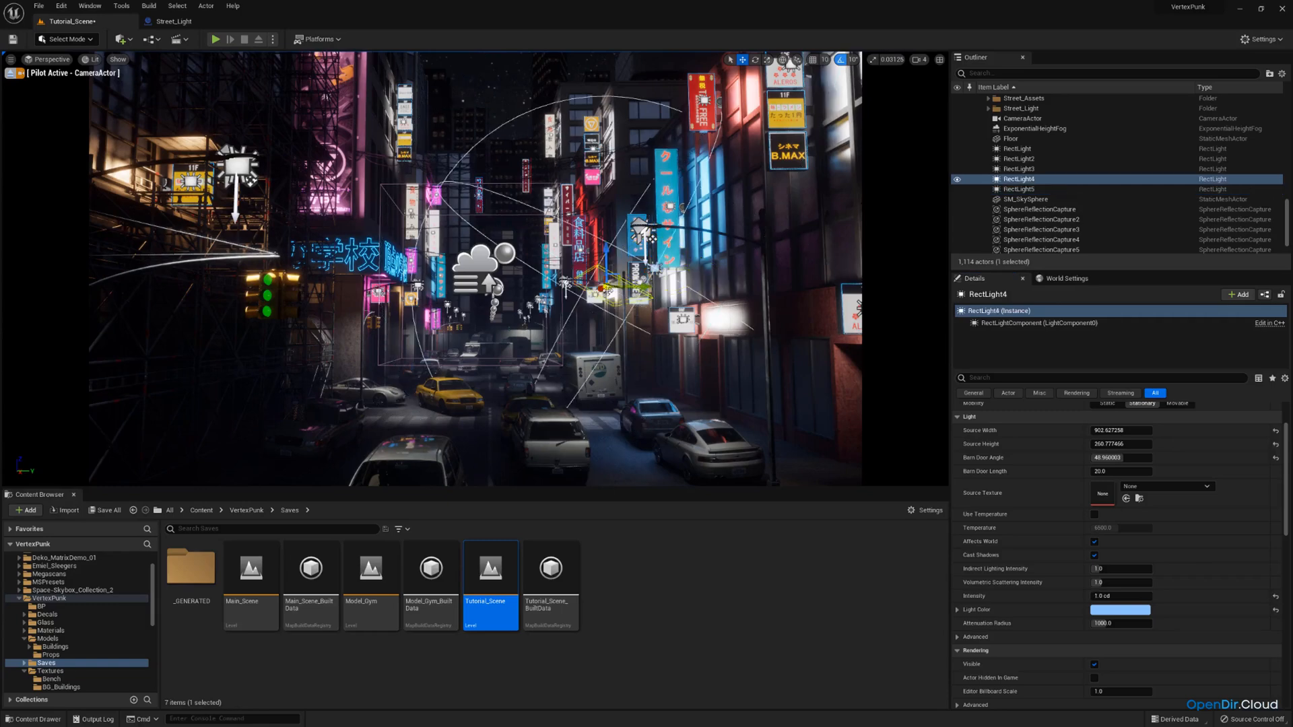
click(1120, 610)
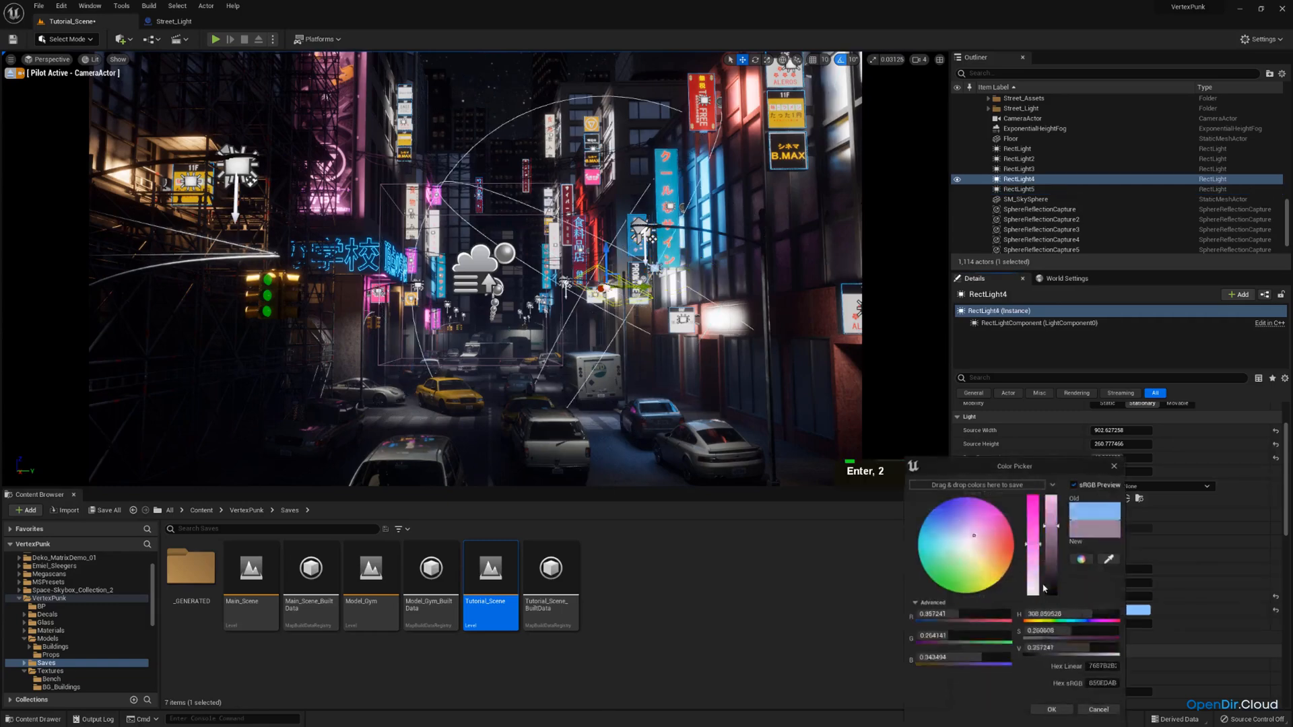
drag(933, 522, 930, 516)
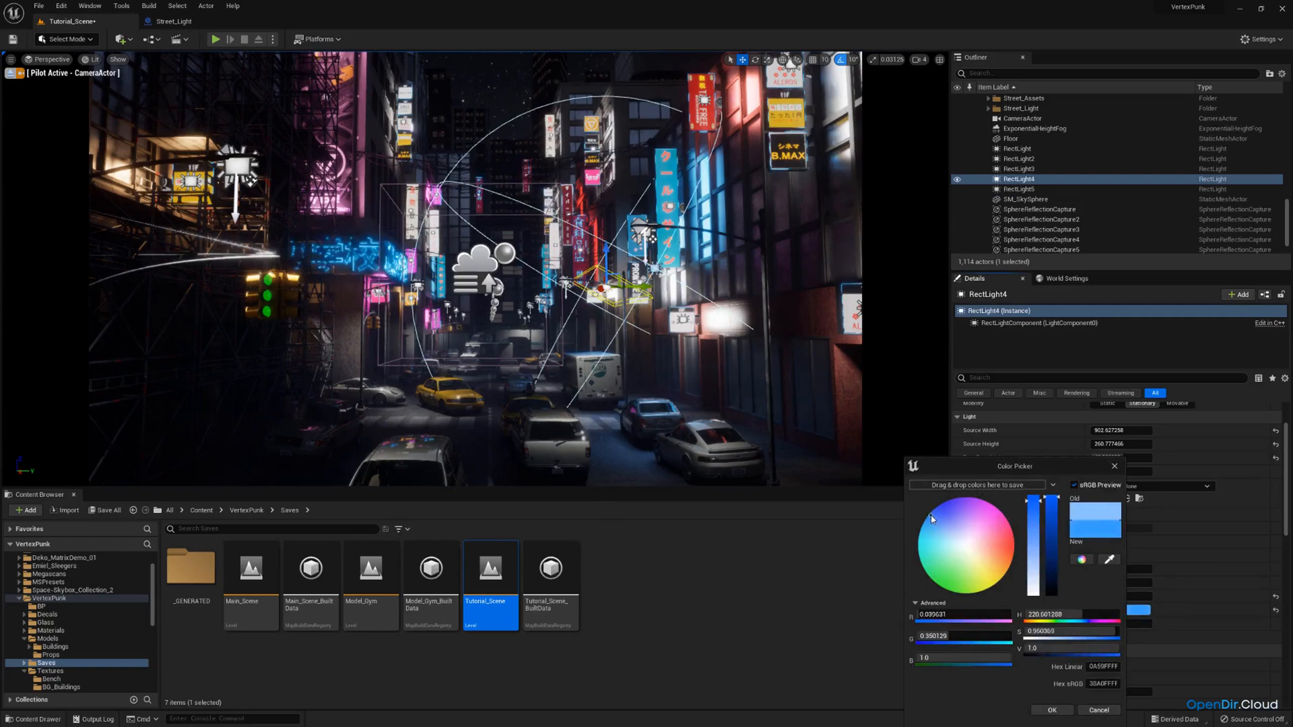
click(1051, 711)
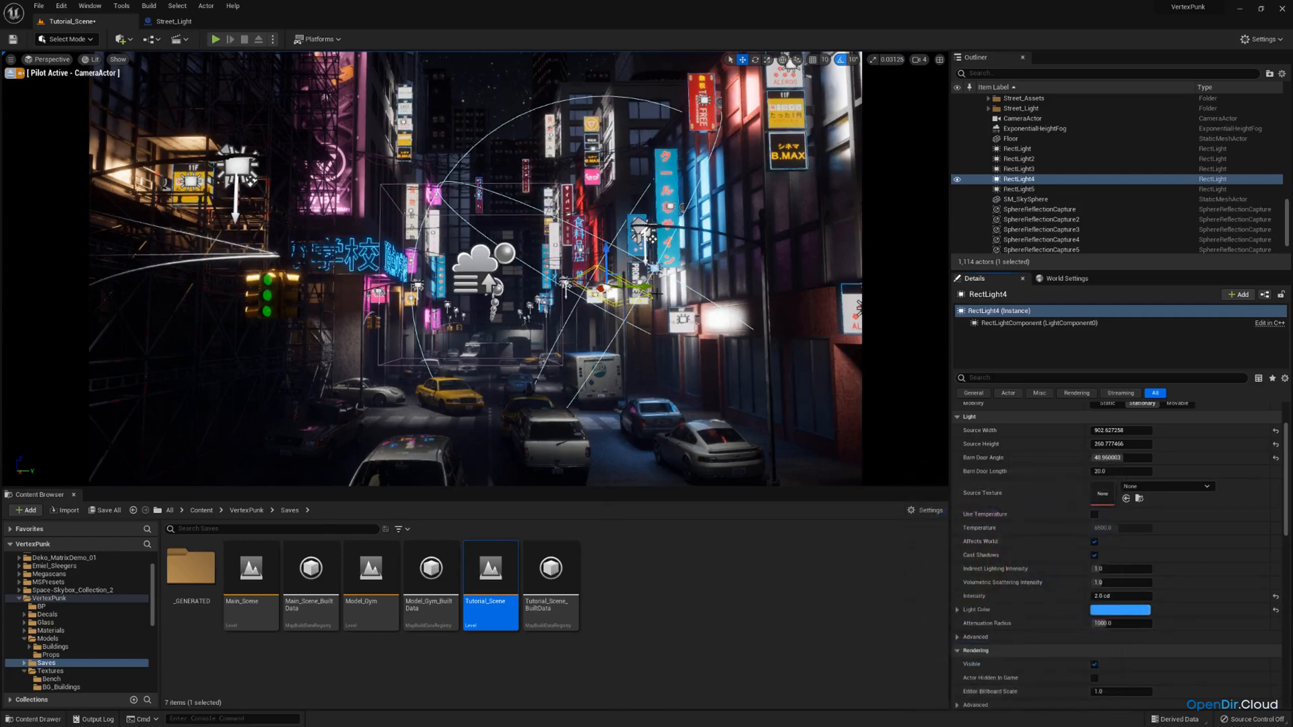
Change RectLight5's light color to a stronger blue with a hue of about 216 and a saturation of about 0.81.
click(1019, 189)
click(1120, 609)
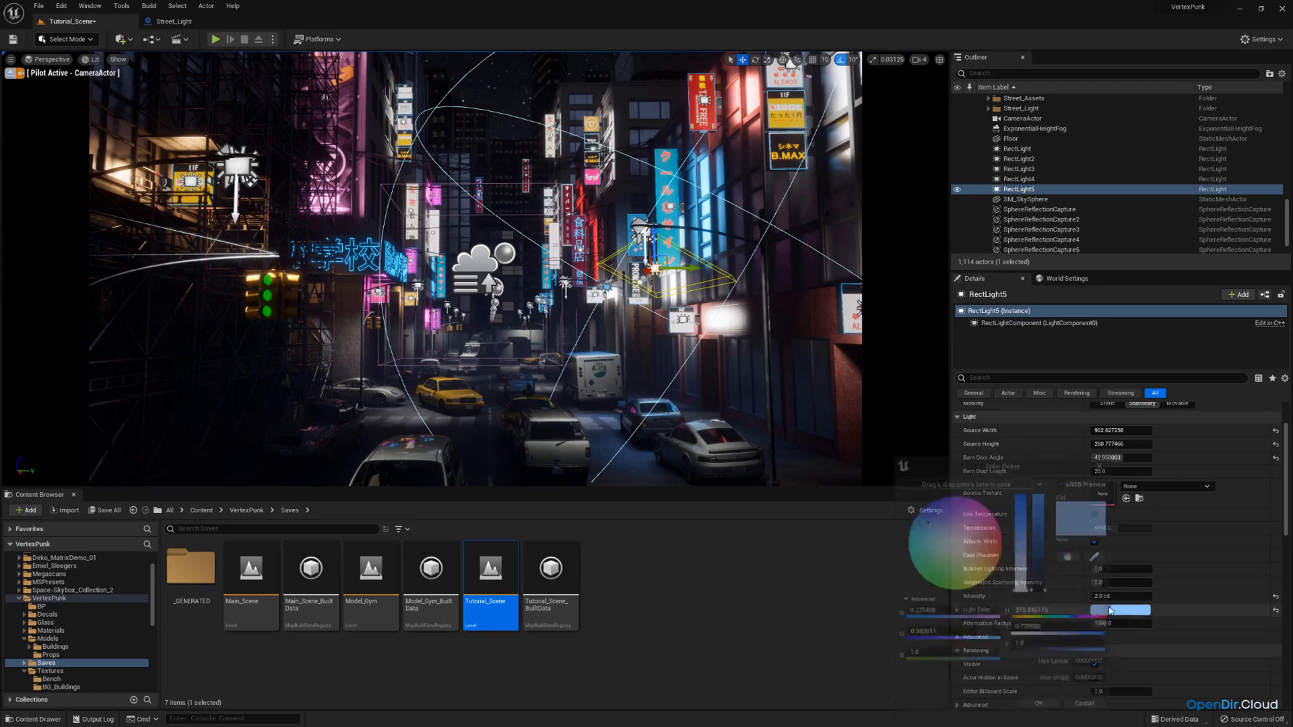
drag(926, 522, 925, 525)
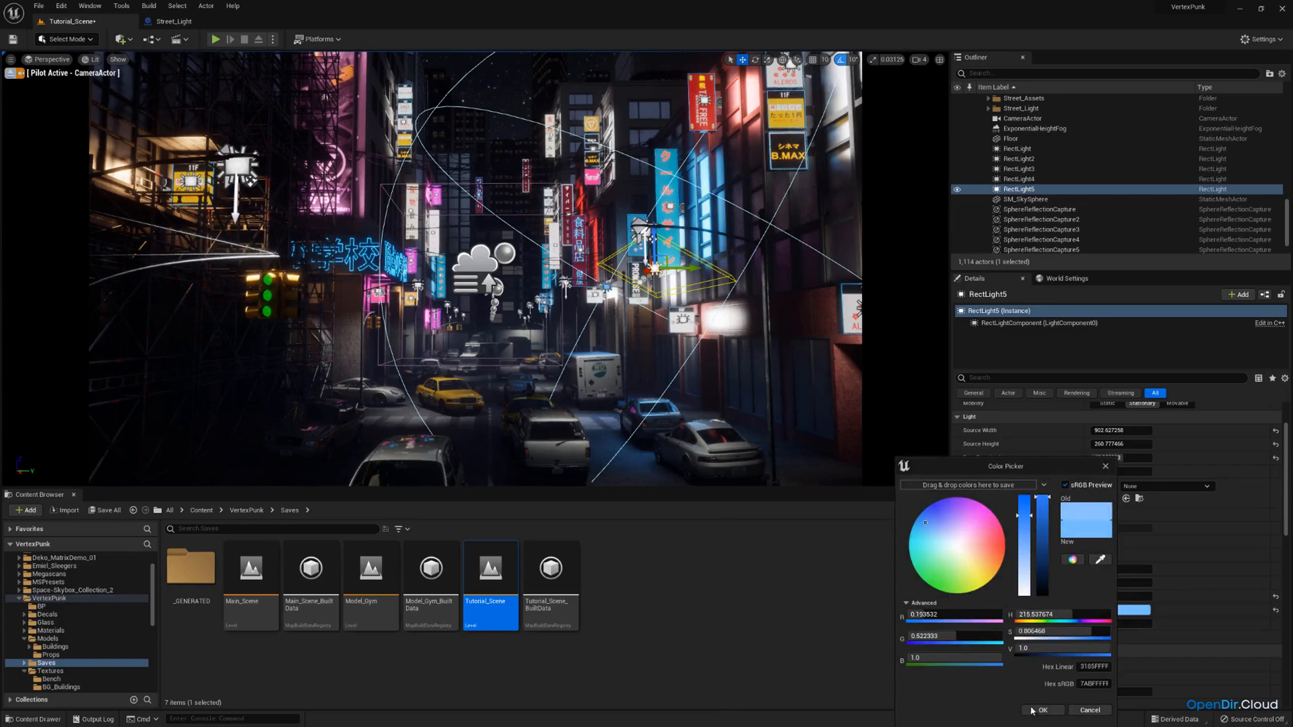
click(1040, 710)
Duplicate RectLight5 to the far end of the red-fronted sidewalk and set the copy's light color to white.
click(14, 73)
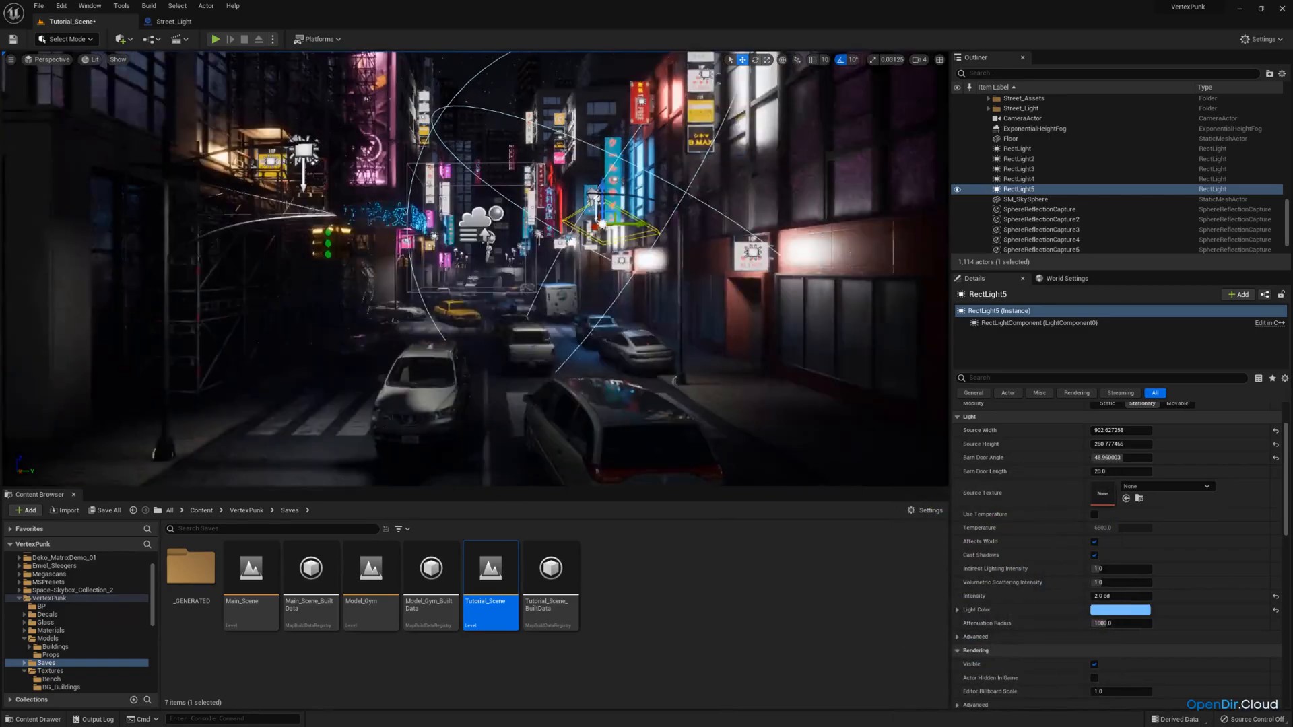
key(s)
right_drag(474, 269, 512, 289)
key(q)
key(w)
key(ctrl+c)
key(ctrl+v)
drag(285, 248, 505, 273)
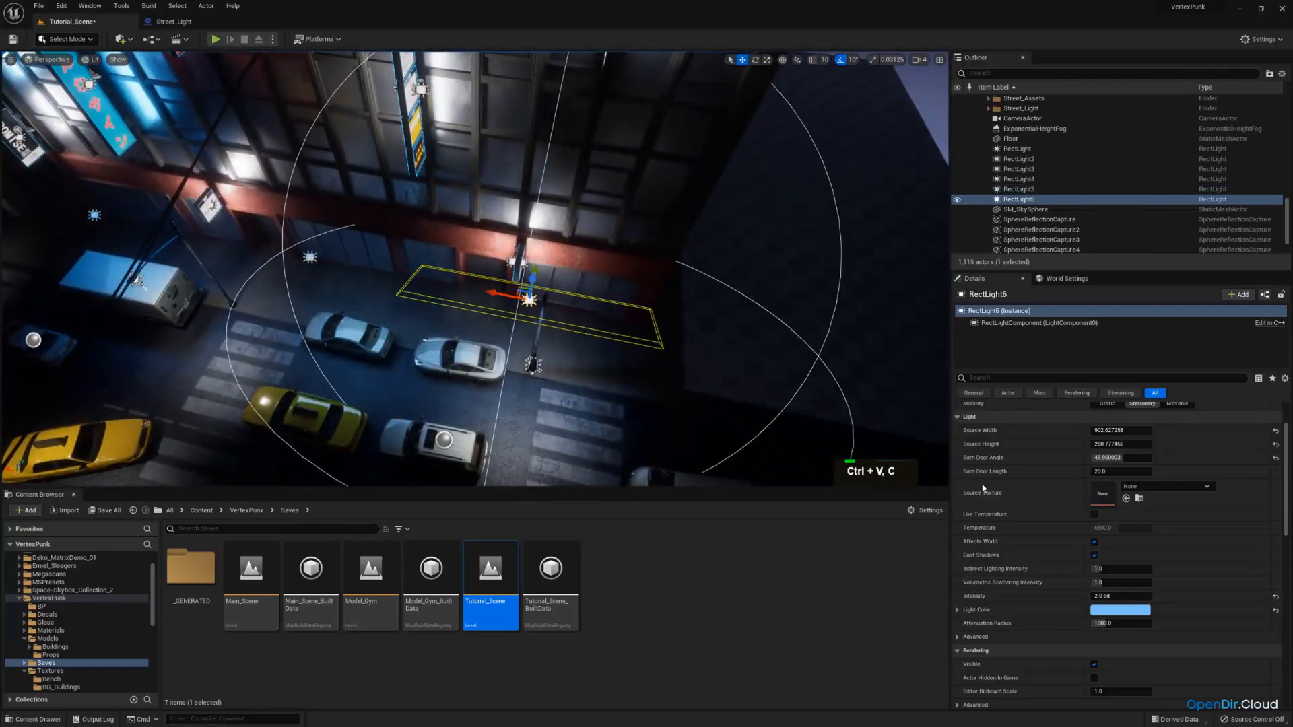
click(1120, 609)
click(1000, 594)
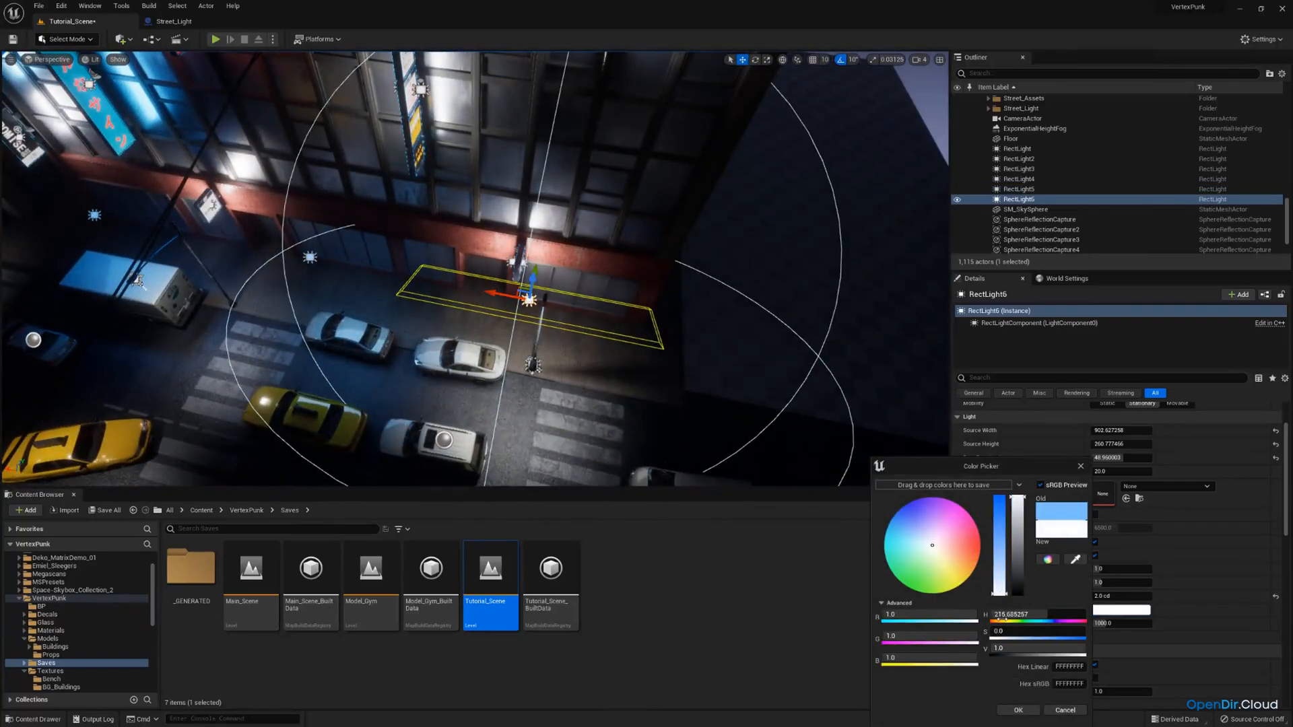
click(1024, 710)
Delete the white duplicate rect light.
right_drag(673, 378, 445, 317)
key(q)
key(Delete)
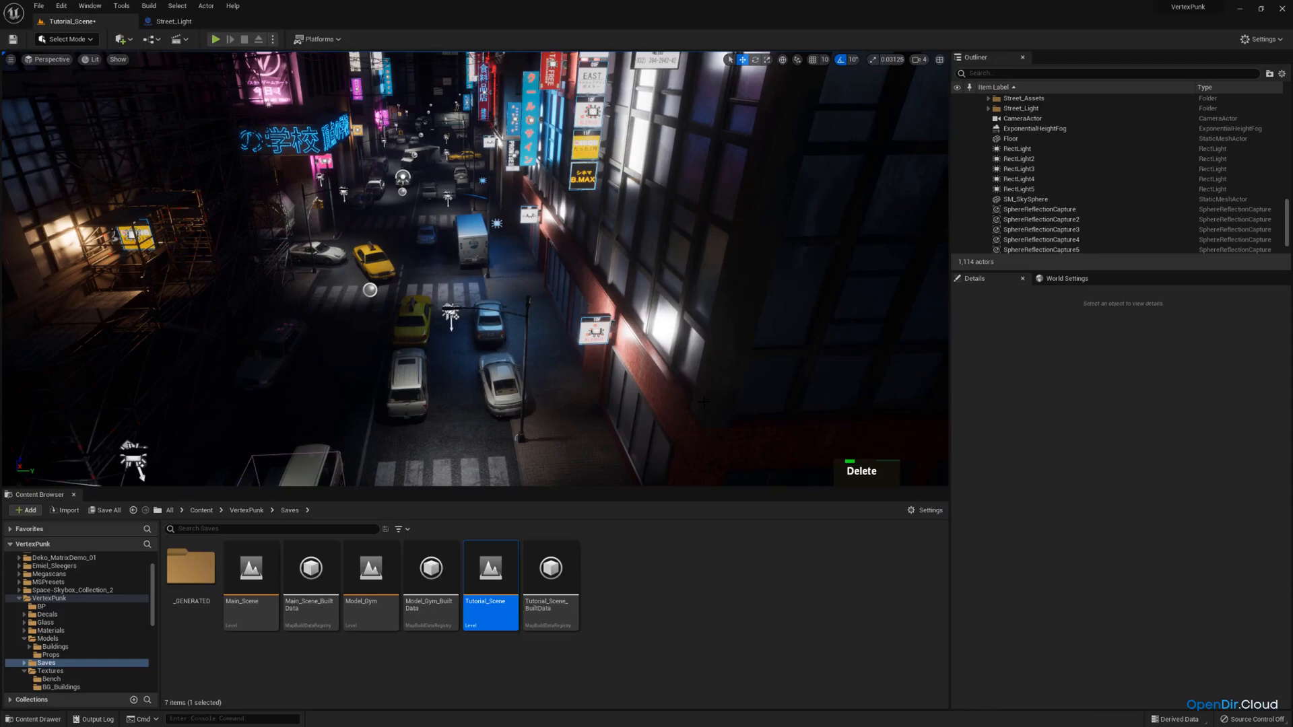
Select RectLight5 and examine its lighting along the street from above.
click(497, 222)
right_drag(497, 223, 455, 230)
scroll(486, 226, down, 2)
key(a)
key(e)
key(d)
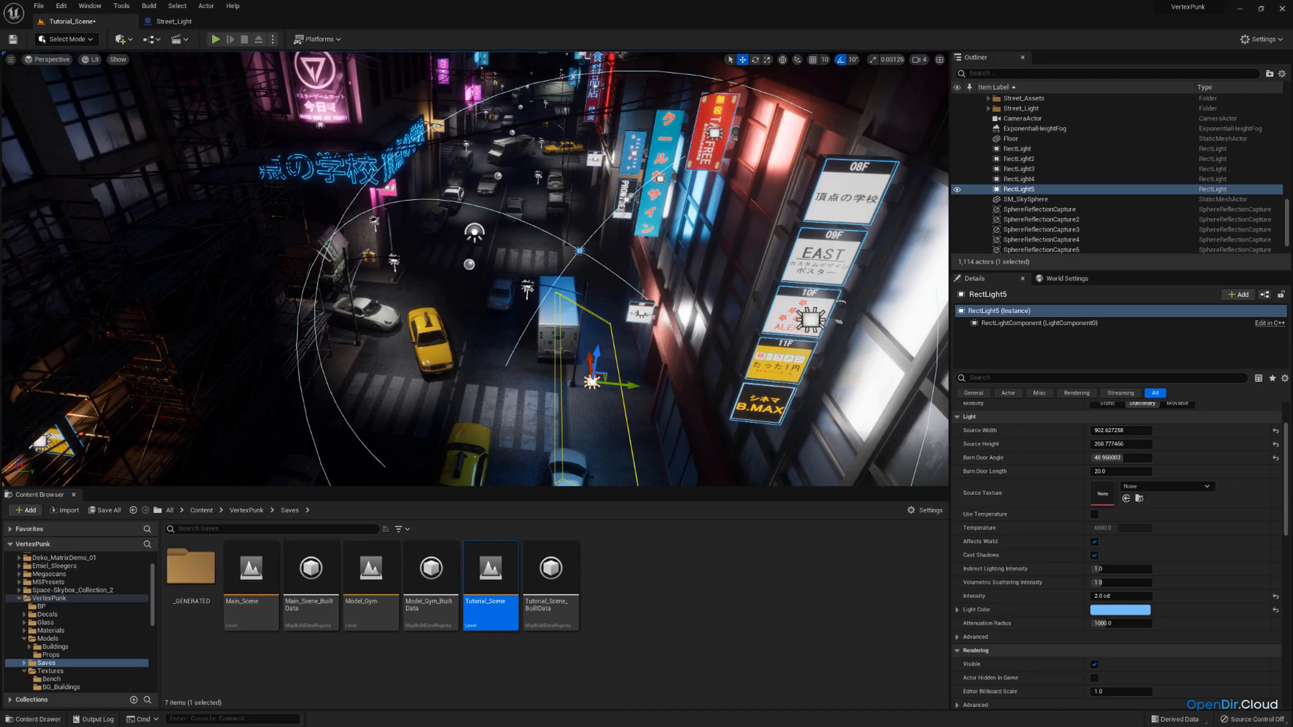
Check the viewport's frame rate with the FPS display and hide it again.
click(11, 59)
key(q)
right_drag(475, 270, 475, 225)
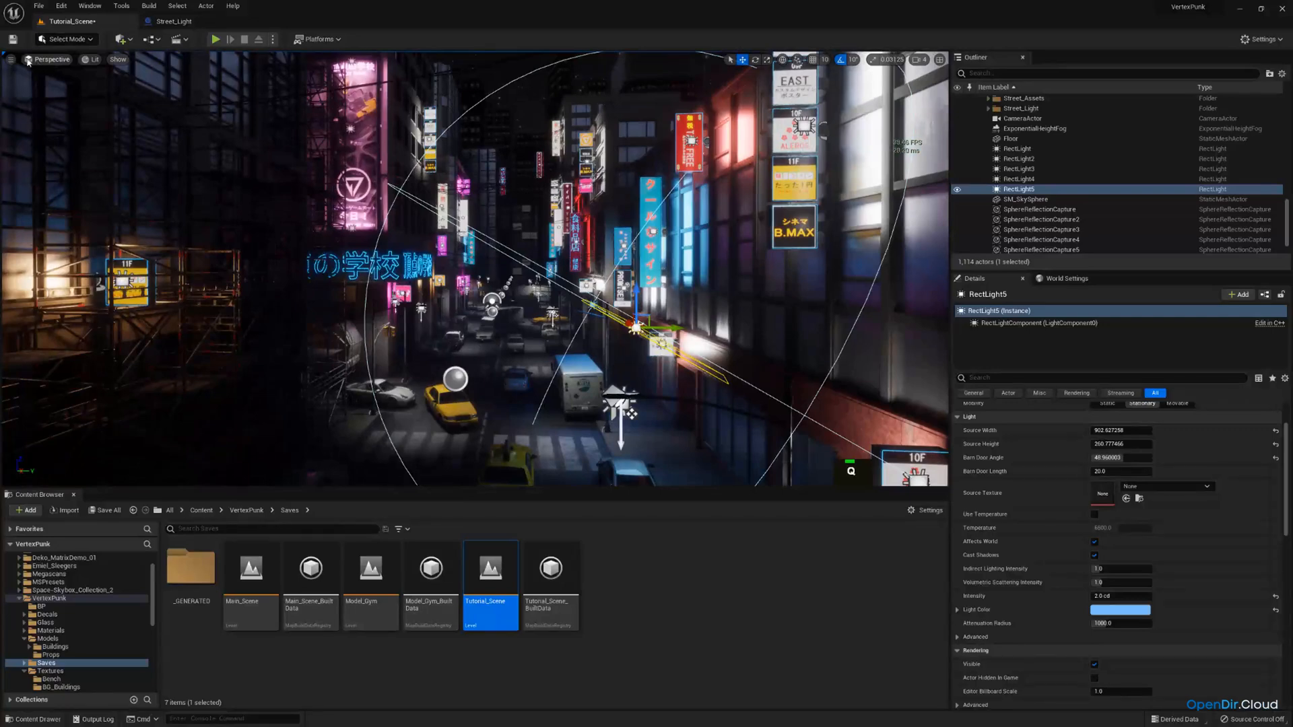
click(11, 60)
click(66, 118)
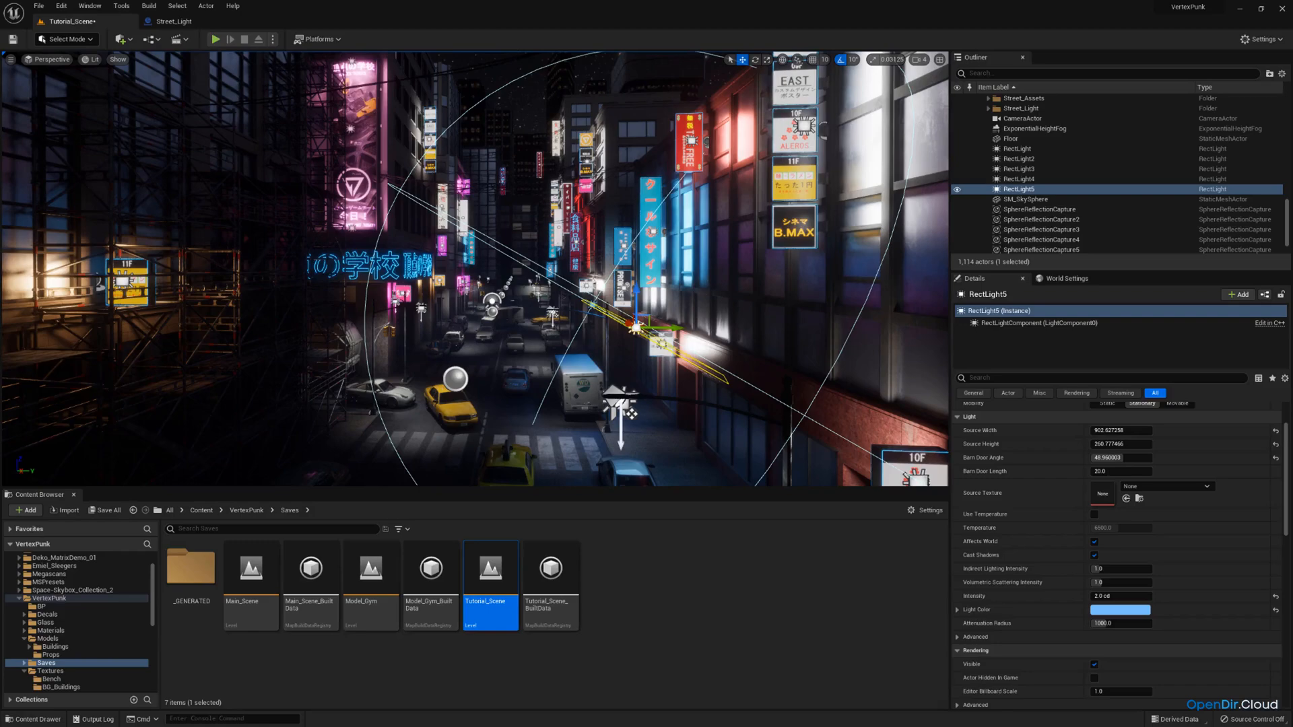
Duplicate RectLight5 and move the copy across the street beside the scaffolding and the blue neon sign.
key(w)
mouse_move(746, 215)
right_down()
mouse_move(771, 214)
mouse_move(745, 215)
right_up()
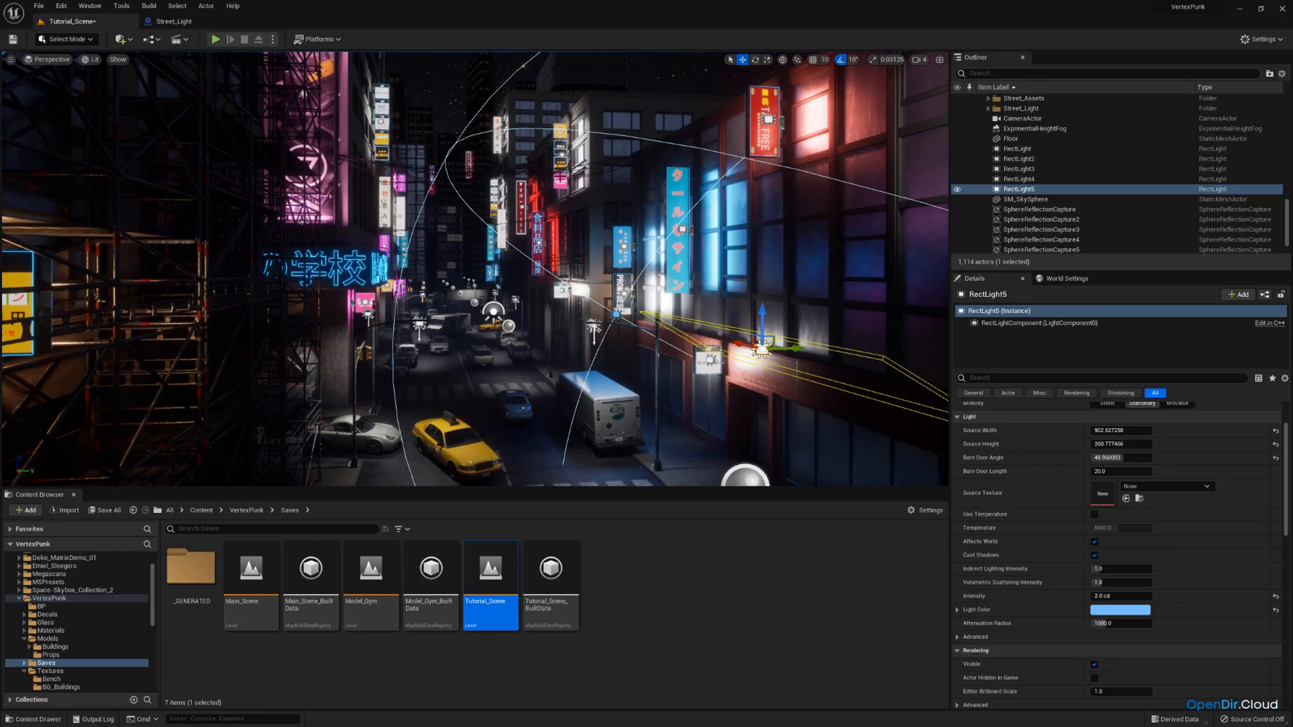
right_drag(474, 269, 559, 377)
key(e)
key(s)
key(ctrl+v)
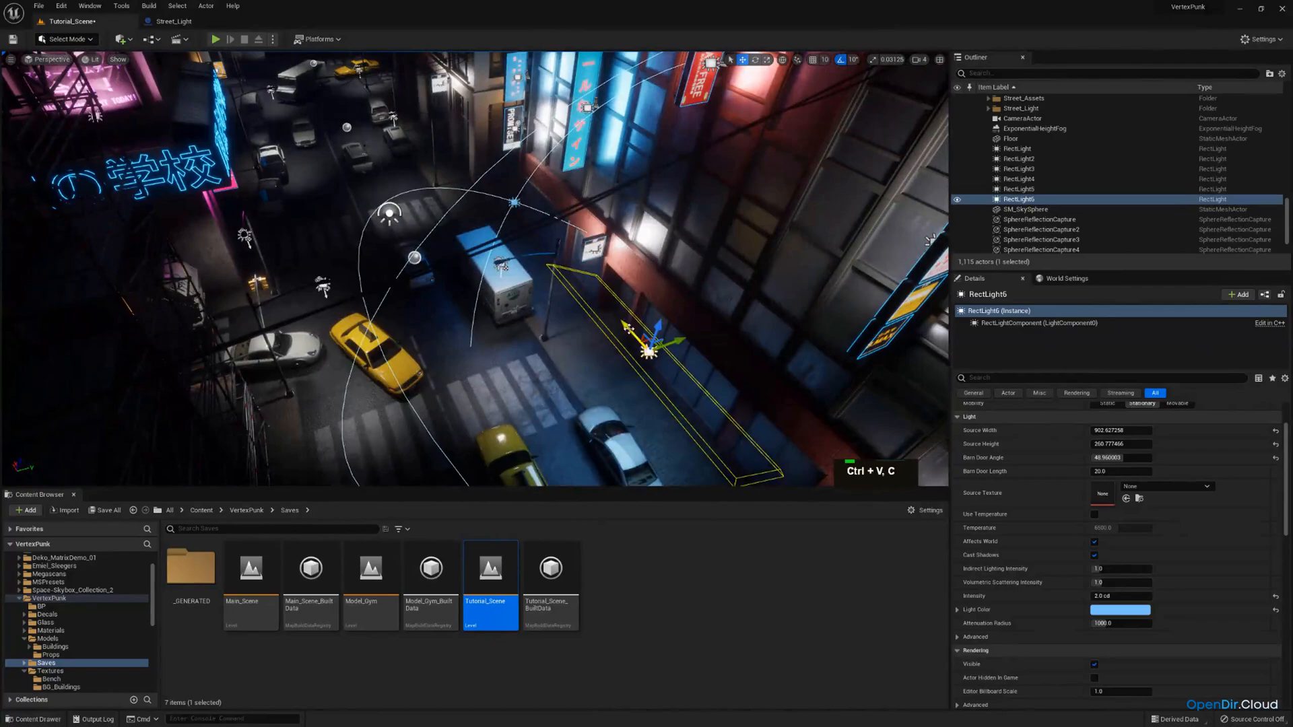
drag(647, 336, 276, 296)
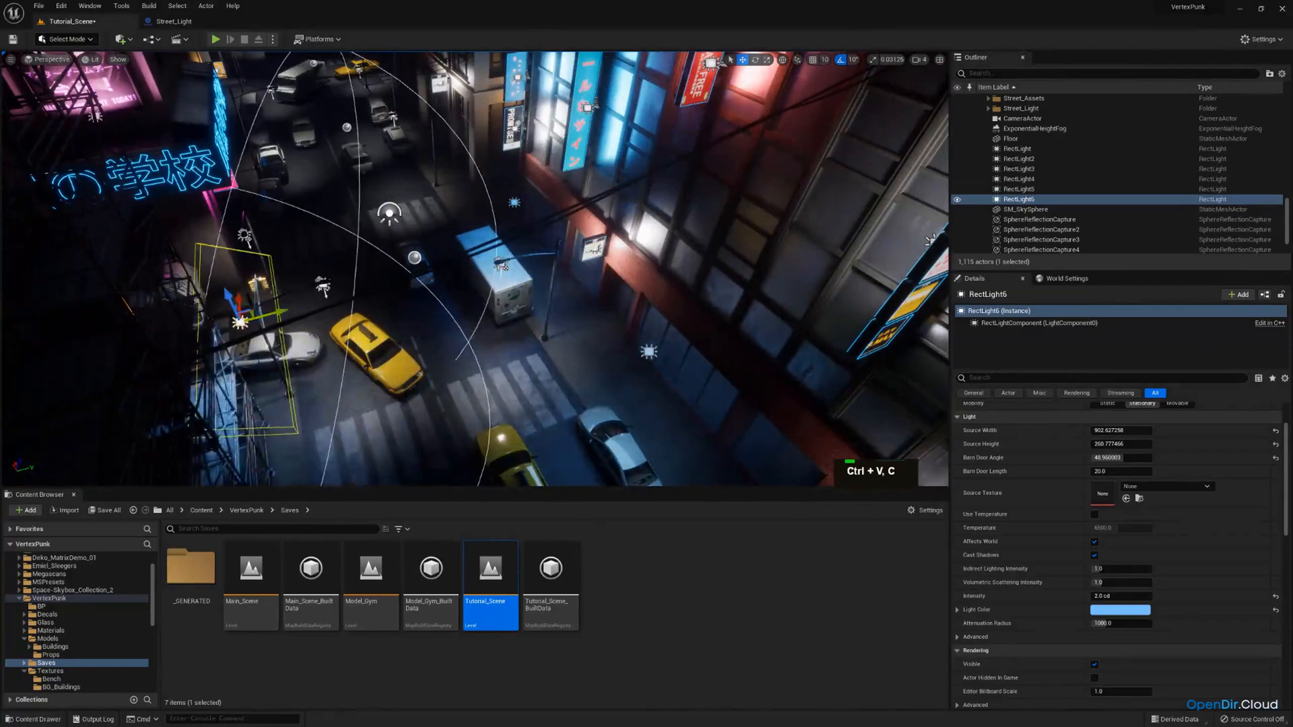
Position the copied rect light near the blue neon corner sign and rotate it.
right_drag(276, 296, 148, 289)
key(e)
key(d)
key(e)
drag(438, 428, 522, 414)
right_drag(512, 404, 416, 374)
key(q)
key(w)
drag(383, 396, 629, 245)
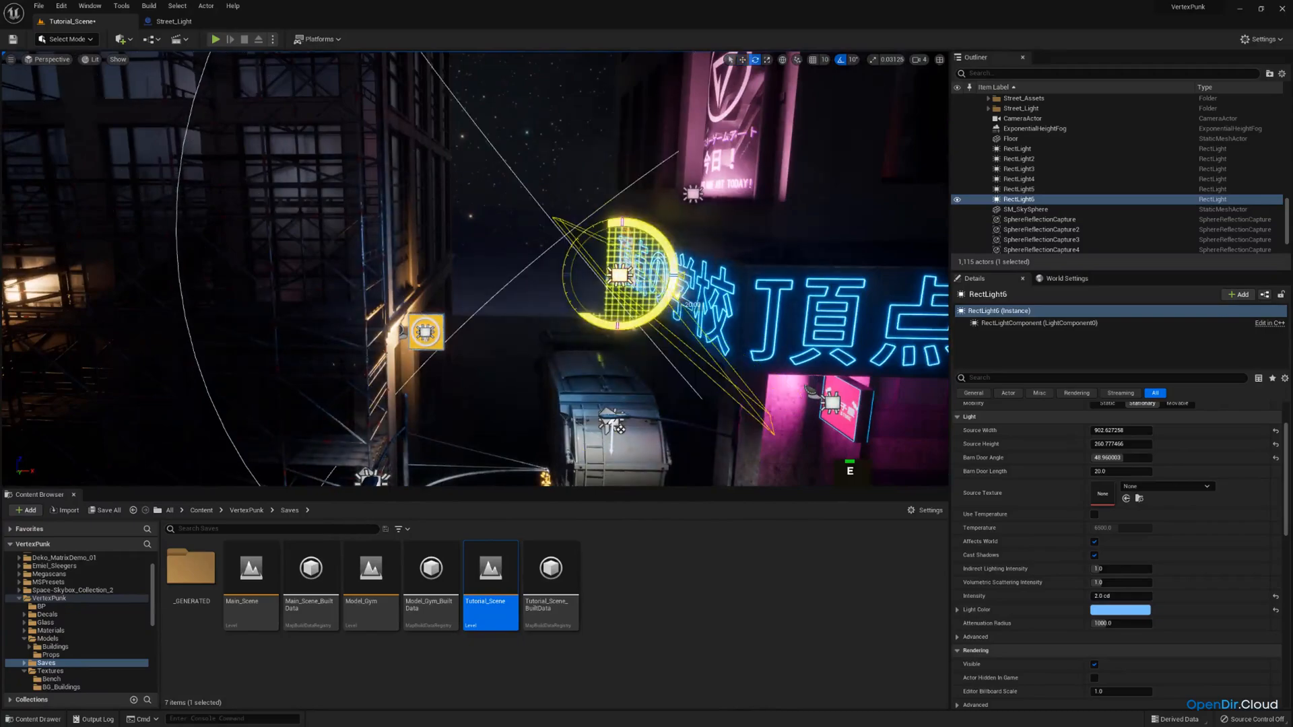
Move RectLight6 off the blue neon sign into the gap above the parked truck.
key(a)
right_drag(629, 246, 791, 270)
key(e)
key(w)
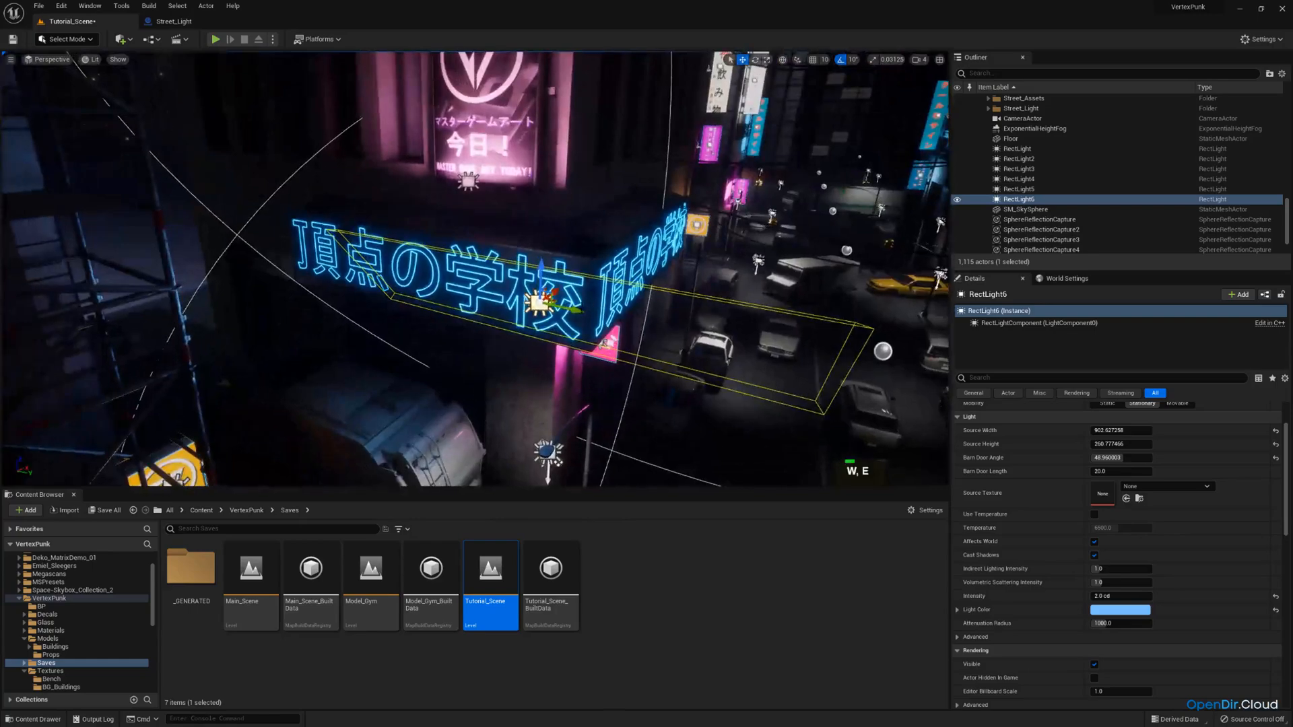
drag(538, 303, 393, 270)
key(d)
key(q)
right_drag(401, 276, 249, 243)
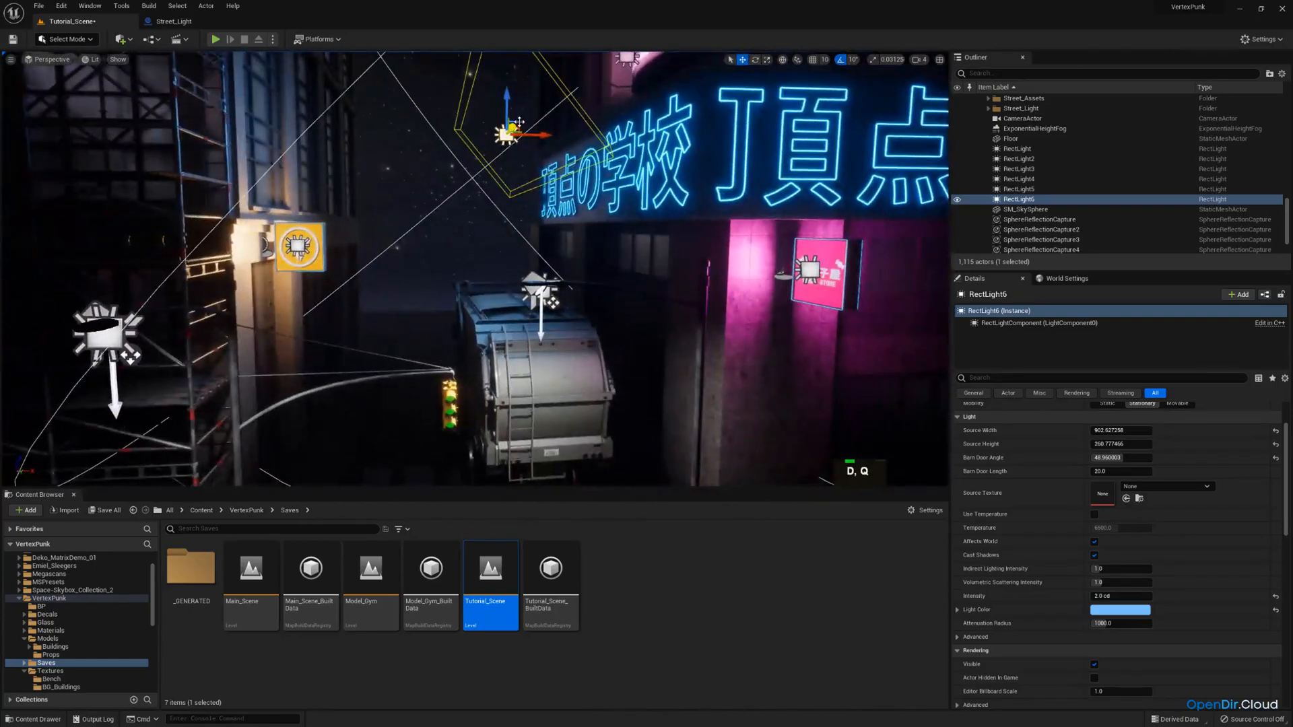
Lower RectLight6 beside the blue neon sign so it hangs above the parked garbage truck.
drag(520, 120, 542, 185)
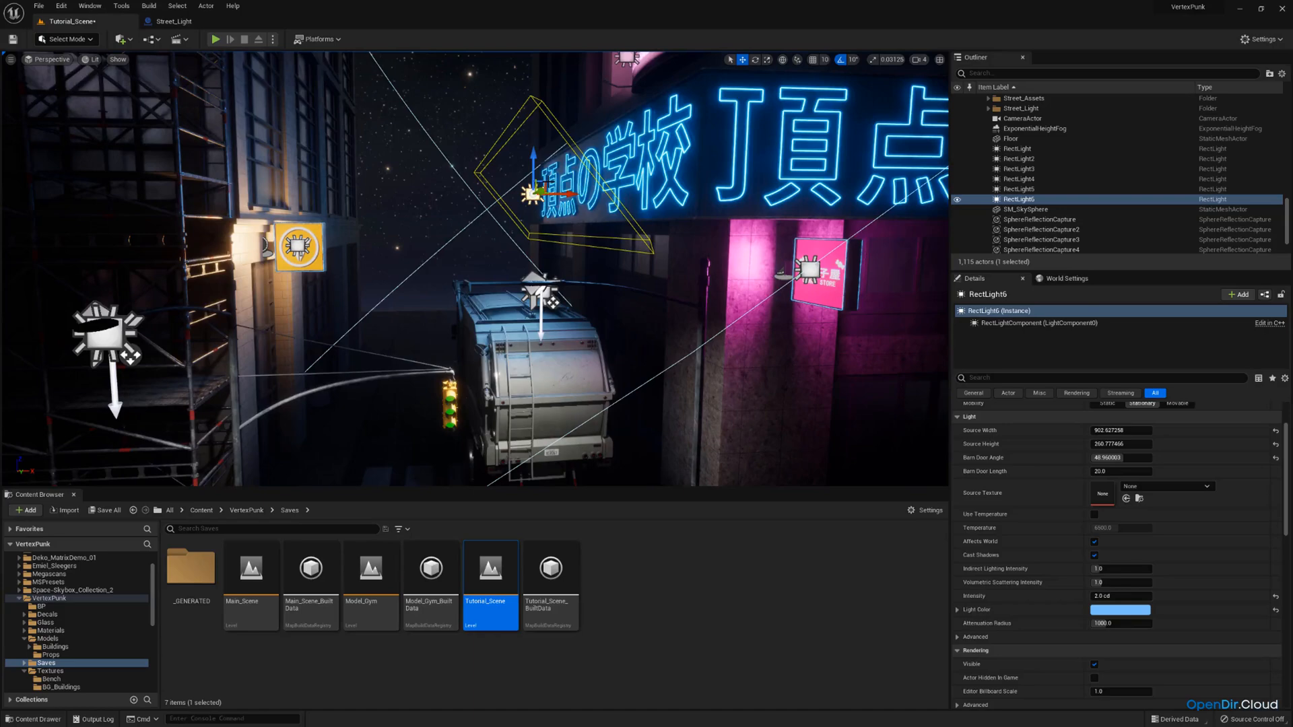
key(e)
key(a)
right_drag(583, 179, 637, 182)
key(q)
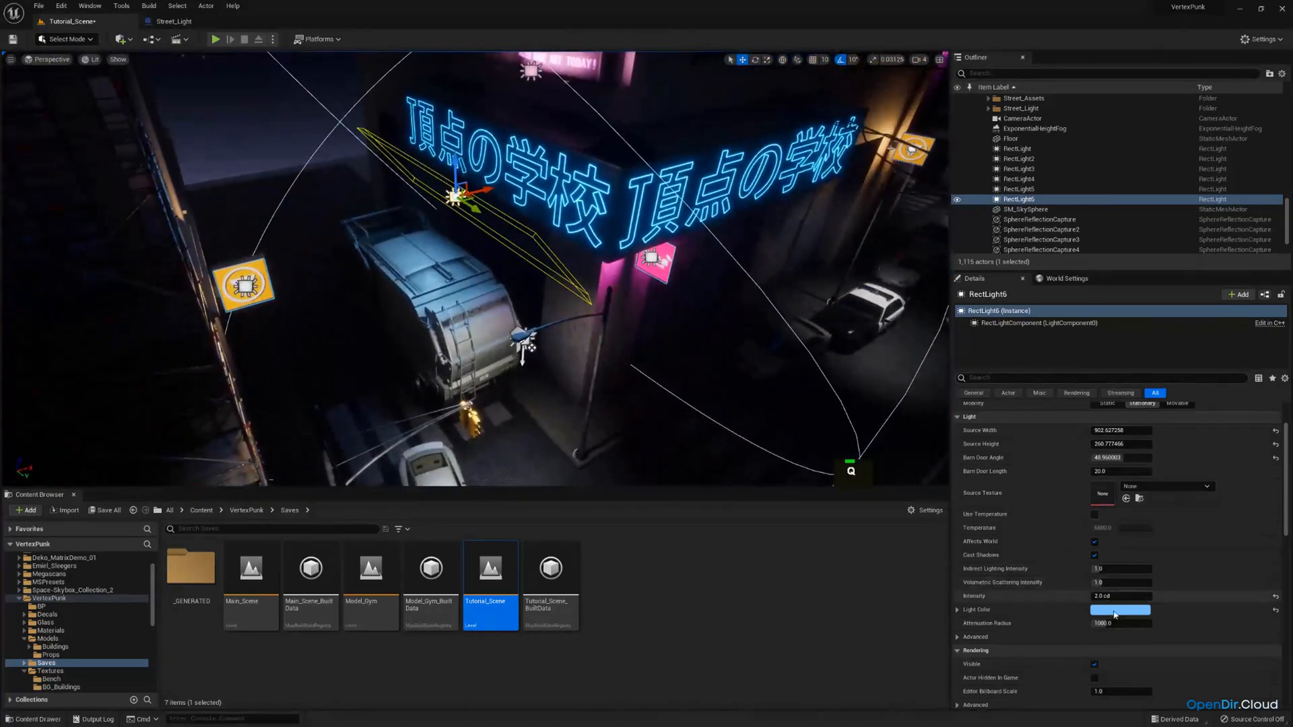
Change RectLight6's light color to a more saturated blue and set its intensity to 3.0 cd.
click(1114, 612)
drag(927, 527, 915, 520)
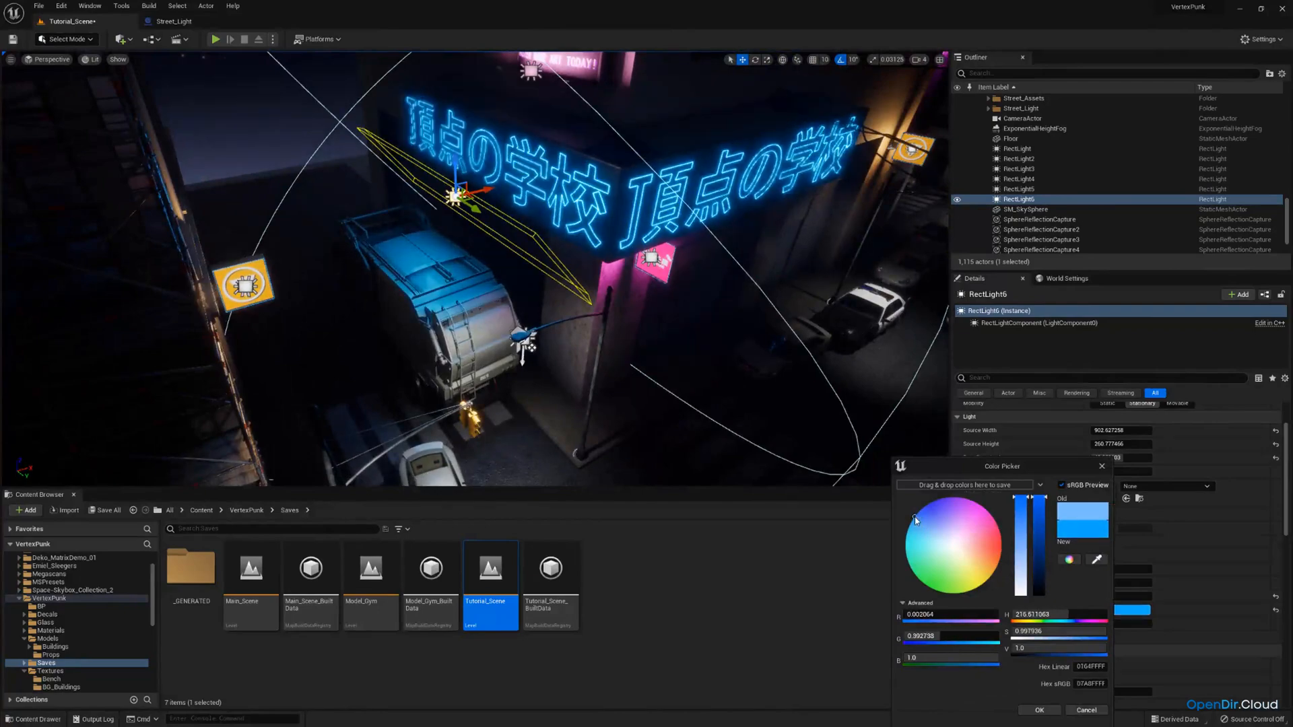
click(1039, 709)
key(d)
key(e)
right_drag(675, 392, 592, 410)
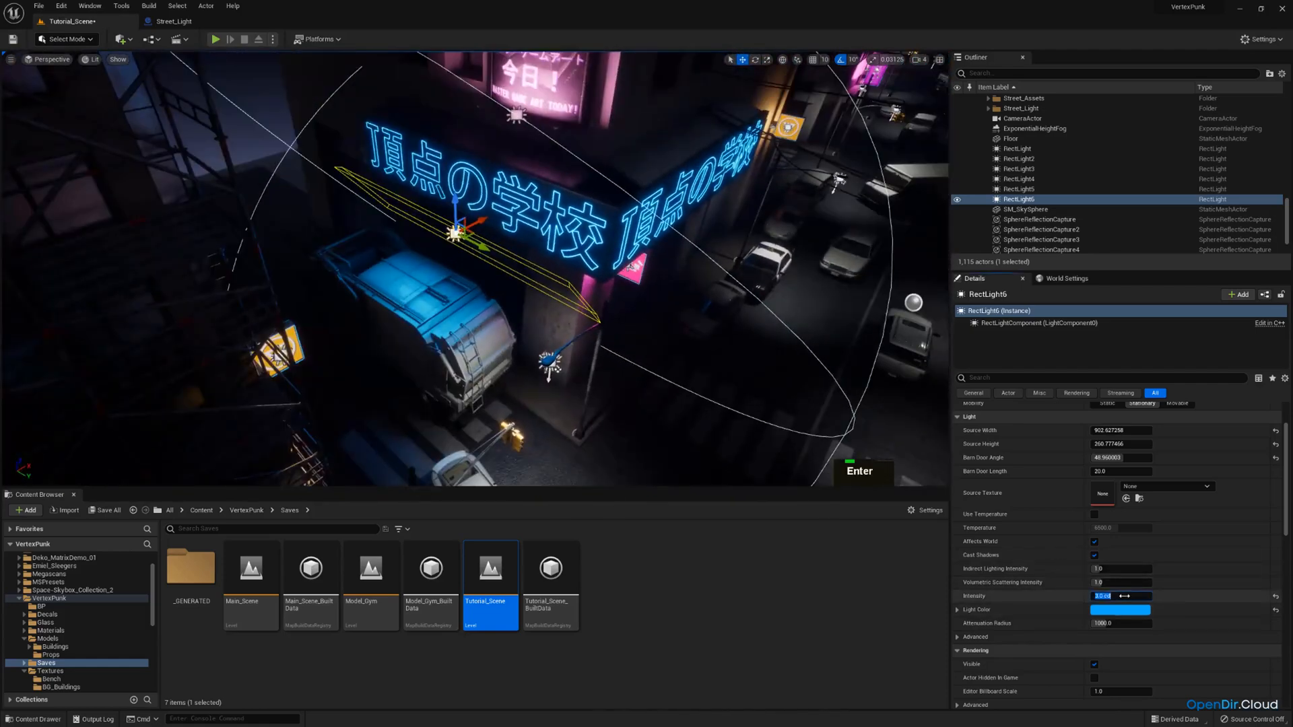
right_drag(741, 377, 687, 393)
key(d)
key(w)
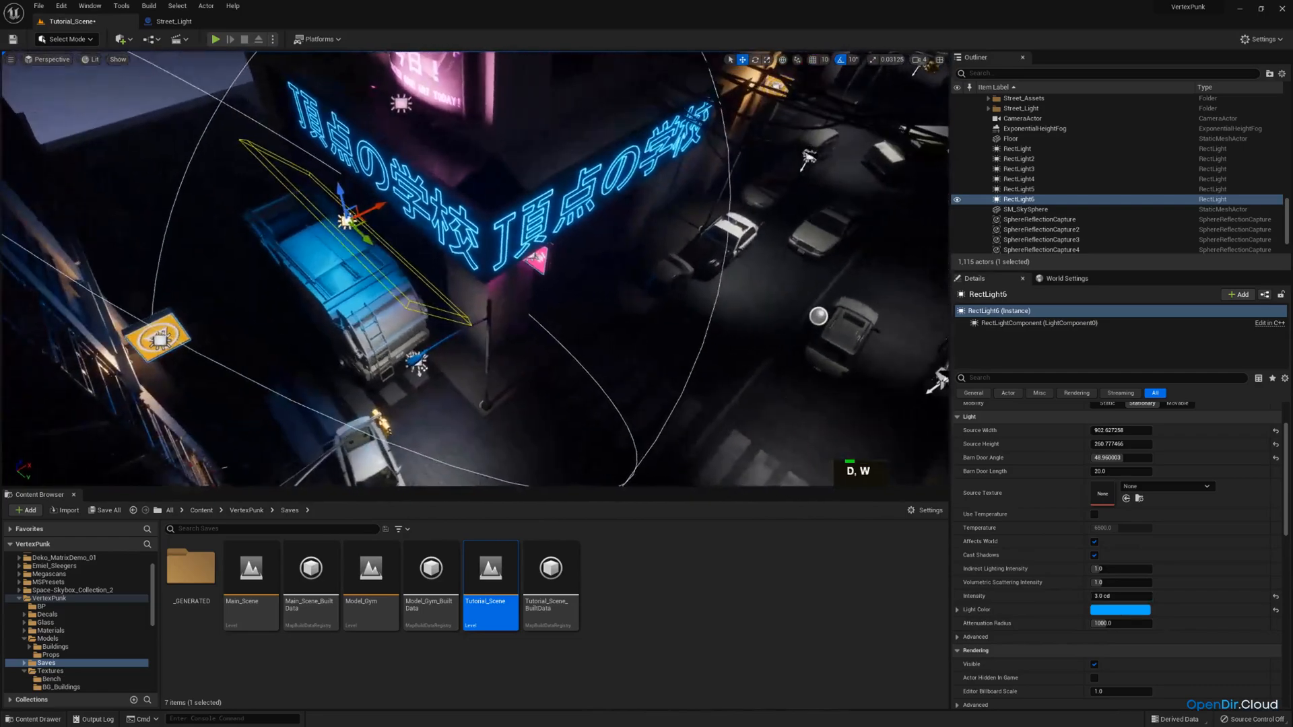
Duplicate RectLight6 and move the copy around the corner to the street-facing side of the blue neon sign.
key(ctrl+c)
key(ctrl+v)
drag(366, 239, 643, 209)
key(e)
key(a)
key(q)
right_drag(643, 208, 754, 128)
key(a)
right_drag(530, 149, 734, 430)
key(w)
key(e)
key(s)
key(a)
Check the new blue lighting through the CameraActor view, then return to the free perspective.
click(50, 59)
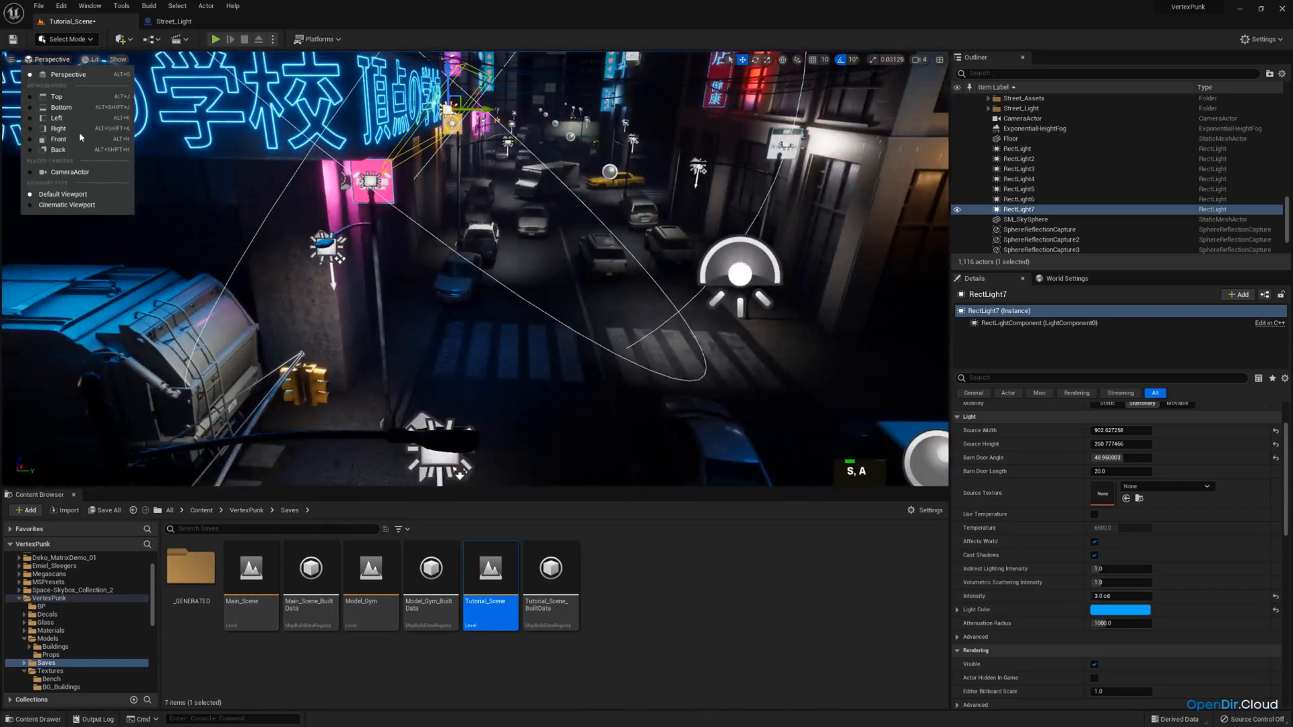
click(70, 172)
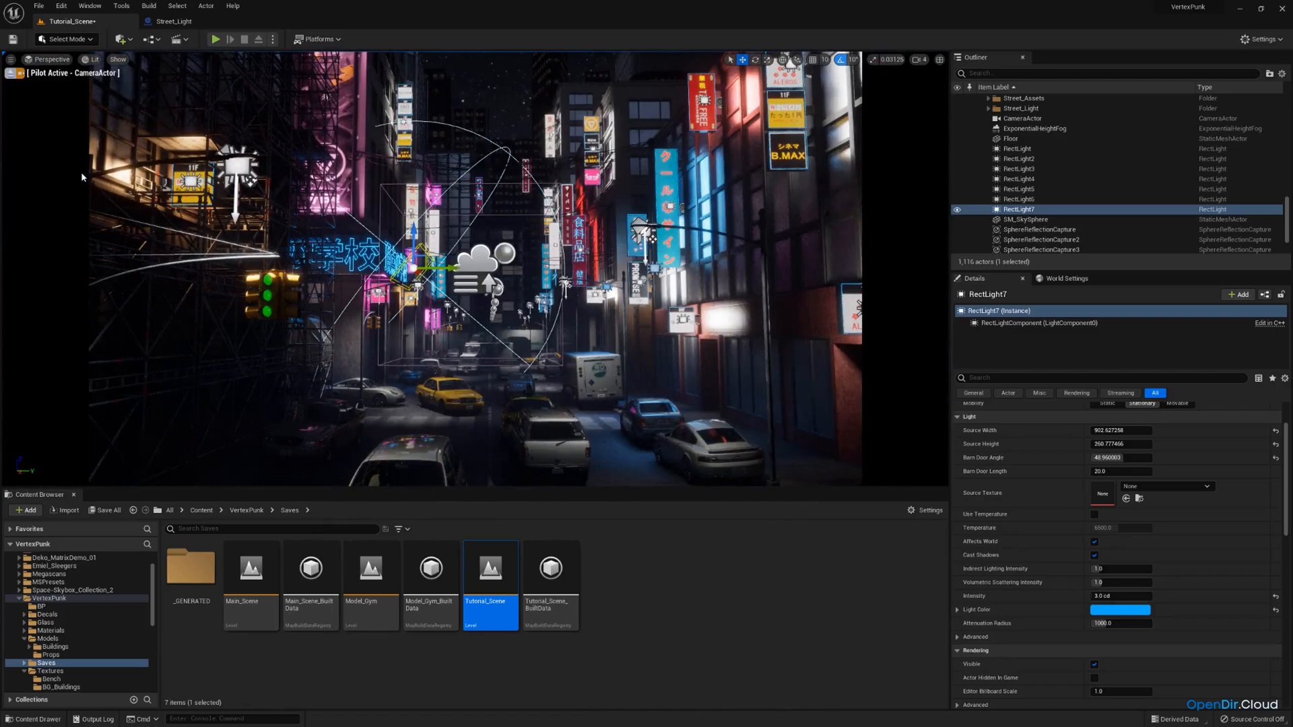
click(10, 74)
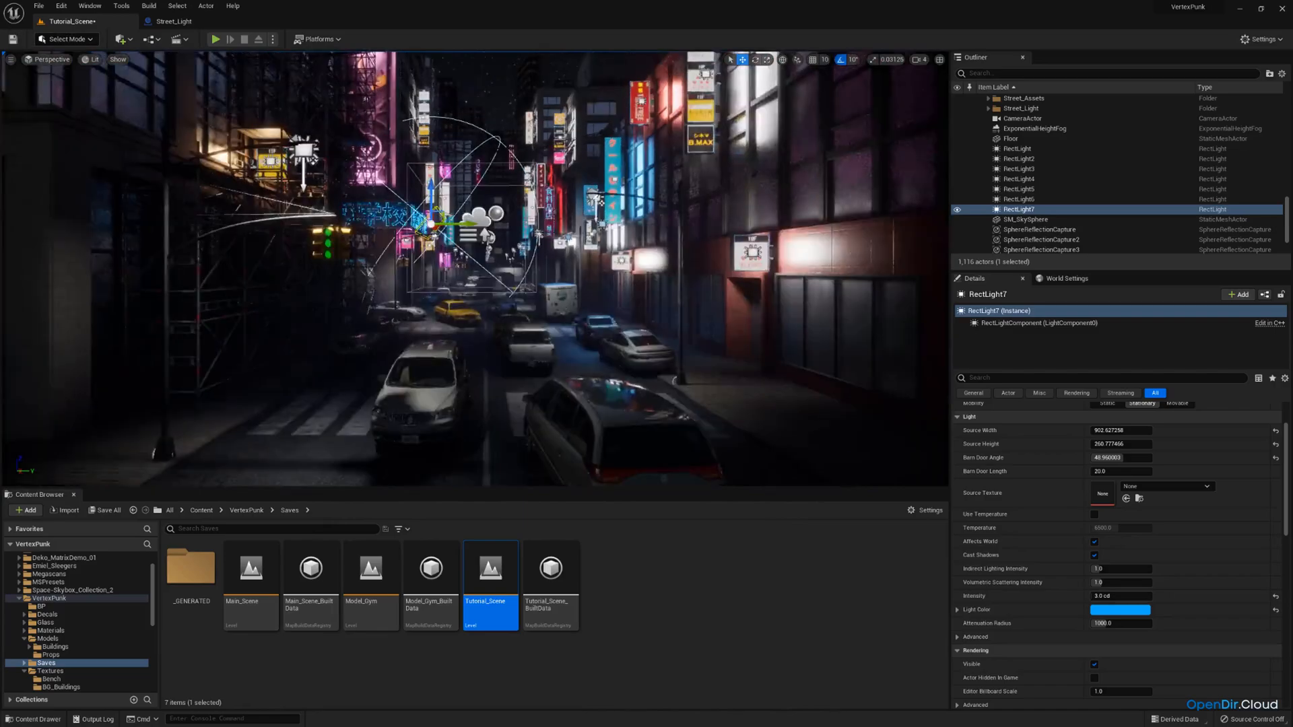
Duplicate RectLight7 and rotate the copy to face the street side of the blue neon sign.
key(w)
right_drag(473, 269, 505, 236)
key(a)
scroll(458, 303, down, 3)
key(ctrl+c)
key(ctrl+v)
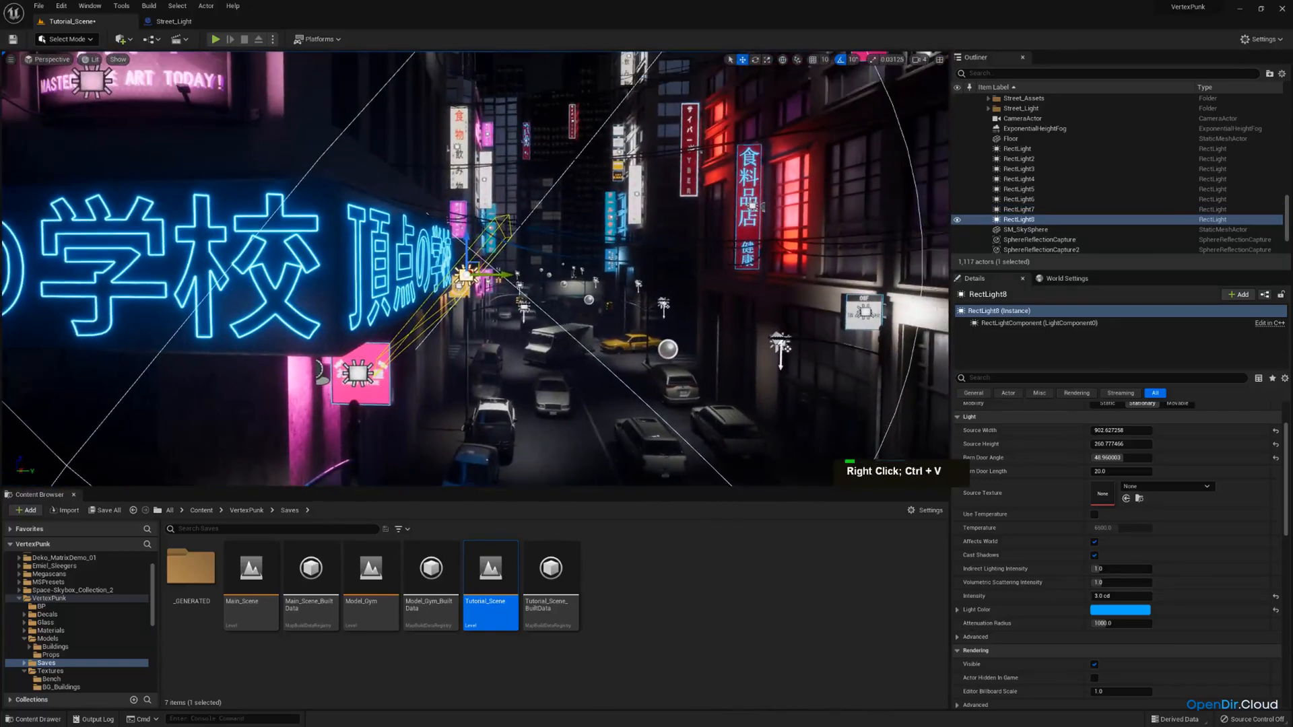
drag(480, 235, 505, 322)
Disable shadow casting on RectLight8, raise it slightly, and set source height to about 68.5 and intensity to 0.5 cd.
click(1094, 555)
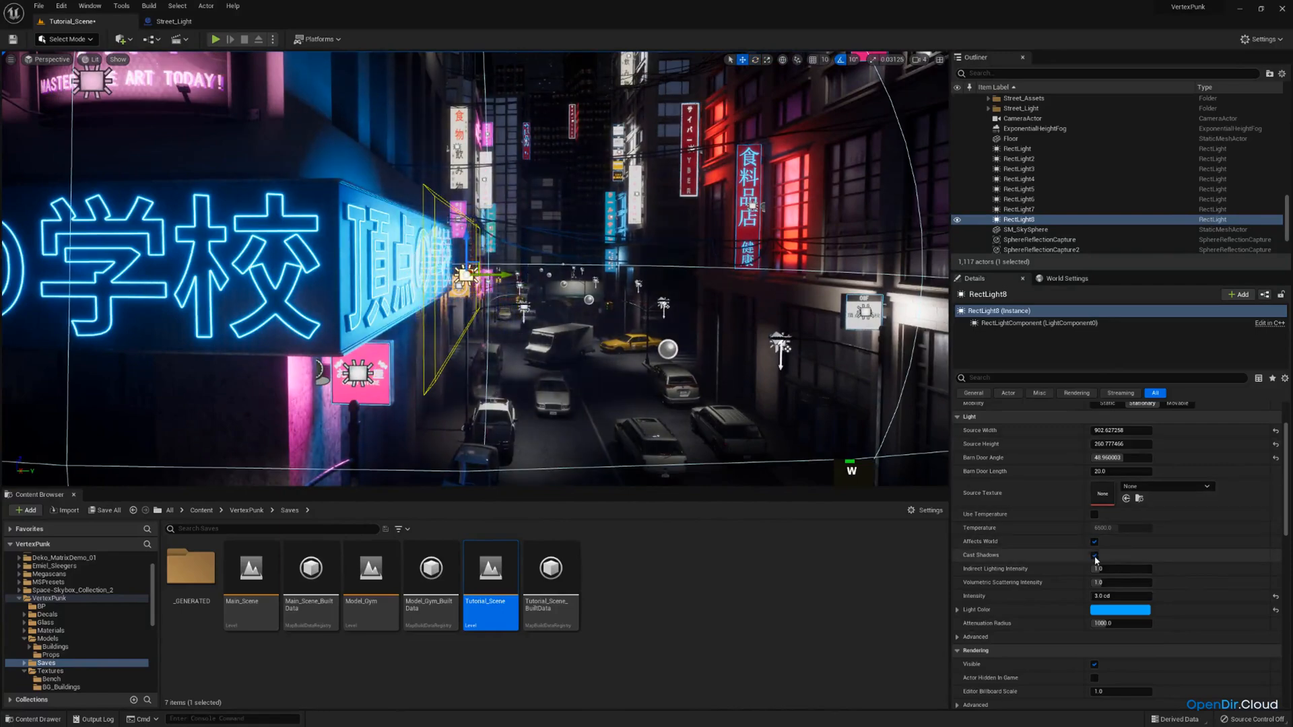
key(w)
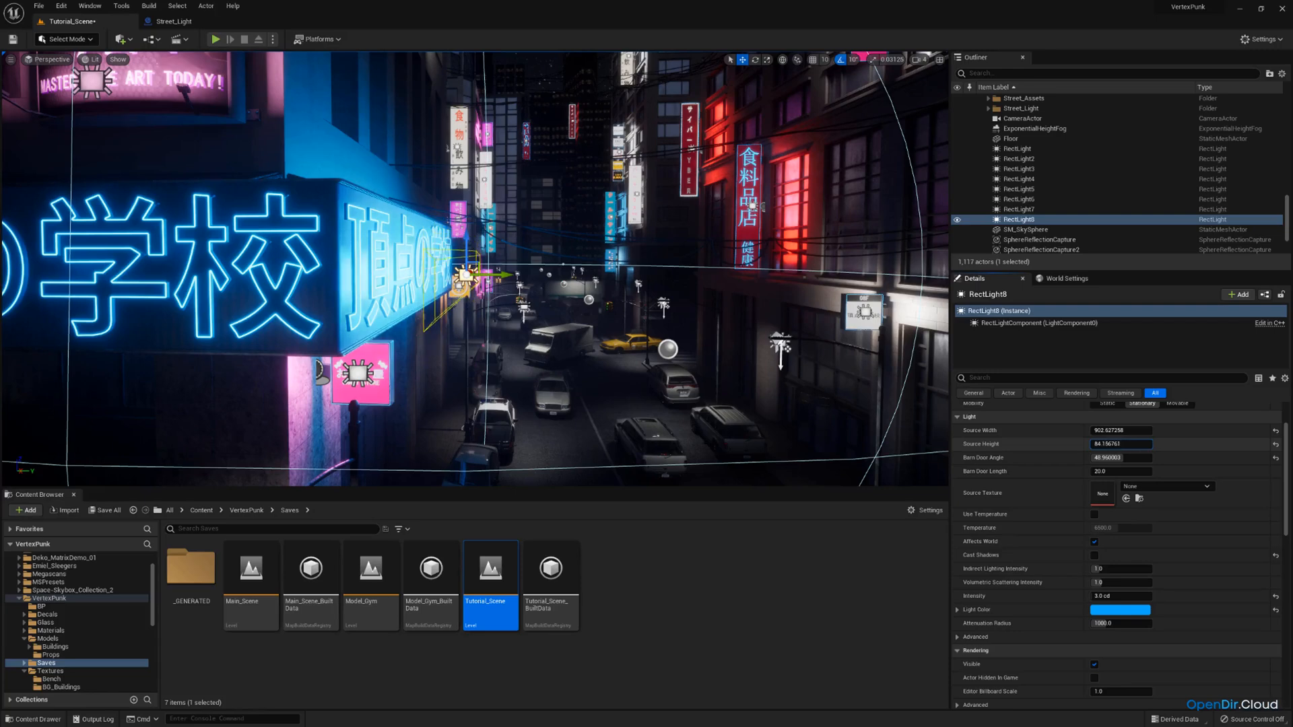
alt+drag(464, 240, 464, 222)
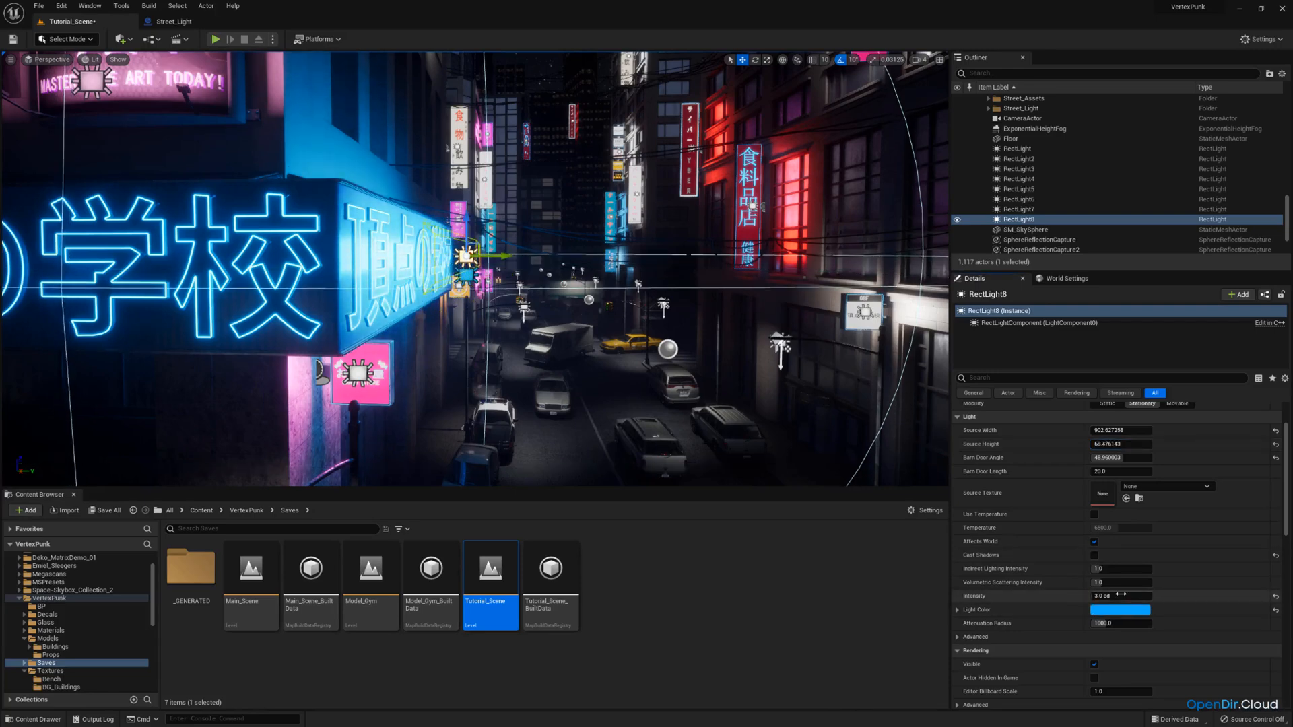
key(Return)
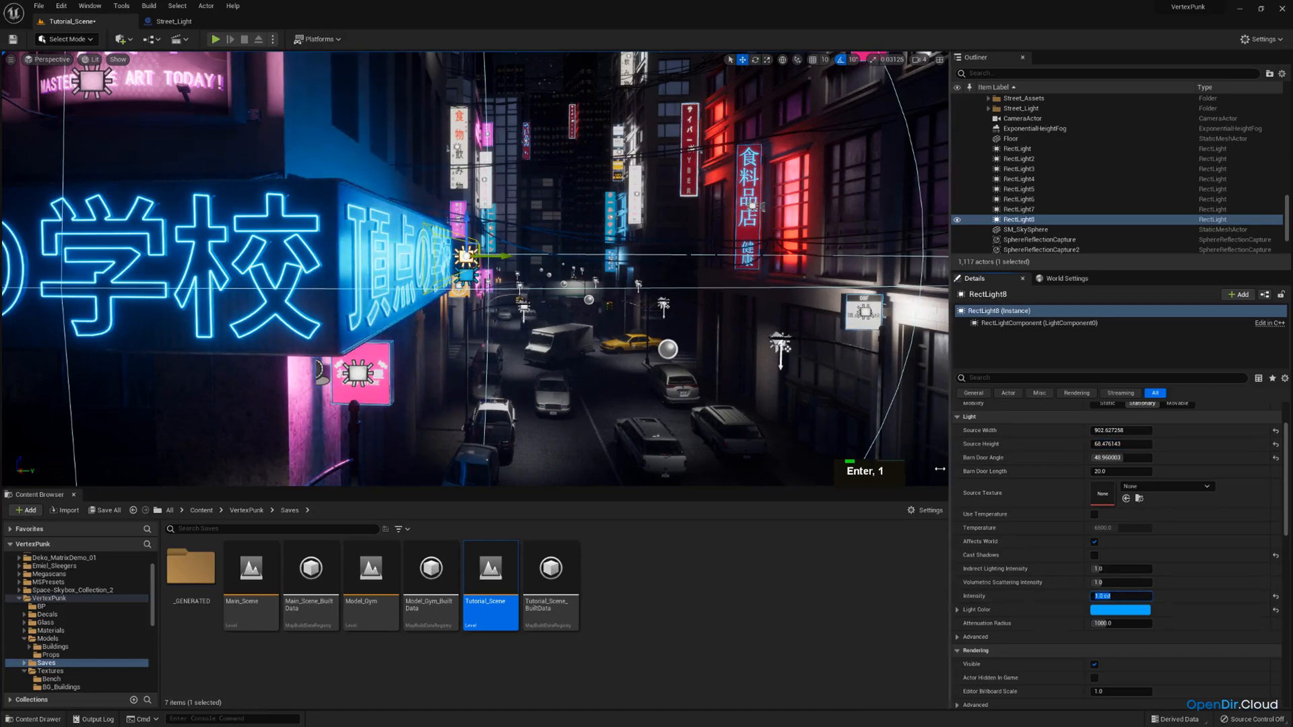
right_drag(939, 469, 754, 522)
Duplicate RectLight8, rotate the copy around the corner, and place it in front of the sign face above the garbage truck.
scroll(909, 471, up, 1)
key(e)
key(a)
right_drag(475, 270, 499, 293)
key(d)
key(ctrl+w)
right_drag(666, 317, 673, 323)
key(e)
drag(657, 235, 680, 303)
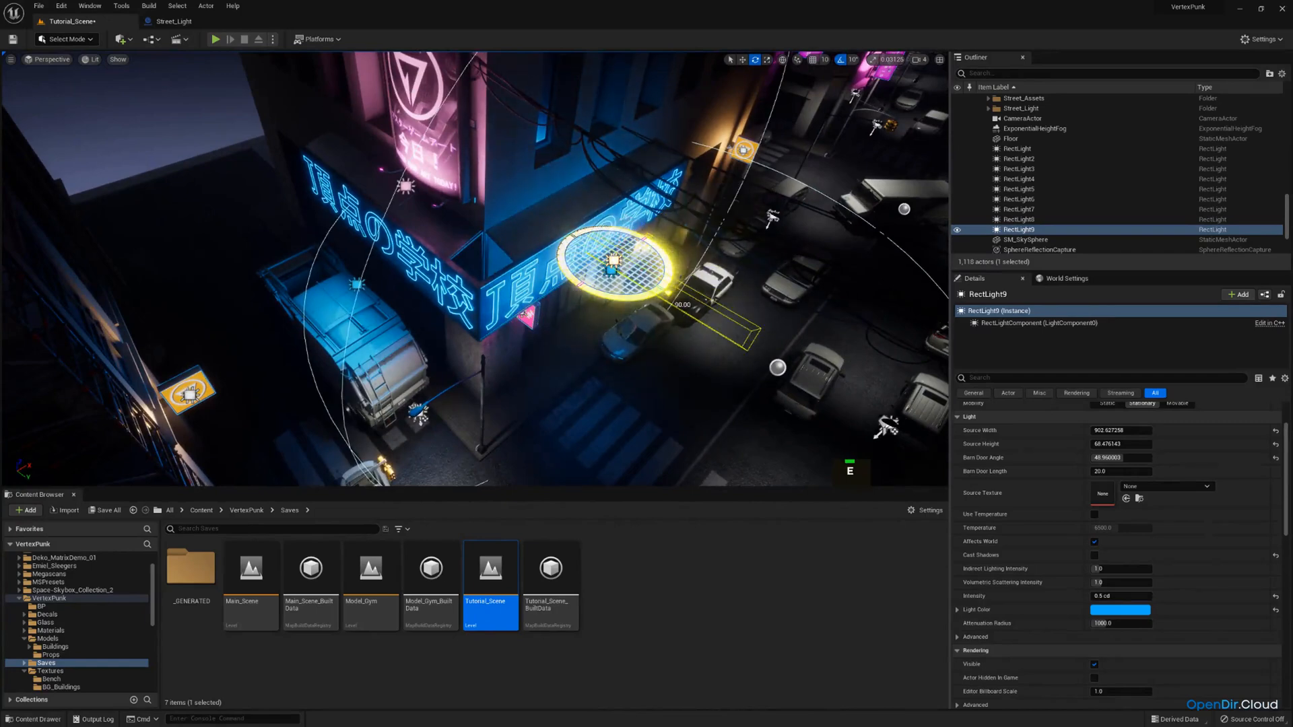
key(w)
drag(630, 259, 373, 244)
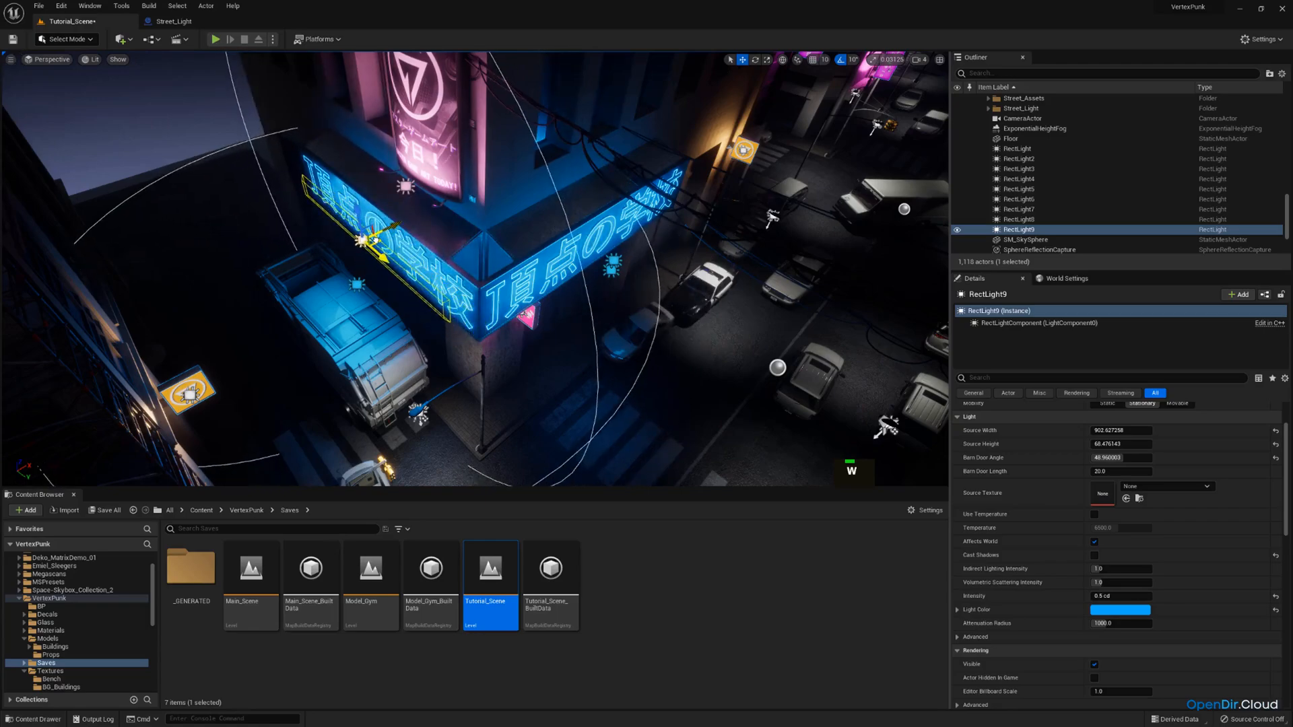
Preview the sign lighting through CameraActor with the editor icons toggled off and on, then stop piloting the camera.
right_drag(373, 244, 464, 98)
key(a)
key(q)
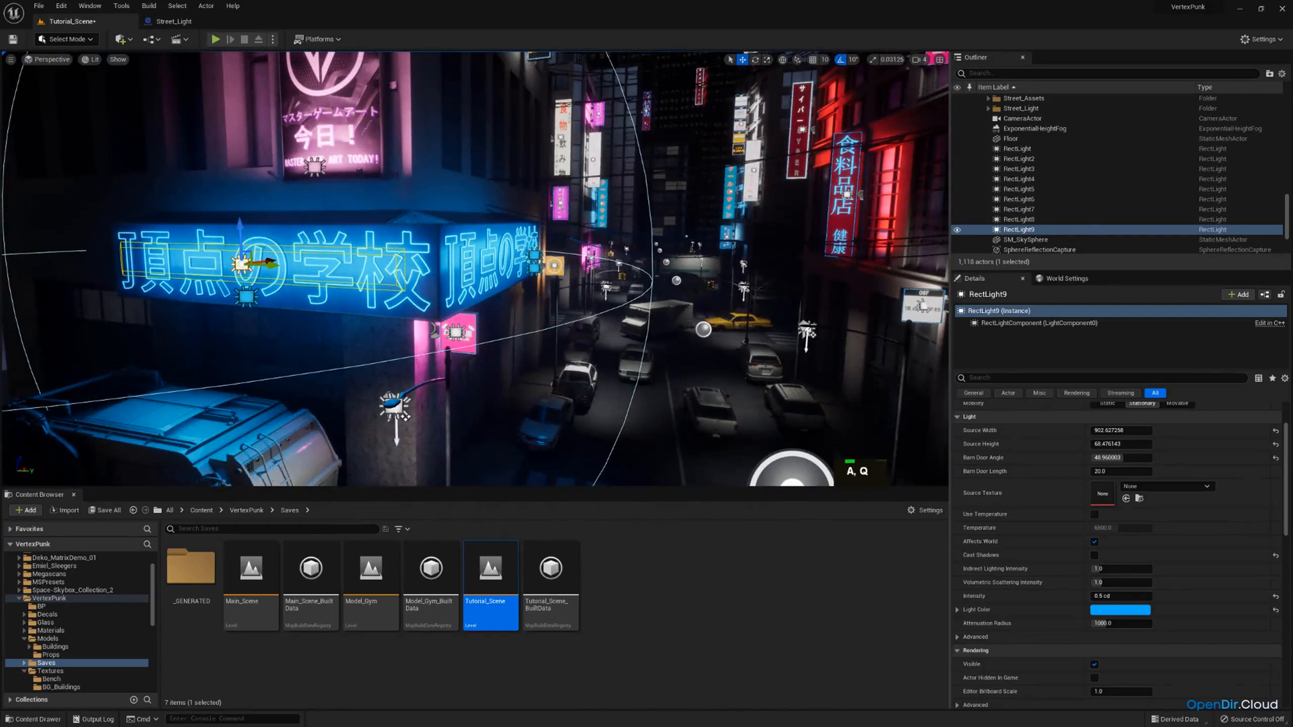
click(55, 59)
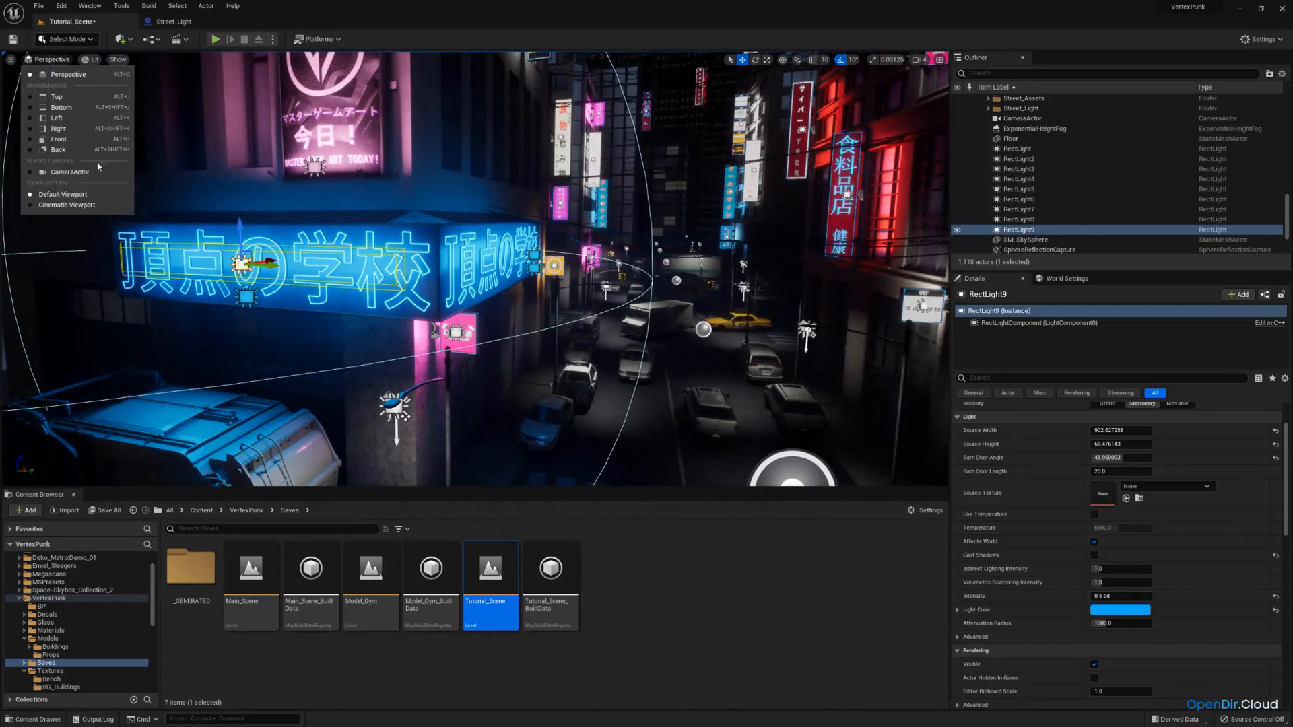
click(74, 172)
key(g)
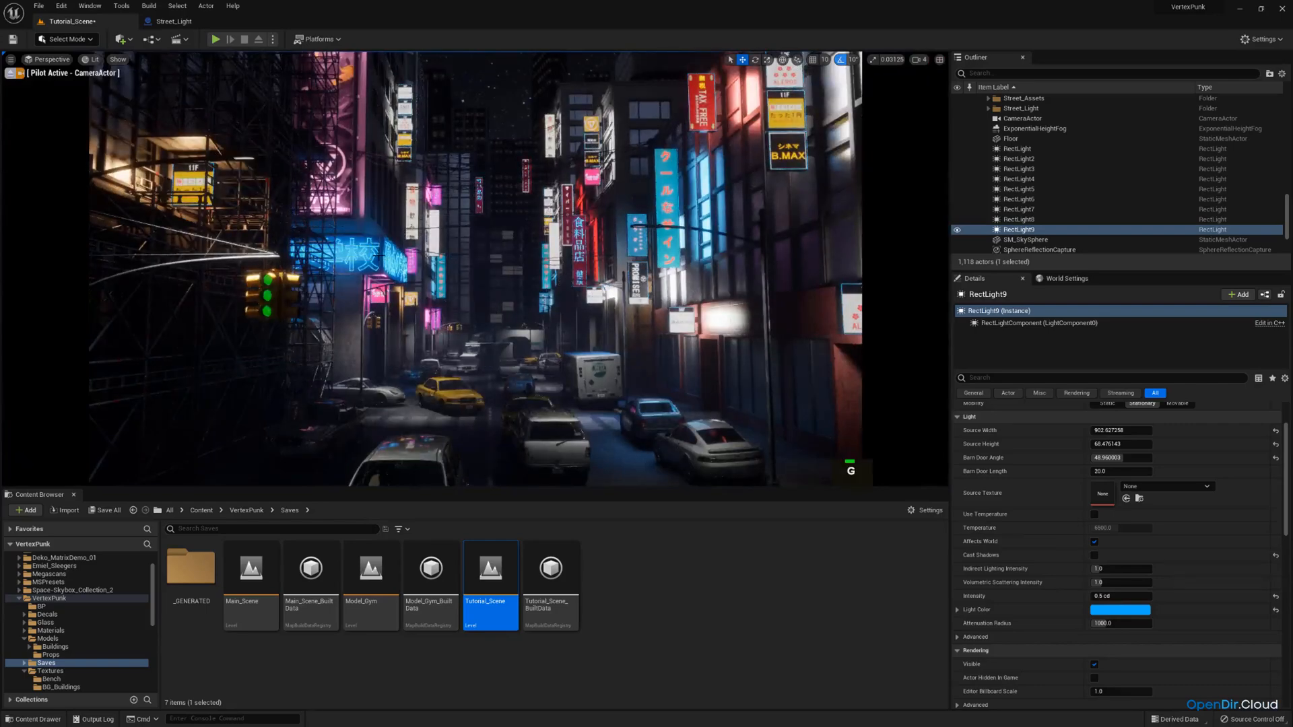
key(g)
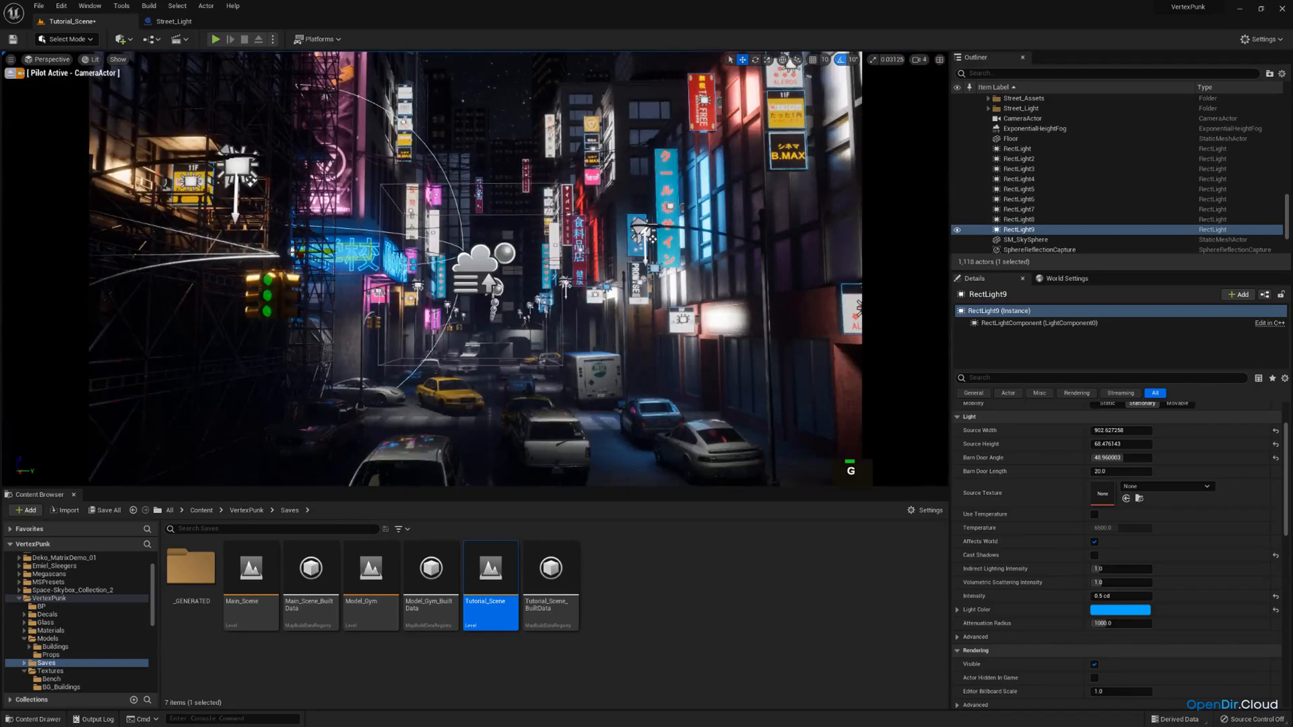
click(10, 73)
Set the intensity of both sign lights, RectLight9 and RectLight8, to 0.2 cd.
key(e)
right_drag(431, 269, 357, 283)
key(d)
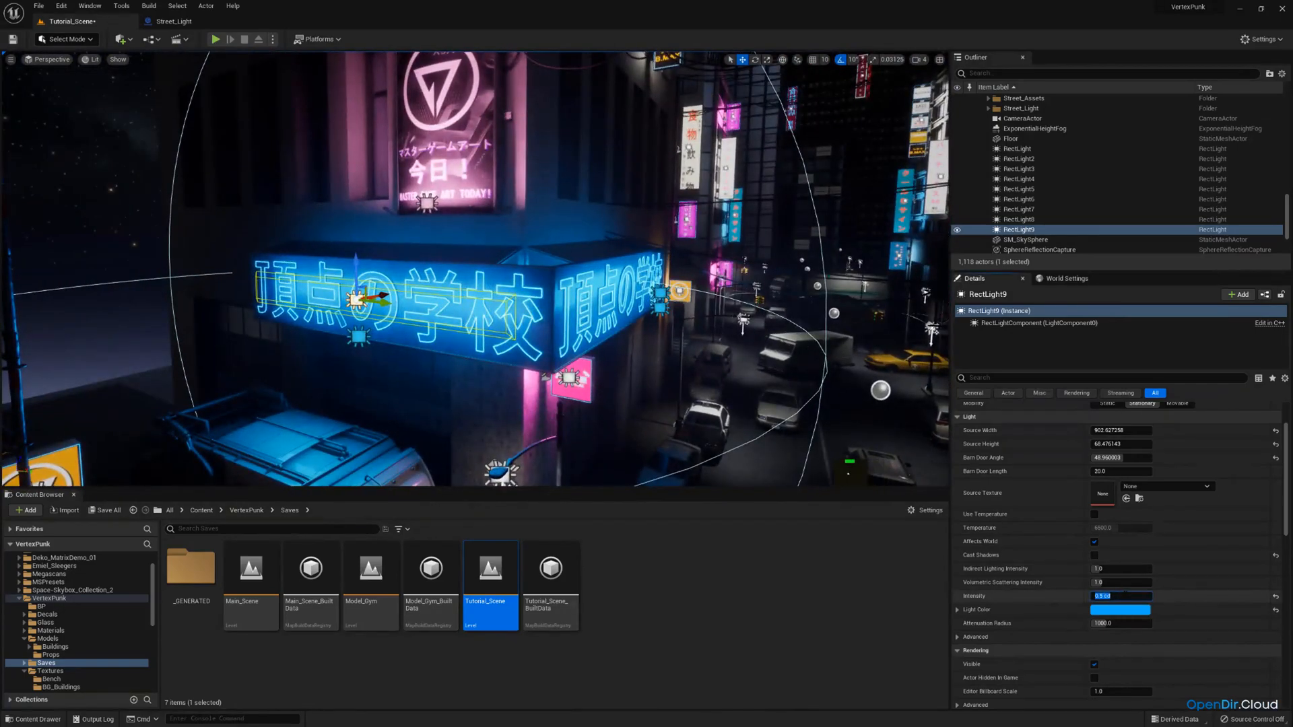
text(3)
key(Return)
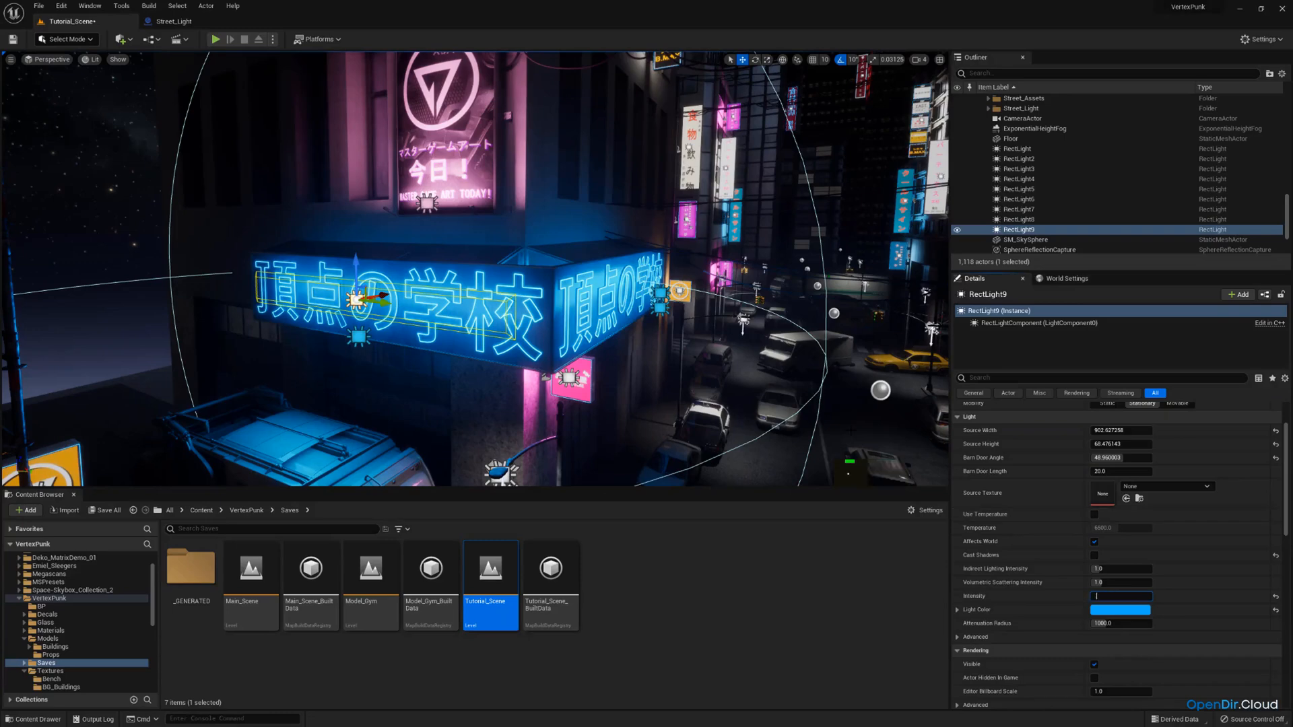
right_drag(471, 269, 538, 269)
key(w)
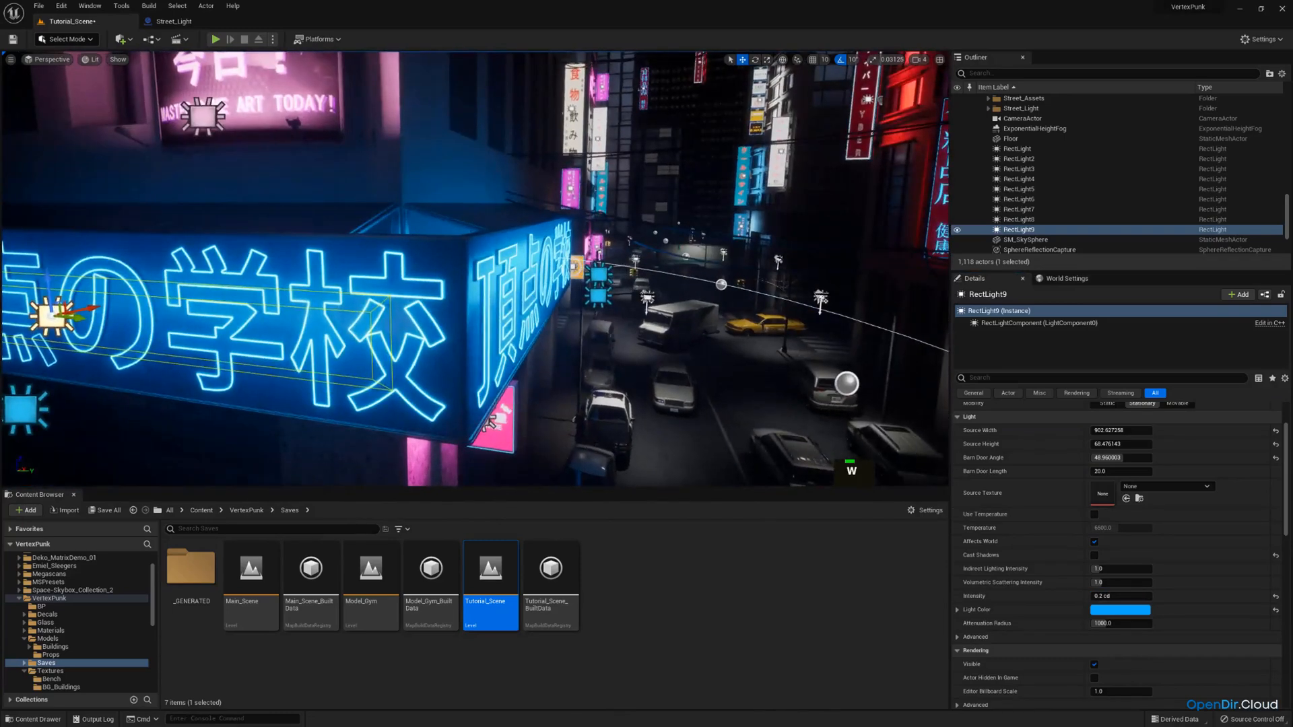
click(599, 275)
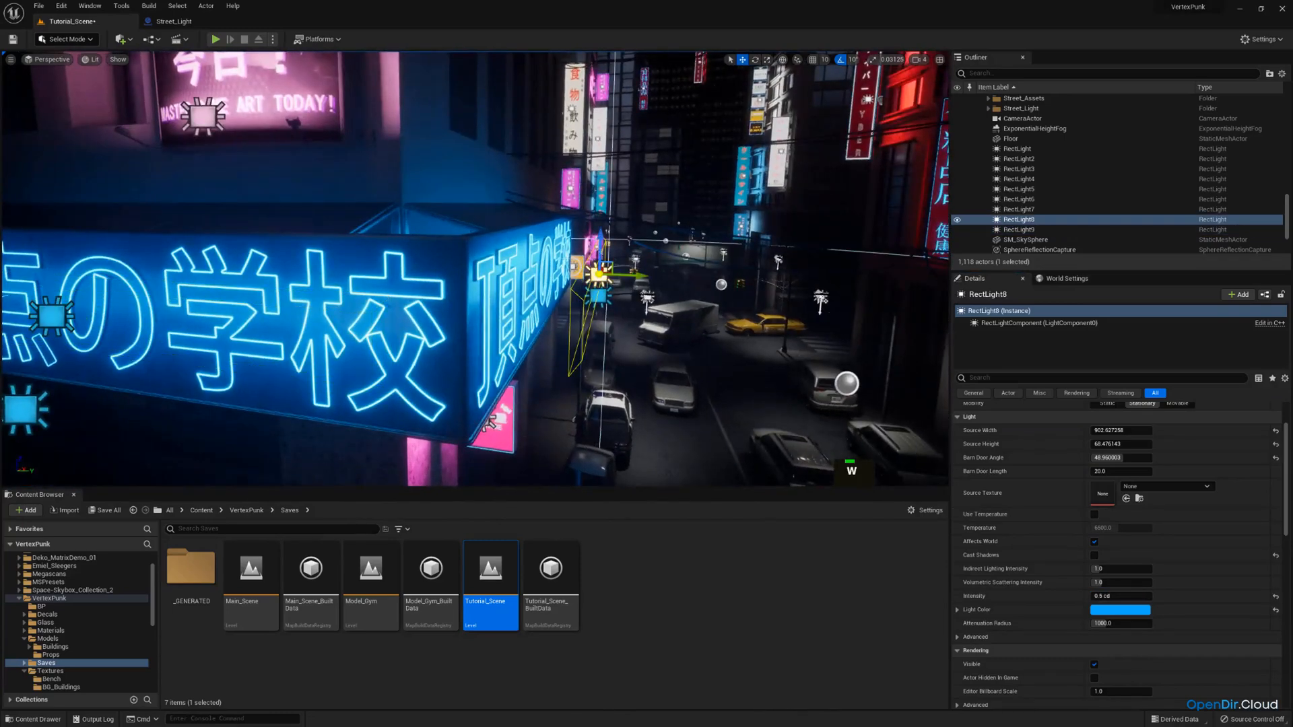
click(1114, 593)
text(.2)
key(Return)
Duplicate the blue rect light above the box truck and move the copy over the parked cars below the red neon sign.
right_drag(741, 323, 734, 391)
key(s)
key(d)
right_drag(540, 202, 572, 206)
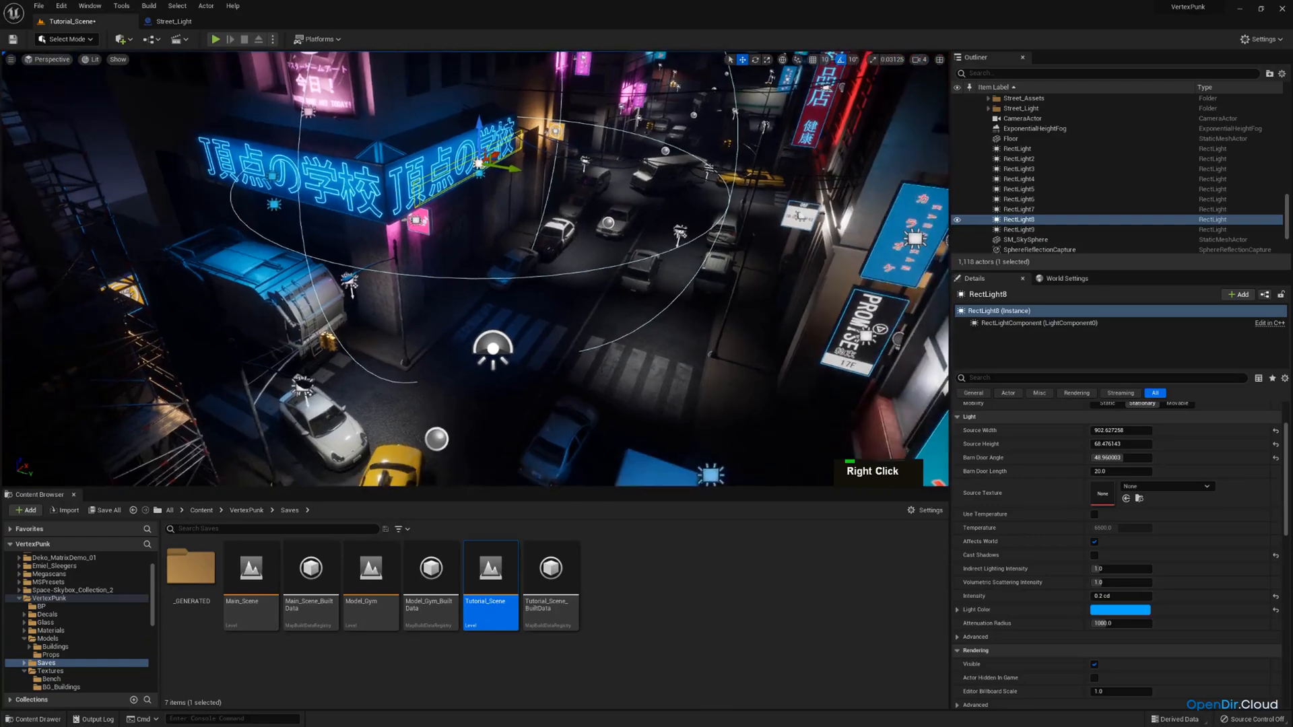
key(w)
right_drag(484, 367, 538, 397)
key(s)
click(586, 382)
key(a)
key(e)
key(ctrl+c)
key(ctrl+v)
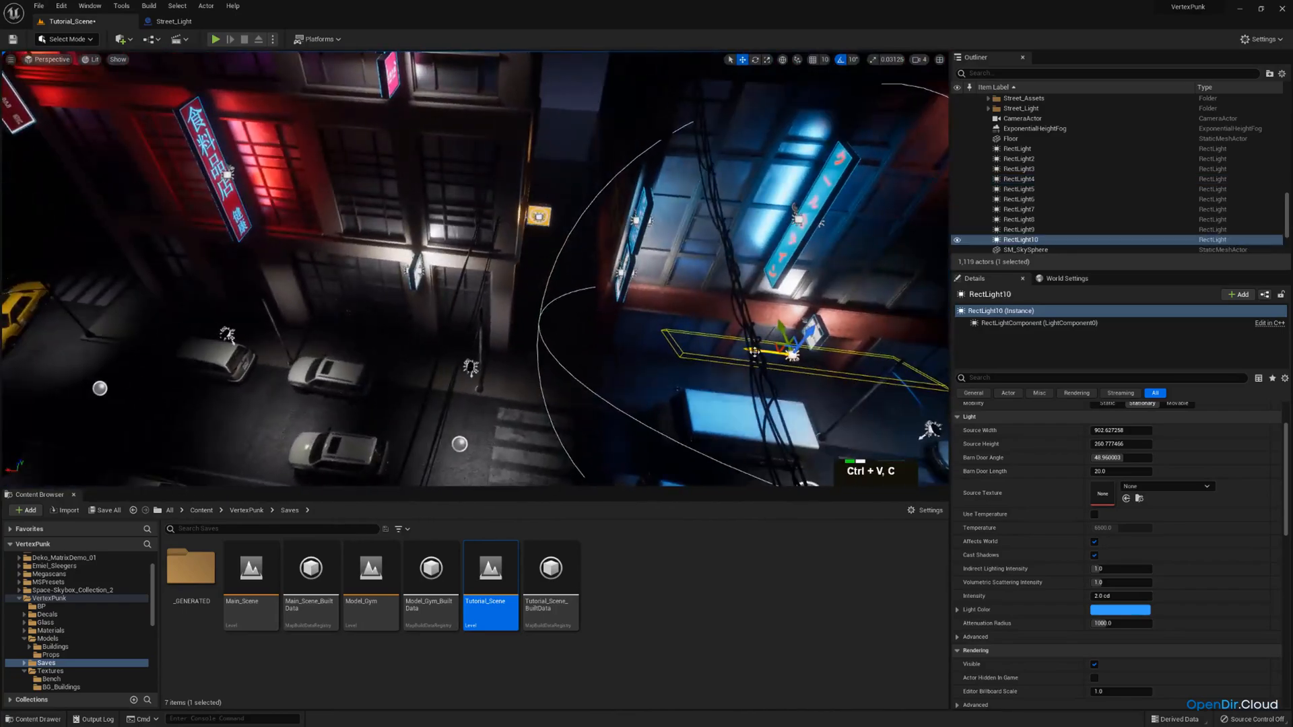
drag(759, 345, 166, 262)
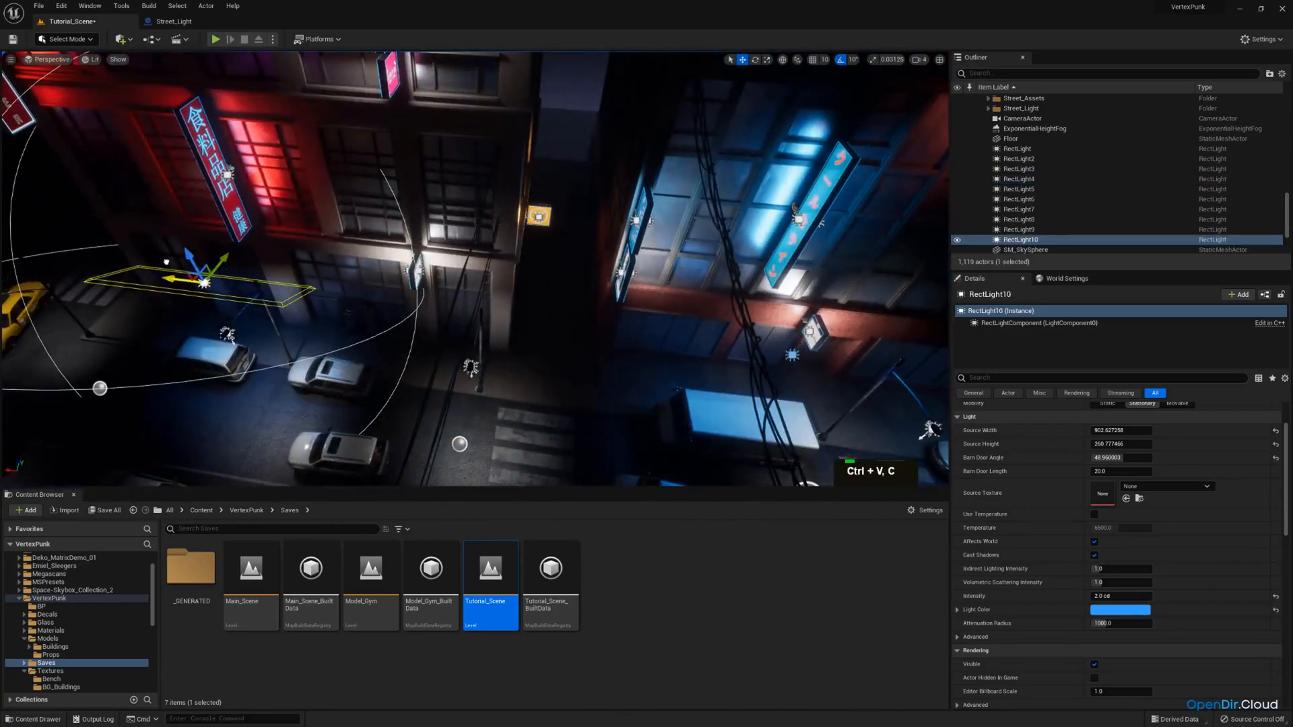
Change RectLight10's light color from blue to red.
click(1120, 610)
drag(983, 549, 1007, 556)
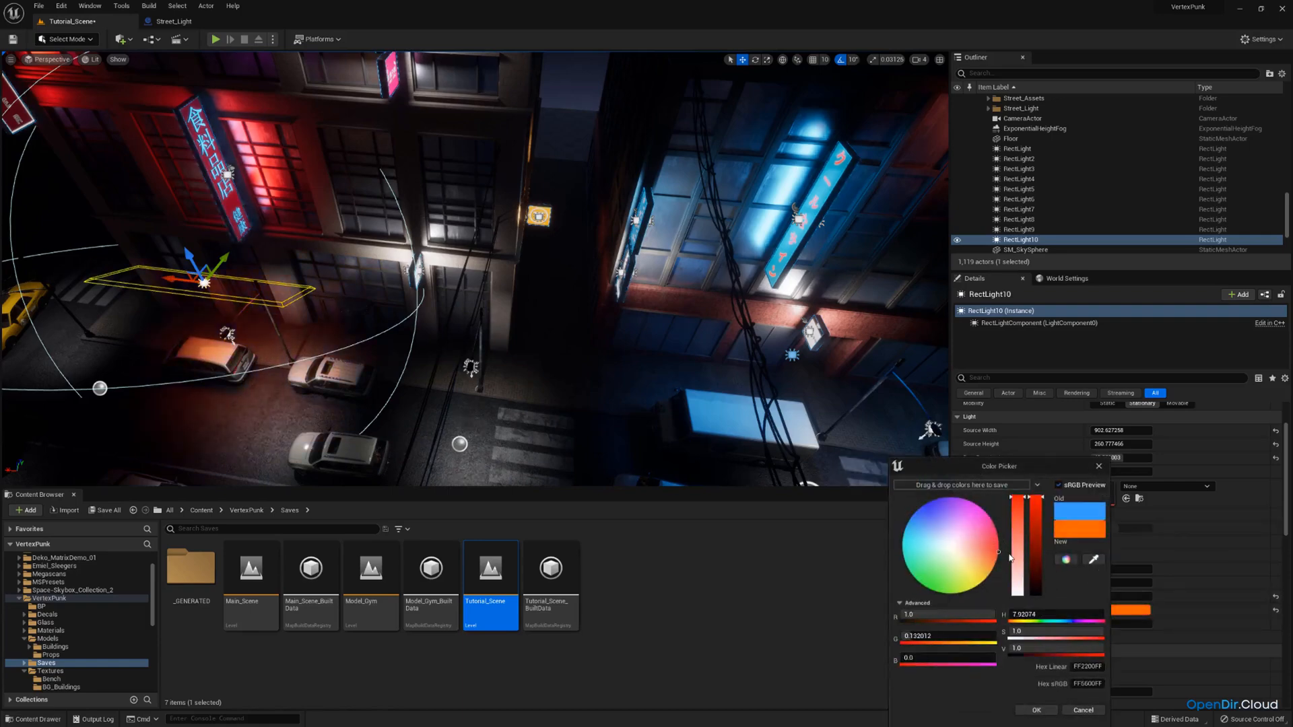
click(1035, 710)
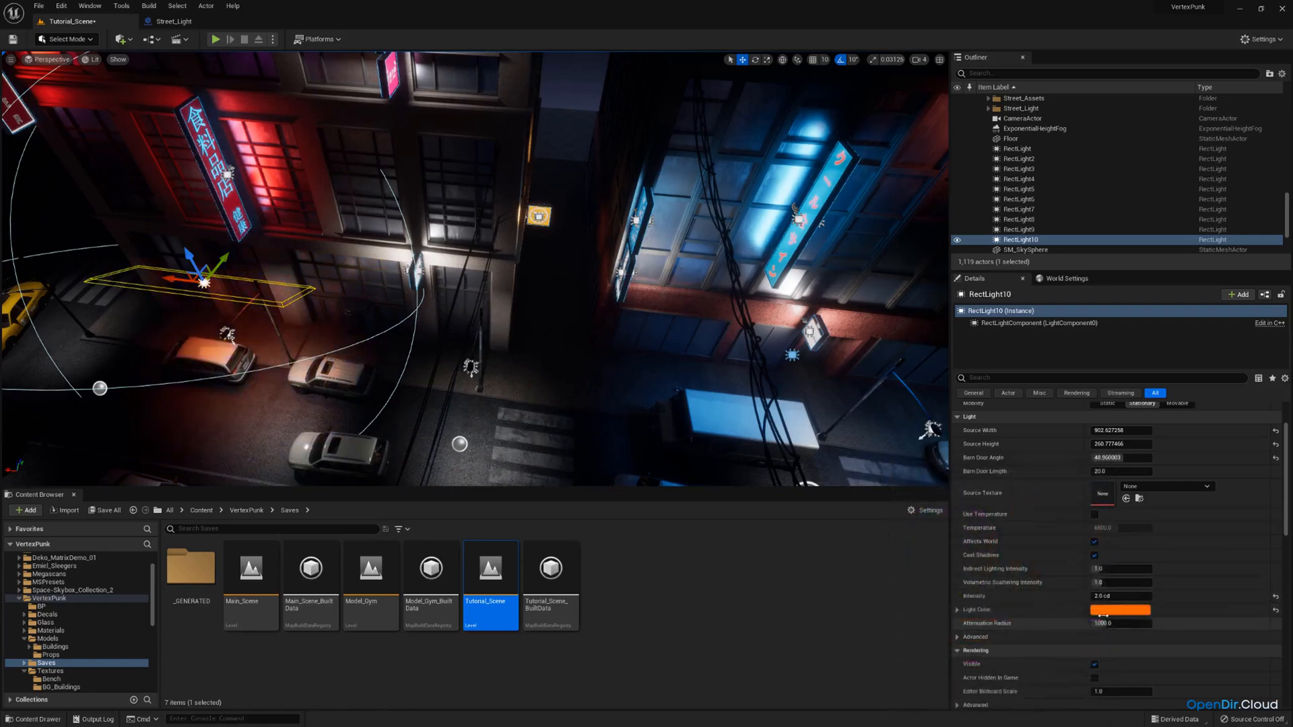
click(1130, 610)
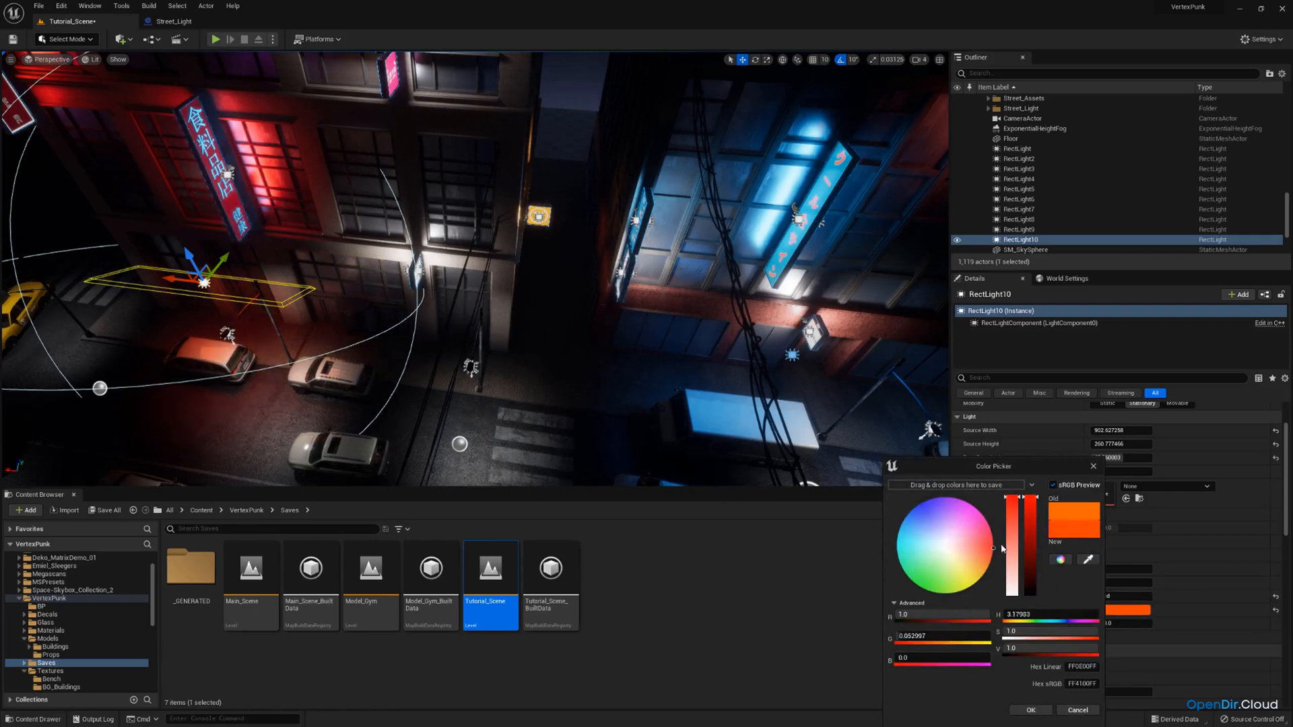
click(1030, 713)
Duplicate the red RectLight10 and move the copy above the bus along the storefront.
right_drag(649, 343, 539, 350)
key(s)
key(a)
key(e)
key(ctrl+c)
key(ctrl+v)
drag(680, 396, 159, 231)
right_drag(159, 231, 96, 207)
key(q)
key(w)
key(a)
drag(375, 256, 316, 246)
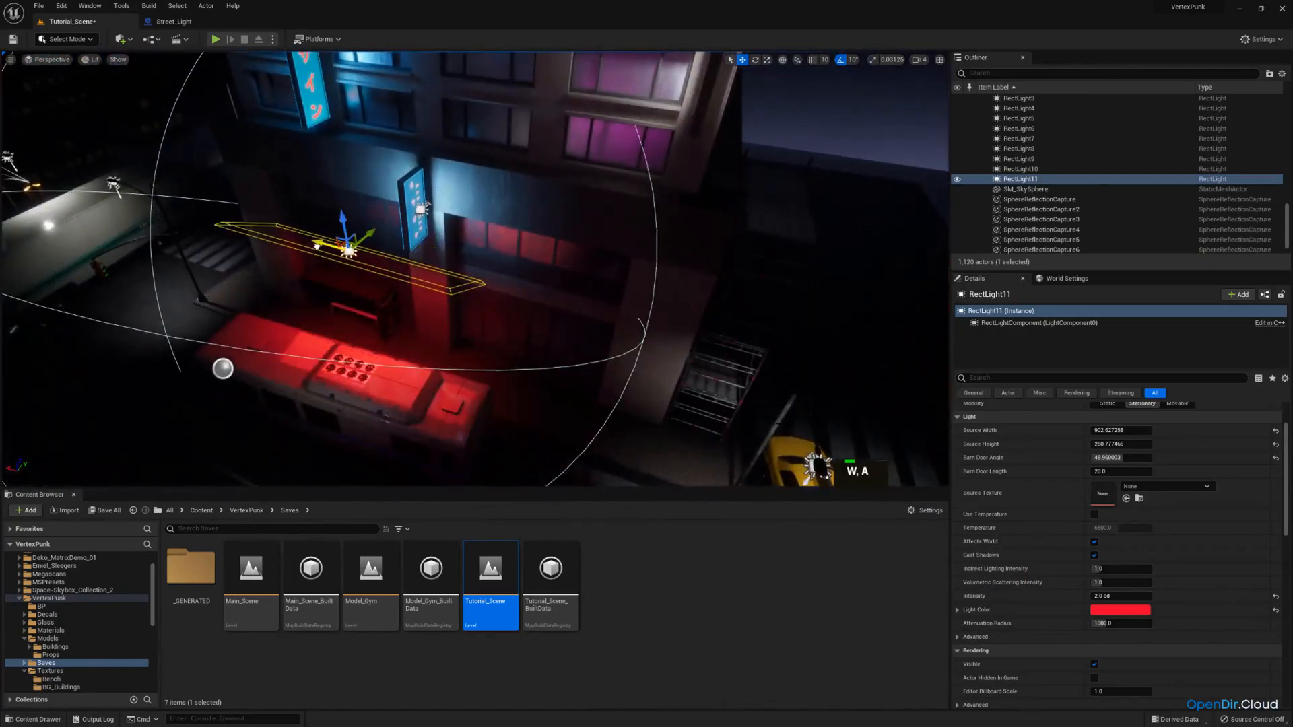
Change RectLight11's light color to bright blue.
click(1120, 609)
click(905, 522)
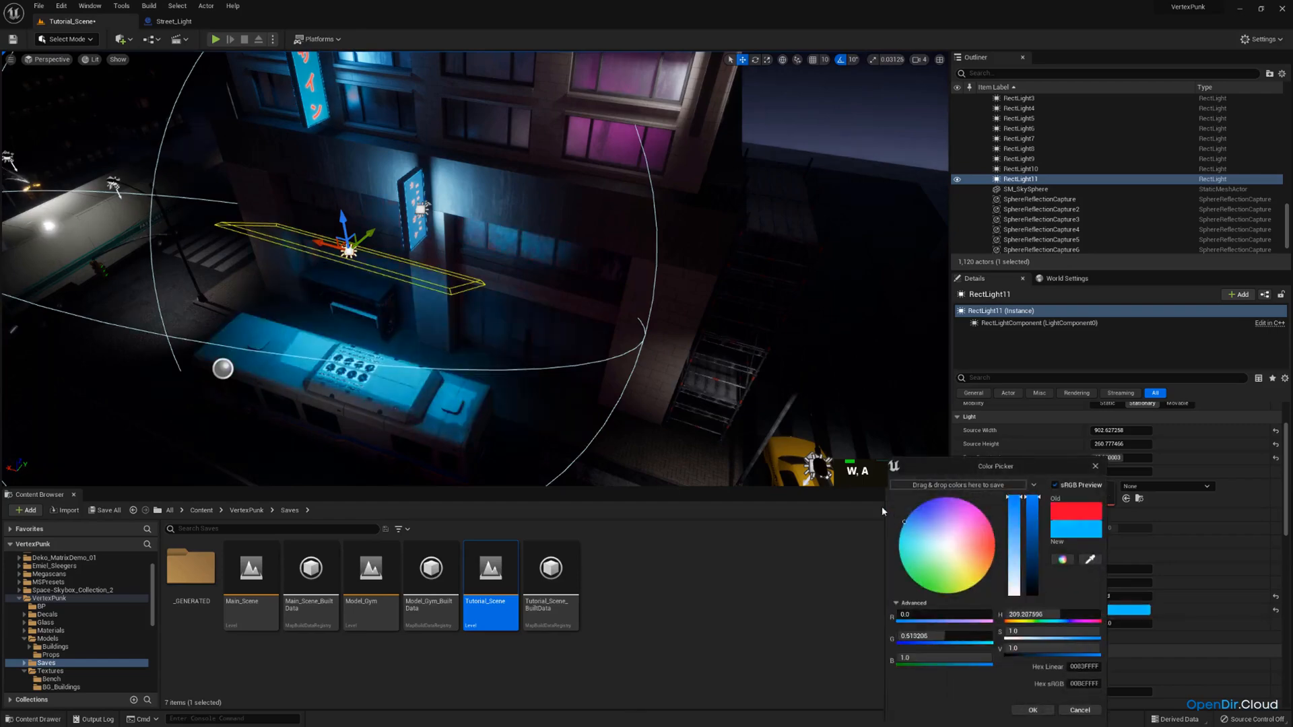
click(1030, 710)
Duplicate RectLight11, move the copy over the parked pickups, and reduce its source width to about 469.
mouse_move(733, 322)
right_down()
mouse_move(694, 313)
mouse_move(733, 322)
right_up()
key(ctrl+c)
key(ctrl+v)
drag(732, 322, 602, 230)
key(e)
key(d)
right_drag(487, 286, 548, 300)
key(w)
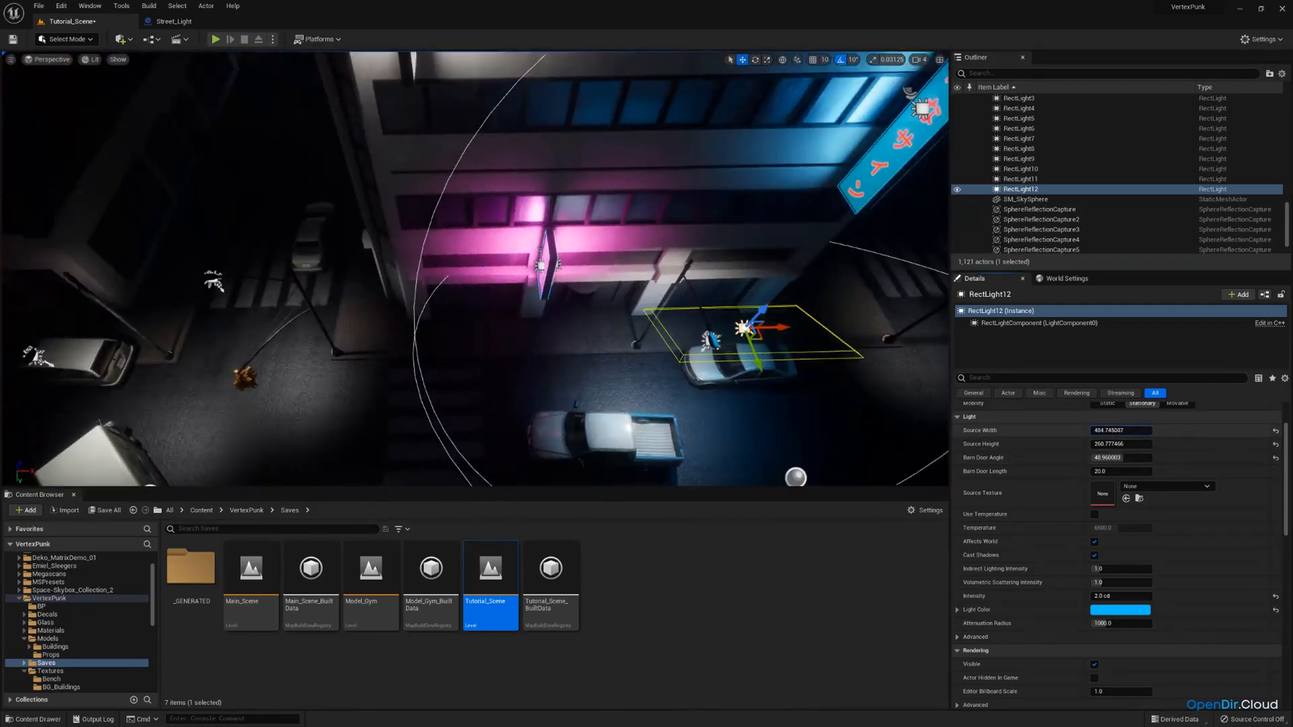
Position RectLight12 over the sidewalk and street next to the pink neon sign.
drag(777, 327, 540, 330)
key(q)
right_drag(540, 330, 394, 263)
key(w)
key(a)
key(s)
drag(606, 279, 563, 289)
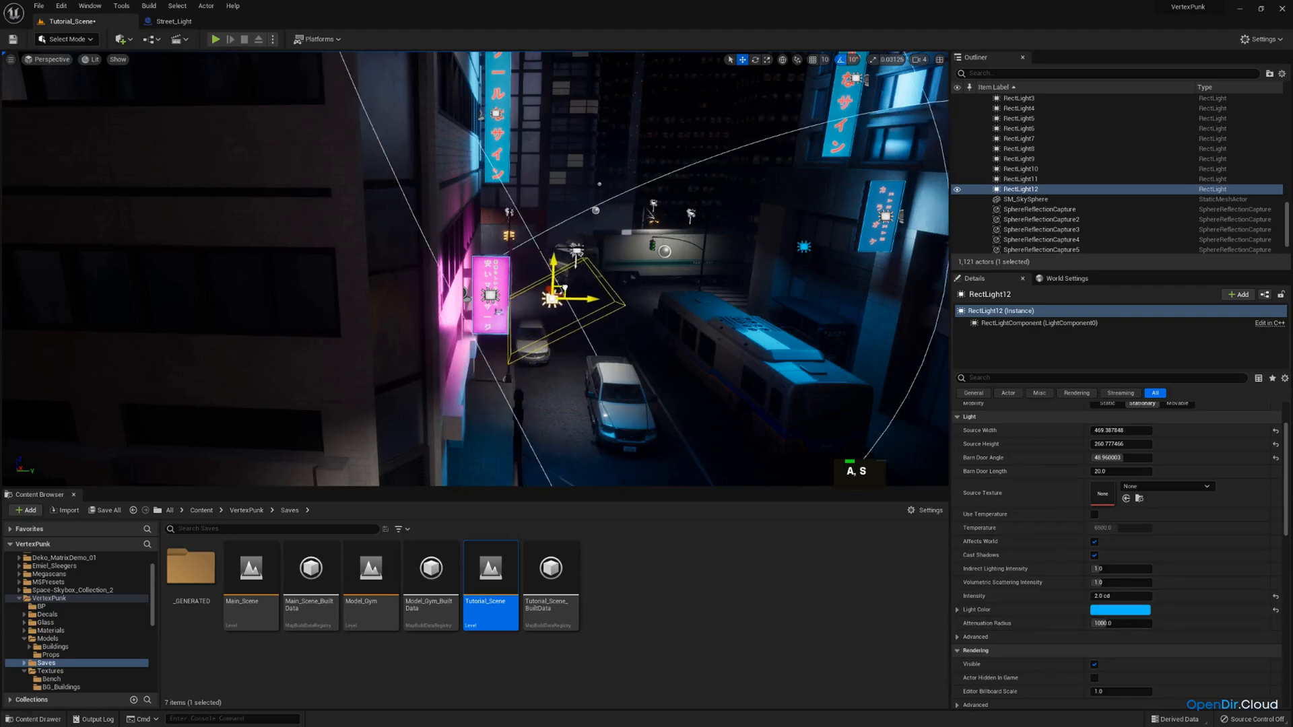
key(w)
right_drag(563, 290, 540, 269)
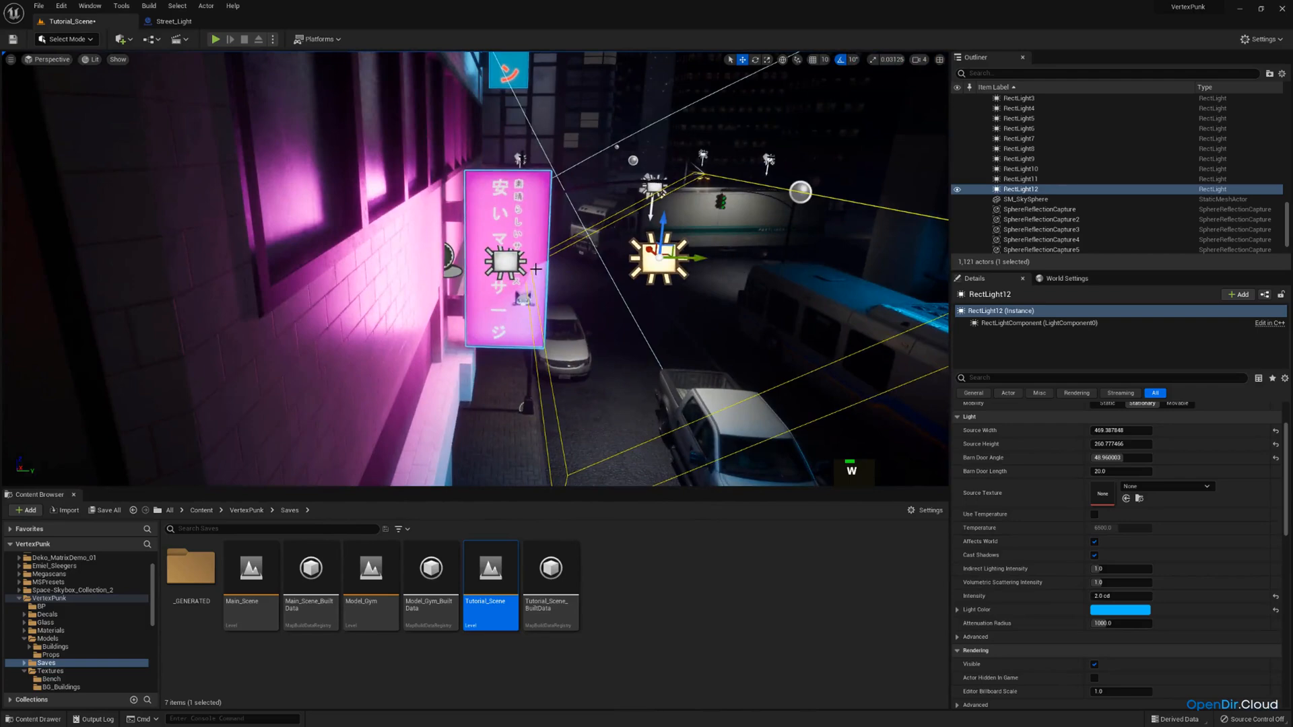
drag(672, 246, 710, 250)
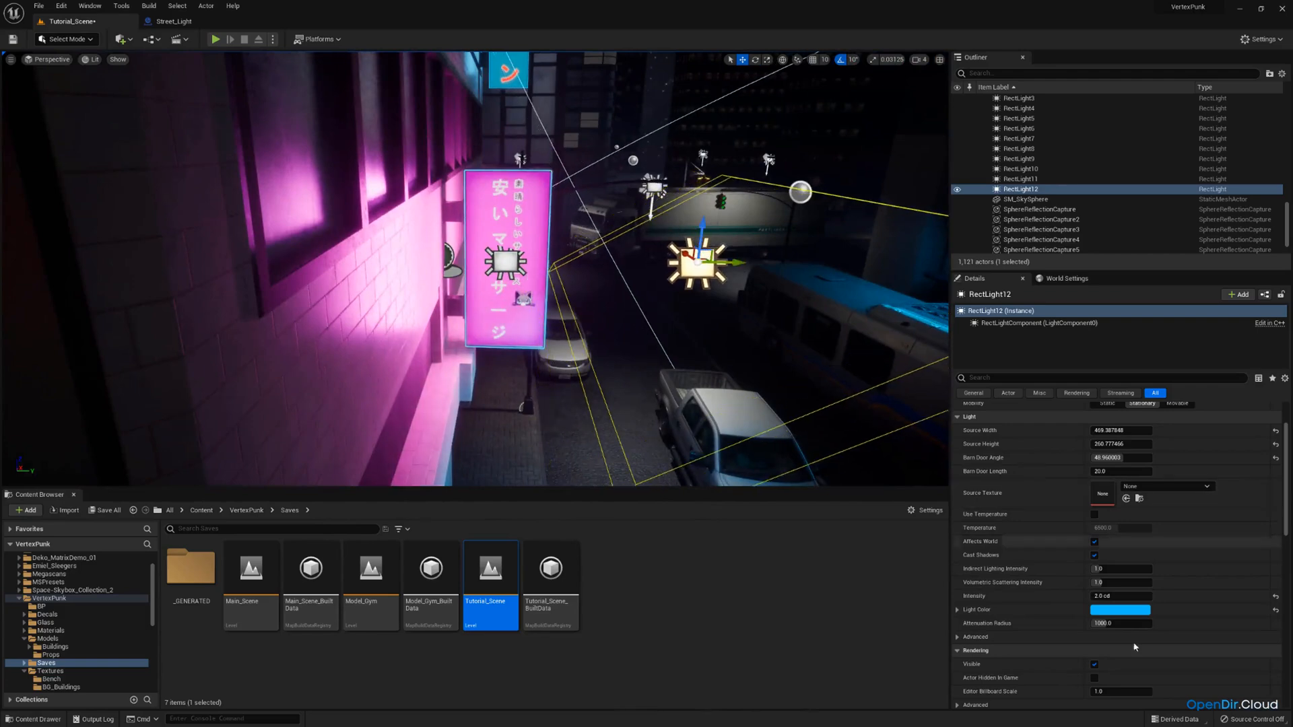
Change RectLight12's light color to hot pink.
click(1128, 616)
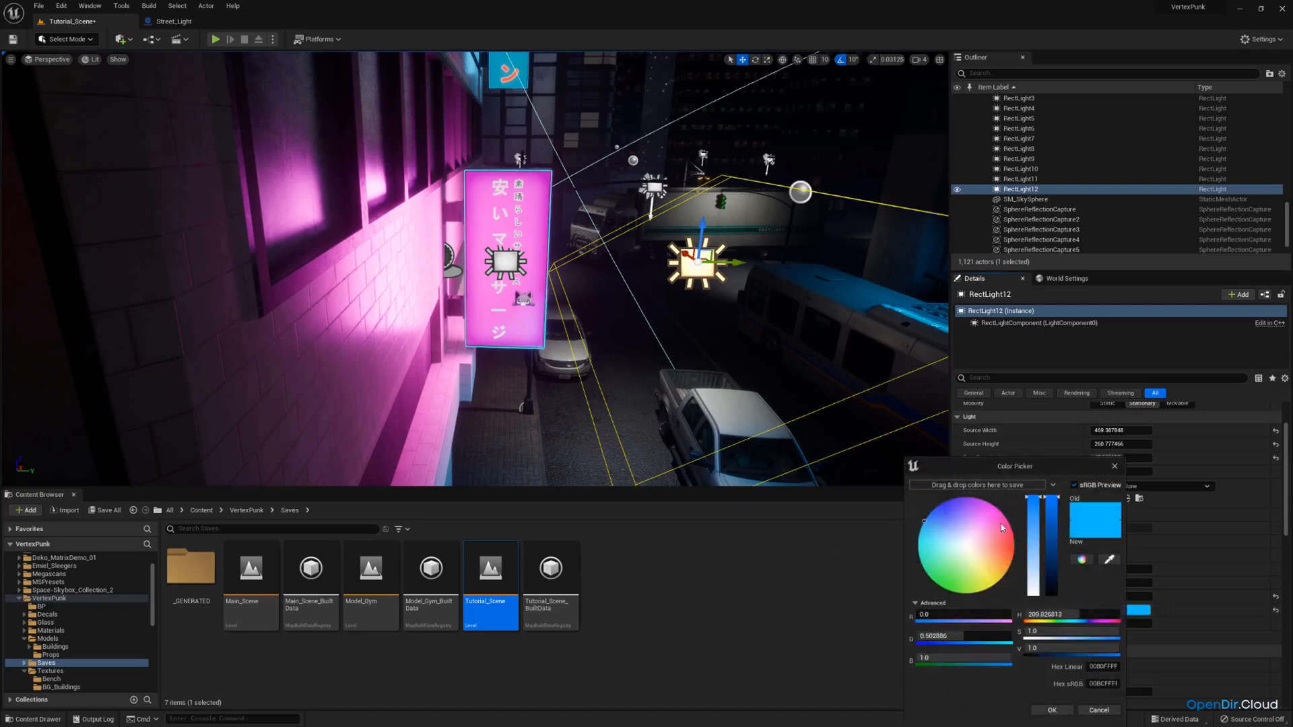
drag(1002, 522, 1018, 518)
click(1047, 708)
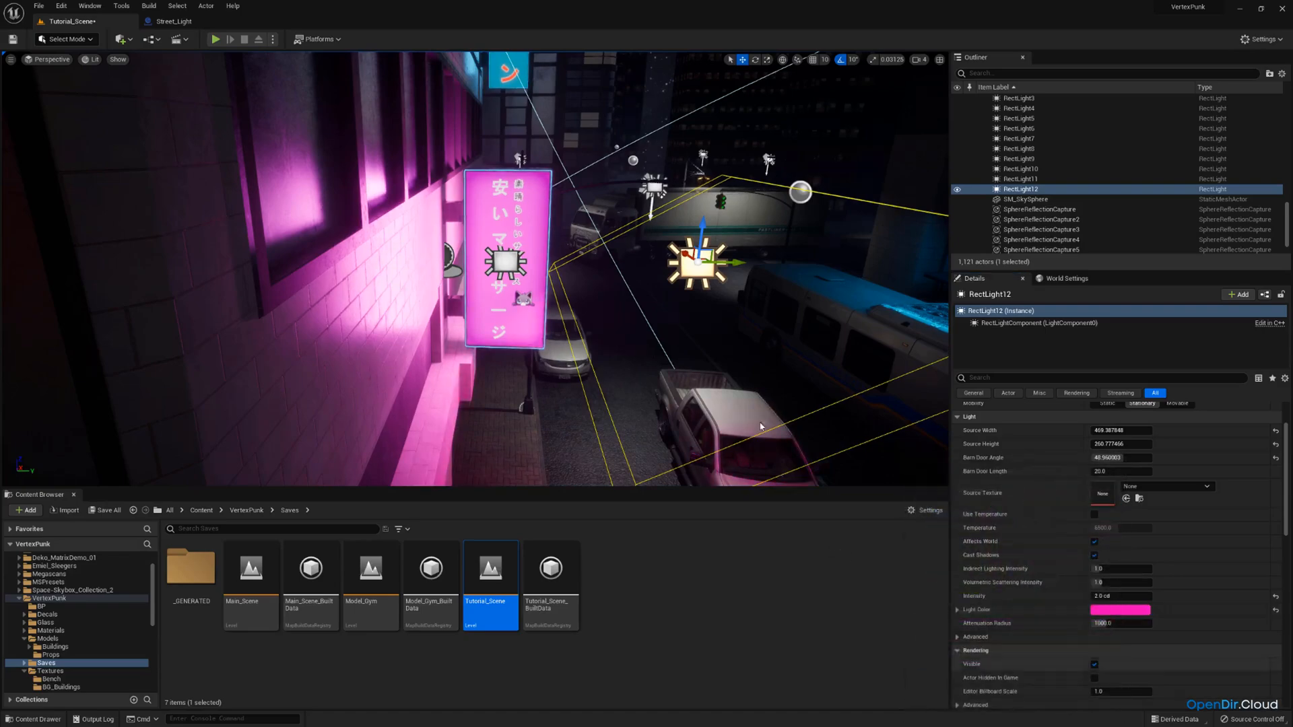
Duplicate RectLight12 and move the copy over the parked cars beside the small orange sign.
key(s)
right_drag(606, 283, 484, 303)
key(a)
scroll(475, 270, up, 1)
key(s)
key(ctrl+c)
key(ctrl+v)
drag(726, 280, 240, 305)
right_drag(239, 306, 491, 317)
key(a)
key(q)
Set the light color of RectLight13, beside the orange sign, to amber yellow.
click(1121, 610)
drag(996, 553, 1026, 596)
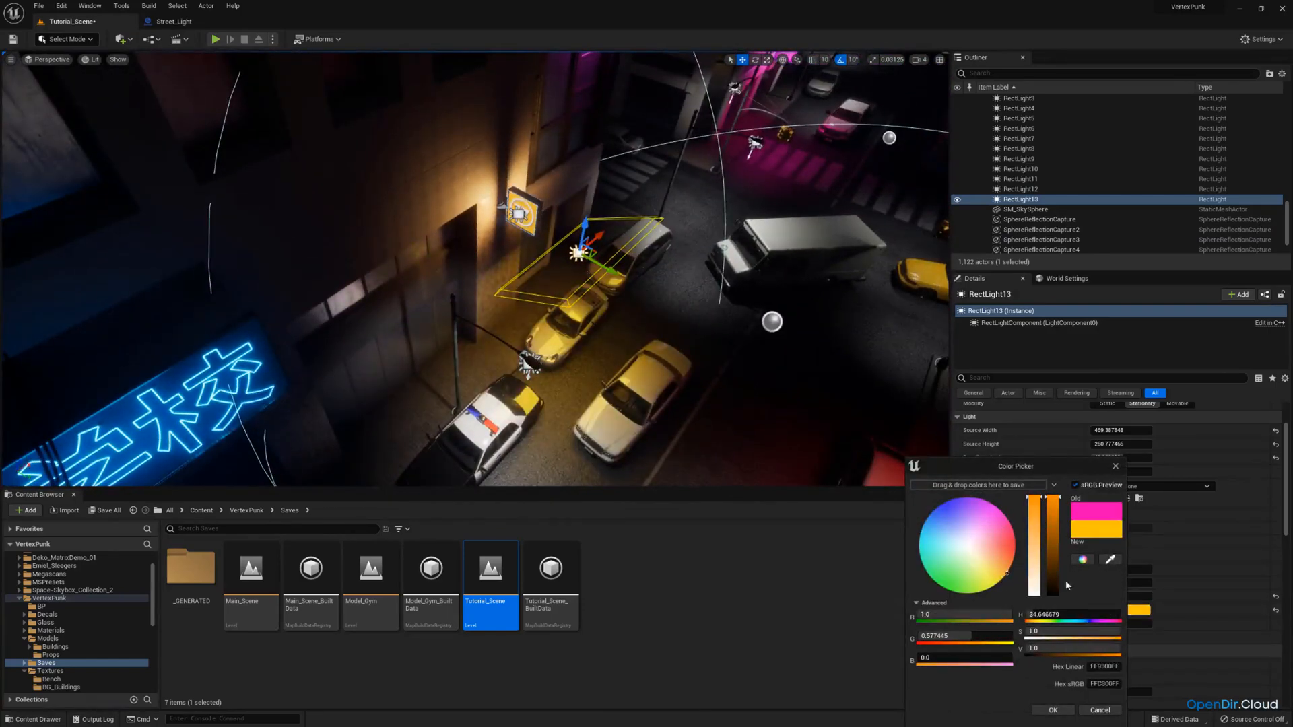
click(1052, 709)
Review the street's lighting through the CameraActor view and leave the camera pilot.
key(a)
right_drag(673, 303, 431, 317)
key(w)
right_drag(875, 317, 785, 325)
key(a)
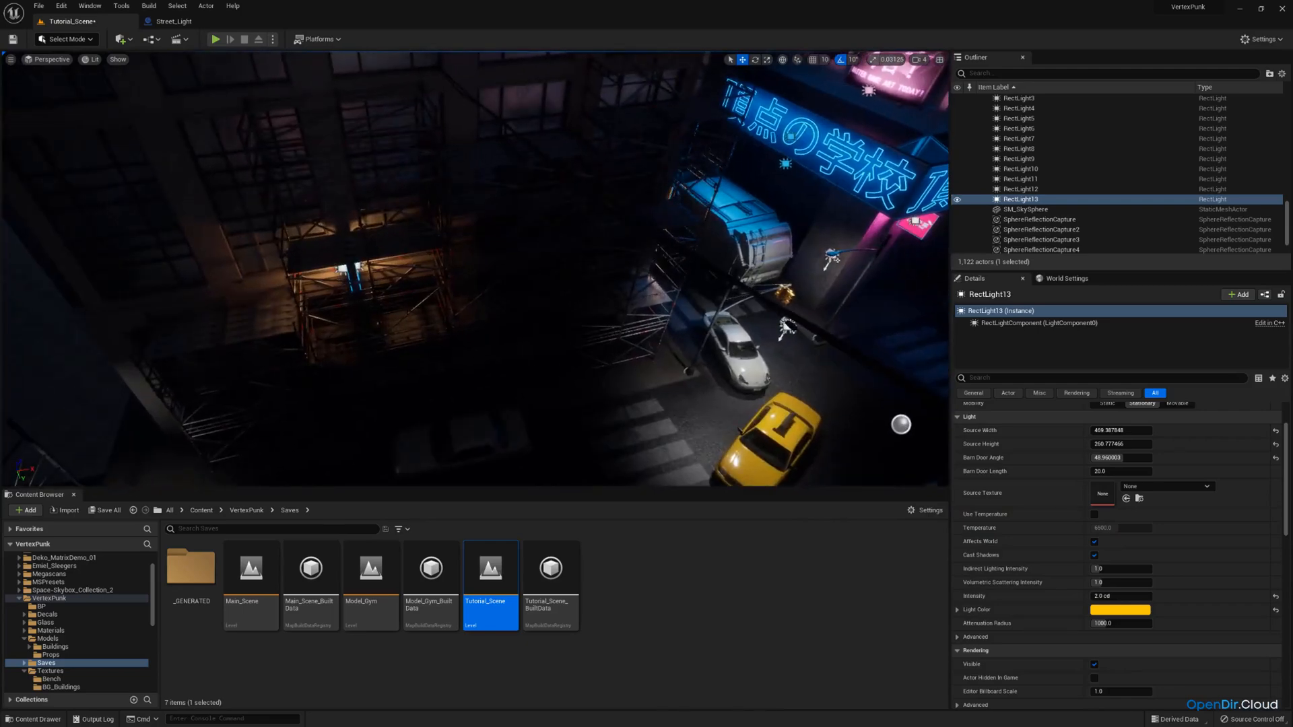
click(48, 61)
click(104, 176)
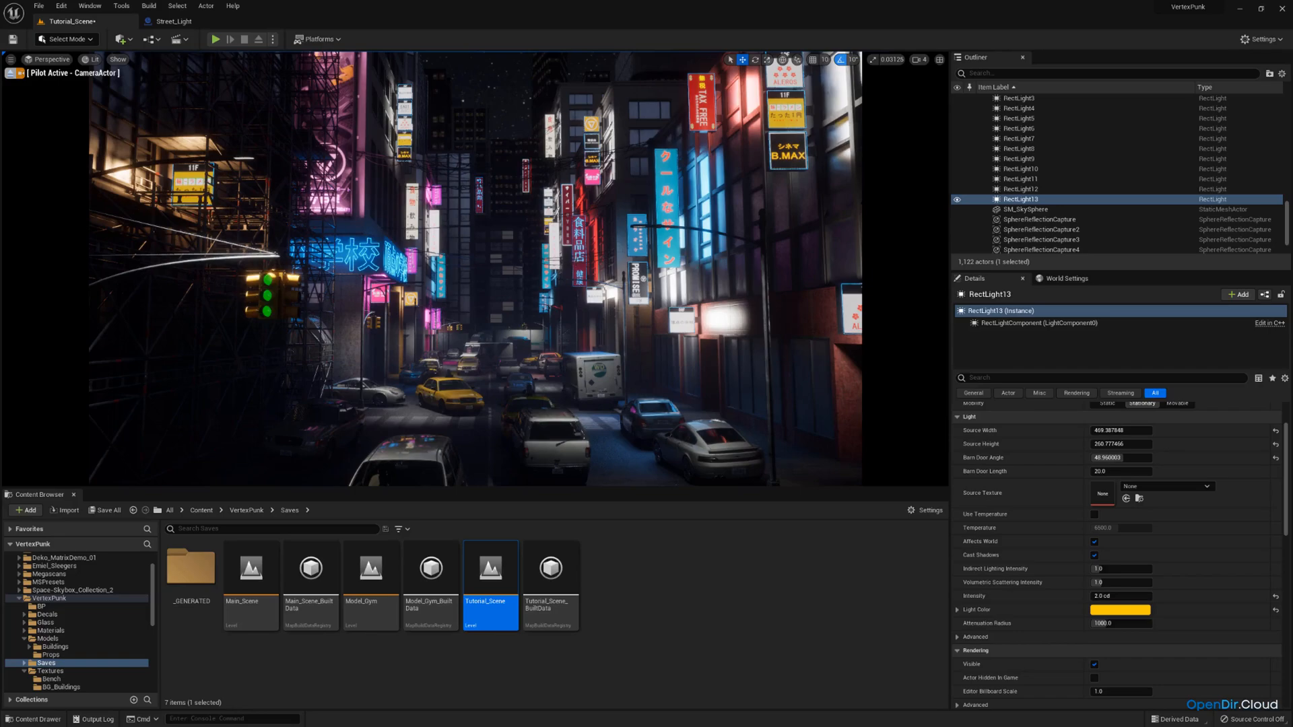
click(9, 75)
Increase the attenuation radius of RectLight10, the red light above the street.
right_drag(802, 138, 493, 191)
key(g)
key(w)
click(534, 189)
key(d)
key(e)
key(s)
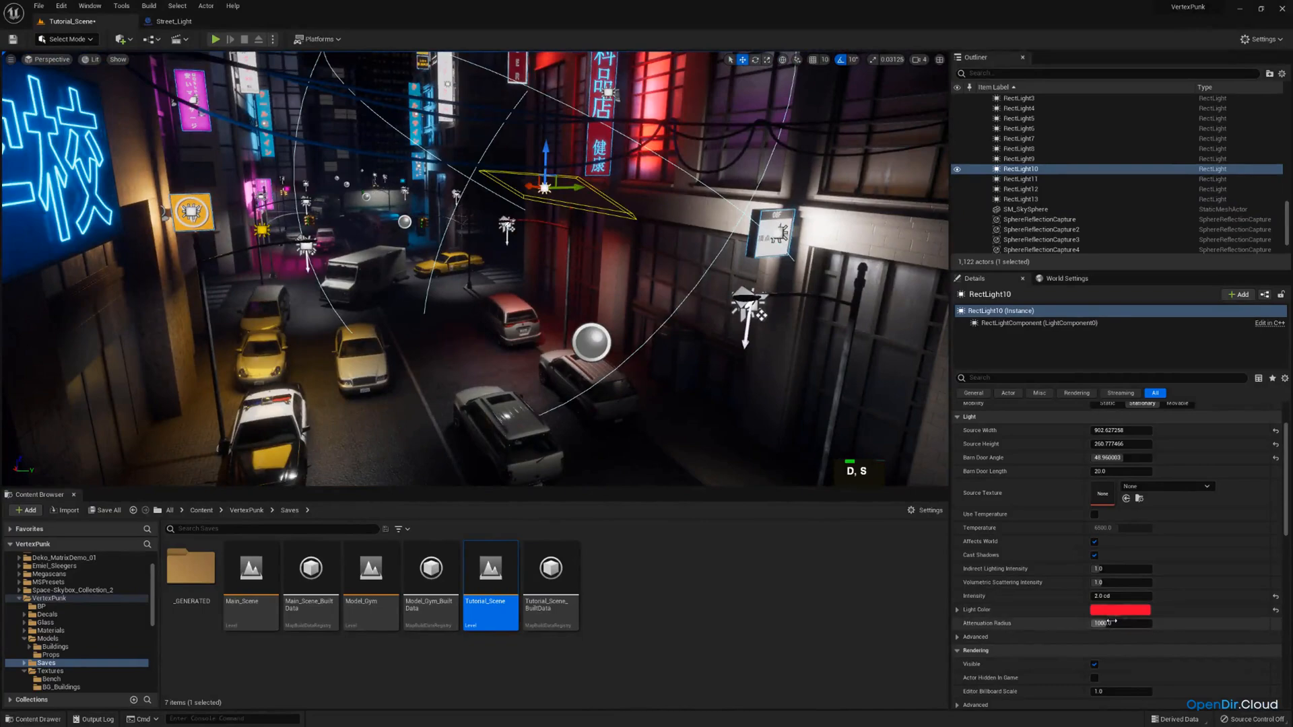
drag(1108, 623, 1161, 622)
Raise the attenuation radius of RectLight5, along the red-brick storefront, to about 1137.
key(d)
right_drag(626, 272, 538, 235)
click(542, 229)
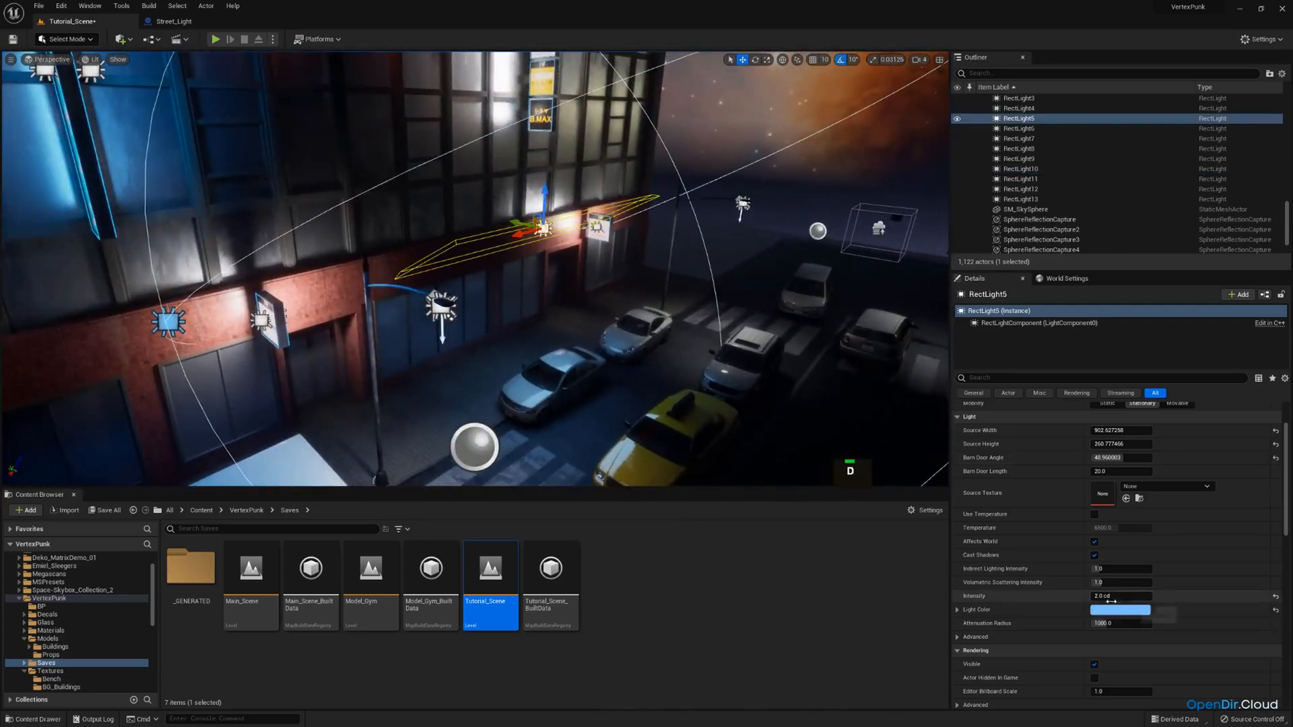
drag(1107, 623, 1118, 623)
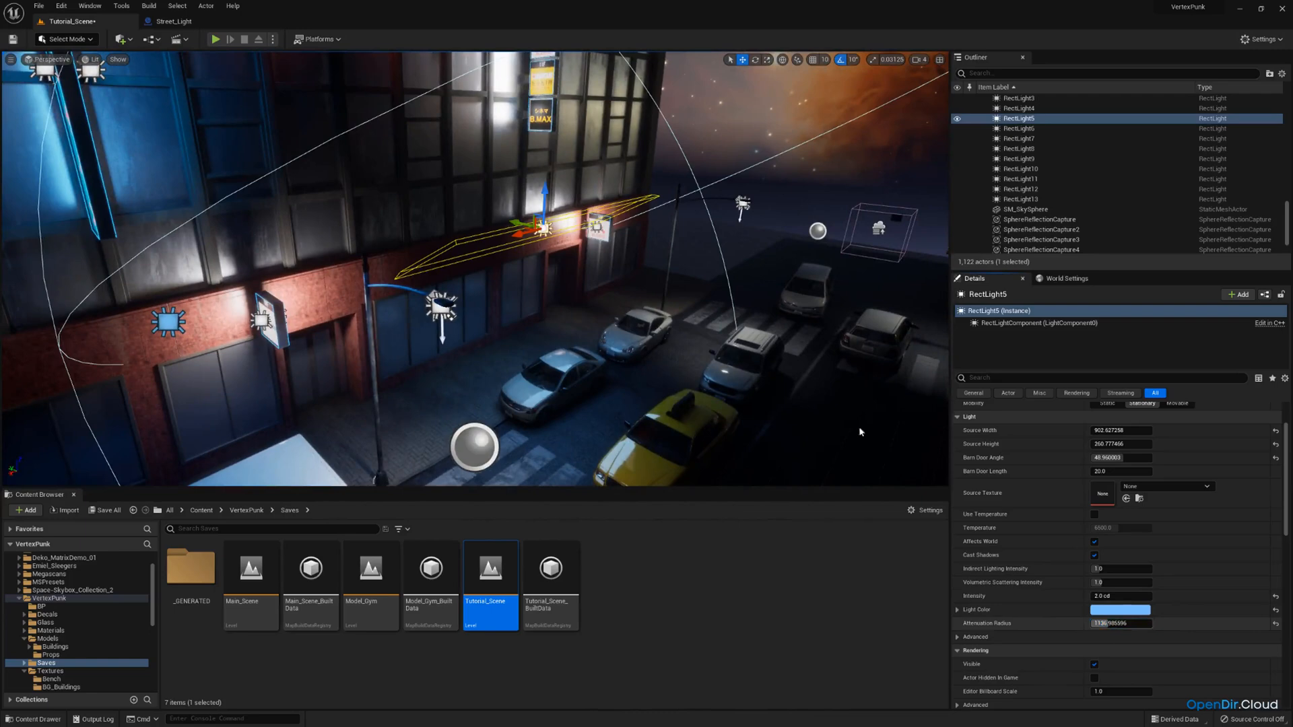
Through the CameraActor view, change RectLight5's light color to a stronger blue with saturation about 0.93.
click(60, 61)
click(79, 173)
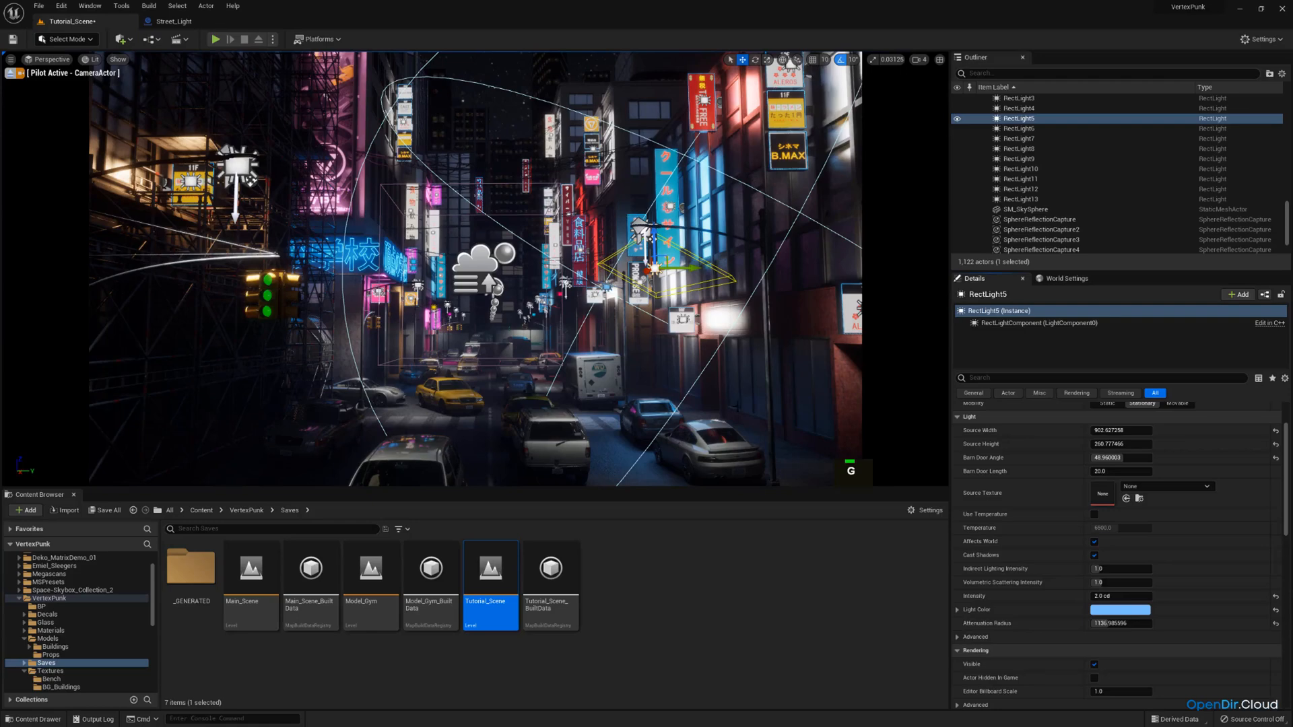
click(1119, 609)
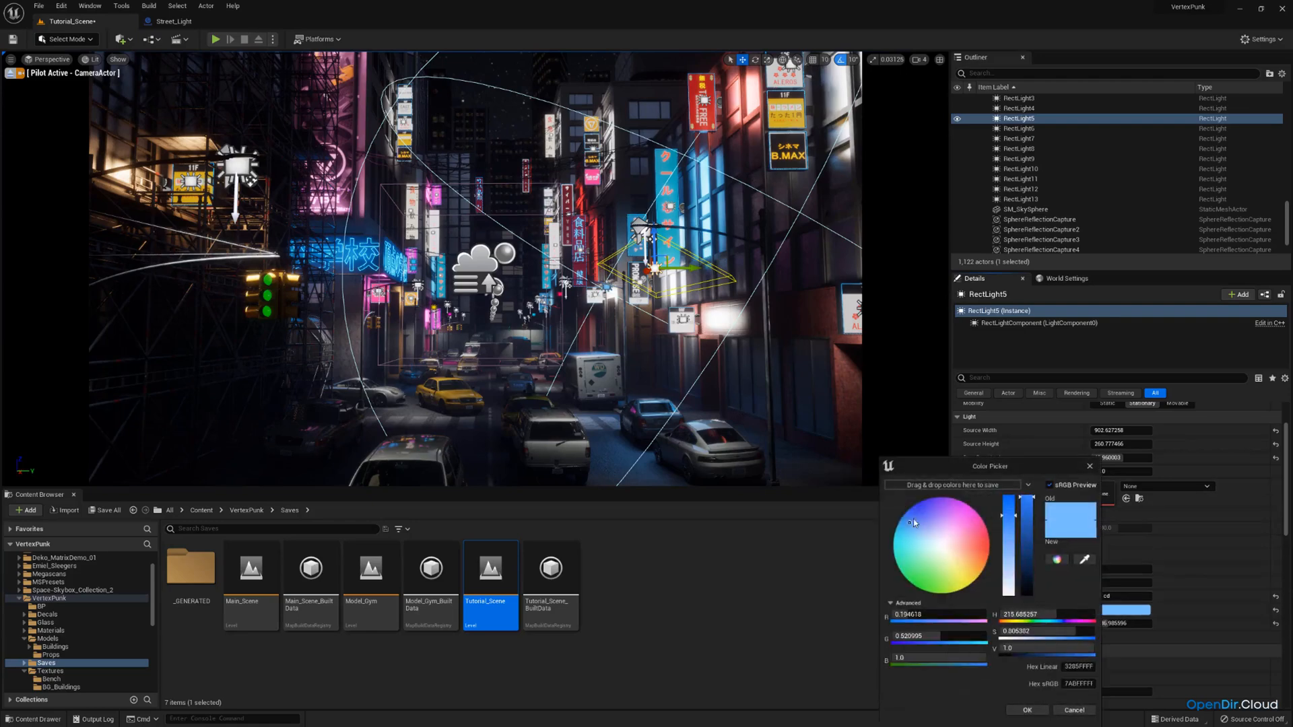
drag(913, 520, 887, 510)
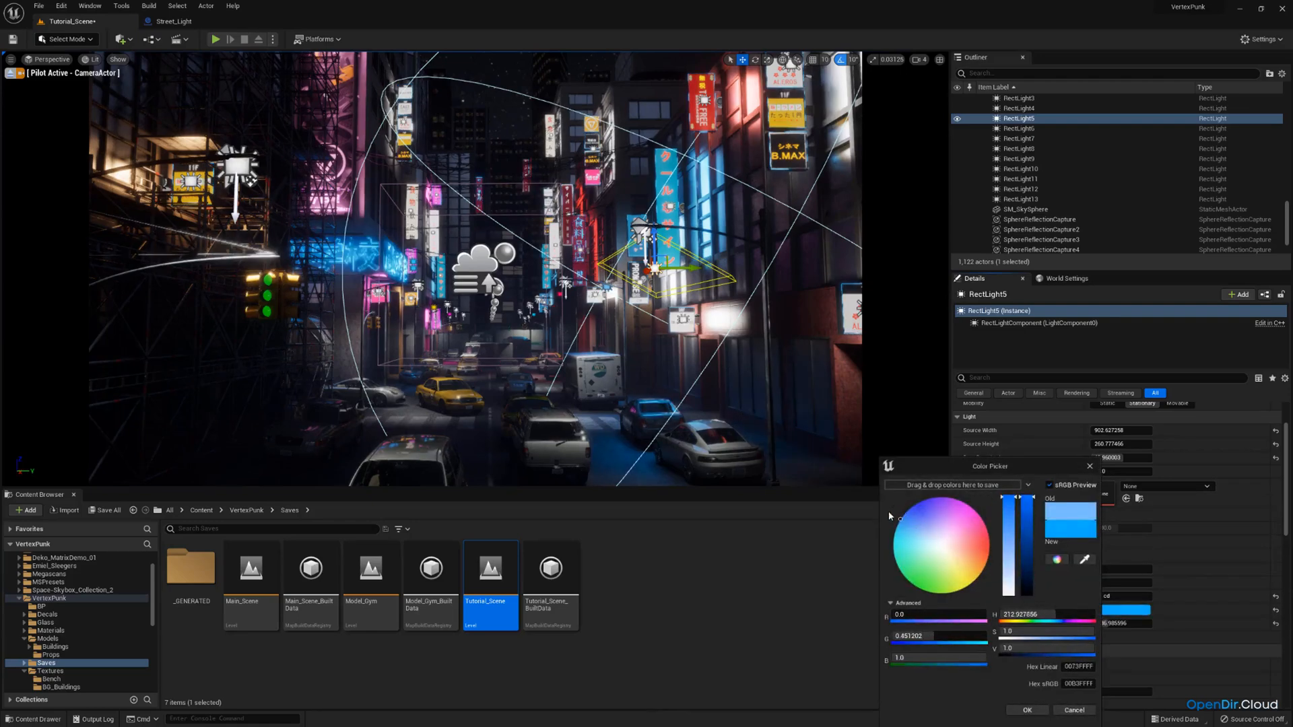
click(1032, 707)
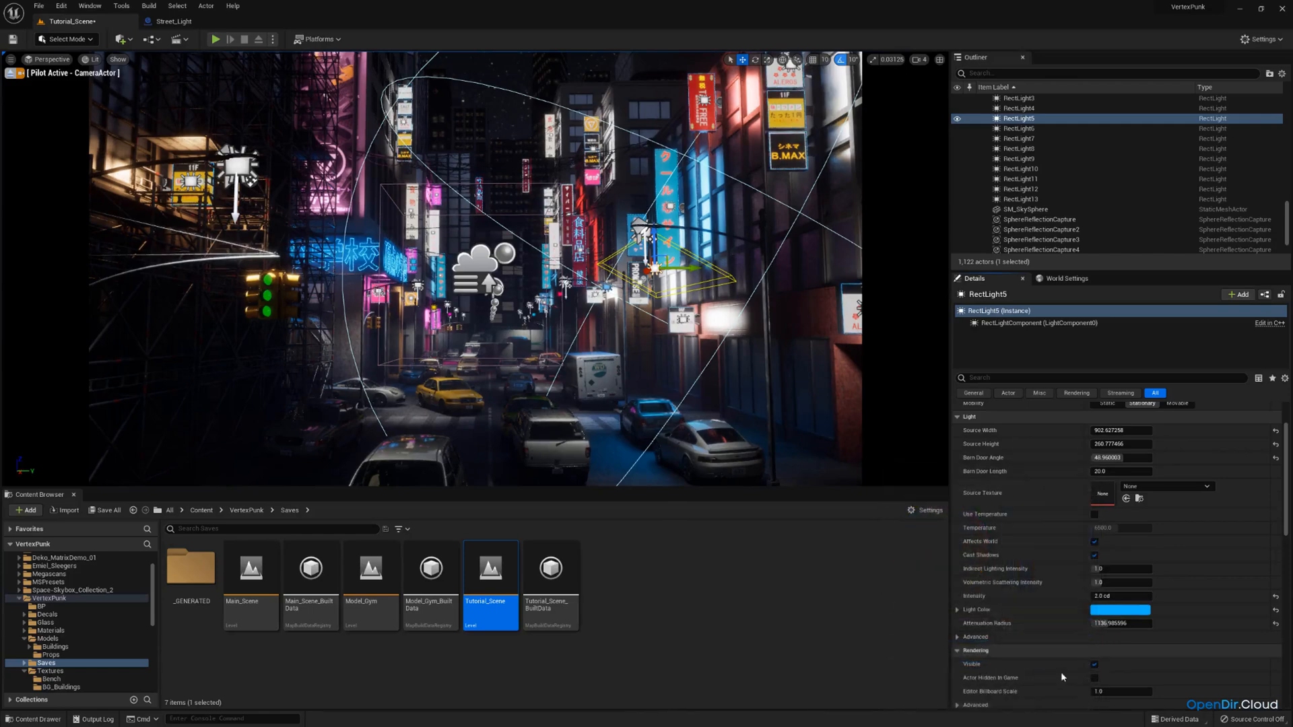
click(1115, 611)
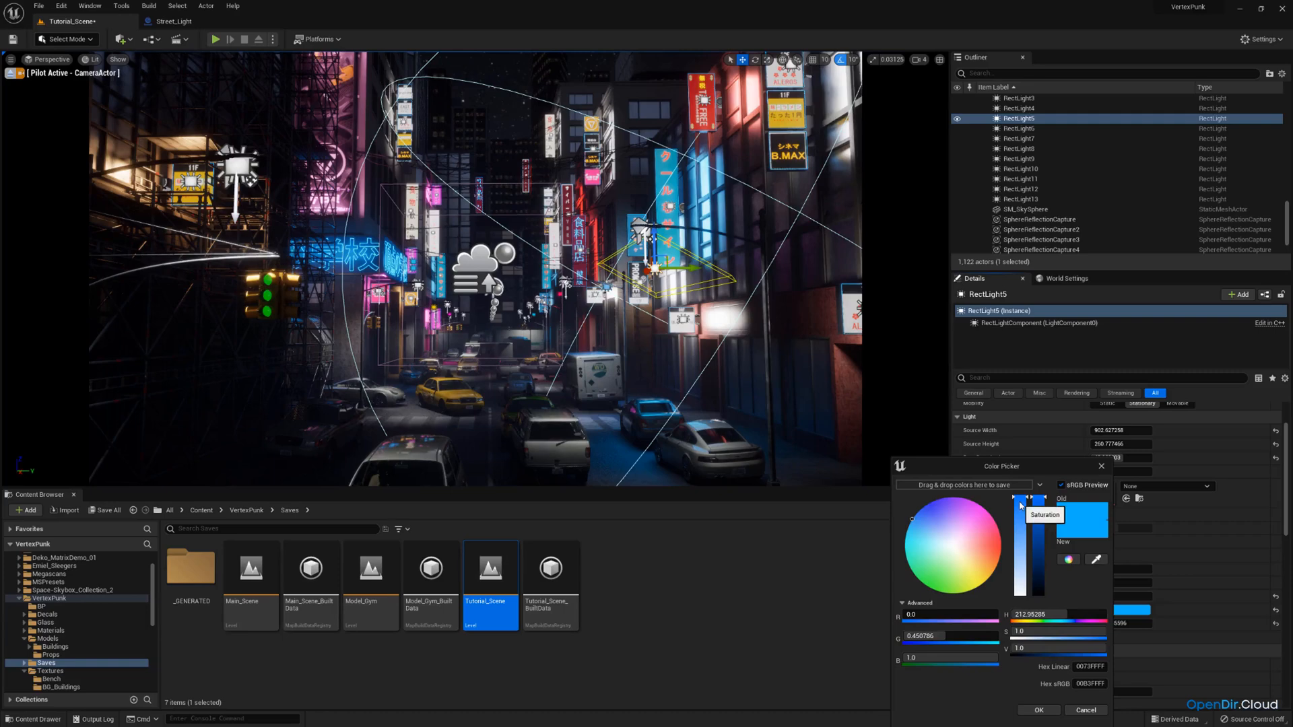
drag(1020, 502, 1019, 505)
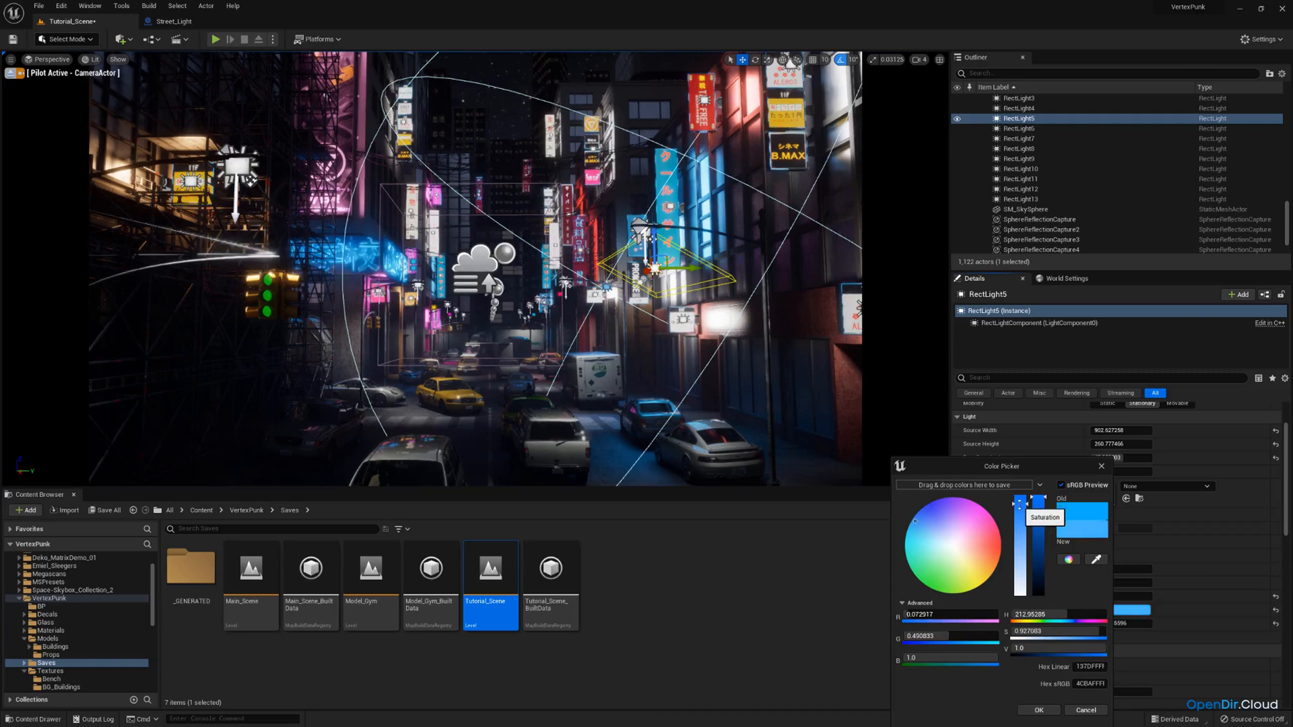
click(1038, 710)
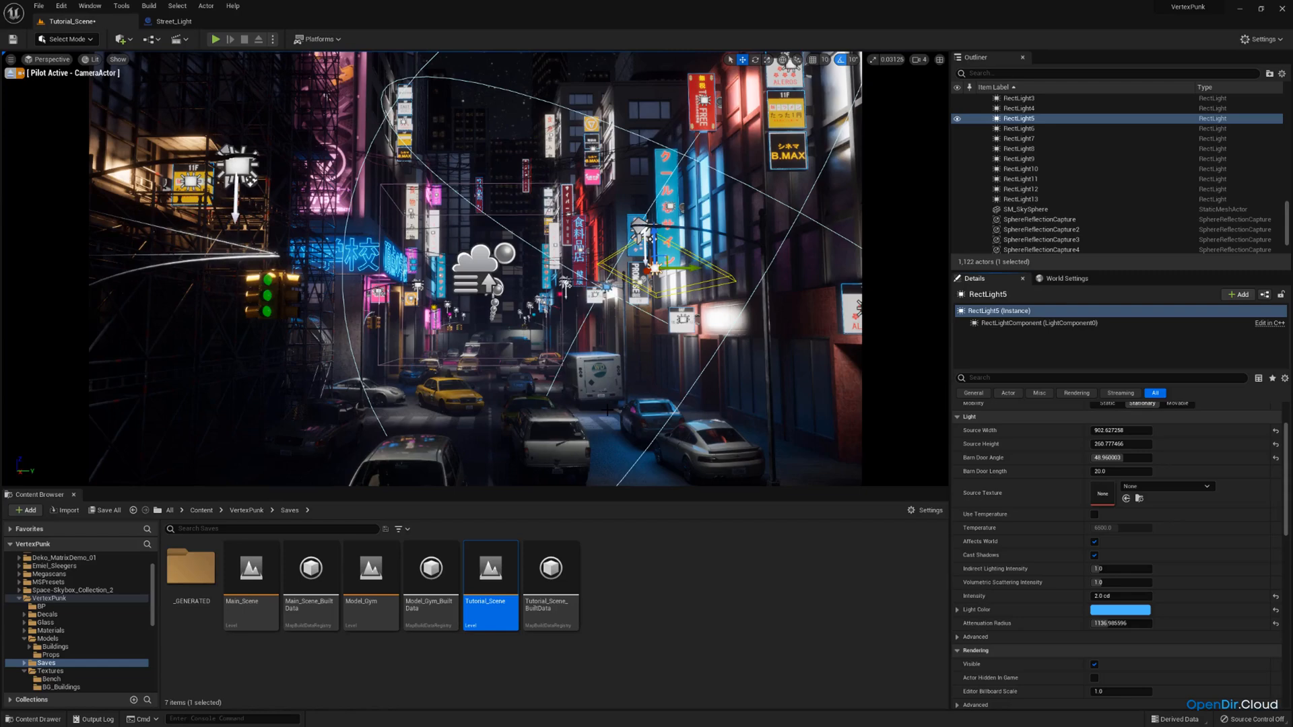
Rotate Street_Light33, at the crosswalk beside the yellow taxi, by -90 degrees.
click(9, 73)
key(w)
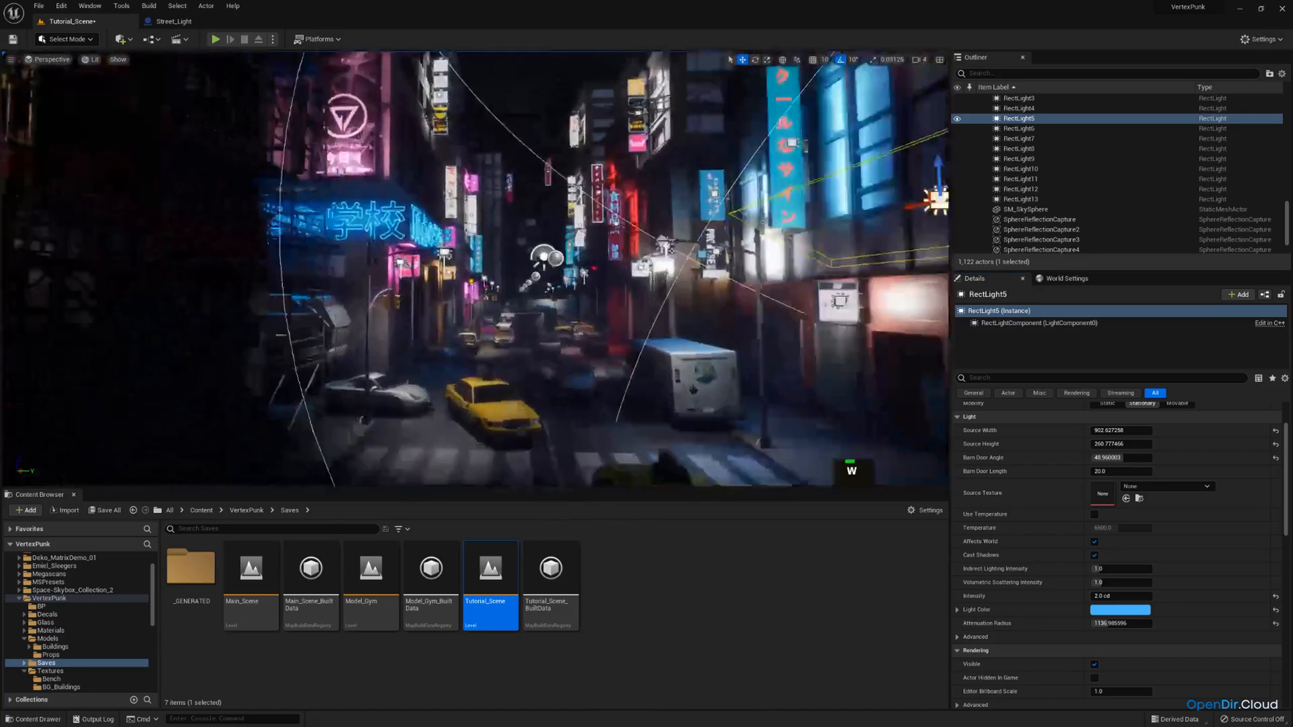
key(a)
key(e)
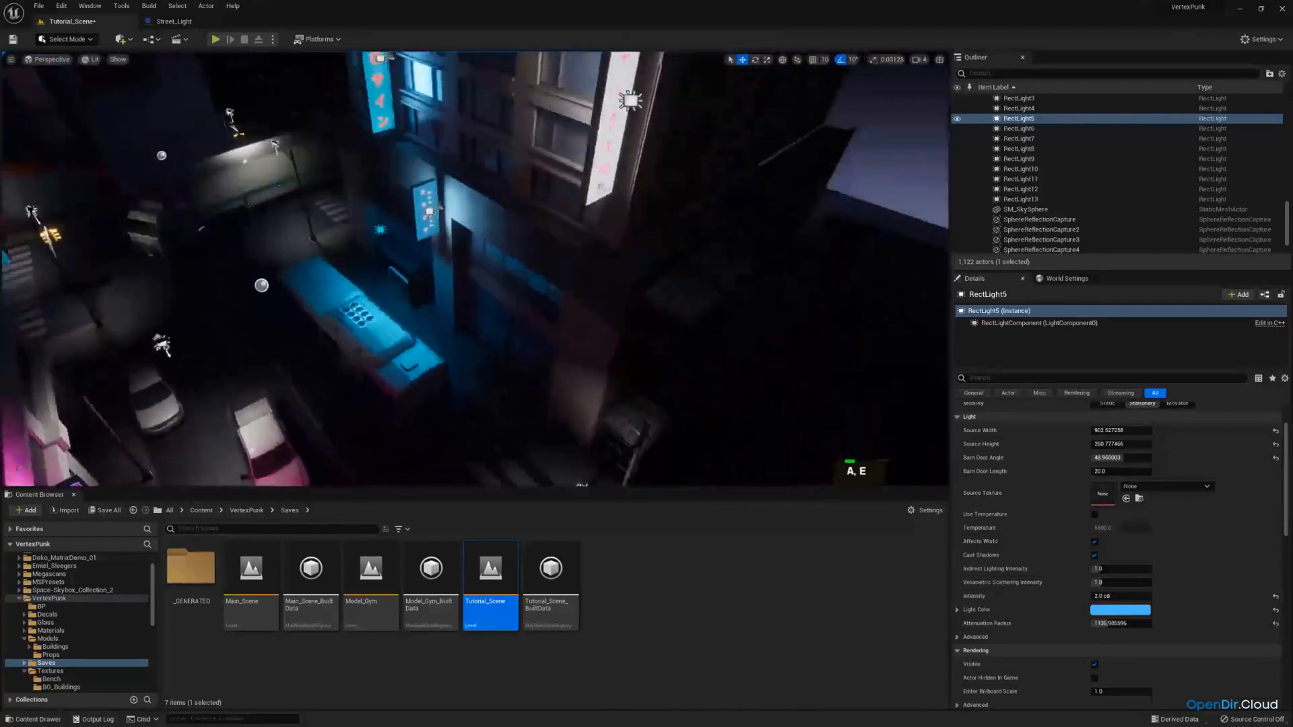
key(w)
key(a)
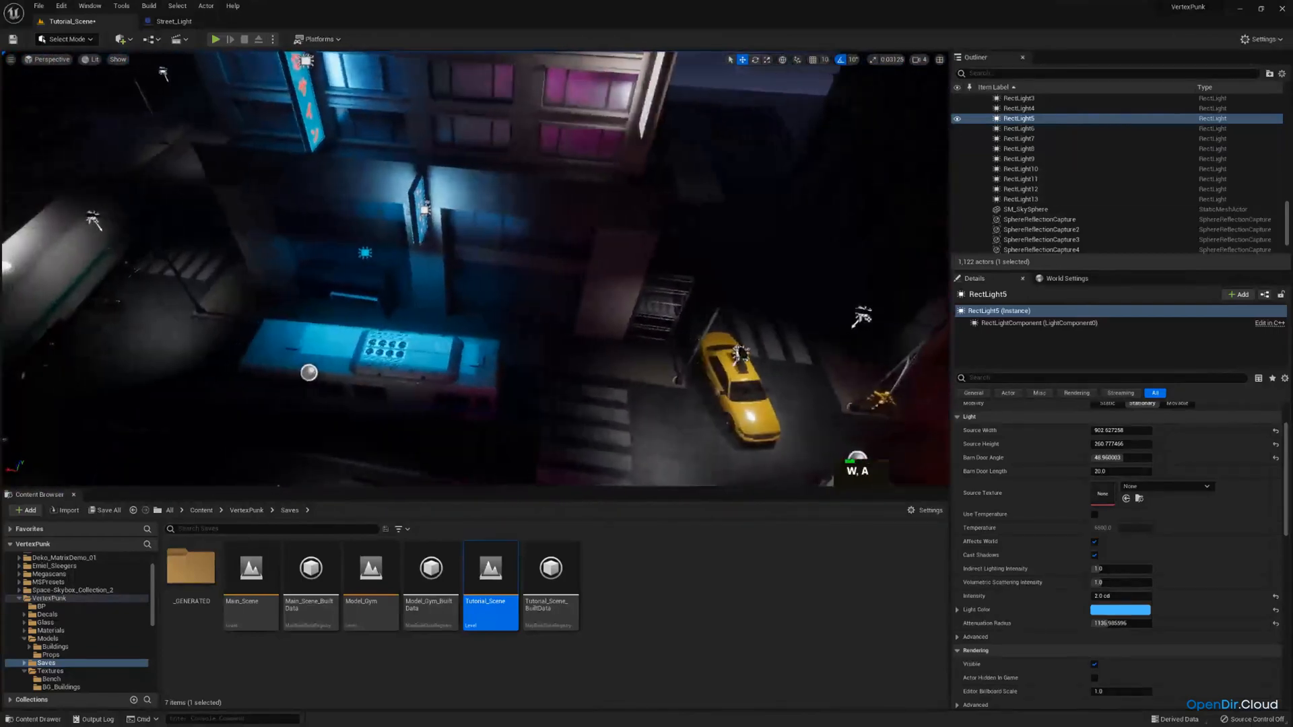
key(d)
key(s)
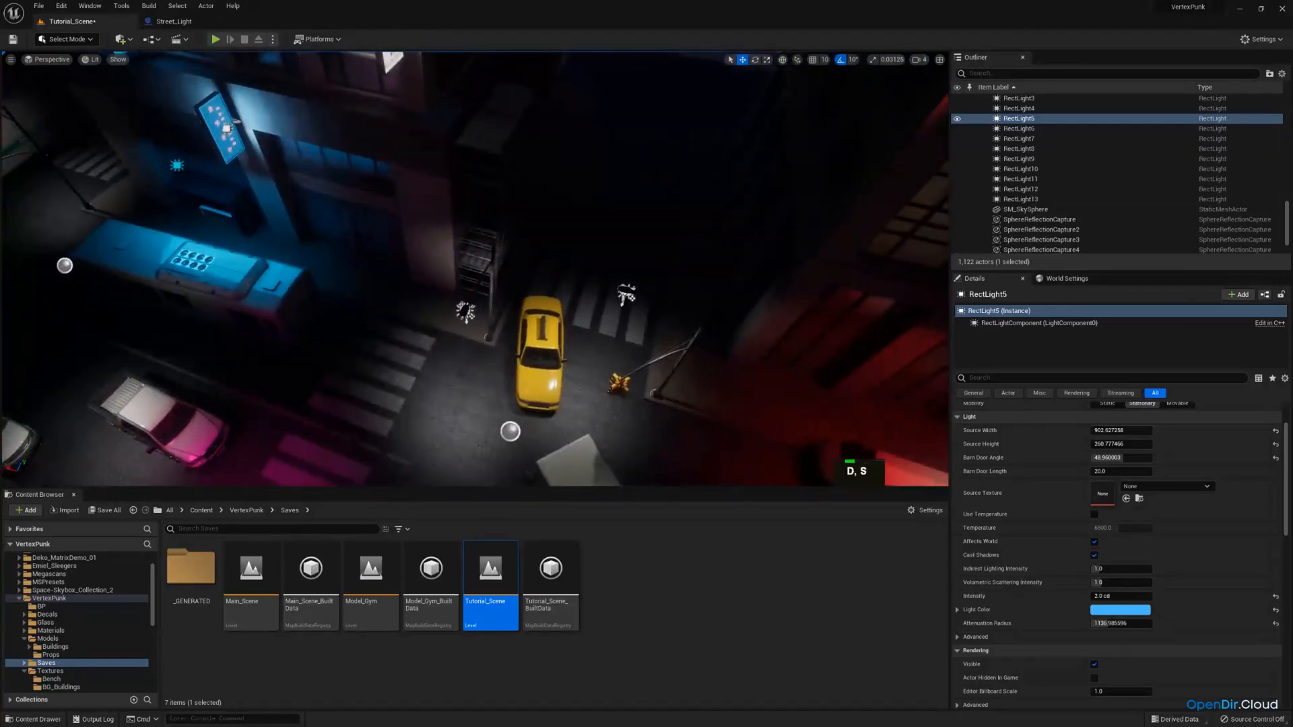
click(502, 351)
key(e)
drag(506, 385, 464, 393)
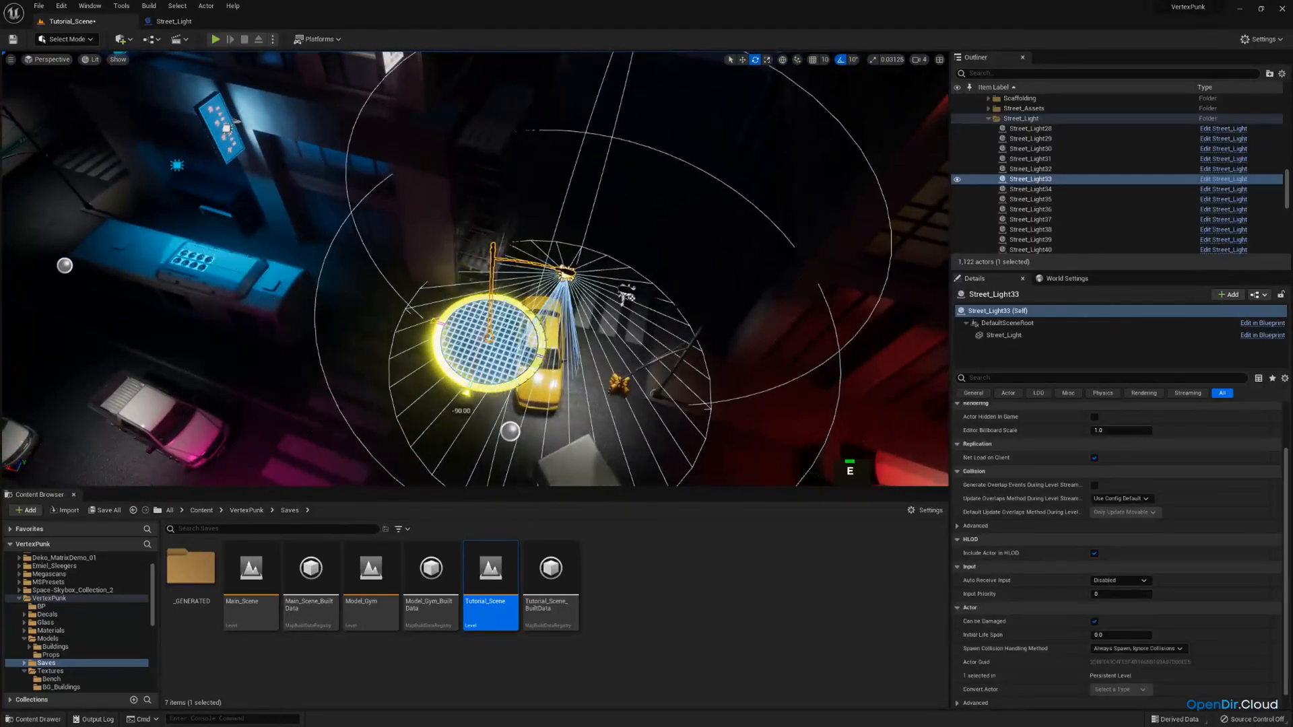
Inspect RectLight11 above the bus and the surrounding facades up to the red vertical sign.
key(q)
key(d)
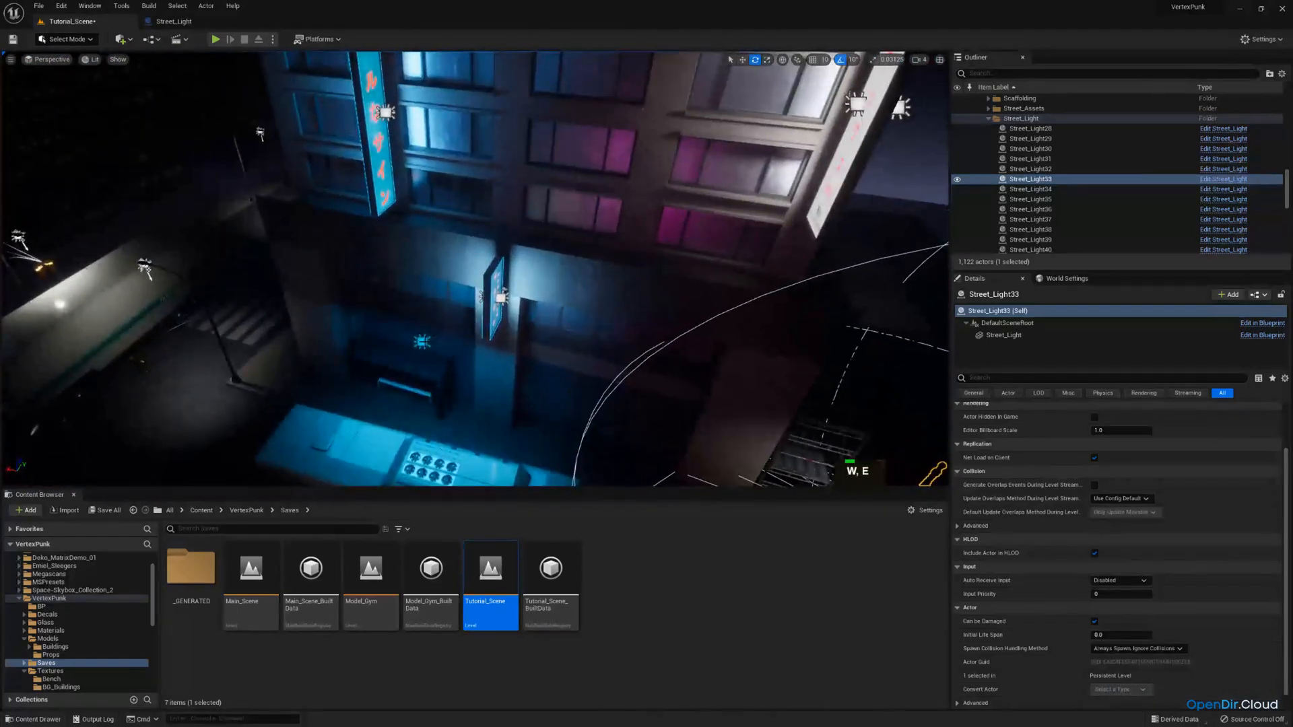
click(422, 342)
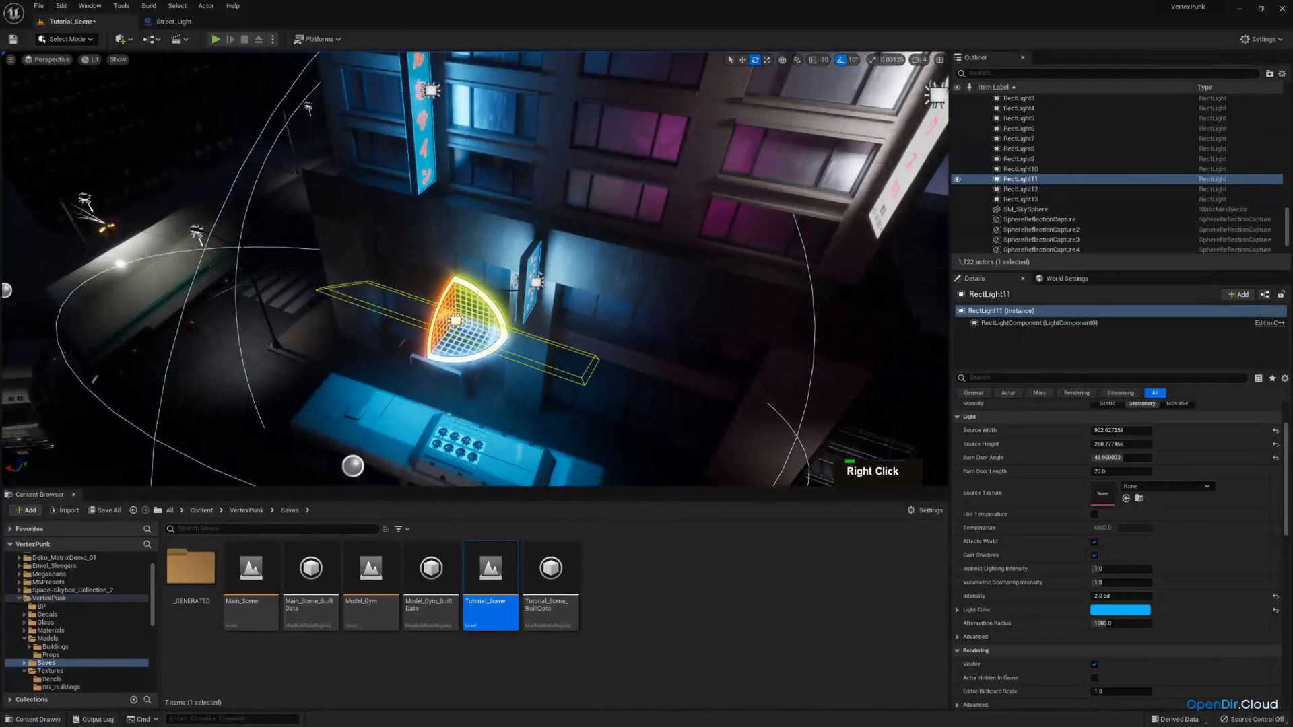
right_drag(512, 290, 414, 145)
key(w)
key(e)
key(q)
key(a)
key(s)
key(w)
key(d)
key(w)
key(s)
key(w)
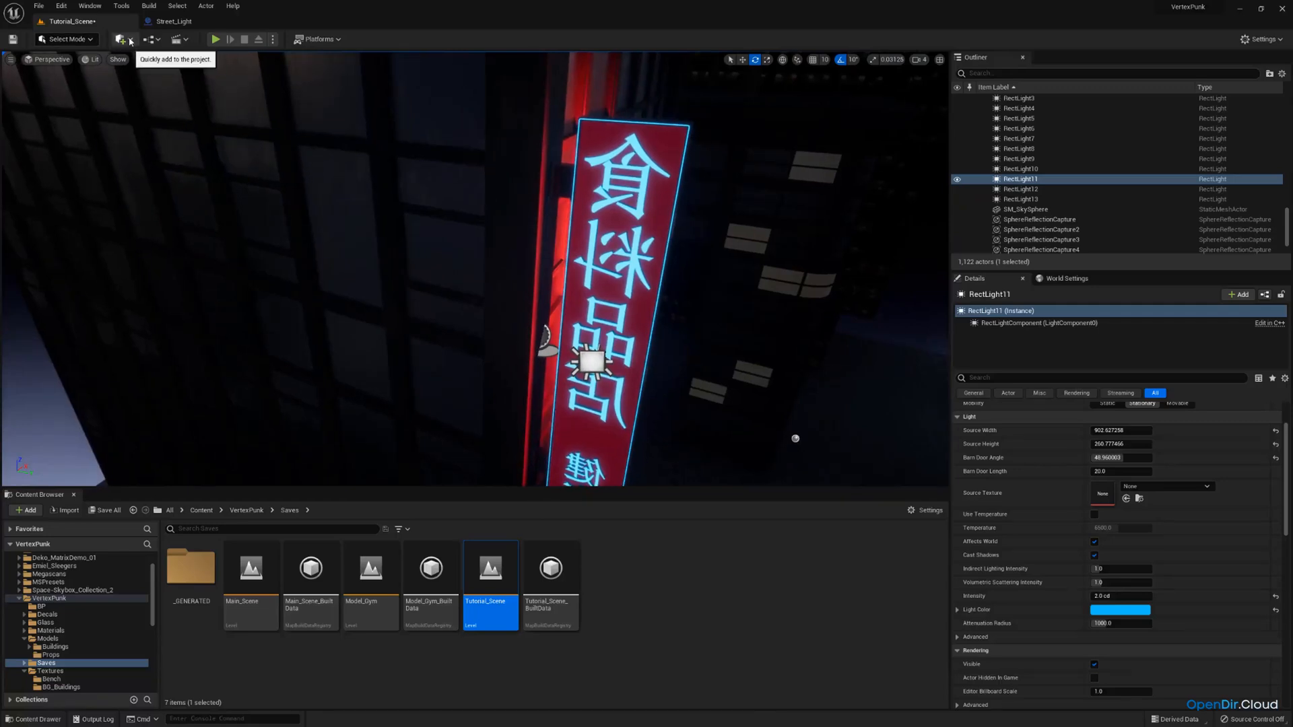
Add a Point Light and move it close to the back of the red vertical sign on the tower.
click(130, 41)
mouse_move(174, 138)
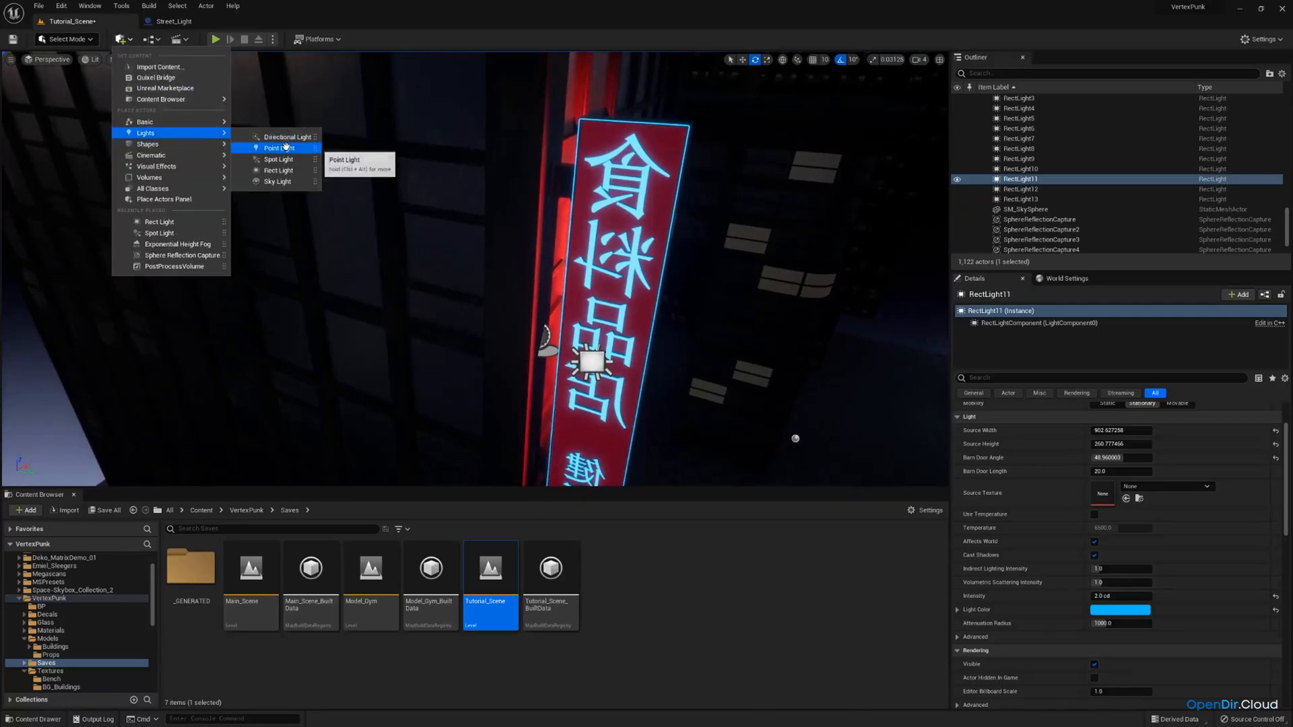
click(286, 147)
right_drag(471, 269, 411, 256)
key(w)
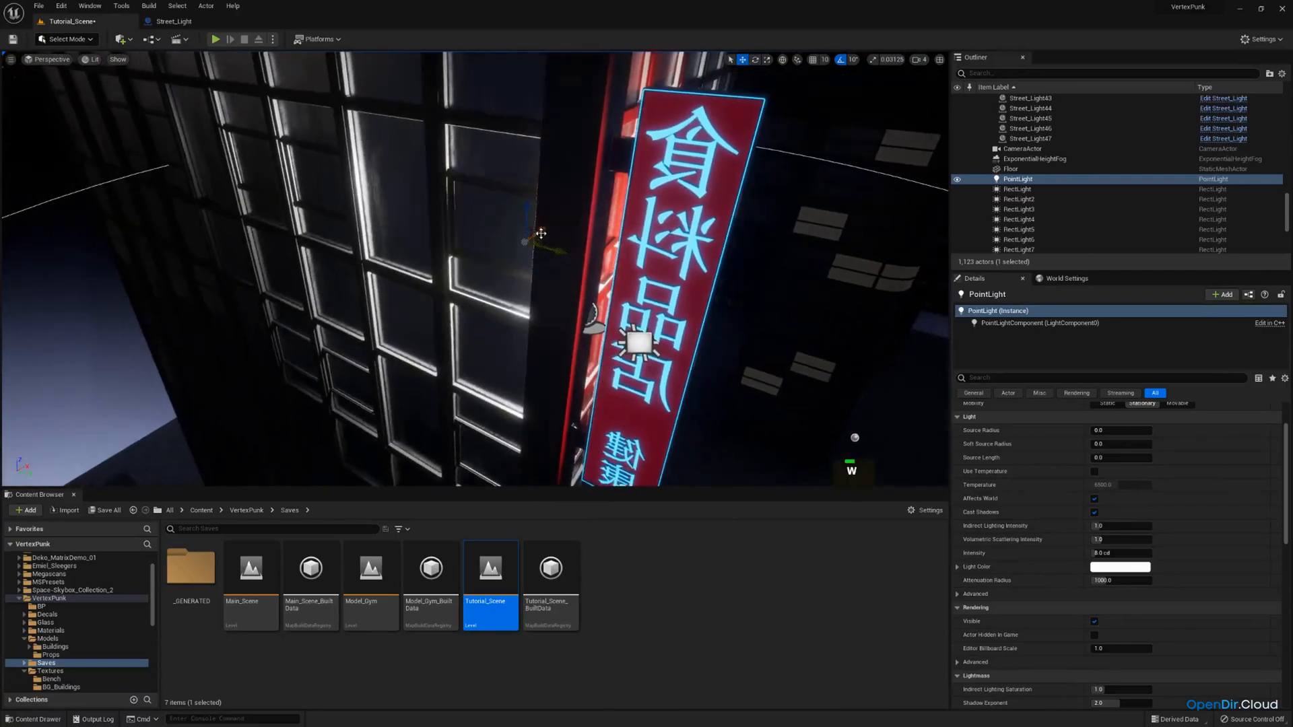
right_drag(540, 233, 580, 245)
key(q)
key(a)
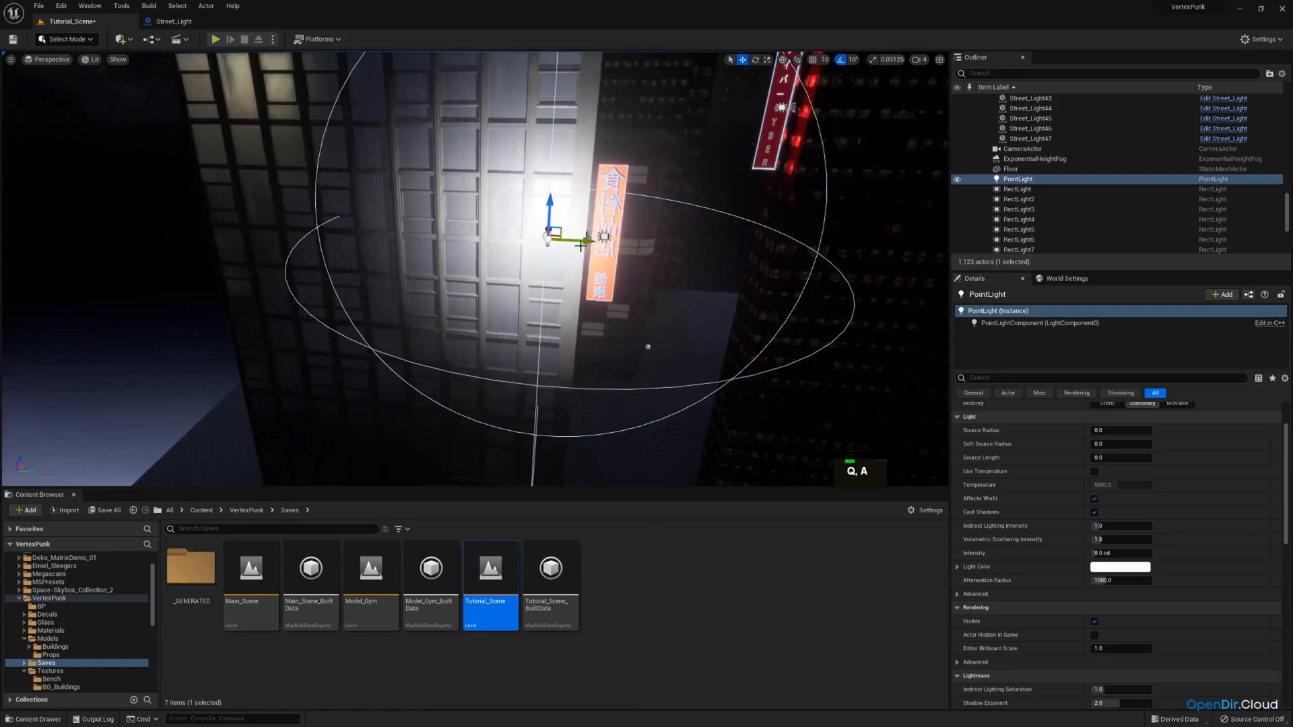
drag(580, 246, 611, 244)
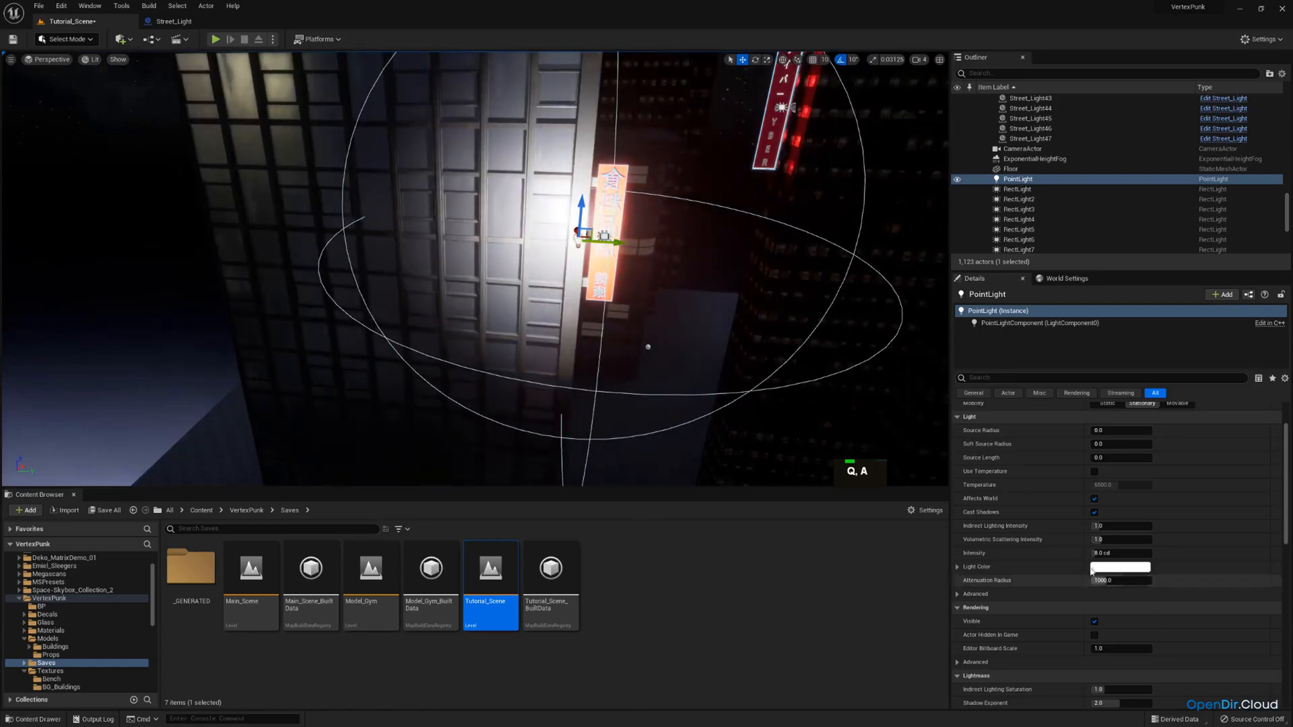
Turn off Cast Shadows for the point light and change its light color to red.
click(1094, 511)
key(d)
key(w)
right_drag(741, 351, 727, 364)
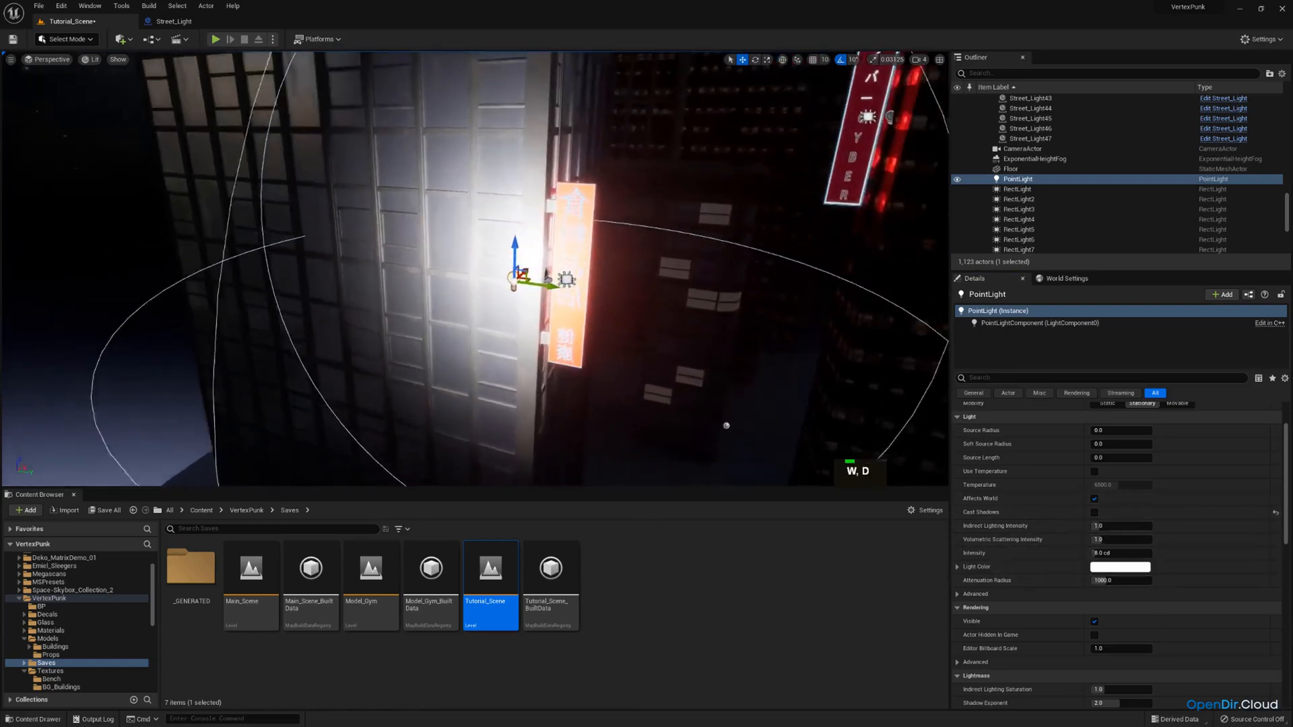
click(1133, 568)
drag(1008, 554, 1035, 547)
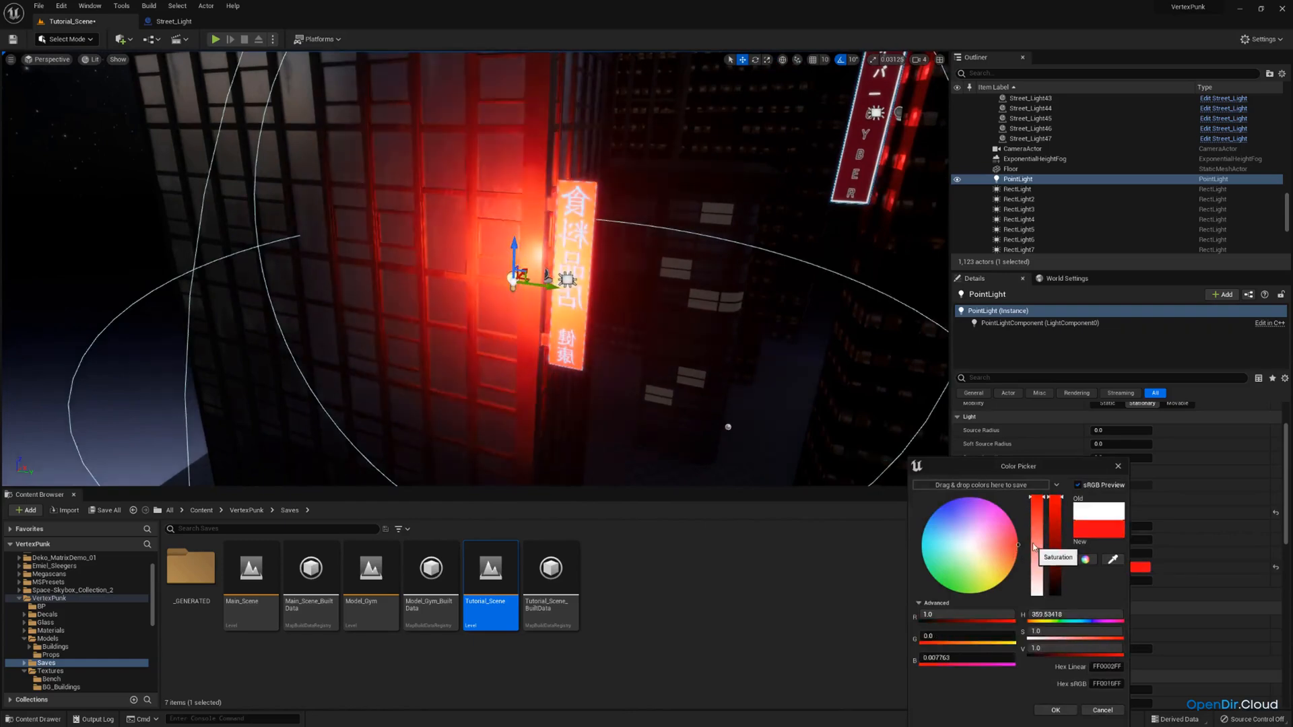
click(1074, 711)
Set the point light's intensity to 1 cd and reduce its attenuation radius to about 708.
text(1)
key(Return)
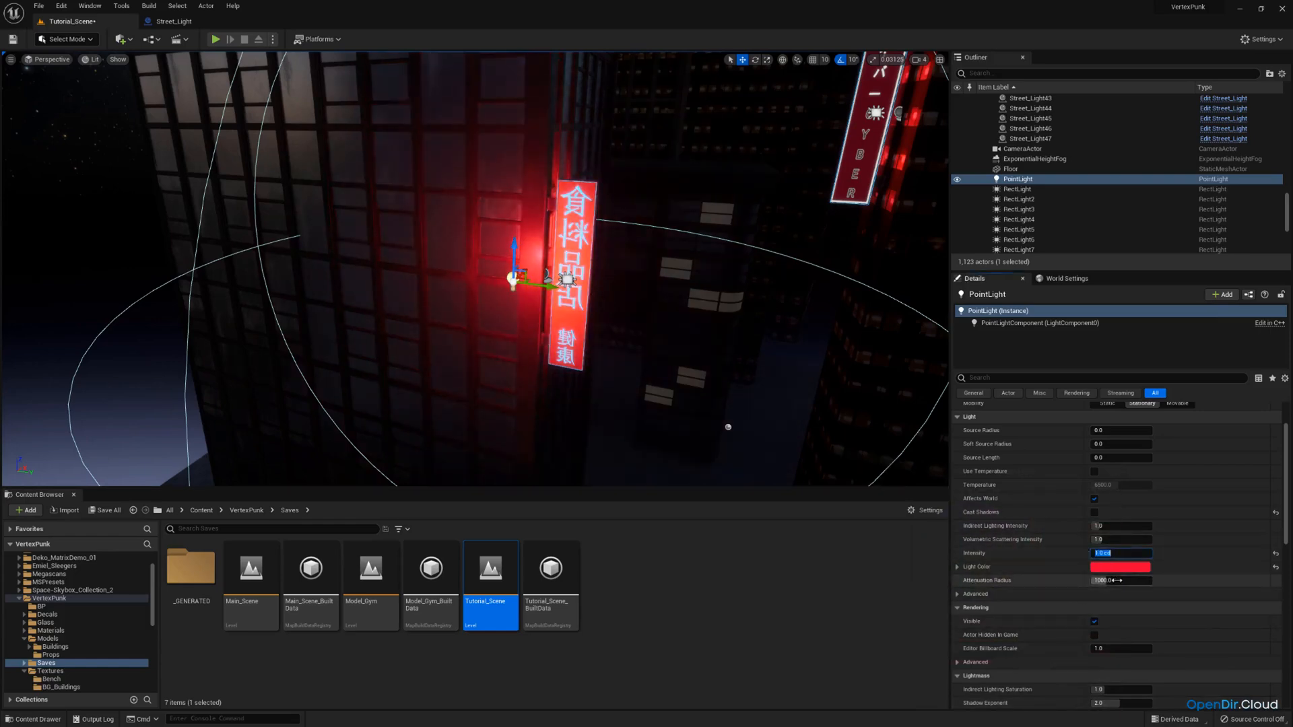
drag(1121, 580, 1100, 580)
Check the red point light through the CameraActor view with the editor icons hidden.
key(d)
right_drag(512, 223, 429, 223)
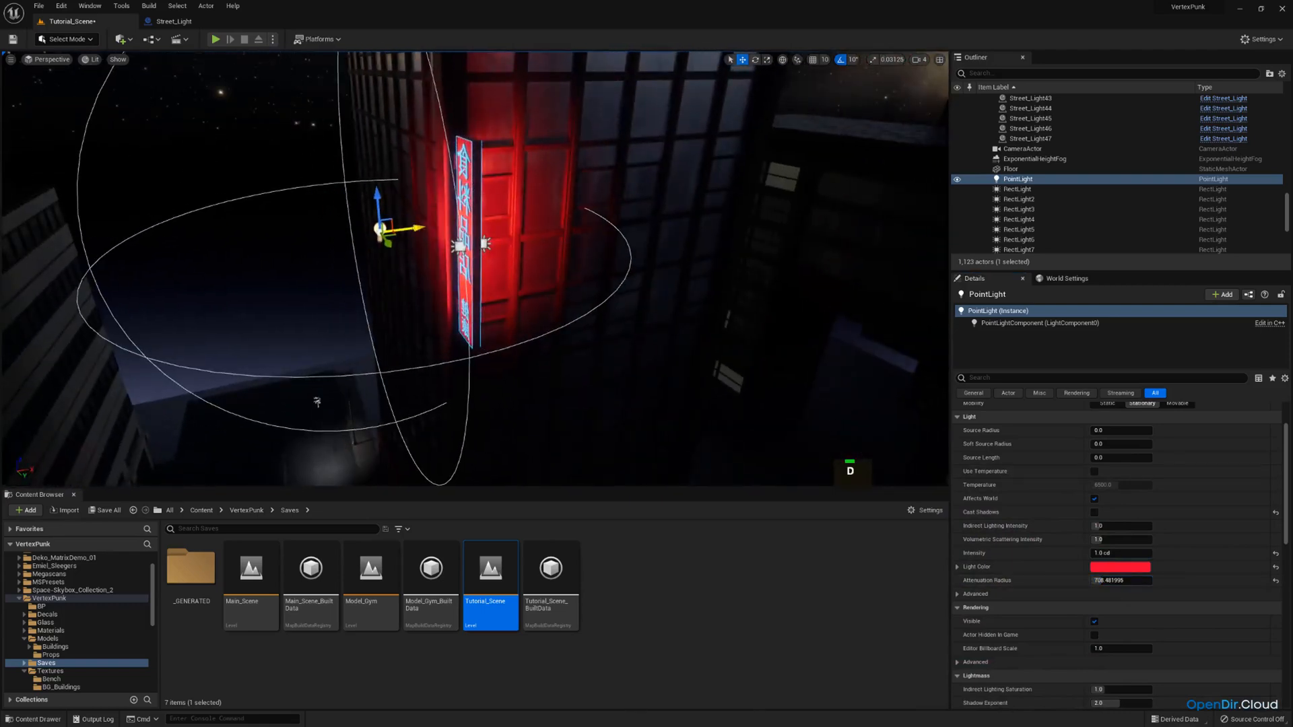
click(40, 59)
click(98, 173)
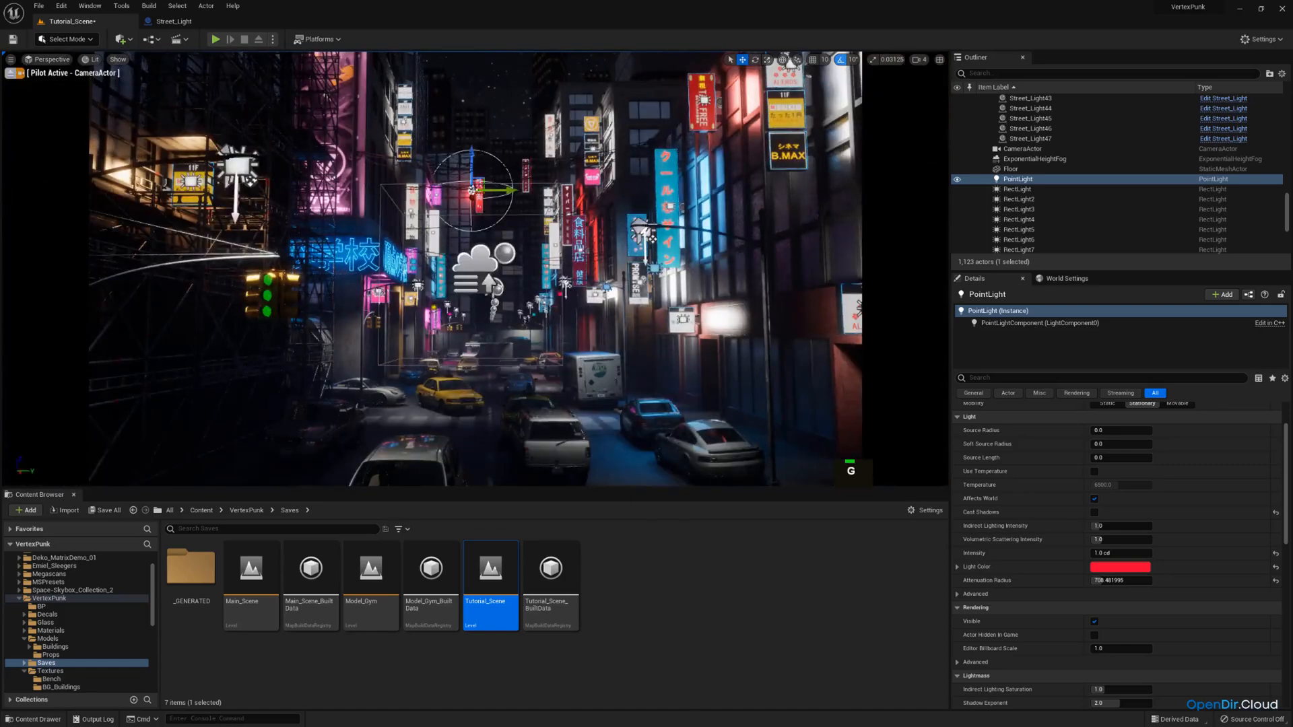
key(g)
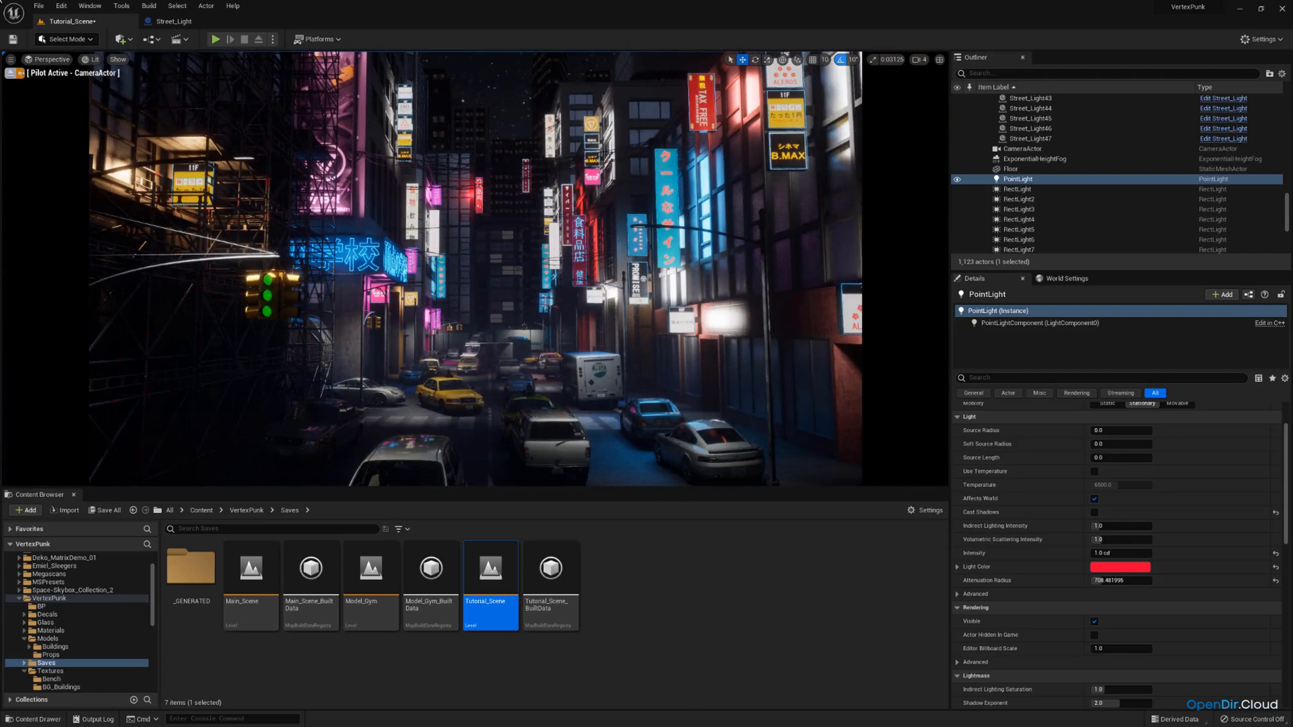
click(11, 73)
Duplicate the red point light and place the copy close beside the other red vertical sign on the neighbouring tower.
right_drag(429, 201, 429, 200)
key(w)
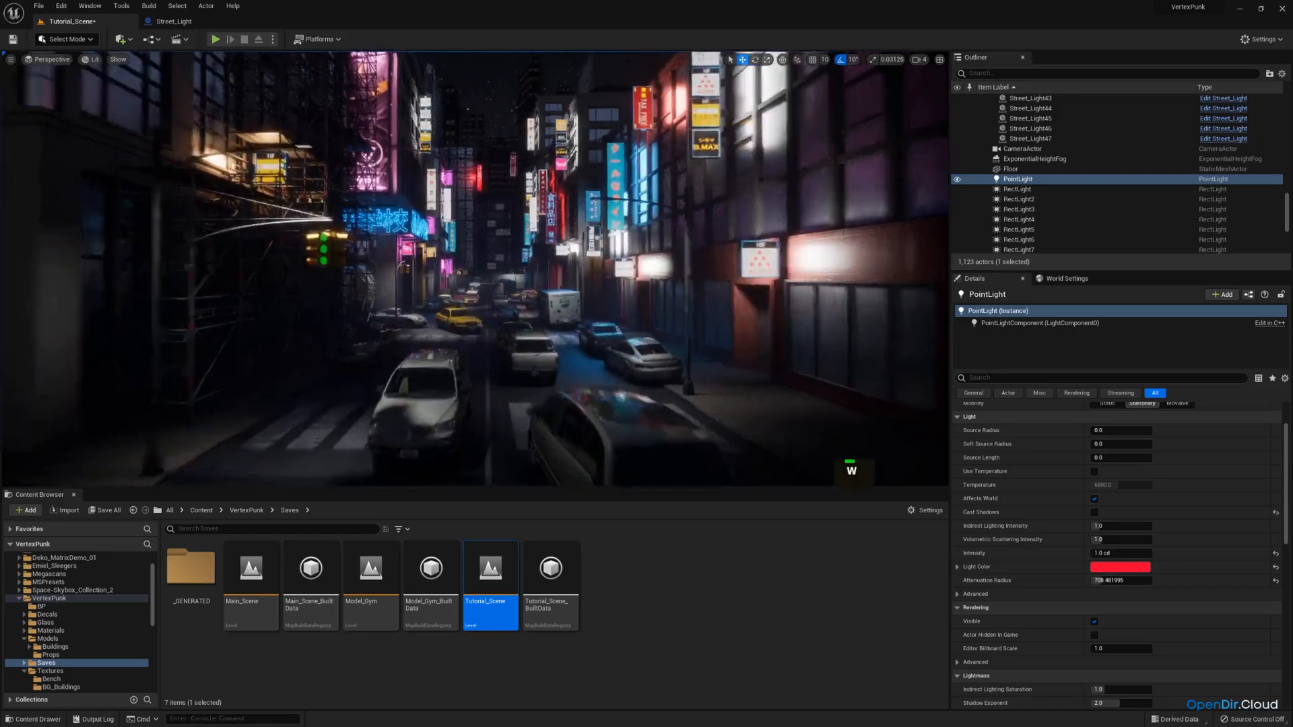
key(f)
key(g)
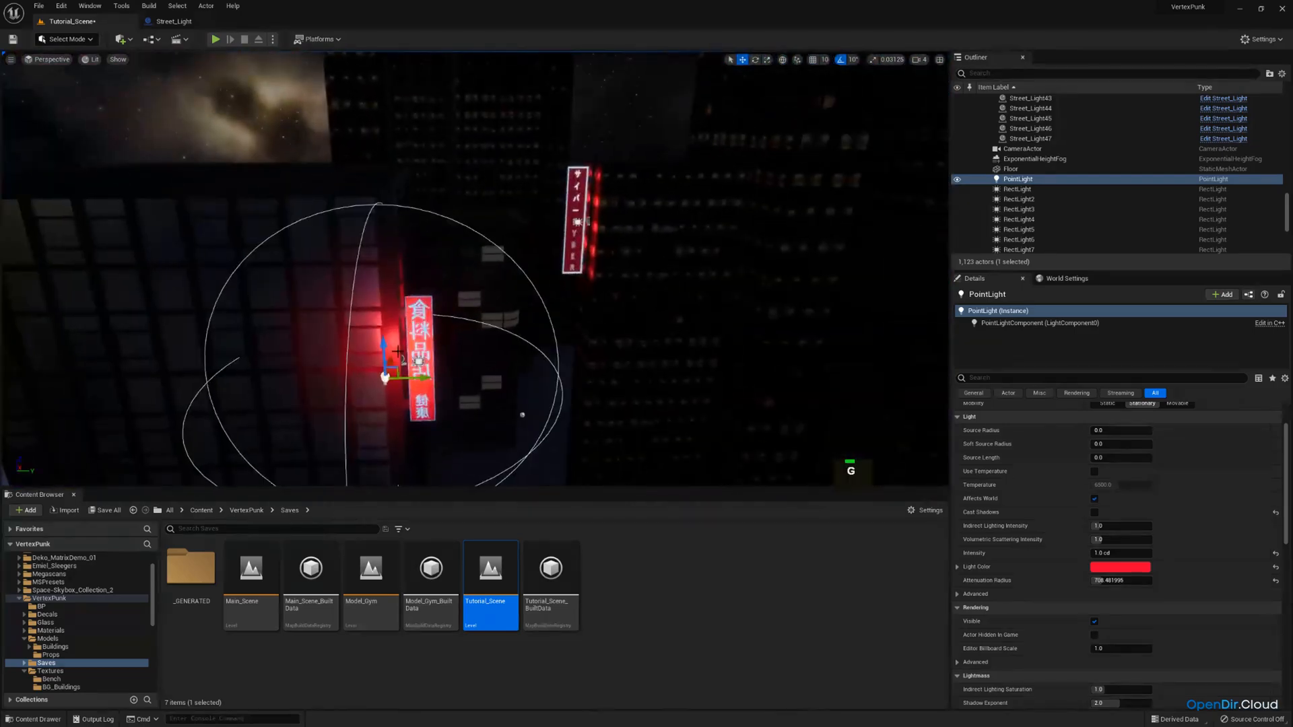
right_drag(398, 351, 512, 458)
key(e)
key(s)
key(ctrl+c)
key(ctrl+v)
drag(287, 368, 528, 367)
key(a)
right_drag(528, 367, 609, 367)
drag(536, 311, 462, 274)
key(q)
key(d)
right_drag(462, 274, 429, 217)
drag(523, 313, 484, 217)
Check the duplicated red light through the CameraActor view with the editor icons hidden.
click(46, 61)
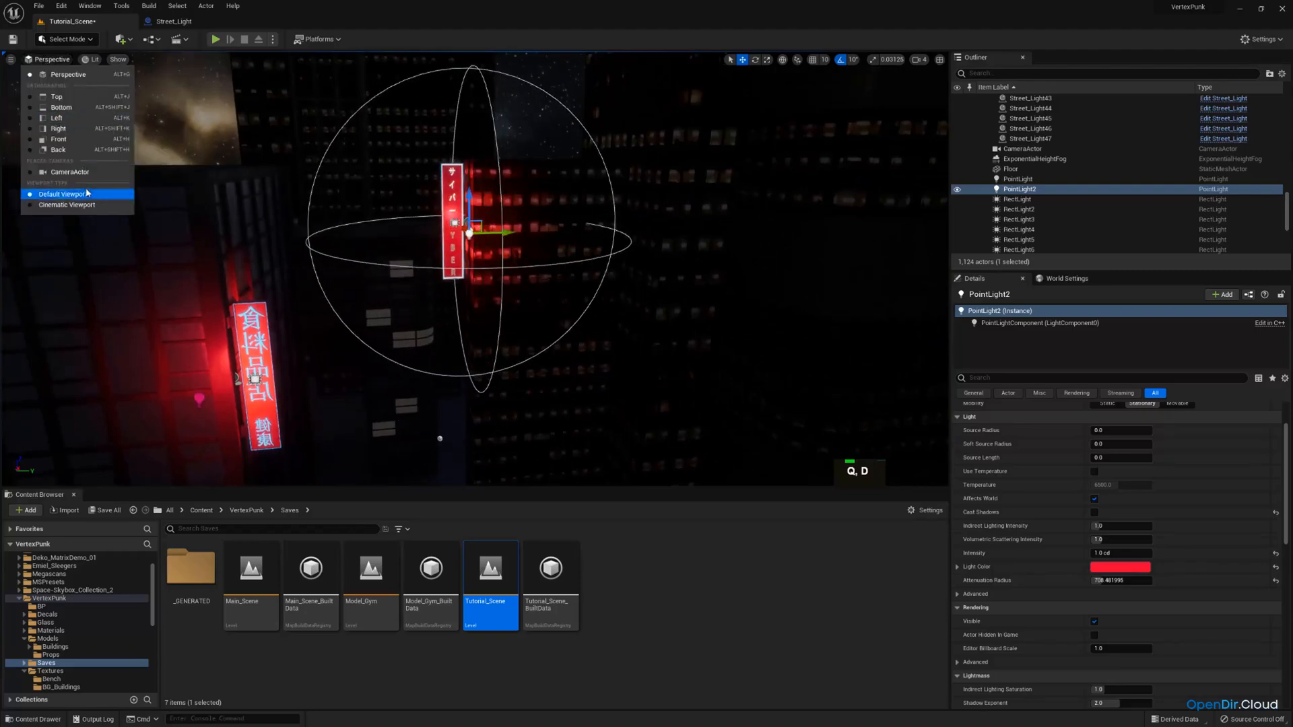
click(79, 174)
key(g)
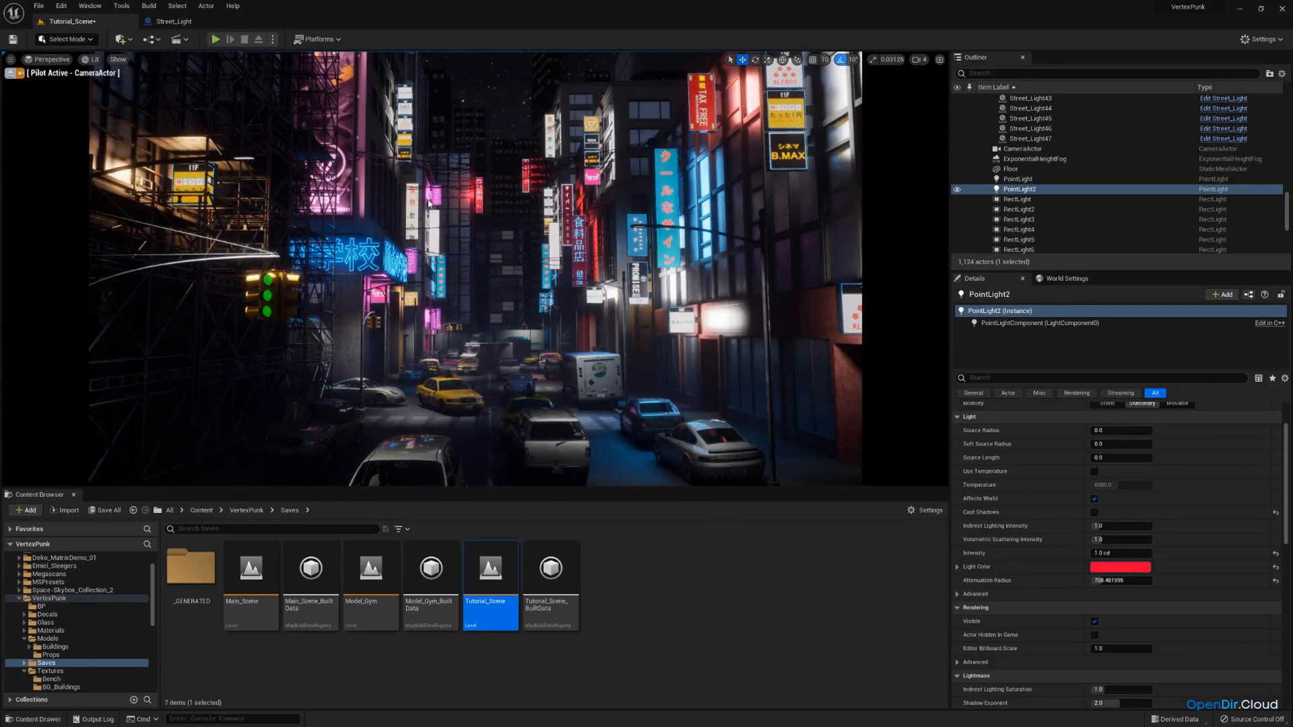
click(10, 74)
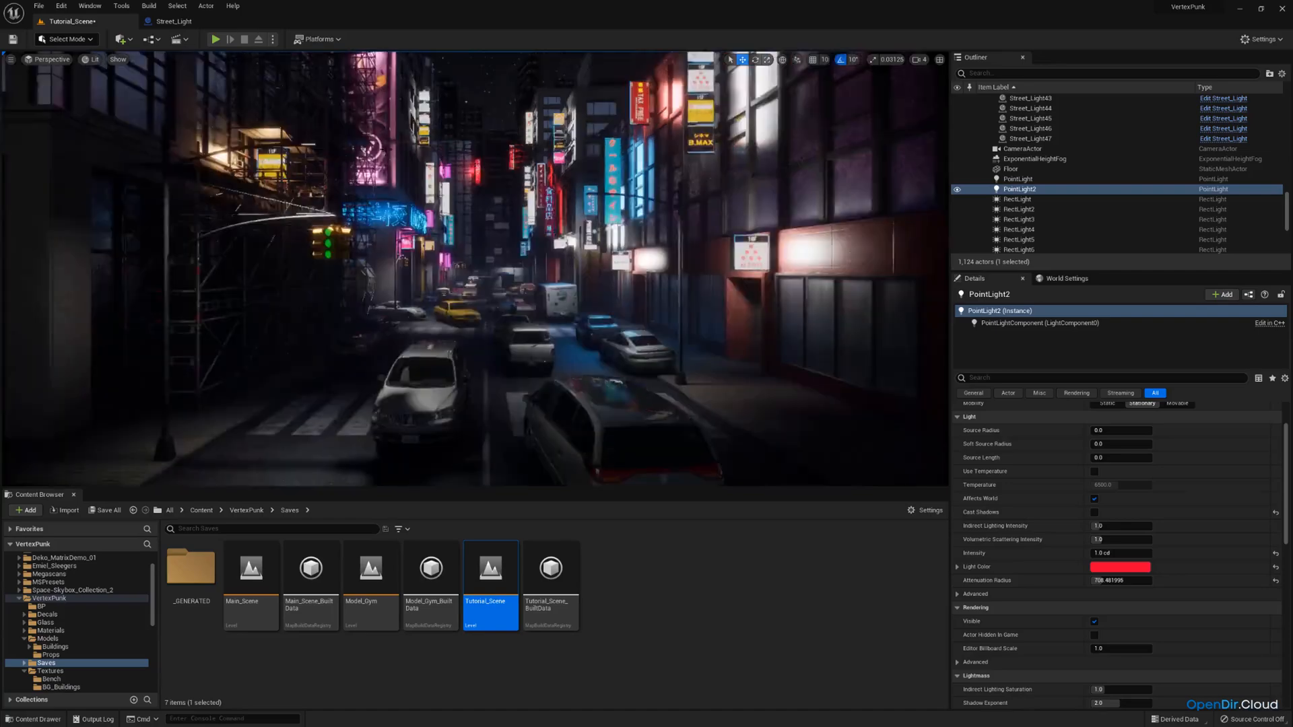
Select the magenta rect light below the pink sign on the corner building and set its intensity to 1.5 cd.
key(w)
mouse_move(474, 269)
right_down()
mouse_move(430, 272)
mouse_move(424, 323)
mouse_move(471, 249)
mouse_move(536, 248)
right_up()
key(e)
scroll(474, 270, down, 1)
key(w)
key(g)
key(e)
key(w)
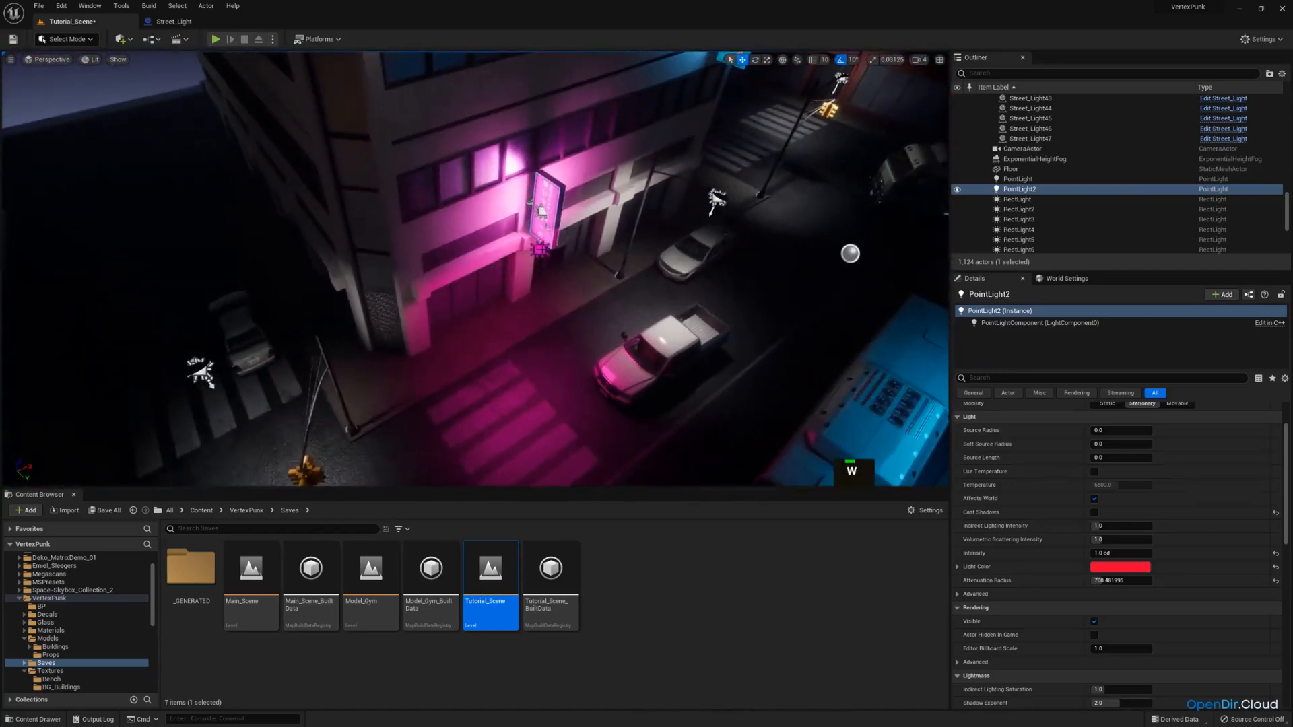
click(538, 249)
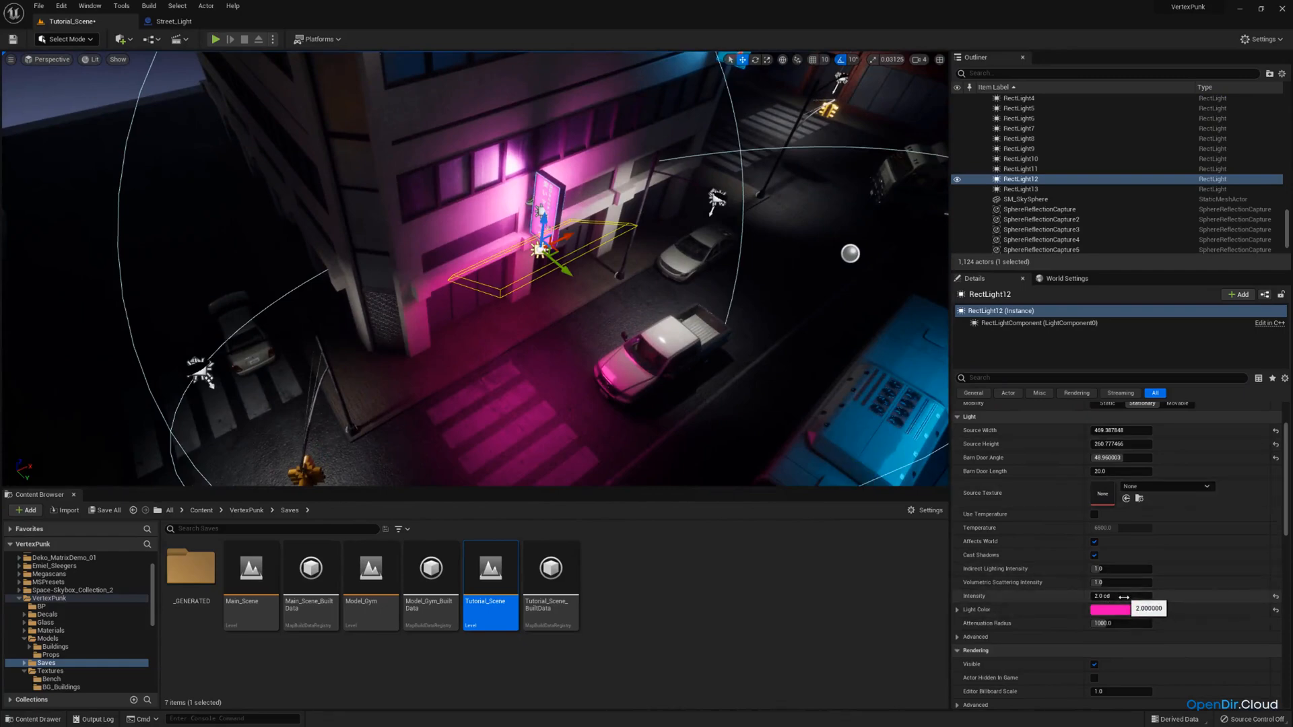
key(Return)
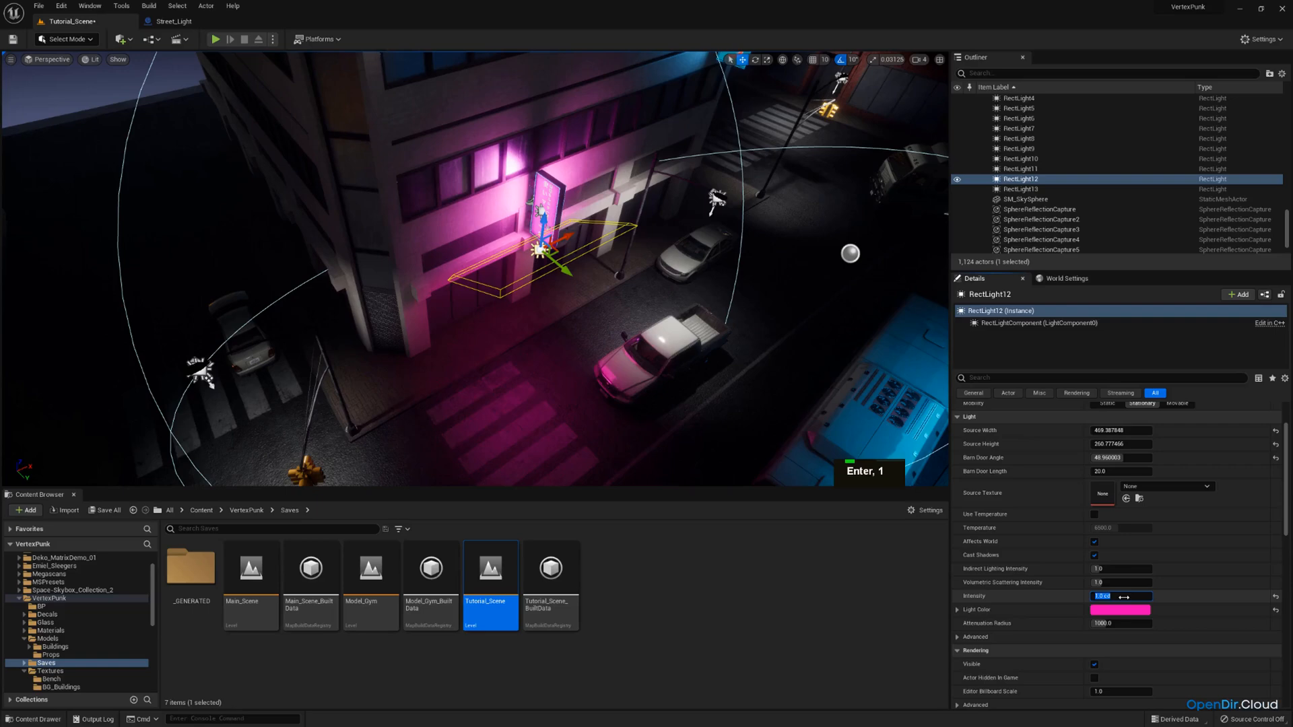
key(Return)
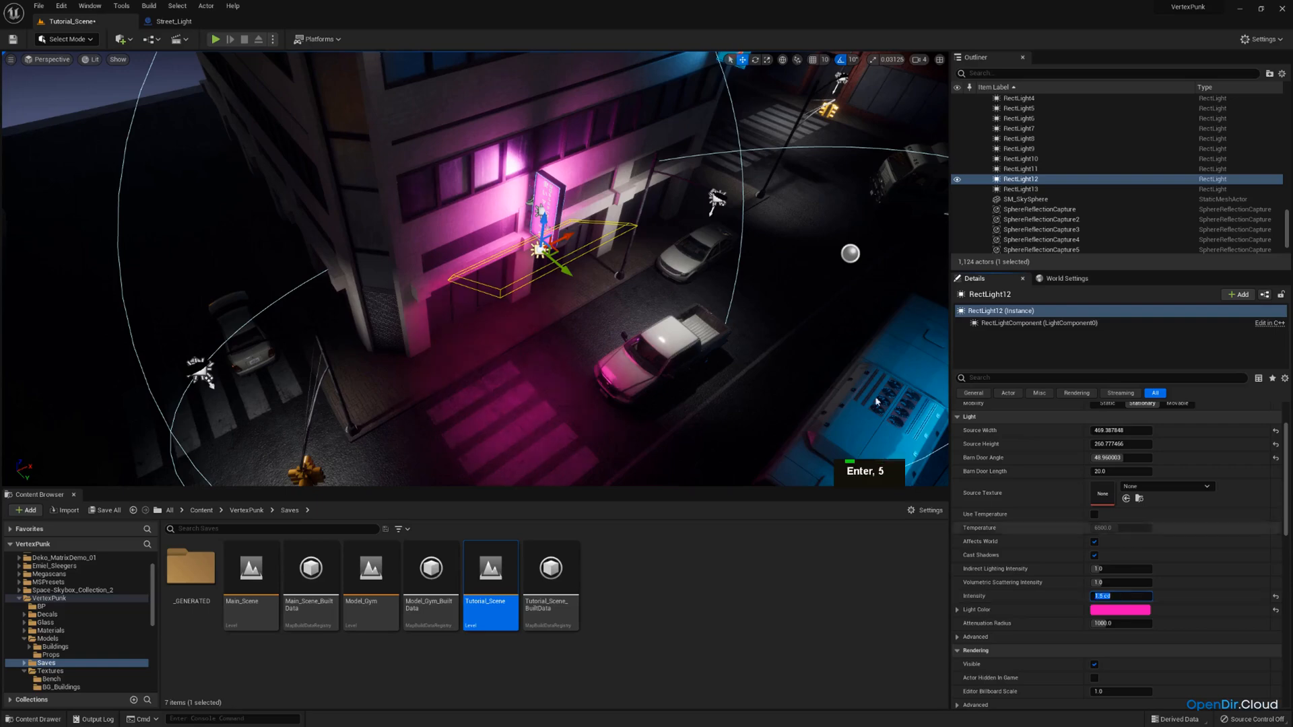
Change the yellow rect light above the parked taxis to a softer orange with hue about 26.6 and saturation about 0.89.
right_drag(808, 378, 687, 381)
key(d)
drag(337, 235, 380, 232)
key(a)
right_drag(380, 232, 124, 229)
key(s)
click(190, 230)
key(w)
key(s)
key(a)
key(w)
key(d)
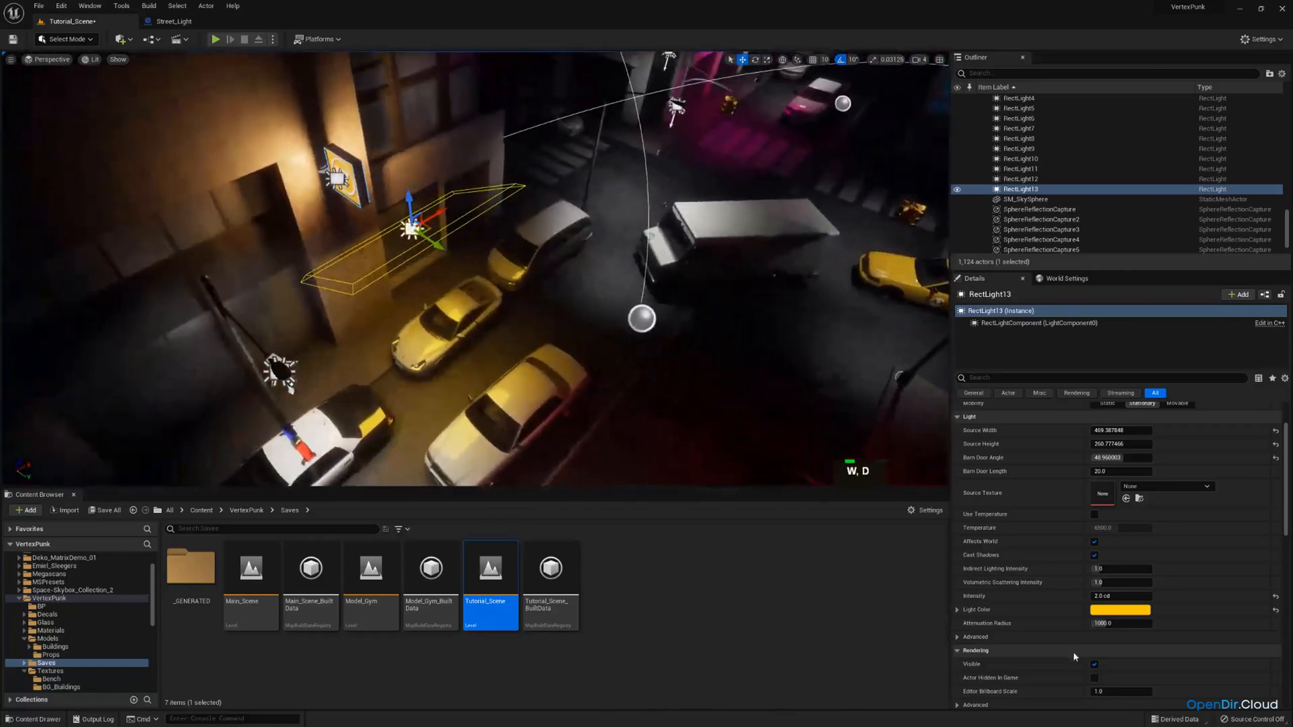
click(1120, 609)
drag(973, 571, 986, 576)
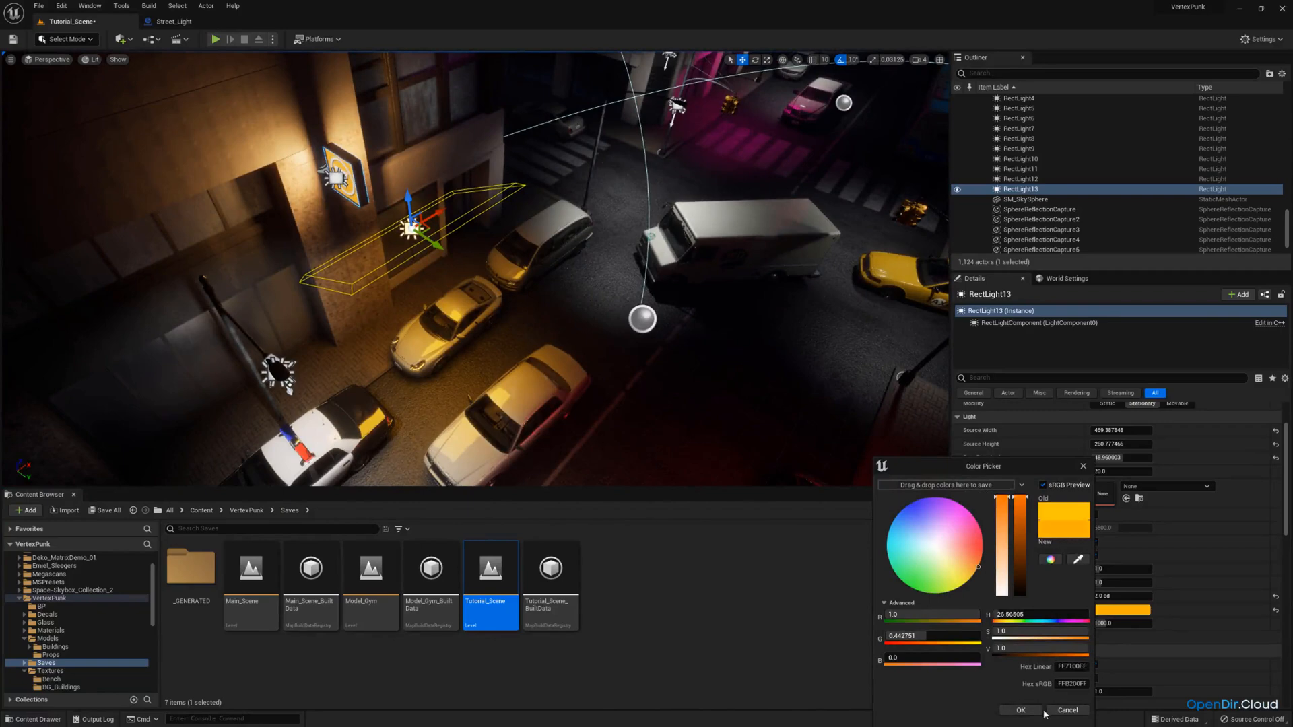
drag(1002, 498, 1004, 506)
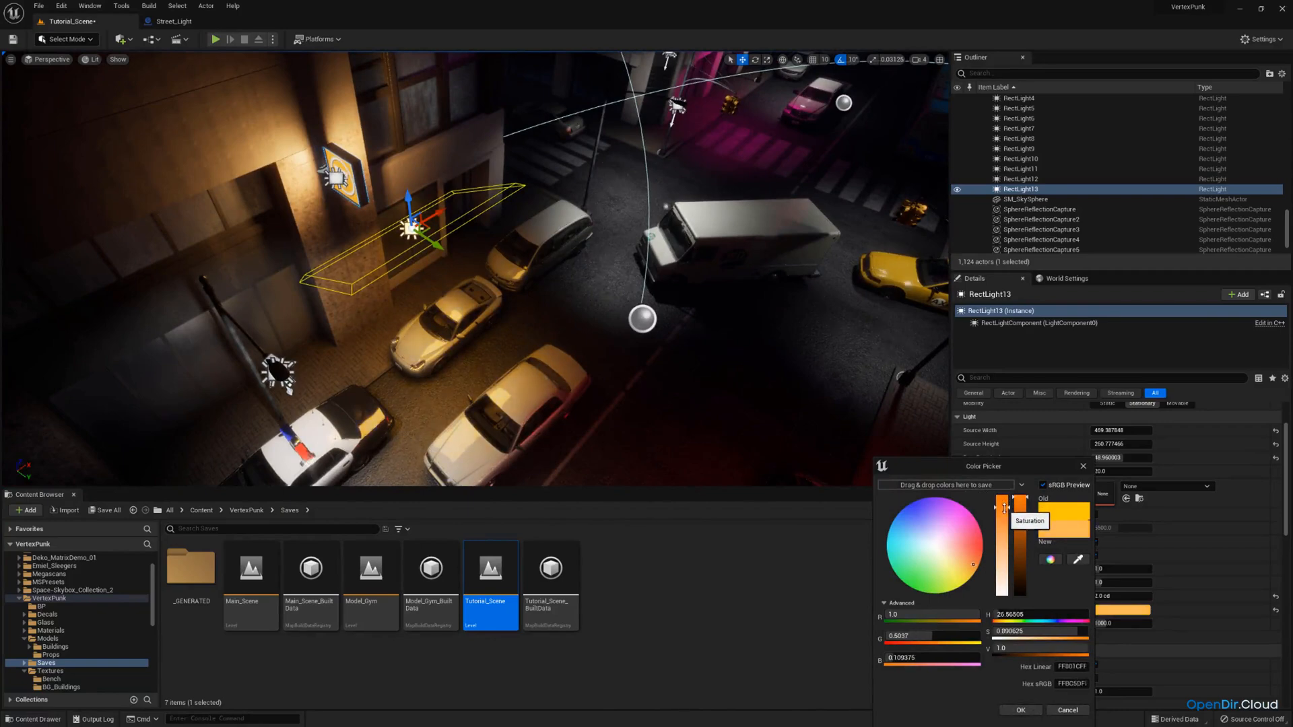
click(1016, 710)
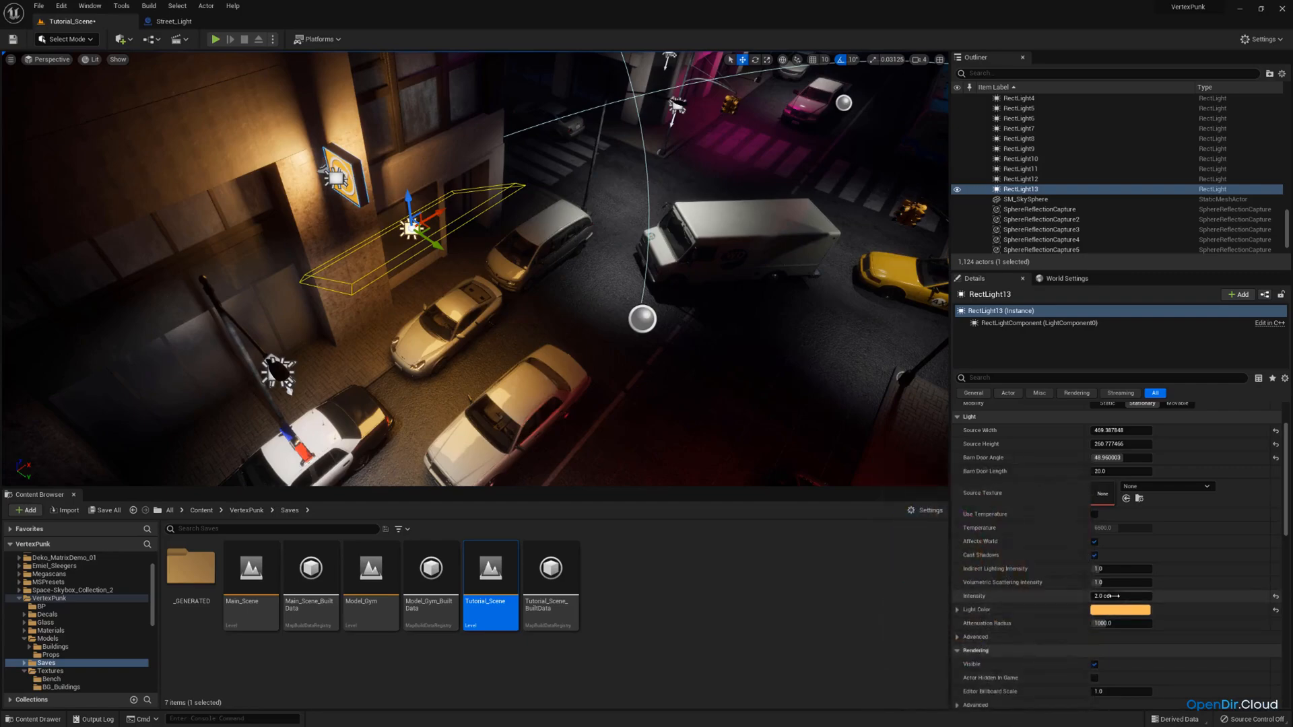
Set the orange rect light's intensity to 1.5 cd.
click(1113, 597)
text(1.5)
key(Return)
Inspect the orange light from across the street and through the CameraActor view.
mouse_move(647, 316)
right_down()
mouse_move(525, 249)
mouse_move(701, 270)
mouse_move(734, 323)
mouse_move(707, 310)
mouse_move(640, 323)
right_up()
key(w)
key(e)
key(d)
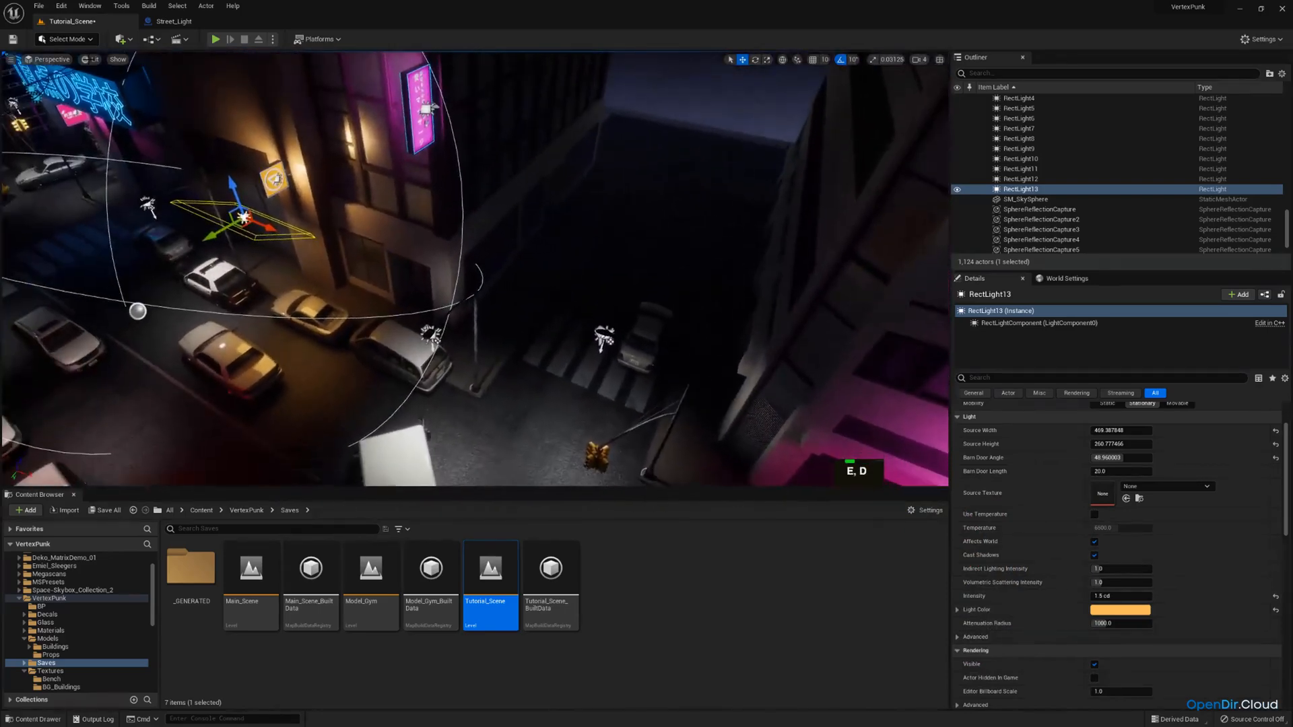
click(60, 60)
click(64, 172)
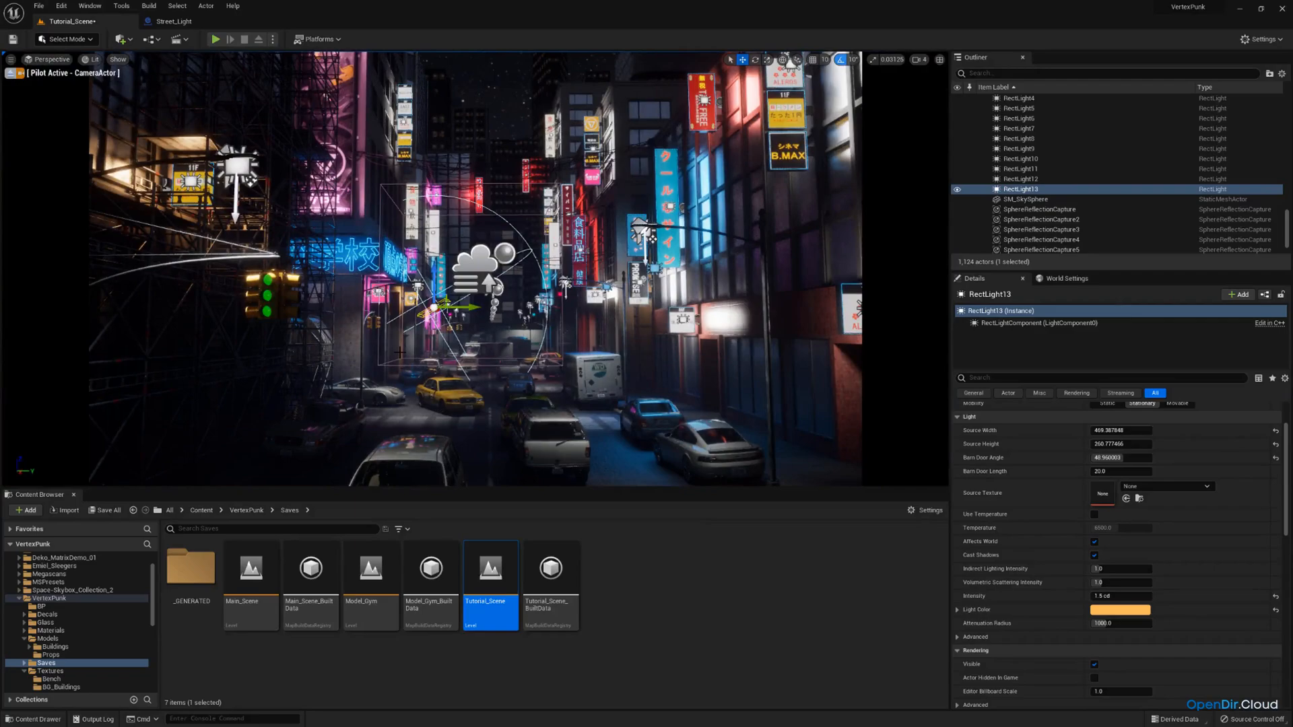
Duplicate the orange rect light, place the copy beside the round yellow sign near the garbage truck, and turn off its Cast Shadows.
key(e)
right_drag(472, 269, 323, 303)
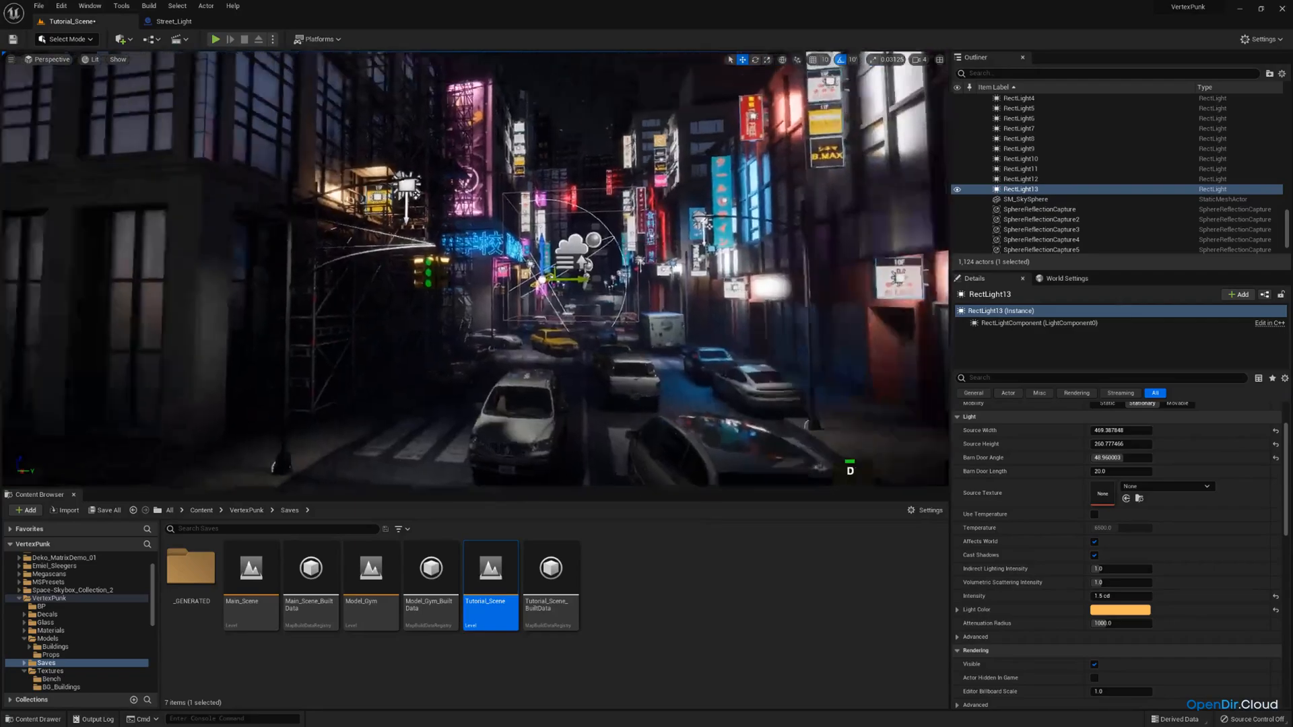
key(s)
key(ctrl+c)
key(ctrl+v)
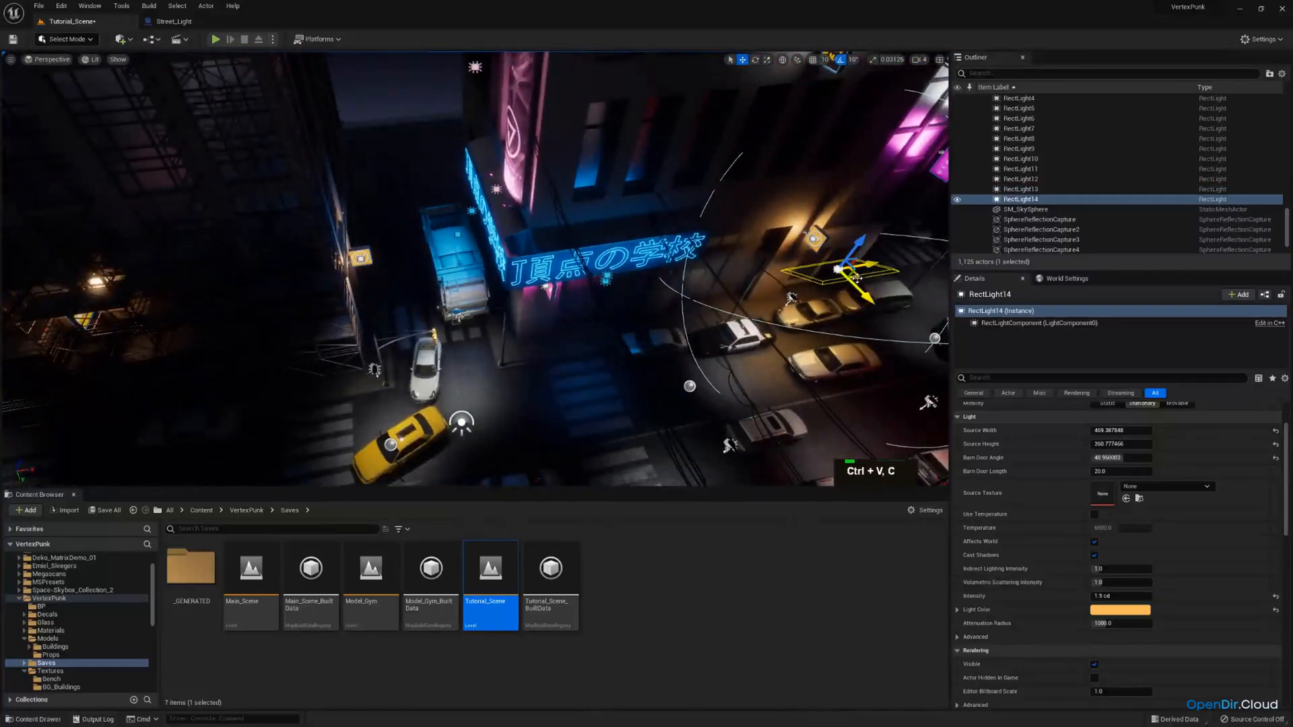
drag(854, 278, 409, 291)
key(q)
right_drag(409, 291, 317, 313)
key(w)
key(e)
key(d)
key(w)
key(e)
drag(492, 373, 504, 325)
key(q)
right_drag(505, 325, 499, 245)
key(s)
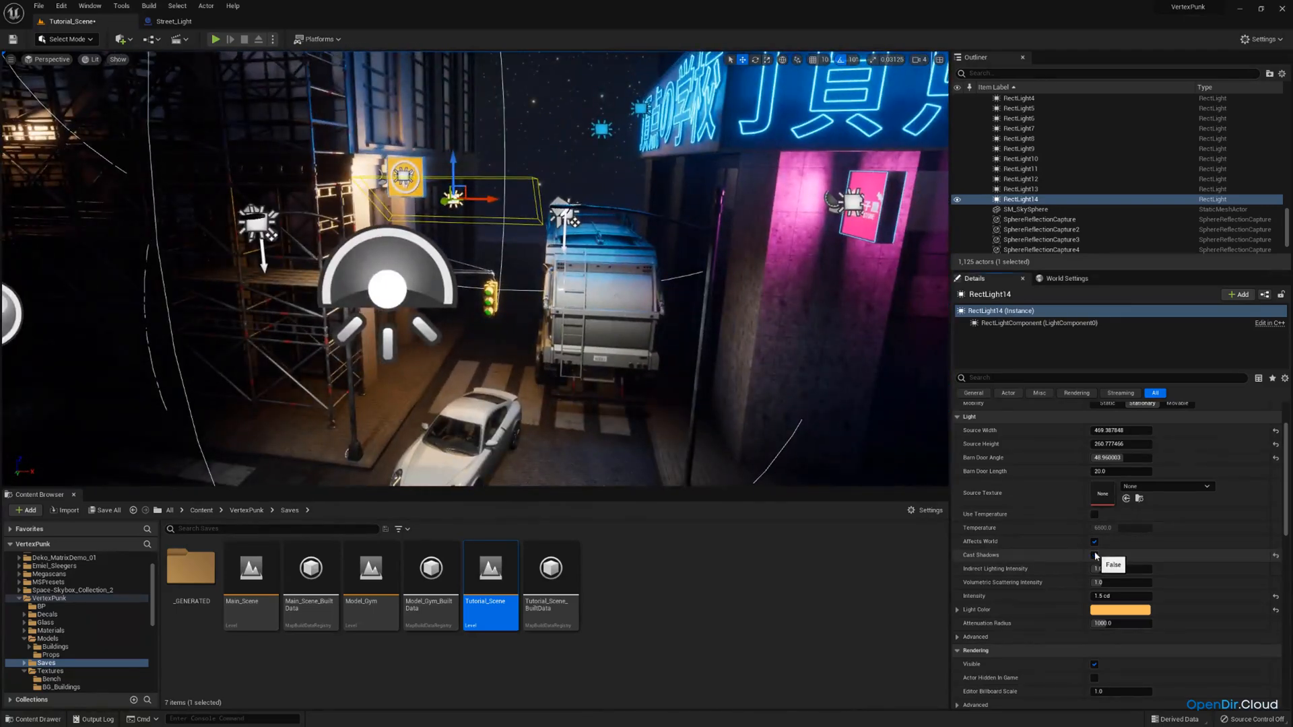
Check the copied light through the CameraActor view and turn its Cast Shadows back on.
key(a)
right_drag(606, 283, 640, 332)
click(62, 61)
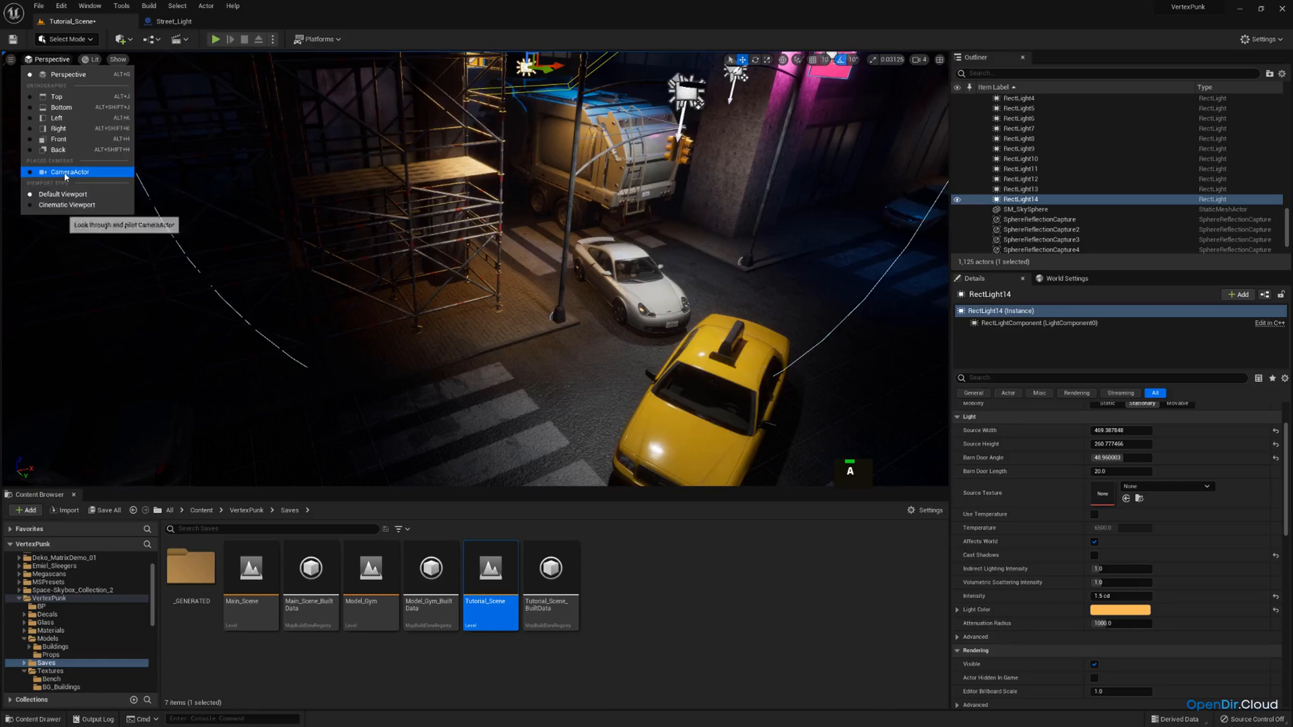
click(54, 173)
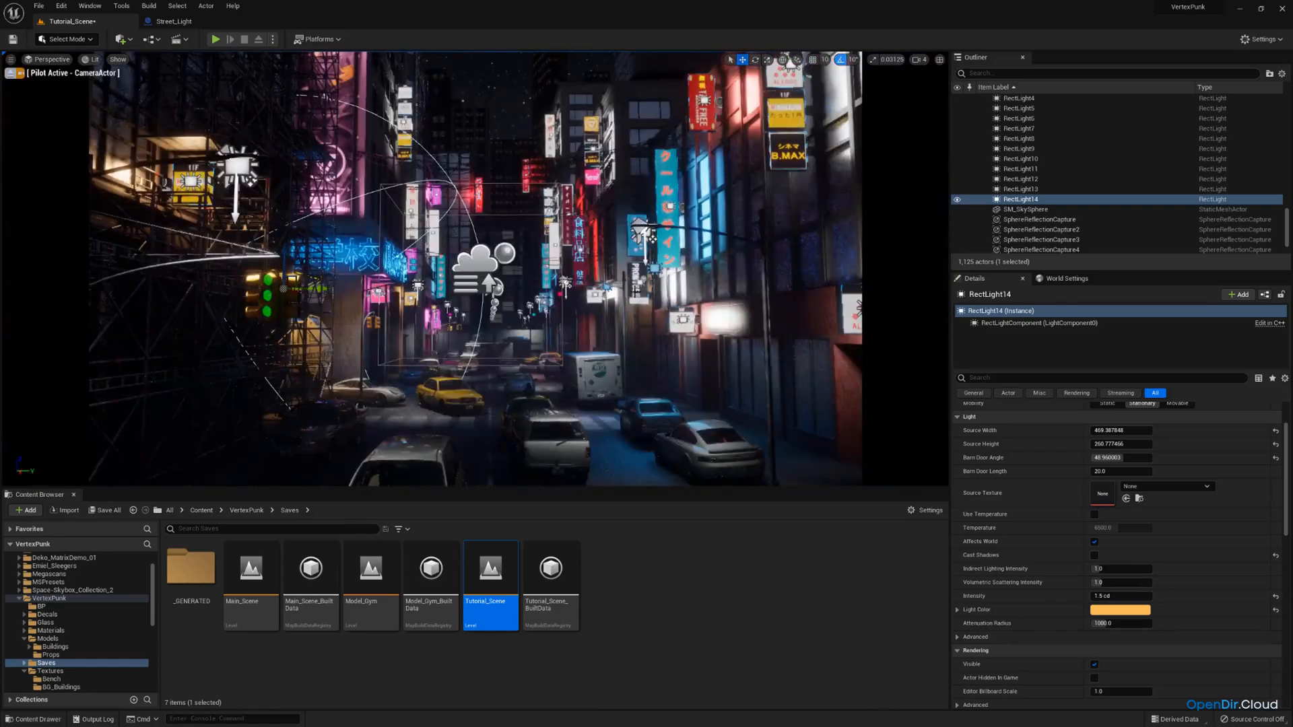
click(1094, 556)
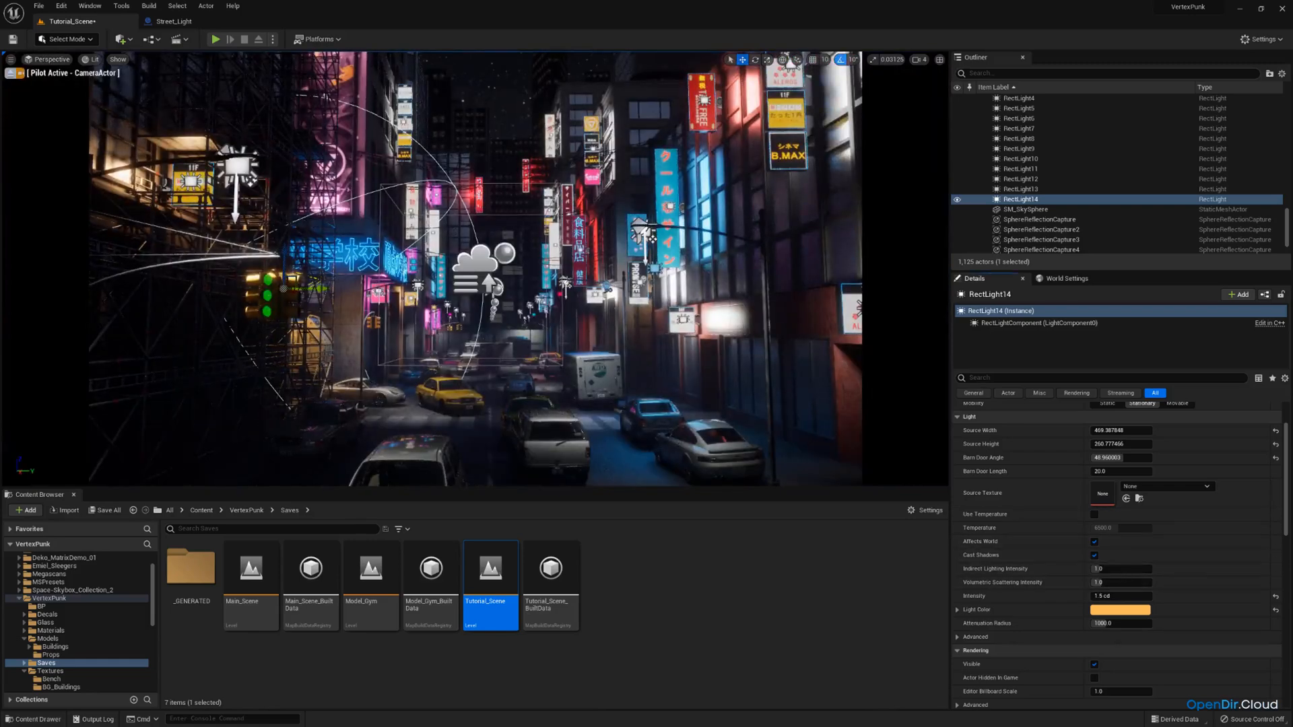
Recheck the copied light up close and through the CameraActor view, and set its intensity to 0.5 cd.
right_drag(612, 209, 367, 367)
key(s)
key(a)
key(w)
key(s)
key(a)
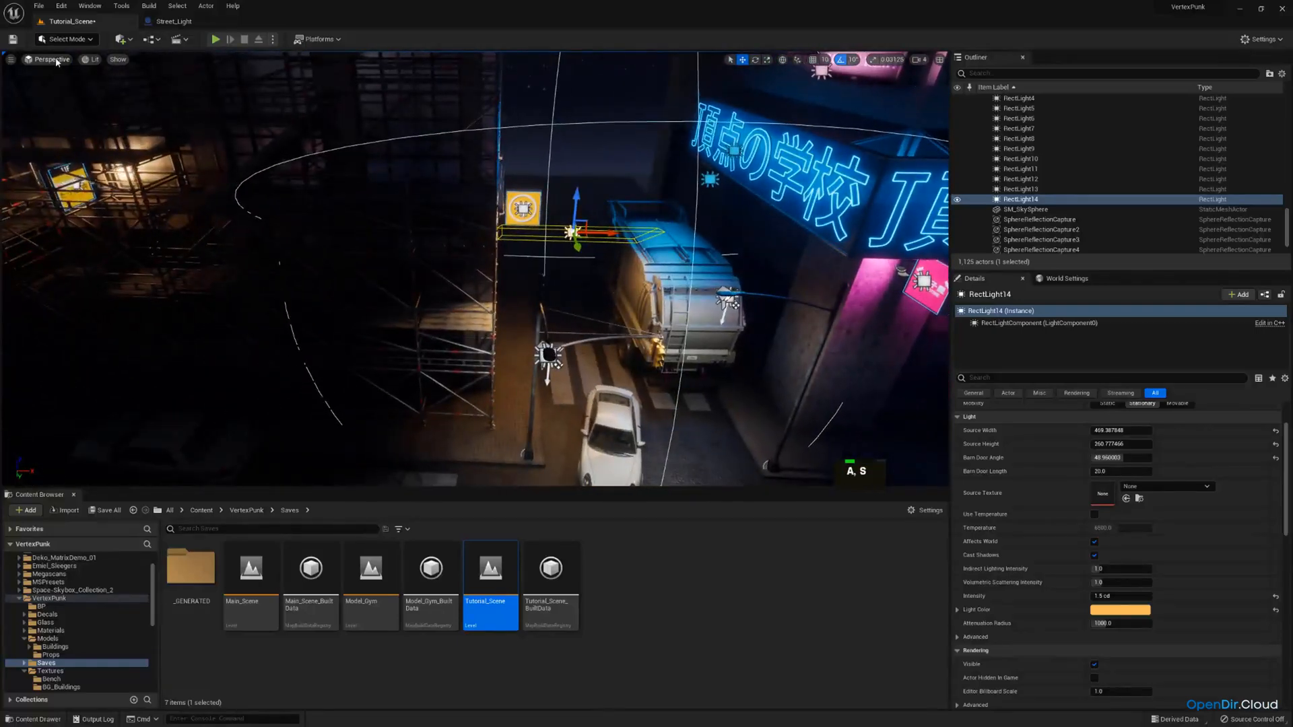
click(52, 59)
click(83, 167)
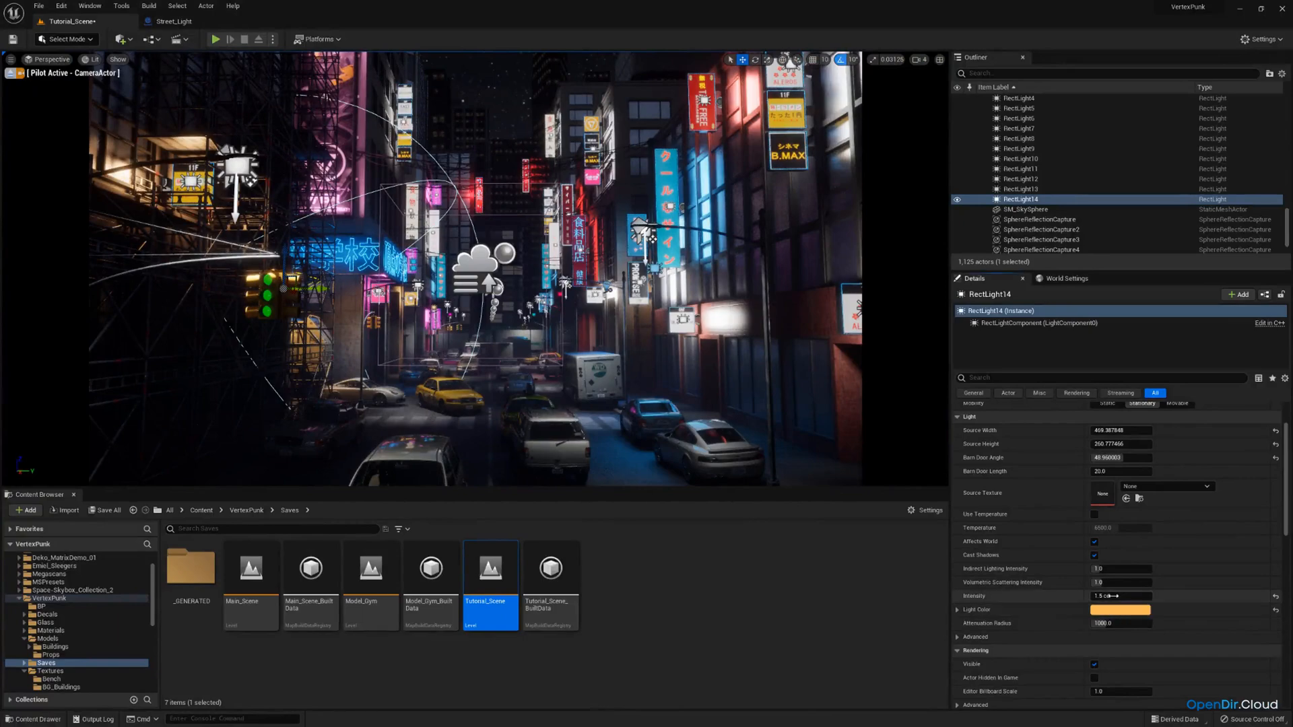
text(0.5)
key(Return)
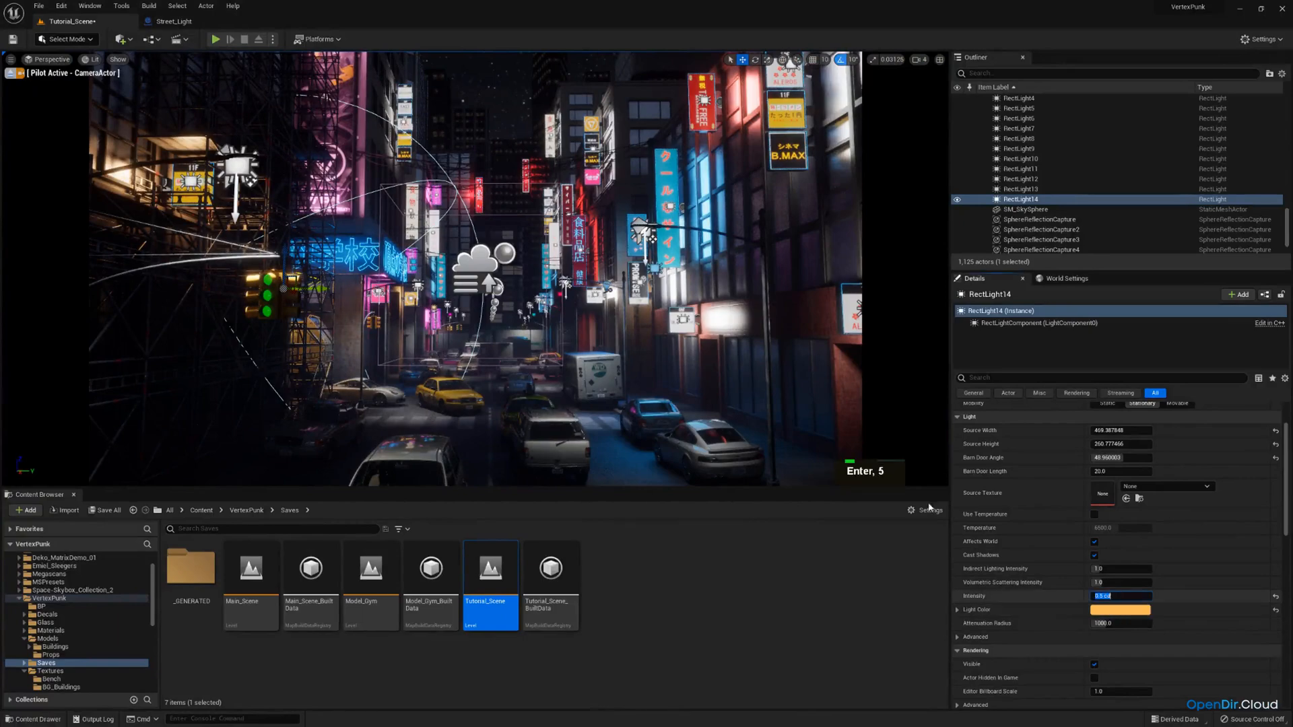
Resize the light's source to about 246 wide and 266 high, move it closer to the round sign, and reduce its attenuation radius.
click(9, 73)
key(w)
right_drag(475, 269, 397, 370)
key(e)
key(a)
key(d)
drag(1123, 444, 1064, 431)
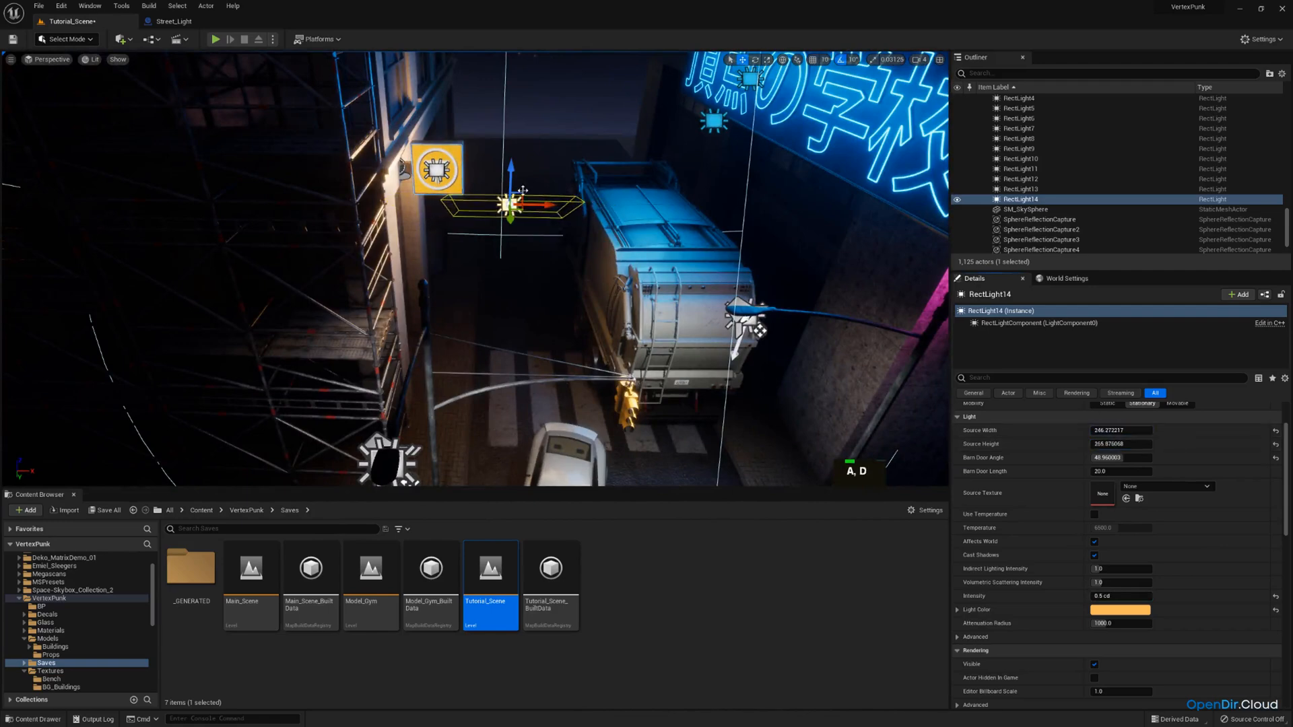
drag(544, 203, 507, 203)
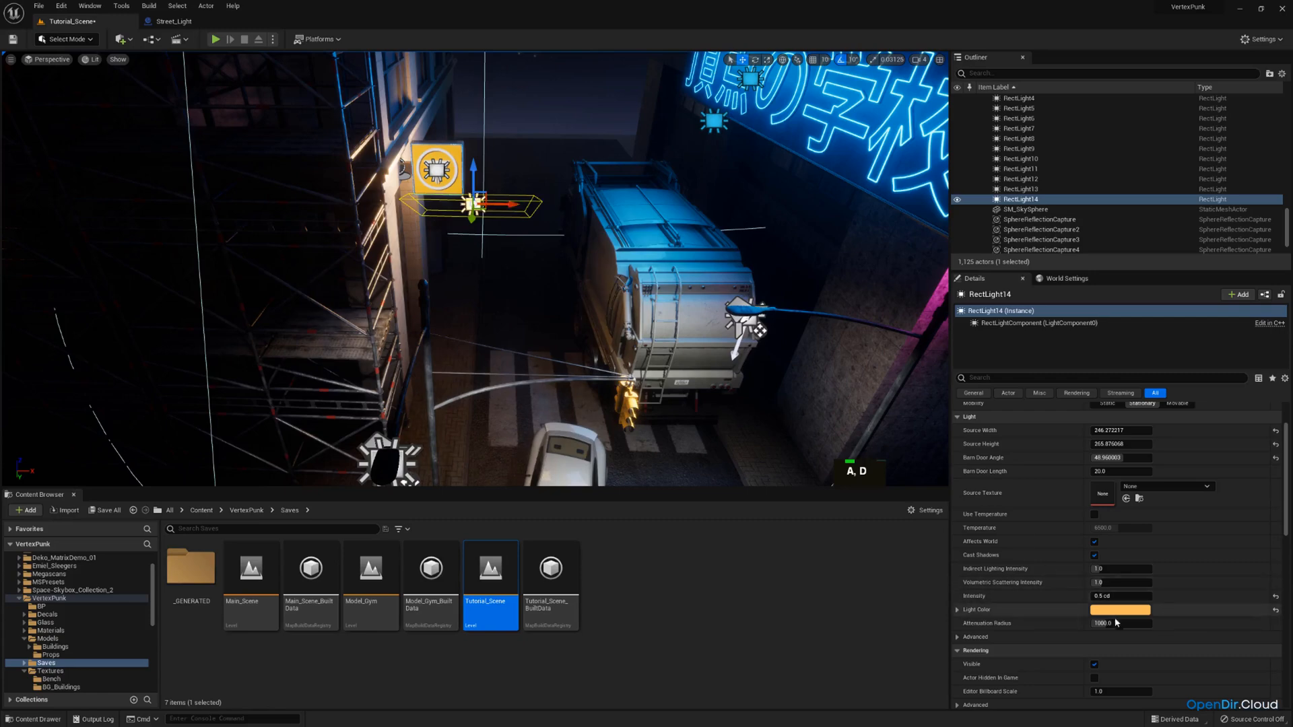
drag(1121, 623, 1110, 623)
Select all the rect lights and set their mobility to Movable.
scroll(1117, 606, up, 3)
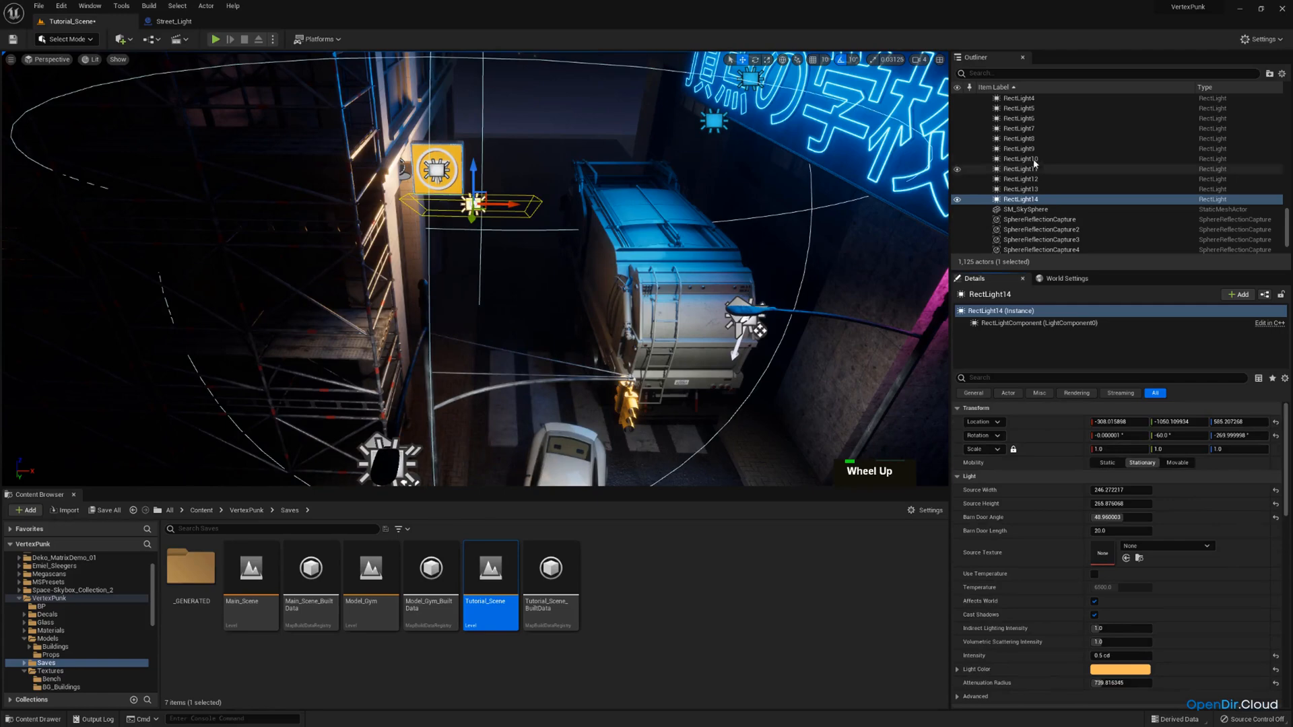
scroll(1035, 164, down, 1)
shift+click(1018, 98)
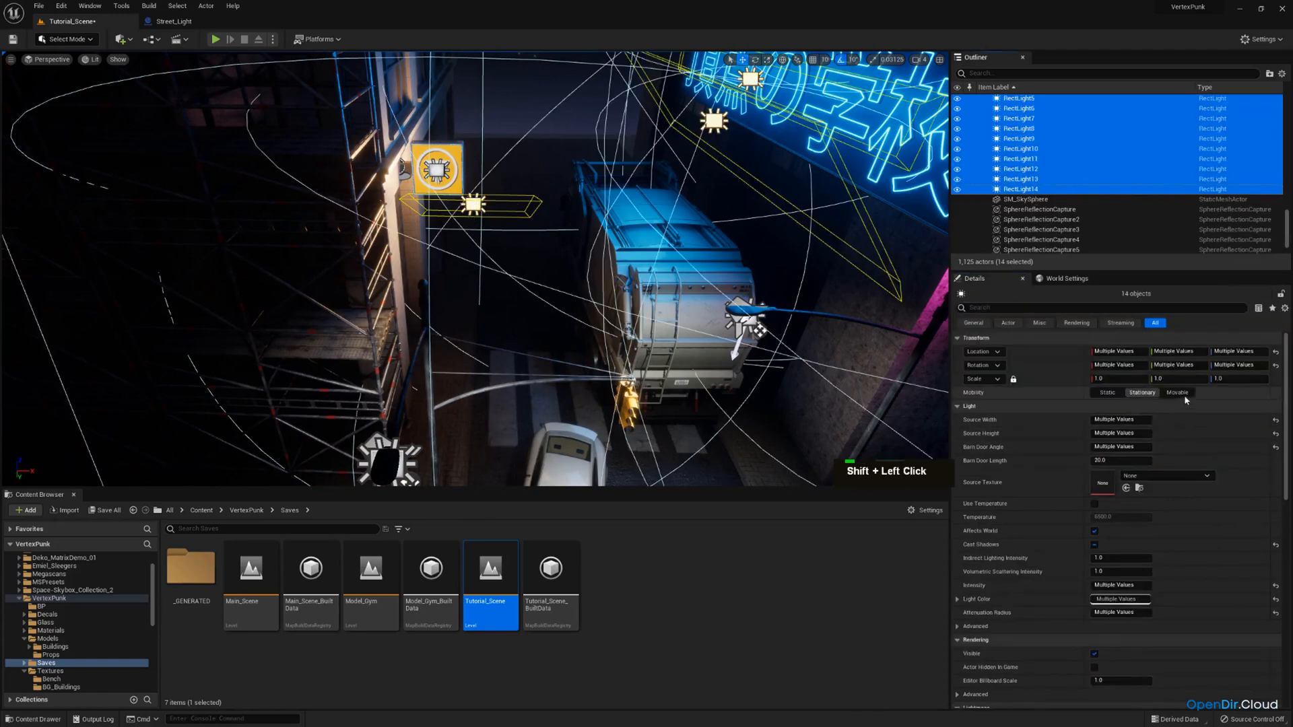
click(1176, 392)
Duplicate the rect light beside the round yellow sign and move the copy onto the scaffolding across the street.
click(473, 204)
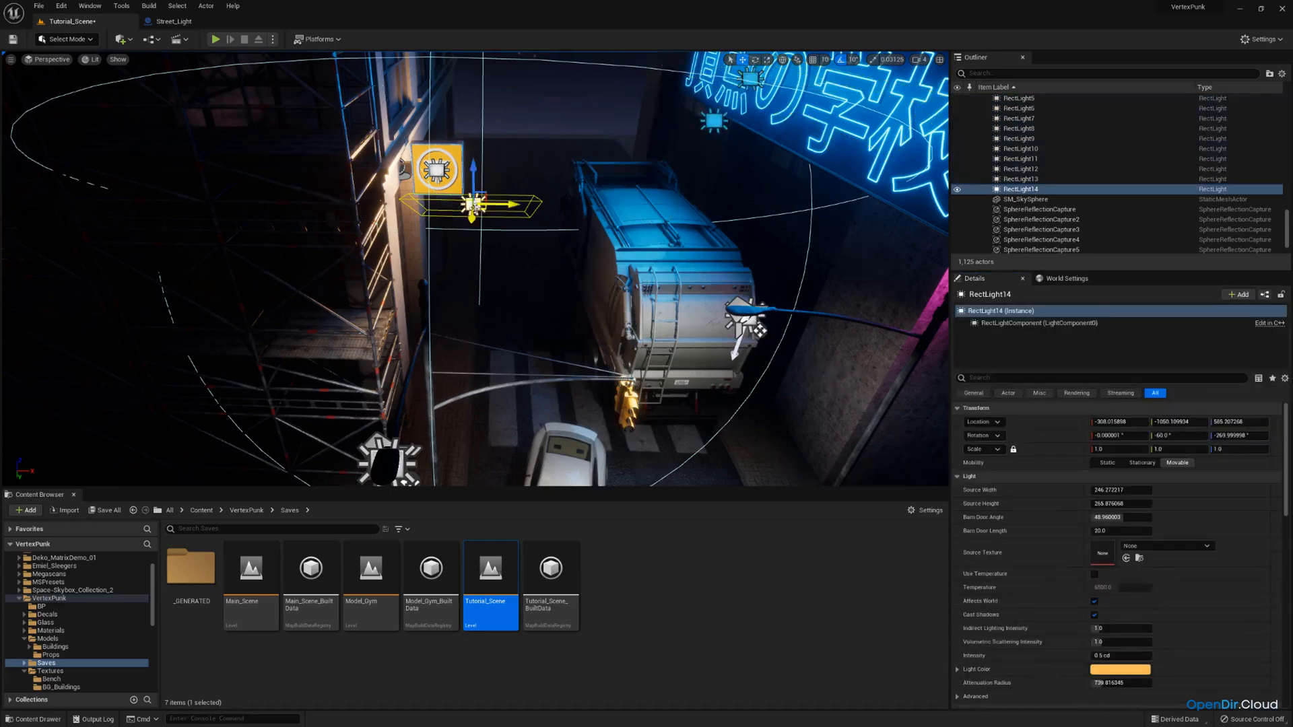
key(s)
right_drag(475, 270, 434, 310)
key(w)
key(s)
key(ctrl+c)
key(ctrl+v)
drag(639, 271, 324, 225)
key(w)
right_drag(323, 225, 236, 134)
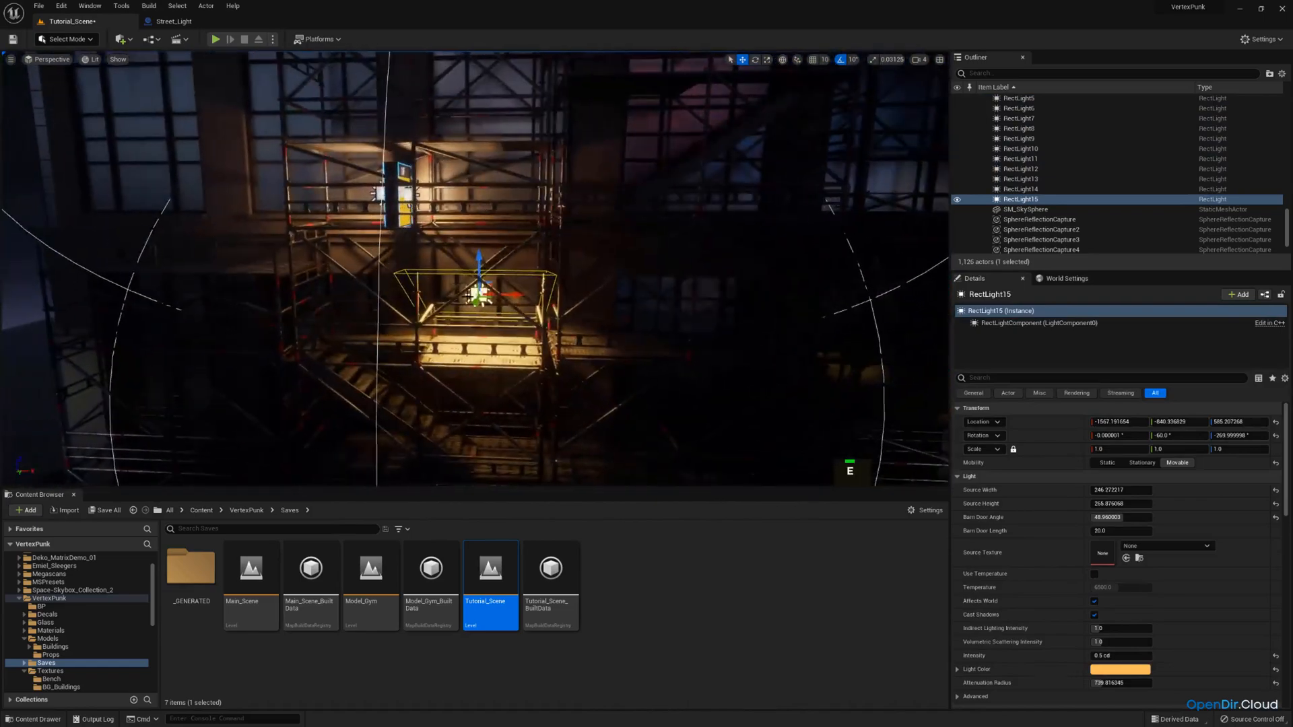
Rotate the scaffolding light to a -20° pitch facing away from the yellow sign, and raise it beside that sign.
key(e)
drag(498, 308, 452, 187)
key(w)
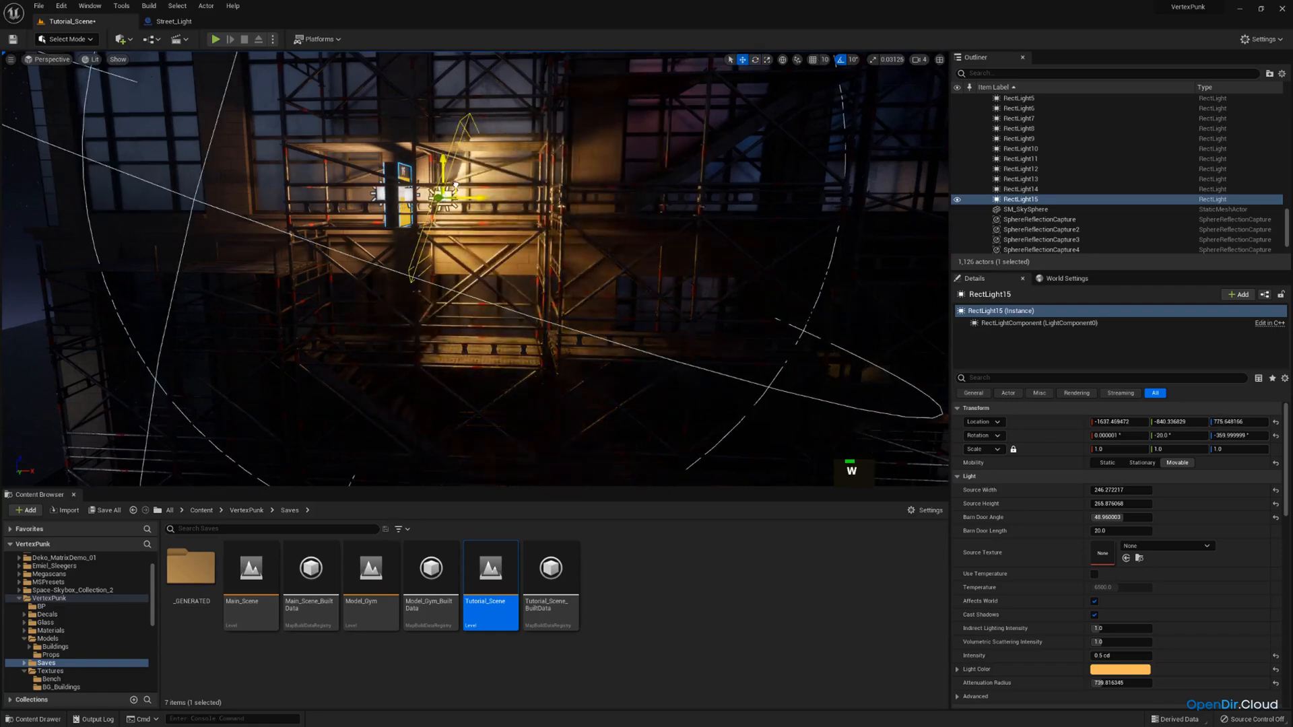
Turn off Cast Shadows for the scaffolding light and set its intensity to 0.1 cd.
click(1094, 615)
key(w)
right_drag(902, 444, 1057, 494)
scroll(862, 404, down, 2)
key(q)
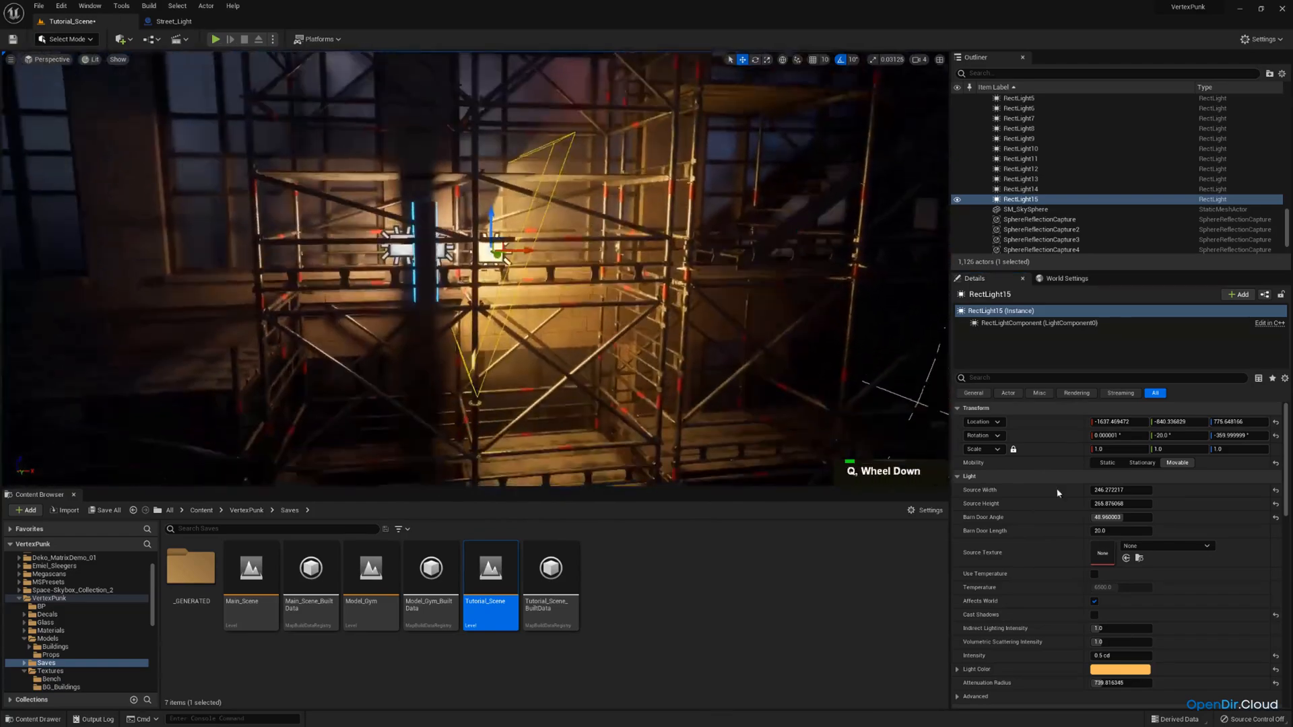
click(1120, 657)
text(0.1)
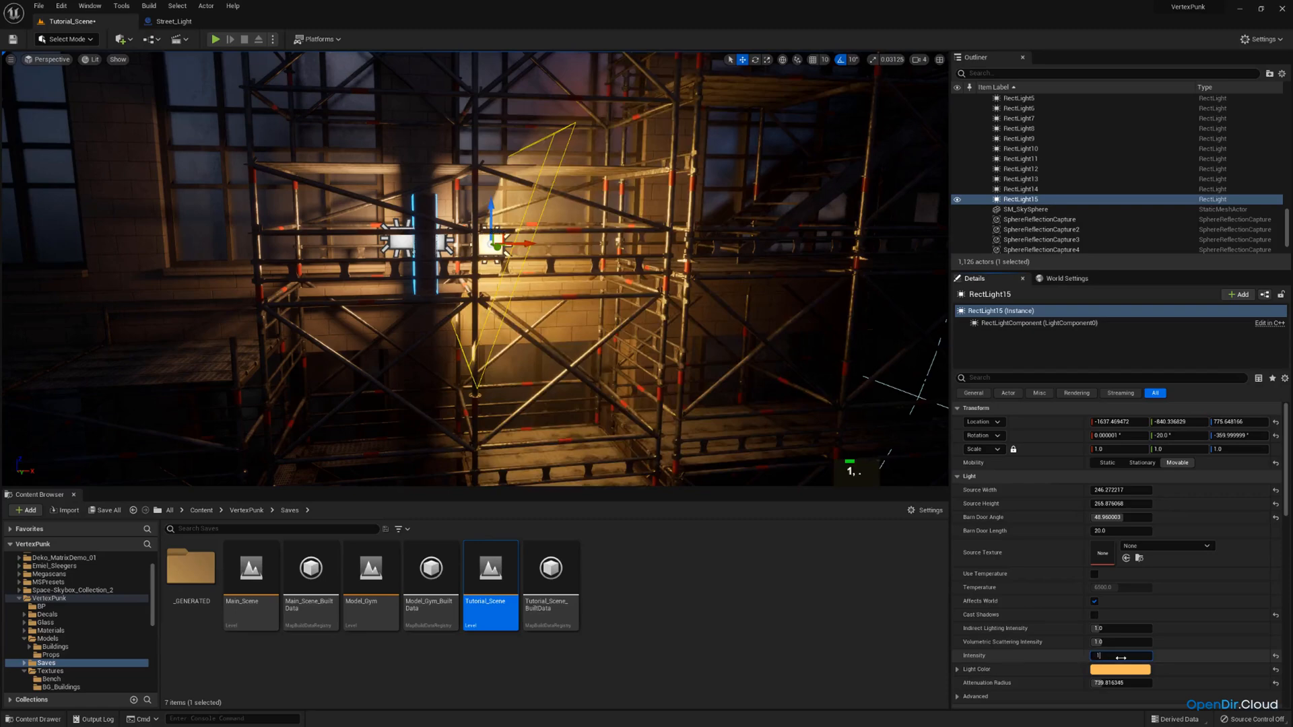
key(Return)
Reduce the scaffolding light's source width to about 123 and its source height to about 113.
drag(1120, 491, 1053, 491)
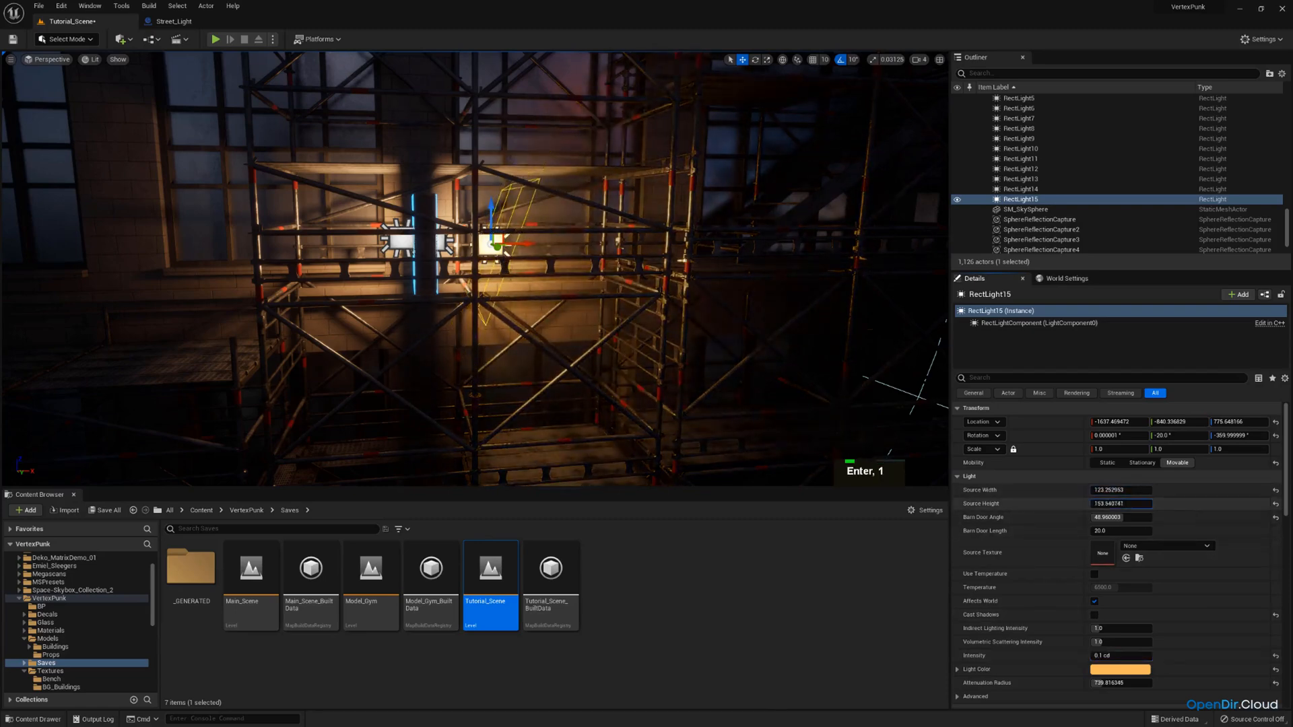
key(d)
right_drag(528, 280, 515, 229)
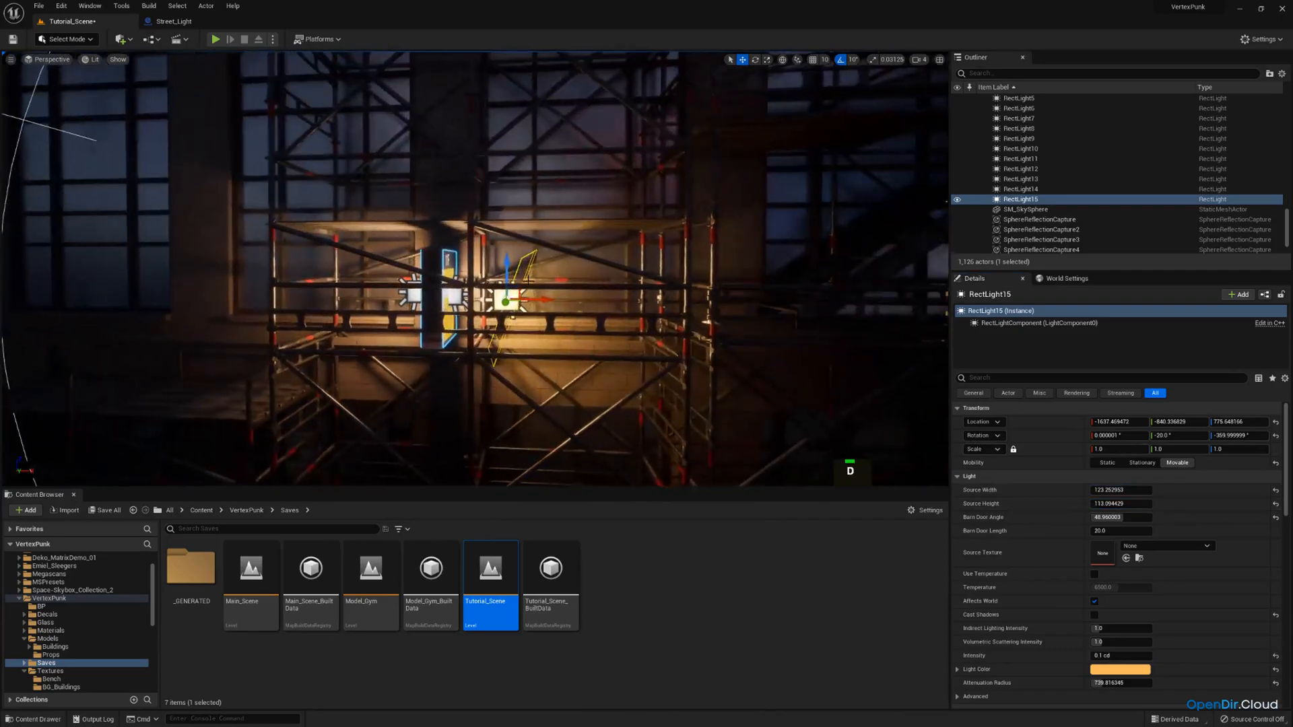
Nudge the scaffolding light upward, then copy it to the yellow sign's other side and rotate the copy to a -40° pitch facing the opposite way.
drag(517, 288, 523, 282)
right_drag(523, 282, 498, 282)
key(s)
key(ctrl+c)
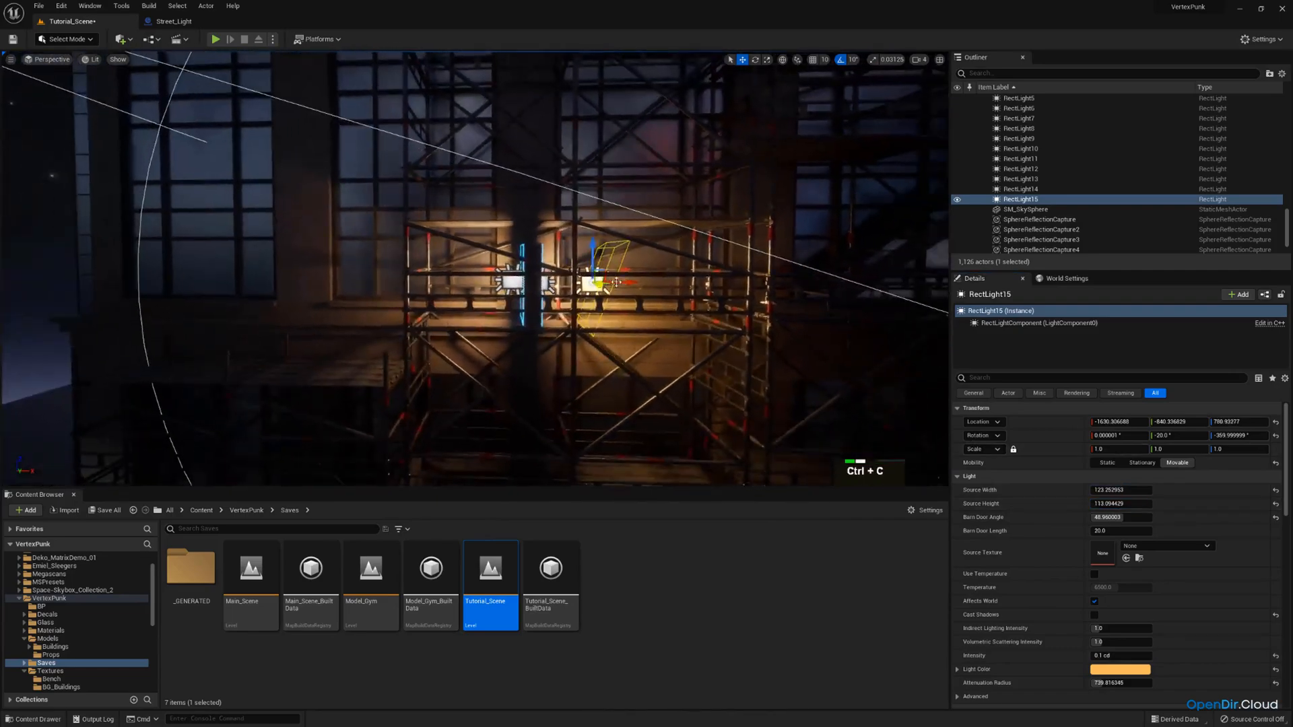
key(ctrl+v)
drag(622, 279, 423, 320)
key(e)
key(w)
mouse_move(500, 282)
mouse_down()
mouse_move(562, 272)
mouse_move(503, 265)
mouse_up()
key(e)
key(w)
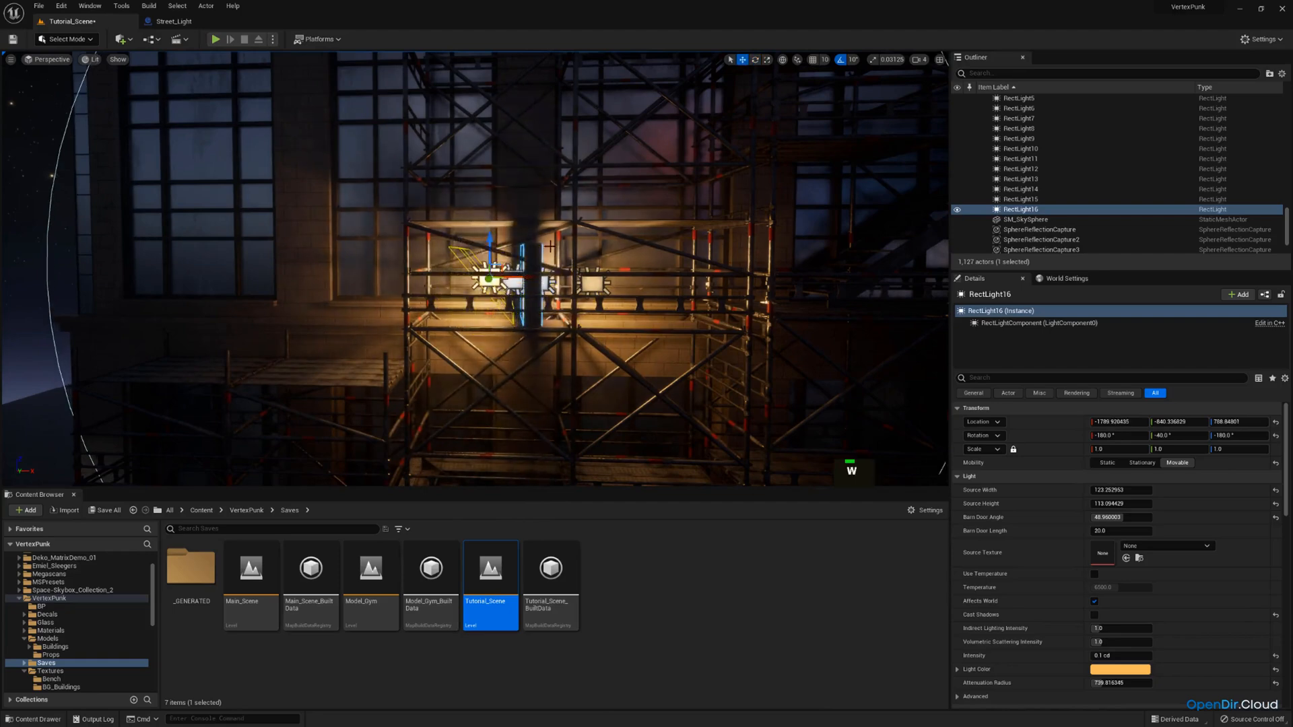
Set the intensity of both scaffolding rect lights beside the yellow sign to 0.05 cd.
ctrl+click(593, 286)
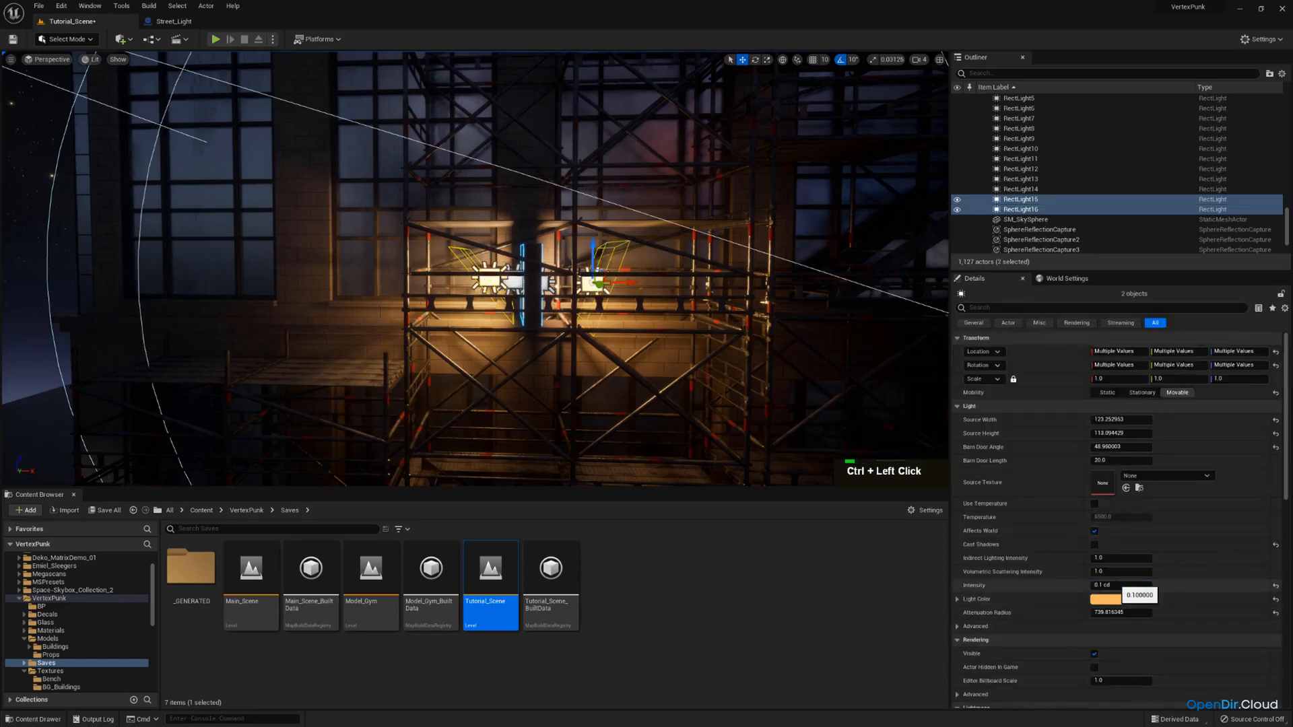
text(0.05)
key(Return)
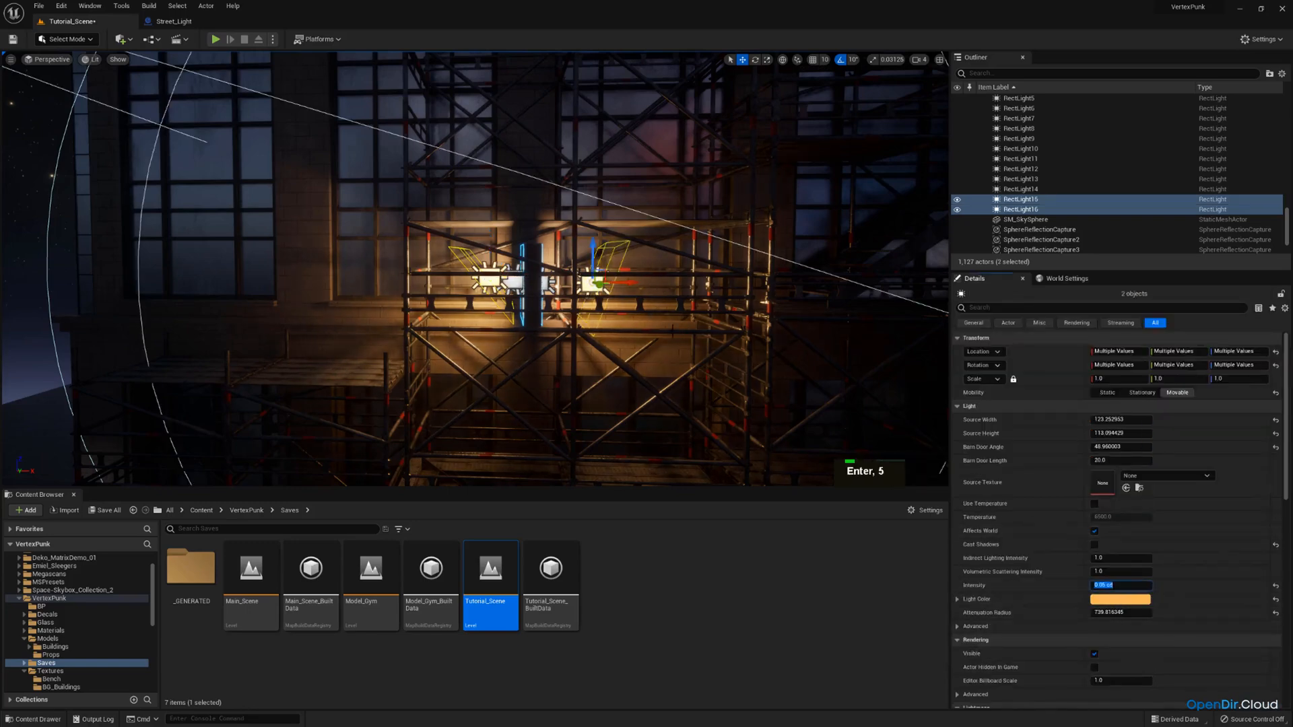
Switch the viewport to the CameraActor view and save the Tutorial_Scene level.
key(a)
right_drag(674, 289, 862, 290)
click(64, 67)
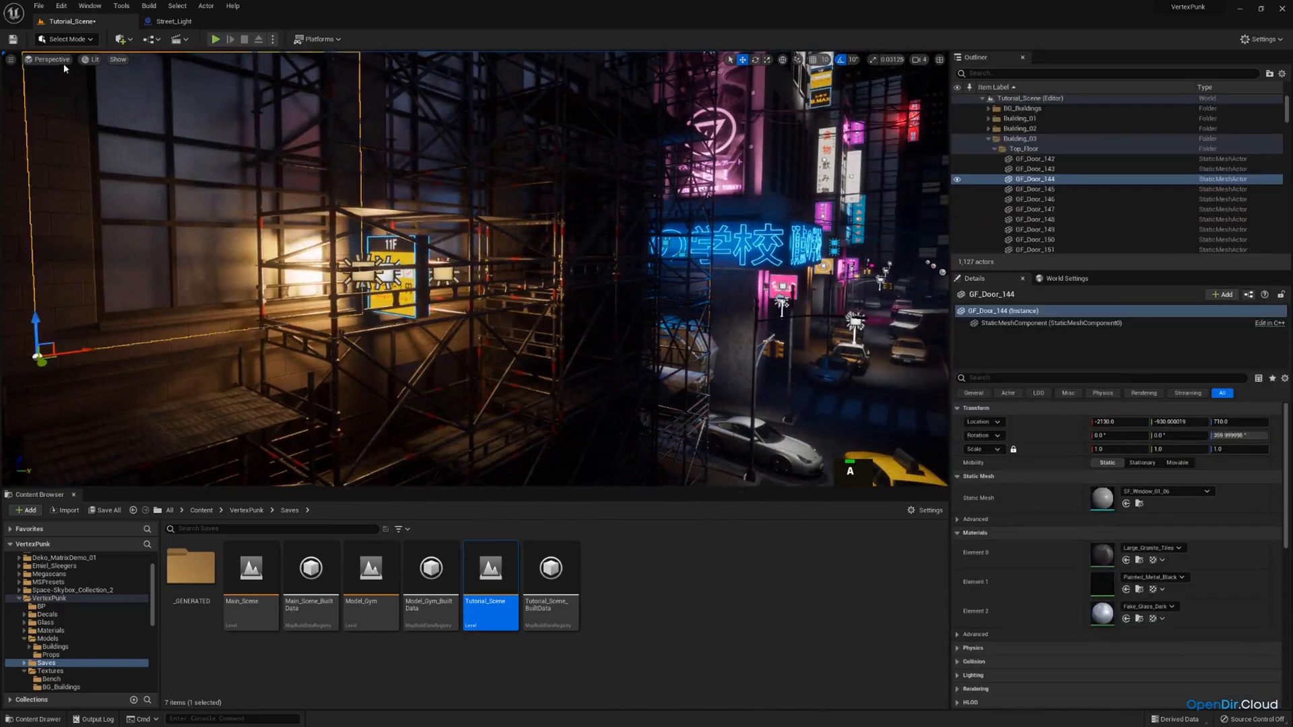
click(52, 59)
click(70, 172)
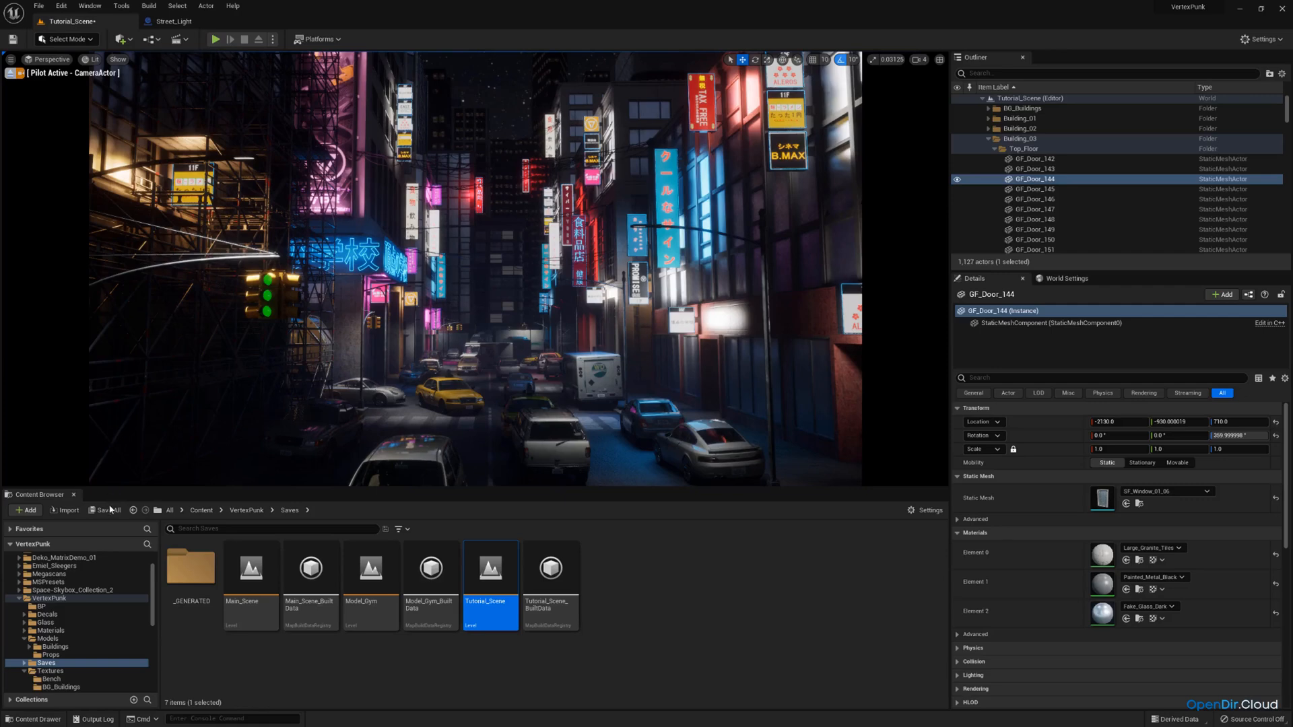
click(111, 509)
click(721, 483)
Collapse the Building_03 and Neon_Signs folders in the Outliner.
click(988, 138)
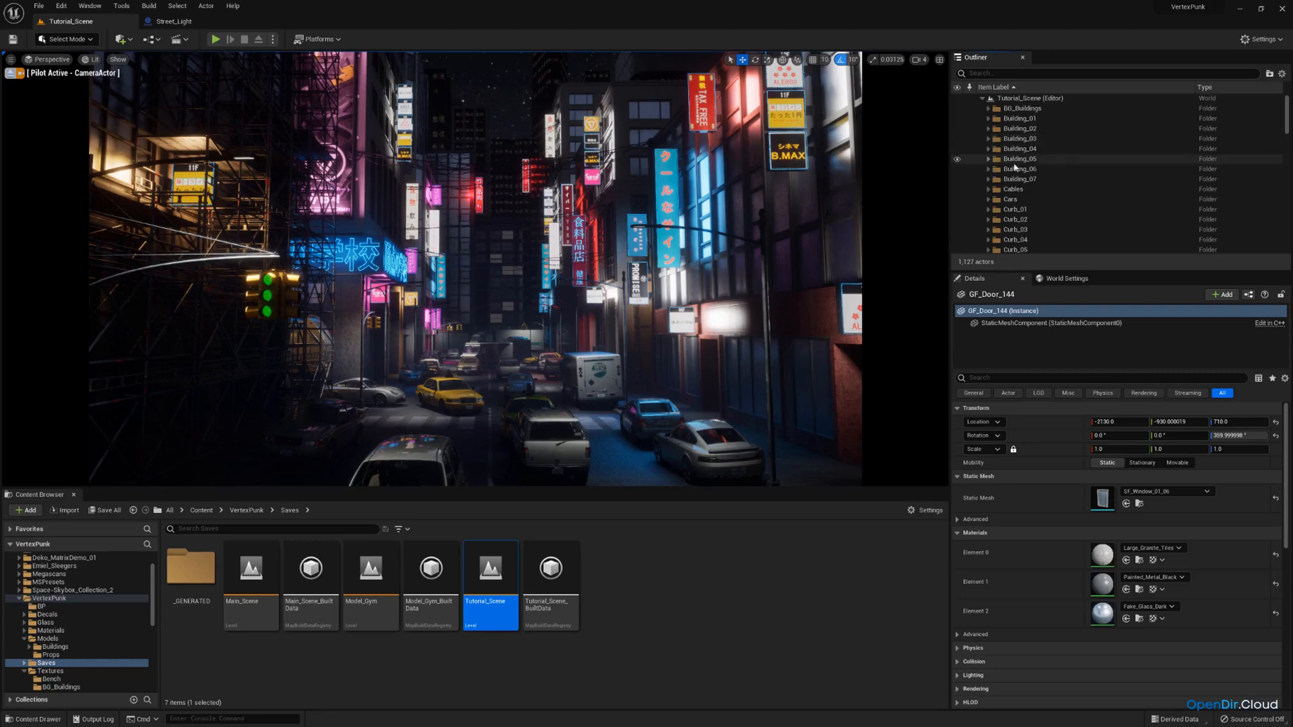
scroll(1013, 171, down, 3)
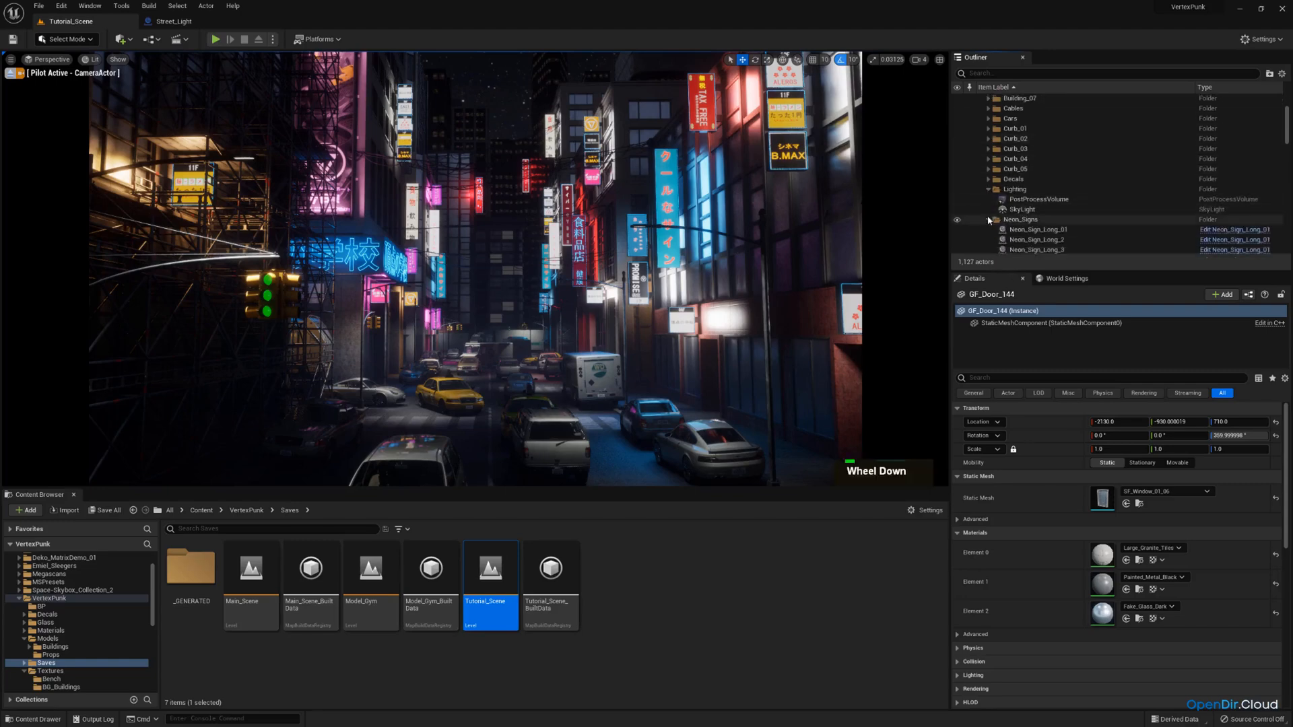
click(988, 220)
scroll(996, 221, down, 5)
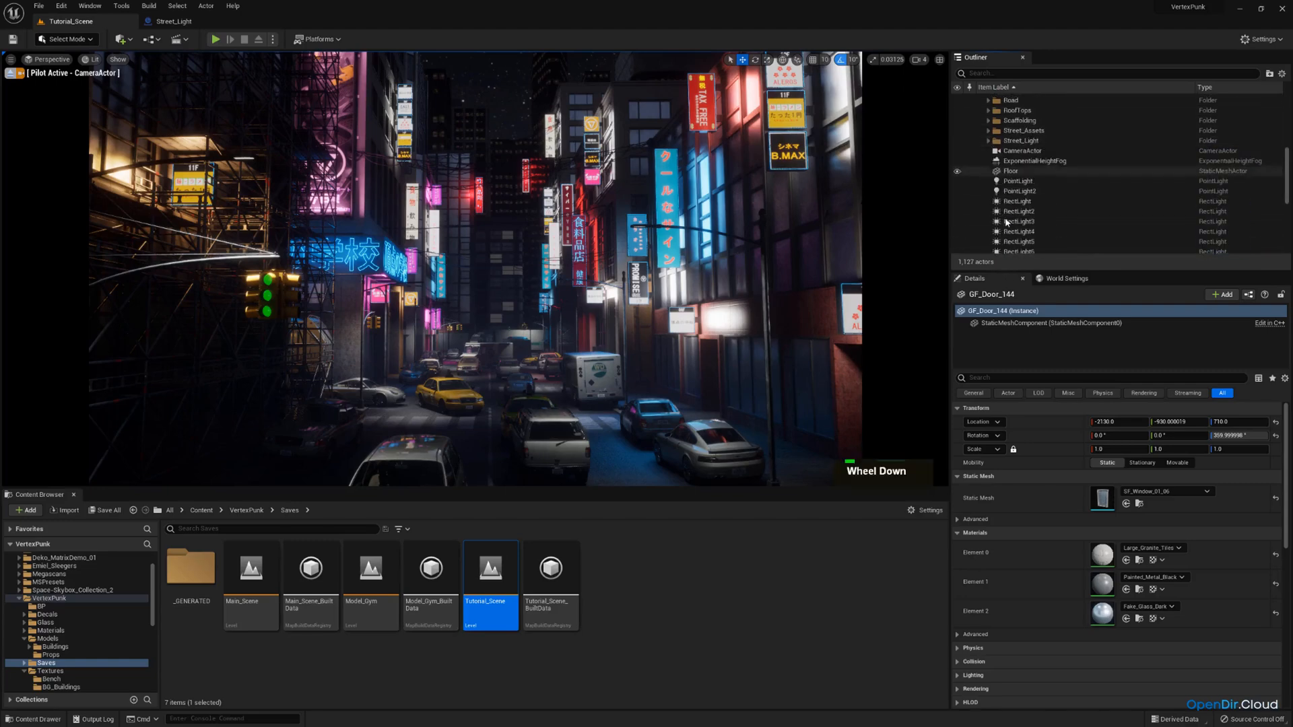
Move all the loose point lights and rect lights into the Lighting folder and collapse that folder.
click(1017, 201)
click(1023, 182)
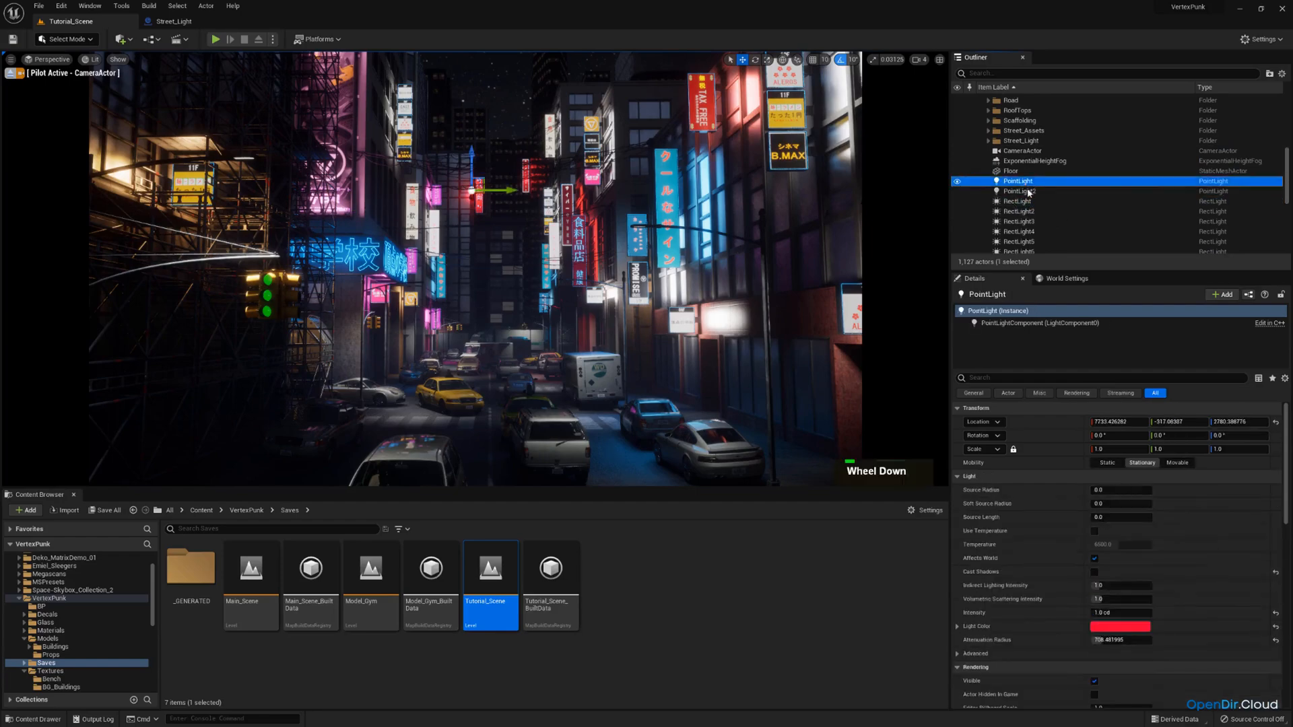
scroll(1029, 189, down, 5)
shift+click(1032, 179)
scroll(1034, 175, up, 4)
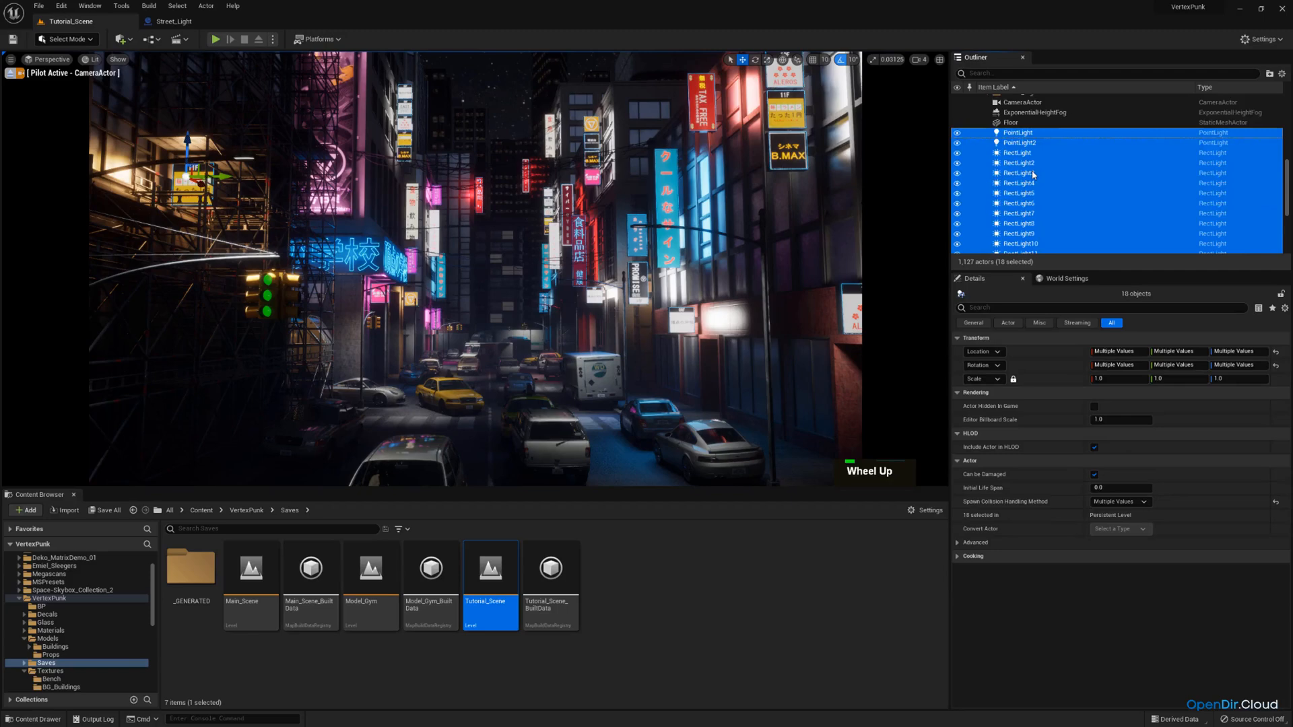
scroll(1033, 176, up, 3)
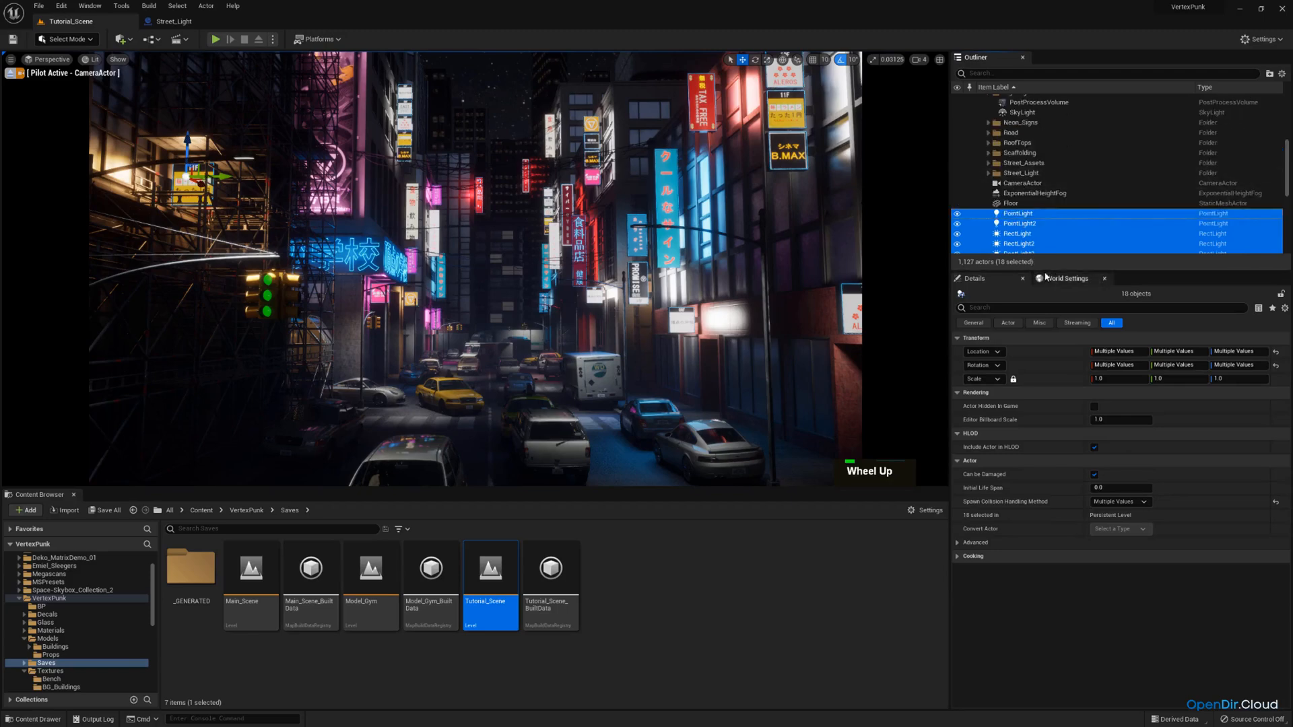
drag(1044, 271, 1015, 162)
scroll(1026, 283, up, 2)
scroll(997, 165, down, 1)
scroll(996, 165, up, 1)
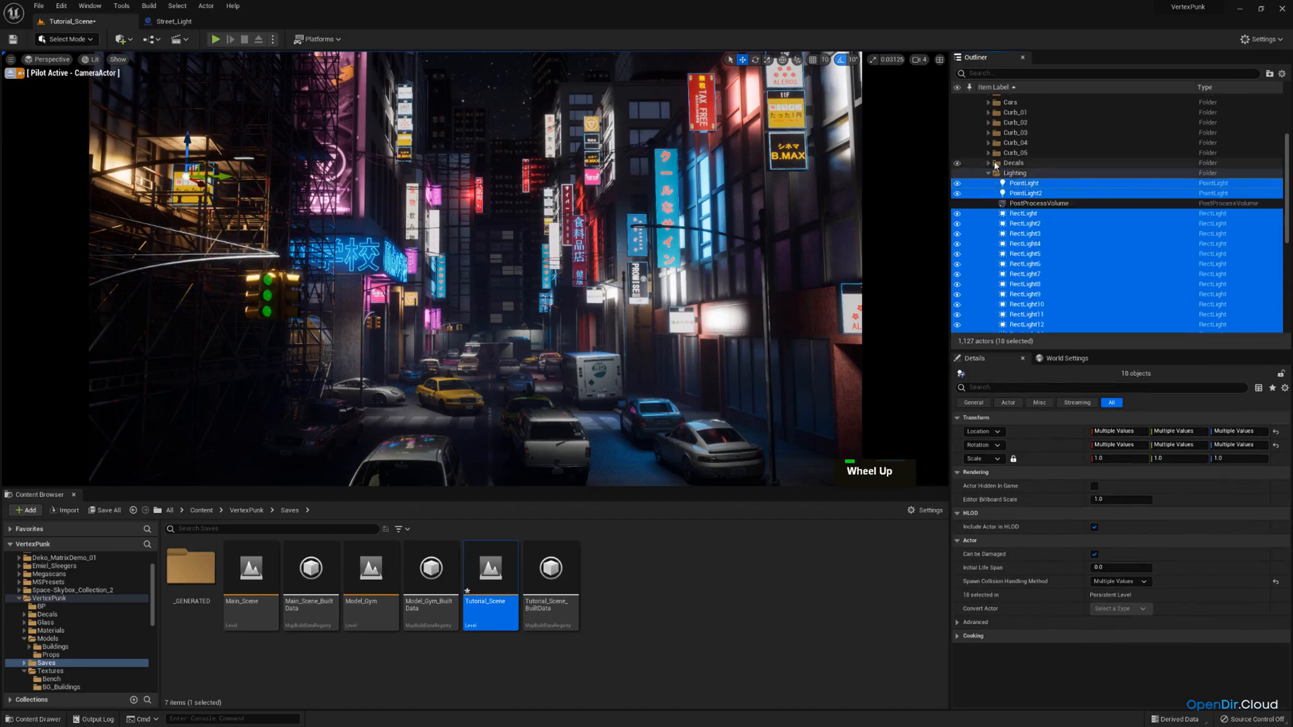
click(988, 173)
Move all the sphere reflection captures into the Lighting folder.
scroll(1010, 202, down, 2)
click(1033, 259)
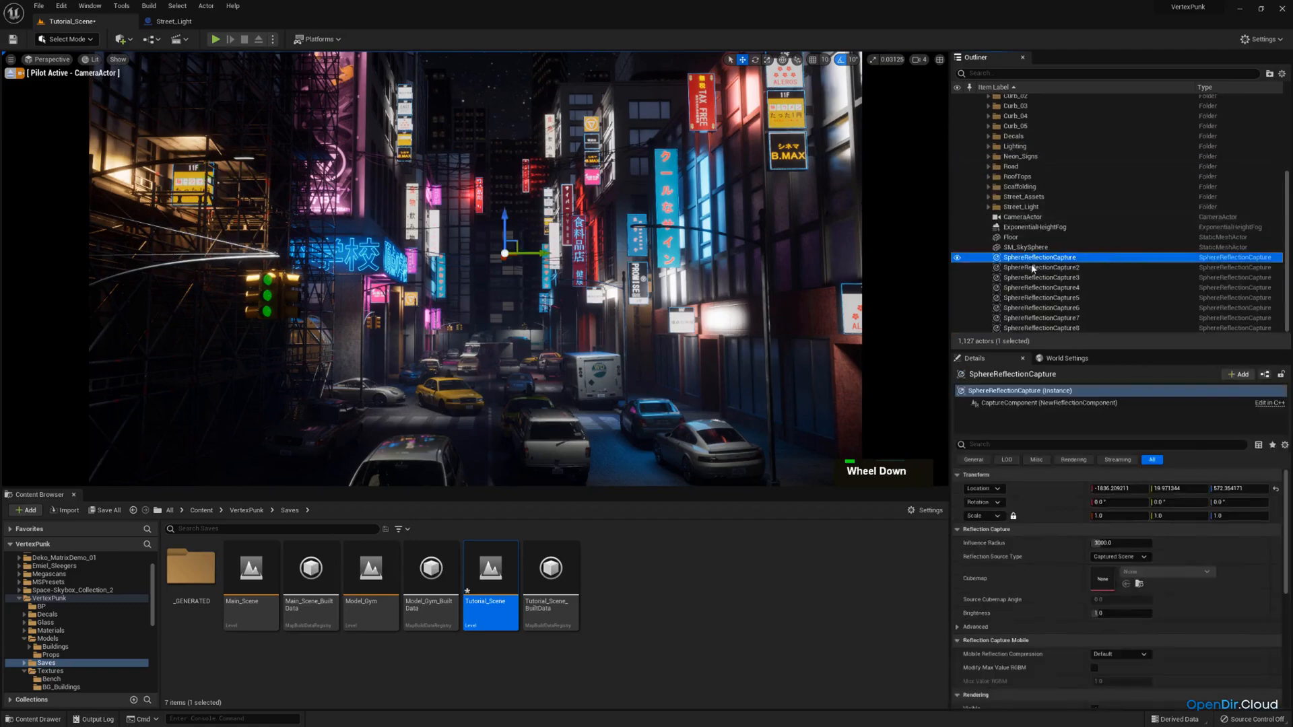
shift+click(1041, 327)
scroll(1044, 297, up, 2)
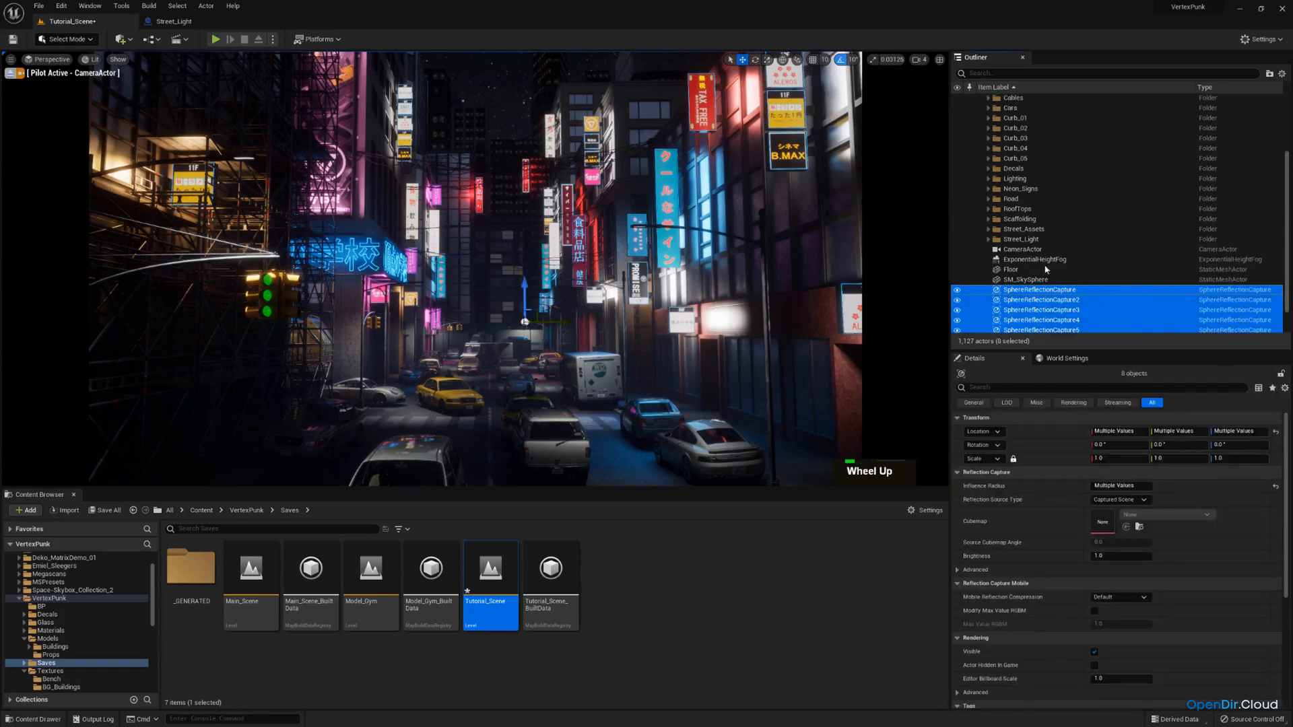
drag(1041, 300, 1014, 180)
Move SM_SkySphere and ExponentialHeightFog into the Lighting folder.
click(1024, 330)
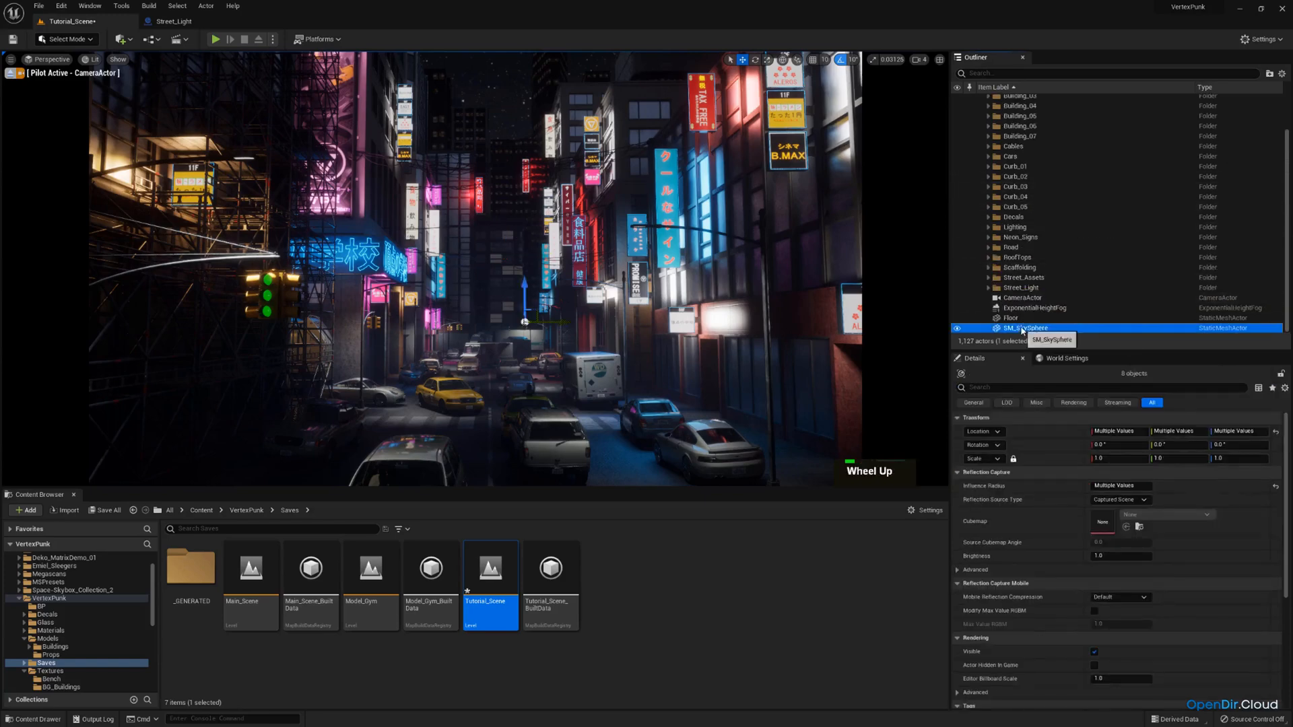
drag(1021, 330, 1019, 210)
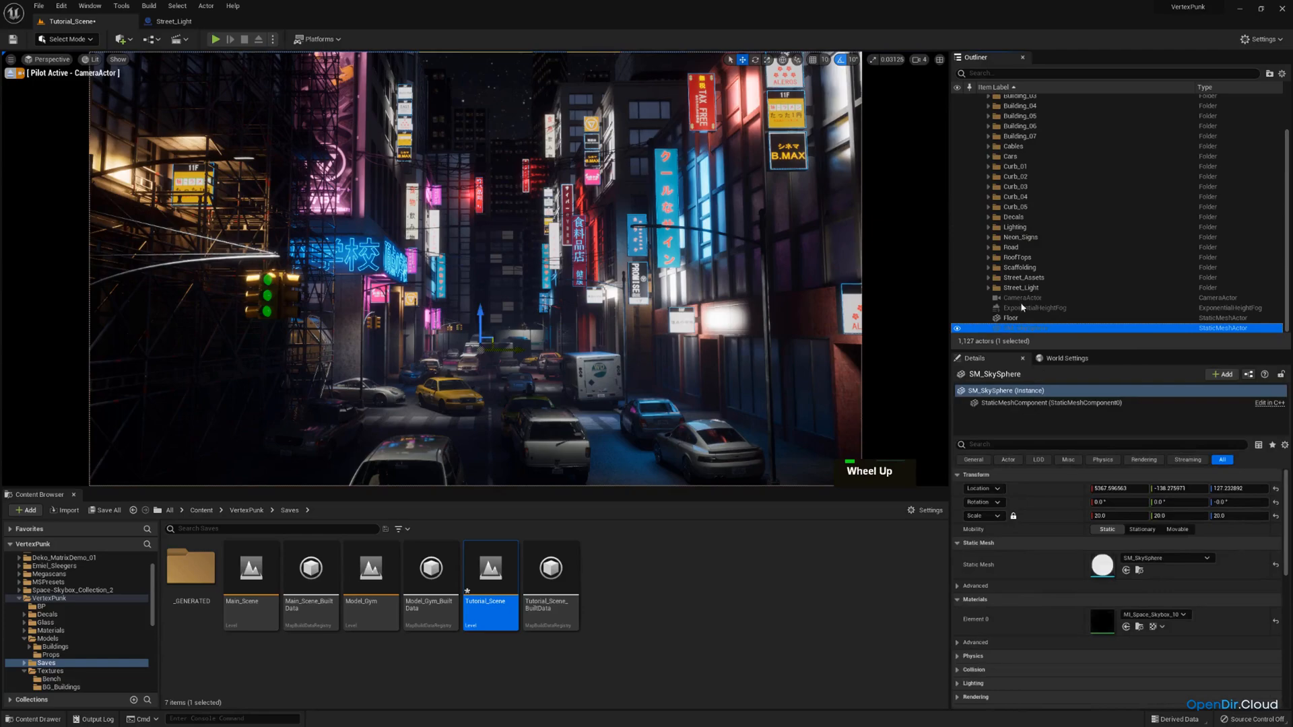
scroll(1021, 307, up, 1)
drag(1021, 317, 1020, 239)
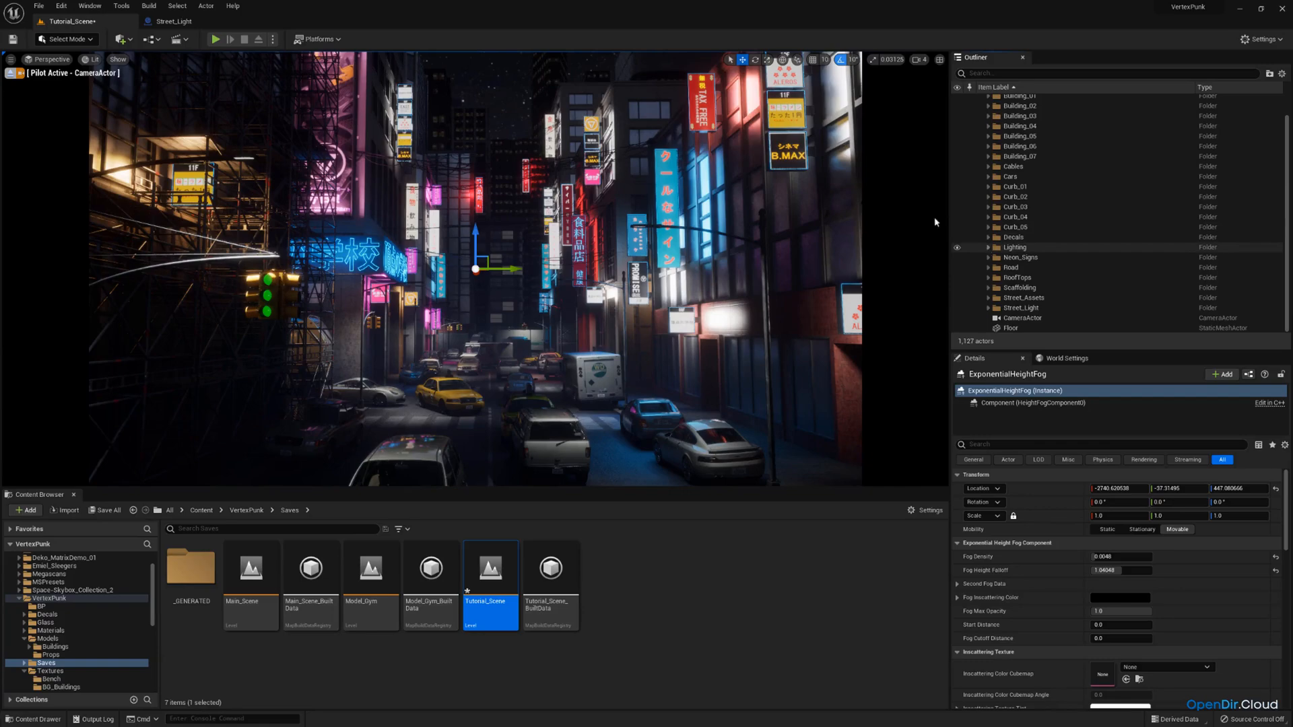
Build the reflection captures for the scene and save the modified content.
click(149, 6)
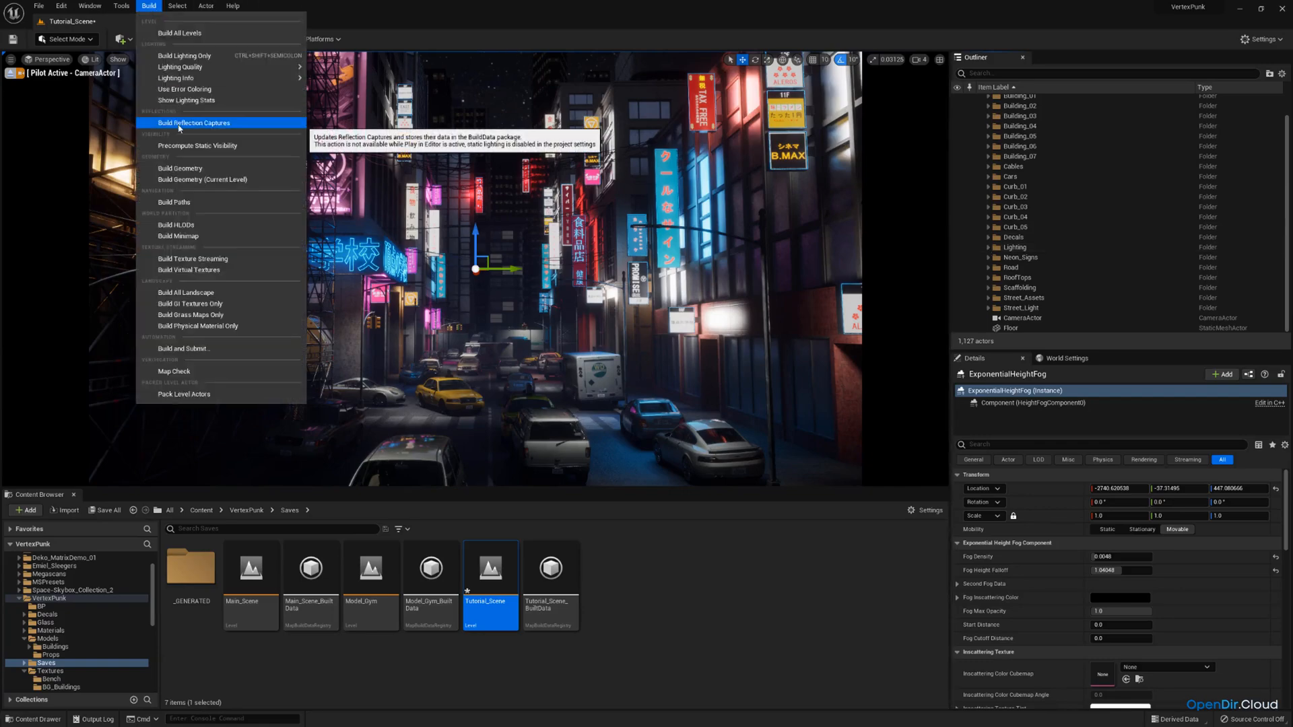
click(179, 124)
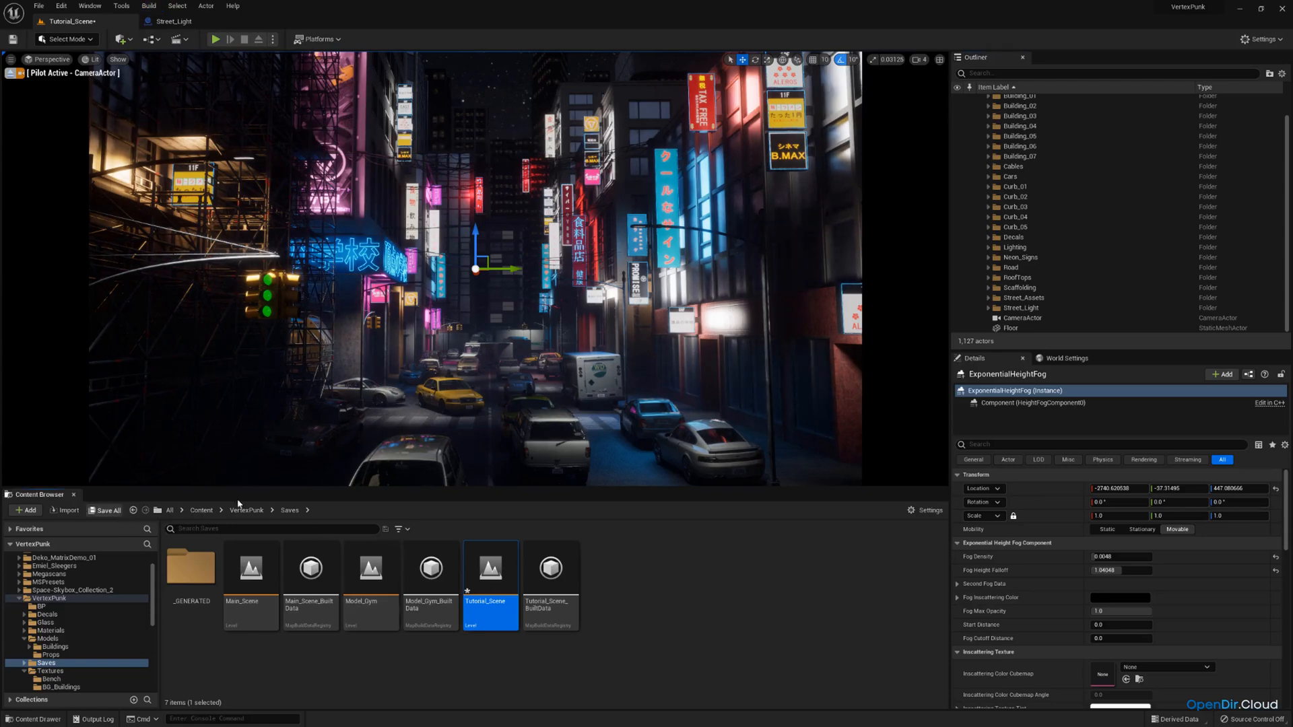
key(ctrl+shift+s)
click(741, 483)
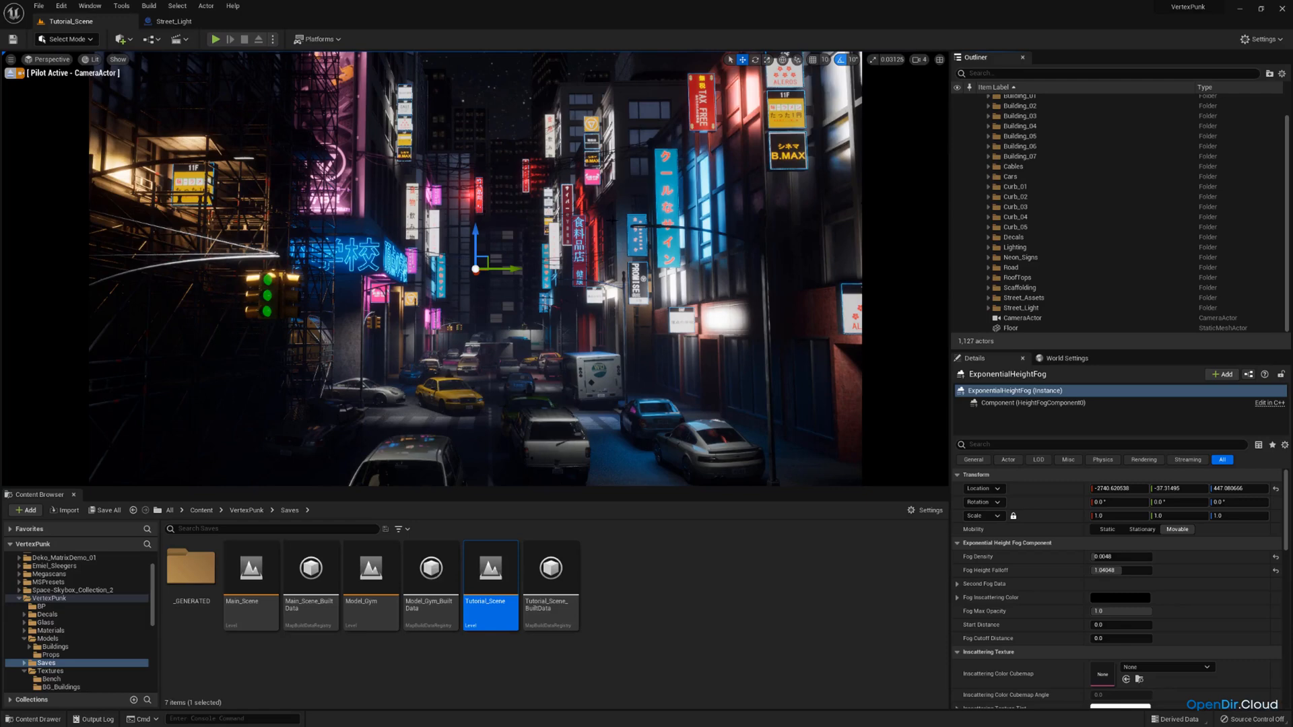
Darken the SkyLight's light color to a grey with a value of about 0.57, and save the Tutorial_Scene level.
click(1073, 126)
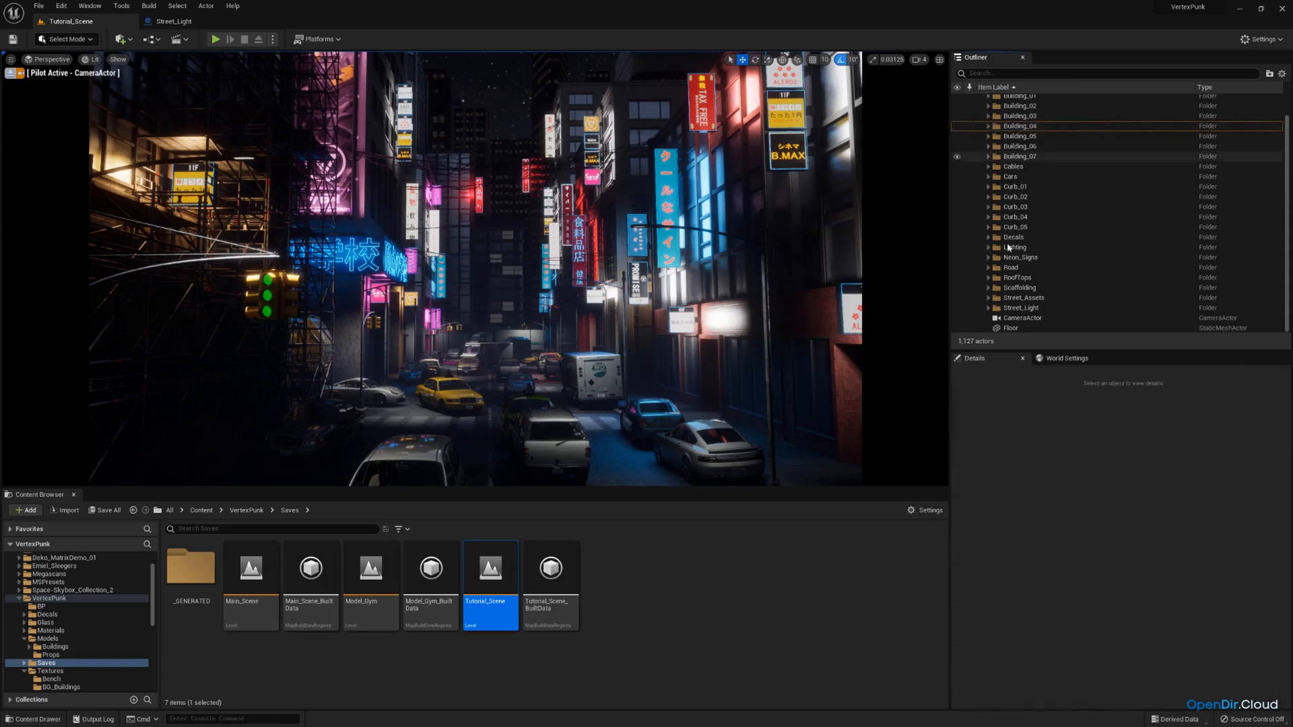
click(987, 248)
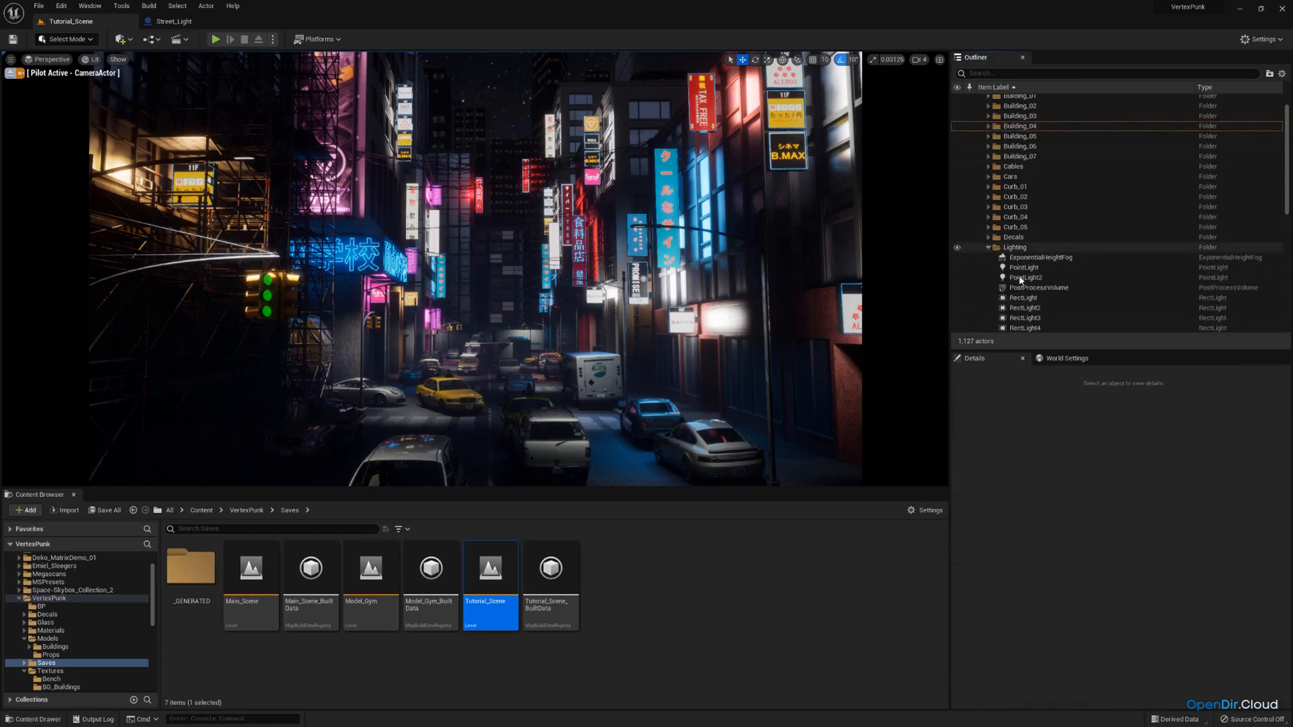
scroll(1023, 284, down, 5)
scroll(1023, 284, down, 3)
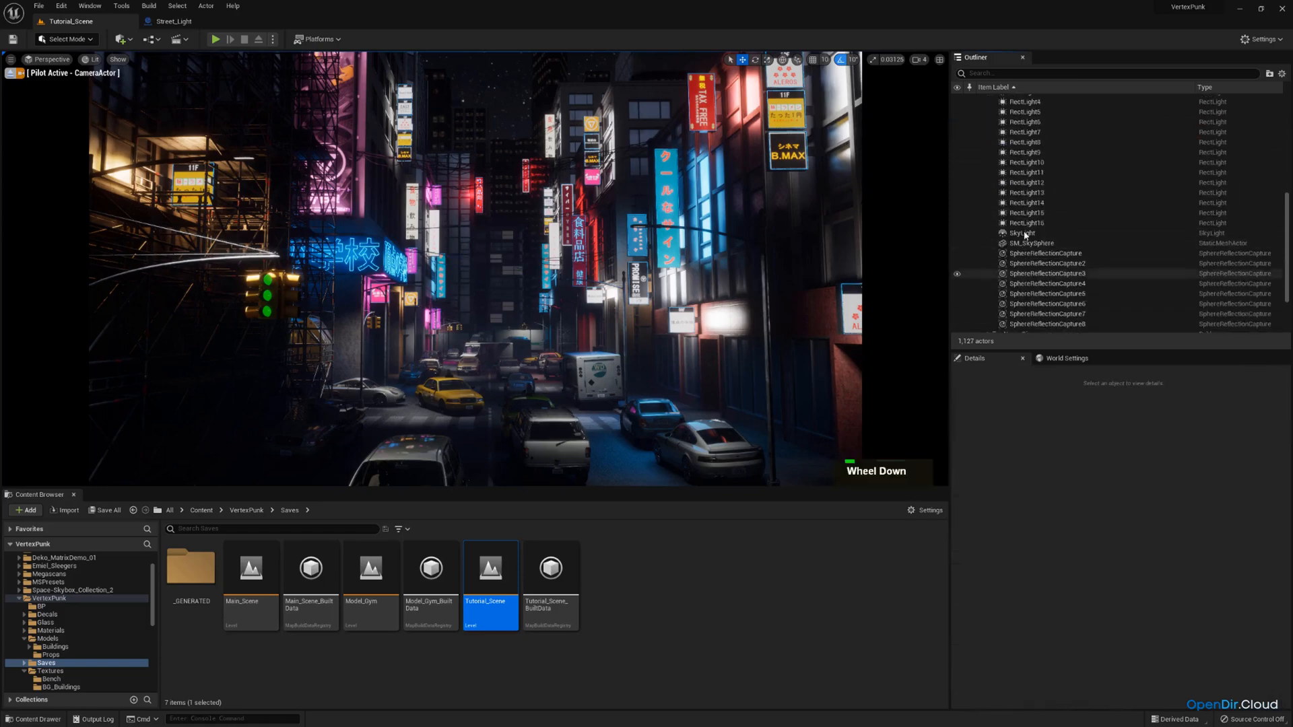
click(1023, 233)
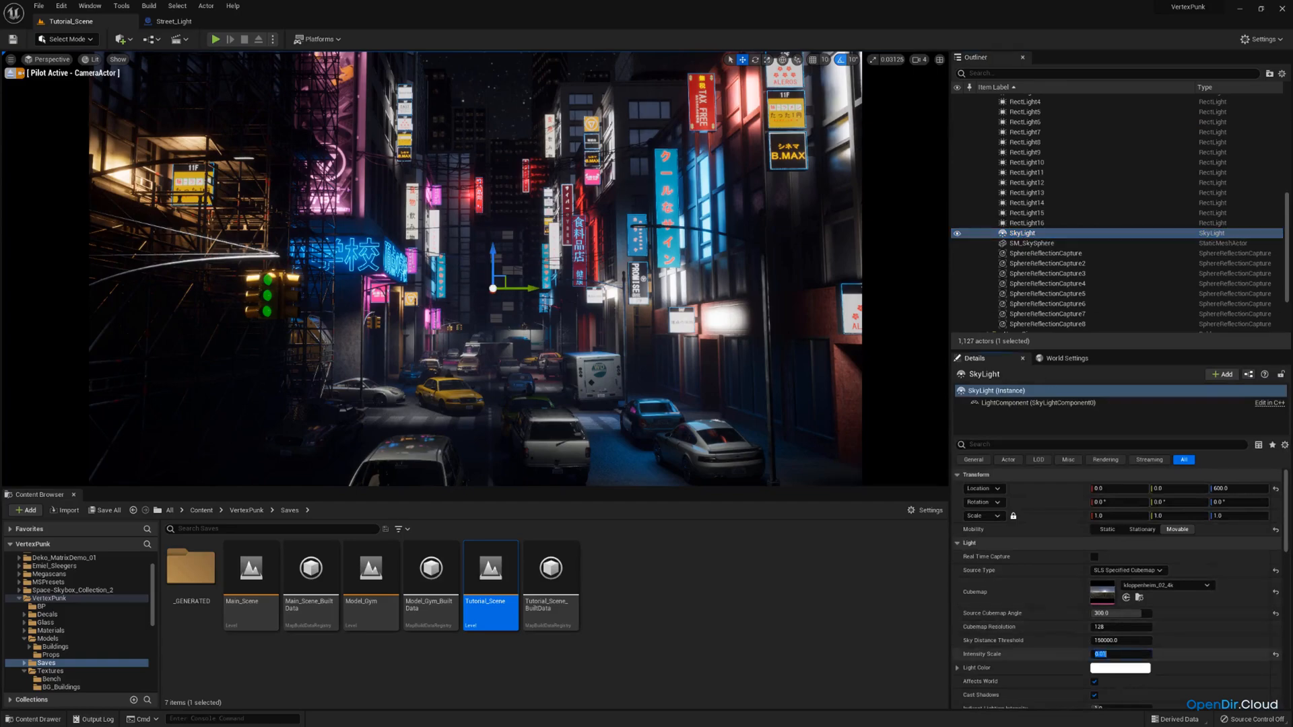
scroll(1121, 661, down, 1)
click(1102, 638)
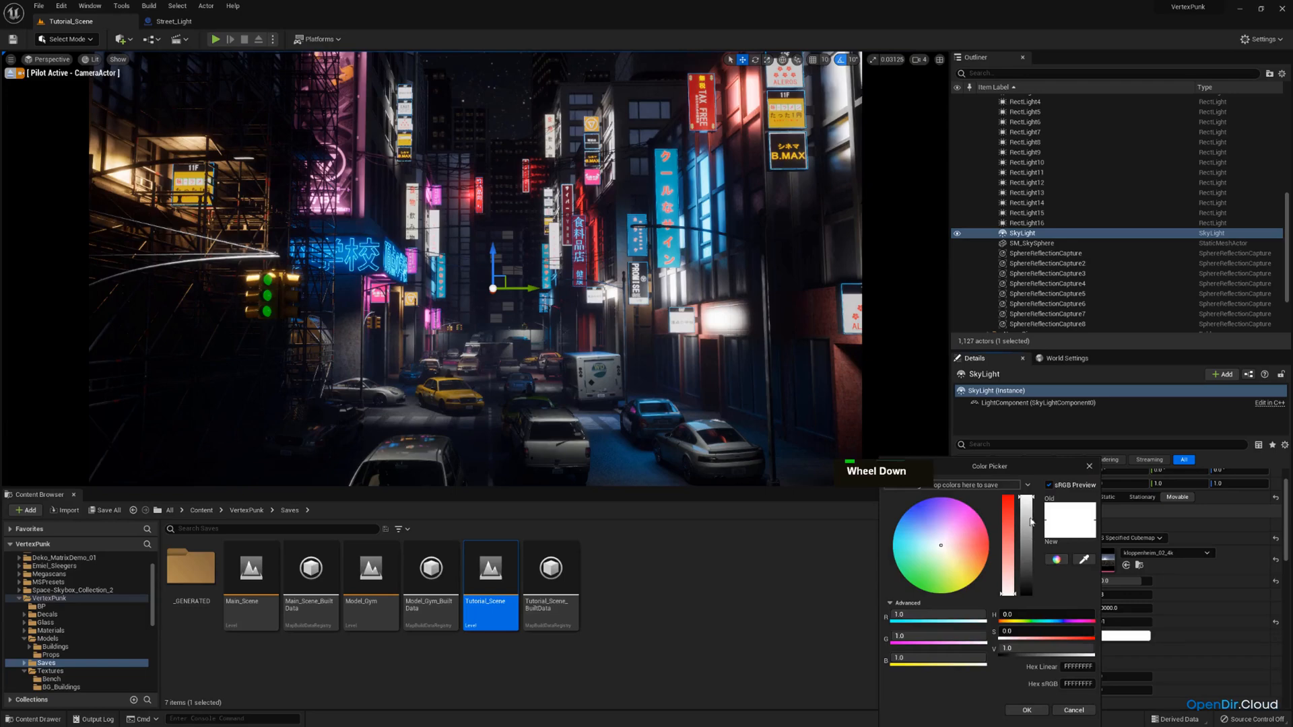
drag(1025, 502, 1028, 564)
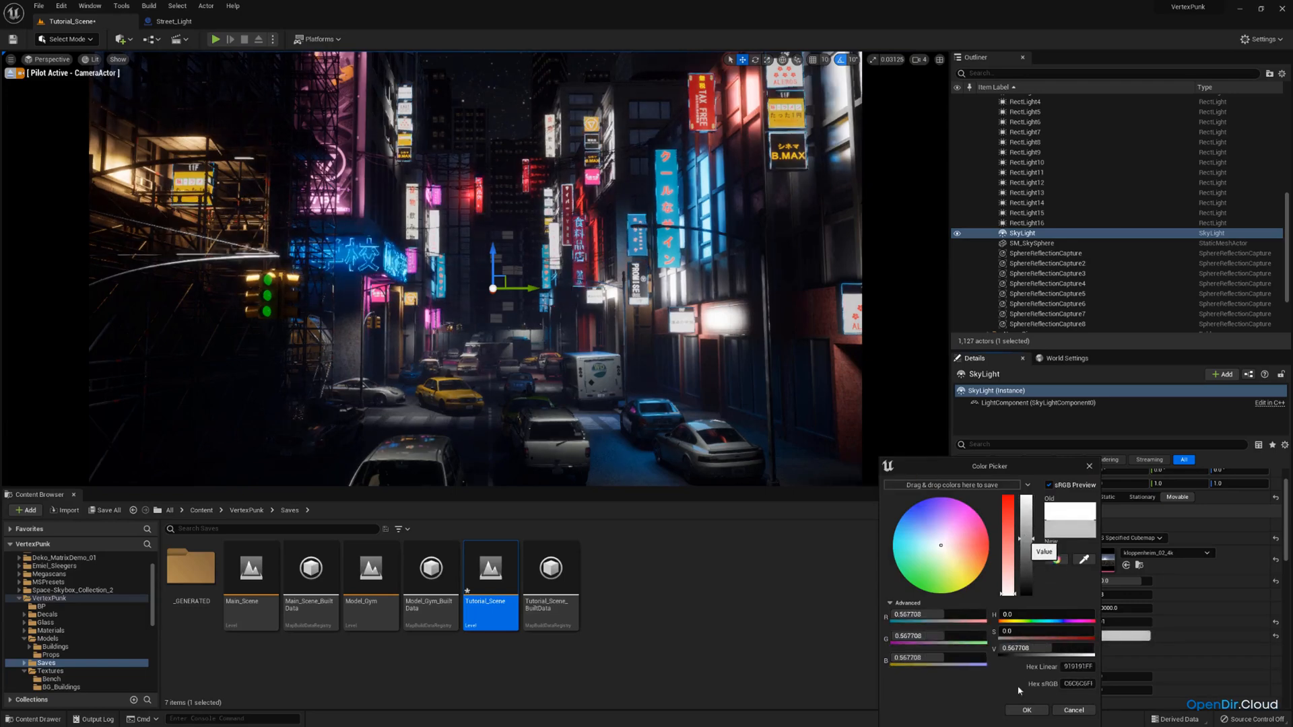
click(1023, 709)
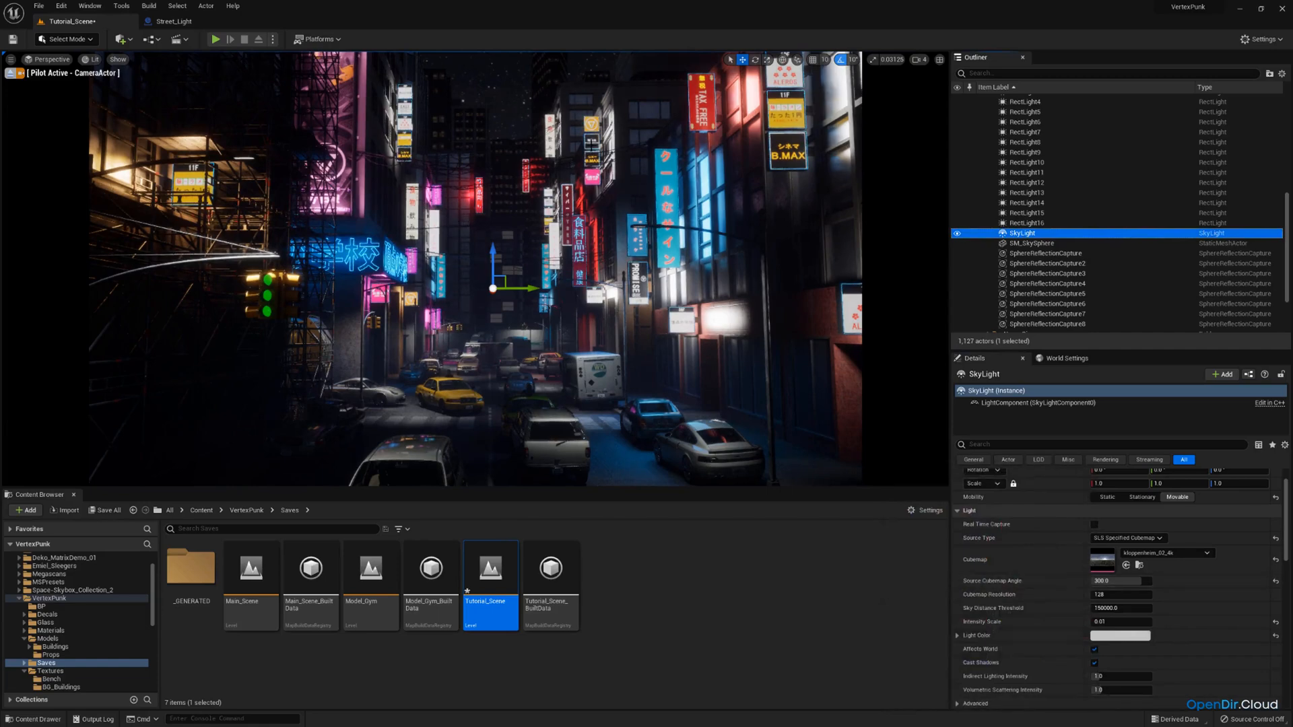
click(111, 510)
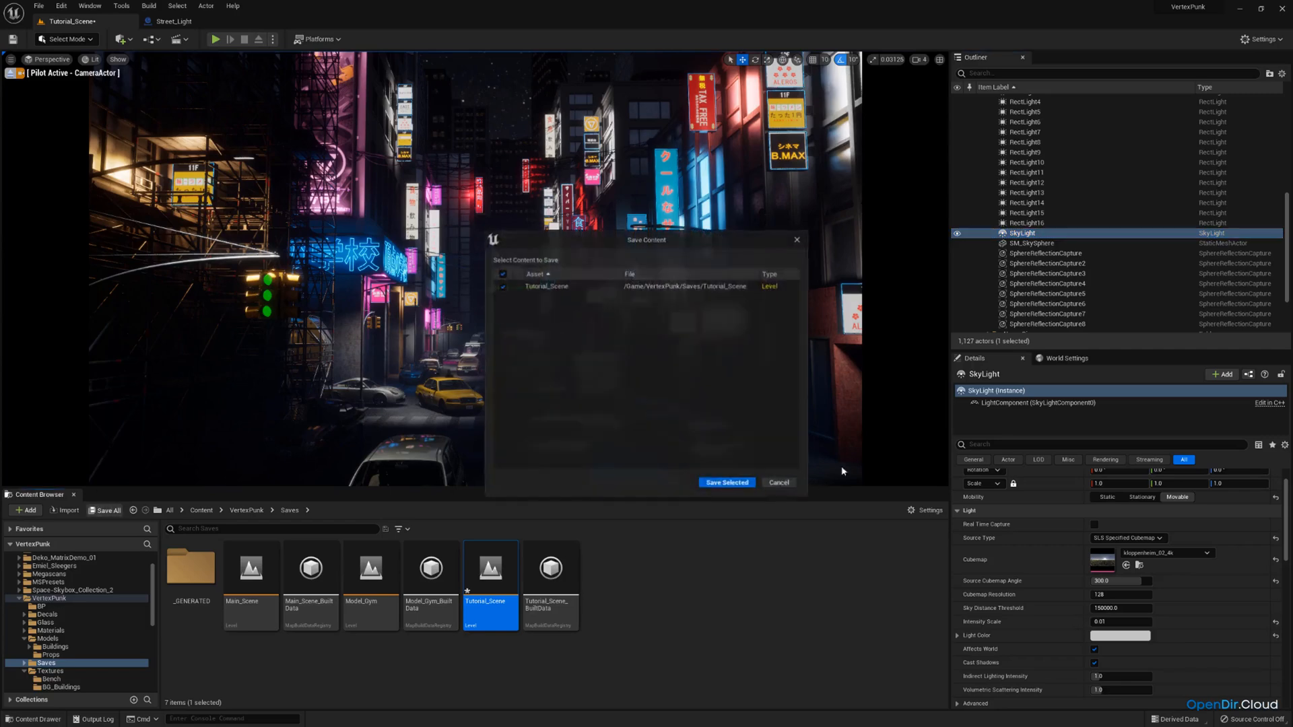
click(739, 480)
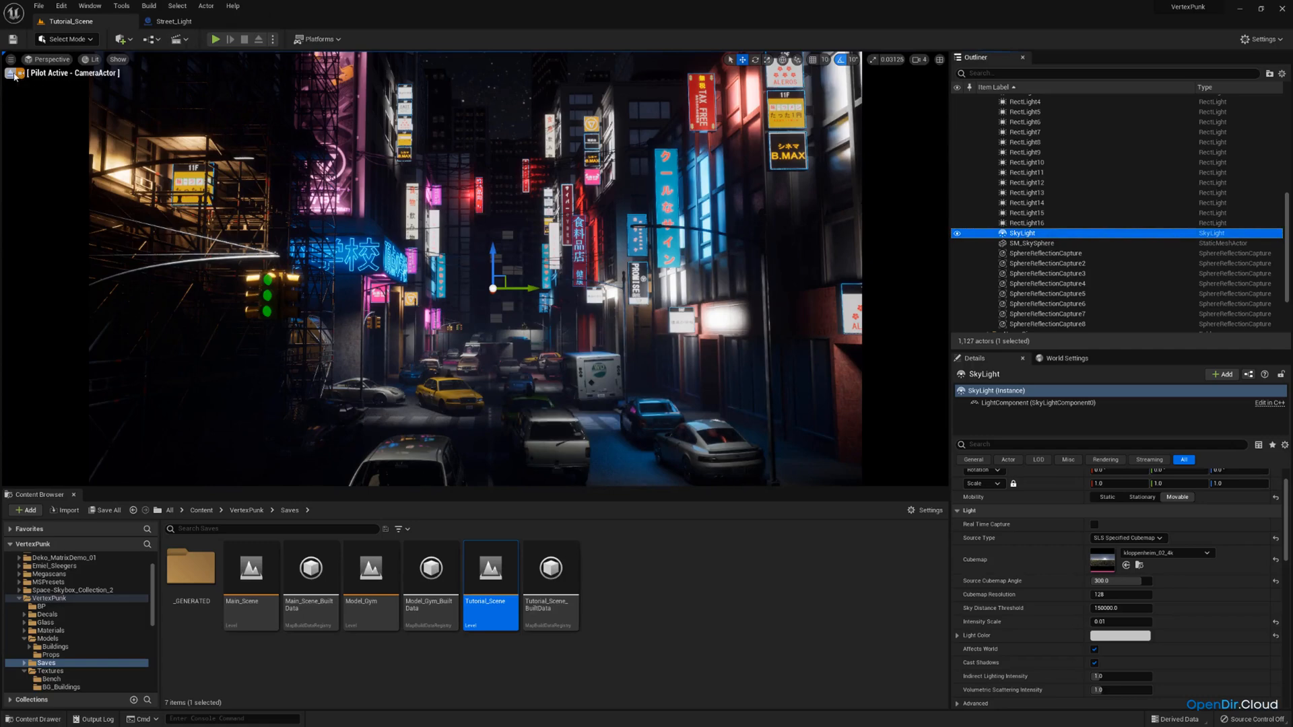
Stop piloting CameraActor and fly over the street to examine the lighting on the vehicles, crossings and buildings.
click(13, 74)
mouse_move(475, 269)
right_down()
mouse_move(511, 431)
mouse_move(464, 337)
mouse_move(478, 377)
mouse_move(593, 336)
mouse_move(606, 350)
mouse_move(593, 296)
mouse_move(471, 256)
right_up()
scroll(475, 283, up, 1)
key(w)
key(a)
key(d)
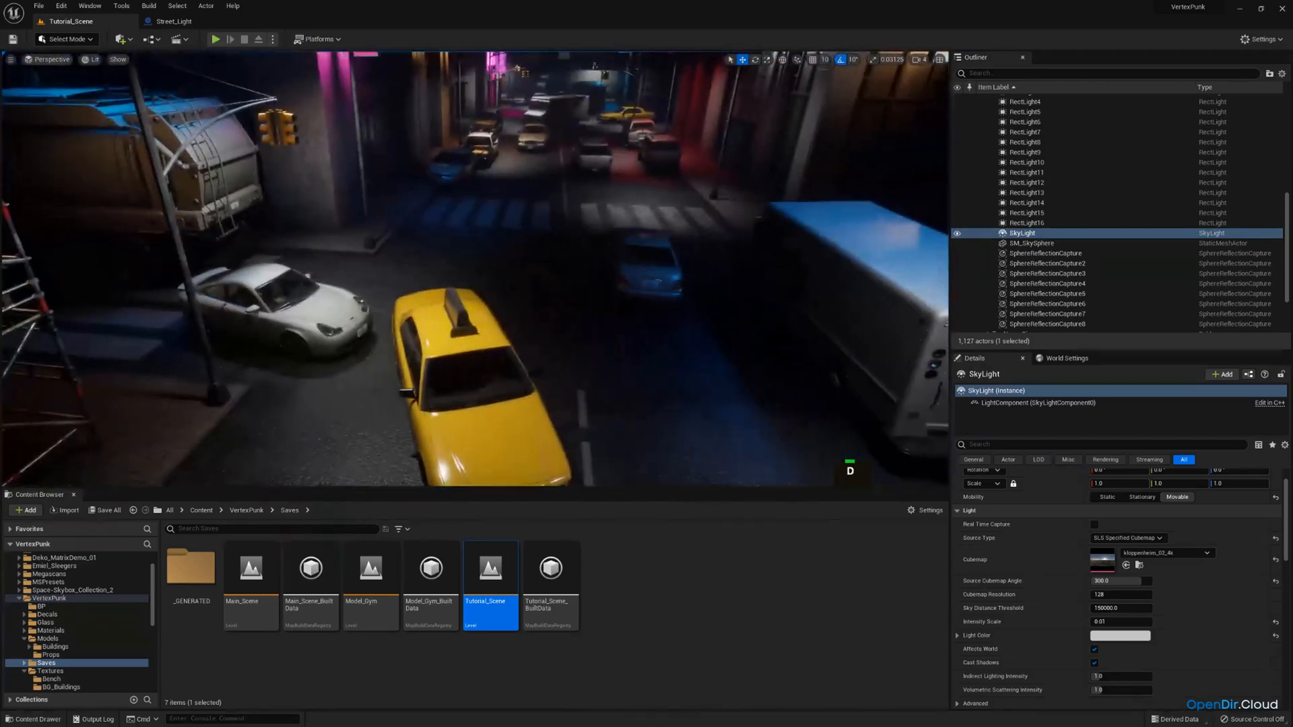
right_drag(522, 170, 252, 162)
key(w)
key(s)
key(w)
key(d)
key(w)
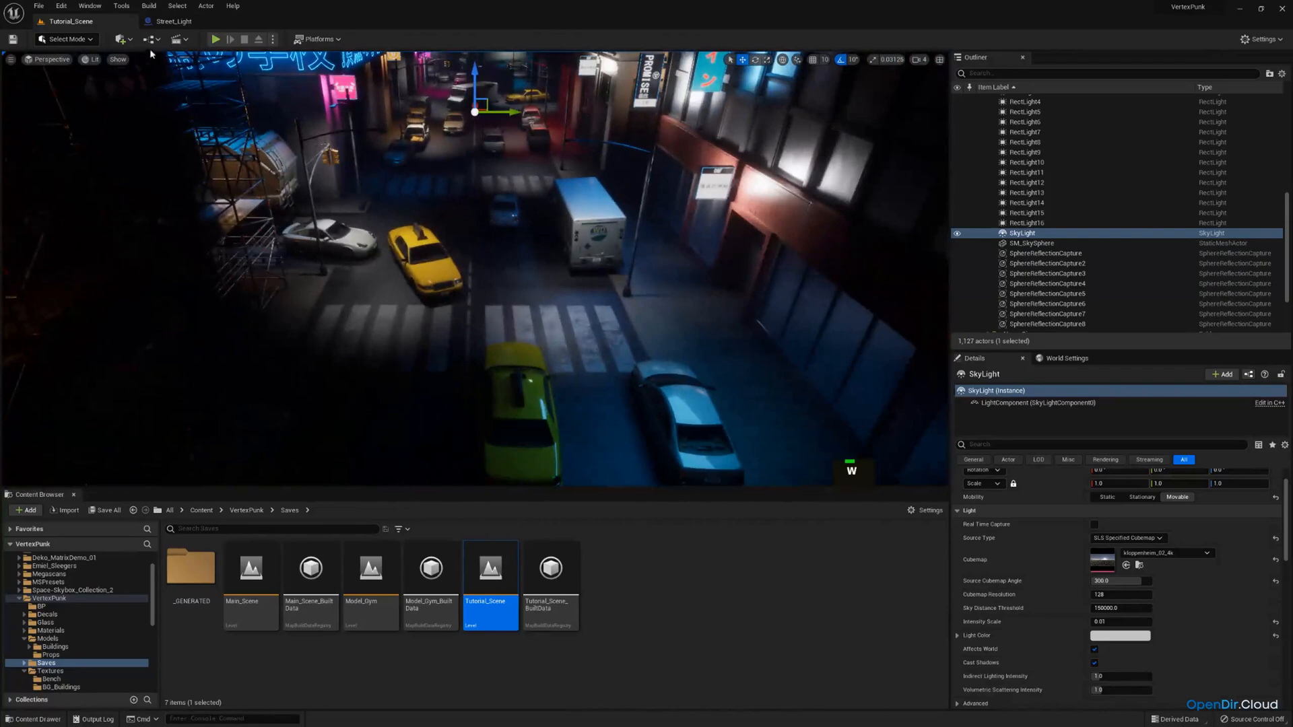
Return to the CameraActor view and hide the editor icons with Game View to examine the lit street.
click(54, 63)
click(94, 175)
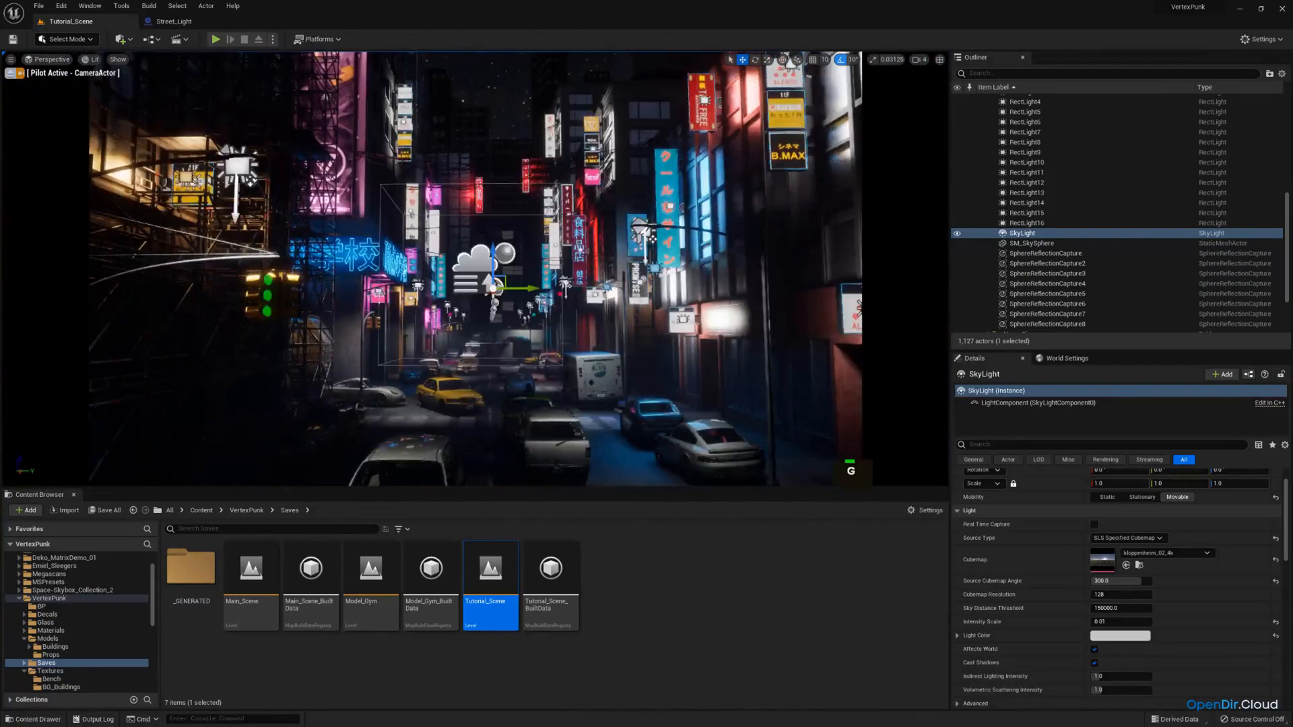
key(g)
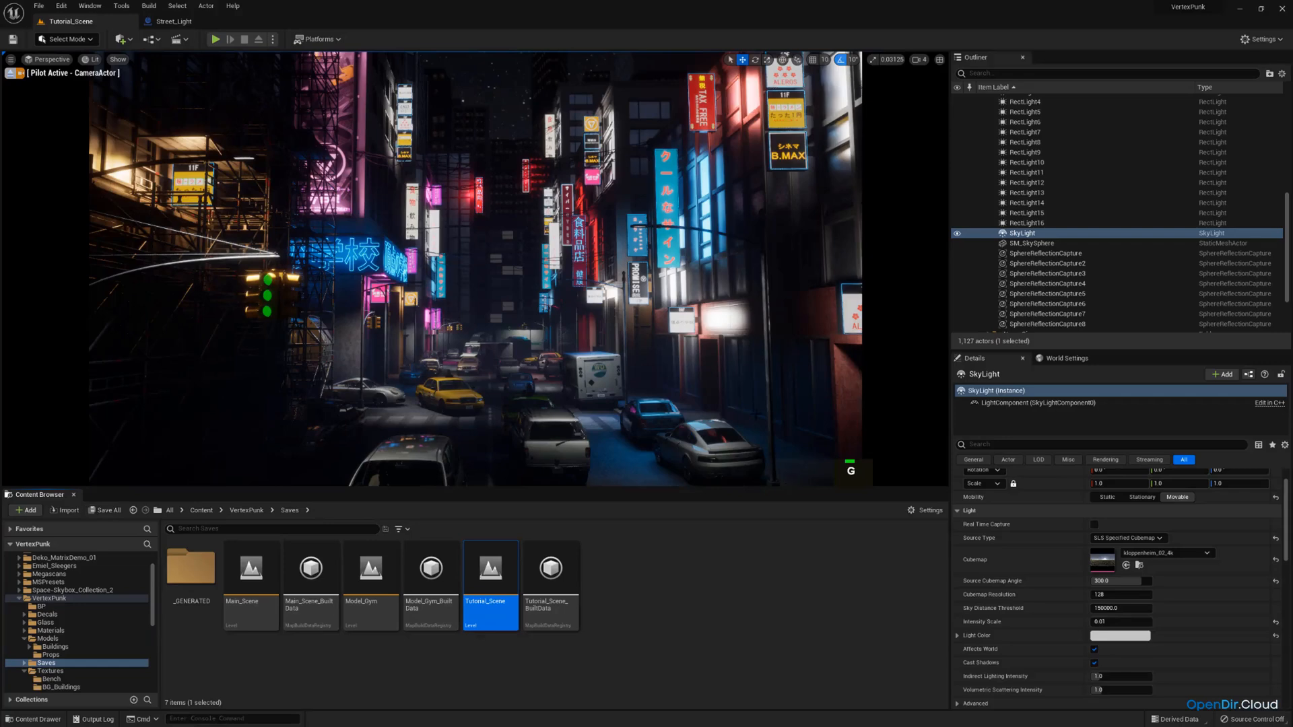